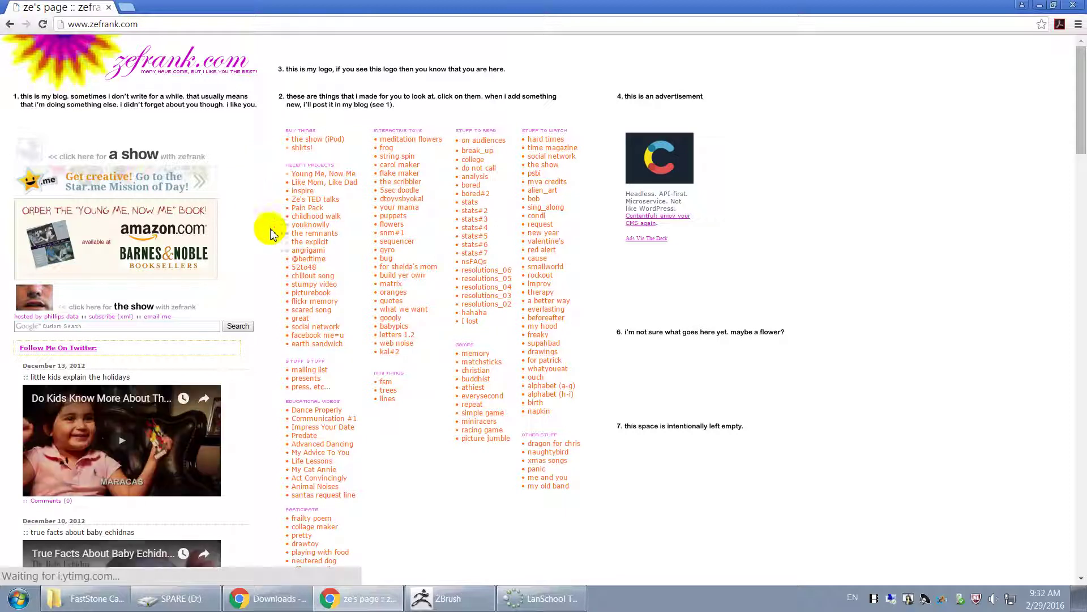
Search the web for ze frank scribbler and open the ScribblerToo page from the results.
scroll(244, 244, "down", 4)
scroll(248, 248, "down", 2)
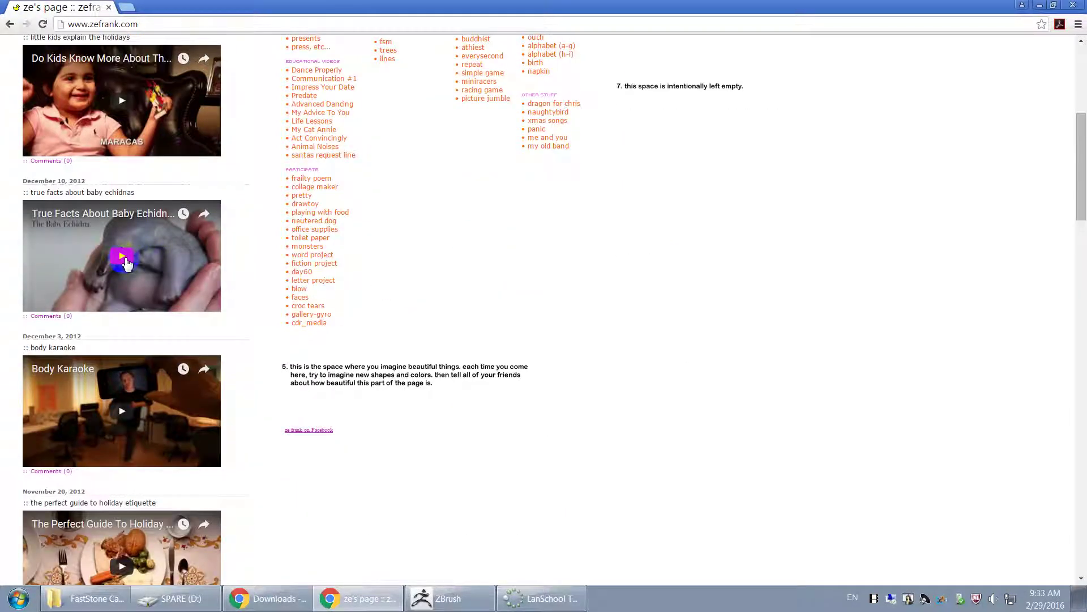
scroll(152, 262, "up", 6)
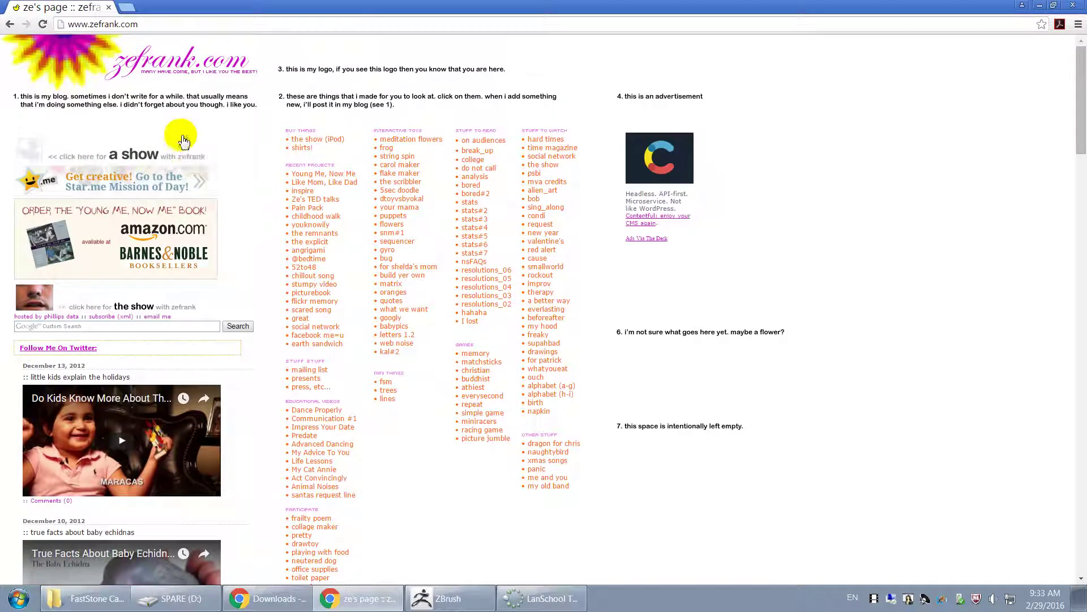
scroll(403, 287, "down", 1)
scroll(397, 277, "up", 1)
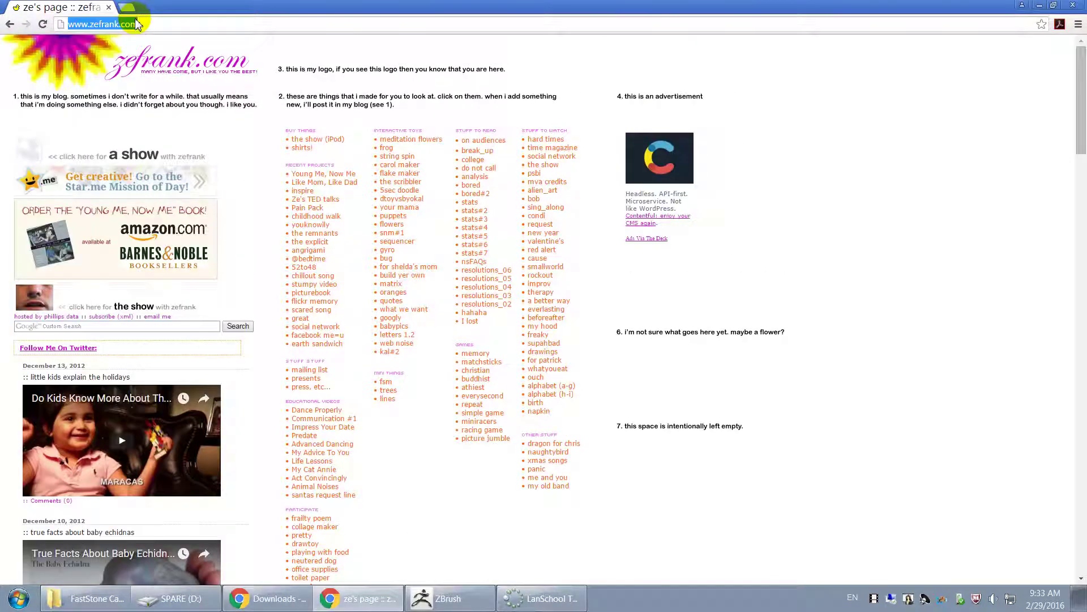
type("zefrank scri")
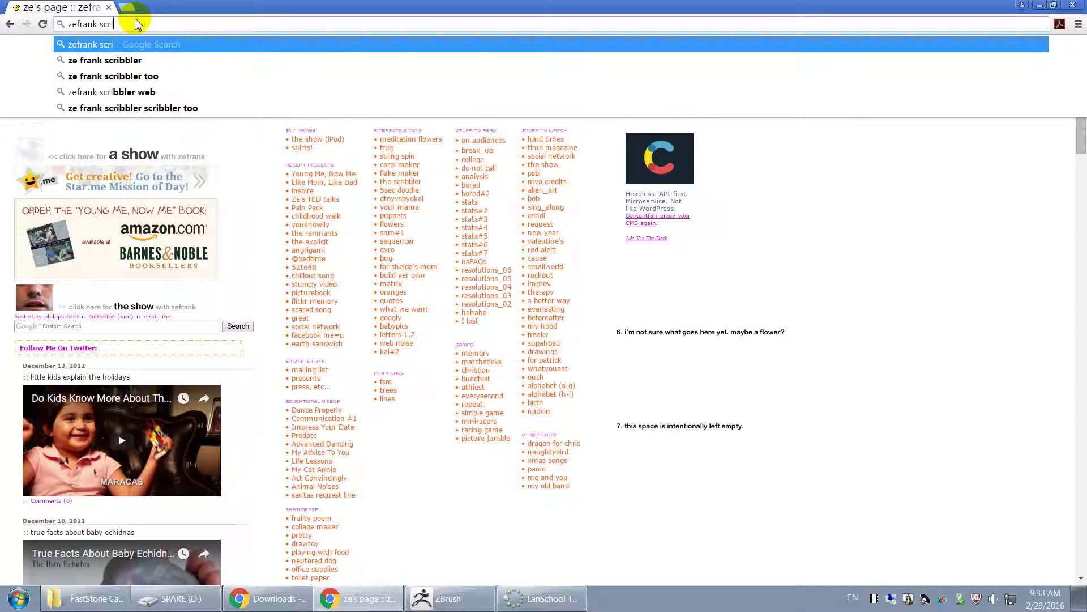
key("Down")
key("Return")
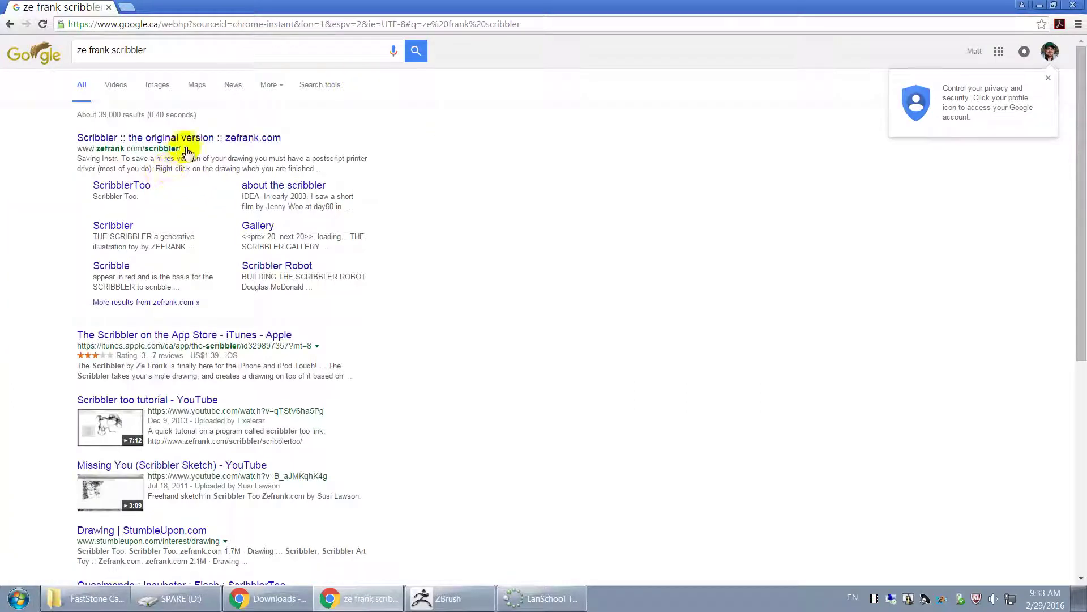
left_click(138, 191)
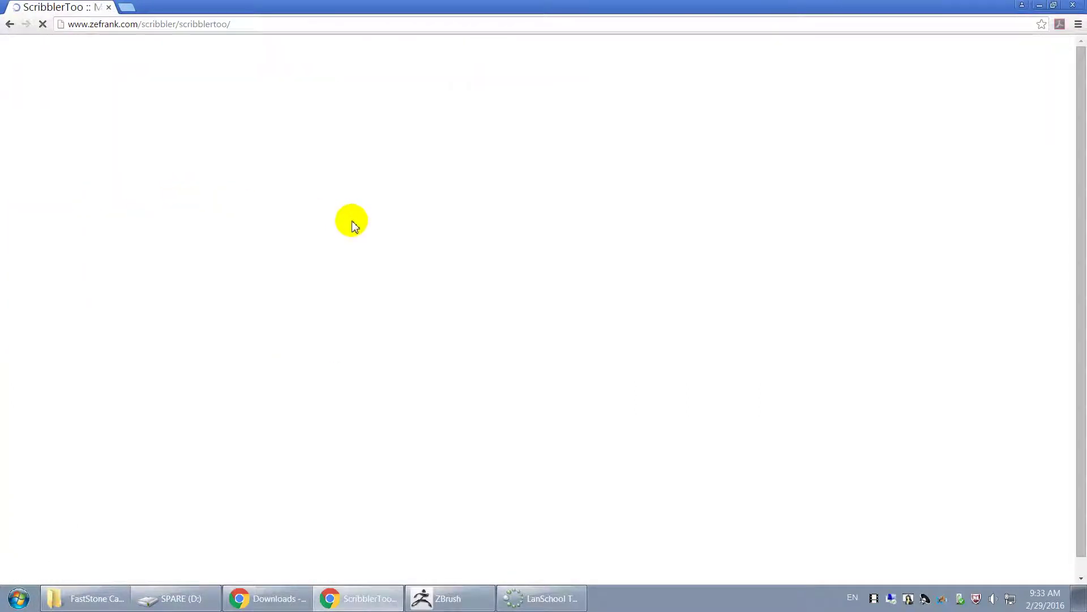
Sketch overlapping freehand curves in the middle of the ScribblerToo canvas to build up a webbed scribble.
mouse_move(389, 196)
left_mouse_down()
mouse_move(288, 371)
mouse_move(416, 294)
mouse_move(245, 243)
mouse_move(452, 296)
mouse_move(342, 238)
mouse_move(338, 182)
mouse_move(389, 274)
mouse_move(378, 205)
mouse_move(432, 291)
mouse_move(474, 287)
mouse_move(464, 231)
mouse_move(483, 139)
mouse_move(502, 136)
mouse_move(396, 163)
mouse_move(423, 157)
mouse_move(490, 281)
mouse_move(470, 306)
left_mouse_up()
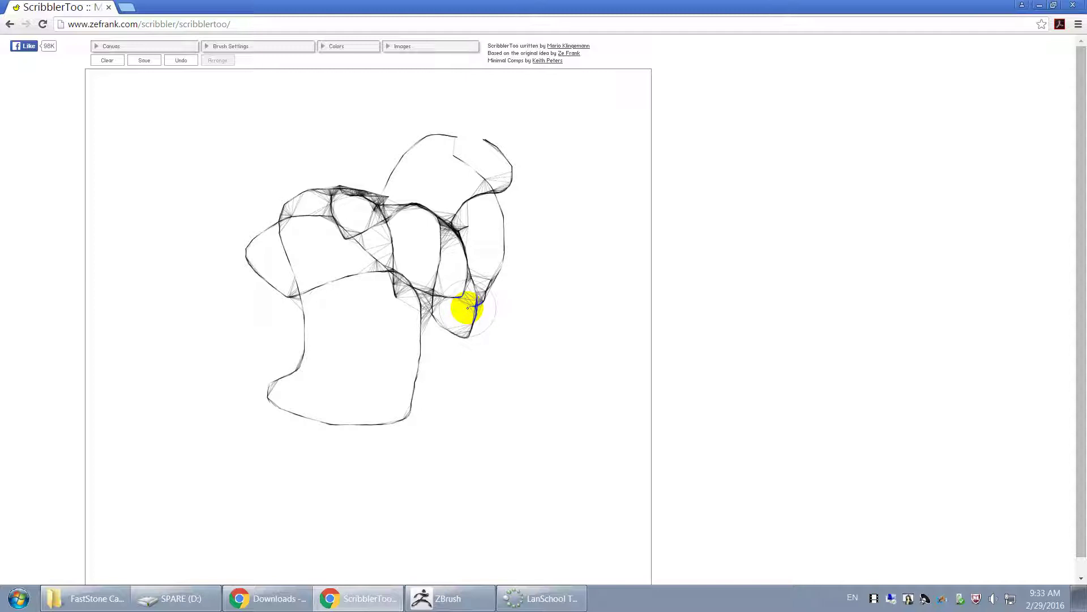
mouse_move(517, 337)
left_mouse_down()
mouse_move(360, 389)
mouse_move(381, 298)
mouse_move(405, 364)
mouse_move(342, 325)
mouse_move(386, 282)
mouse_move(368, 230)
mouse_move(262, 181)
left_mouse_up()
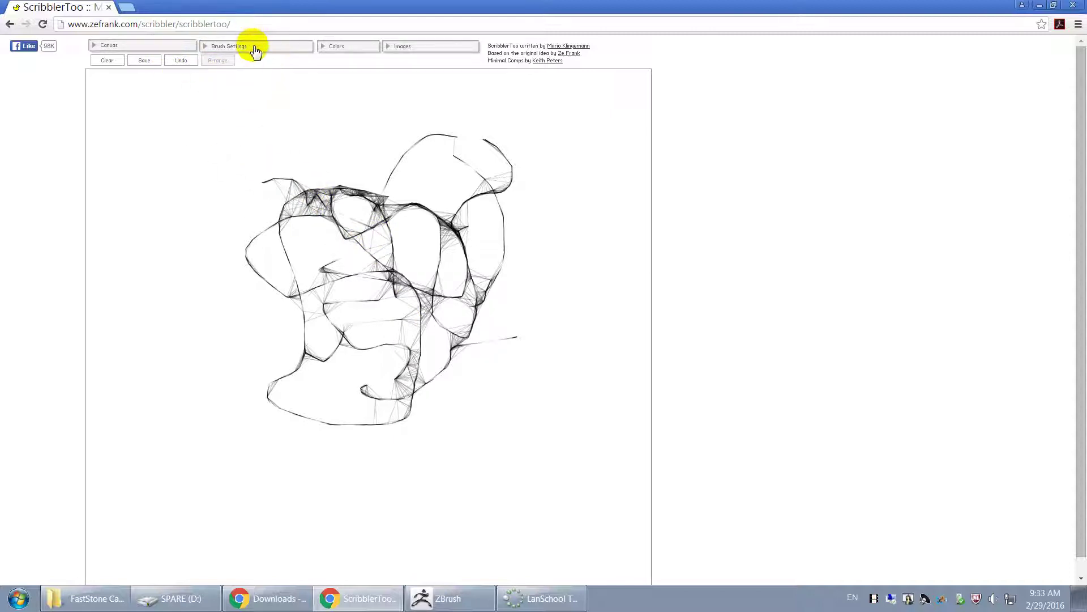
scroll(377, 217, "down", 1)
scroll(476, 301, "up", 1)
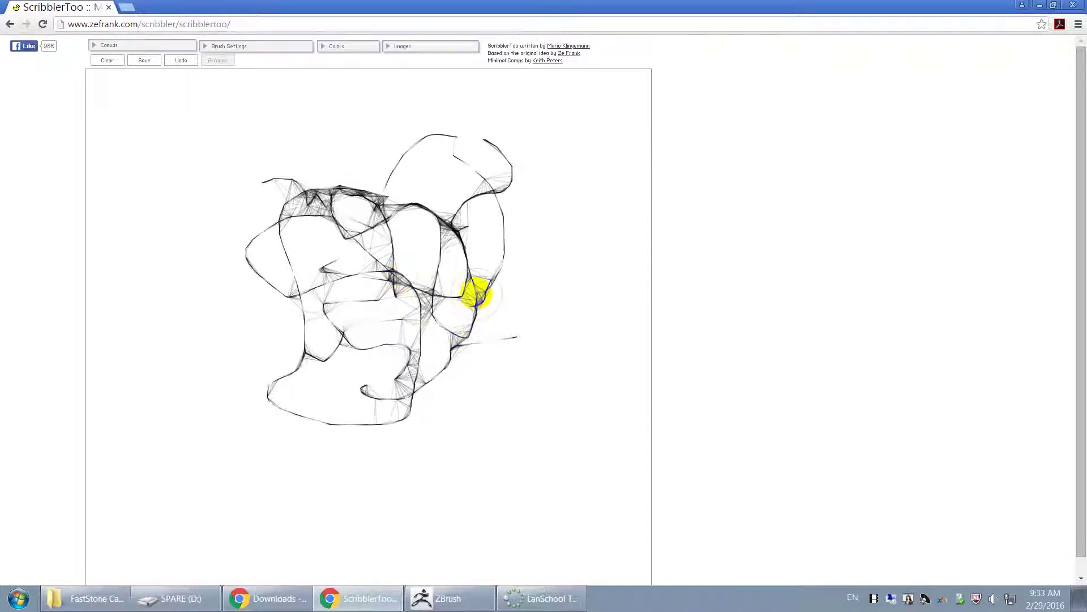
mouse_move(328, 165)
left_mouse_down()
mouse_move(258, 224)
mouse_move(260, 212)
mouse_move(269, 316)
mouse_move(284, 296)
mouse_move(367, 379)
mouse_move(478, 364)
mouse_move(527, 313)
mouse_move(517, 233)
mouse_move(527, 289)
mouse_move(450, 241)
mouse_move(369, 247)
mouse_move(413, 250)
mouse_move(405, 275)
mouse_move(483, 257)
mouse_move(460, 317)
mouse_move(294, 299)
mouse_move(330, 300)
mouse_move(405, 348)
mouse_move(461, 319)
mouse_move(469, 350)
left_mouse_up()
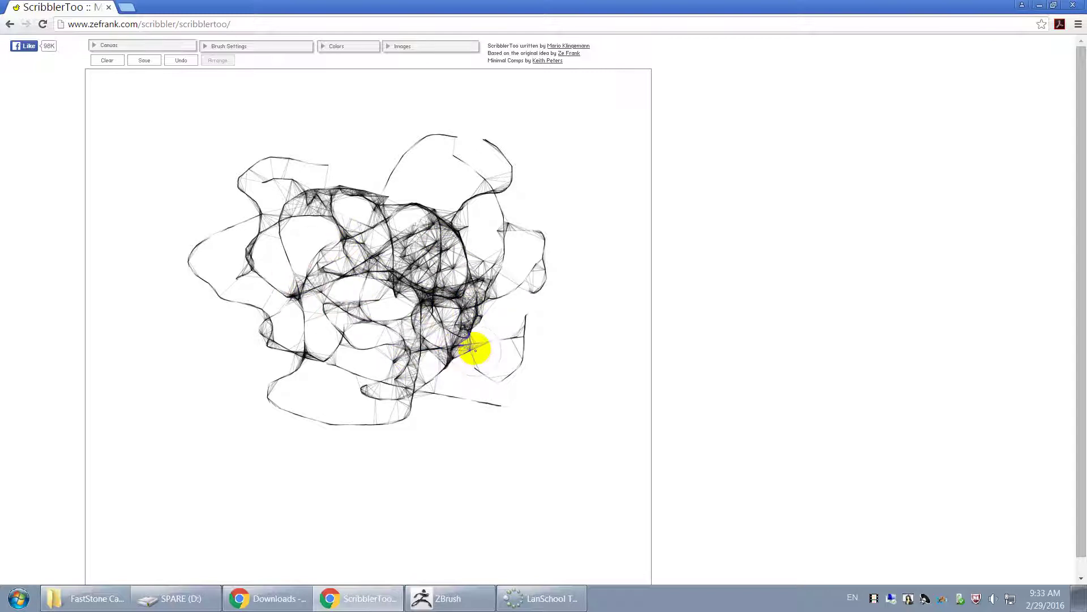
Return to the search results, search for alchemy software, and open the Alchemy download page at its Windows version link.
left_click(10, 24)
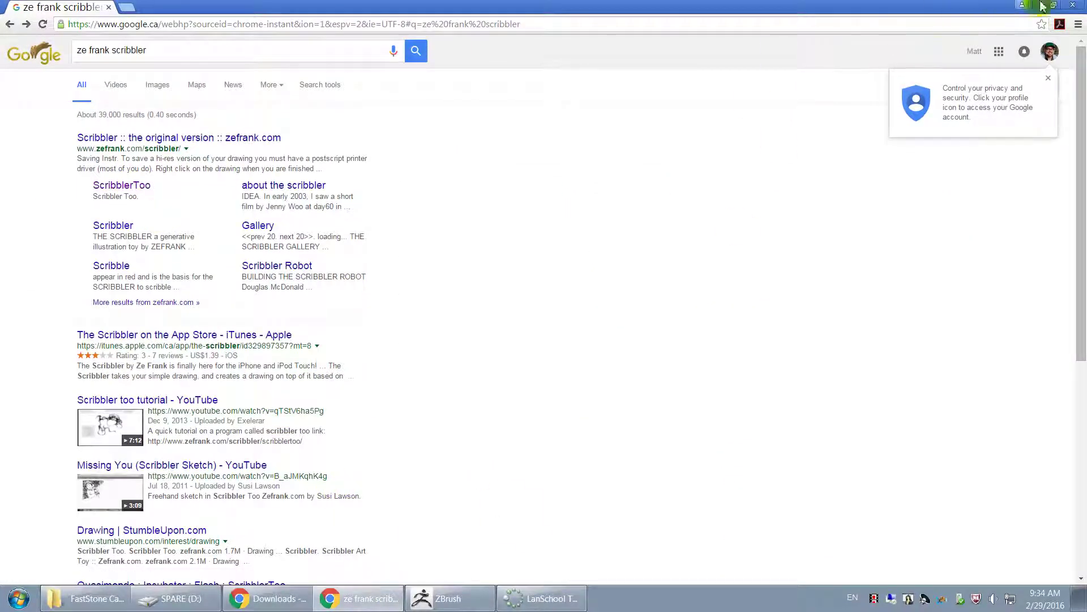
left_click(556, 27)
left_click_drag(204, 54, 40, 33)
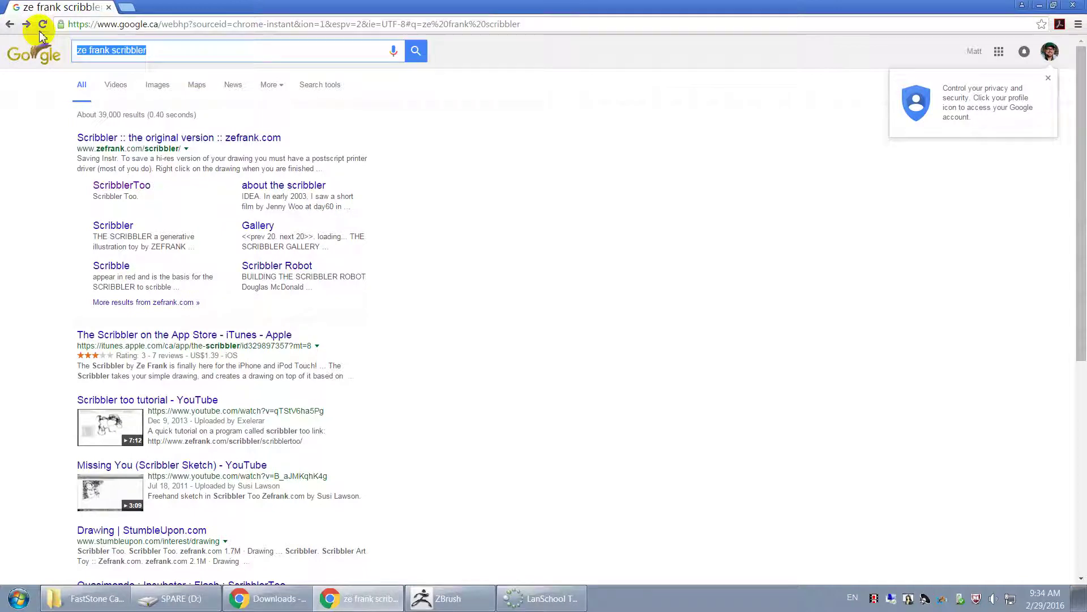
type("alchemy")
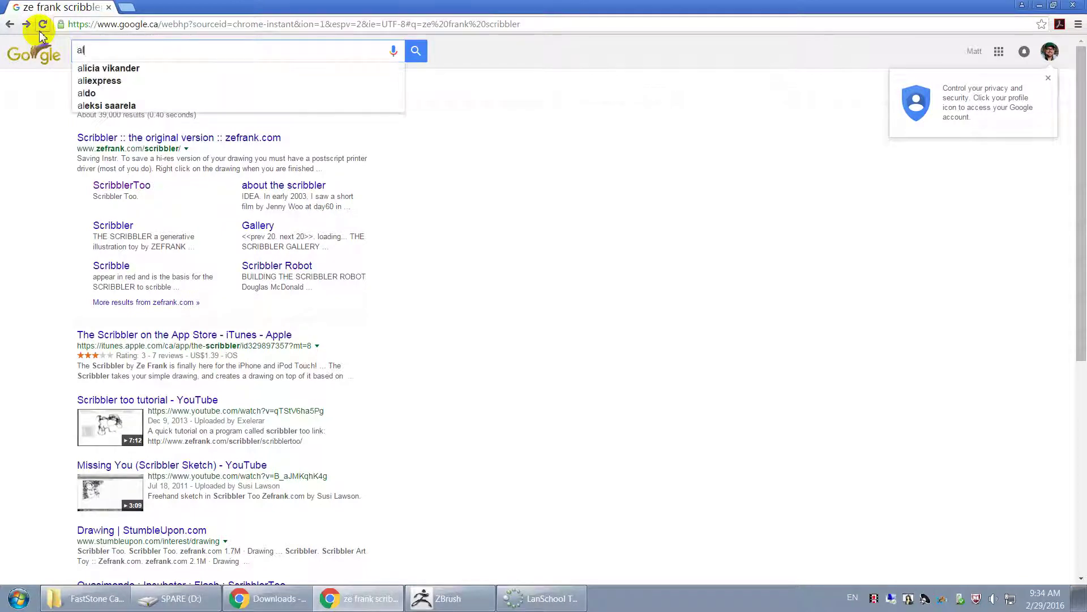
type(" software")
key("Return")
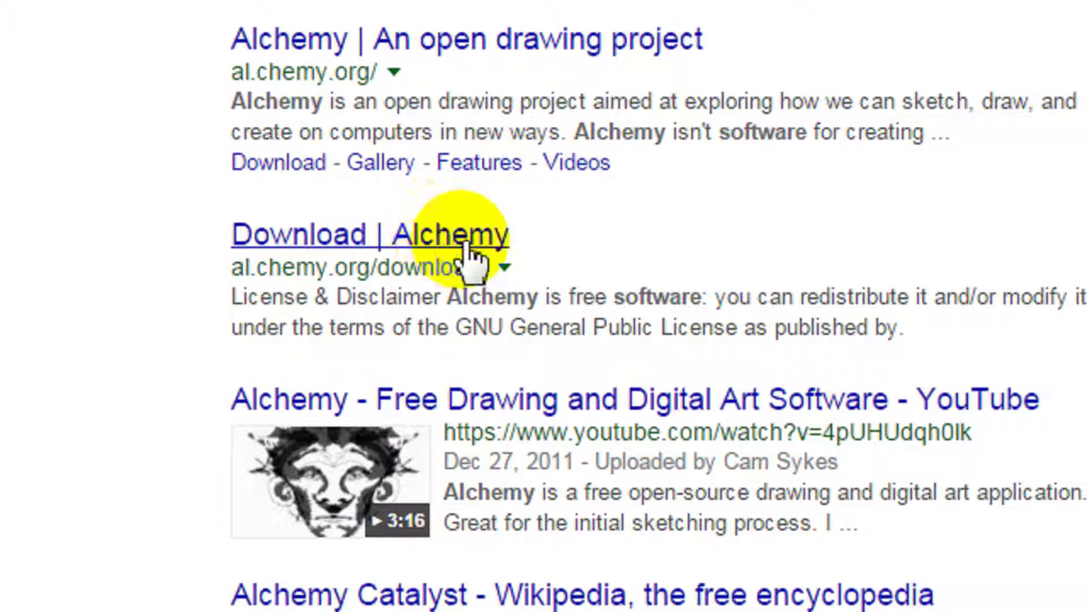
left_click(488, 241)
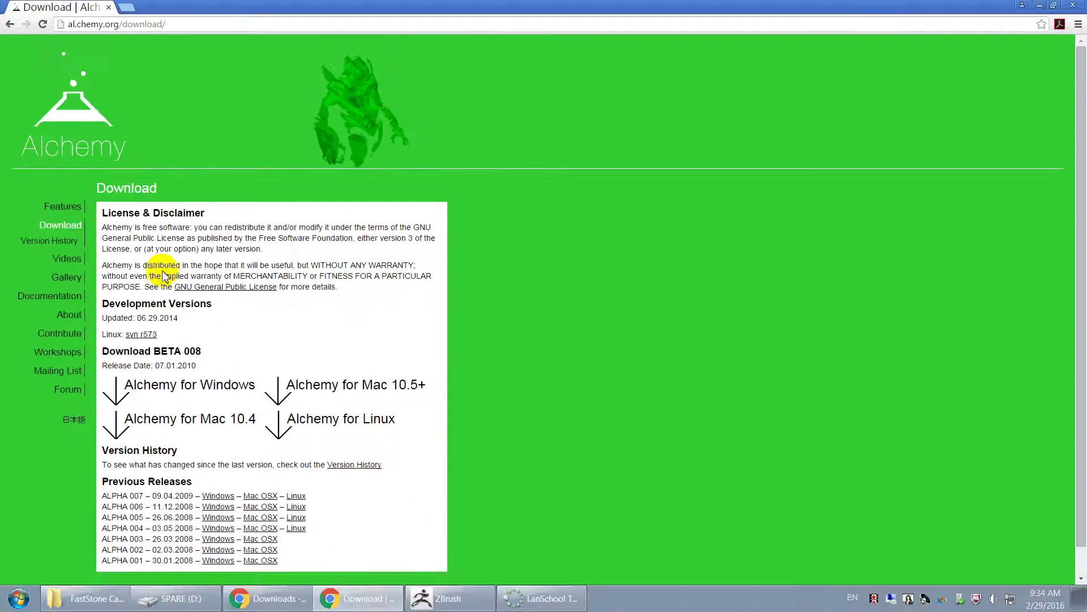
scroll(538, 321, "down", 1)
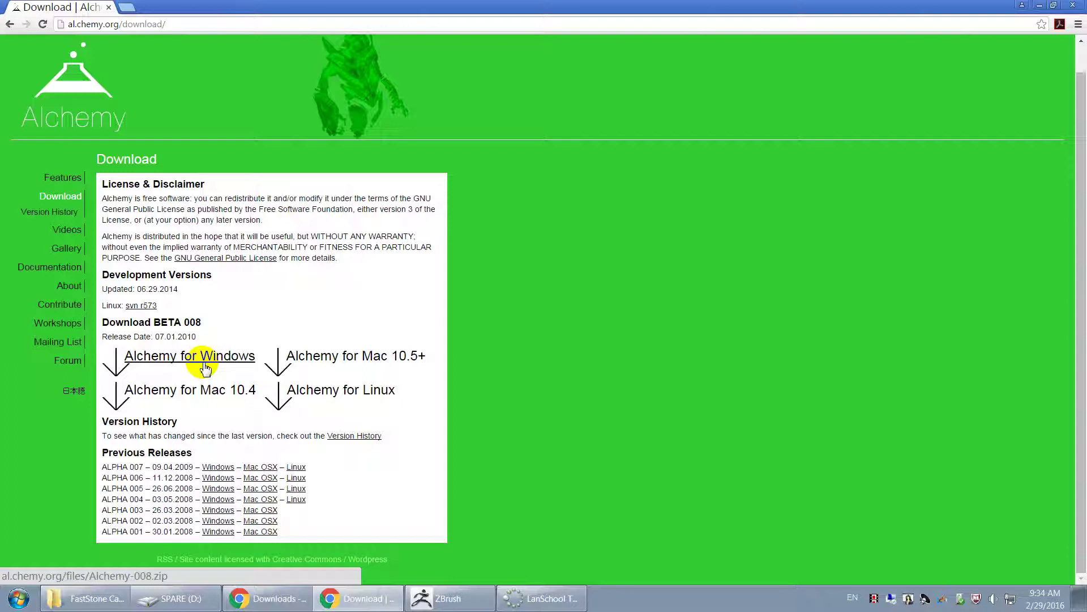
Close the browser window, launch Alchemy from the desktop, and maximize its window.
left_click(1075, 9)
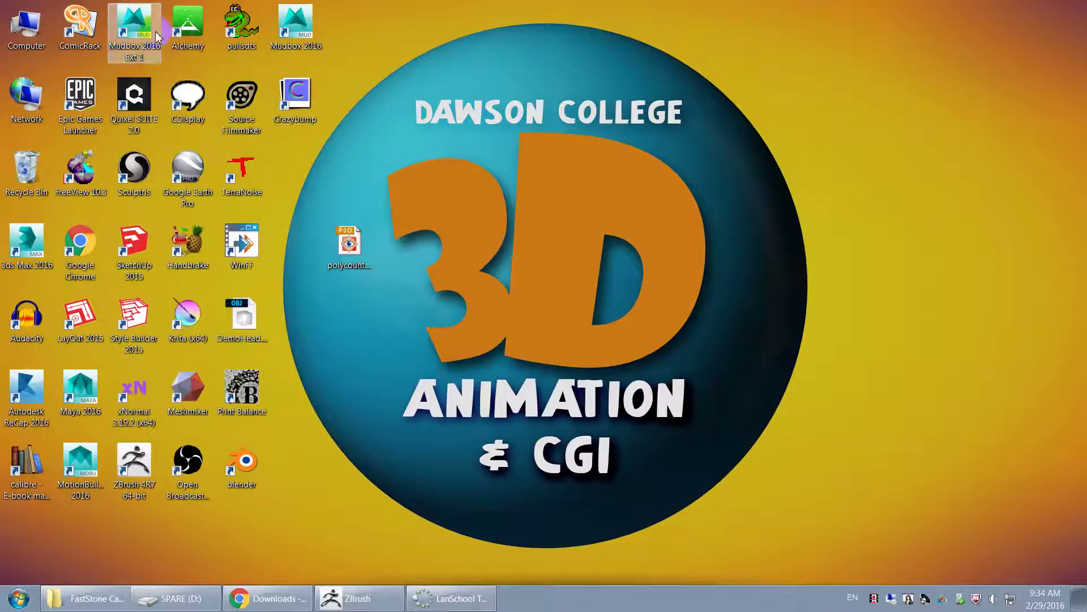
double_click(189, 28)
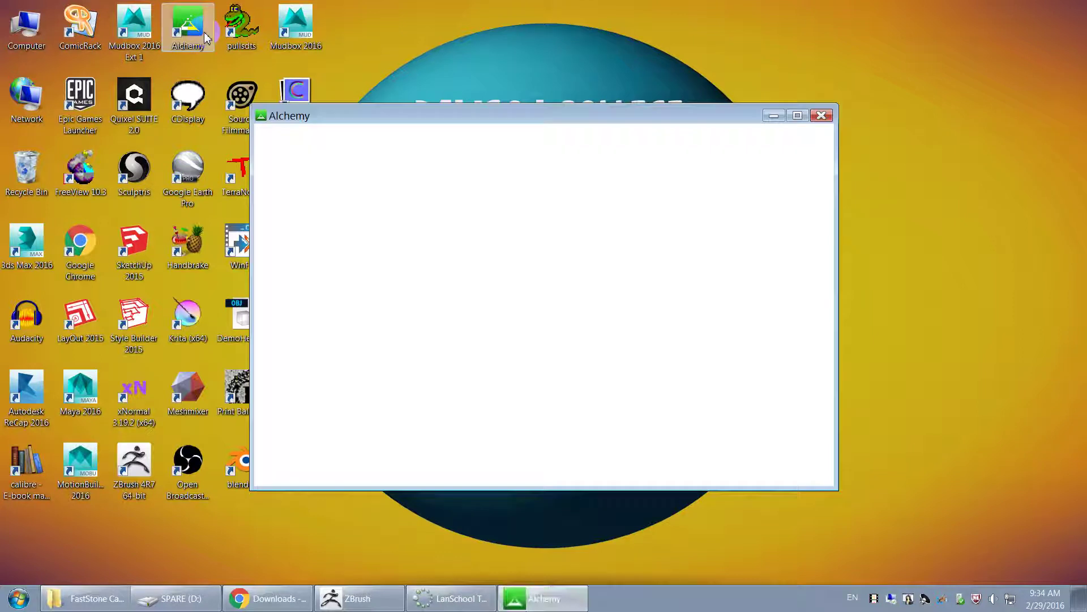
double_click(616, 115)
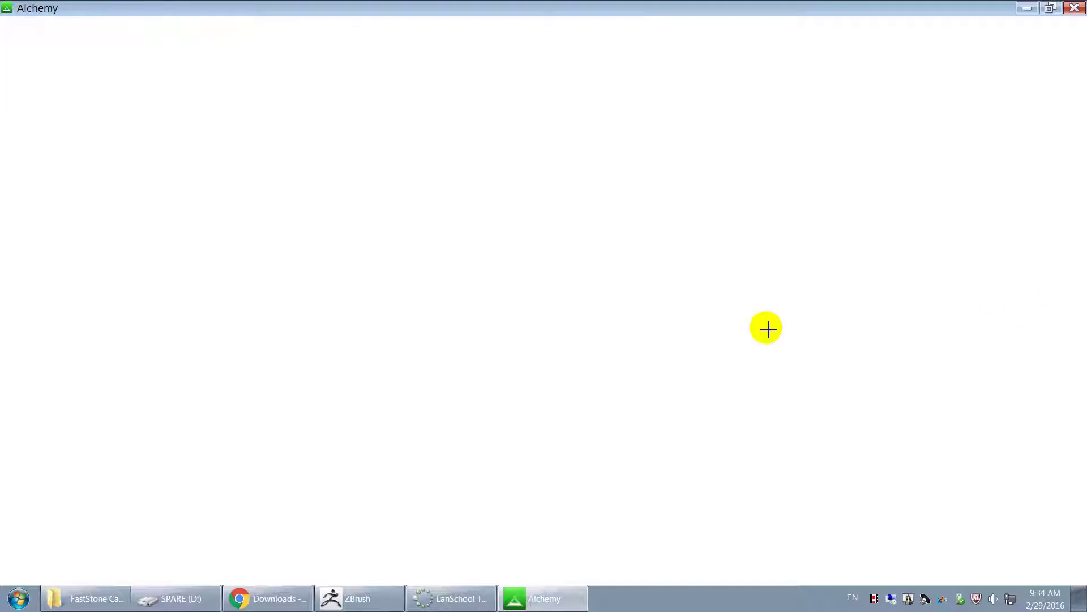
Draw three loose freehand lines across the middle of the blank canvas.
mouse_move(384, 195)
left_mouse_down()
mouse_move(502, 337)
mouse_move(632, 386)
left_mouse_up()
mouse_move(541, 197)
left_mouse_down()
mouse_move(699, 342)
mouse_move(406, 184)
left_mouse_up()
mouse_move(500, 153)
left_mouse_down()
mouse_move(504, 354)
mouse_move(325, 252)
left_mouse_up()
Select the Speed Shapes create module and draw several quick outline strokes over the existing lines.
mouse_move(205, 28)
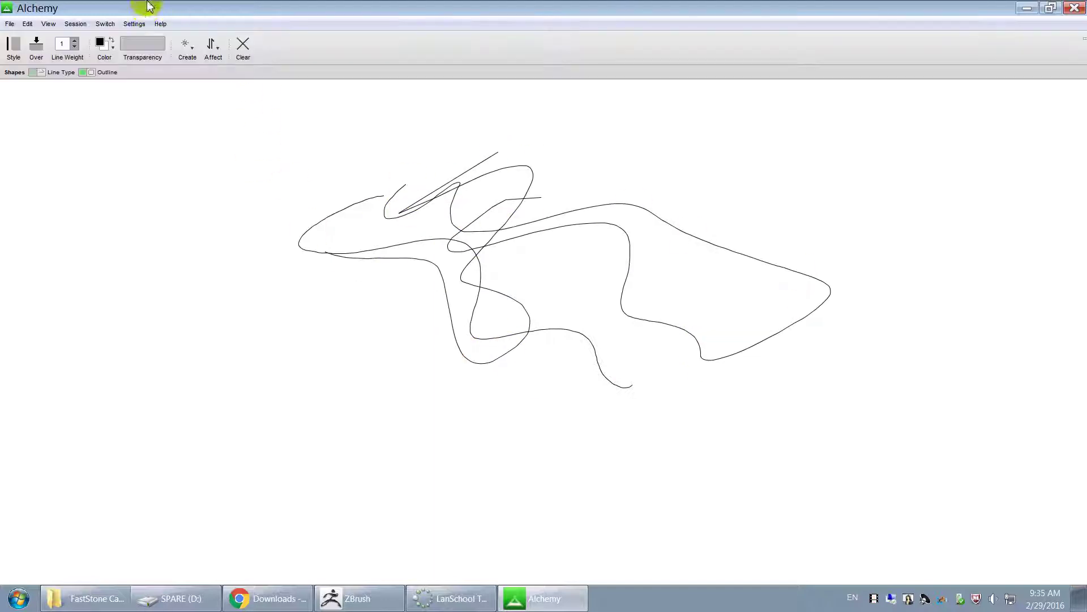
left_click(221, 54)
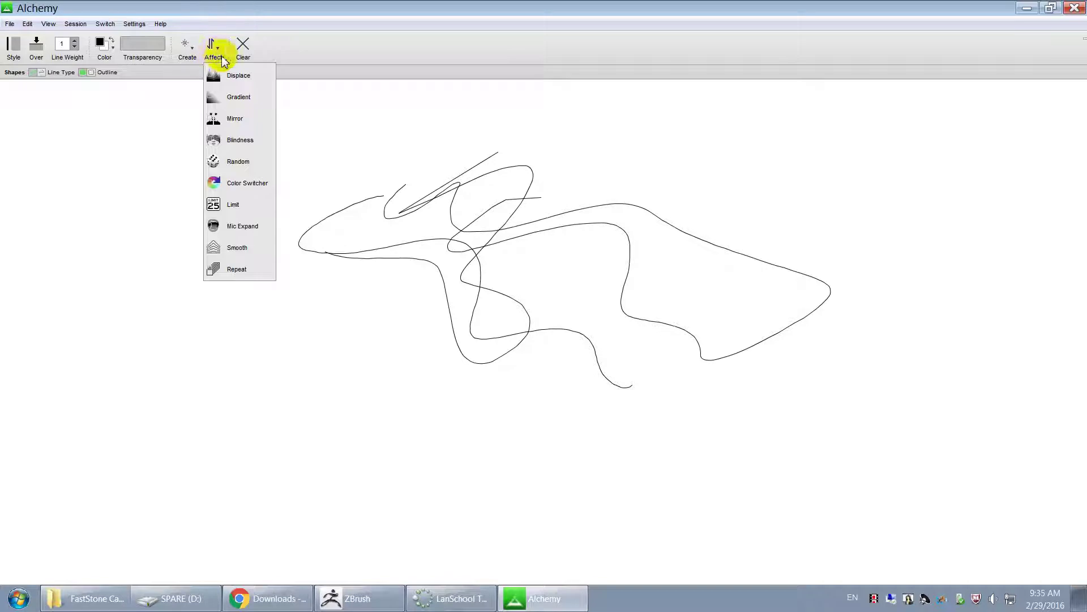
left_click(192, 51)
left_click(190, 50)
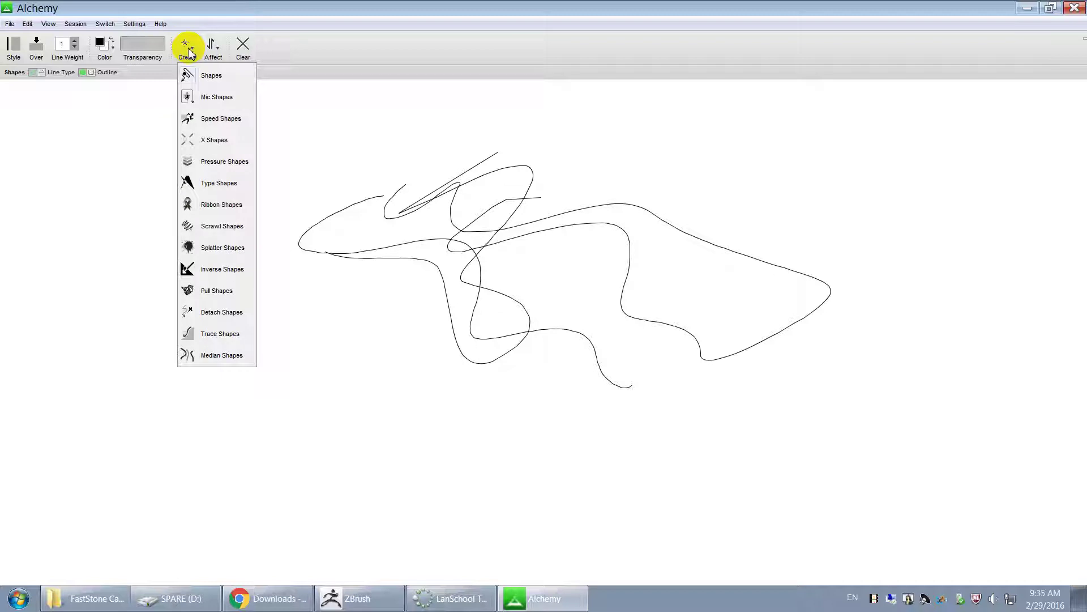
left_click(223, 117)
mouse_move(437, 207)
left_mouse_down()
mouse_move(469, 340)
mouse_move(463, 323)
left_mouse_up()
mouse_move(510, 244)
left_mouse_down()
mouse_move(400, 199)
mouse_move(513, 259)
left_mouse_up()
mouse_move(637, 153)
left_mouse_down()
mouse_move(772, 283)
mouse_move(638, 340)
mouse_move(461, 246)
mouse_move(163, 26)
left_mouse_up()
left_click(10, 23)
left_click(28, 35)
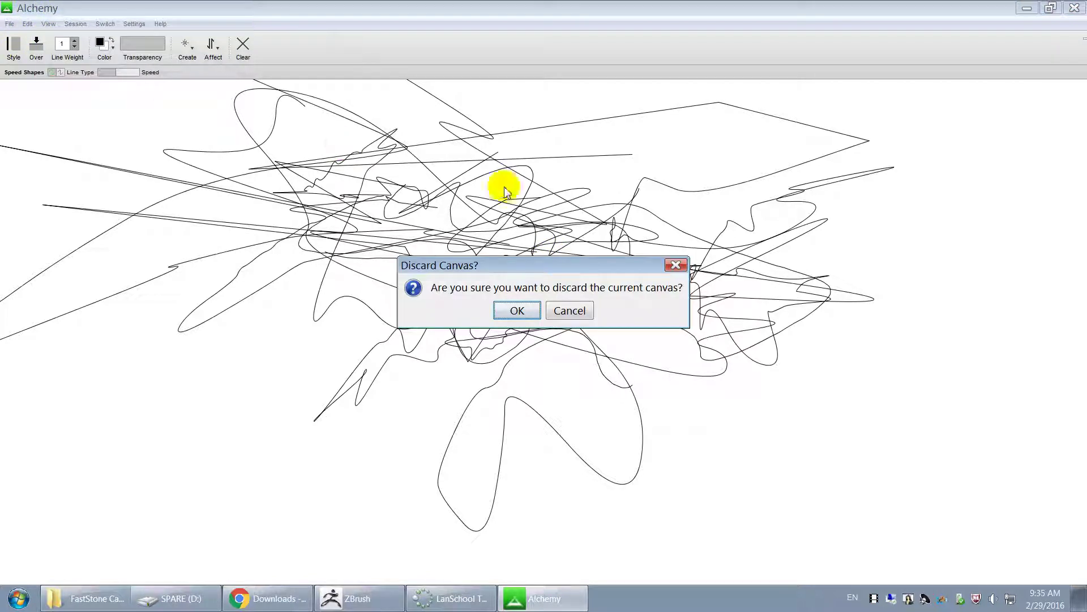
left_click(570, 310)
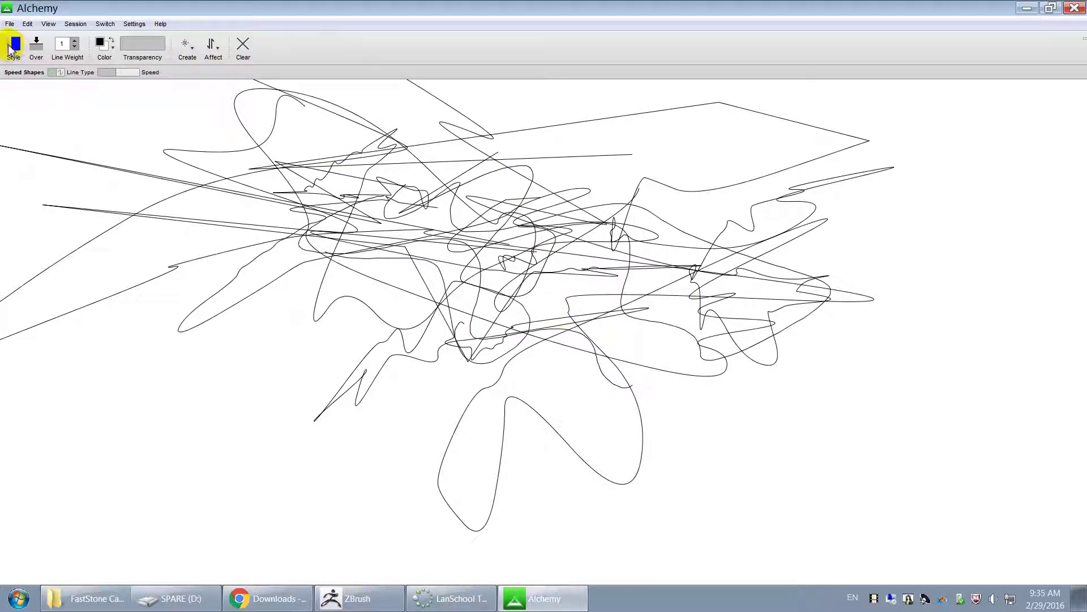
Change the style to solid fill and draw overlapping Speed Shapes, swapping the colour between black and white.
mouse_move(565, 150)
left_mouse_down()
mouse_move(393, 192)
mouse_move(557, 220)
mouse_move(568, 340)
mouse_move(755, 189)
mouse_move(546, 175)
mouse_move(483, 249)
mouse_move(632, 211)
mouse_move(612, 245)
mouse_move(539, 211)
mouse_move(568, 199)
left_mouse_up()
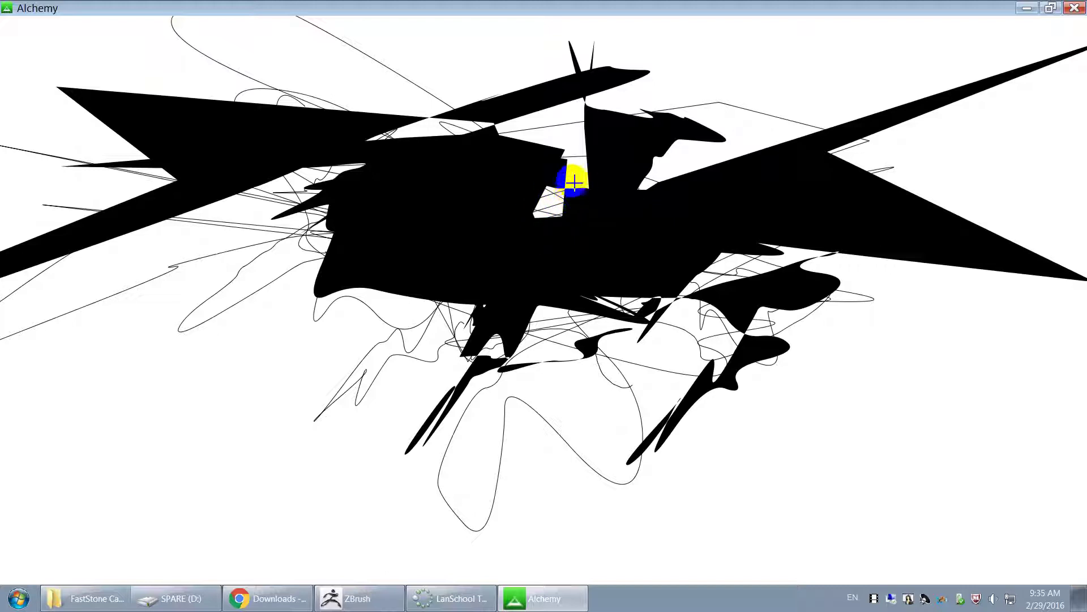
mouse_move(567, 188)
left_mouse_down()
mouse_move(544, 236)
mouse_move(500, 150)
mouse_move(808, 155)
mouse_move(816, 116)
left_mouse_up()
mouse_move(832, 199)
left_mouse_down()
mouse_move(793, 194)
mouse_move(743, 210)
mouse_move(858, 194)
left_mouse_up()
key("x")
key("x")
mouse_move(783, 276)
left_mouse_down()
mouse_move(720, 412)
mouse_move(673, 330)
left_mouse_up()
key("x")
mouse_move(541, 315)
left_mouse_down()
mouse_move(680, 388)
mouse_move(698, 300)
left_mouse_up()
left_click_drag(570, 259, 410, 231)
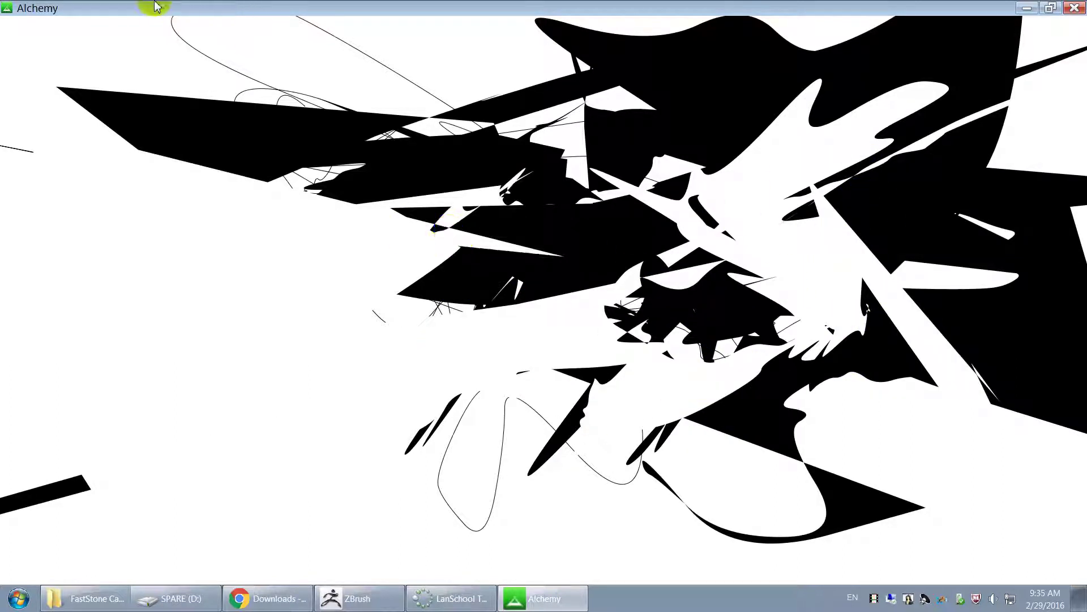
Clear the canvas, set the transparency to about half, and draw three overlapping translucent Speed Shapes.
mouse_move(122, 12)
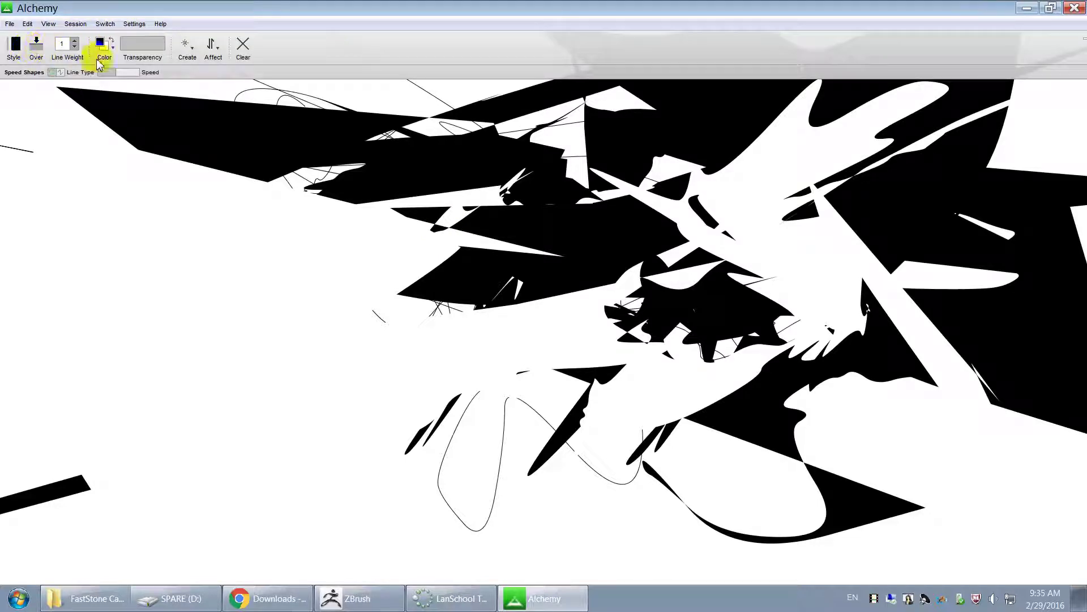
left_click(244, 45)
left_click_drag(526, 152, 669, 338)
left_click_drag(524, 142, 688, 292)
mouse_move(566, 151)
left_mouse_down()
mouse_move(671, 287)
mouse_move(633, 154)
left_mouse_up()
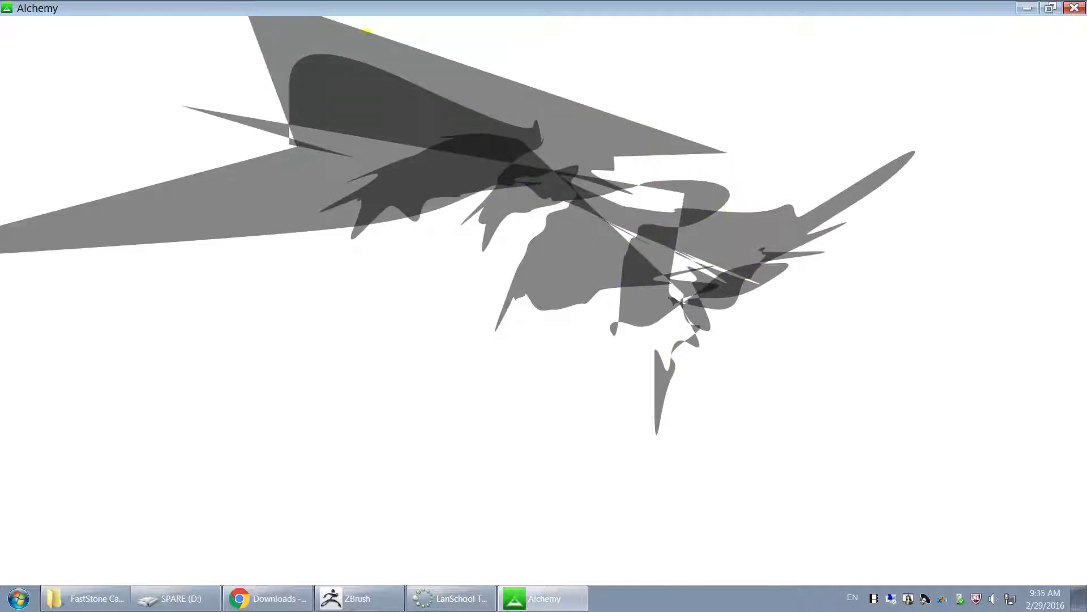
Switch to the X Shapes create module and draw several grey and white shapes over the composition.
left_click(187, 45)
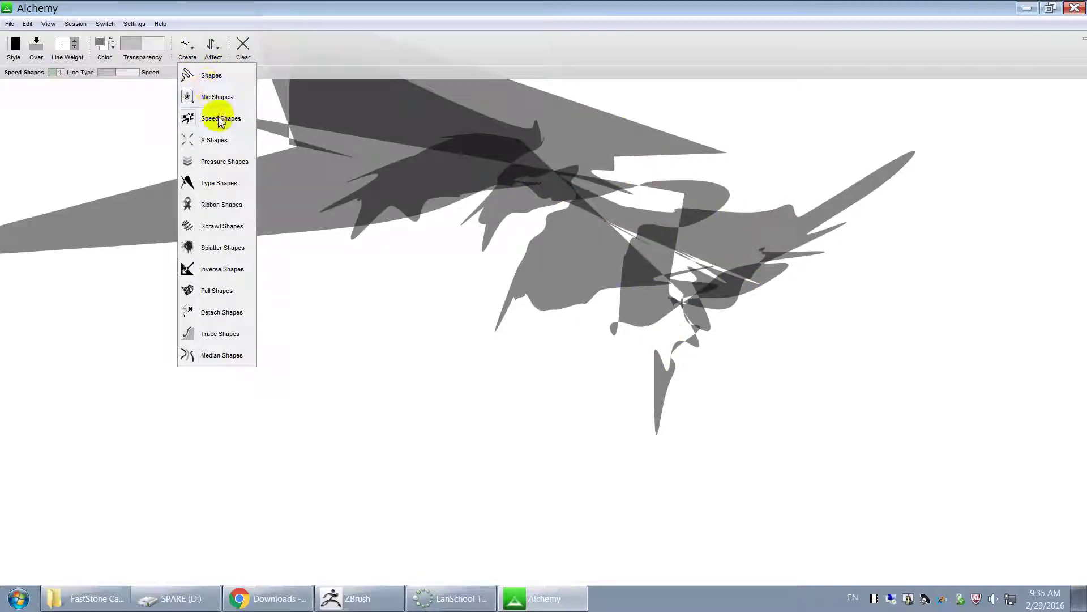
left_click(210, 139)
right_click(384, 201)
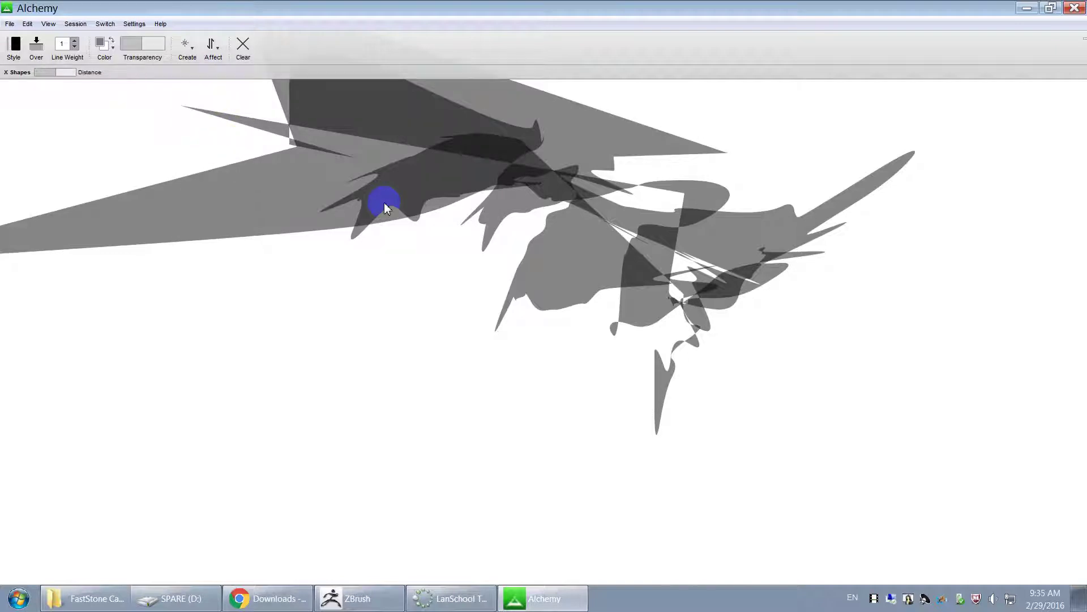
mouse_move(508, 270)
left_mouse_down()
mouse_move(580, 345)
mouse_move(585, 270)
left_mouse_up()
mouse_move(583, 258)
left_mouse_down()
mouse_move(457, 274)
mouse_move(668, 308)
mouse_move(576, 243)
mouse_move(671, 285)
left_mouse_up()
left_click_drag(613, 304, 624, 221)
mouse_move(696, 270)
left_mouse_down()
mouse_move(681, 199)
mouse_move(645, 197)
left_mouse_up()
mouse_move(371, 156)
left_mouse_down()
mouse_move(290, 221)
mouse_move(391, 270)
mouse_move(361, 158)
left_mouse_up()
right_click(550, 265)
Clear the canvas, restore full opacity, and lay down a curved trail of black Pull Shapes using All Shapes.
mouse_move(354, 7)
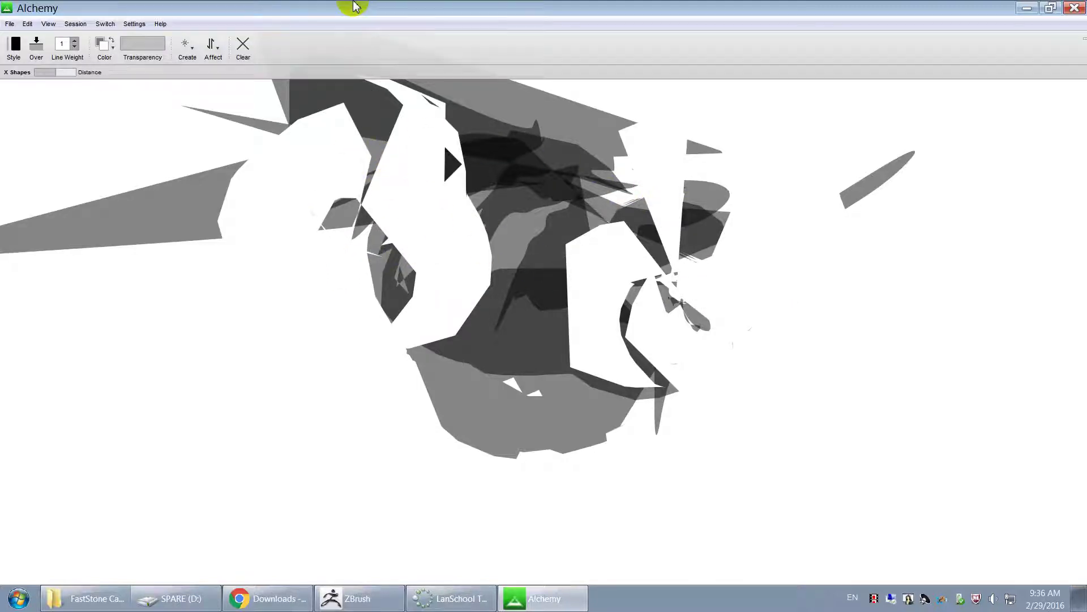
left_click(243, 48)
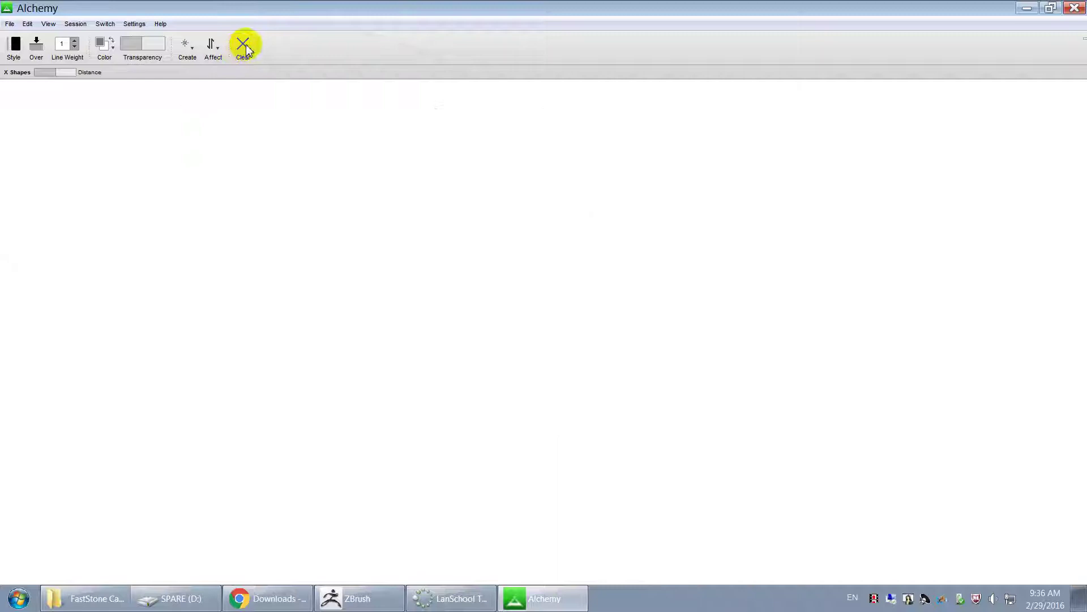
left_click(187, 46)
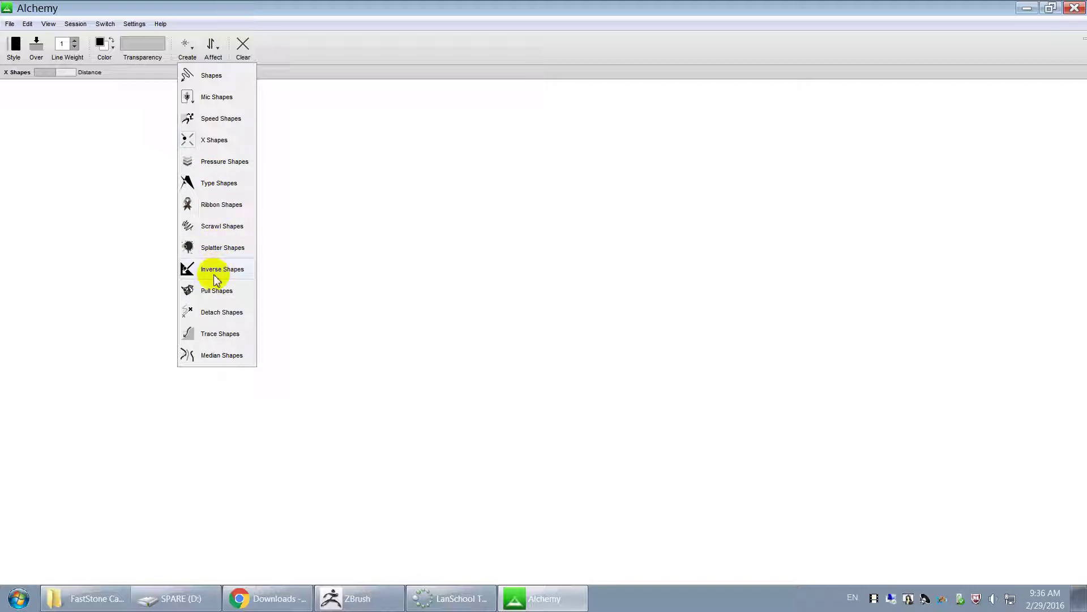
left_click(215, 291)
mouse_move(439, 218)
left_mouse_down()
mouse_move(350, 205)
mouse_move(439, 324)
mouse_move(555, 342)
left_mouse_up()
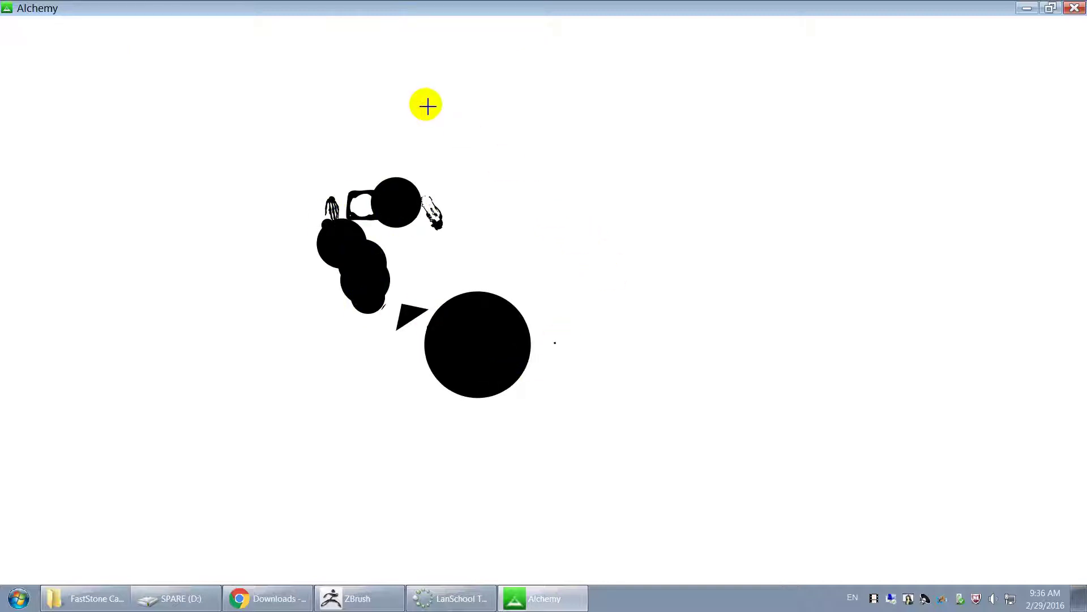
mouse_move(297, 8)
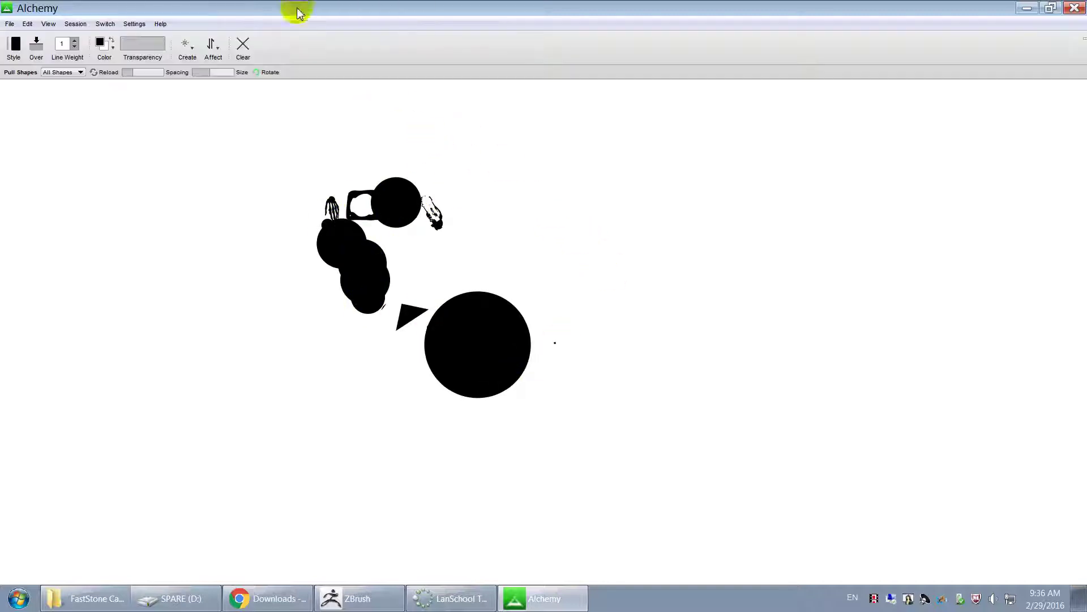
Clear the canvas and turn on the Mirror affect module for horizontal reflection.
left_click(242, 52)
left_click(215, 52)
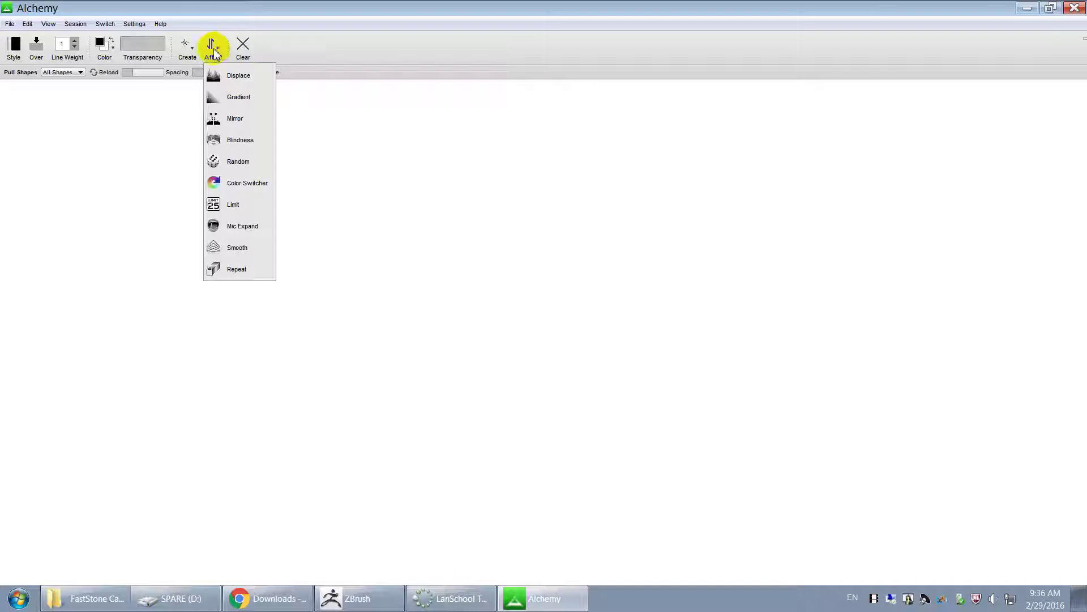
left_click(193, 51)
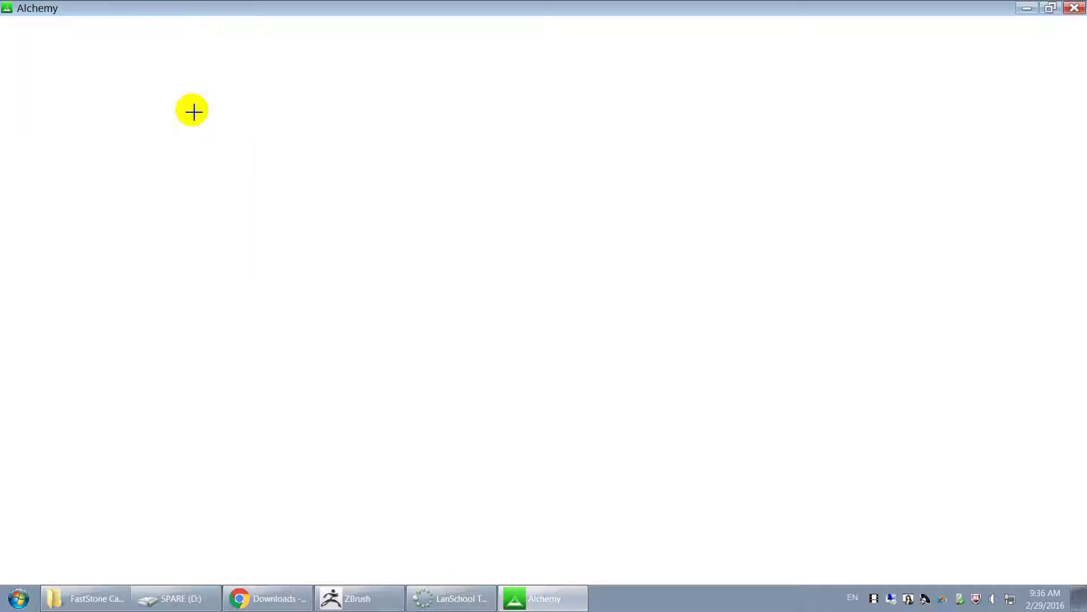
left_click(186, 46)
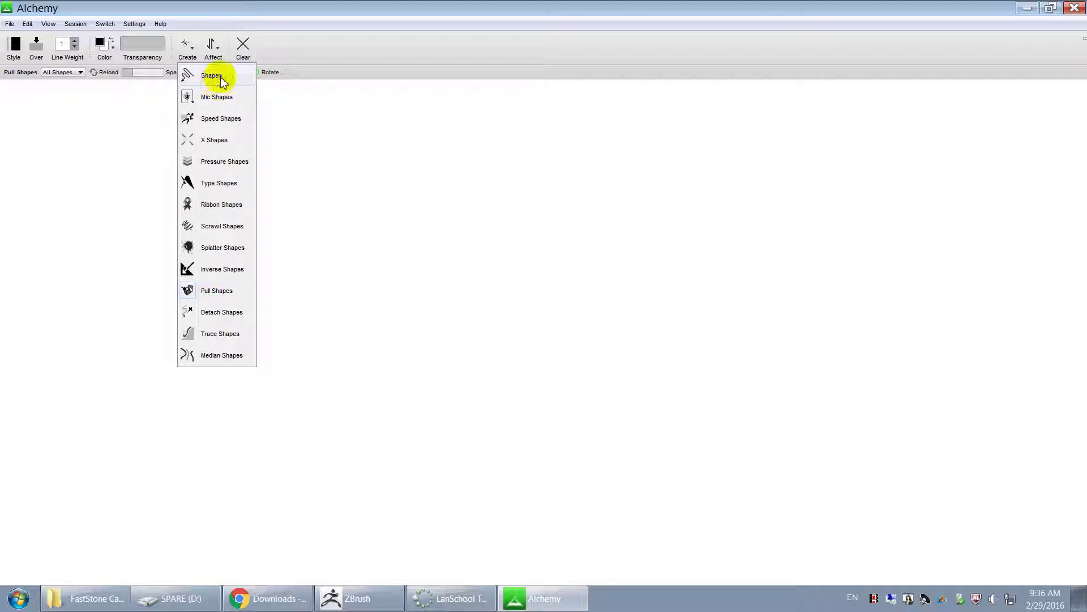
left_click(218, 52)
left_click(219, 54)
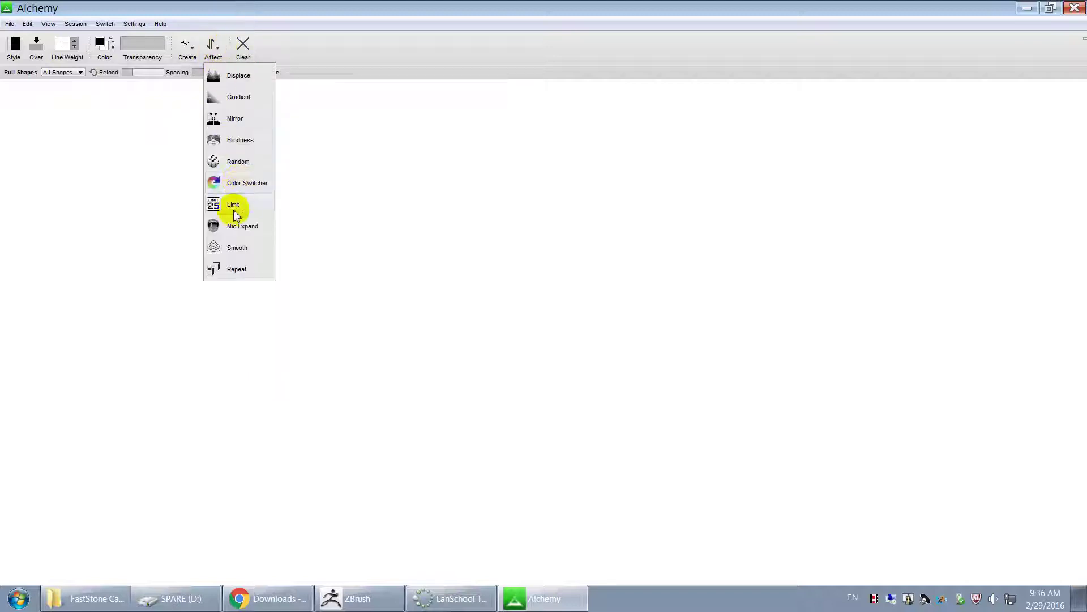
left_click(245, 120)
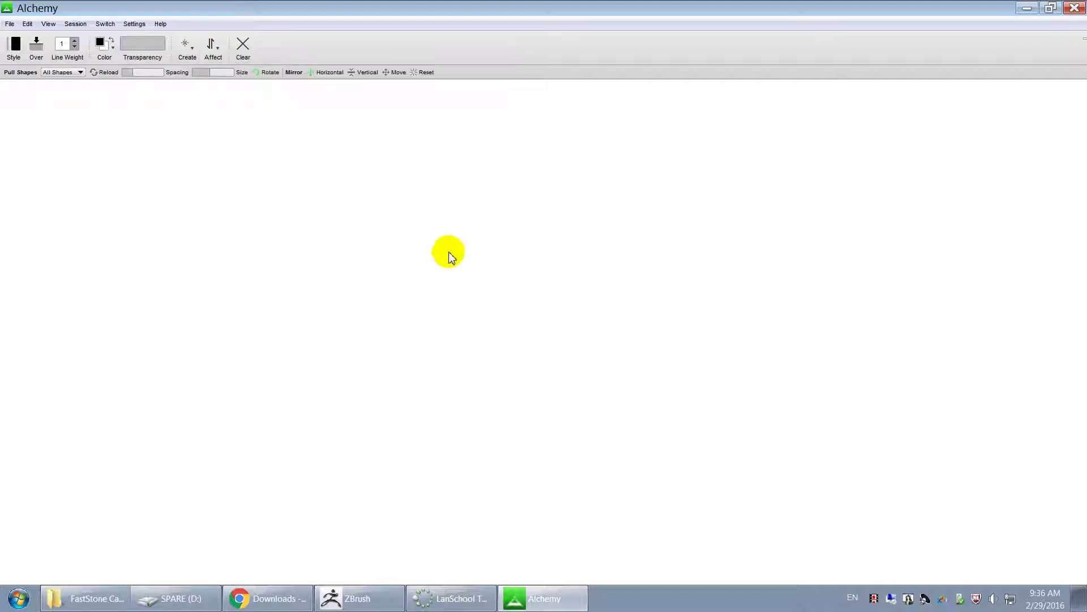
Draw a symmetrical creature from mirrored Pull Shapes, using black for the masses and white to cut into them.
mouse_move(435, 208)
left_mouse_down()
mouse_move(494, 243)
mouse_move(491, 191)
mouse_move(505, 222)
left_mouse_up()
mouse_move(504, 262)
left_mouse_down()
mouse_move(495, 320)
mouse_move(527, 396)
left_mouse_up()
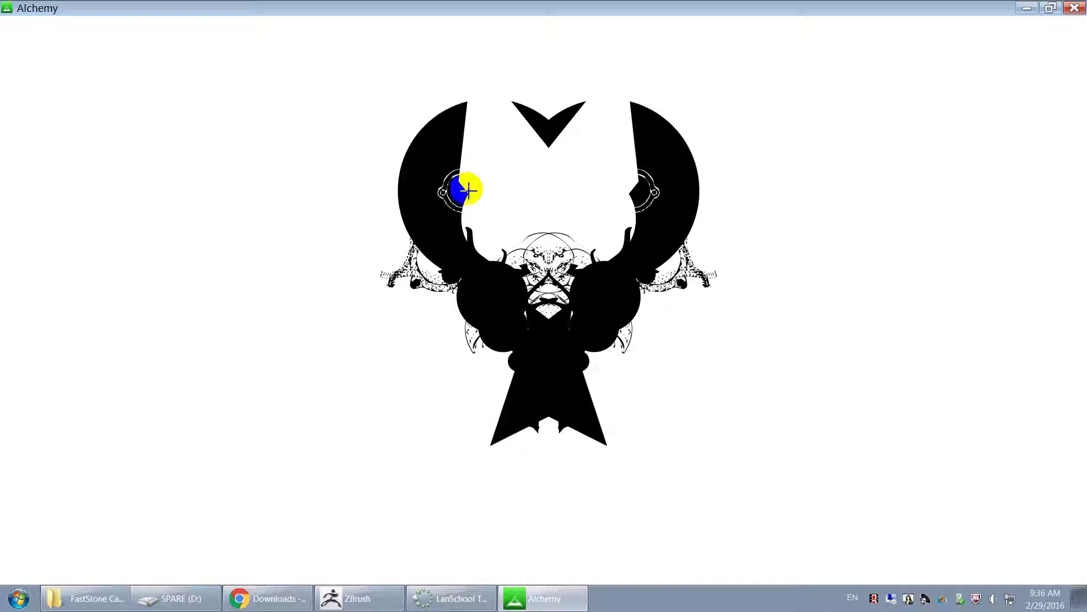
mouse_move(508, 171)
left_mouse_down()
mouse_move(414, 149)
mouse_move(467, 107)
left_mouse_up()
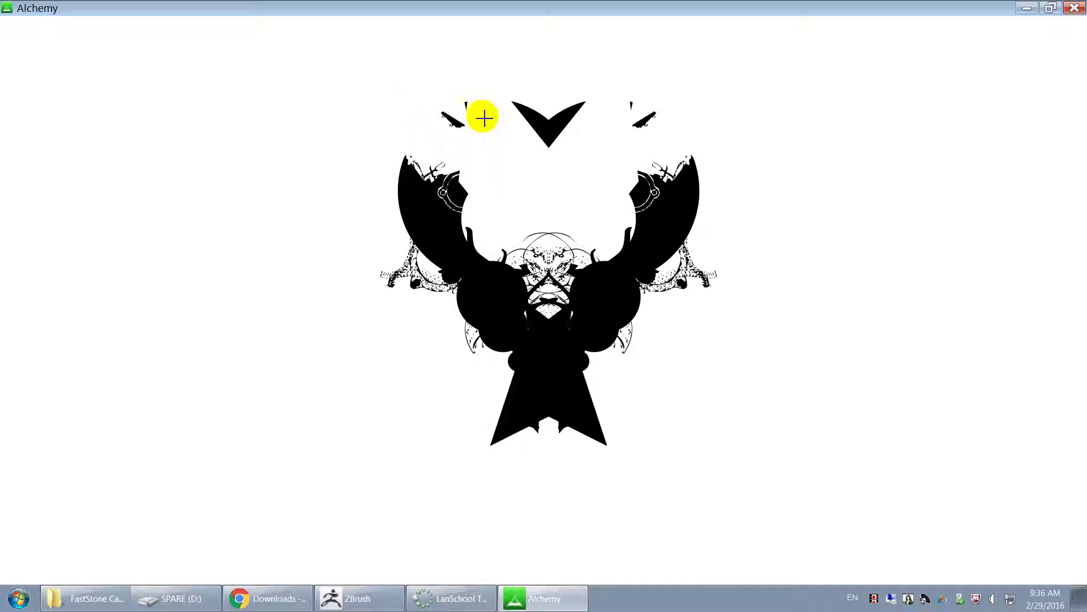
mouse_move(494, 264)
left_mouse_down()
mouse_move(518, 213)
mouse_move(539, 352)
mouse_move(498, 461)
left_mouse_up()
left_click_drag(545, 487, 445, 500)
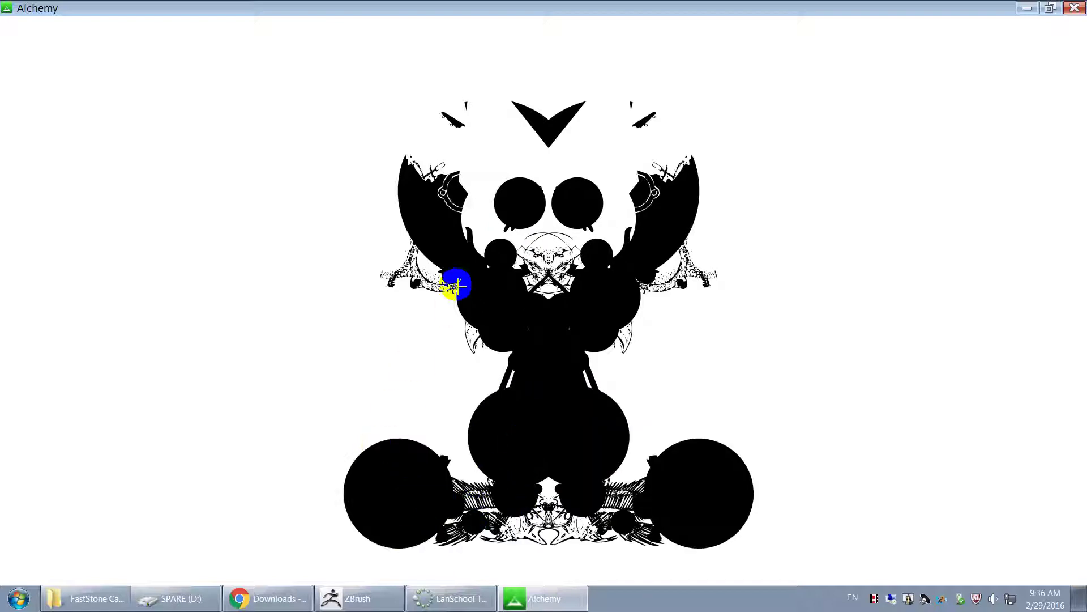
left_click_drag(470, 117, 502, 97)
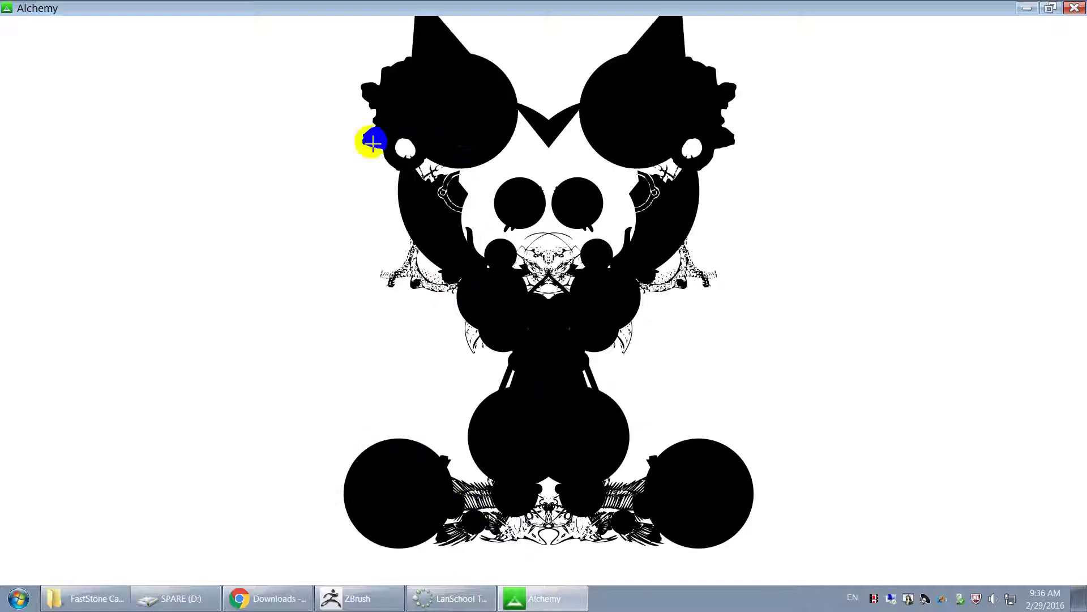
left_click_drag(499, 335, 493, 410)
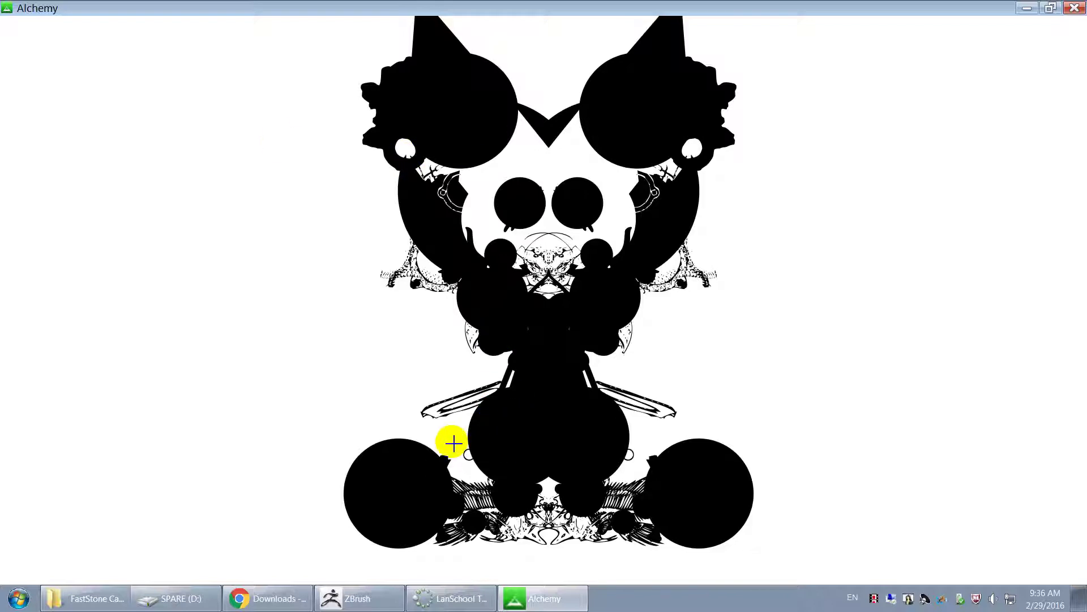
left_click(470, 455)
Set Pull Shapes to the Bones Folder and draw mirrored bones around the figure's sides, first as outlines and then as solid fills.
mouse_move(222, 10)
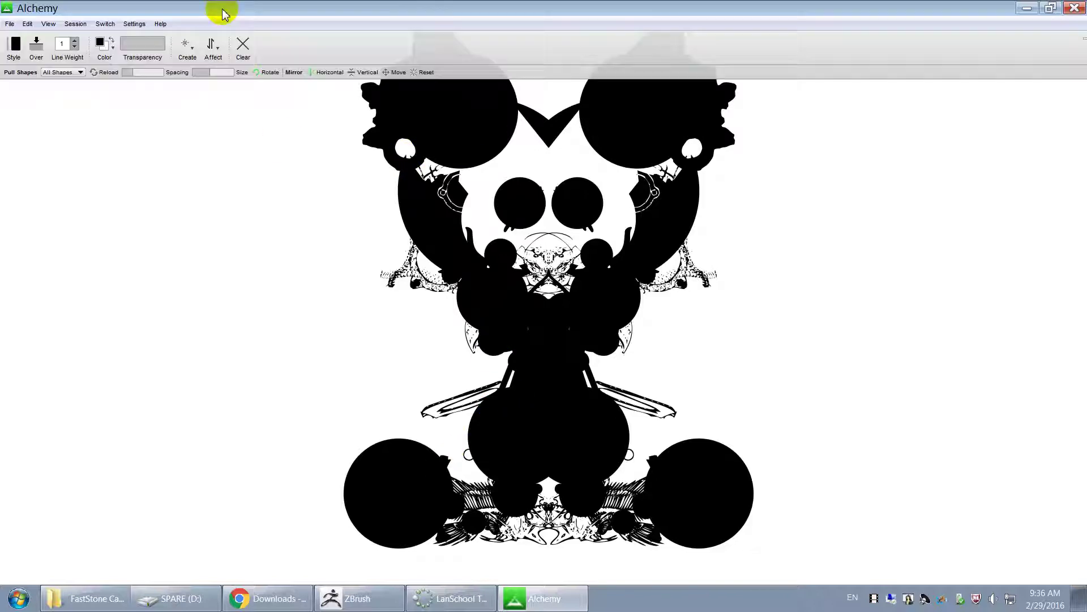
left_click(62, 74)
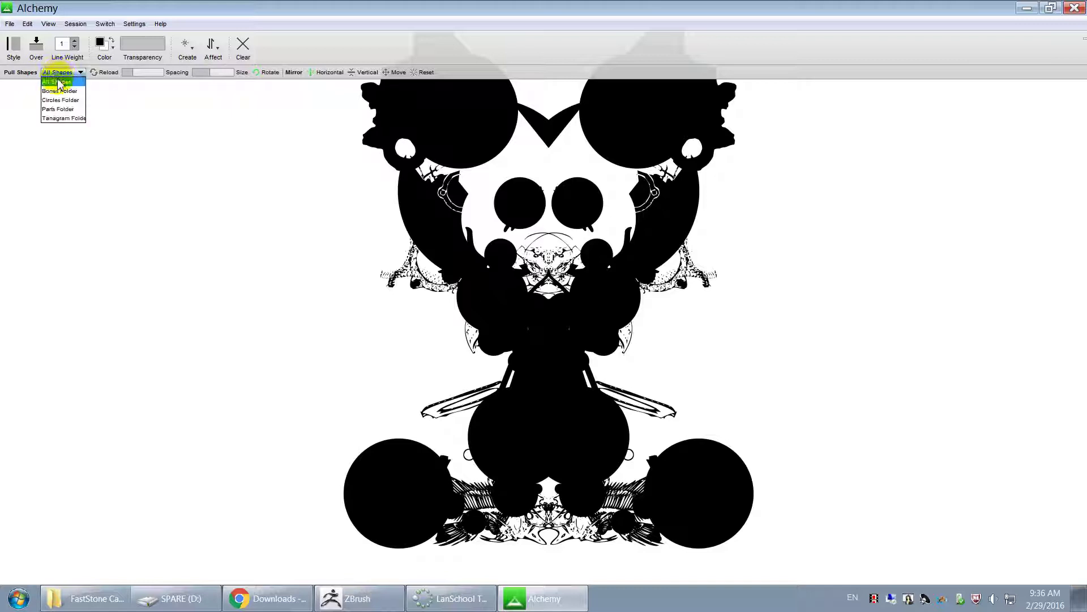
left_click(61, 90)
mouse_move(347, 162)
left_mouse_down()
mouse_move(347, 328)
mouse_move(412, 389)
mouse_move(339, 276)
left_mouse_up()
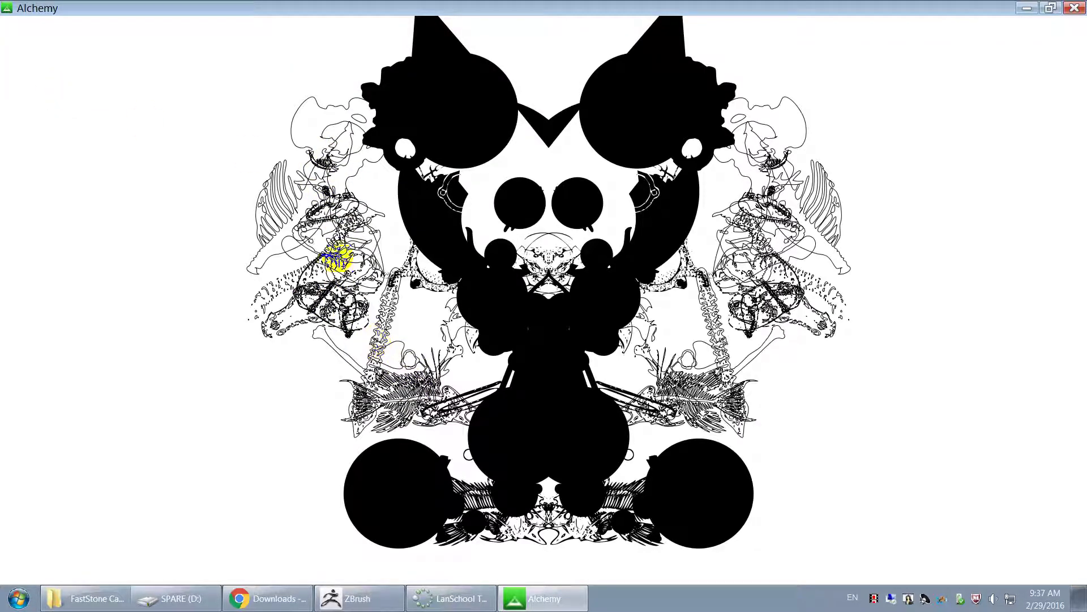
mouse_move(249, 7)
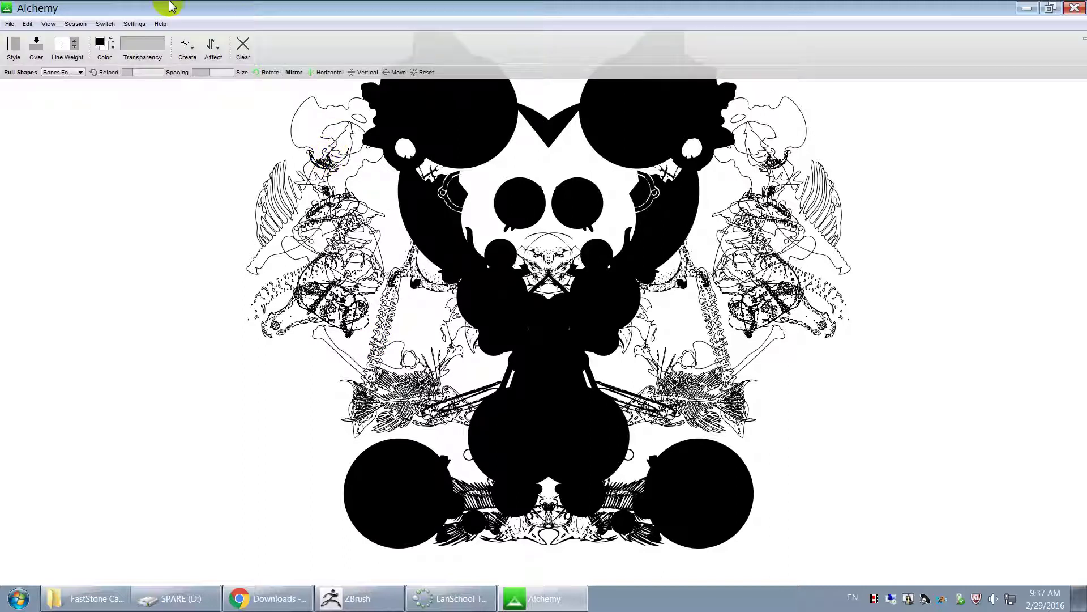
mouse_move(291, 136)
left_mouse_down()
mouse_move(376, 248)
mouse_move(299, 314)
mouse_move(251, 143)
mouse_move(408, 258)
left_mouse_up()
Set the transparency to about half, clear the canvas, and build a translucent symmetrical figure from mirrored bone shapes.
mouse_move(151, 31)
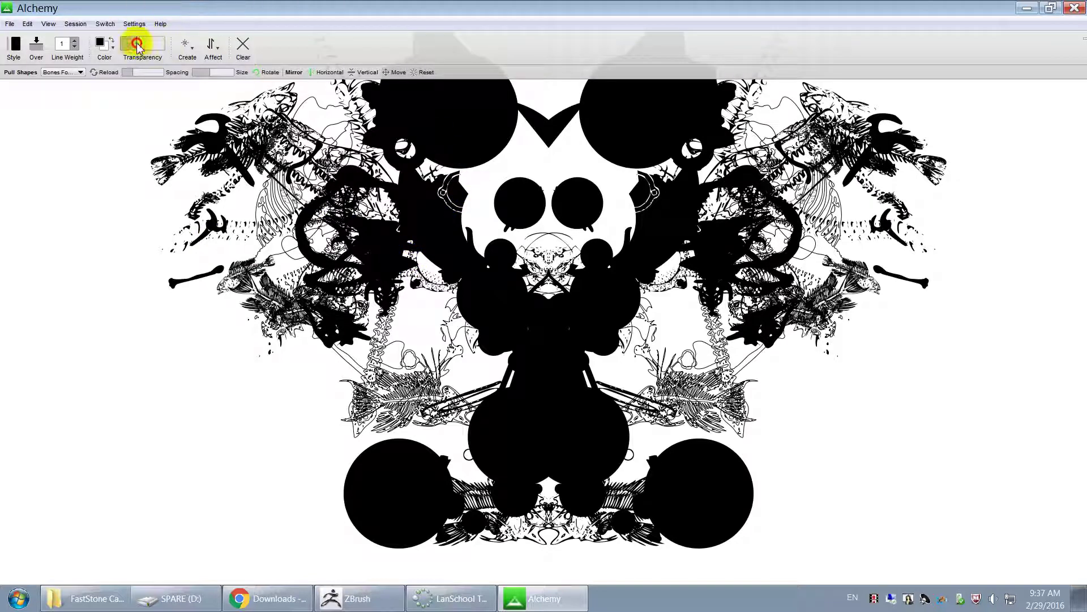
left_click(243, 47)
mouse_move(446, 166)
left_mouse_down()
mouse_move(463, 281)
mouse_move(432, 151)
mouse_move(502, 146)
mouse_move(444, 121)
mouse_move(437, 214)
mouse_move(534, 364)
mouse_move(476, 446)
mouse_move(359, 454)
mouse_move(566, 490)
mouse_move(348, 517)
mouse_move(437, 516)
mouse_move(304, 510)
mouse_move(565, 211)
left_mouse_up()
mouse_move(494, 258)
left_mouse_down()
mouse_move(433, 189)
mouse_move(374, 167)
left_mouse_up()
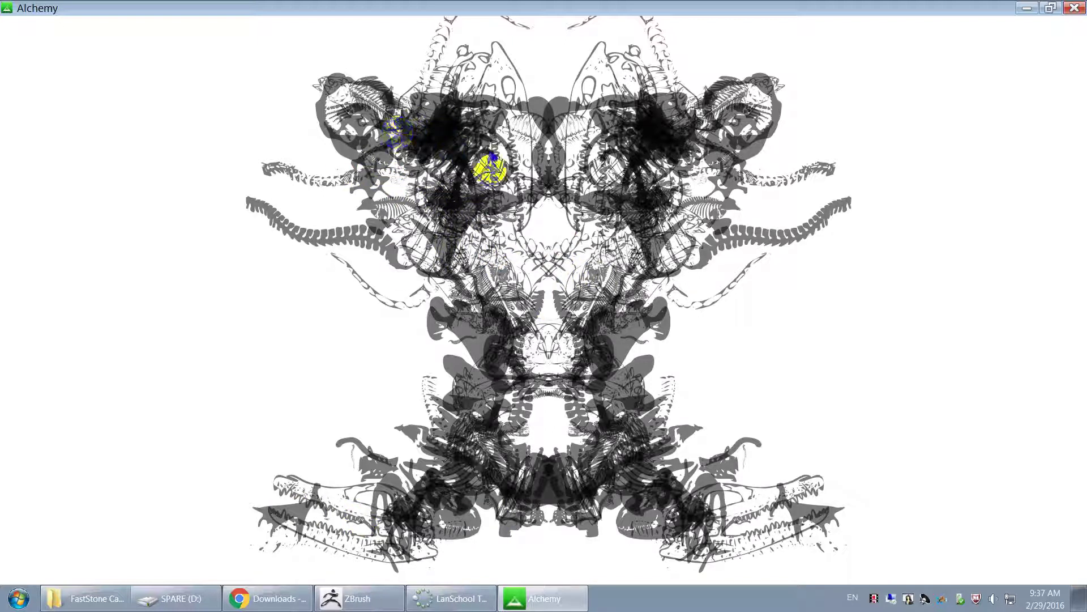
Examine the file formats offered for exporting the drawing, and close the export dialog without saving.
mouse_move(161, 5)
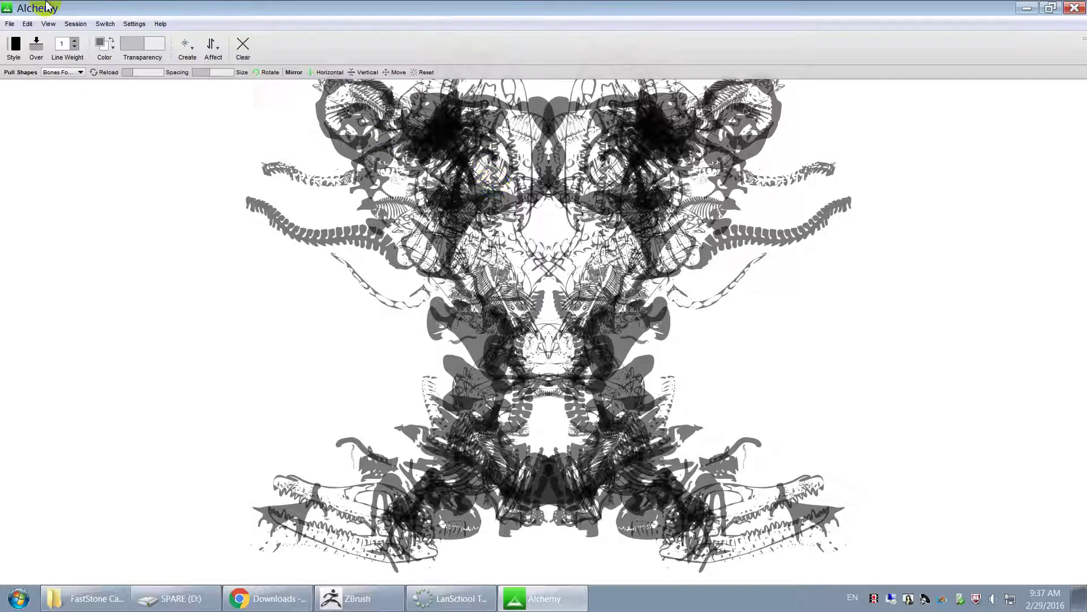
left_click(10, 24)
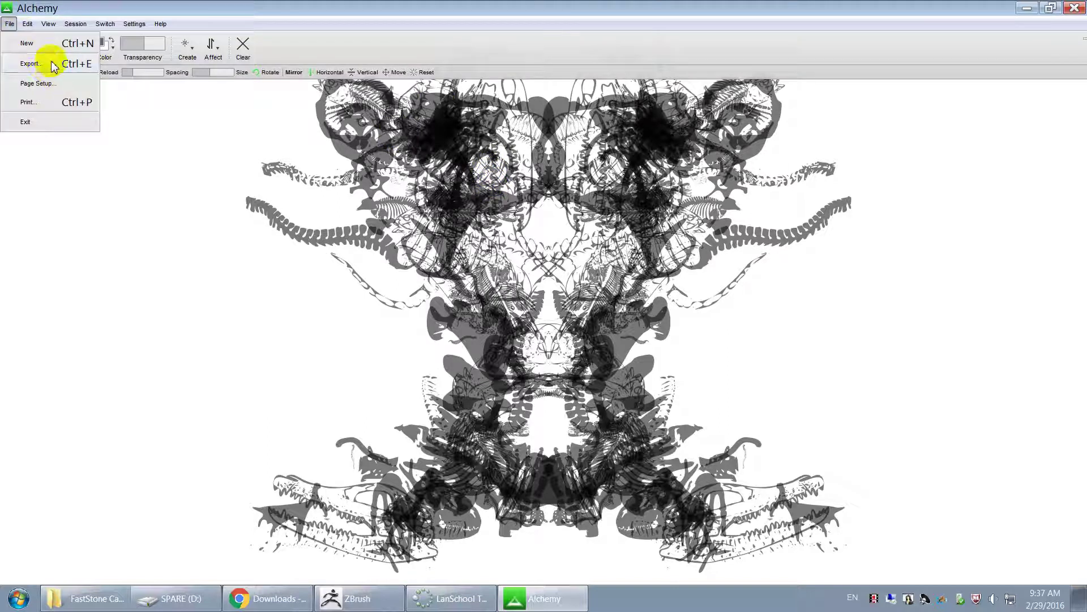
left_click(31, 64)
left_click(563, 418)
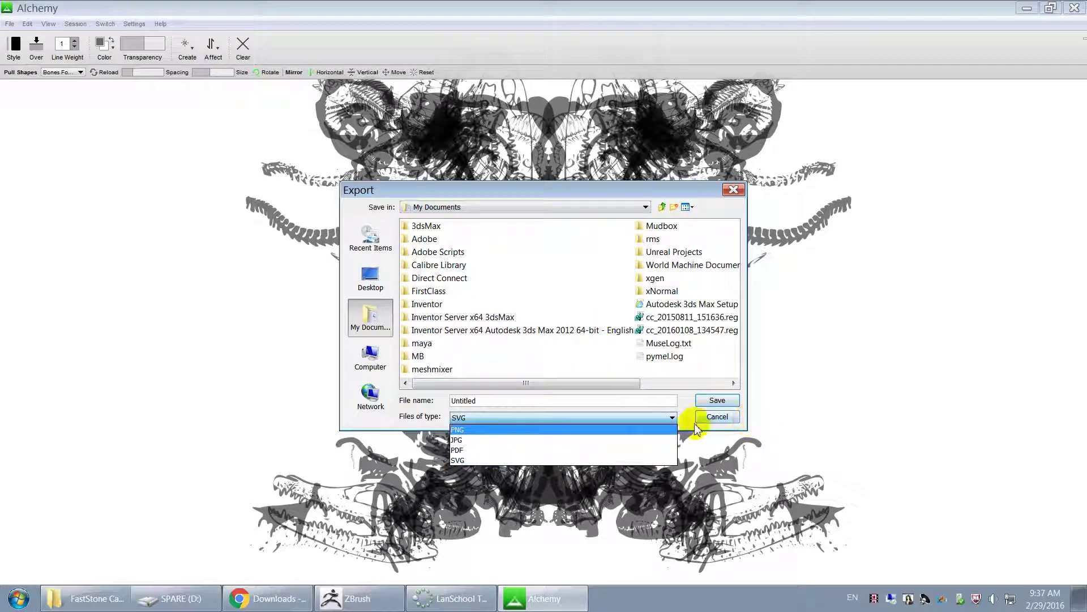
left_click(715, 419)
left_click(717, 417)
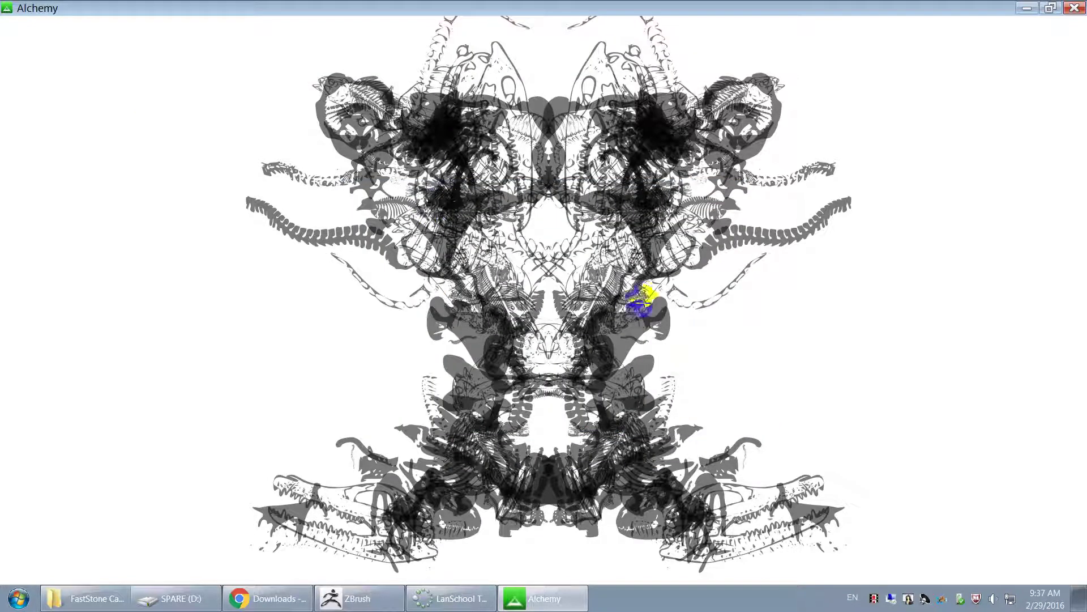
Add more translucent mirrored bones across the figure's upper body, and clear the canvas.
mouse_move(479, 207)
left_mouse_down()
mouse_move(492, 214)
mouse_move(498, 189)
mouse_move(476, 286)
mouse_move(388, 192)
mouse_move(436, 145)
mouse_move(478, 184)
mouse_move(554, 197)
left_mouse_up()
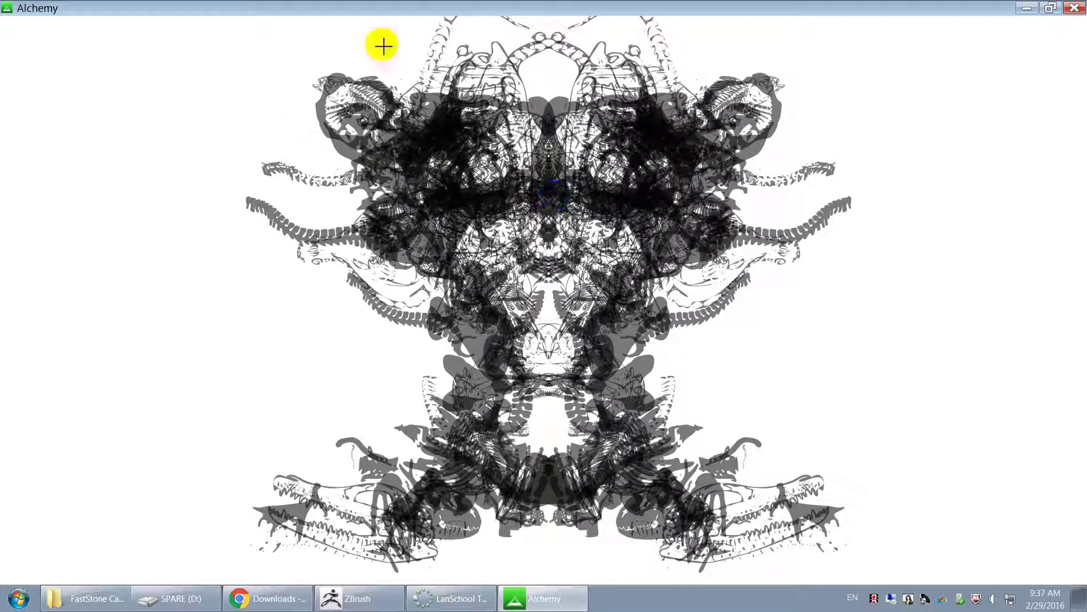
mouse_move(170, 29)
left_click(243, 44)
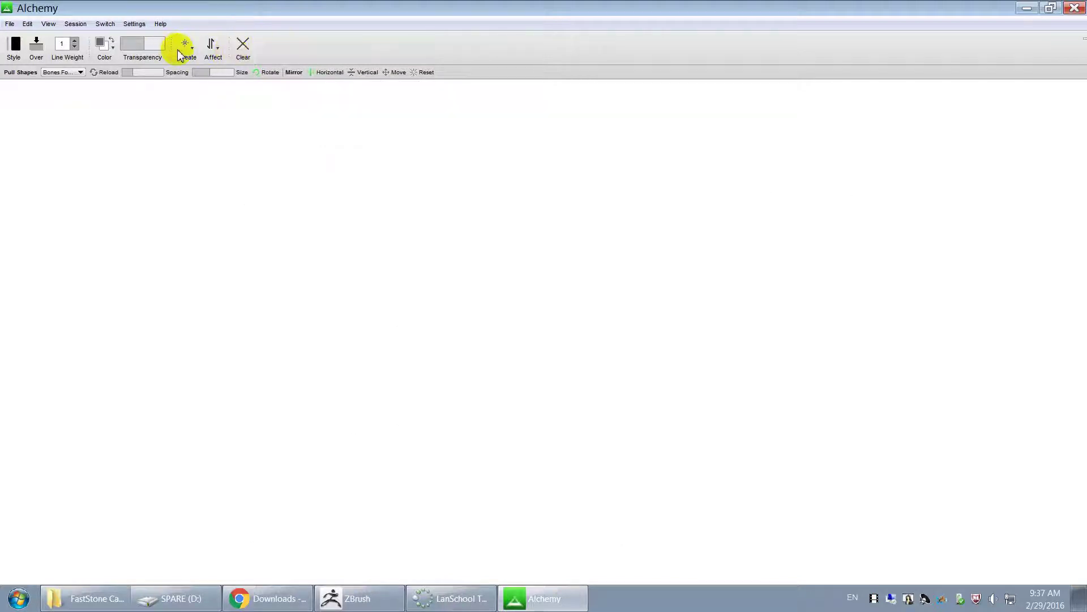
Set Pull Shapes to the Parts Folder and place translucent mirrored mechanical parts to form a winged figure.
left_click(64, 74)
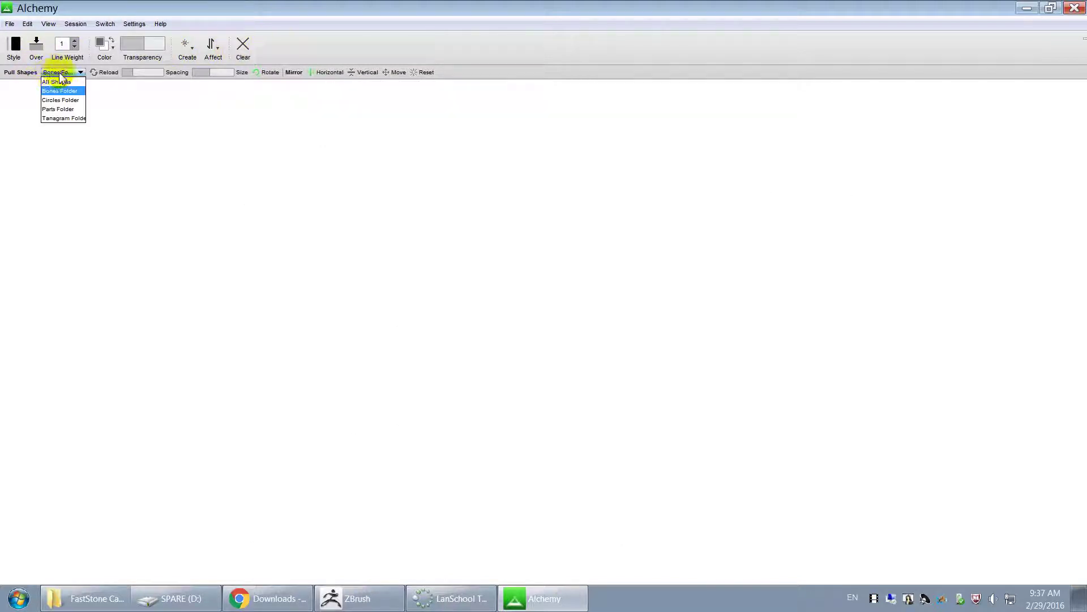
left_click(63, 110)
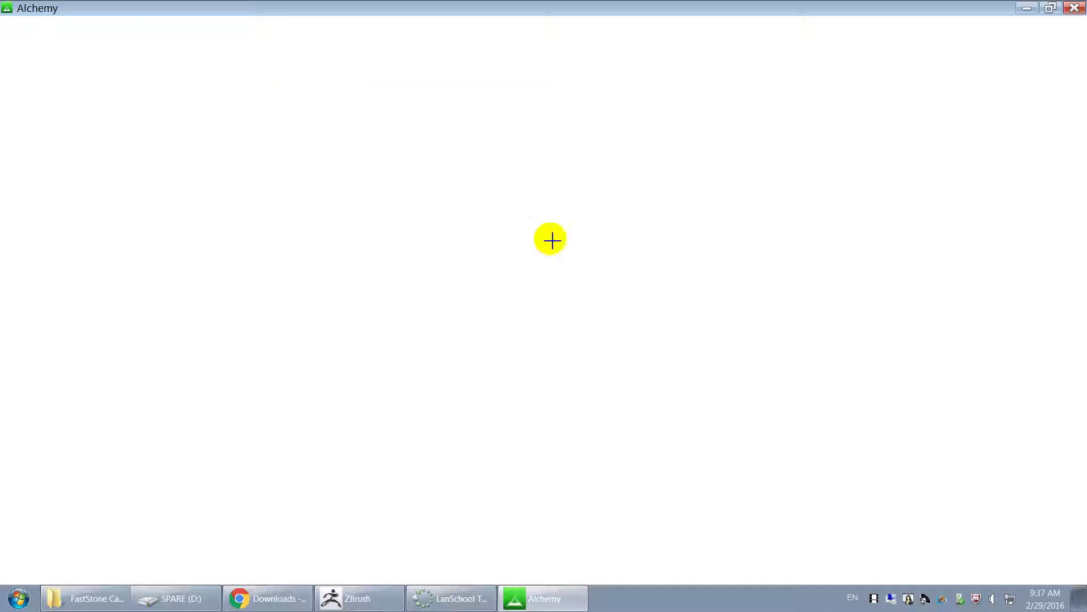
left_click(534, 243)
left_click(477, 239)
left_click(507, 285)
left_click(498, 362)
left_click(501, 290)
left_click(436, 184)
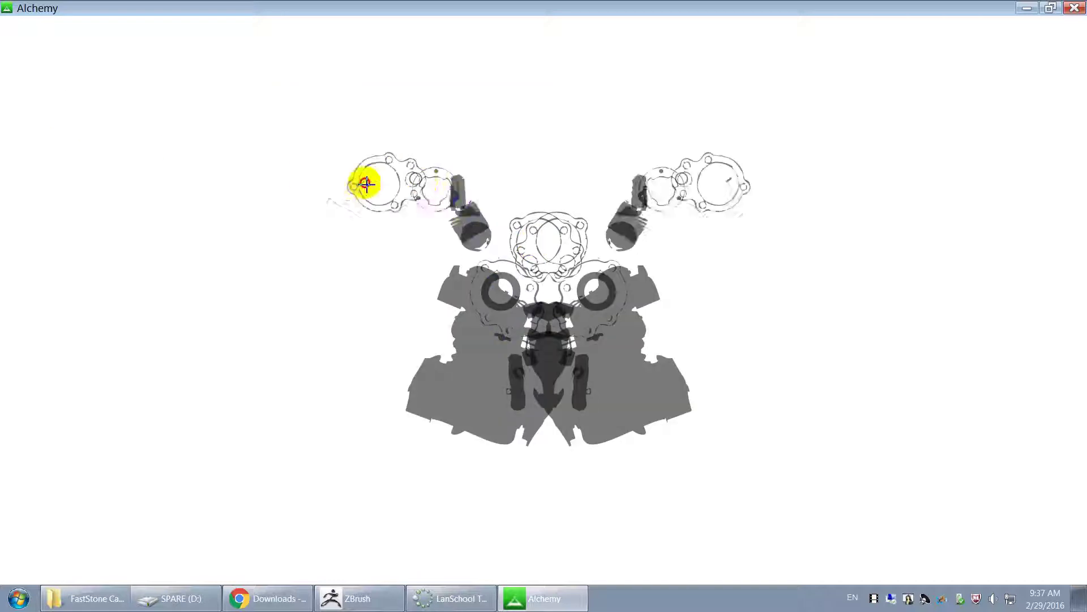
left_click(387, 183)
left_click(457, 253)
left_click(450, 215)
left_click(414, 140)
Restore full opacity, reduce the Pull Shapes size, clear the canvas, and draw a trail of small black mirrored parts.
mouse_move(12, 27)
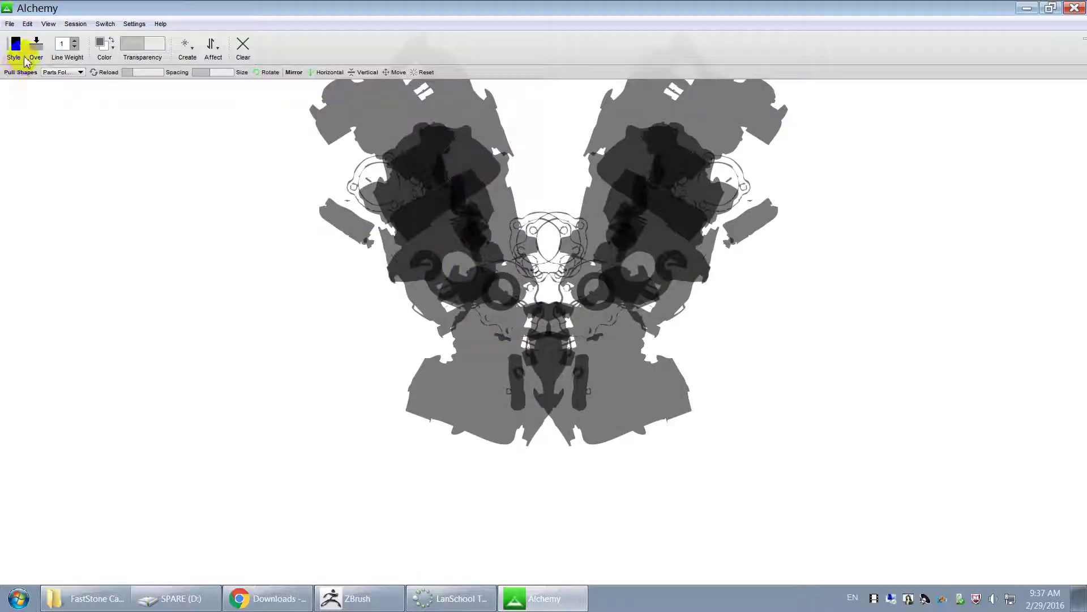
left_click_drag(146, 48, 284, 45)
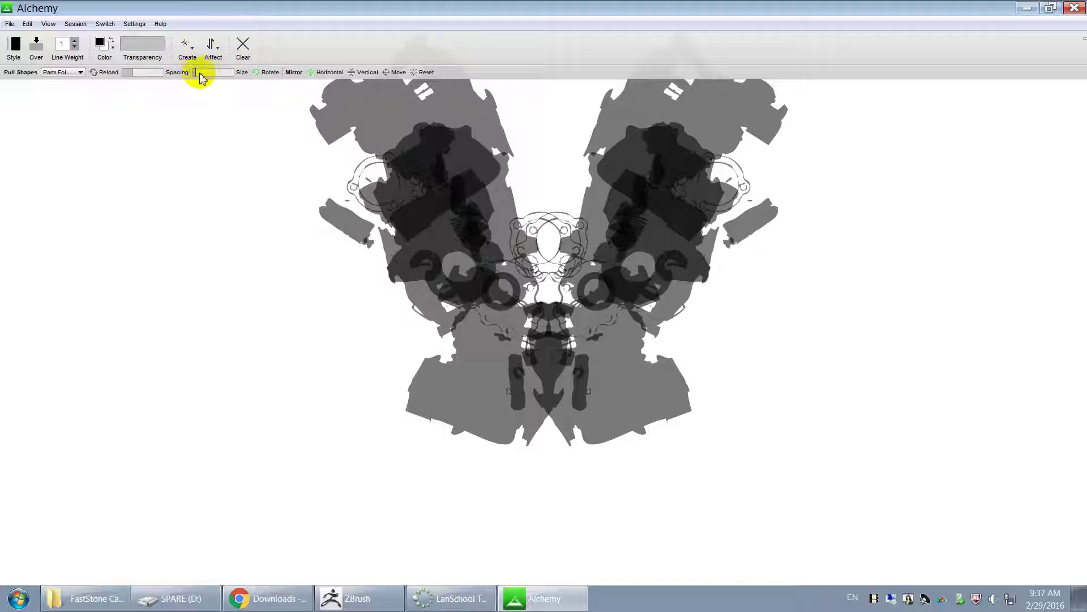
left_click(242, 55)
mouse_move(378, 105)
left_mouse_down()
mouse_move(455, 293)
mouse_move(412, 116)
left_mouse_up()
Increase the Pull Shapes size and draw a symmetrical mechanical figure from mirrored parts, swapping between black and white.
mouse_move(214, 30)
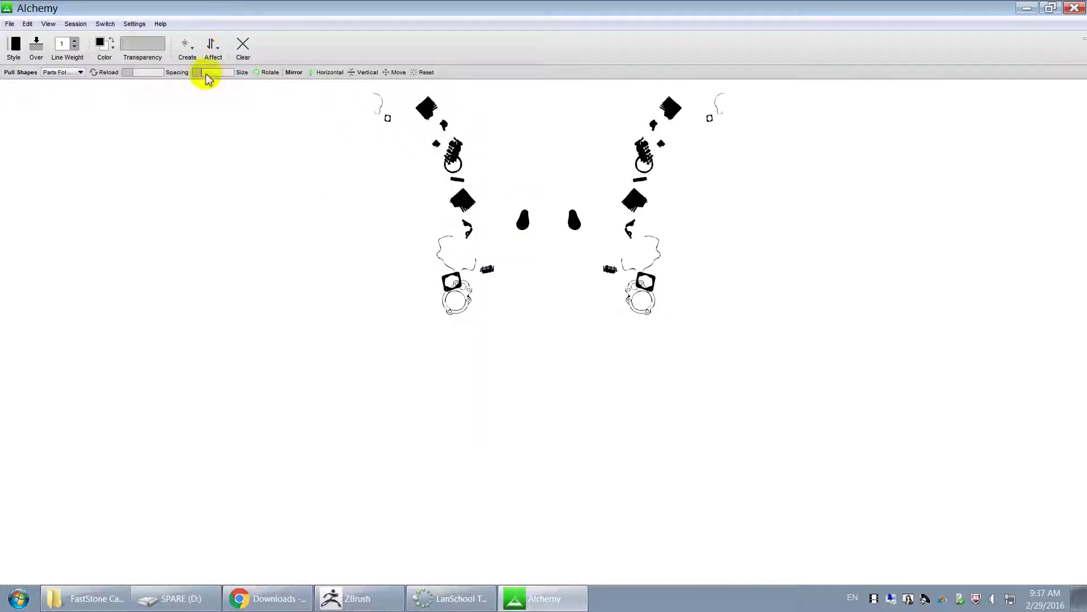
mouse_move(429, 106)
left_mouse_down()
mouse_move(478, 216)
mouse_move(515, 221)
mouse_move(498, 232)
mouse_move(513, 294)
mouse_move(459, 226)
mouse_move(432, 158)
mouse_move(439, 128)
mouse_move(527, 132)
mouse_move(544, 97)
mouse_move(486, 181)
mouse_move(560, 304)
mouse_move(461, 313)
mouse_move(469, 266)
mouse_move(512, 244)
mouse_move(496, 197)
mouse_move(531, 292)
left_mouse_up()
key("x")
mouse_move(423, 168)
left_mouse_down()
mouse_move(449, 264)
mouse_move(401, 170)
mouse_move(432, 260)
mouse_move(443, 222)
mouse_move(424, 238)
mouse_move(471, 294)
mouse_move(429, 227)
mouse_move(489, 332)
mouse_move(507, 338)
left_mouse_up()
key("x")
mouse_move(545, 187)
left_mouse_down()
mouse_move(570, 158)
mouse_move(553, 223)
mouse_move(556, 323)
mouse_move(543, 153)
mouse_move(736, 439)
mouse_move(676, 453)
mouse_move(742, 457)
mouse_move(582, 454)
mouse_move(707, 491)
mouse_move(614, 498)
mouse_move(749, 456)
left_mouse_up()
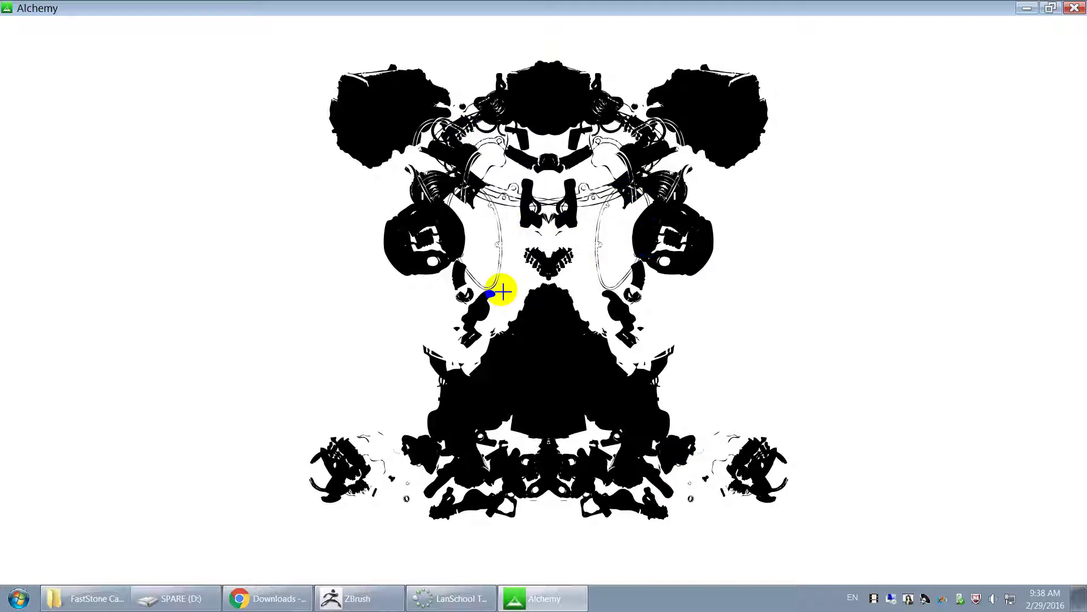
Cut white details into the figure's lower body and add large black mechanical parts as its outer feet.
left_click(581, 378)
left_click(587, 399)
mouse_move(587, 398)
left_mouse_down()
mouse_move(623, 393)
mouse_move(687, 439)
mouse_move(660, 500)
mouse_move(674, 508)
left_mouse_up()
left_click(626, 519)
left_click(811, 495)
left_click(821, 493)
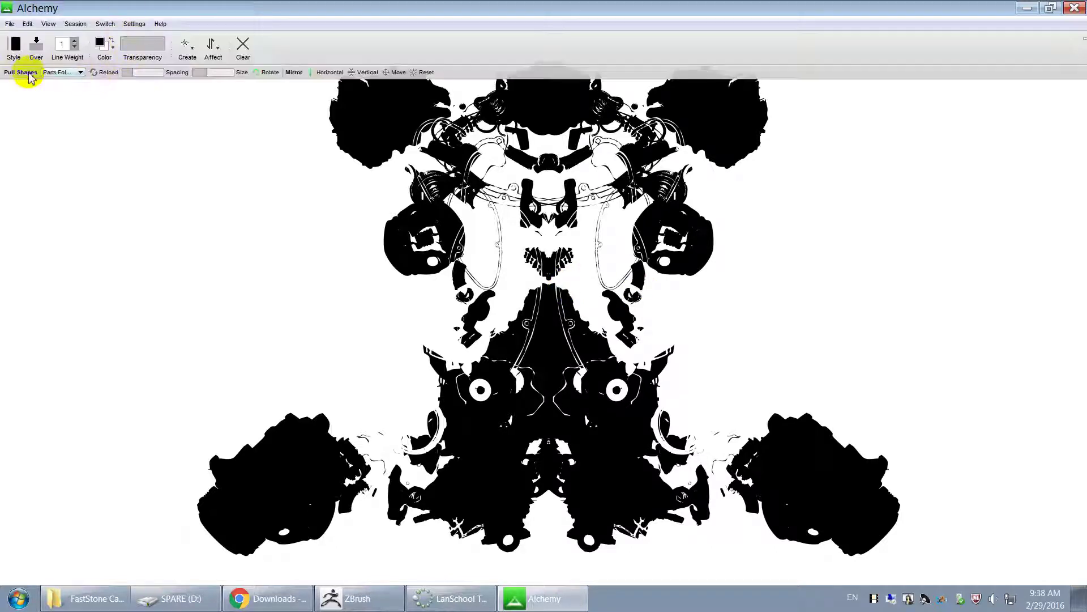
Set Pull Shapes to the Bones Folder and add black mirrored bones around the mechanical figure's arms and sides.
left_click(79, 73)
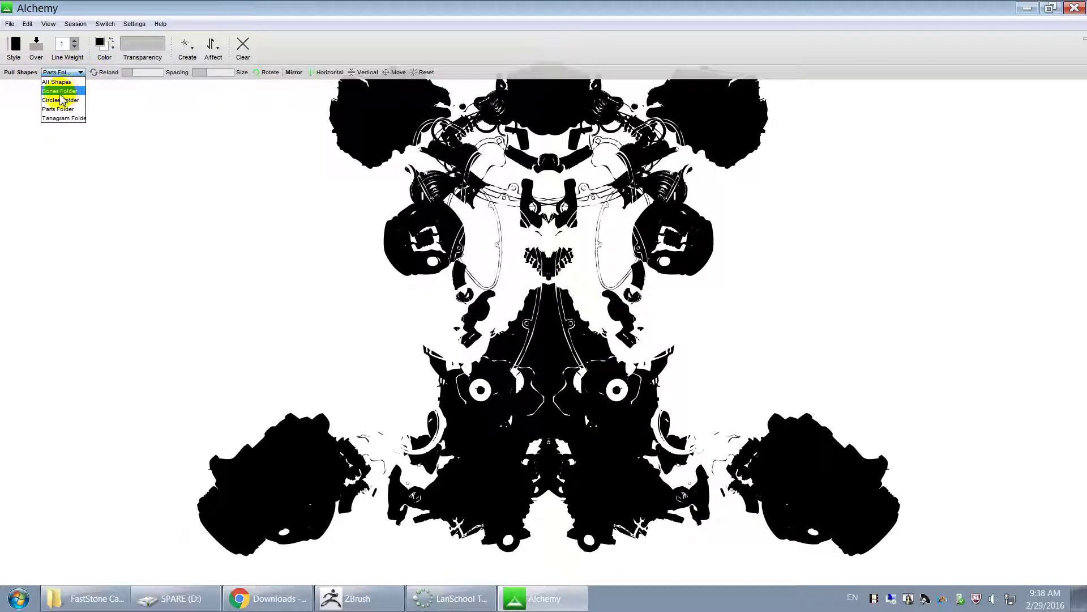
left_click(65, 92)
mouse_move(265, 257)
left_mouse_down()
mouse_move(502, 501)
mouse_move(322, 243)
mouse_move(364, 256)
left_mouse_up()
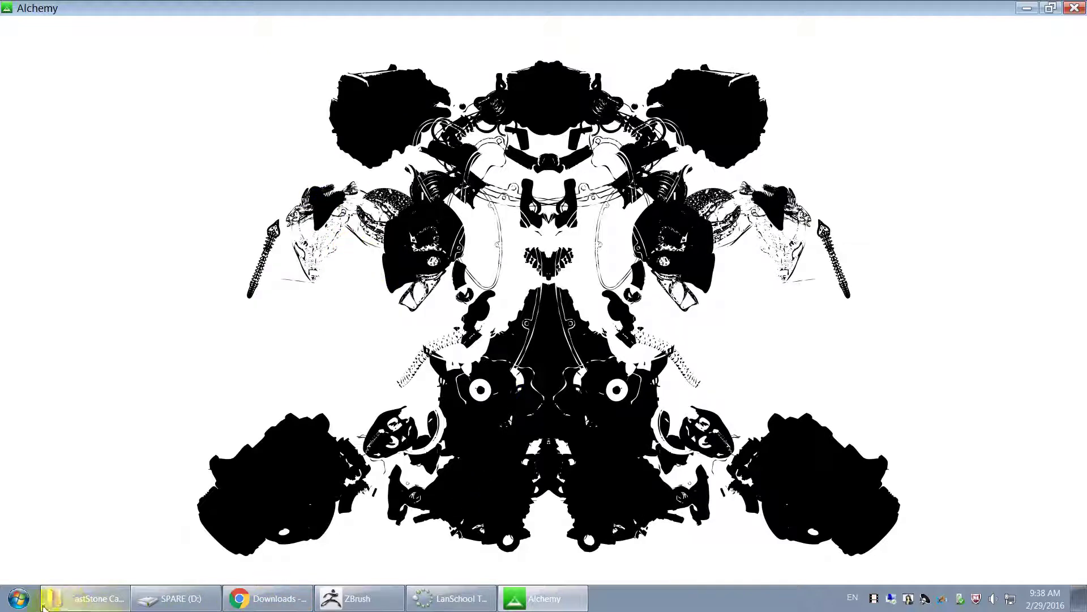
Search the installed programs for Illustrator and launch Adobe Illustrator CC 2015.
left_click(16, 604)
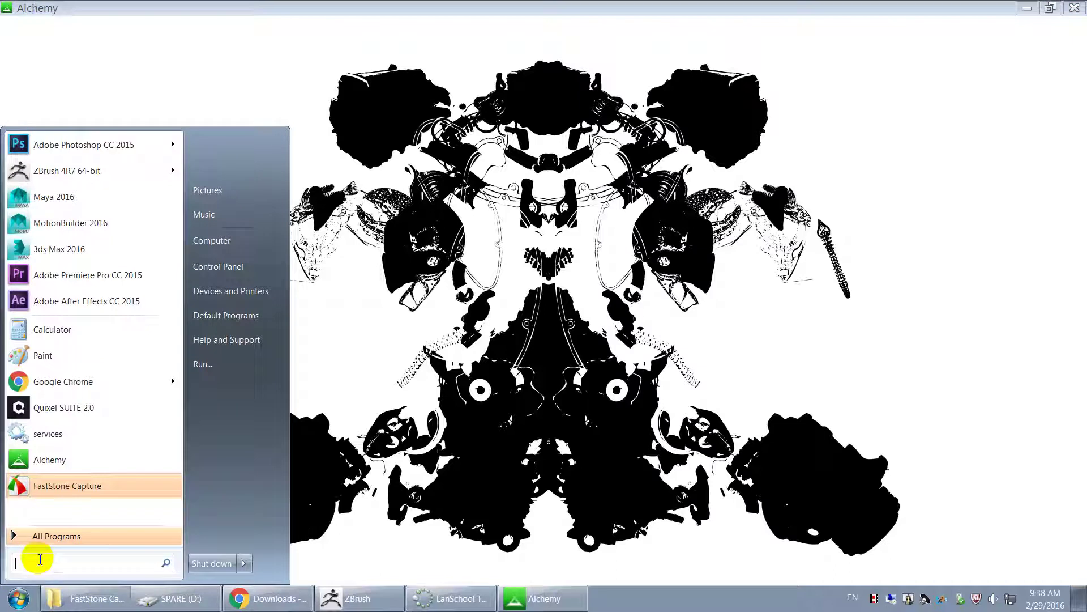
type("l")
type("llust")
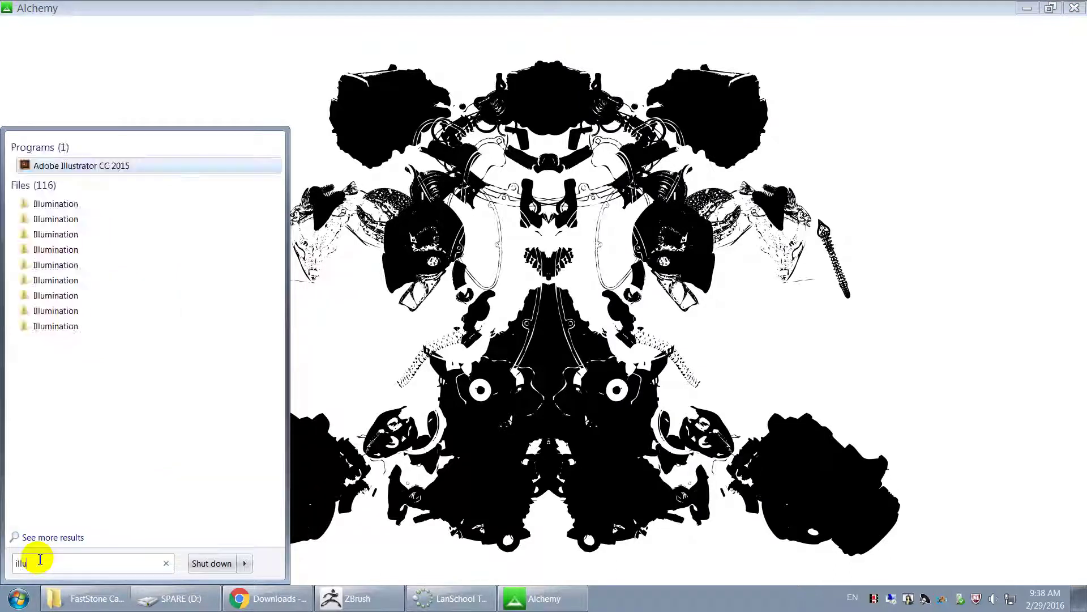
key("Return")
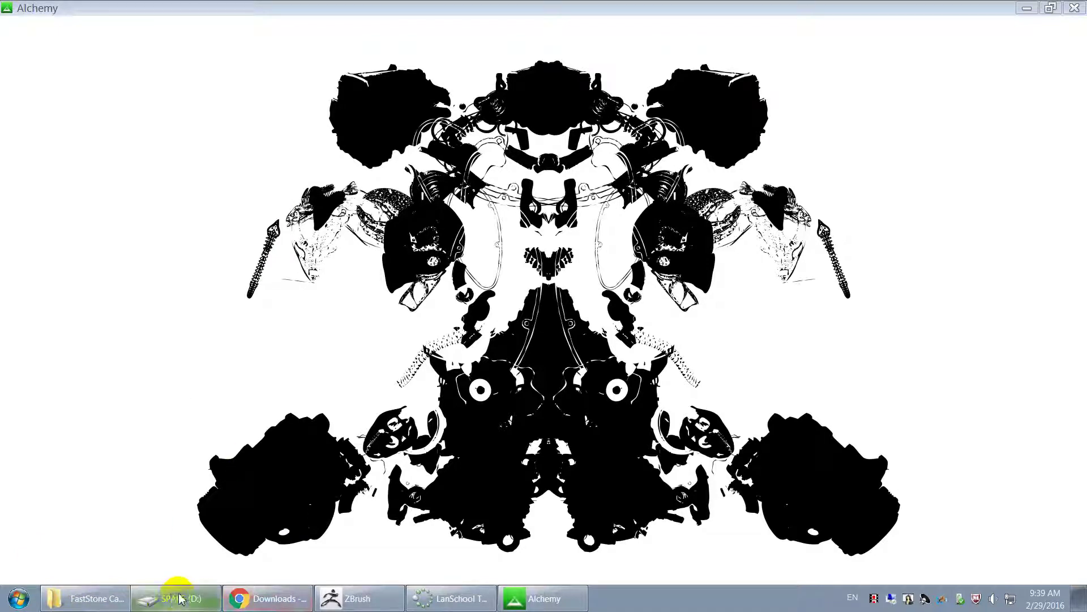
Browse to the shapes folder inside Alchemy 008 on the C: drive and check what its Bones folder contains.
key("super+d")
double_click(21, 30)
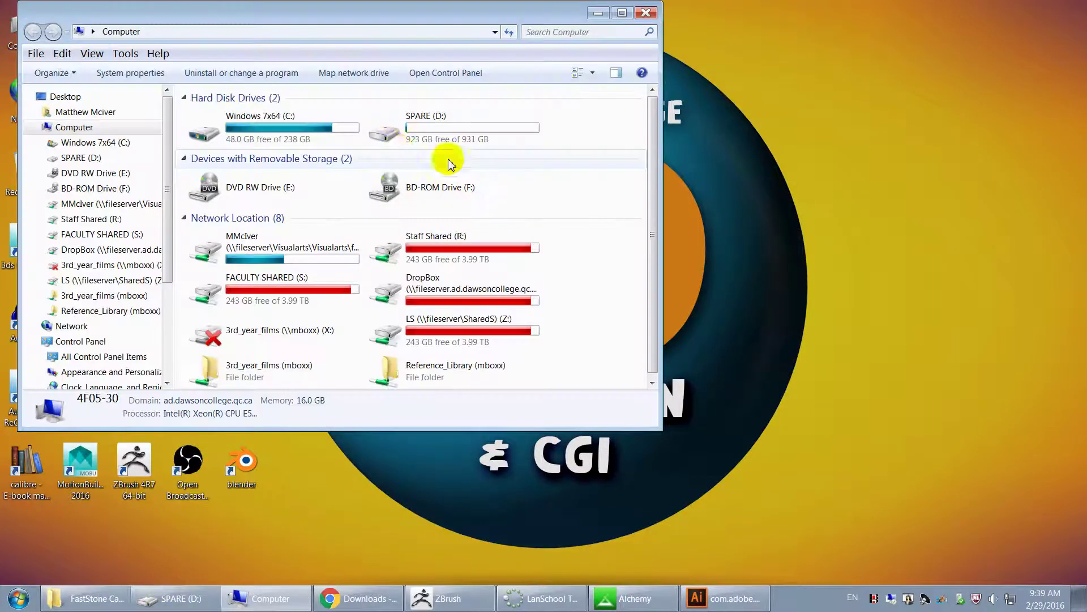
double_click(314, 127)
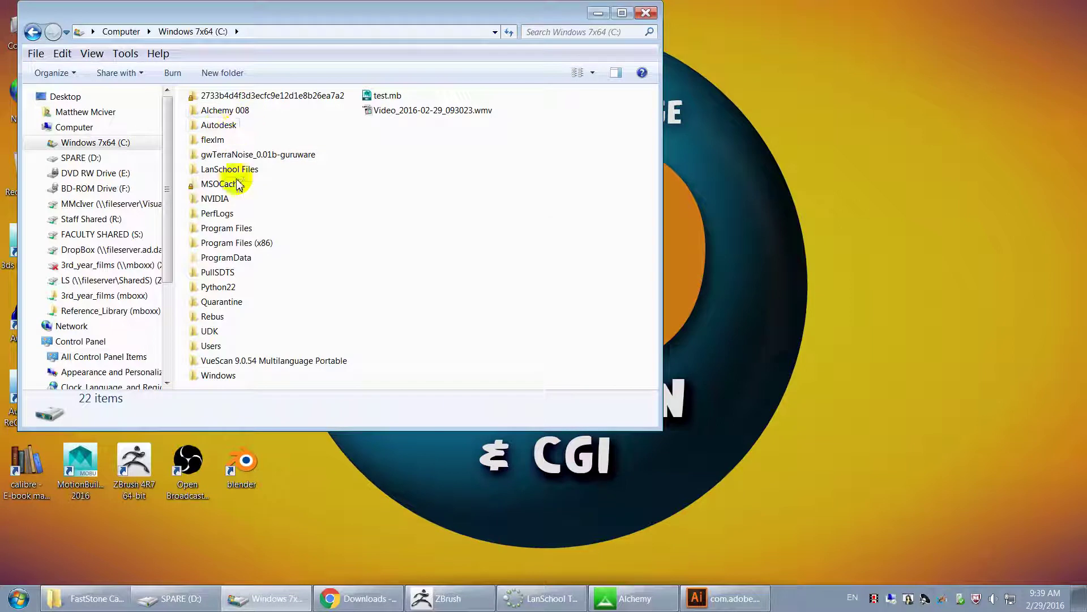
left_click(226, 116)
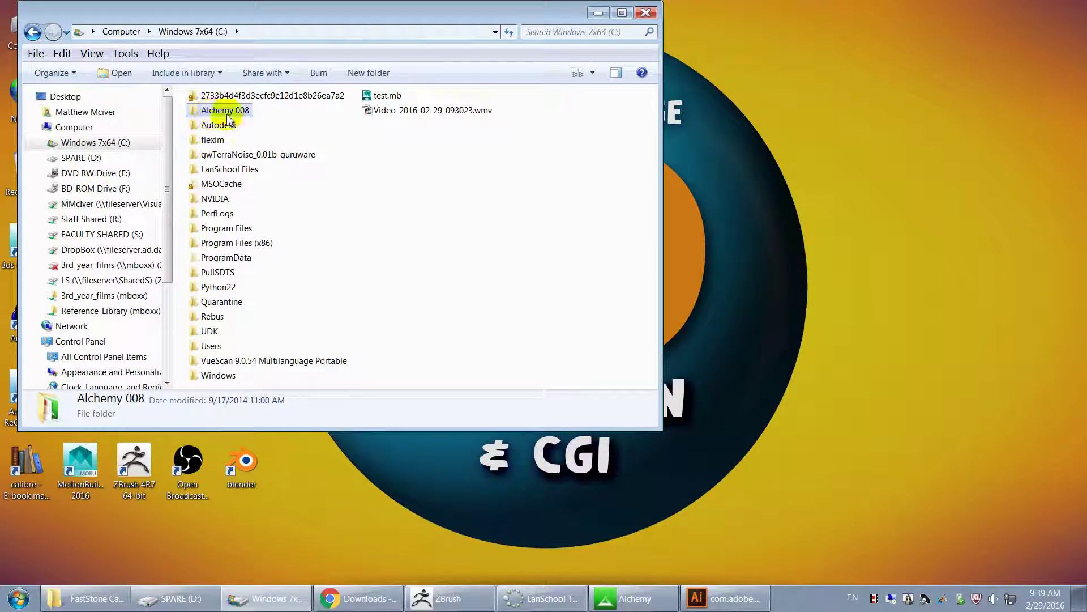
double_click(227, 115)
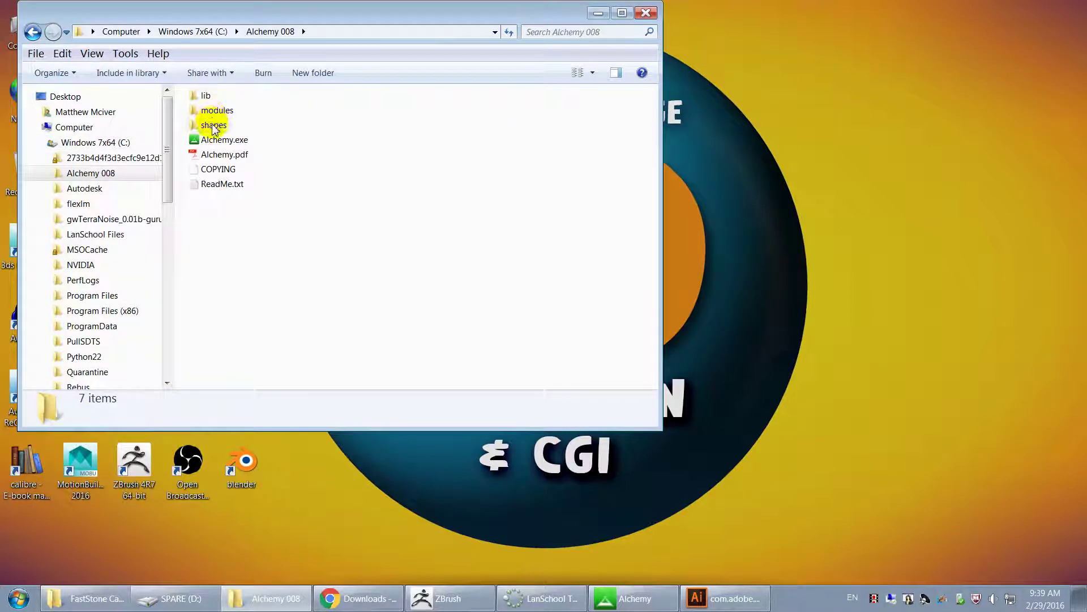
double_click(215, 126)
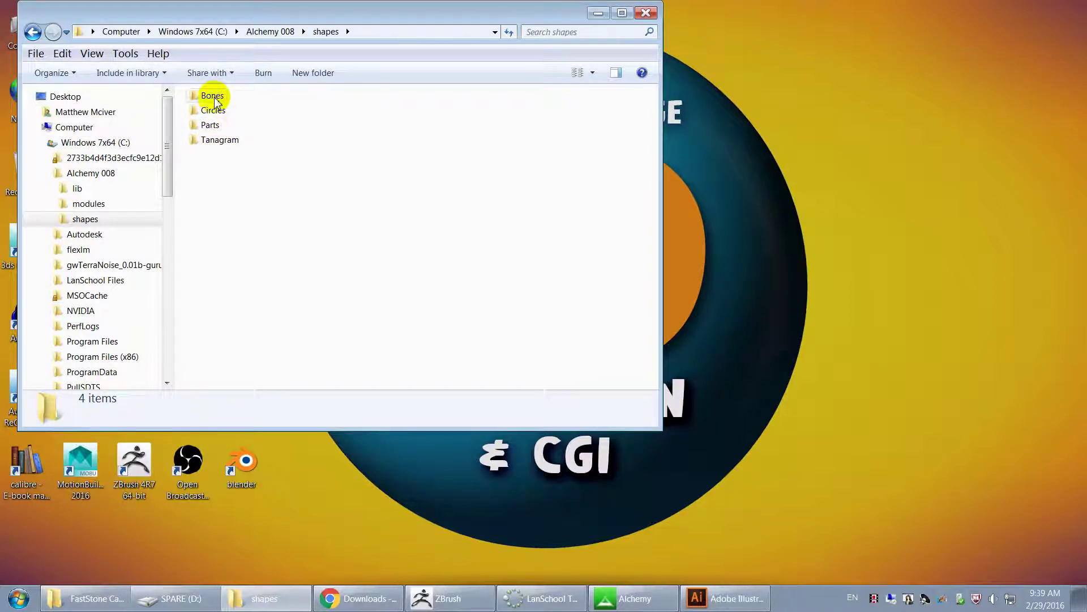
double_click(213, 95)
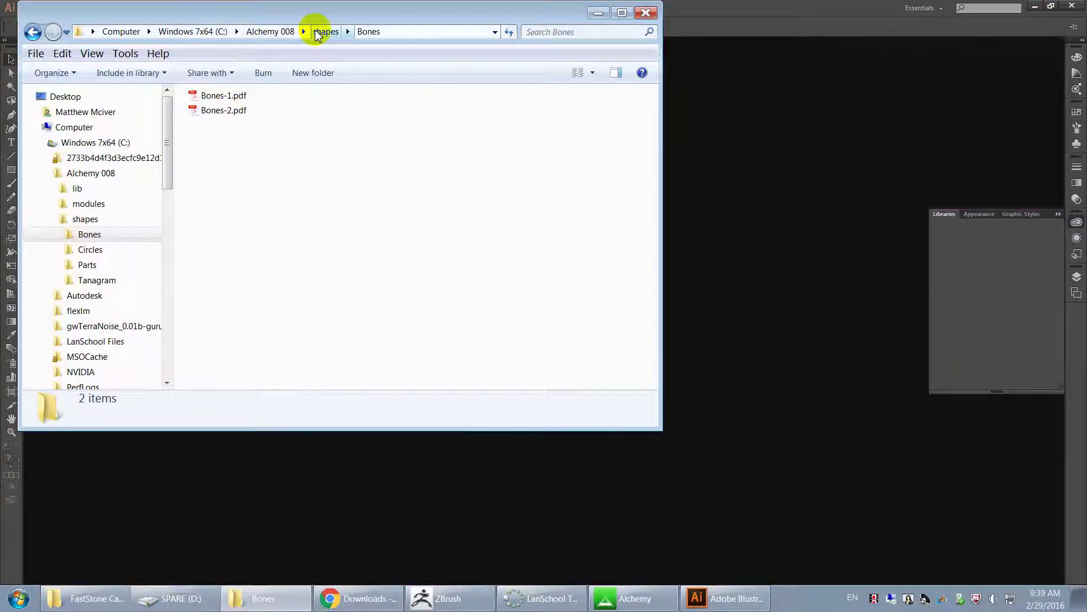
left_click(317, 33)
Create a new folder named Organics in the shapes folder and open it.
right_click(212, 167)
mouse_move(278, 334)
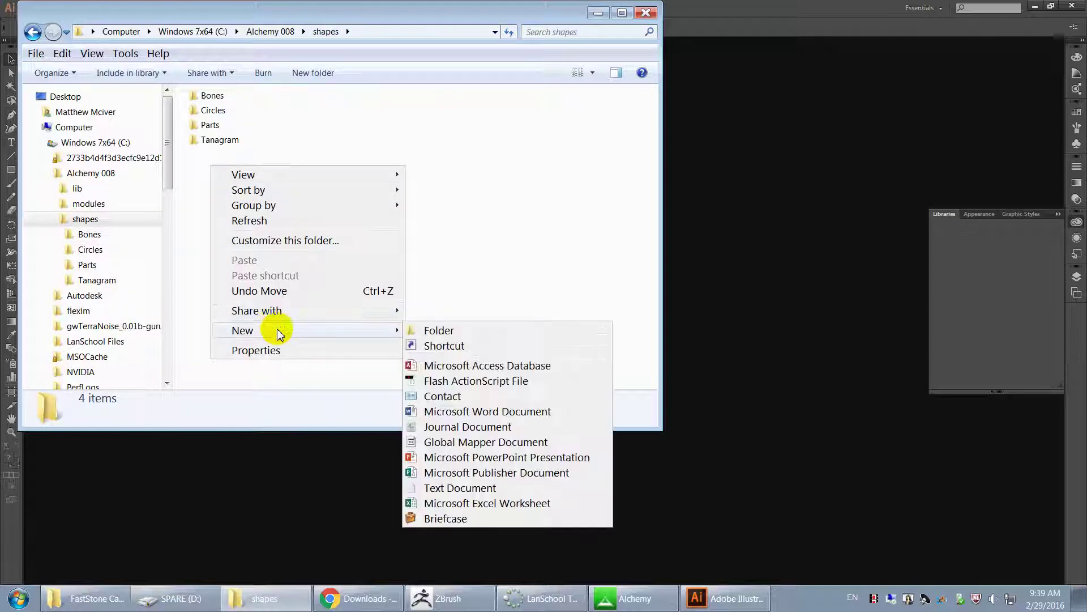
left_click(444, 331)
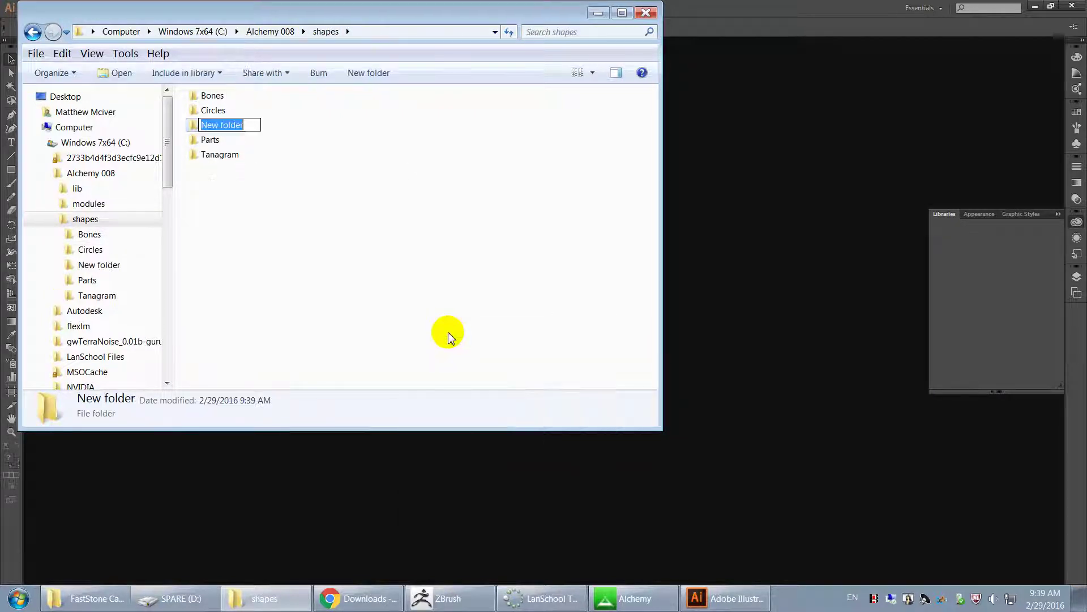
type("Organic")
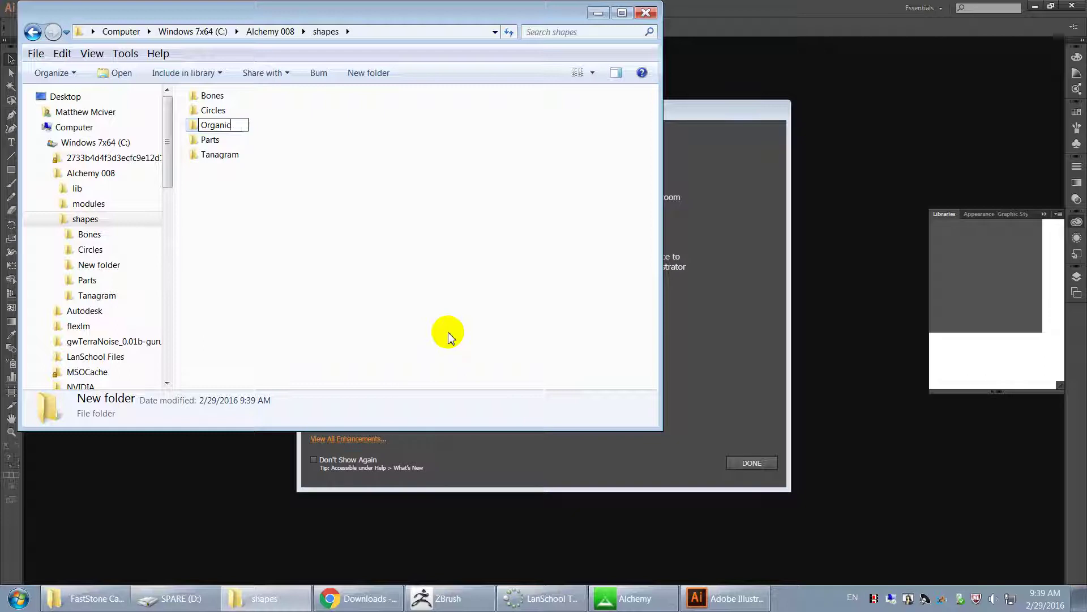
type("s")
key("Return")
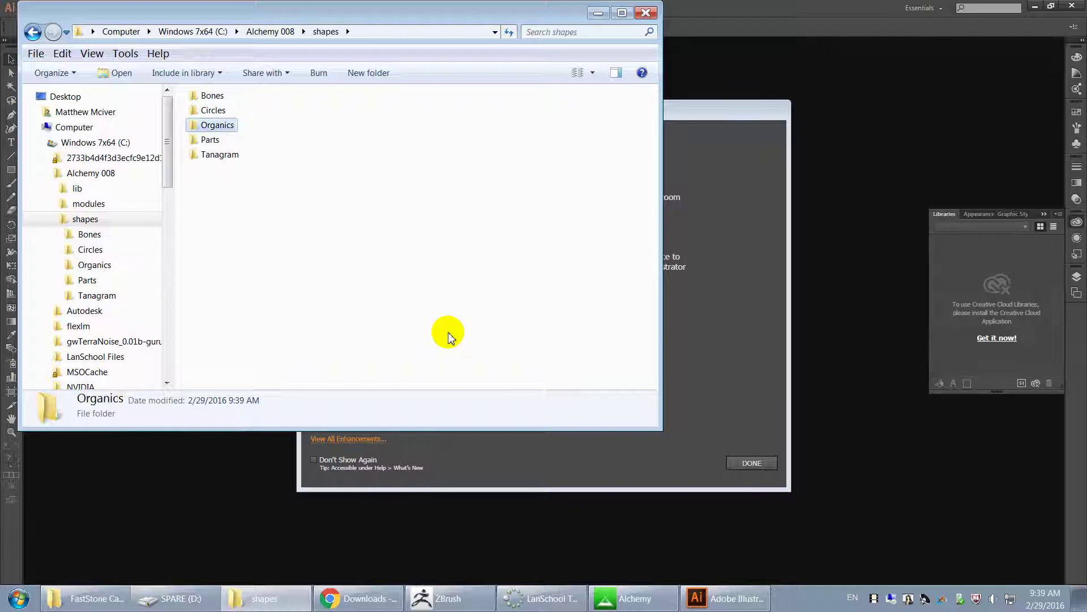
double_click(221, 129)
Dismiss Illustrator's What's New window and run a Google image search for "insect legs" in Chrome.
left_click(660, 444)
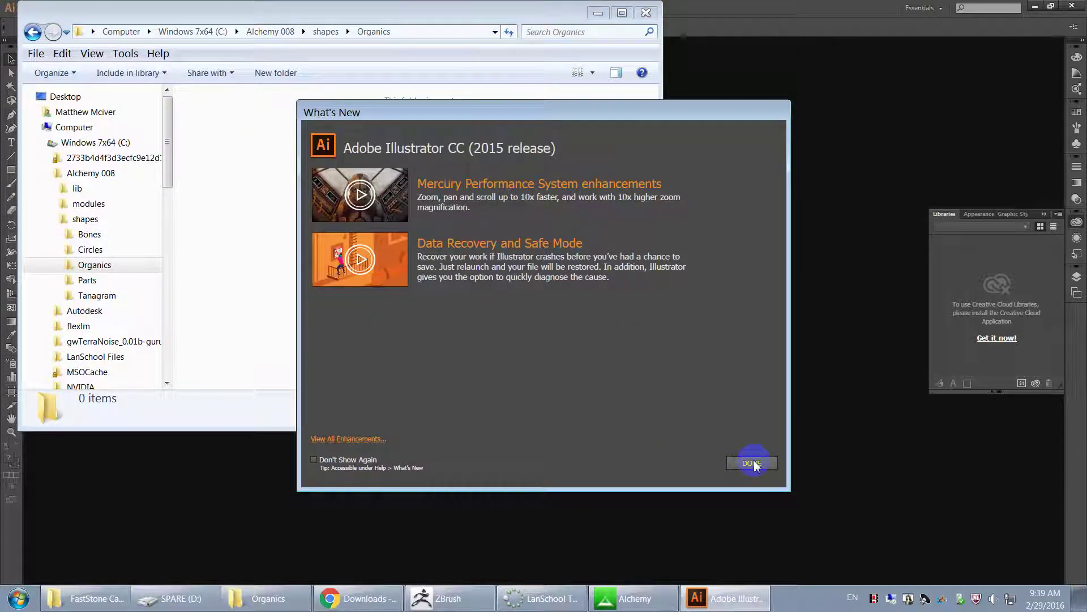
left_click(752, 463)
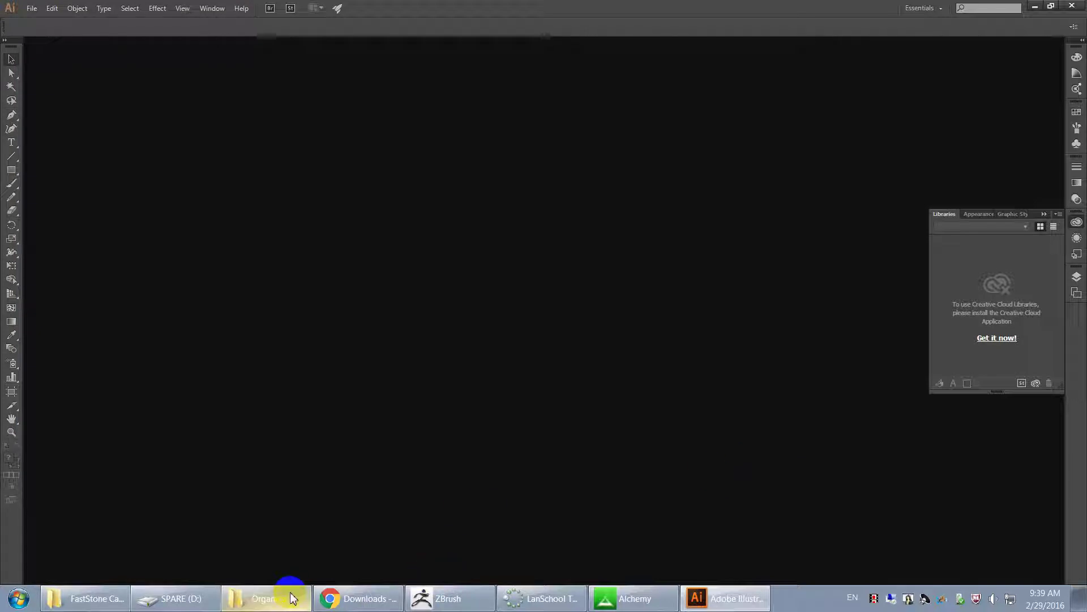
left_click(358, 606)
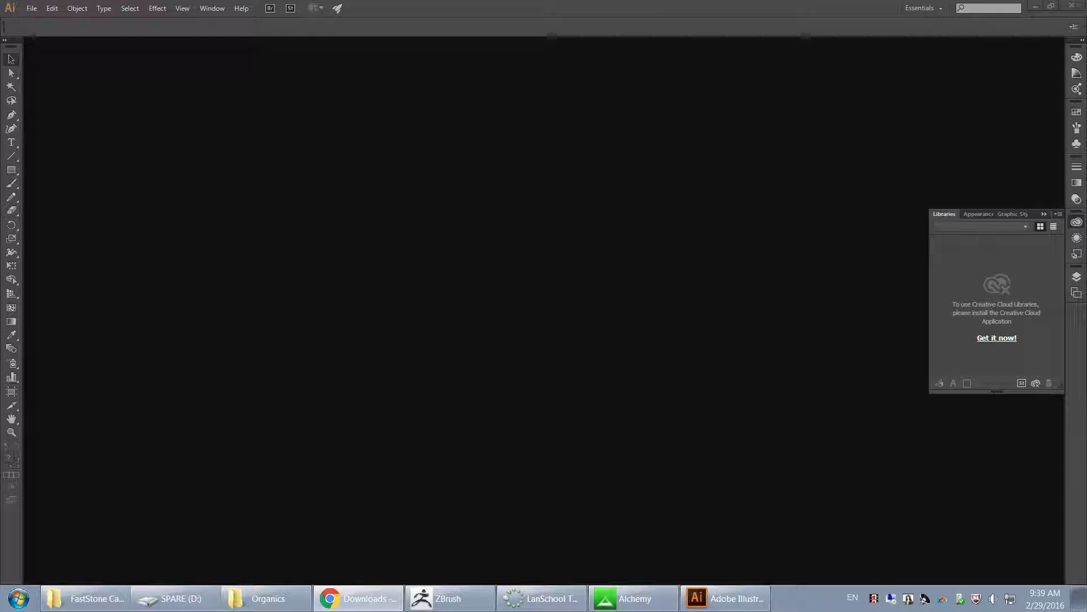
left_click_drag(272, 2, 391, 157)
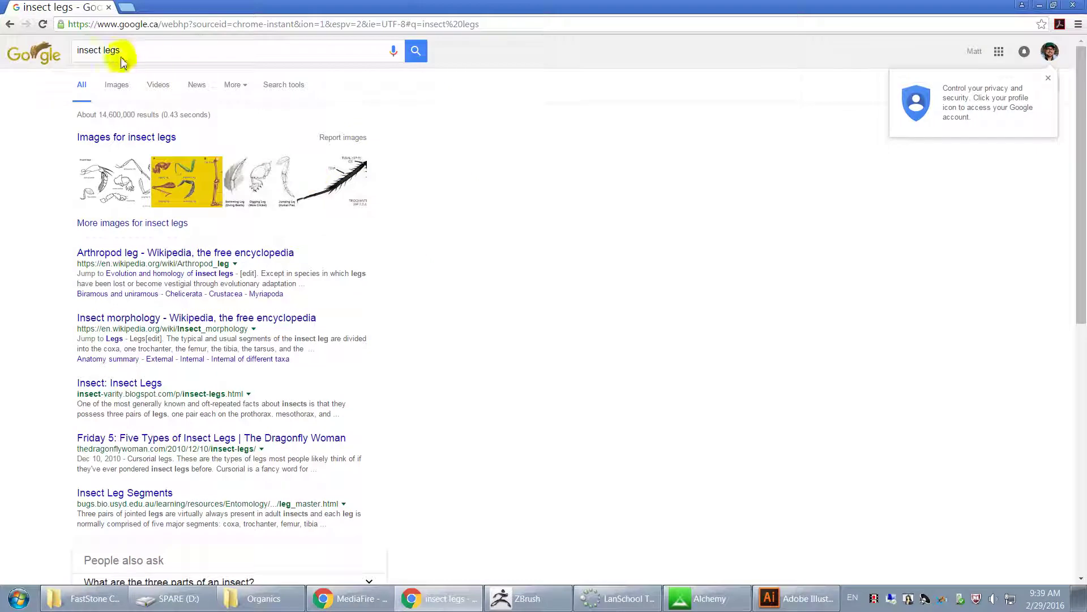
left_click(115, 84)
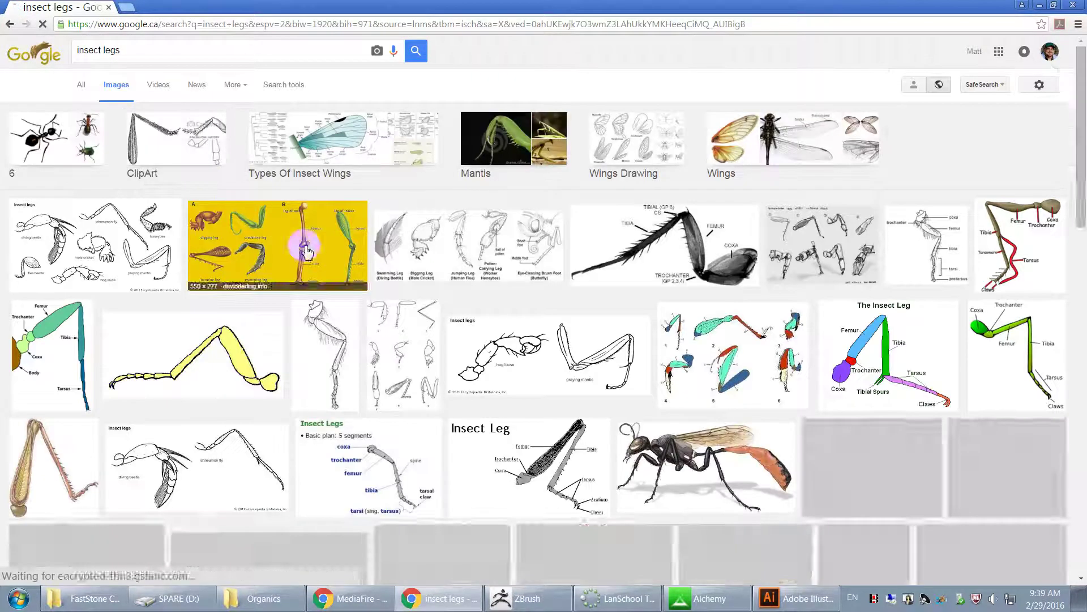
Examine the insect legs image results for leg pictures with clear, separate silhouettes.
scroll(717, 245, "down", 1)
scroll(716, 244, "down", 1)
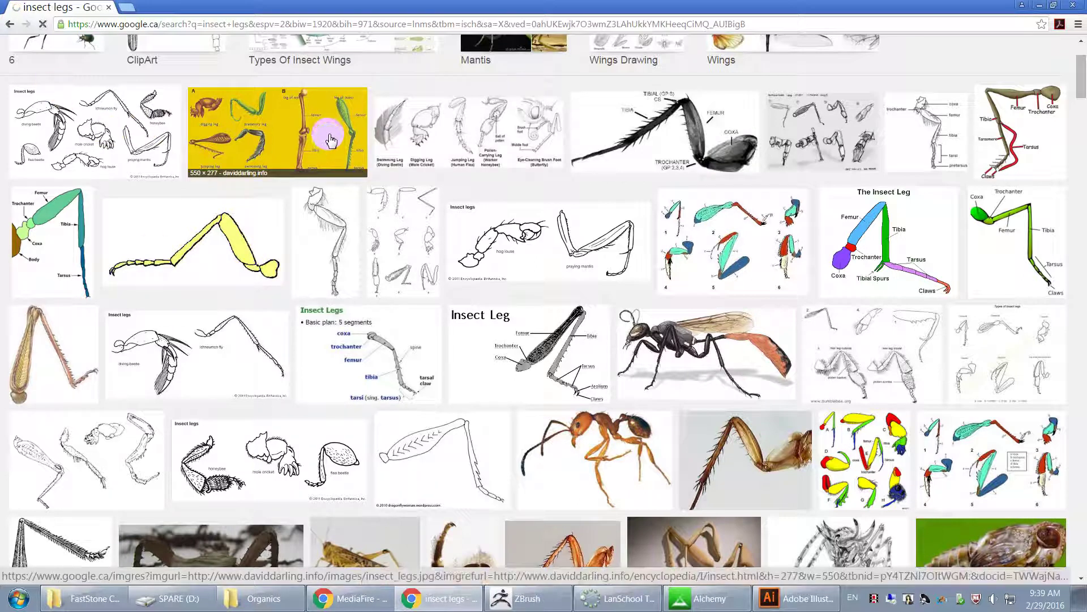
scroll(330, 147, "up", 1)
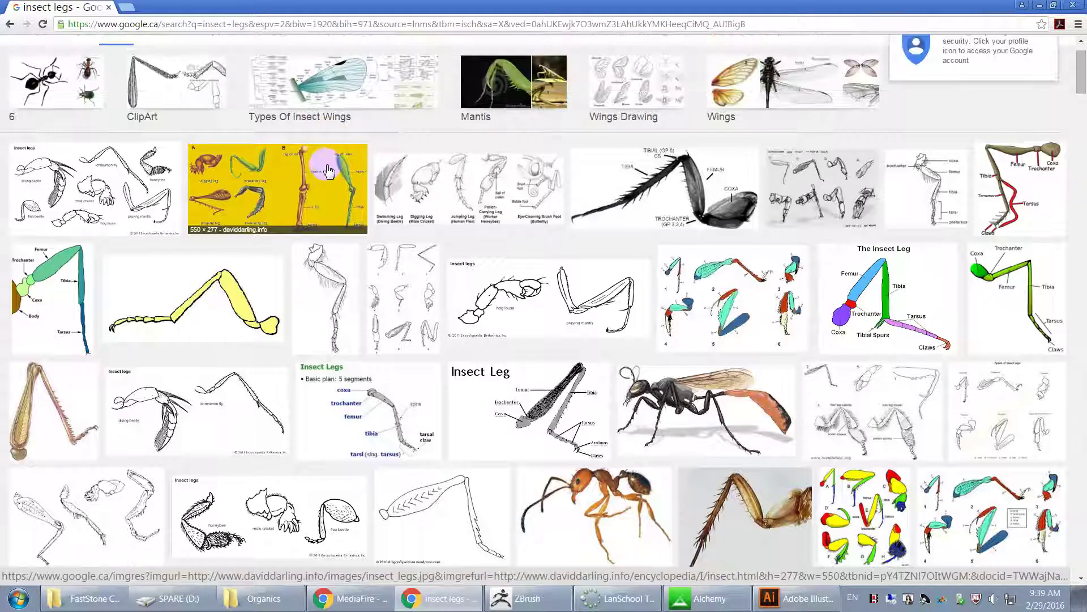
scroll(458, 187, "down", 5)
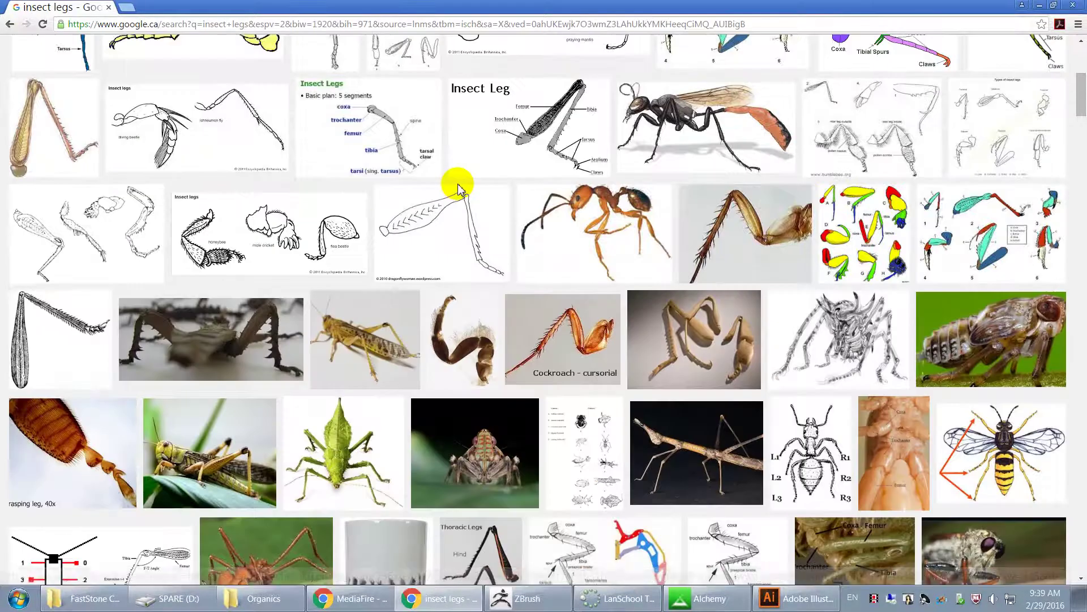
scroll(459, 187, "down", 8)
scroll(461, 190, "down", 11)
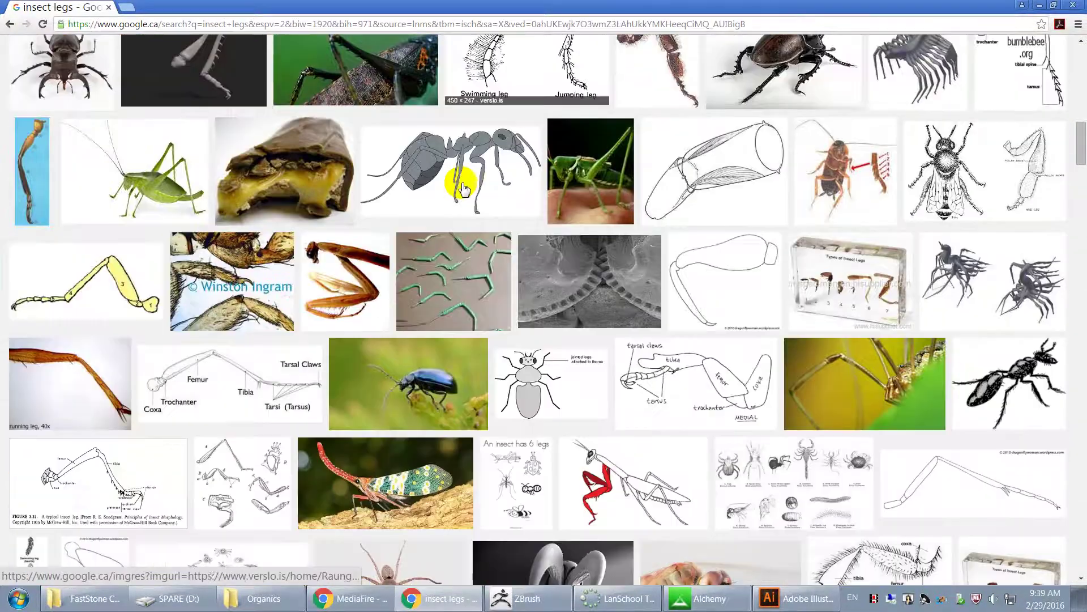
scroll(563, 269, "down", 14)
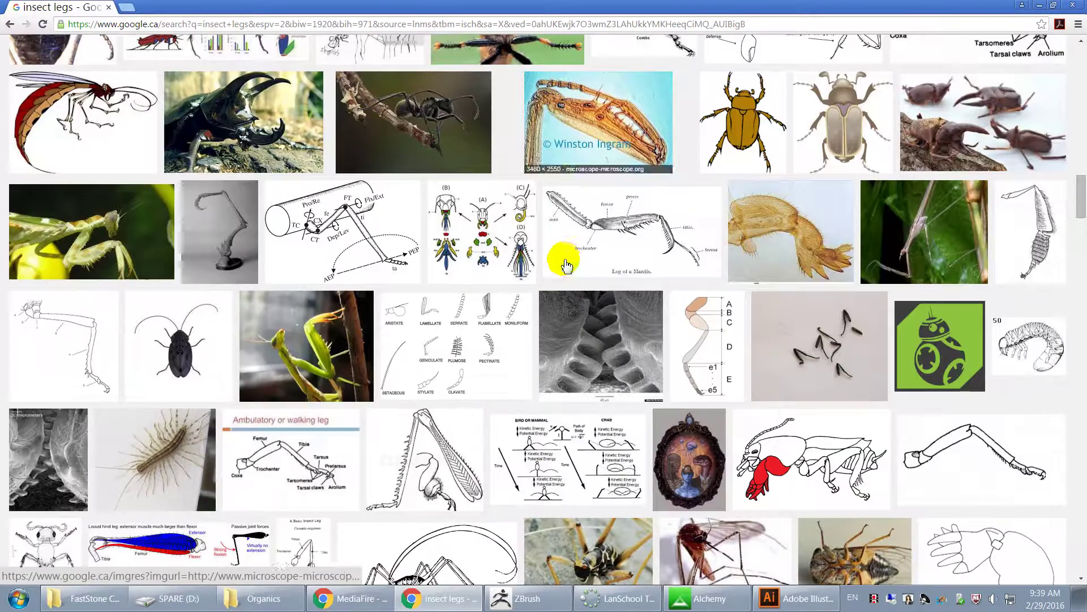
scroll(569, 249, "down", 10)
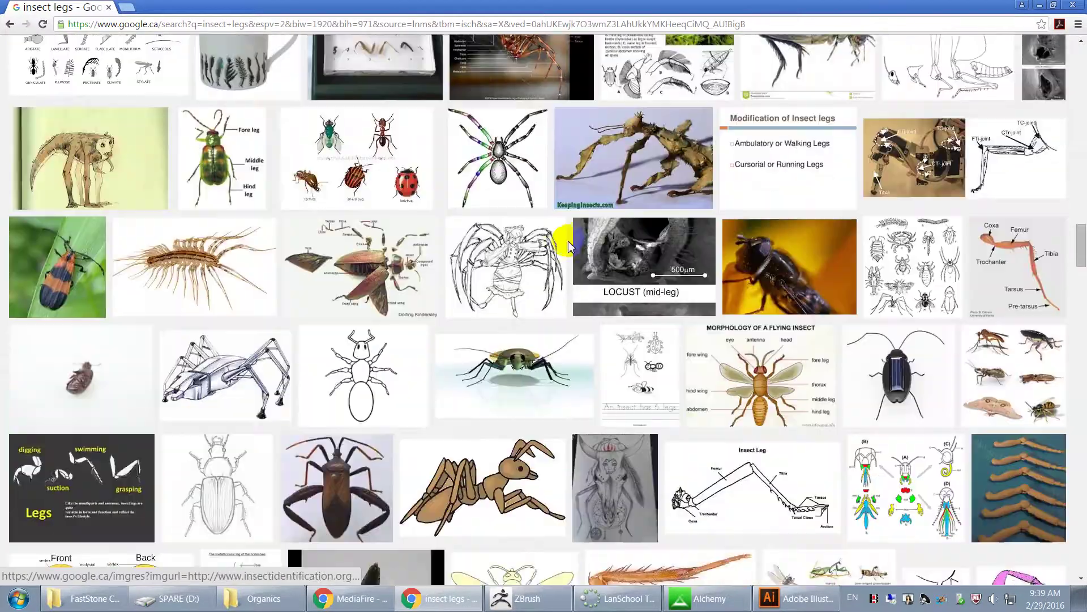
scroll(571, 243, "down", 6)
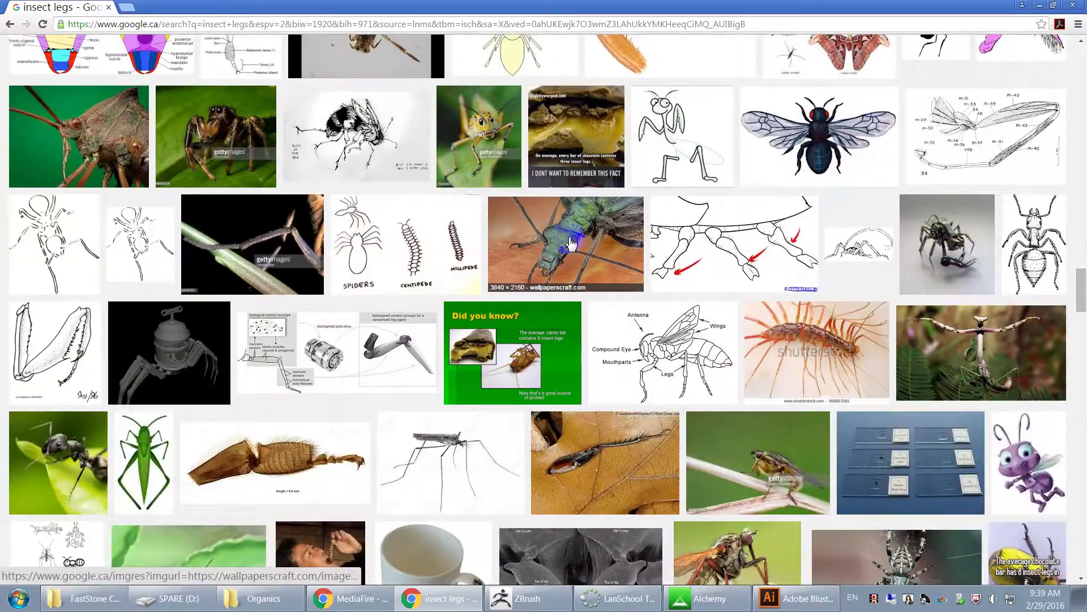
scroll(558, 227, "up", 12)
scroll(555, 218, "up", 20)
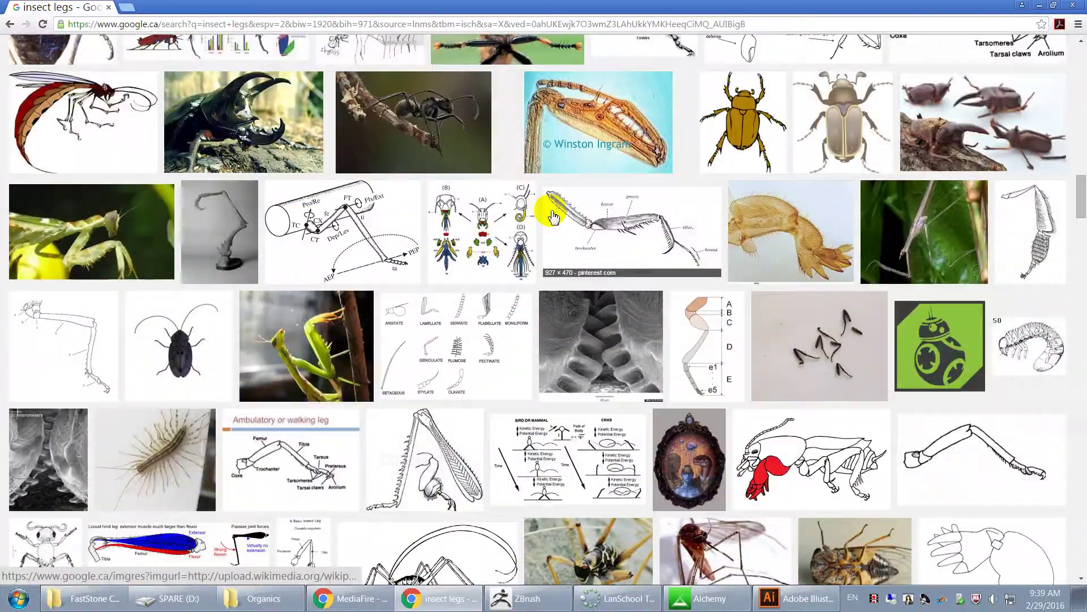
scroll(550, 212, "up", 7)
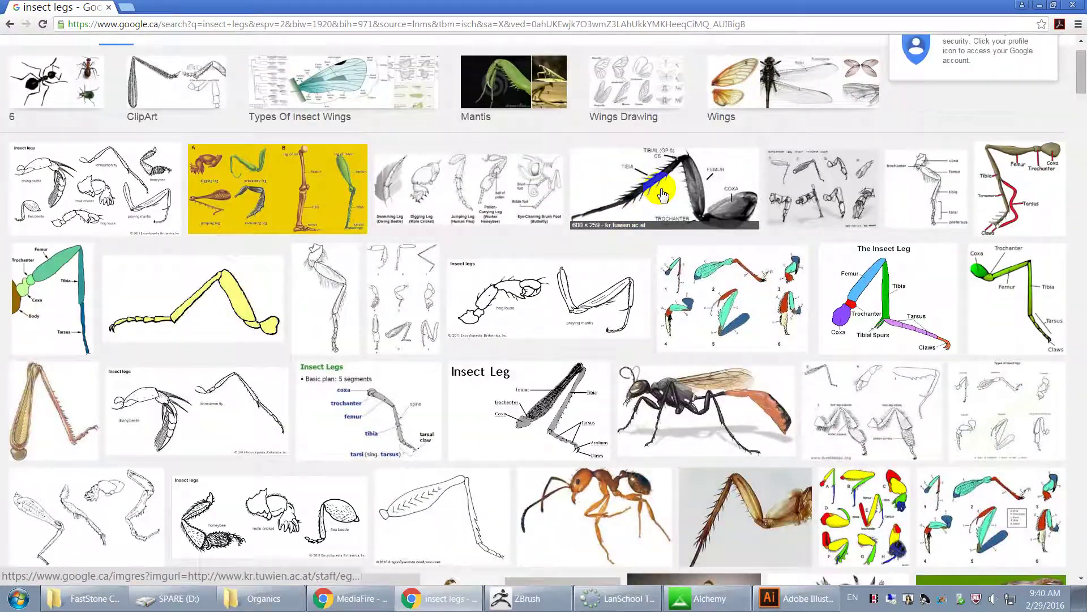
Open the yellow jointed insect leg picture from the image results at full size and copy it.
left_click(179, 268)
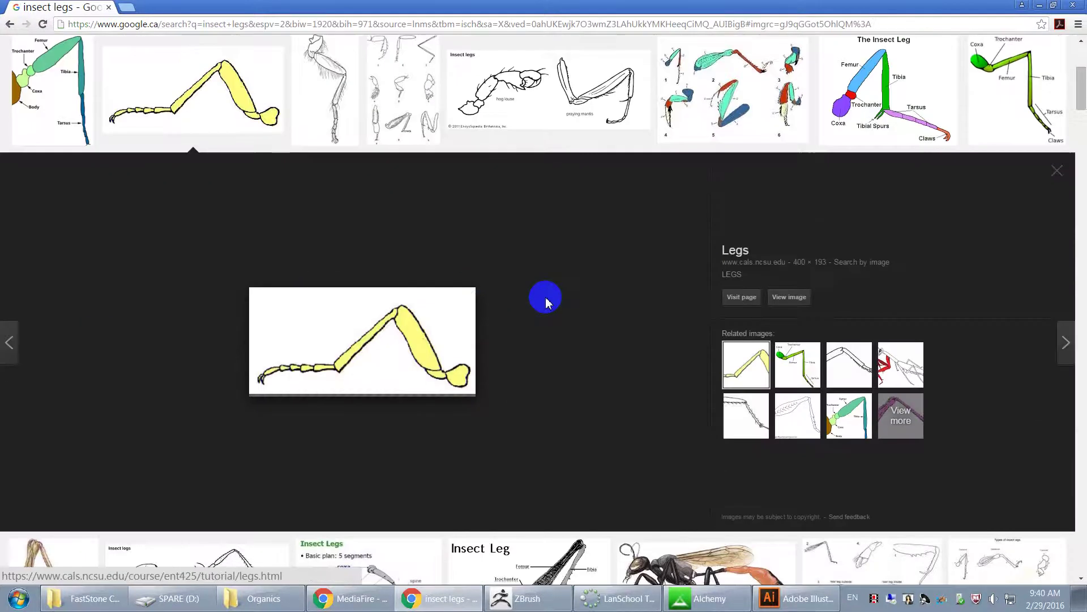
left_click(790, 311)
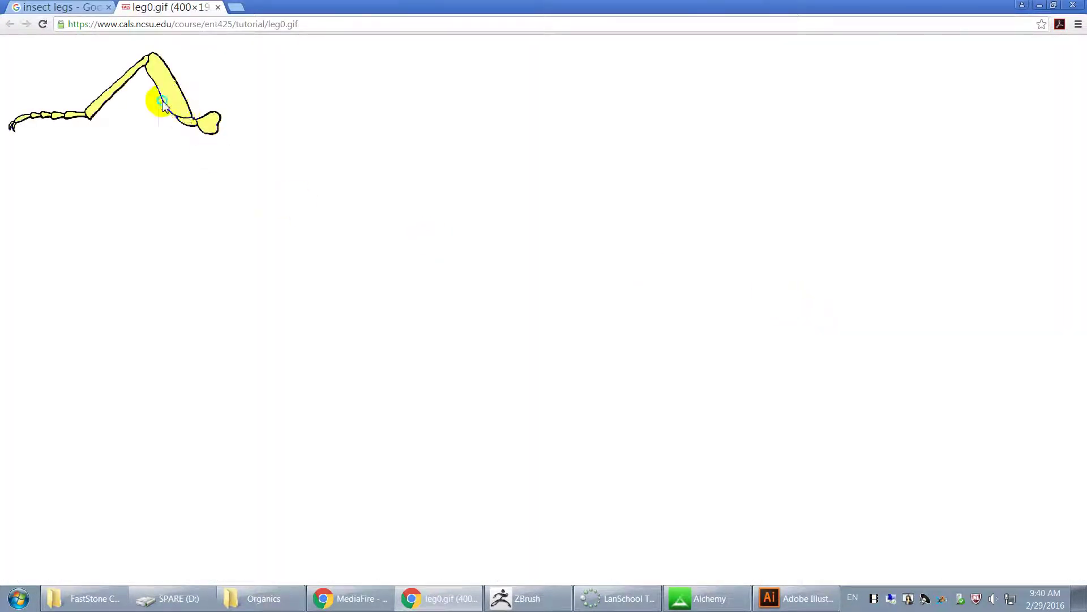
right_click(163, 105)
left_click(214, 151)
Launch Adobe Photoshop CC 2015 and paste the copied leg image into a new document of matching size.
left_click(10, 604)
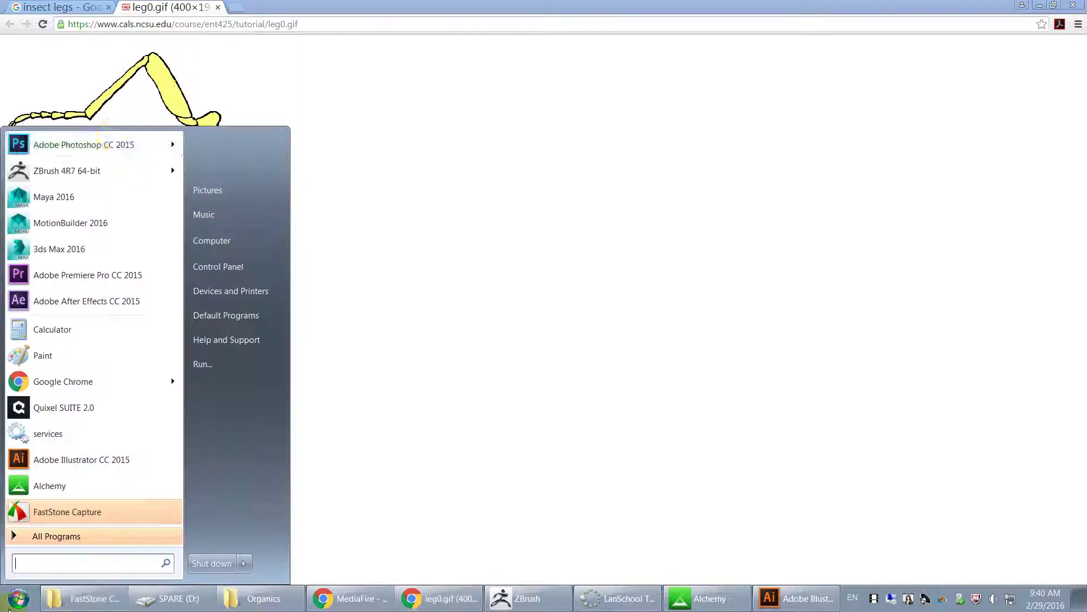
left_click(104, 146)
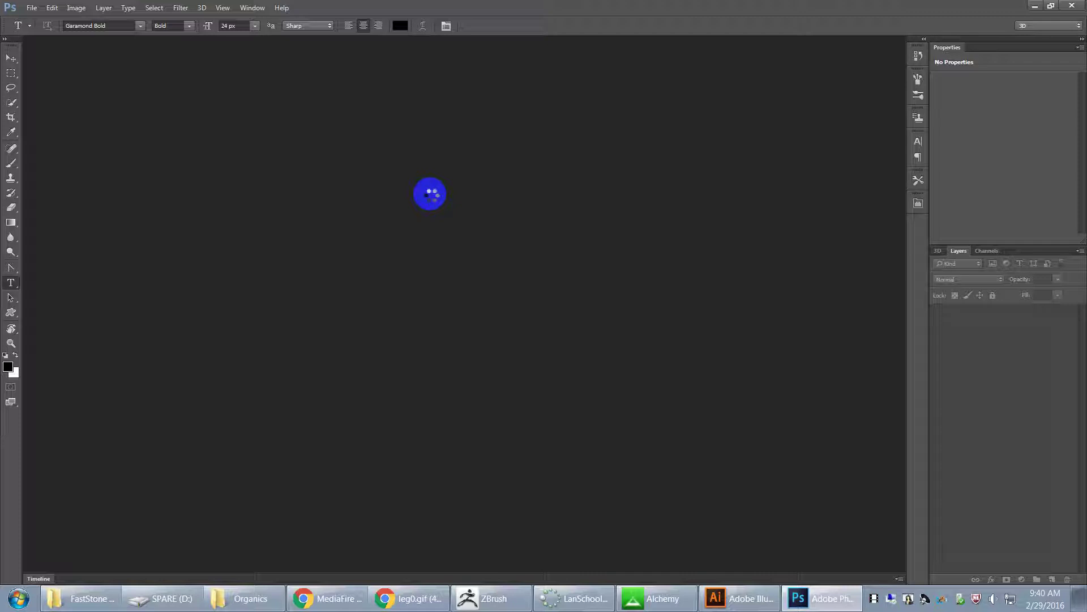
left_click(791, 605)
left_click(821, 601)
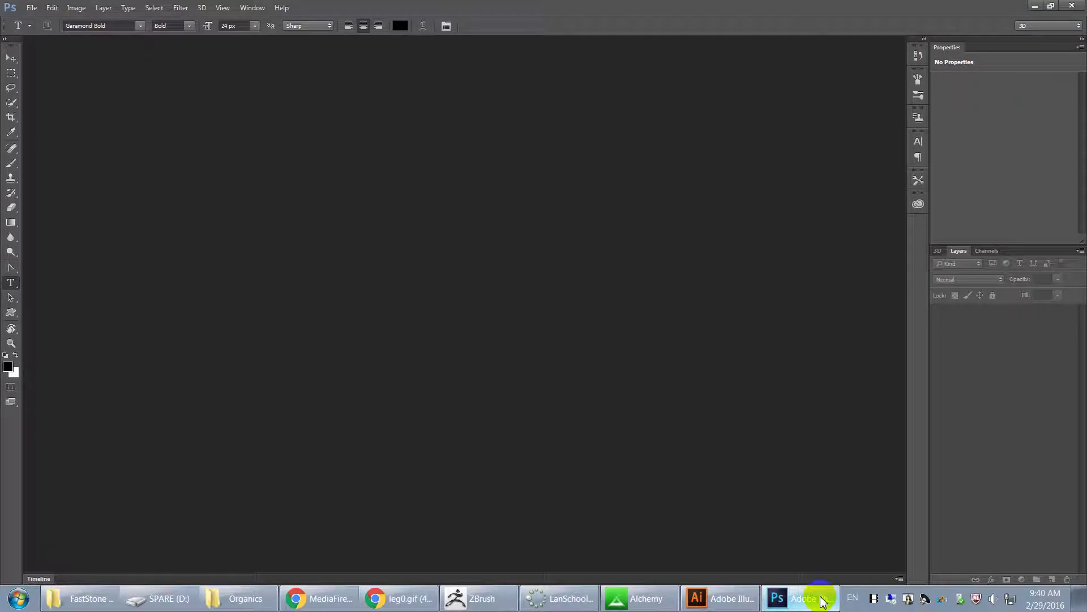
key("ctrl+n")
key("Return")
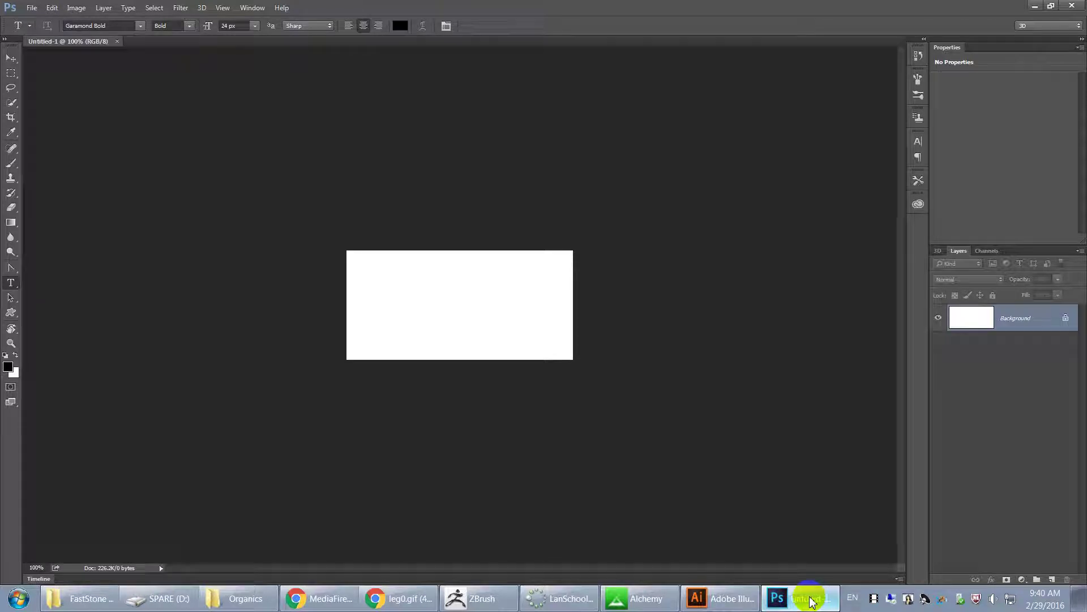
key("ctrl+v")
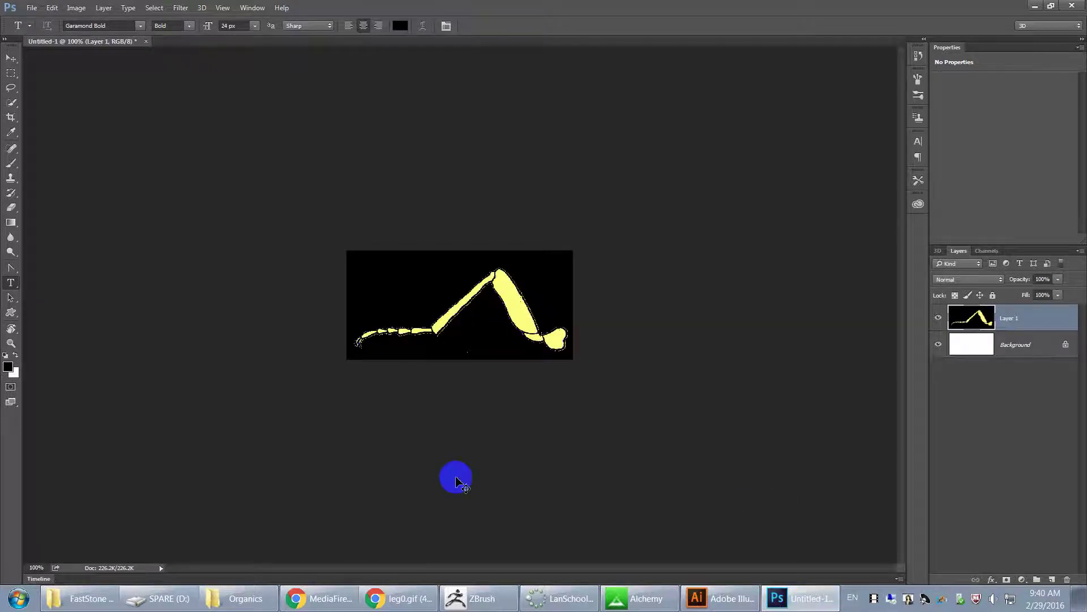
Invert the colours of the pasted leg layer and quit Photoshop without saving the document.
key("ctrl+i")
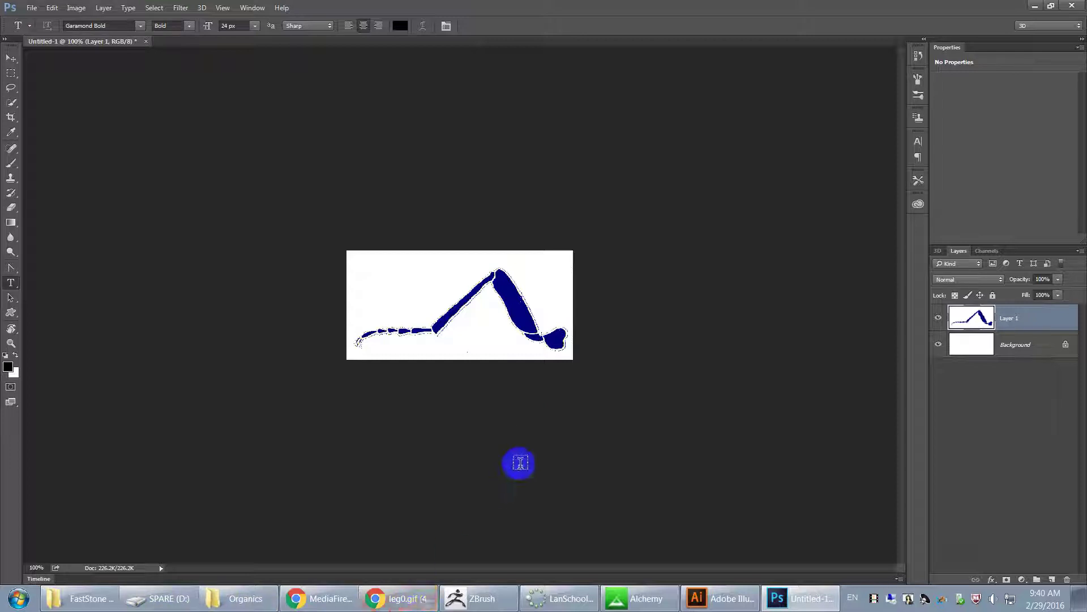
key("ctrl+q")
left_click(562, 227)
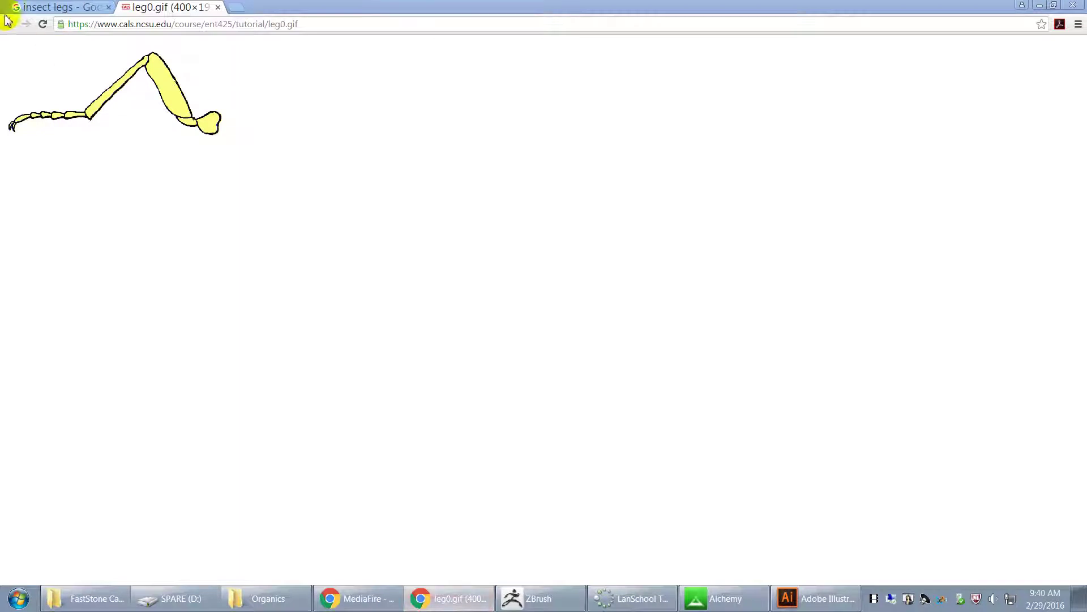
Close the yellow leg picture and preview the brown spiny insect leg from the insect legs image results.
middle_click(200, 4)
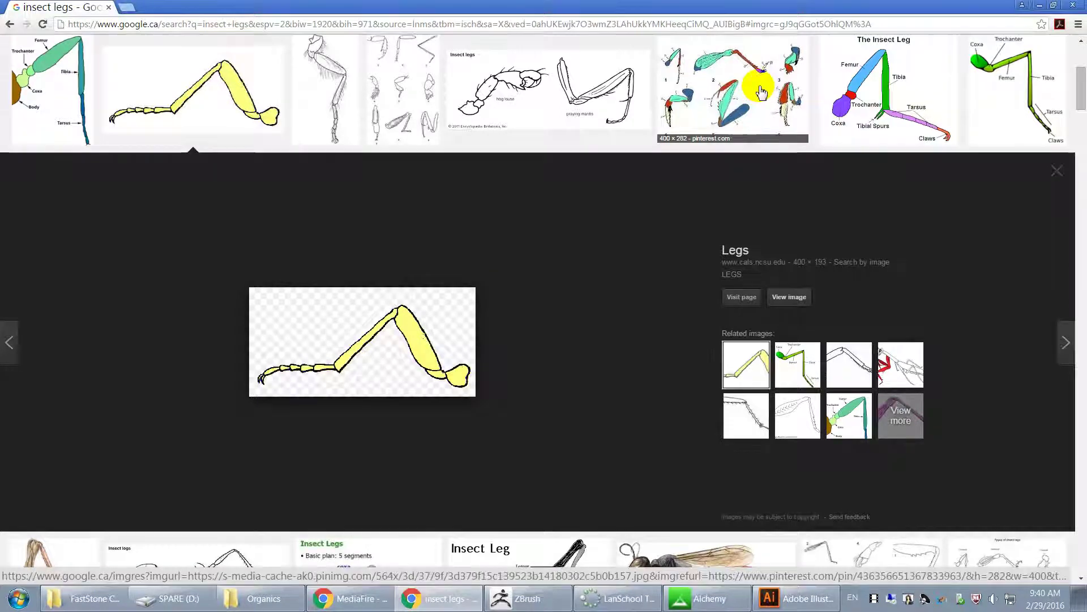
scroll(650, 287, "down", 6)
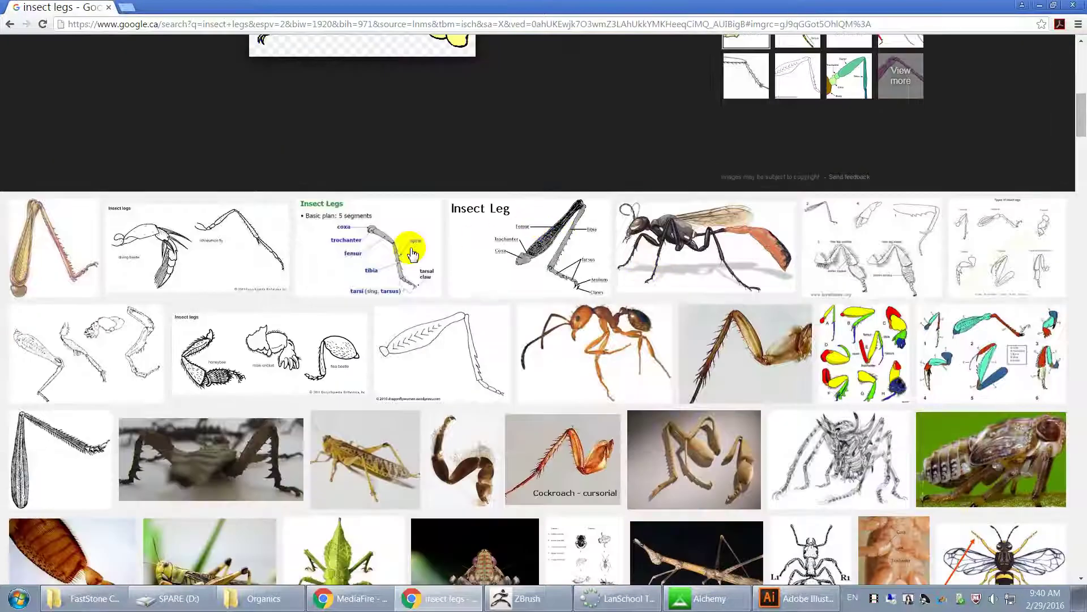
left_click(60, 242)
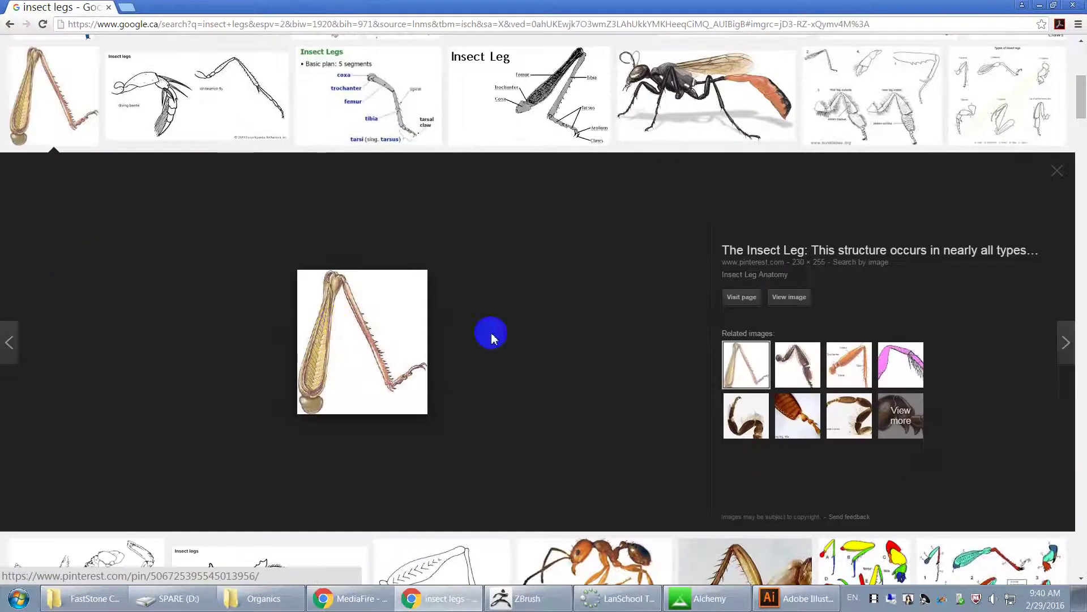
Restrict the insect legs image results to the Large size.
scroll(424, 207, "up", 8)
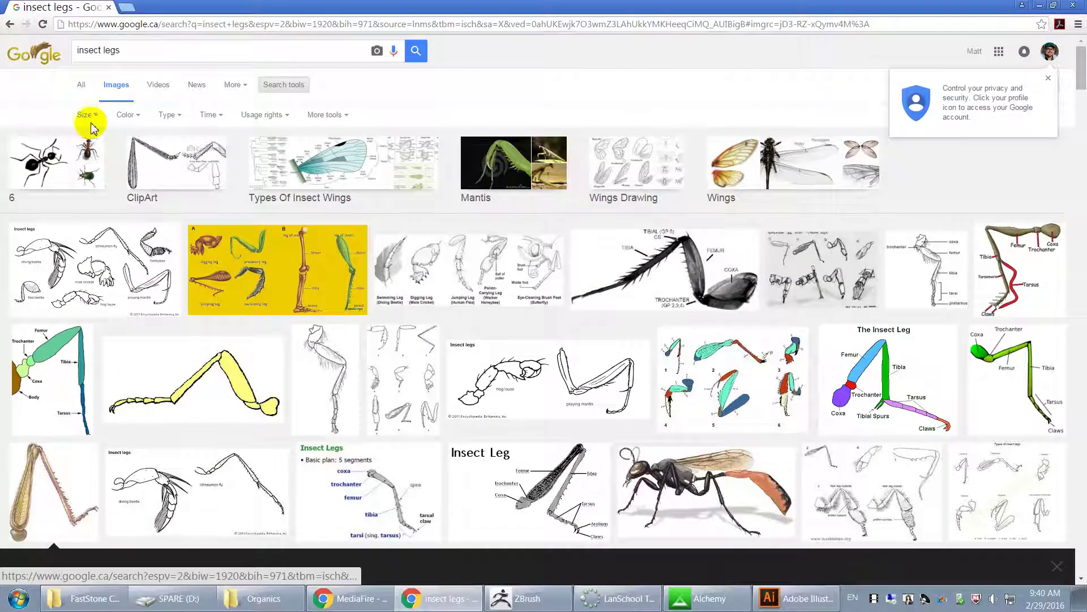
left_click(91, 124)
mouse_move(113, 204)
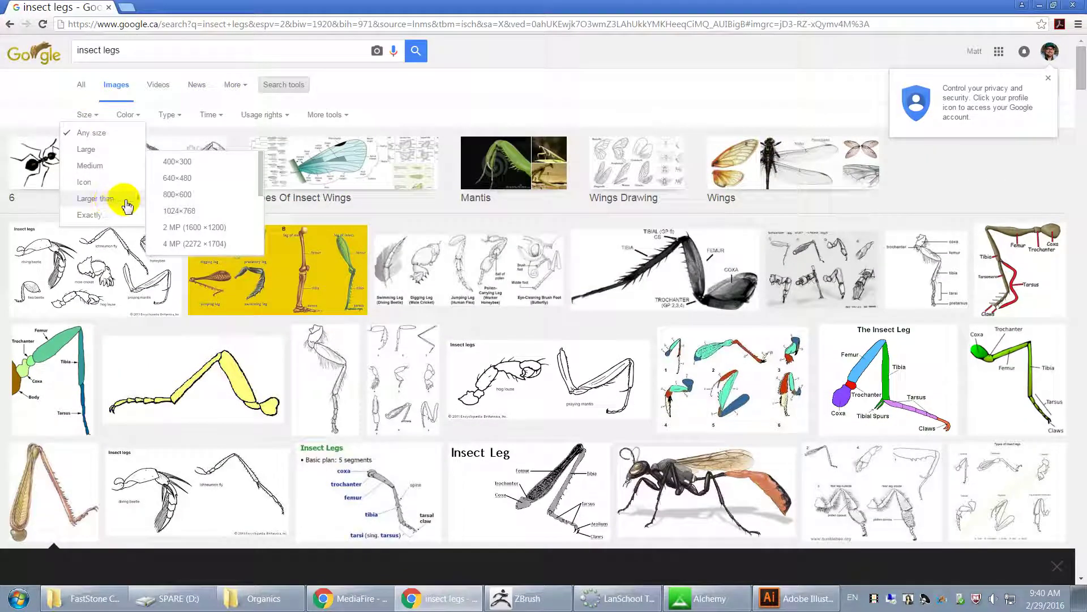
left_click(113, 150)
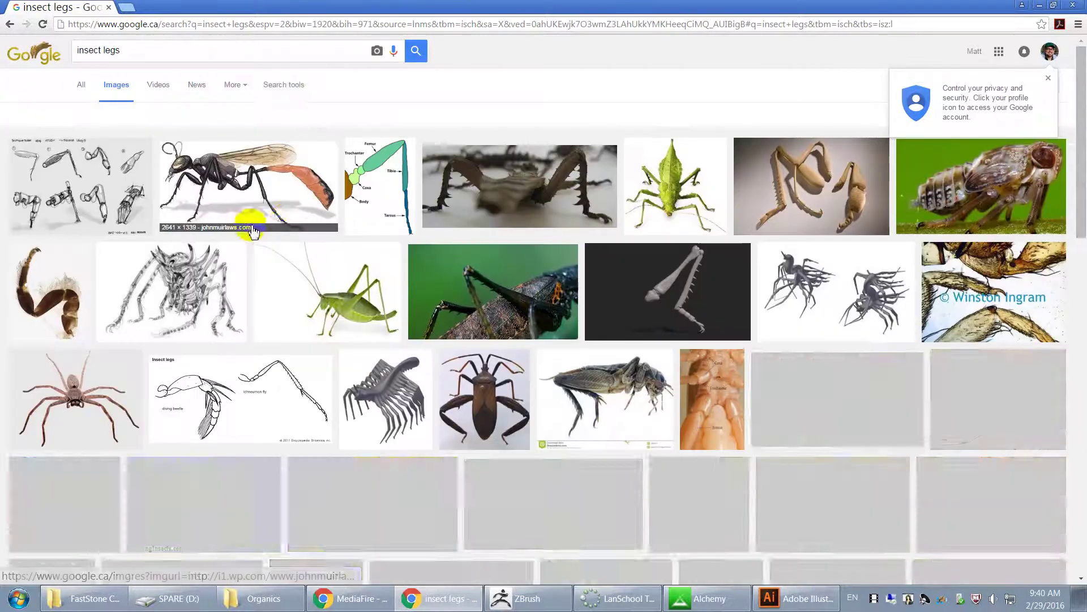
Find the diagram comparing insect, isopod crustacean, chilopod myriapod and arachnid legs, open it at full size and copy it.
scroll(464, 327, "down", 1)
scroll(464, 327, "down", 2)
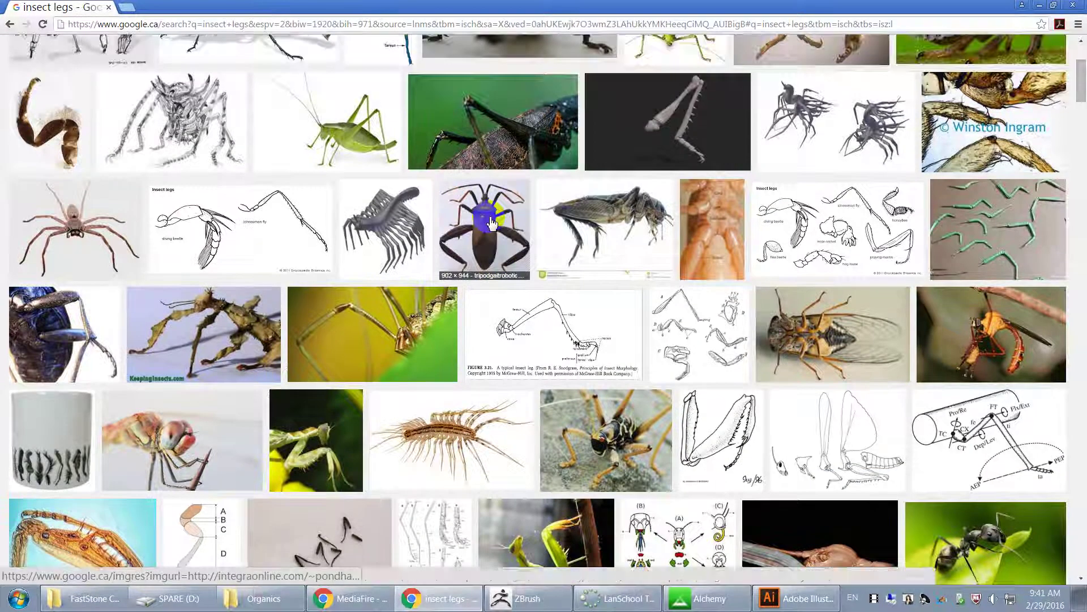
scroll(503, 179, "down", 1)
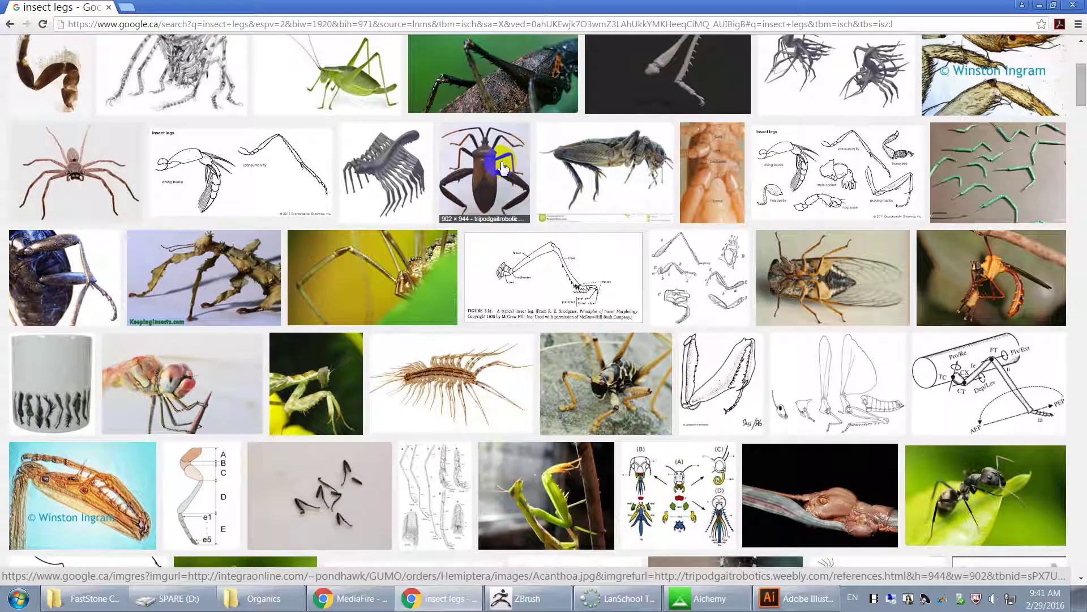
scroll(504, 168, "down", 7)
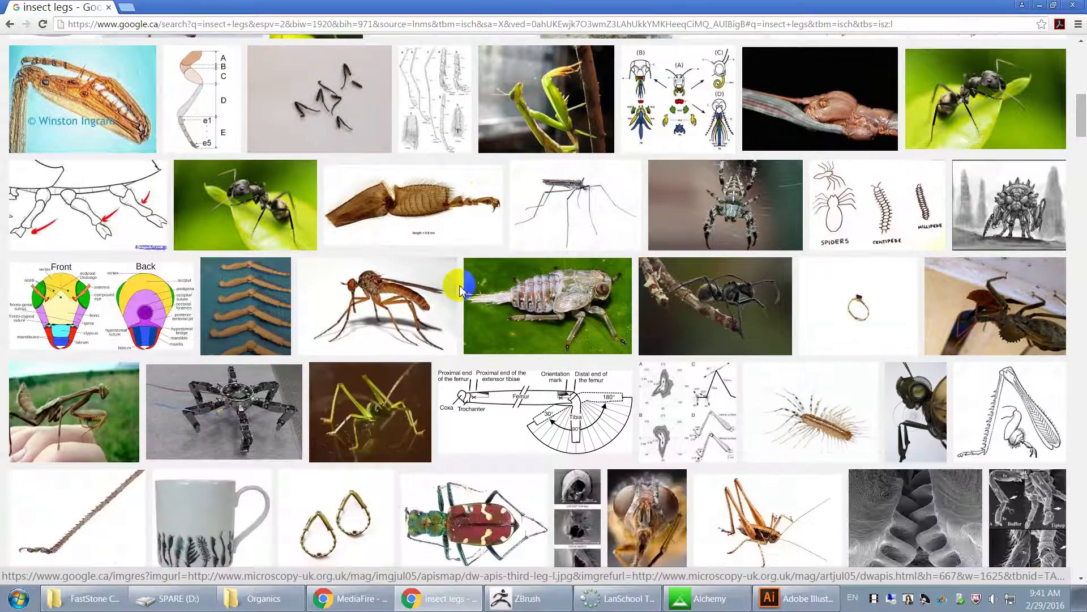
scroll(460, 279, "down", 4)
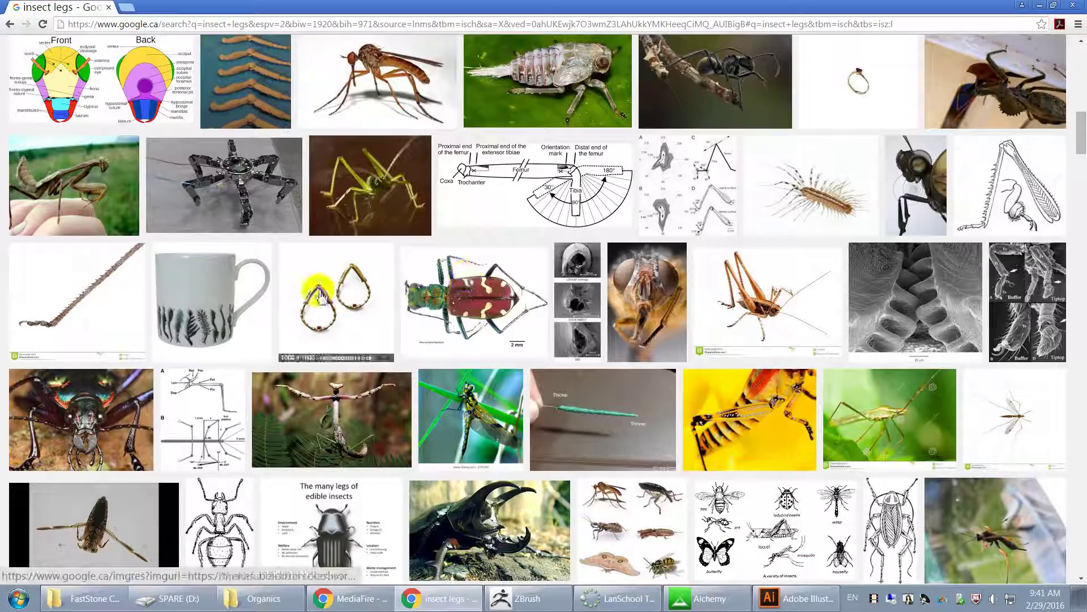
scroll(506, 298, "down", 10)
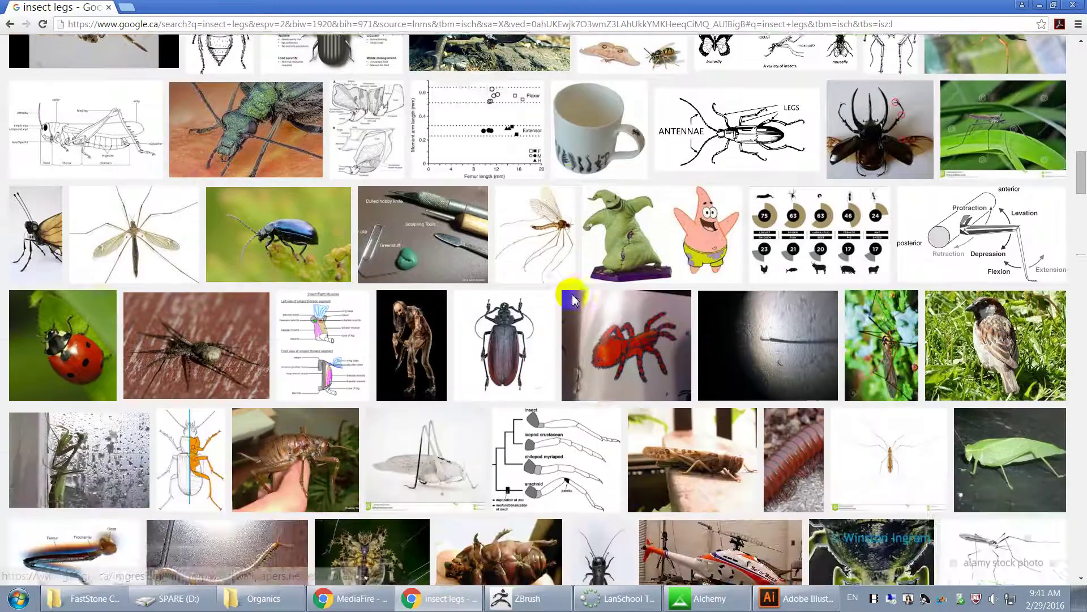
scroll(574, 300, "down", 3)
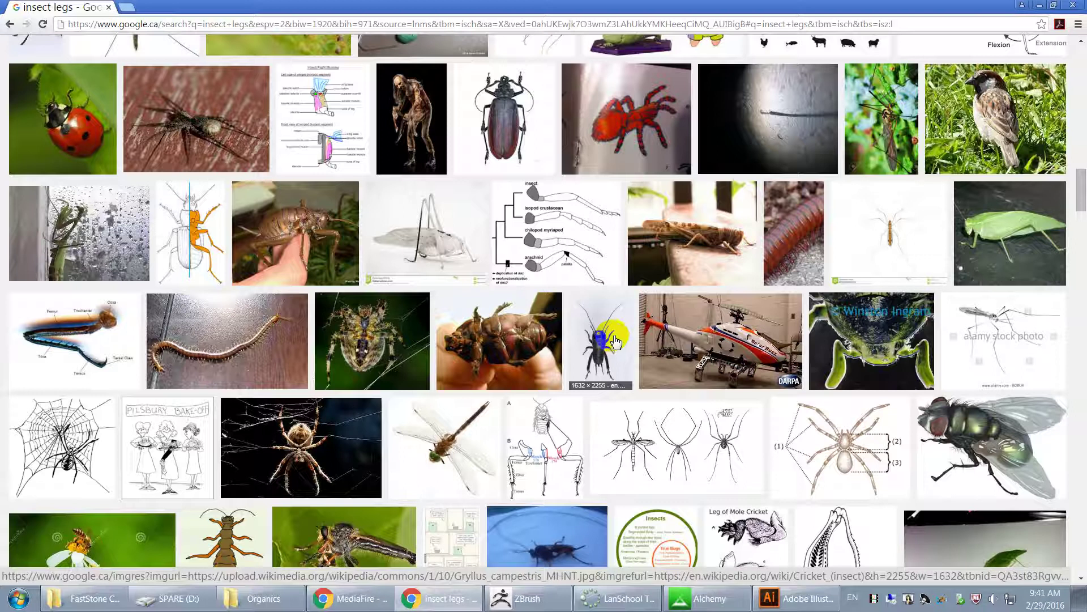
left_click(568, 257)
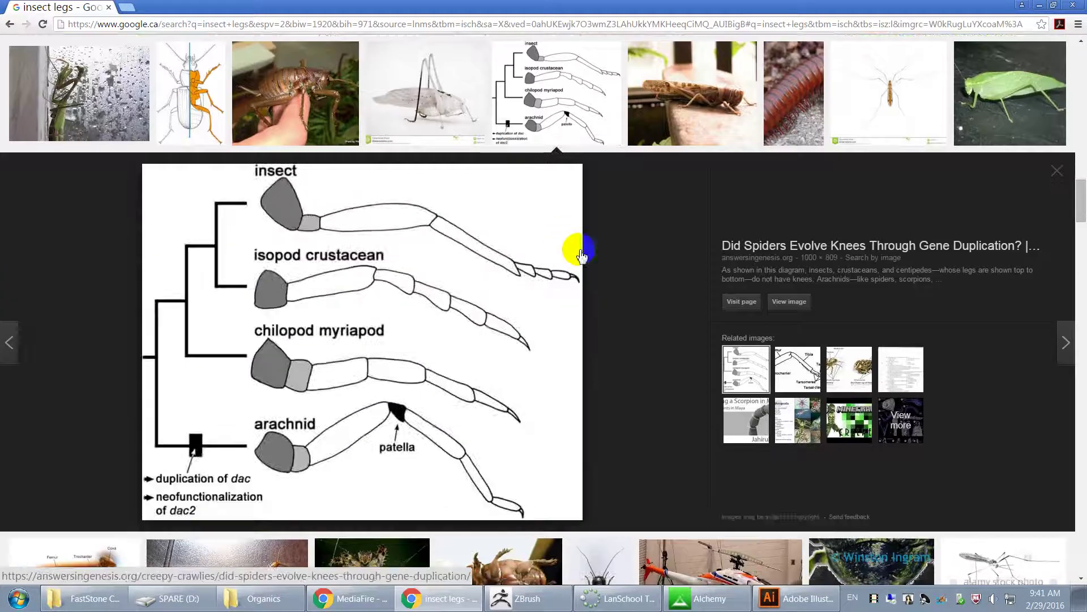
left_click(793, 302)
right_click(359, 218)
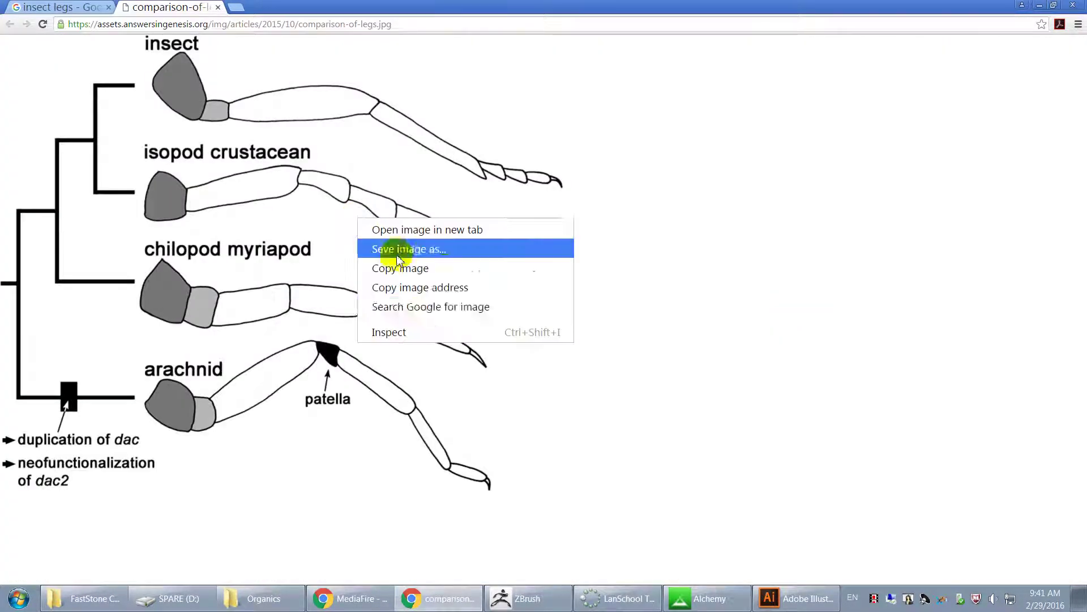
left_click(421, 271)
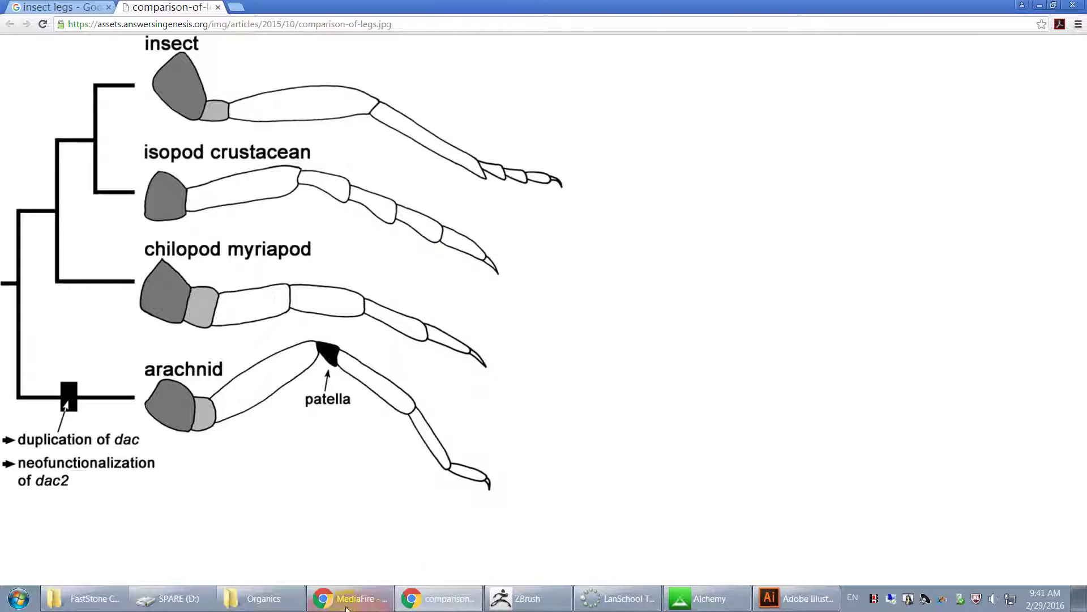
Launch Adobe Photoshop CC 2015, and copy the leg comparison diagram again from the browser.
left_click(8, 600)
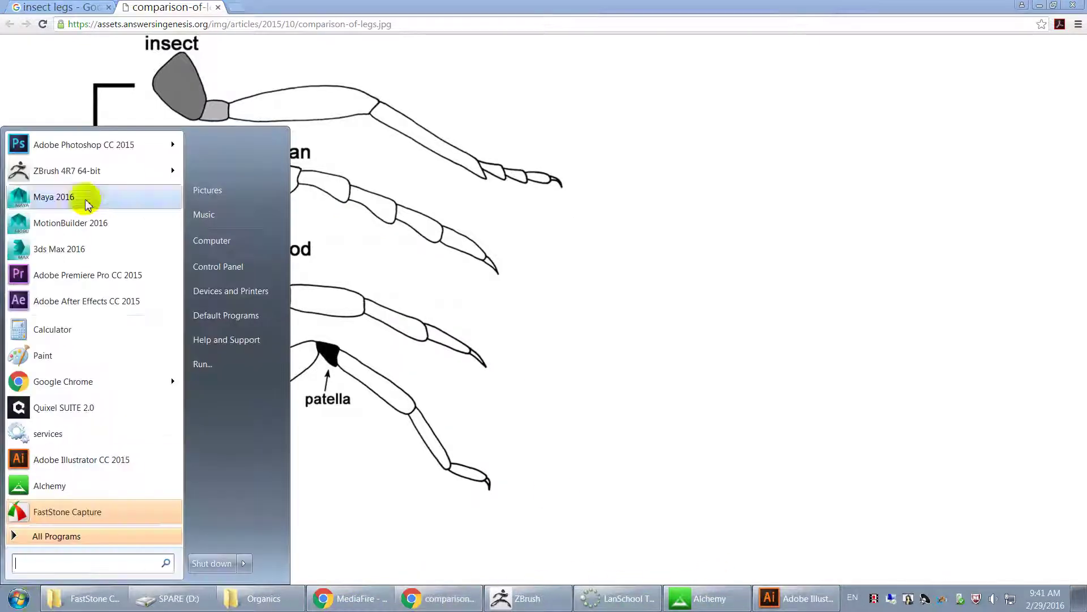
left_click(87, 152)
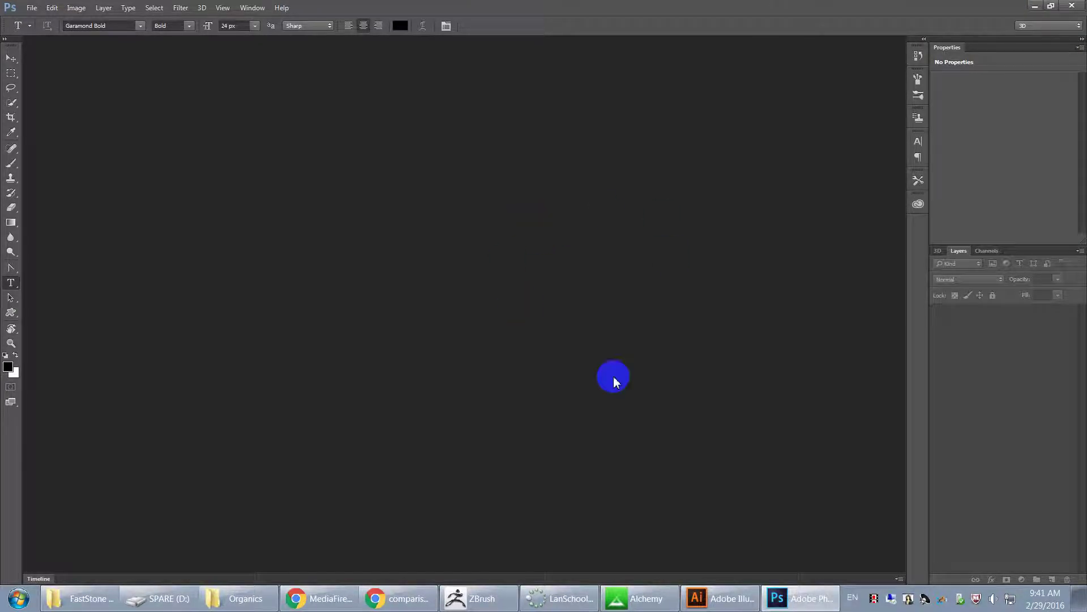
left_click(371, 592)
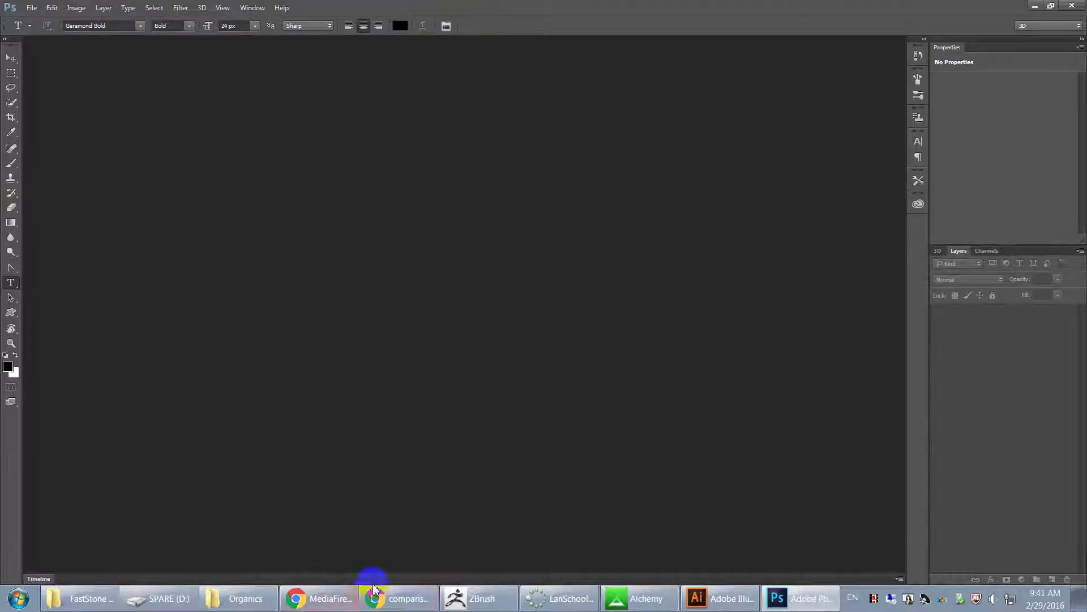
right_click(276, 253)
left_click(323, 306)
left_click(799, 598)
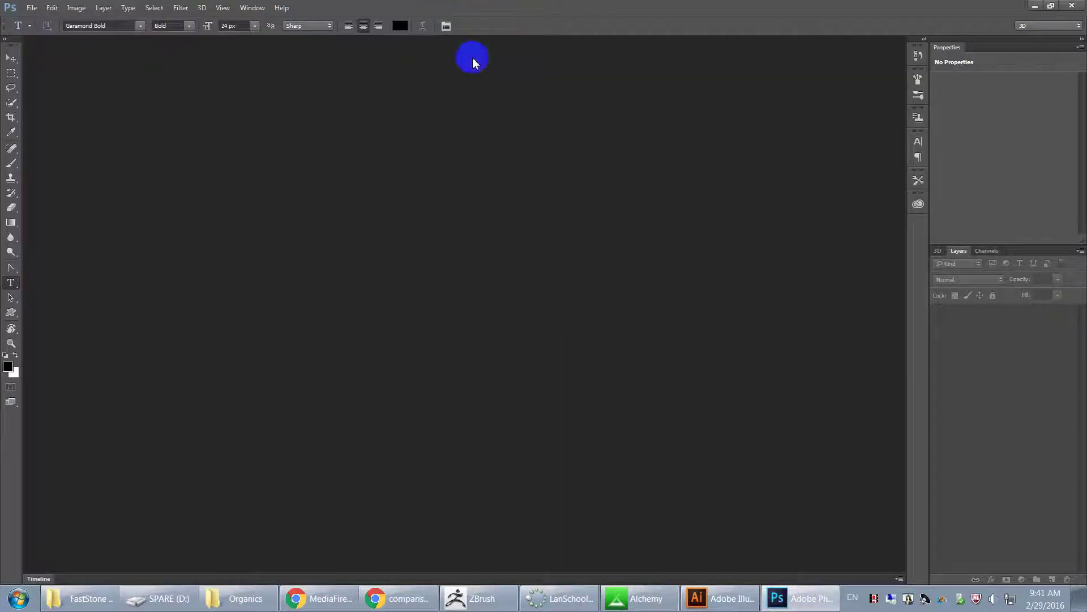
Create a new 1000 by 809 pixel document from the clipboard size and paste the leg diagram into it.
key("ctrl+n")
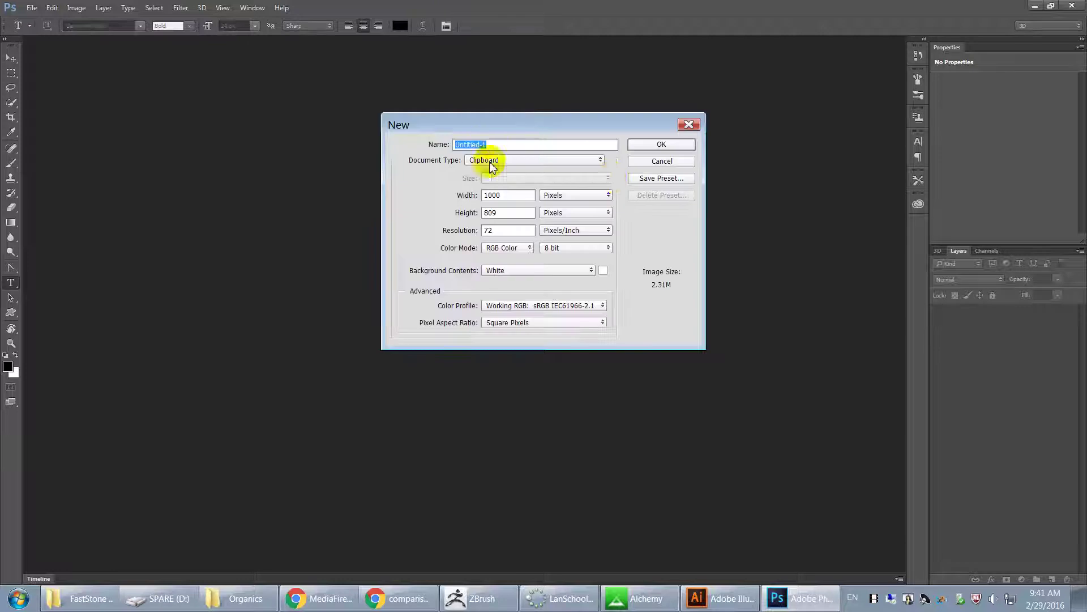
left_click(657, 146)
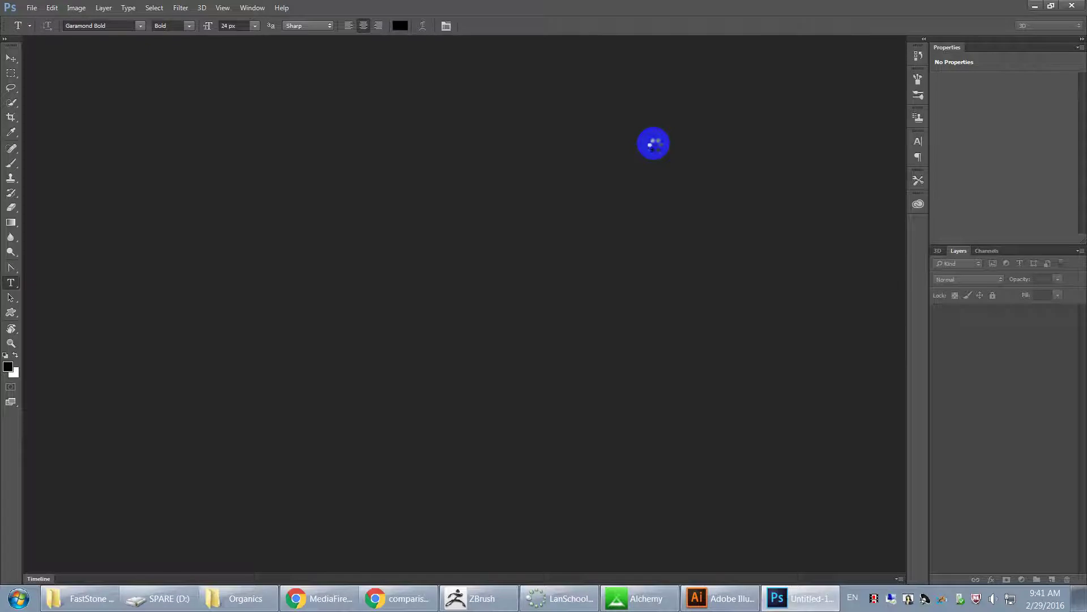
key("ctrl+v")
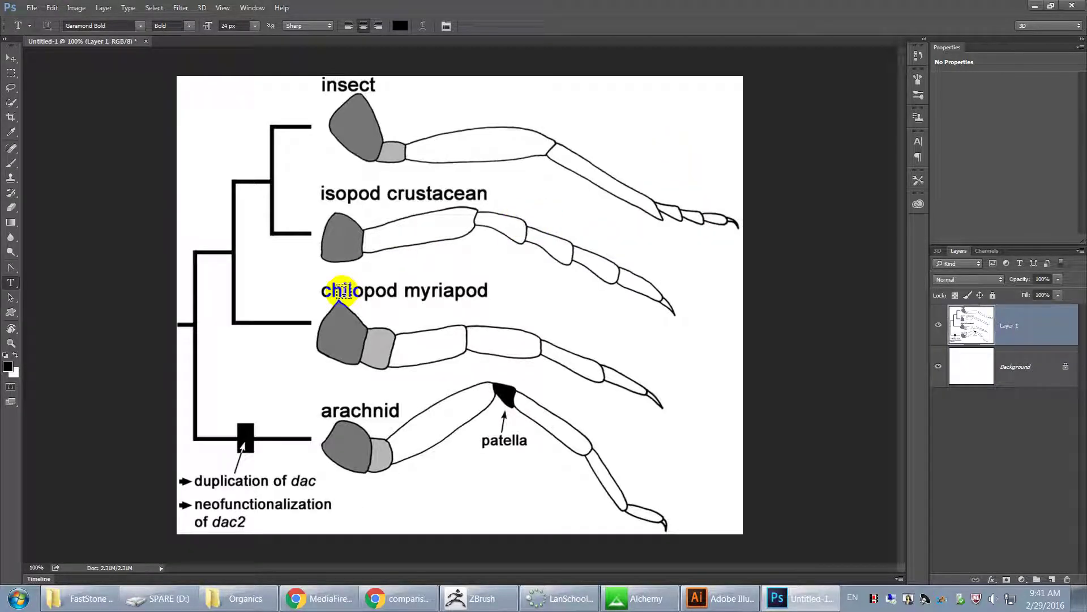
Paint over the branching lines and the notes beside the legs in white with a hardened 91 px brush.
key("b")
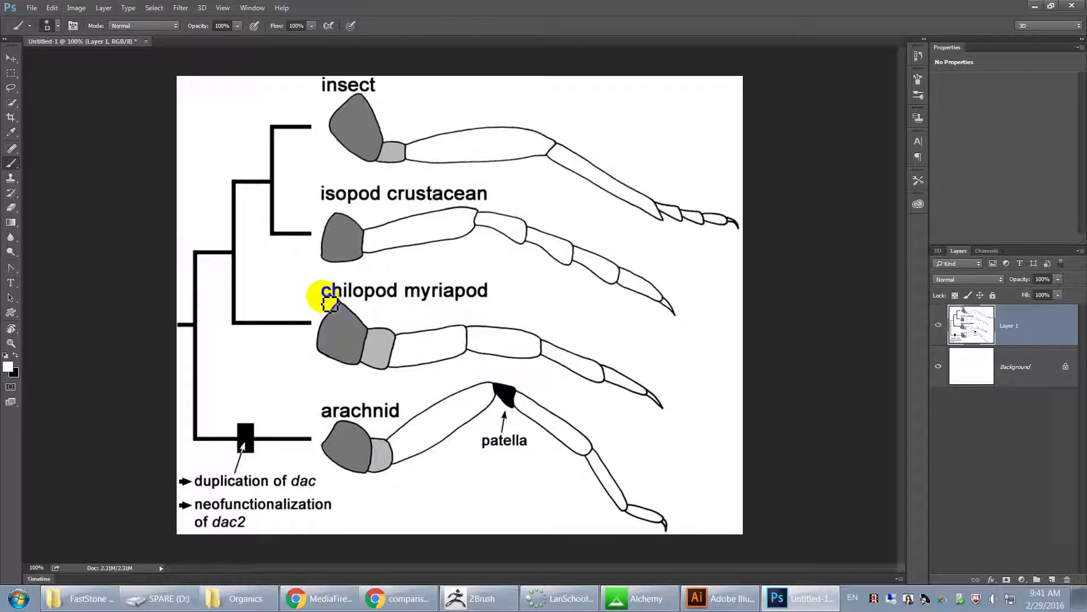
right_click(331, 303)
mouse_move(274, 184)
left_mouse_down()
mouse_move(282, 245)
mouse_move(289, 225)
left_mouse_up()
key("ctrl+z")
right_click(290, 216)
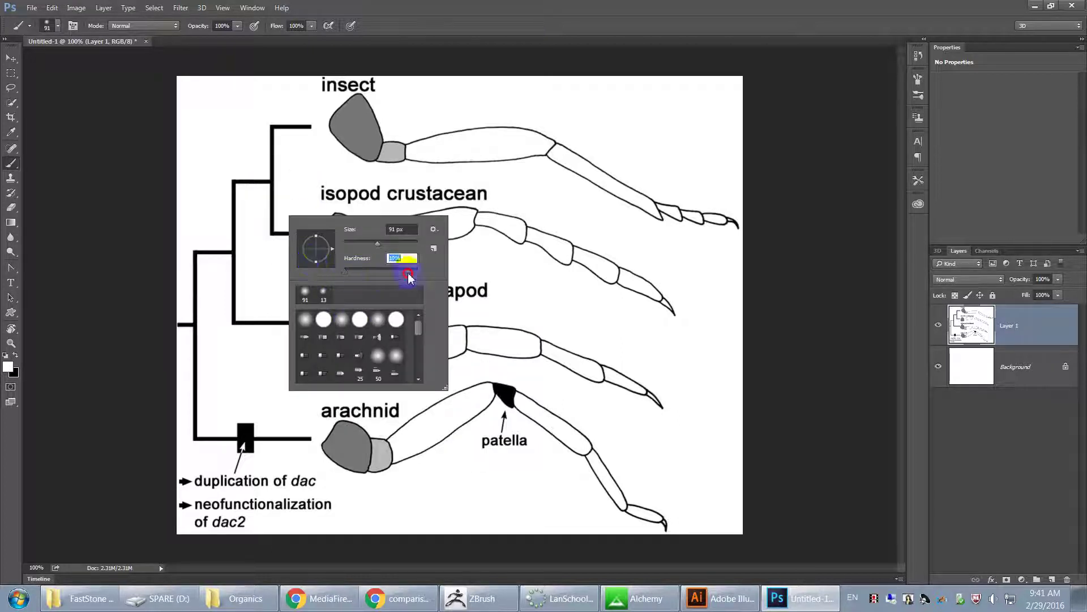
mouse_move(269, 114)
left_mouse_down()
mouse_move(297, 129)
mouse_move(269, 224)
mouse_move(300, 240)
left_mouse_up()
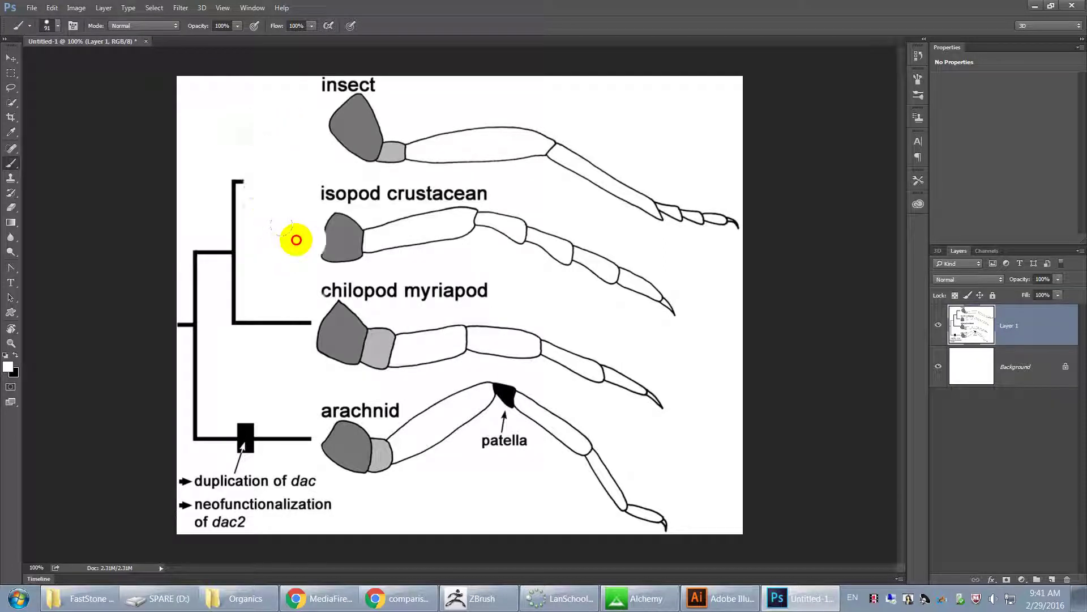
key("ctrl+z")
mouse_move(294, 116)
left_mouse_down()
mouse_move(236, 131)
mouse_move(157, 240)
mouse_move(267, 517)
mouse_move(313, 504)
mouse_move(289, 451)
left_mouse_up()
mouse_move(306, 496)
left_mouse_down()
mouse_move(227, 519)
mouse_move(200, 314)
mouse_move(303, 310)
mouse_move(282, 322)
left_mouse_up()
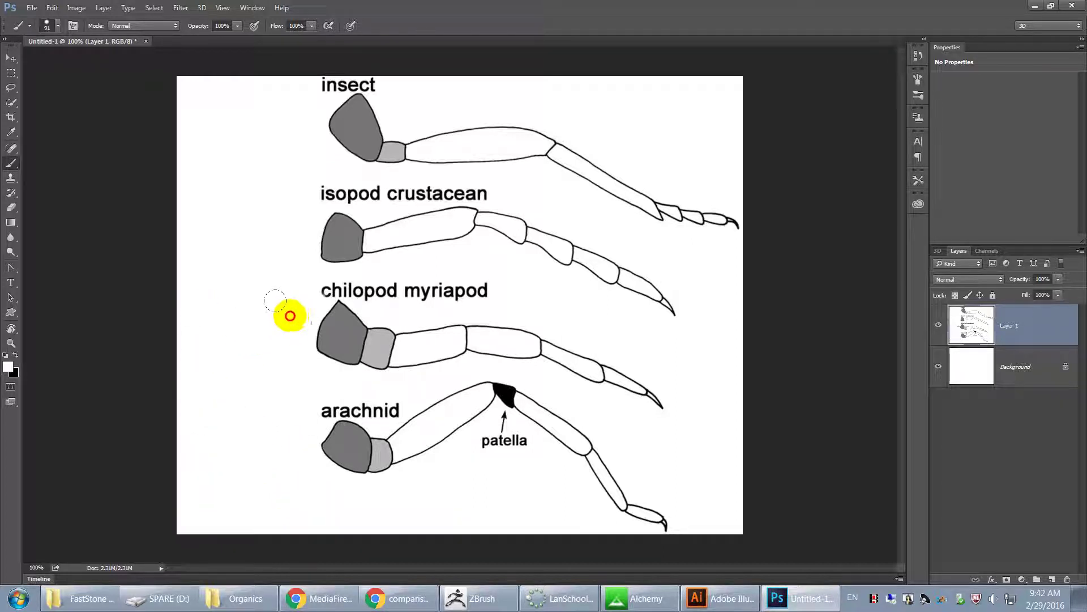
key("s")
left_click(290, 305)
left_click(538, 229)
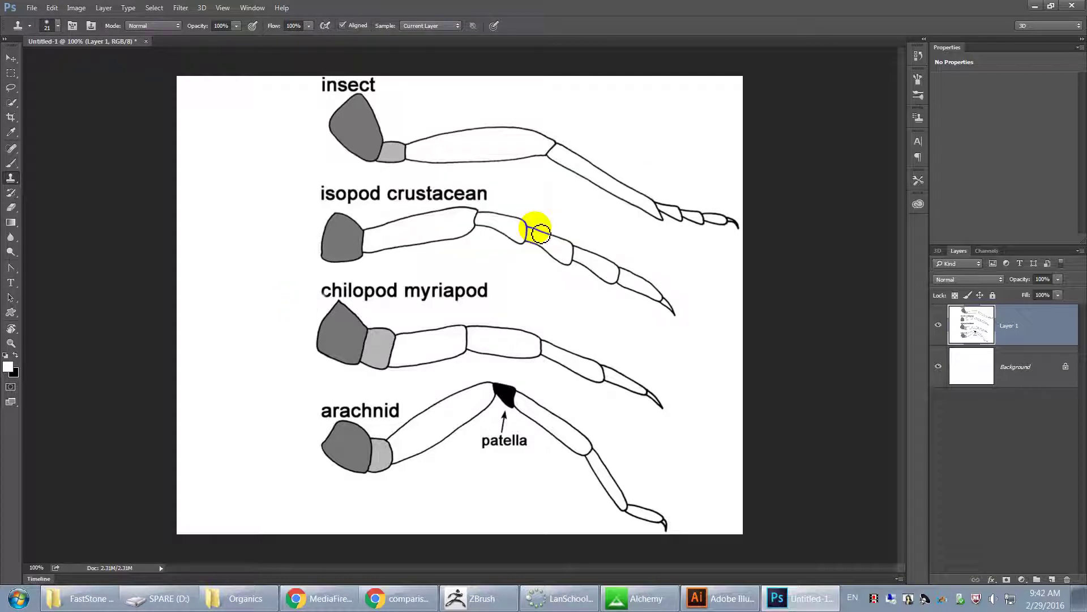
right_click(520, 280)
left_click(700, 267)
left_click(732, 290)
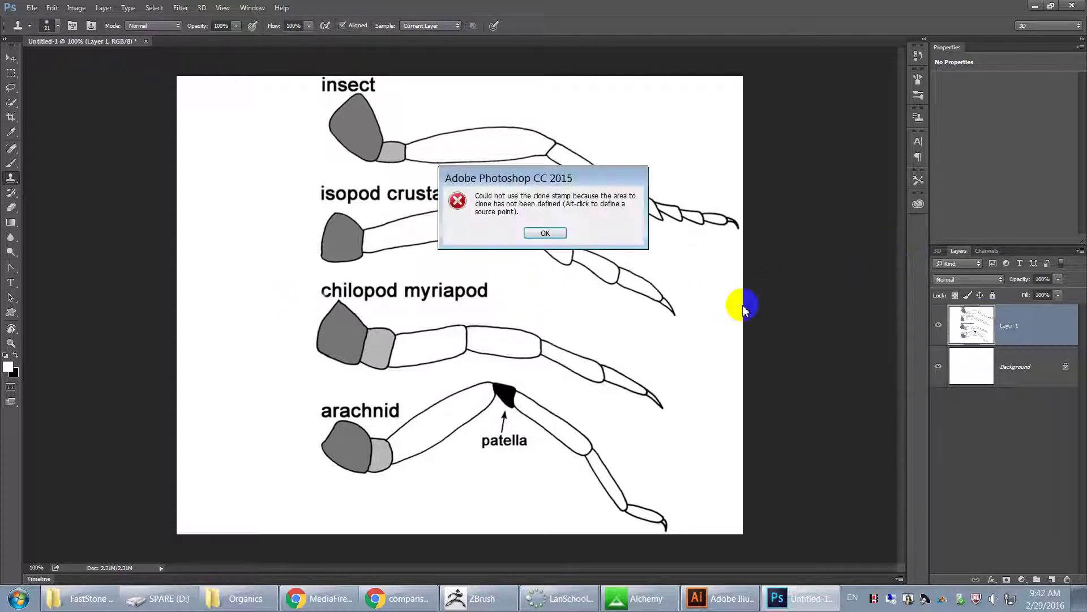
left_click(545, 233)
Paint over the insect, isopod crustacean and chilopod myriapod labels in white with a 50 px brush.
key("b")
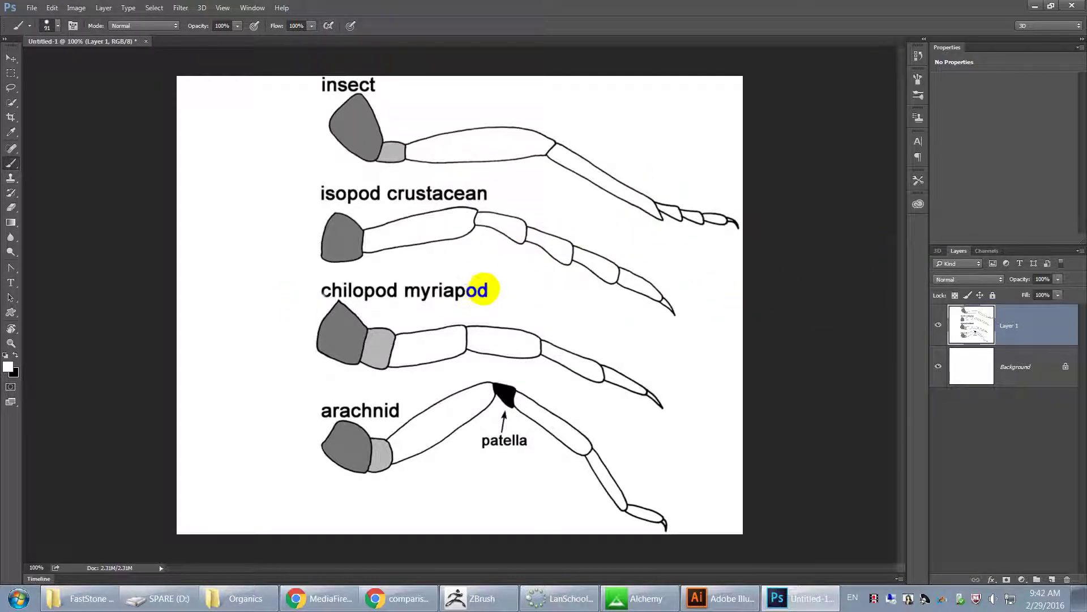
left_click_drag(486, 289, 390, 290)
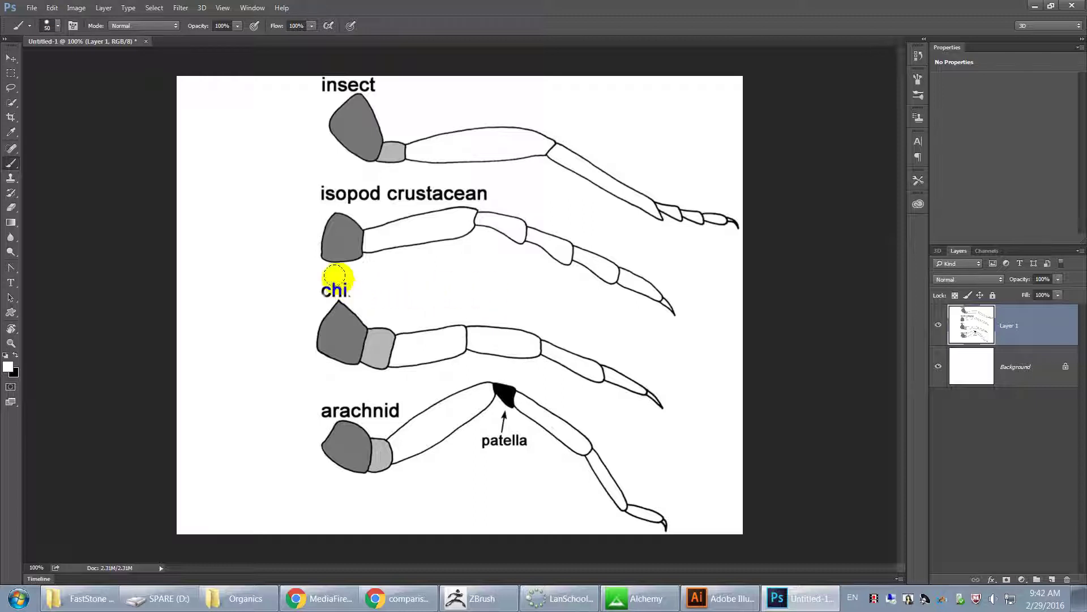
left_click_drag(311, 288, 344, 283)
left_click_drag(315, 194, 394, 191)
mouse_move(477, 193)
left_mouse_down()
mouse_move(487, 190)
mouse_move(383, 182)
left_mouse_up()
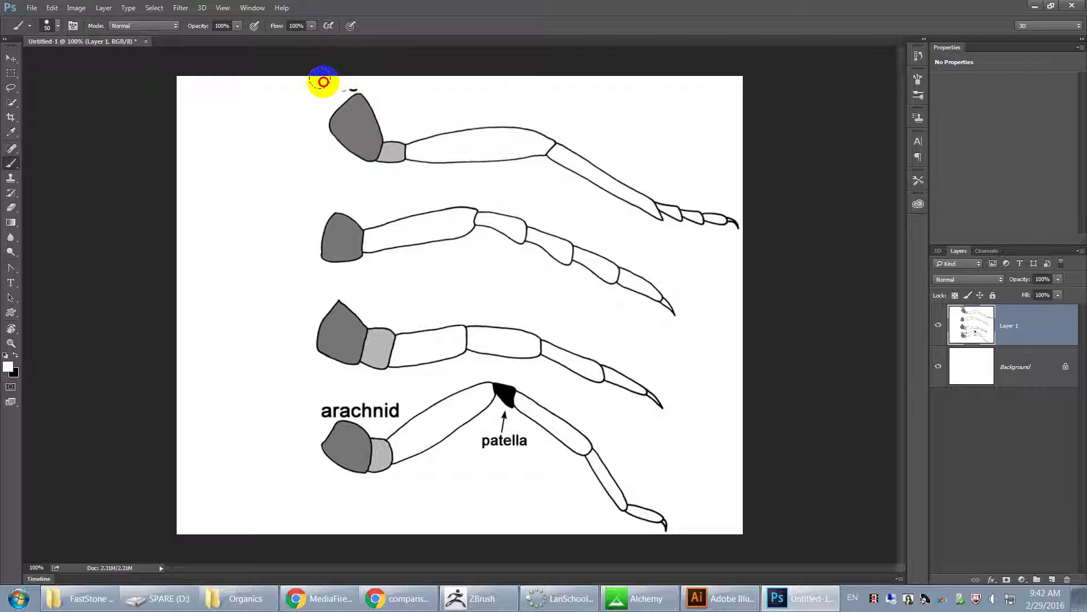
Paint out the arachnid label and the patella label with its arrow in white, keeping the leg outlines intact.
left_click_drag(362, 400, 310, 402)
key("ctrl+z")
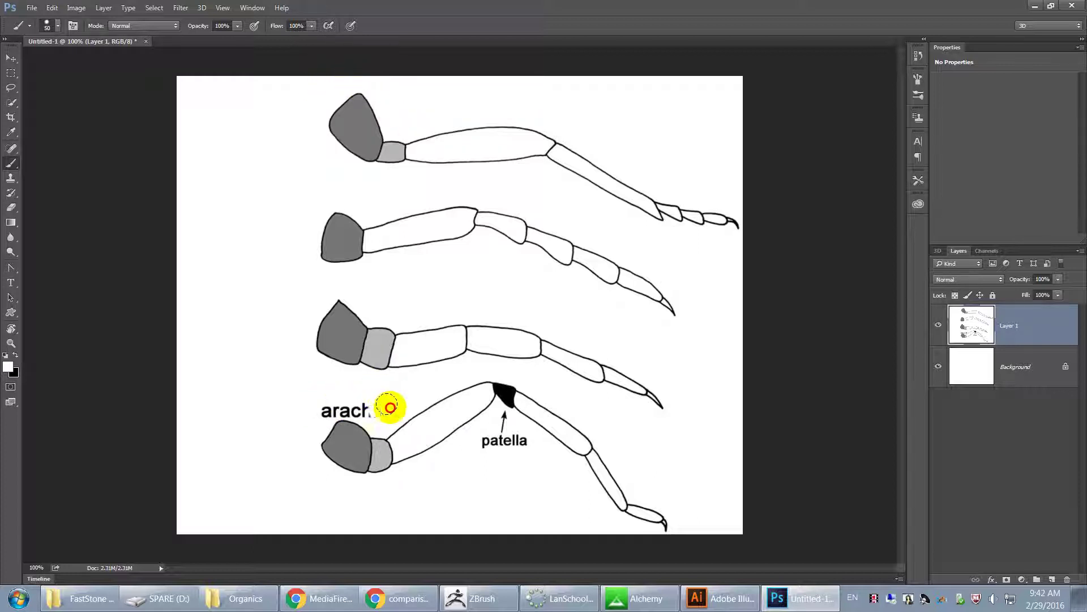
mouse_move(345, 400)
left_mouse_down()
mouse_move(316, 408)
mouse_move(340, 402)
left_mouse_up()
key("ctrl+z")
left_click_drag(389, 409, 328, 403)
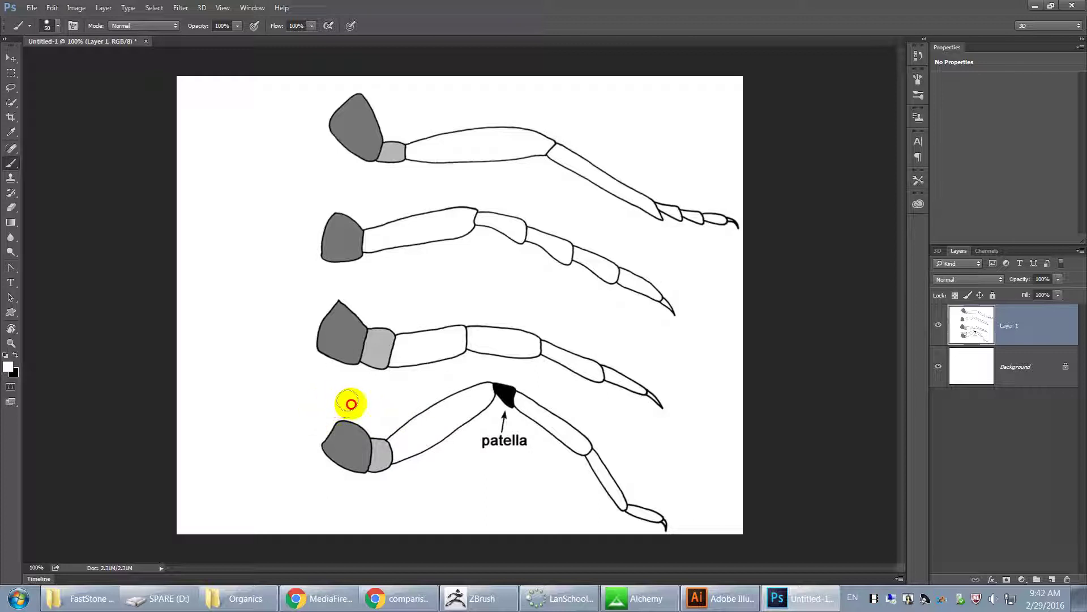
left_click_drag(500, 422, 514, 440)
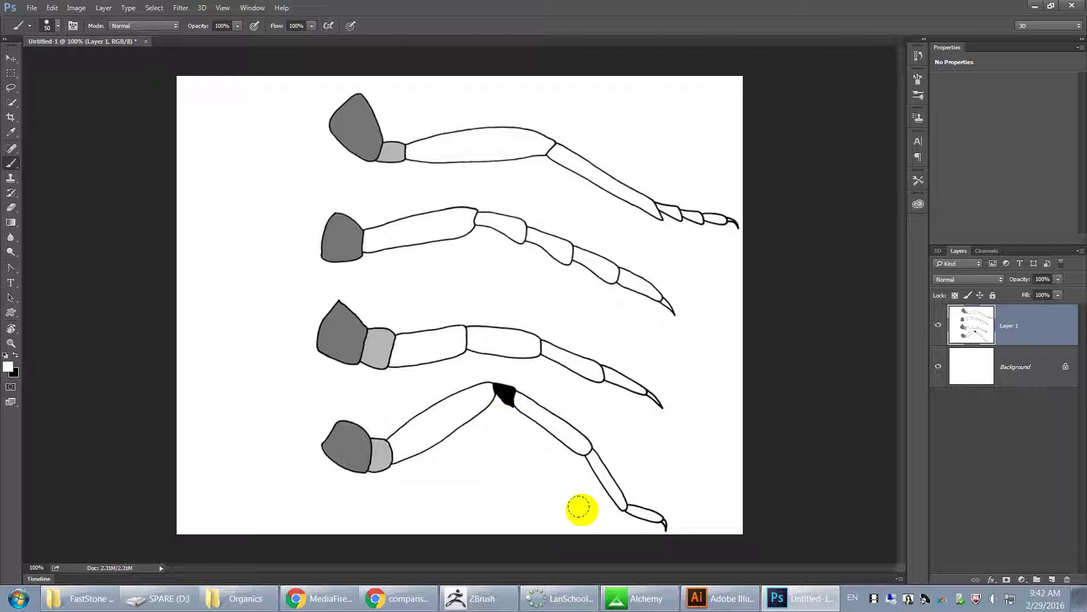
Fill every segment of the lowest leg, including its claw, with black using the Paint Bucket tool.
key("g")
key("shift+g")
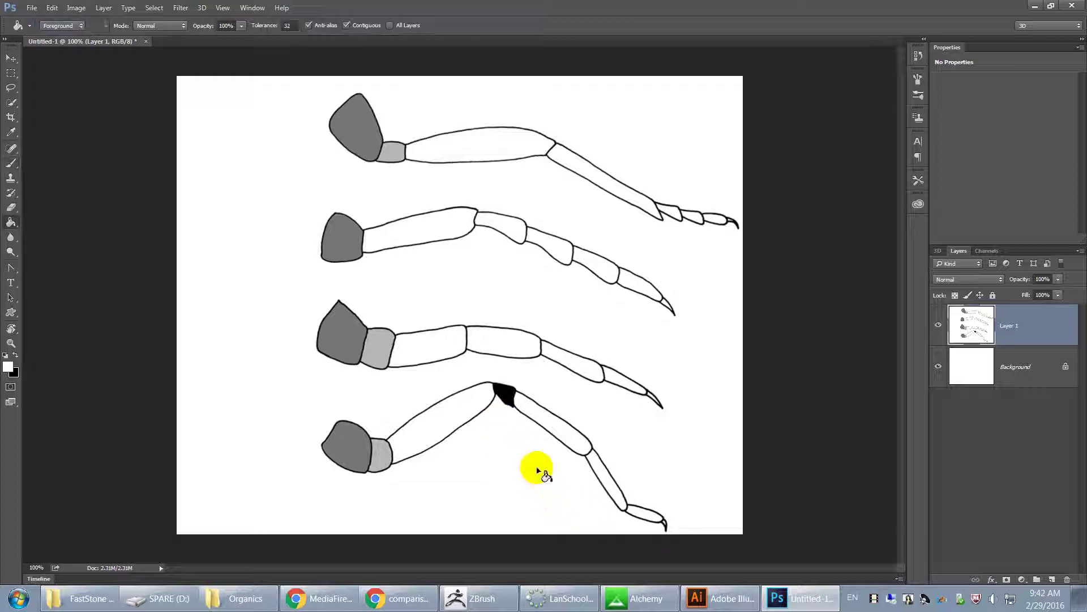
key("x")
left_click(355, 444)
left_click(383, 451)
left_click(417, 432)
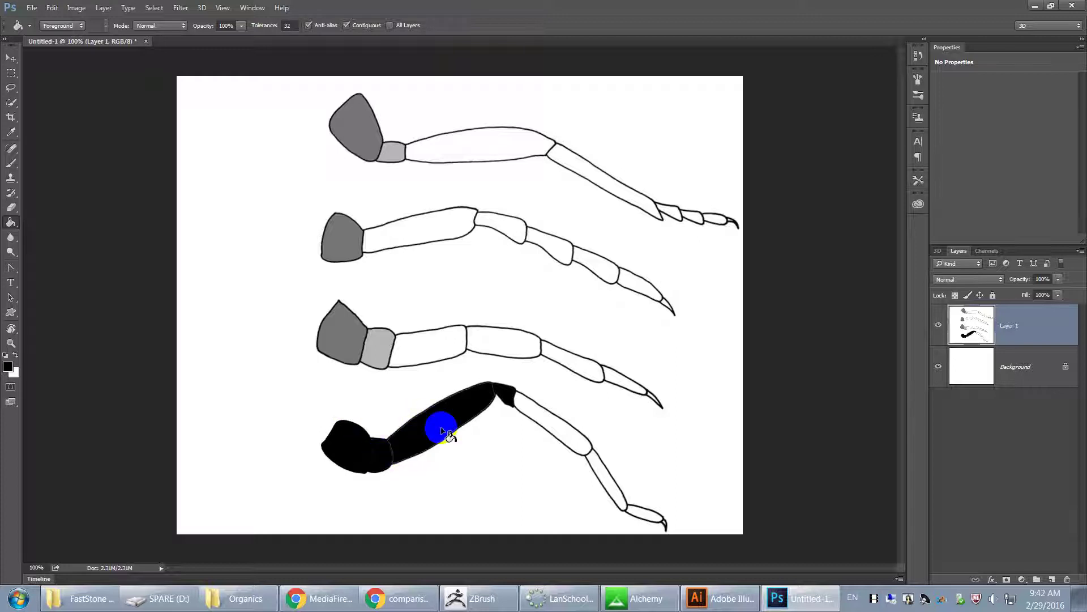
left_click(541, 419)
left_click(635, 513)
left_click(617, 496)
left_click(565, 438)
left_click(661, 523)
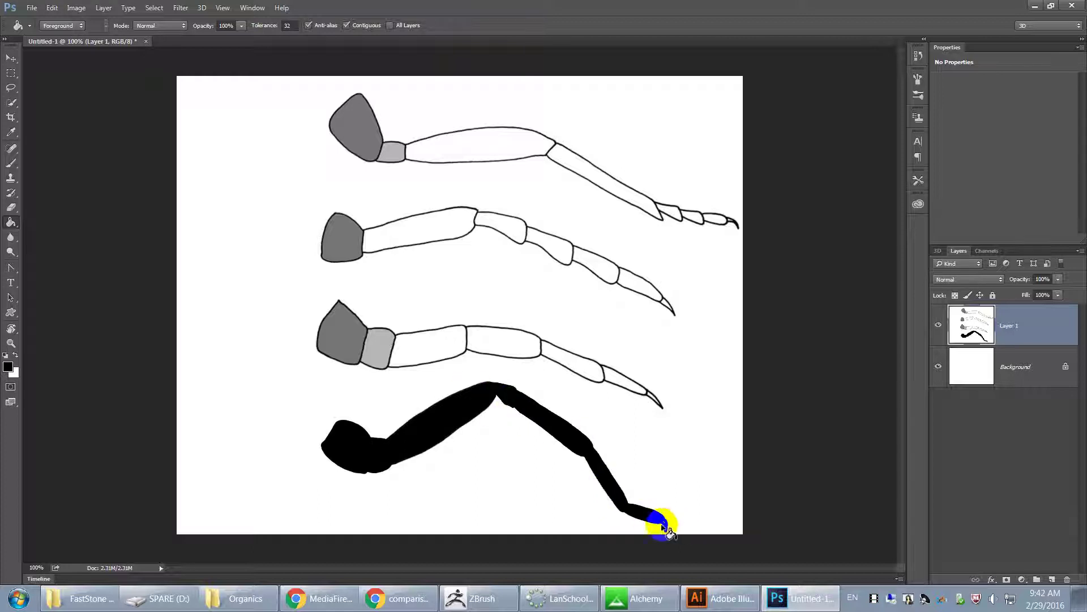
left_click(666, 528)
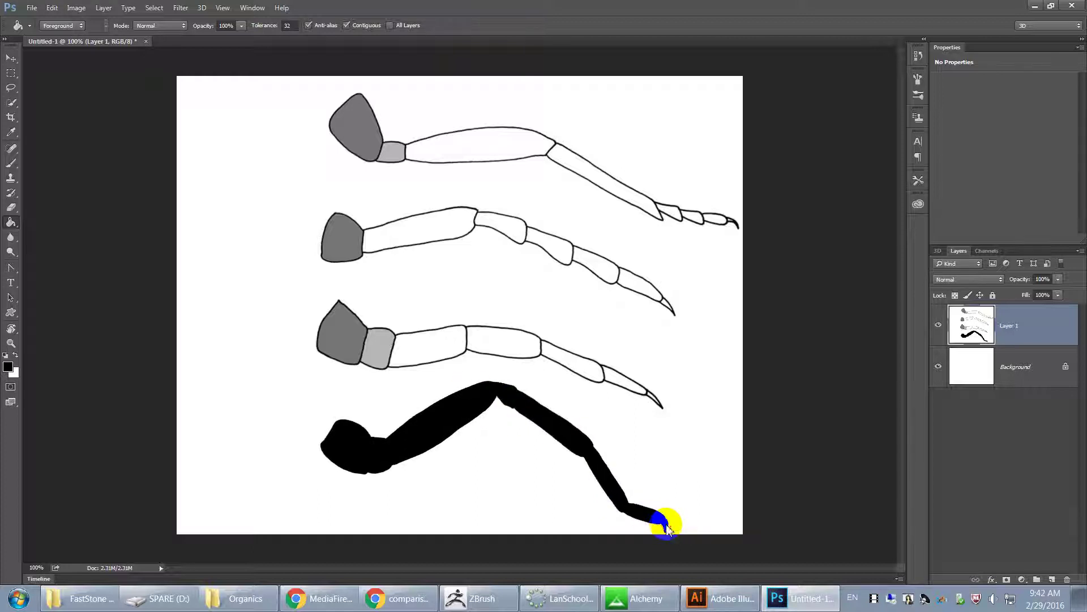
Fill the segments of the third leg from the top with black, up to the claw.
left_click(346, 338)
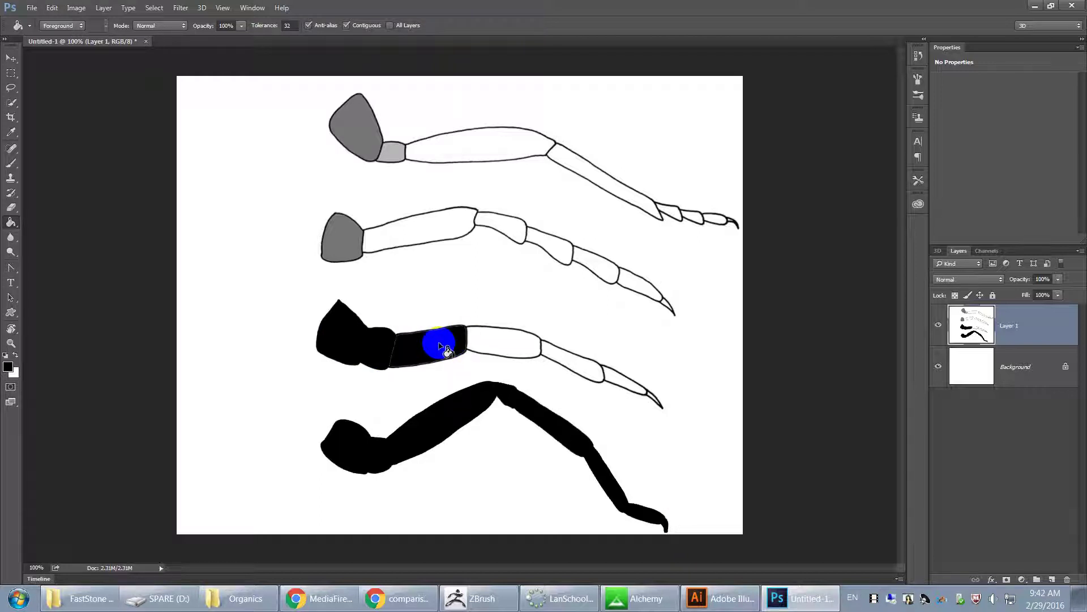
left_click(509, 341)
left_click(519, 346)
left_click(571, 360)
left_click(588, 370)
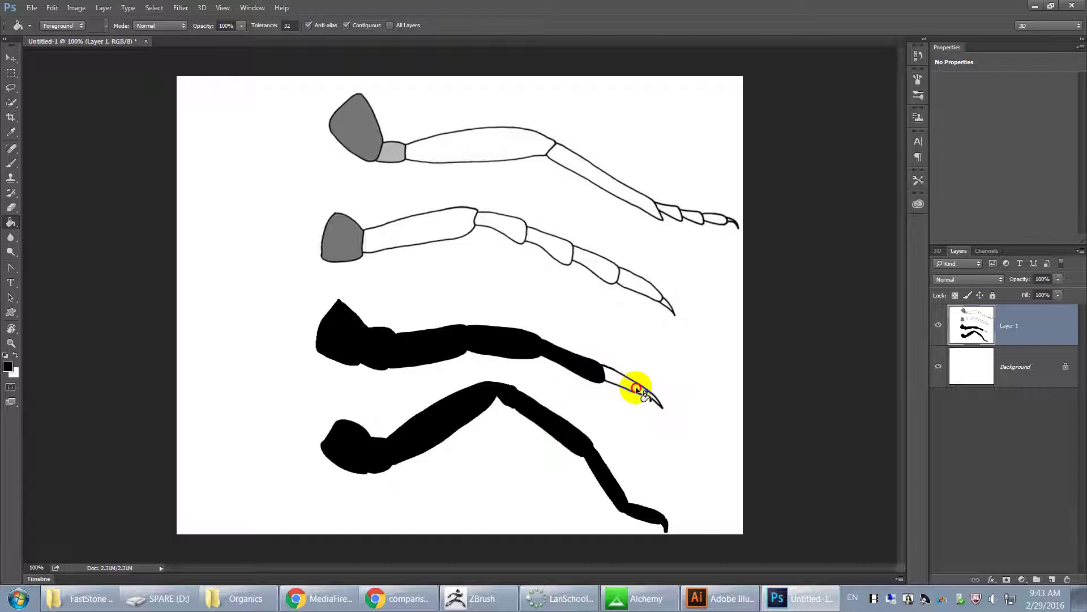
left_click(637, 391)
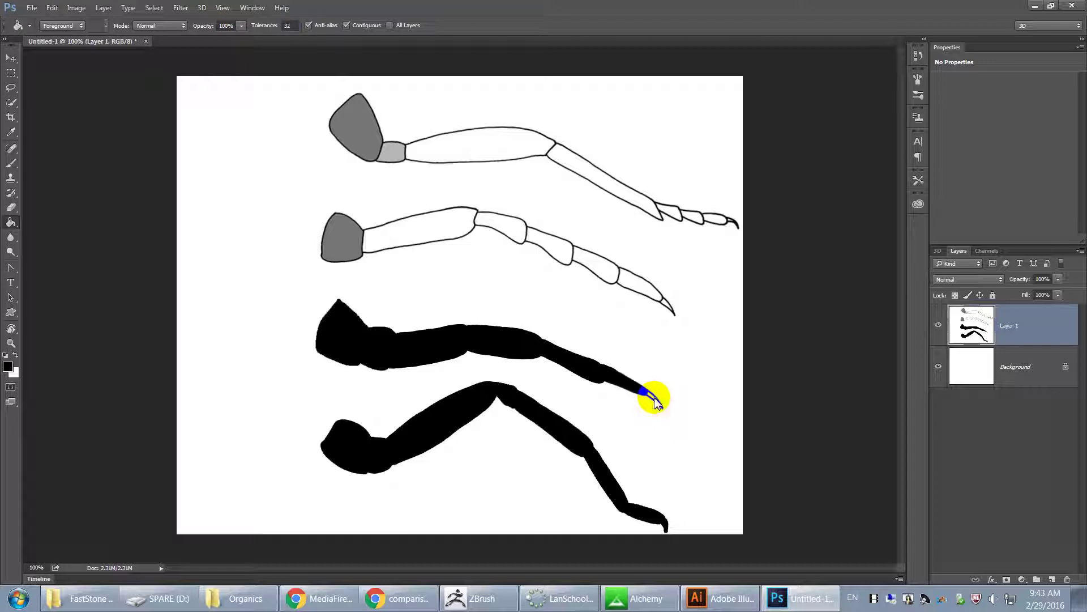
Fill the remaining white gaps in the third leg's claw with black.
left_click(653, 395)
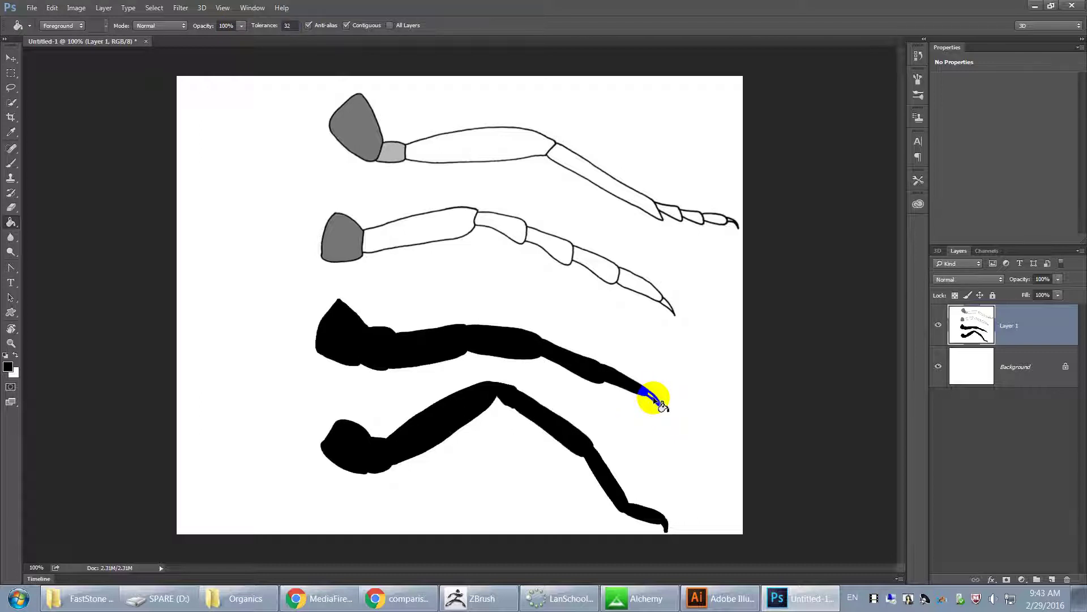
key("ctrl+z")
key("ctrl+z")
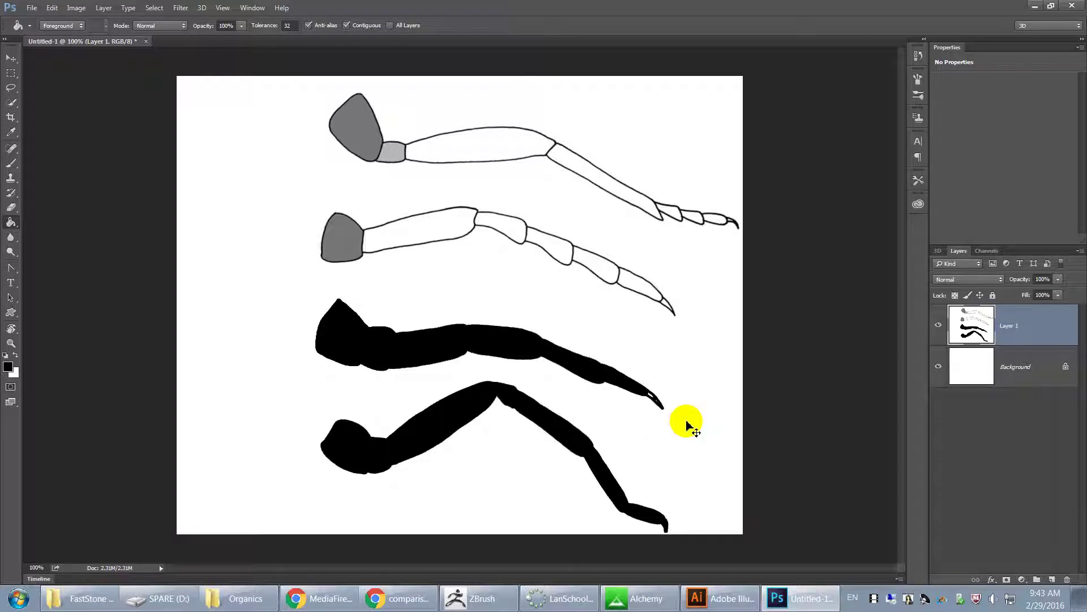
key("ctrl+plus")
key("ctrl+plus")
left_click_drag(681, 419, 287, 233)
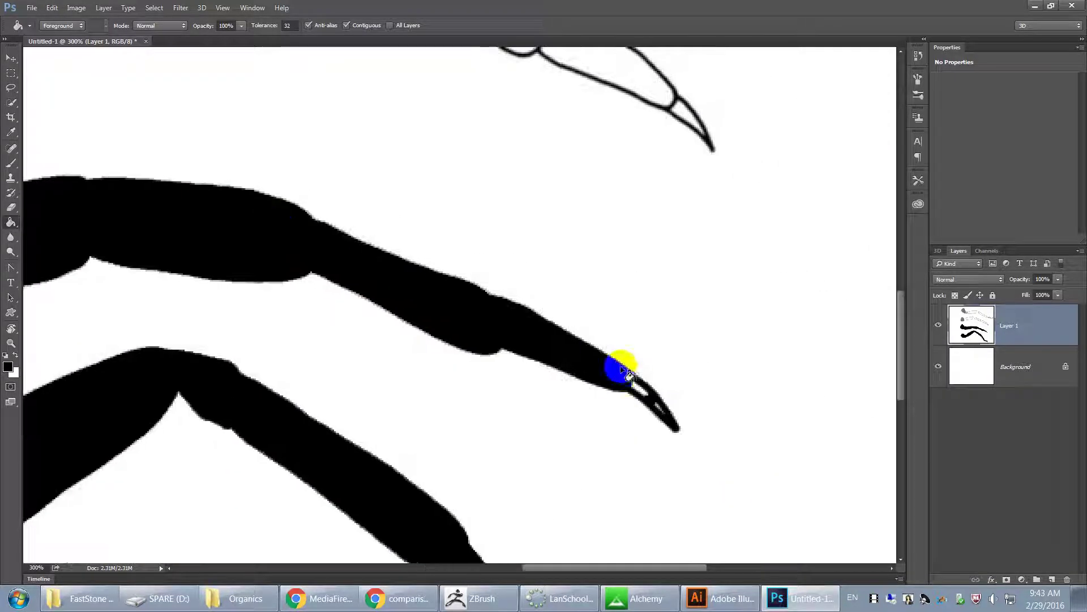
left_click(665, 417)
left_click(660, 409)
left_click(646, 396)
Fill the claw and the adjoining end segment of the second leg from the top with black.
left_click(691, 118)
left_click(702, 130)
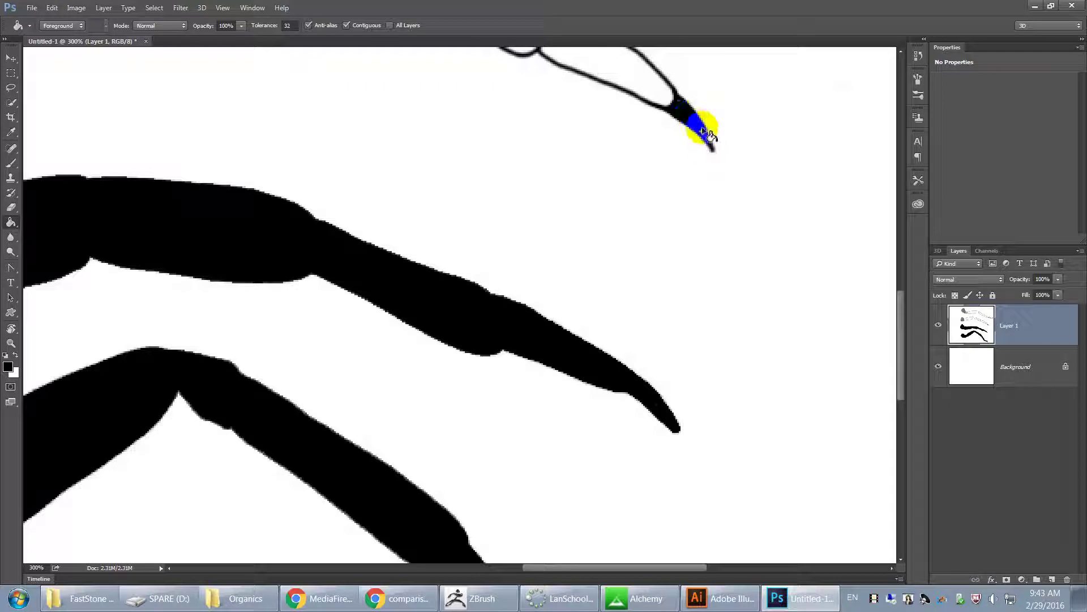
left_click(702, 132)
left_click(699, 124)
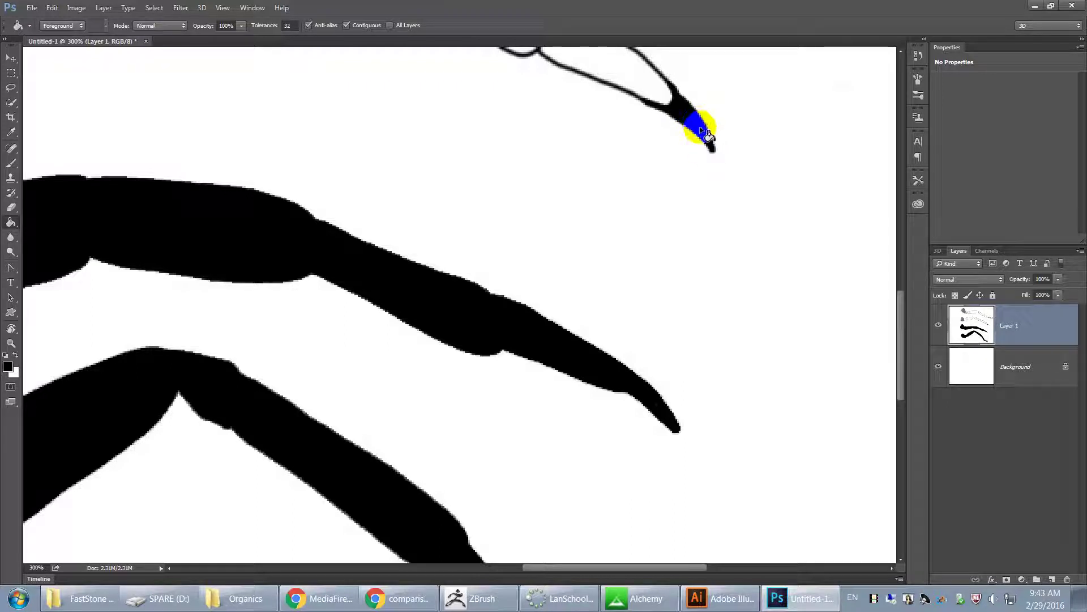
left_click(659, 95)
left_click_drag(559, 193, 627, 360)
left_click(685, 214)
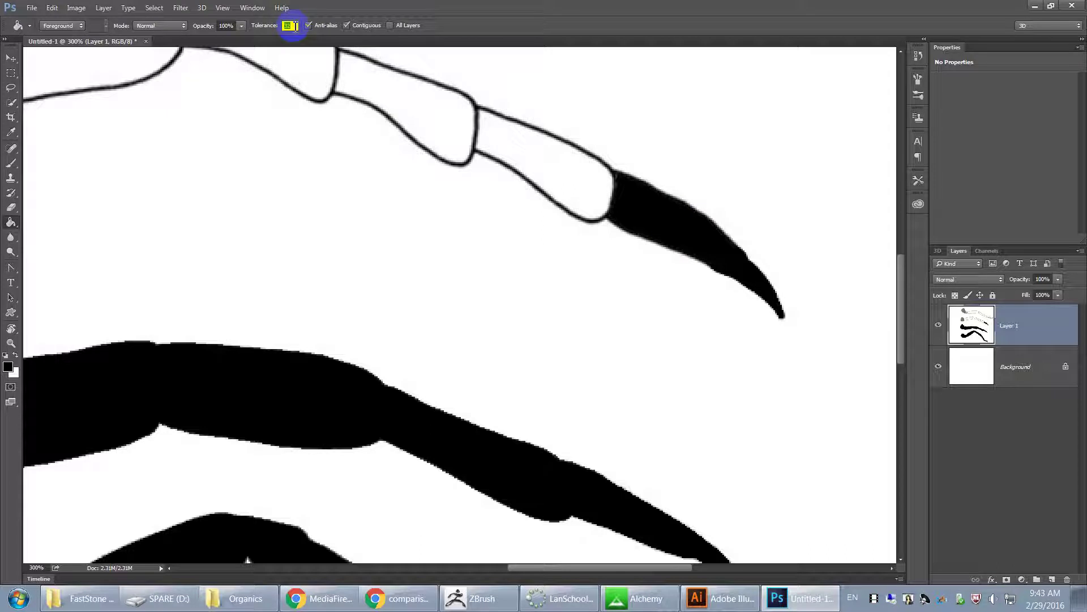
Set the Paint Bucket tolerance to 80 and fill the next two segments of the second leg with black.
left_click(521, 156)
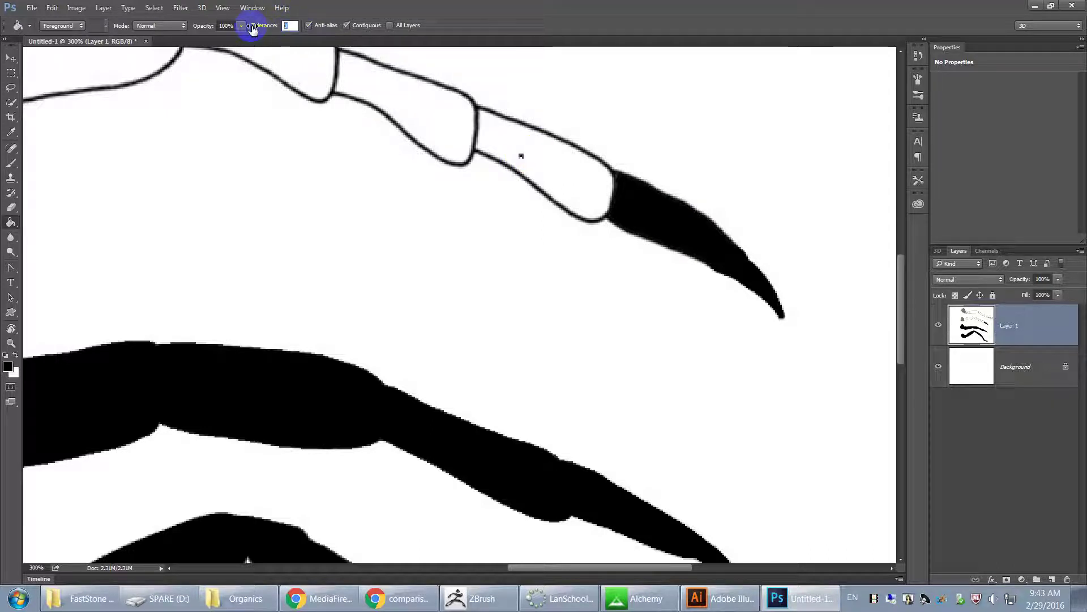
left_click(573, 162)
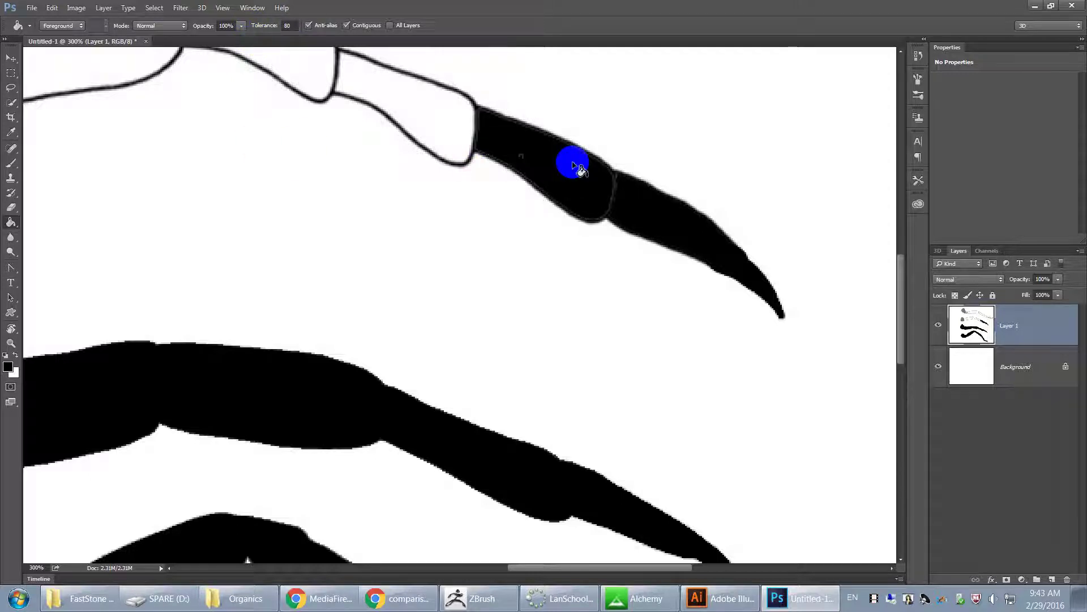
left_click(426, 100)
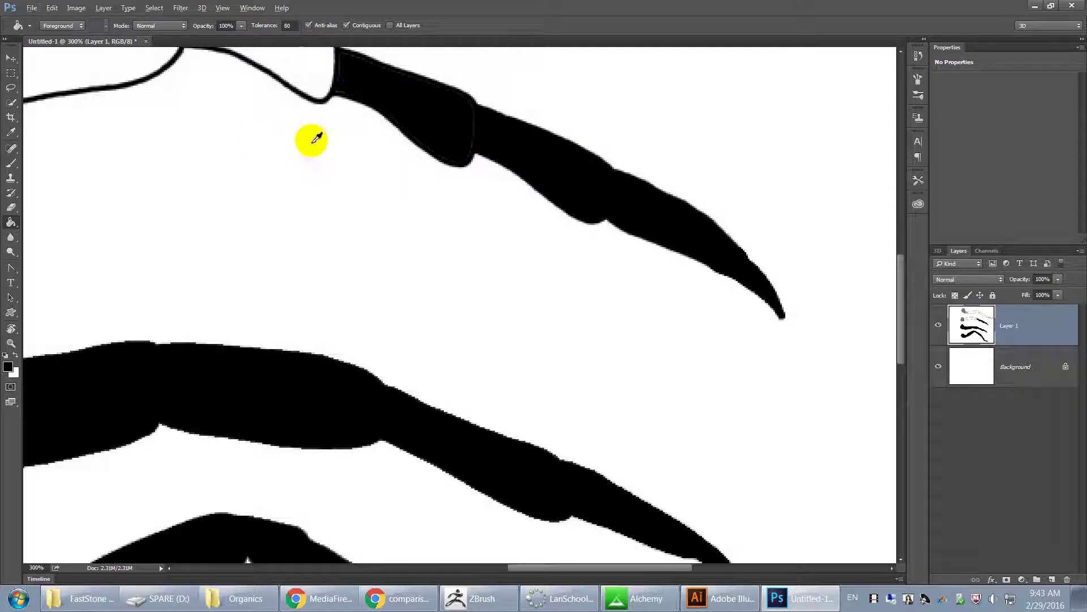
left_click(362, 94)
left_click(666, 439, "alt")
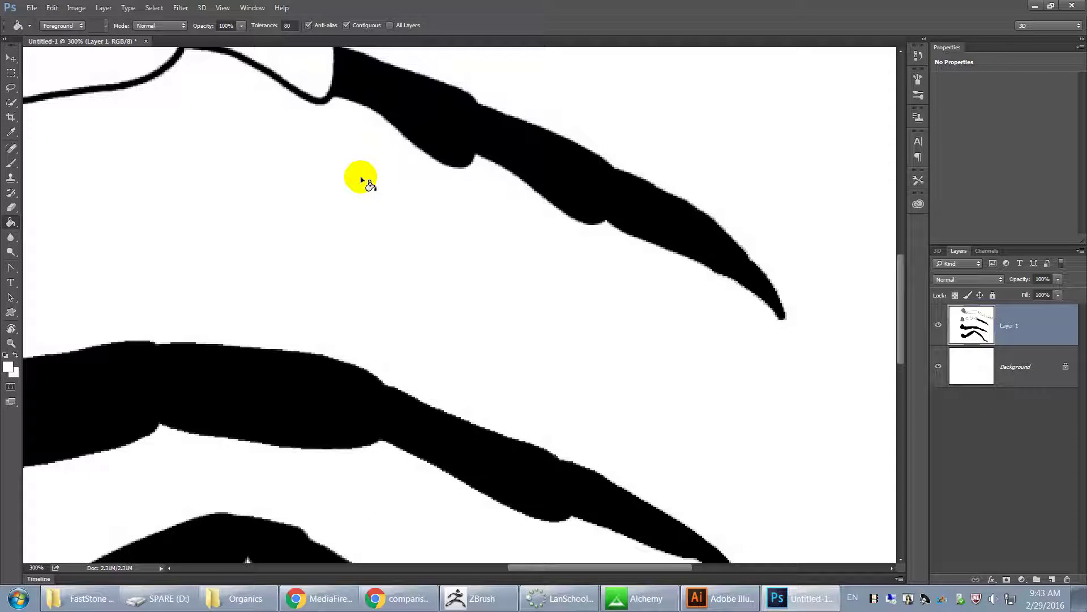
Fill the remaining segments of the second leg with black, including its grey base.
key("ctrl+minus")
key("ctrl+minus")
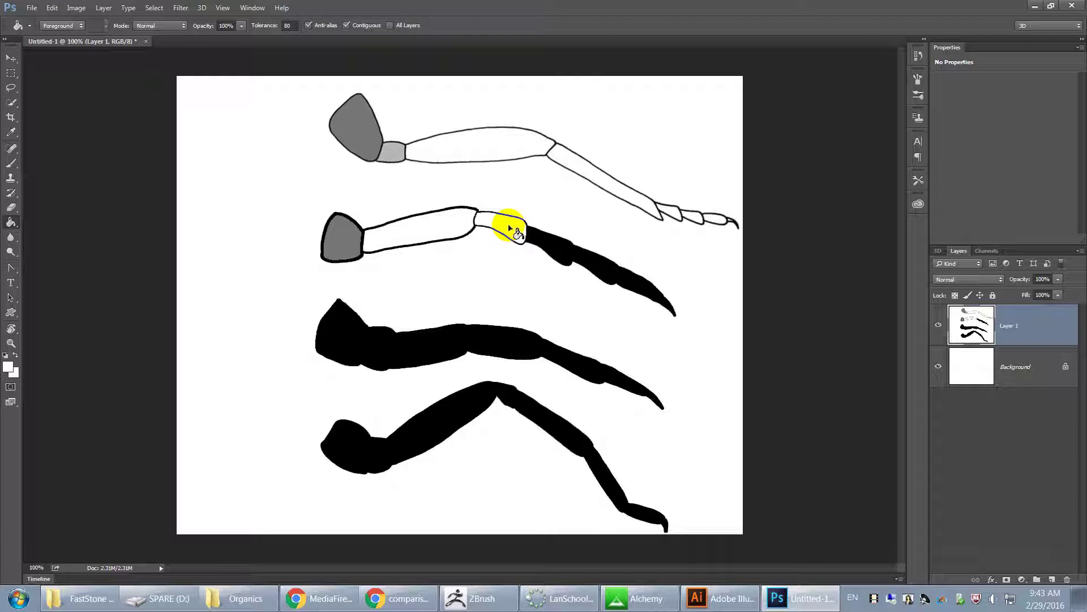
left_click(512, 233)
left_click(484, 221)
left_click(388, 239)
left_click(357, 240)
left_click(416, 237)
Fill all segments of the topmost leg with black, from the grey base to the small claw segments.
left_click(438, 145)
left_click(371, 151)
left_click(394, 150)
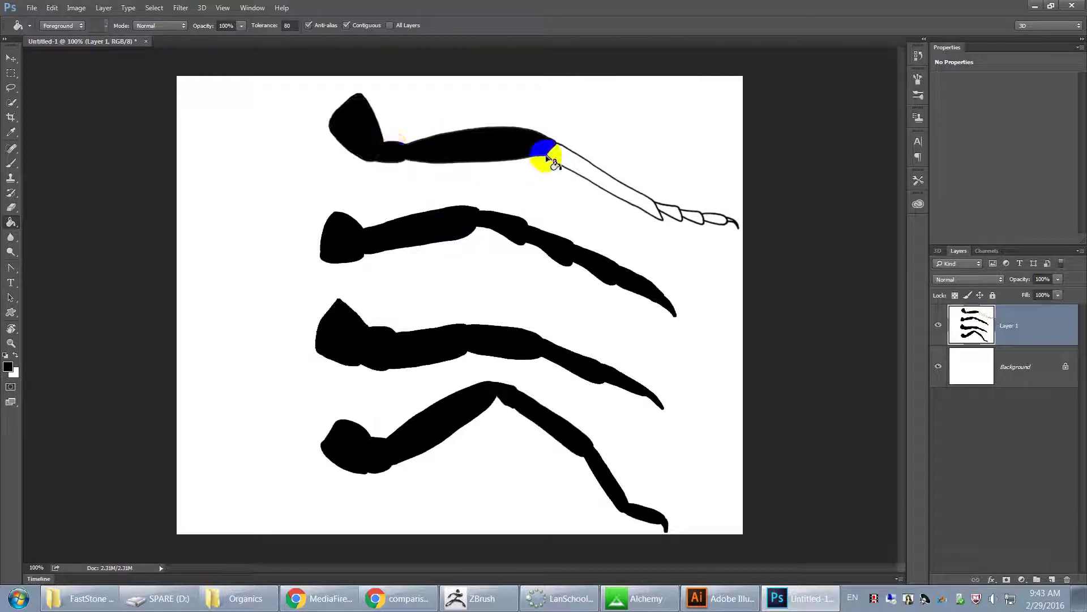
left_click(573, 162)
left_click(672, 213)
left_click(696, 220)
left_click(714, 220)
left_click(730, 221)
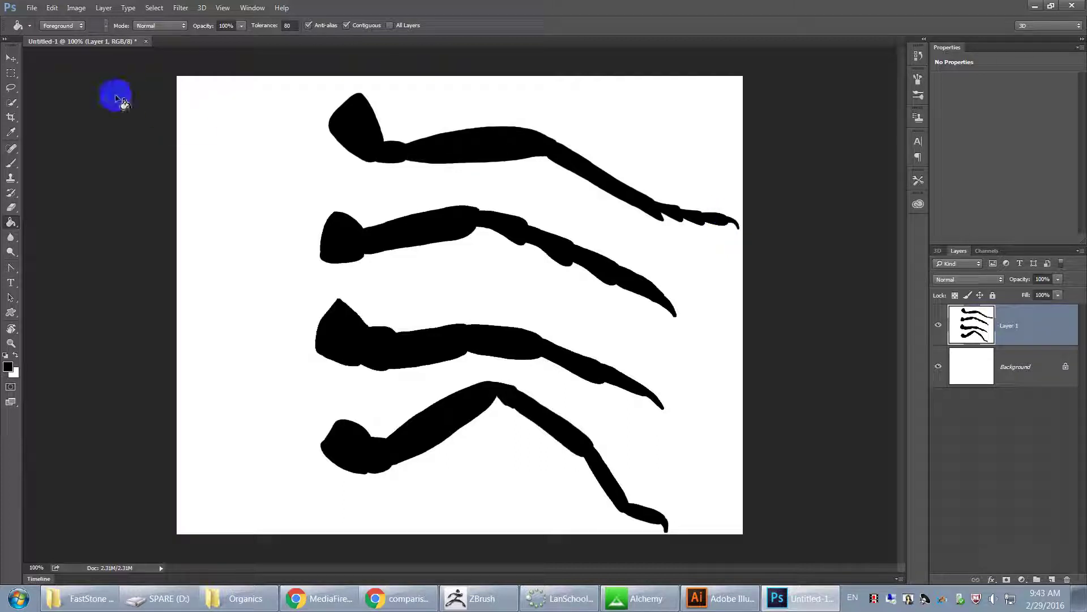
Save the leg silhouettes to the desktop as the JPEG "Untitled-1 copy.jpg", raising the quality toward the largest file size.
key("ctrl+shift+s")
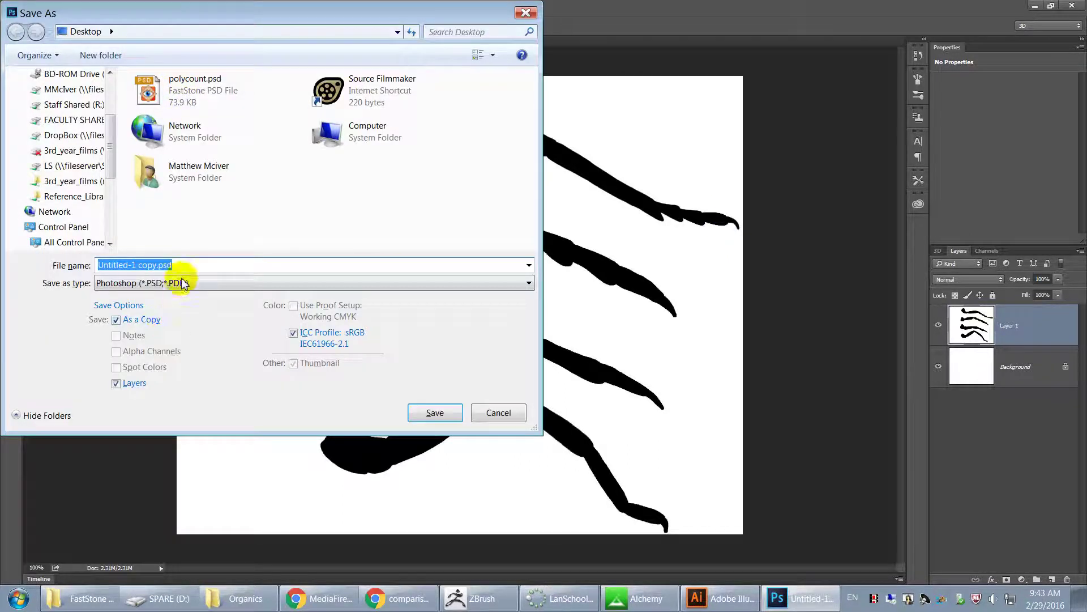
left_click(175, 283)
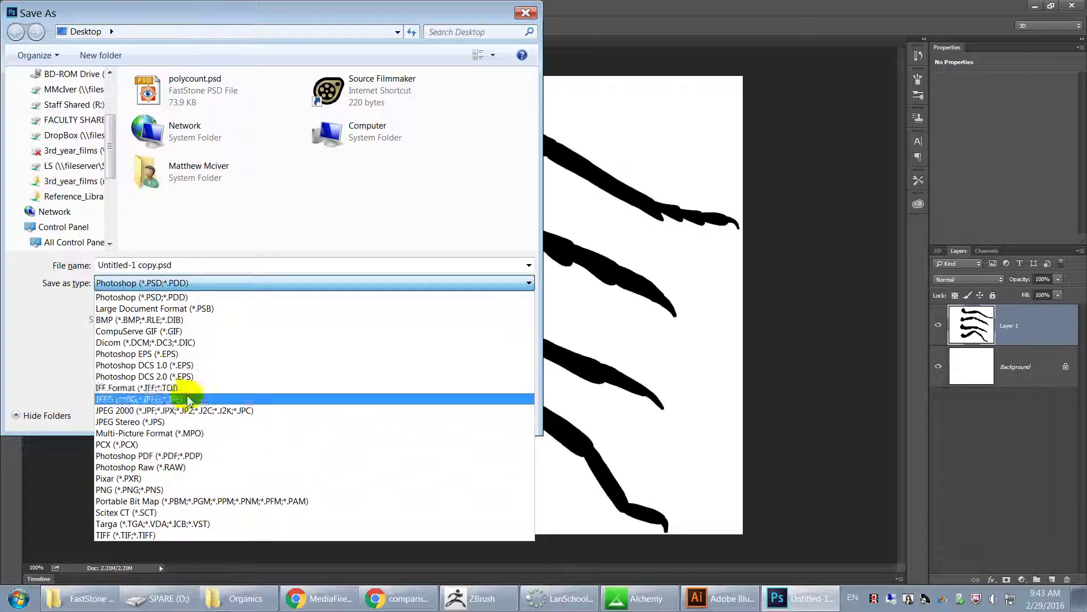
left_click(188, 398)
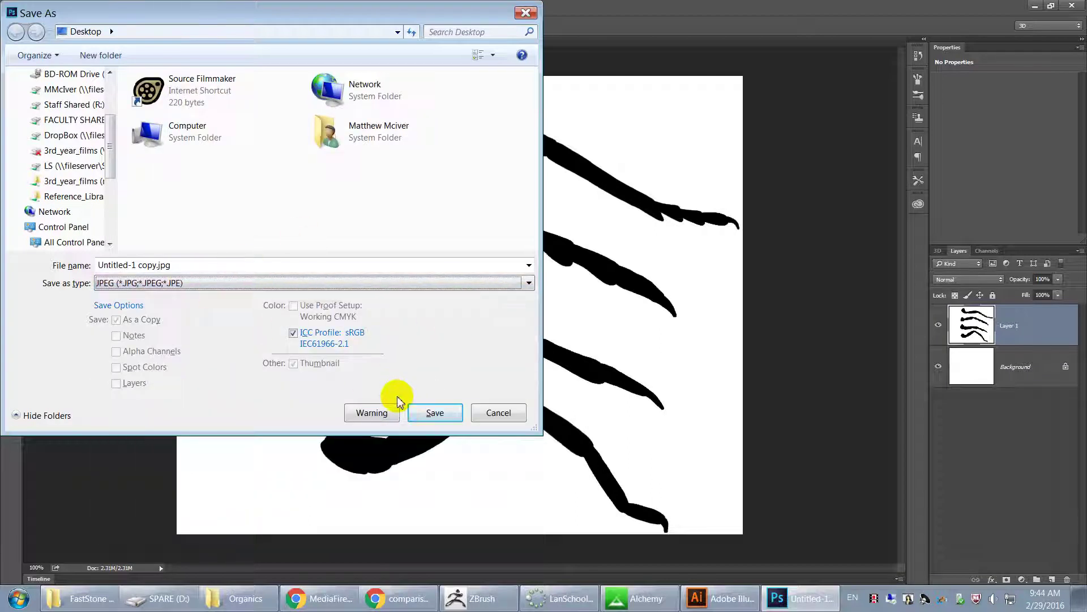
left_click(419, 412)
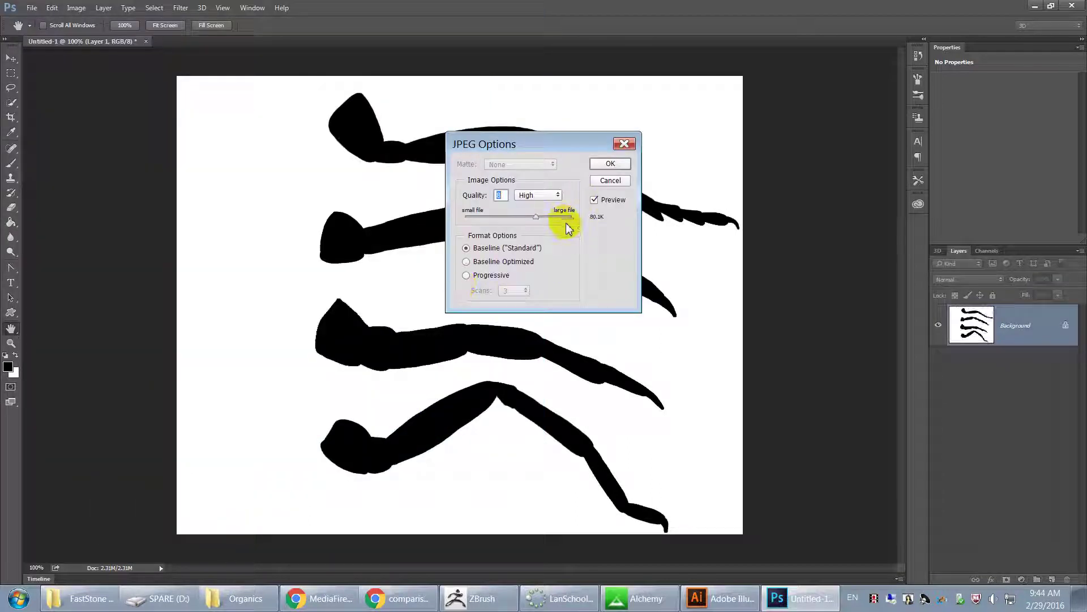
left_click_drag(564, 218, 585, 216)
left_click(607, 162)
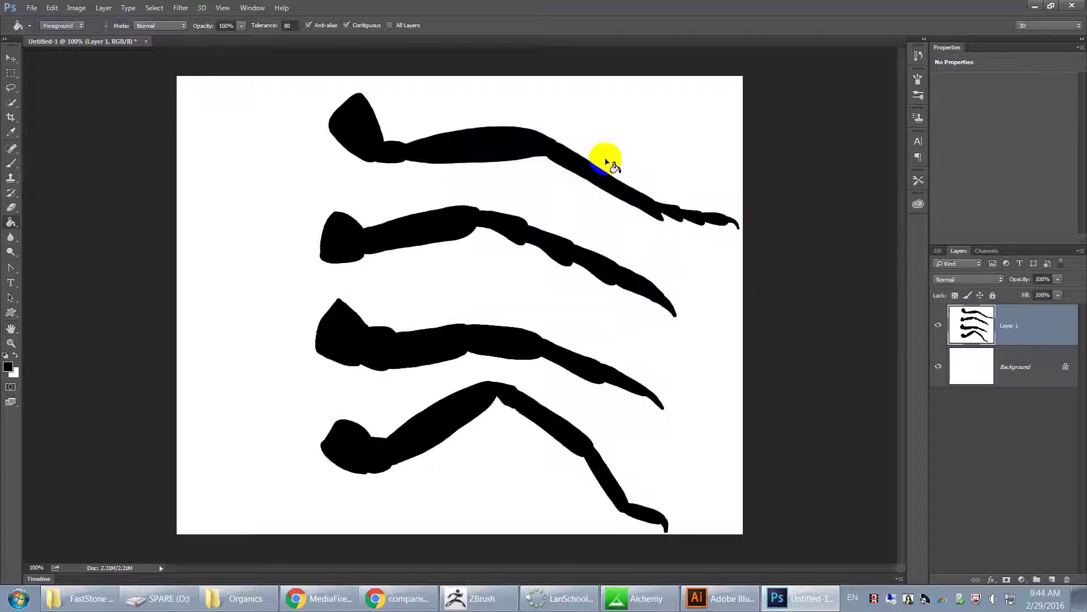
Switch to Illustrator and create a new Letter-size print document of 612 by 792 pt.
left_click(769, 602)
left_click(726, 603)
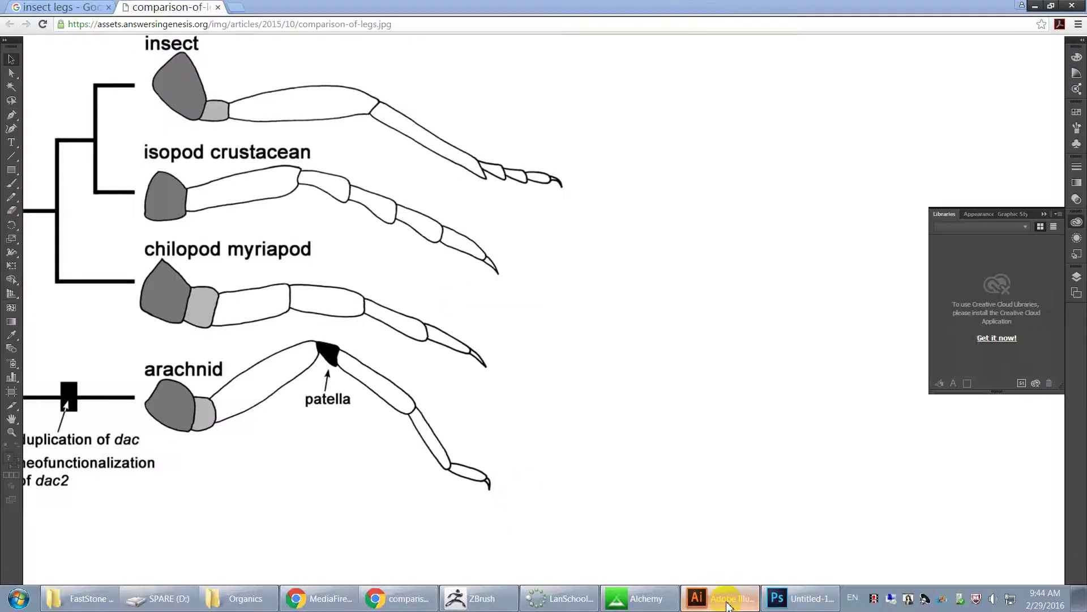
left_click(38, 8)
left_click(51, 24)
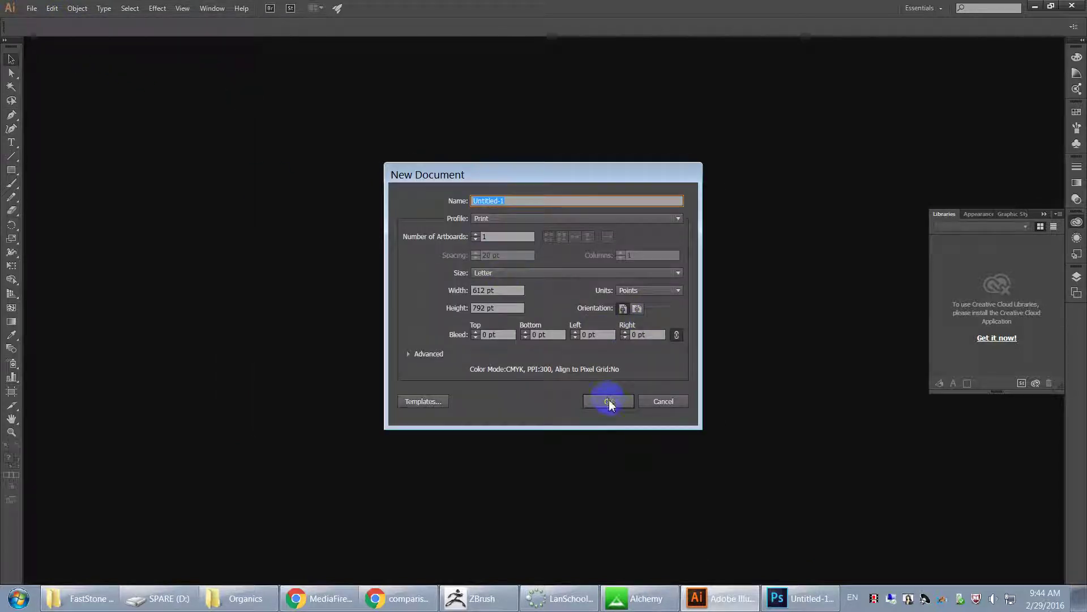
left_click(635, 275)
left_click(635, 274)
left_click(623, 396)
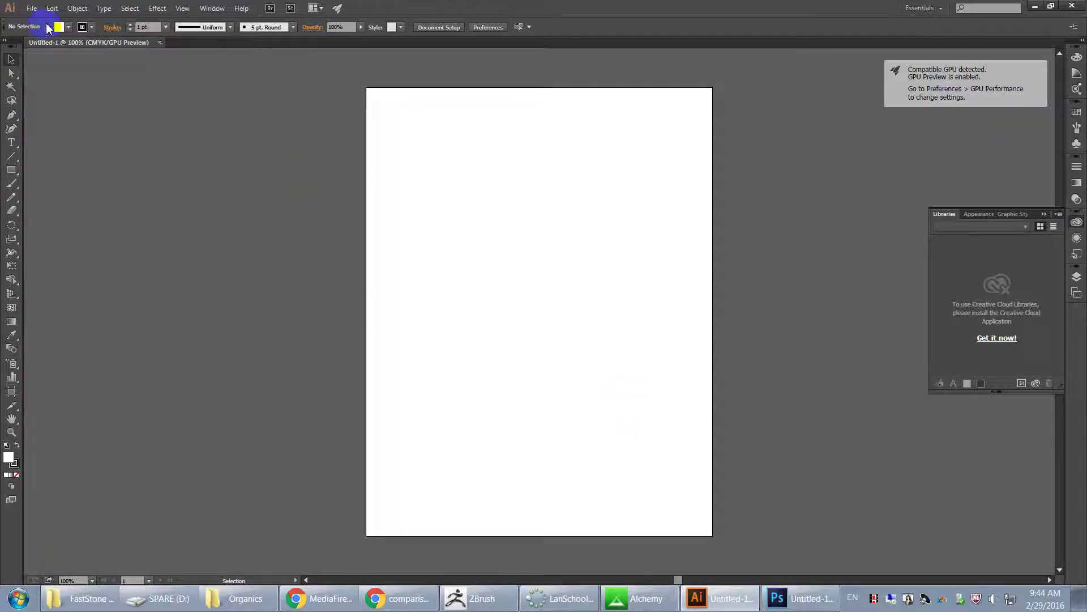
Place the "Untitled-1 copy.jpg" image from the desktop into the document.
left_click(45, 8)
mouse_move(32, 7)
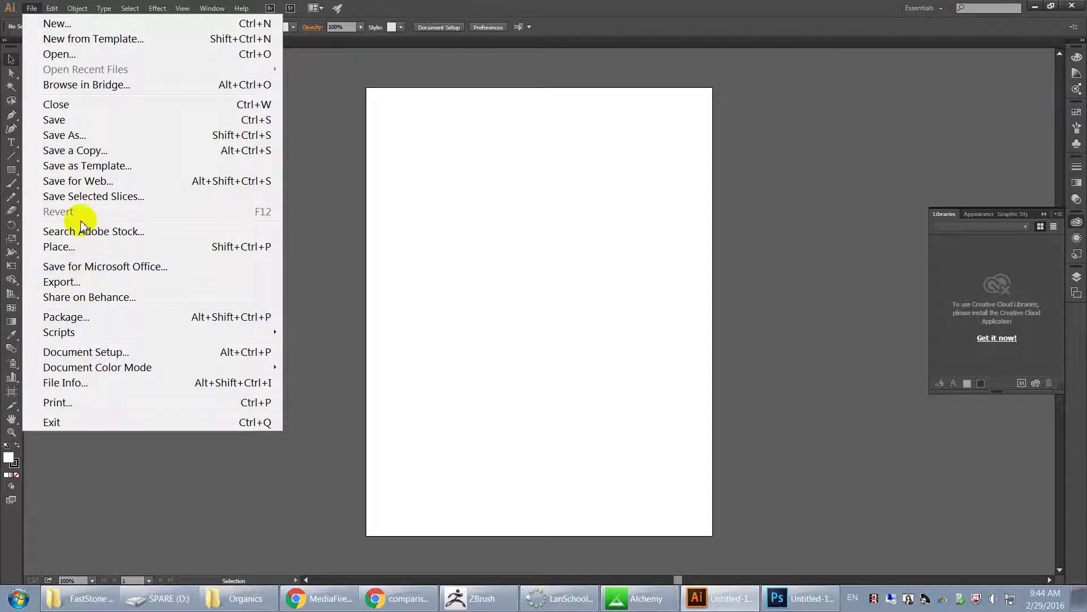
left_click(79, 249)
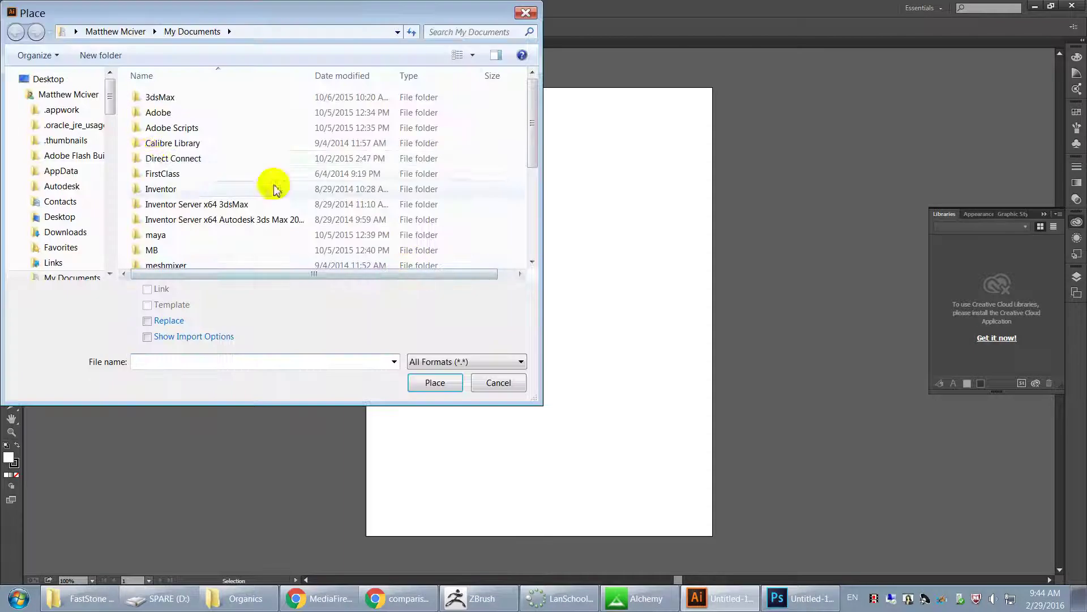
left_click(69, 79)
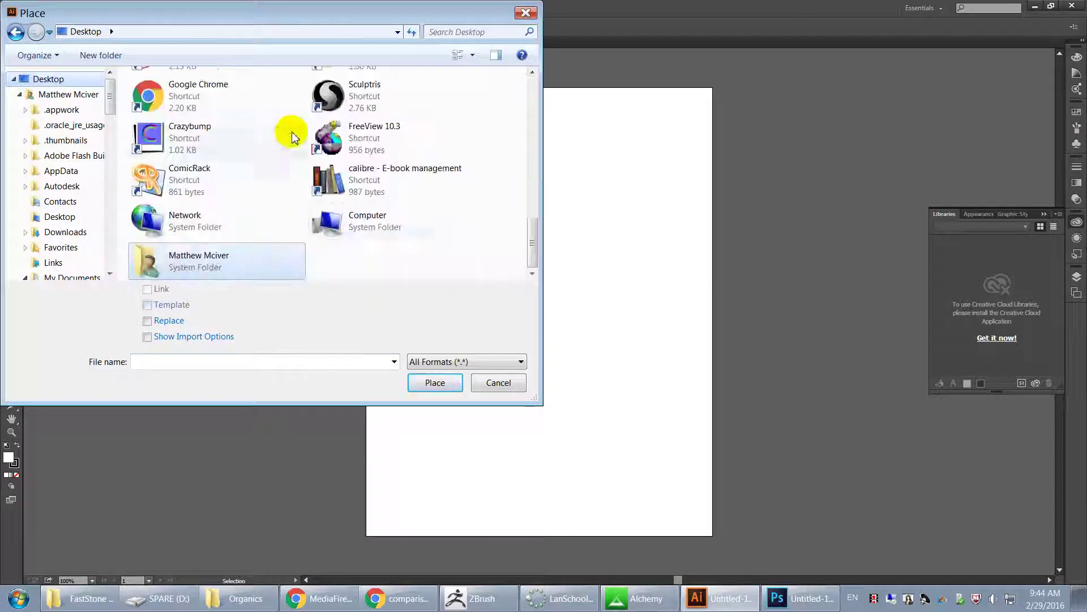
left_click_drag(533, 245, 533, 103)
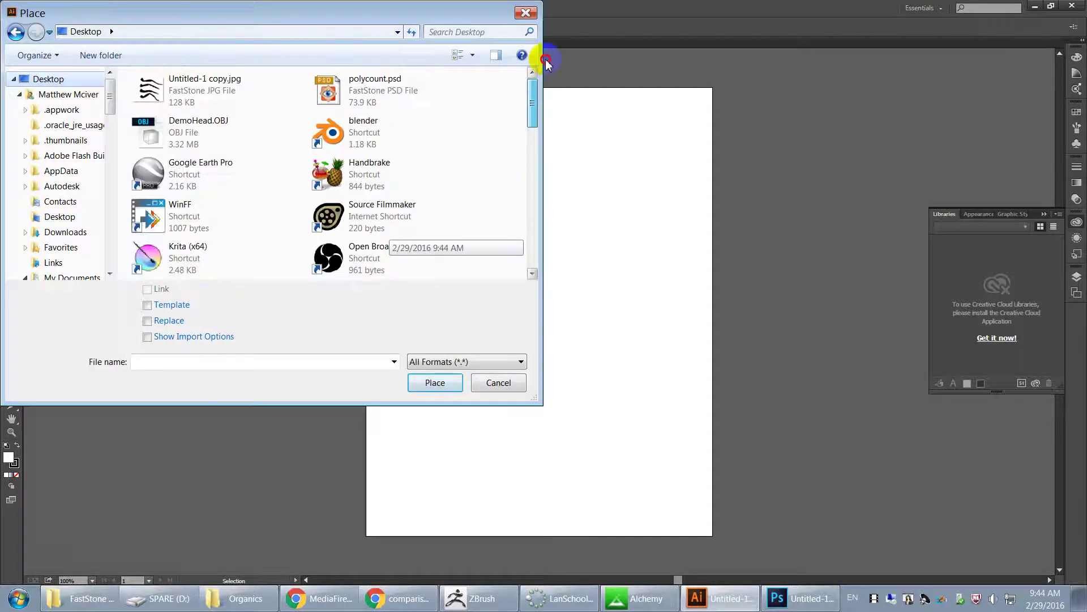
left_click(219, 88)
left_click(440, 388)
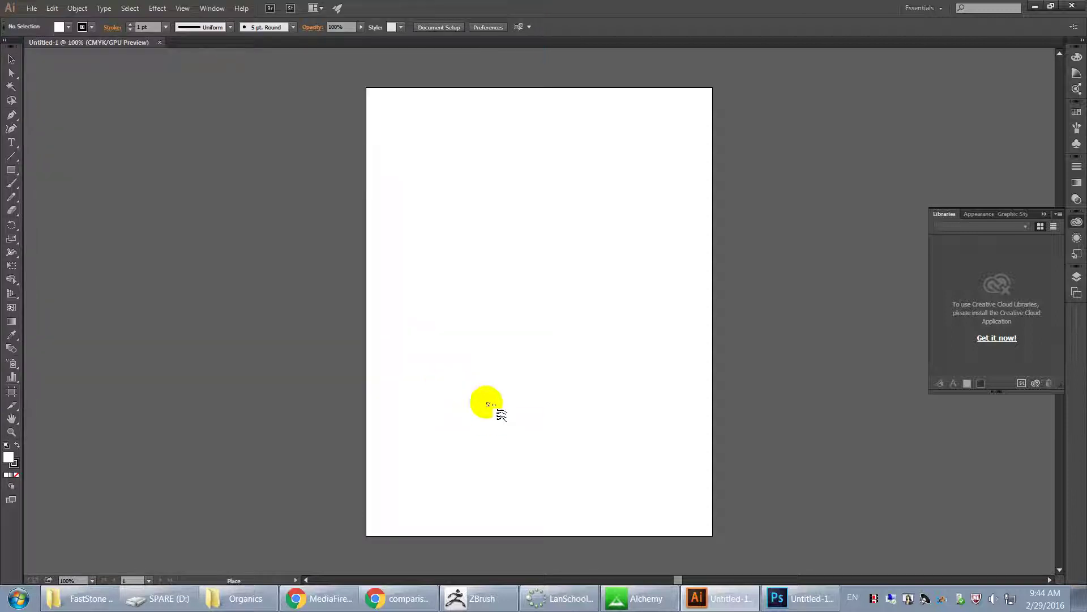
left_click(458, 256)
Scale the placed leg image to about 619 by 501 pt and center it on the artboard.
left_click_drag(612, 363, 463, 206)
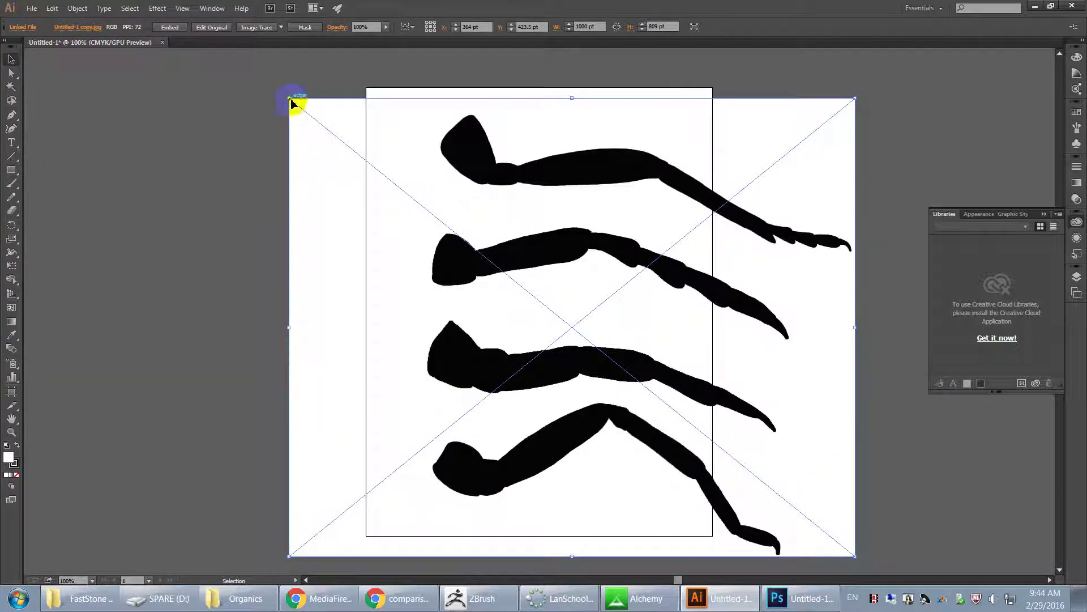
left_click_drag(290, 97, 388, 182)
left_click_drag(609, 310, 576, 289)
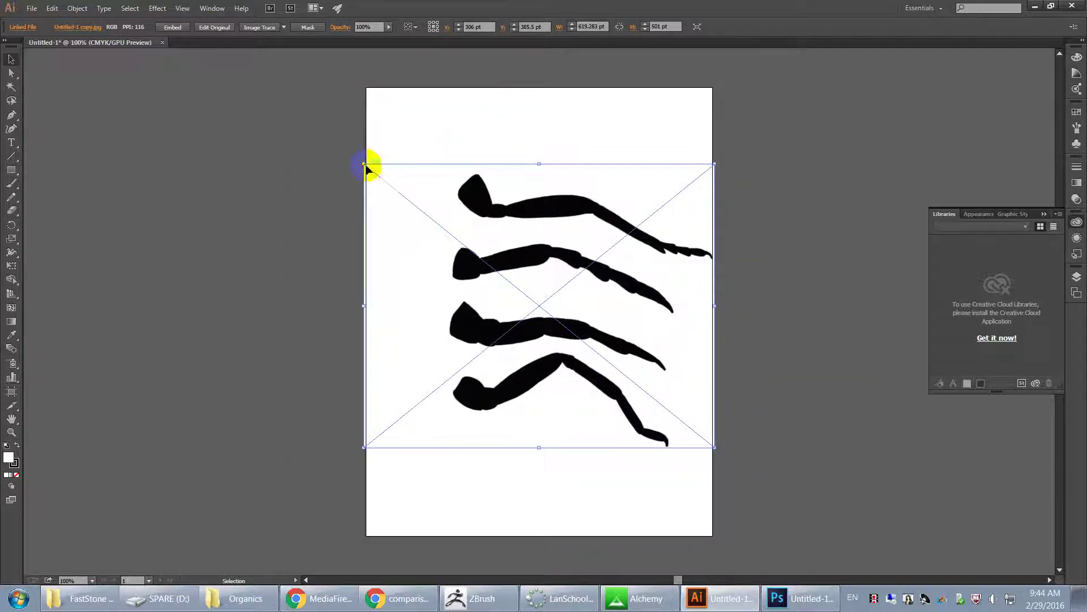
Scale the placed leg image to about 550 by 445 pt and reposition it within the artboard.
mouse_move(371, 166)
left_mouse_down()
mouse_move(398, 187)
mouse_move(383, 180)
left_mouse_up()
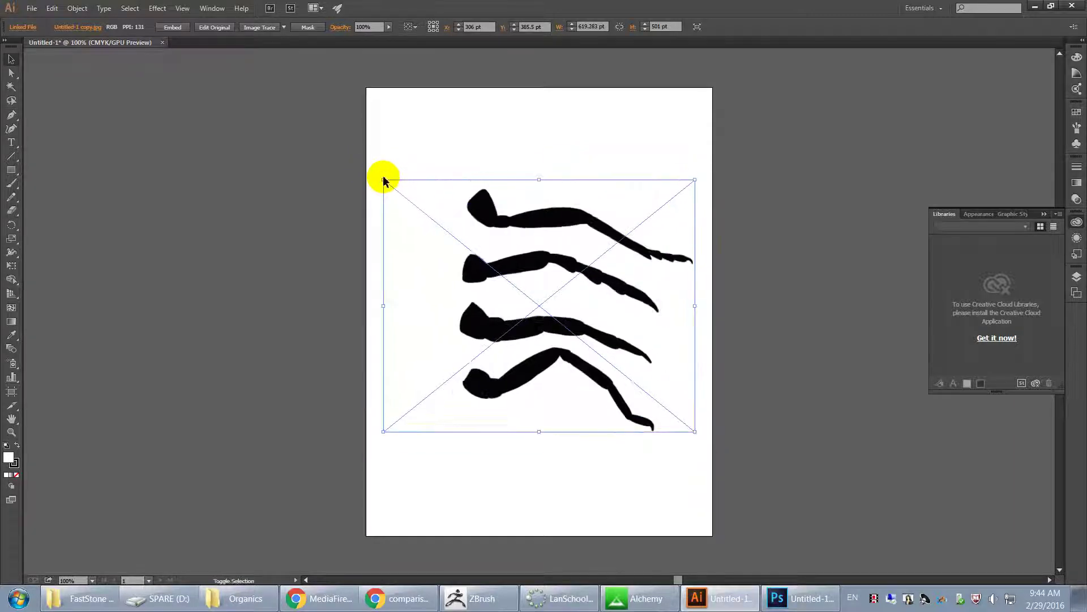
key("Return")
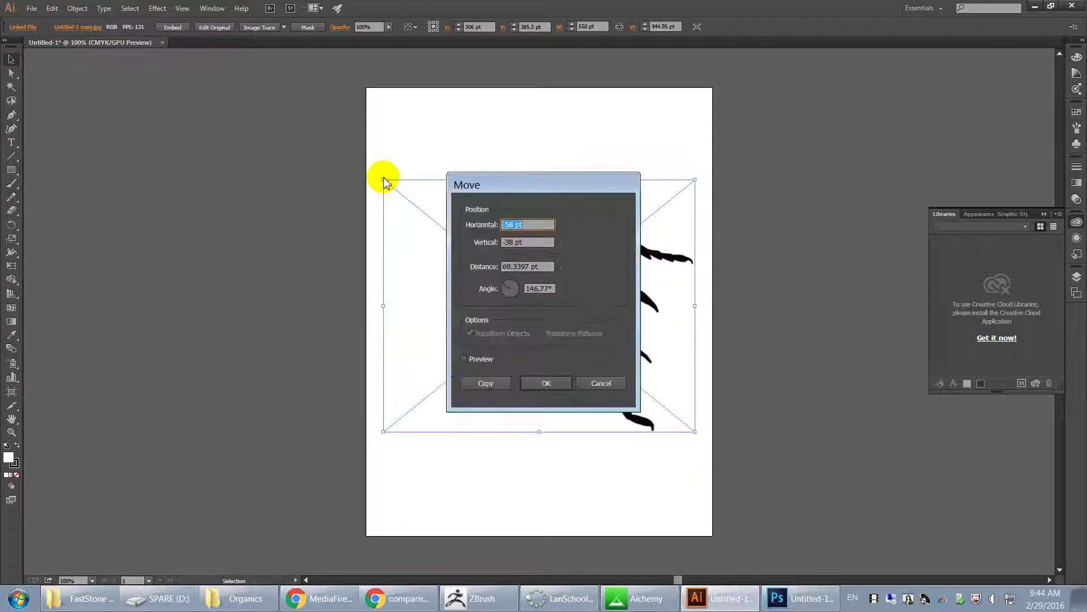
left_click(540, 382)
left_click_drag(505, 261, 545, 284)
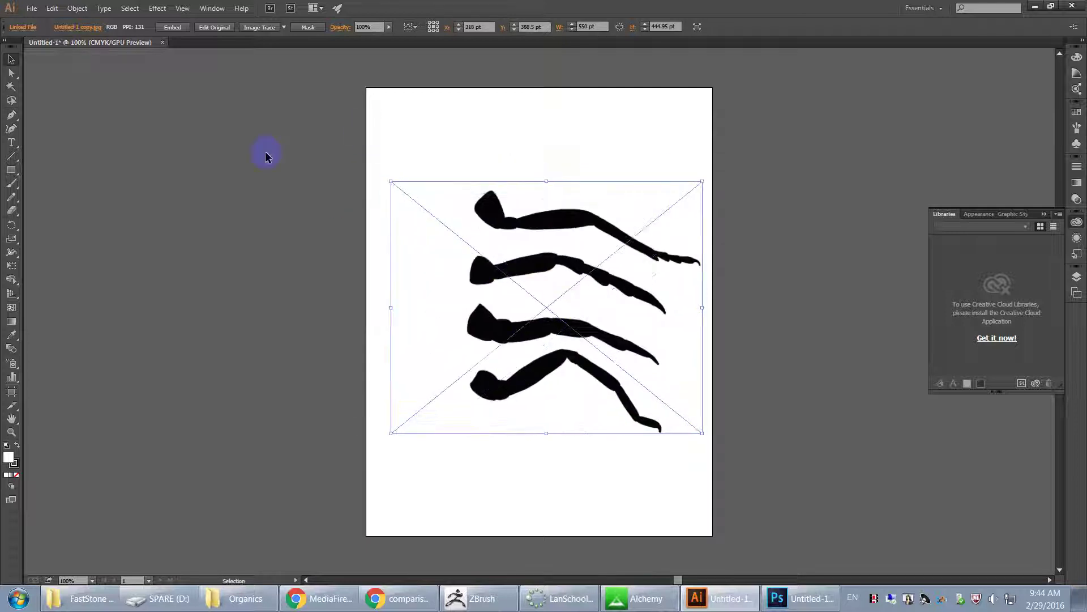
left_click(313, 213)
left_click(485, 242)
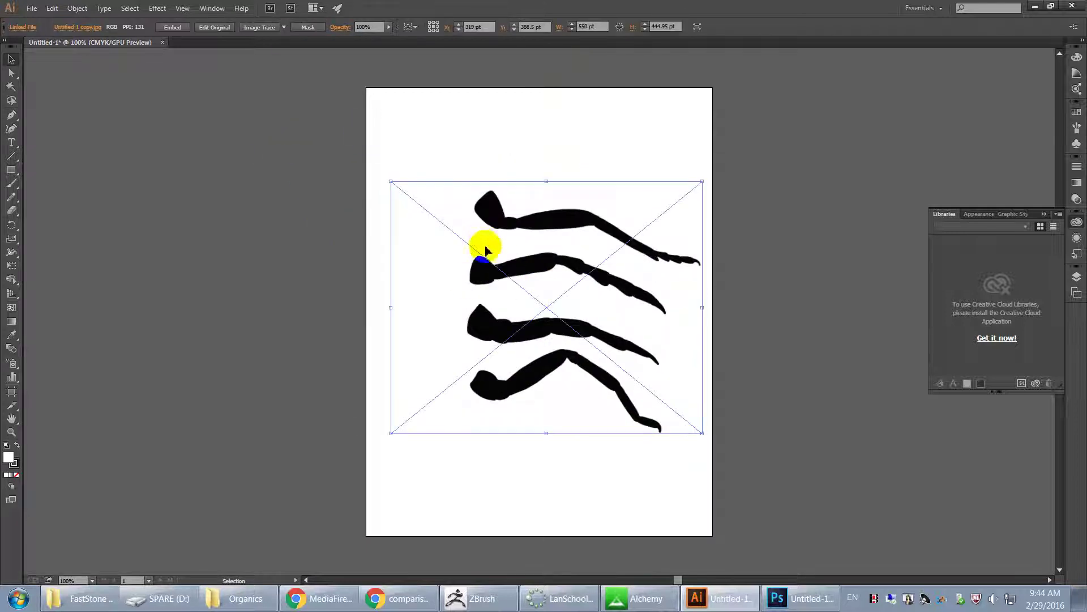
Select the linked leg image inside Layer 1 and convert it with Image Trace.
left_click(1077, 277)
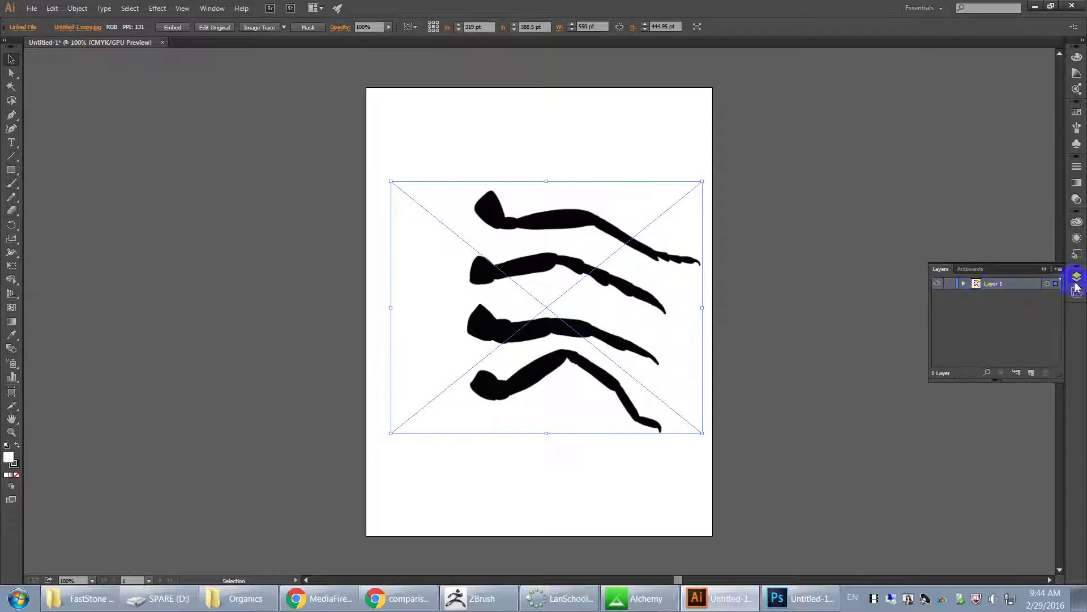
left_click(963, 283)
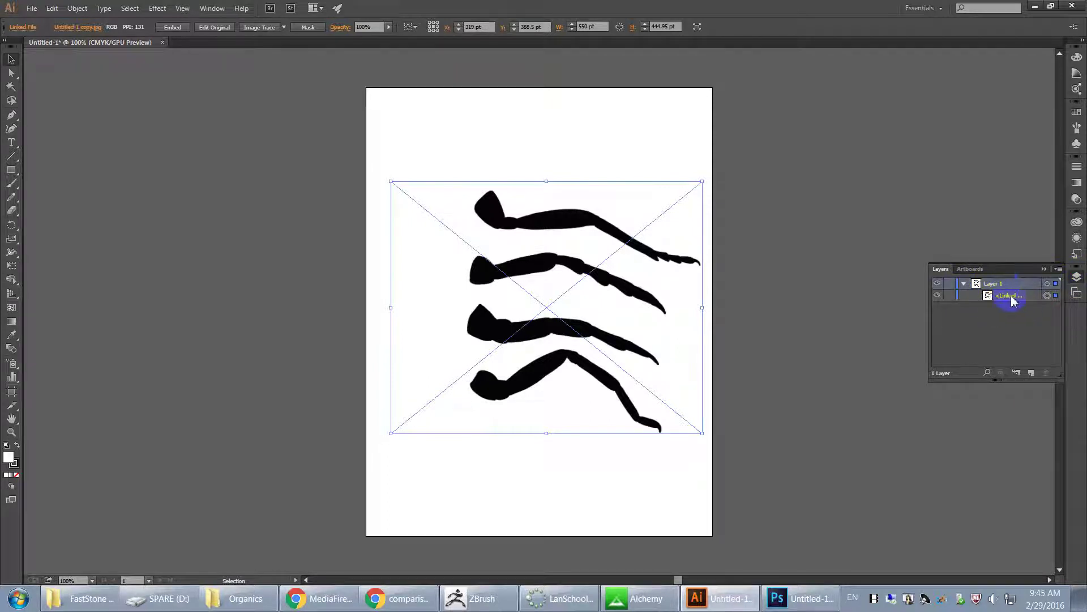
left_click(1010, 297)
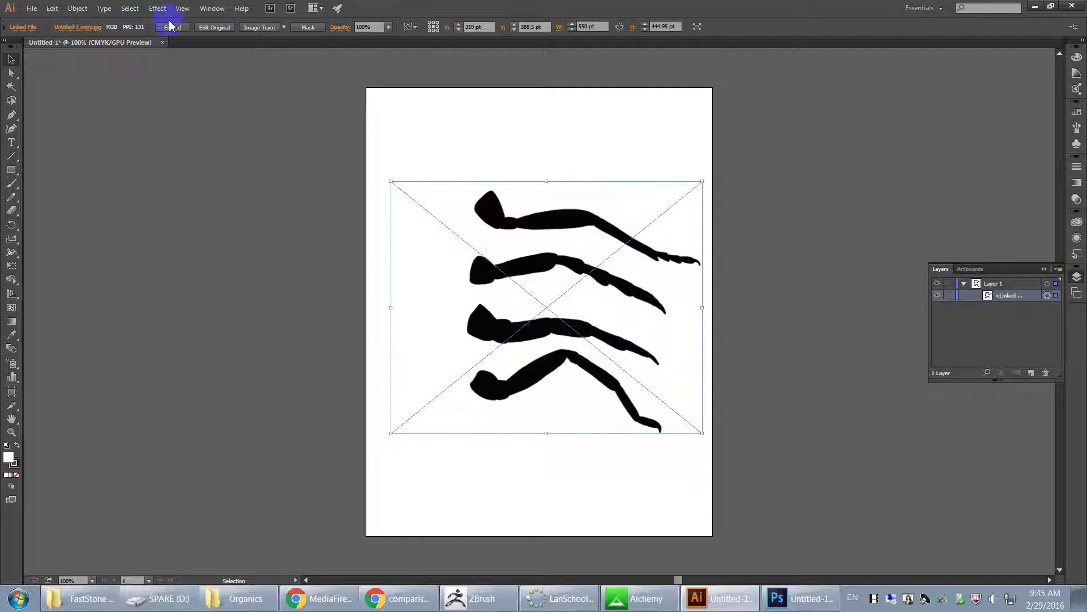
left_click(81, 13)
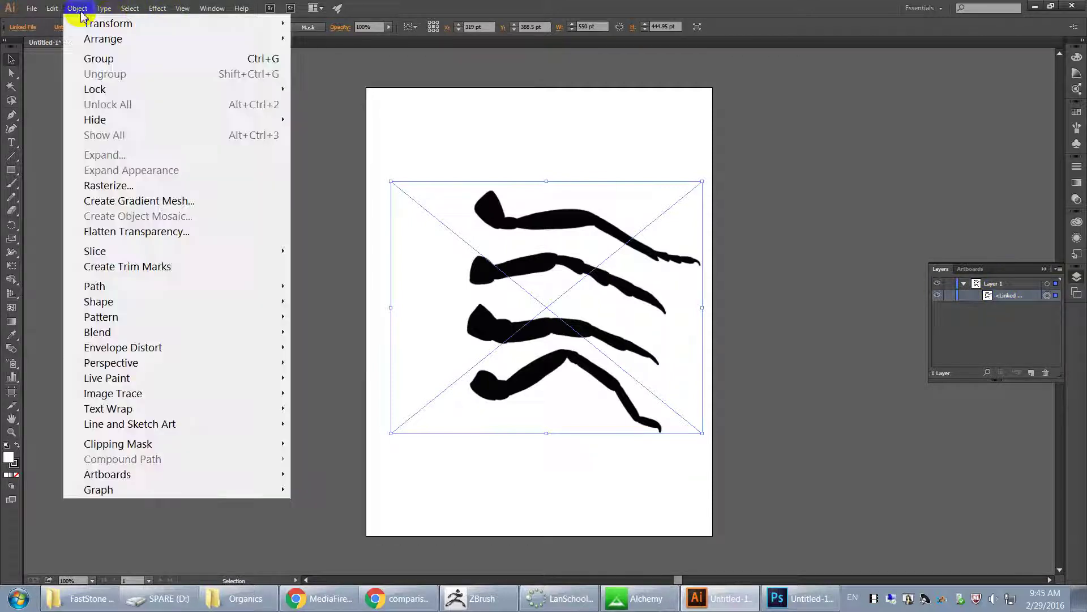
mouse_move(169, 397)
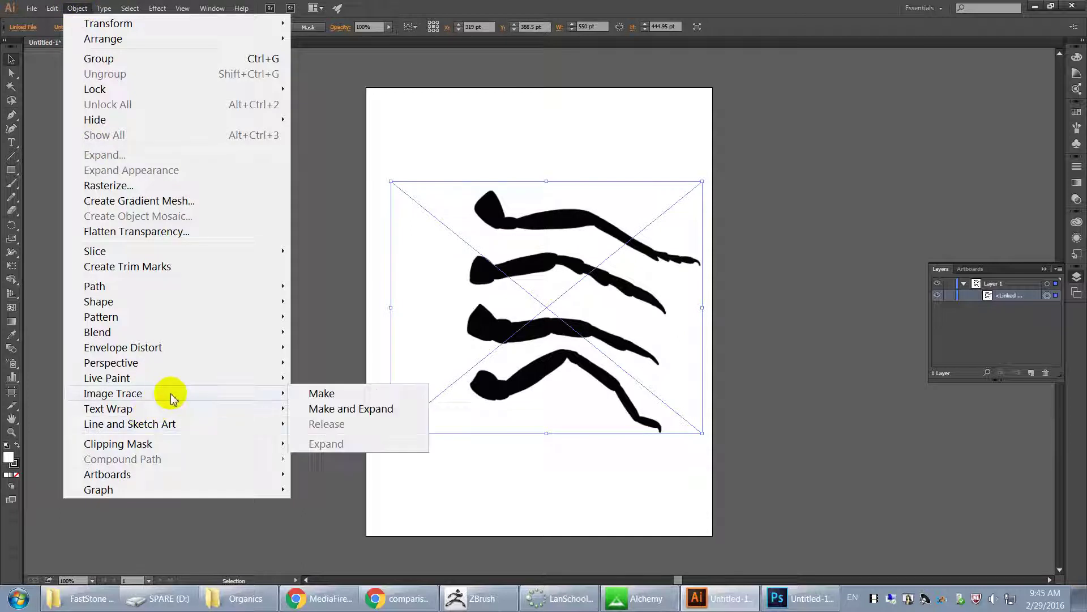
left_click(317, 396)
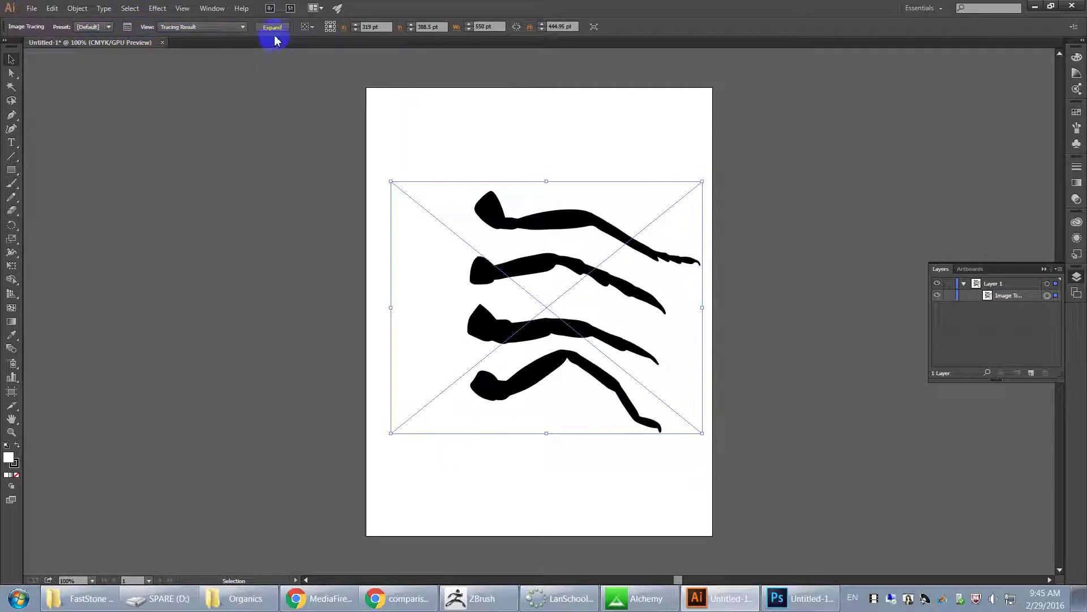
Keep the Tracing Result view and expand the traced legs into editable paths.
left_click(173, 27)
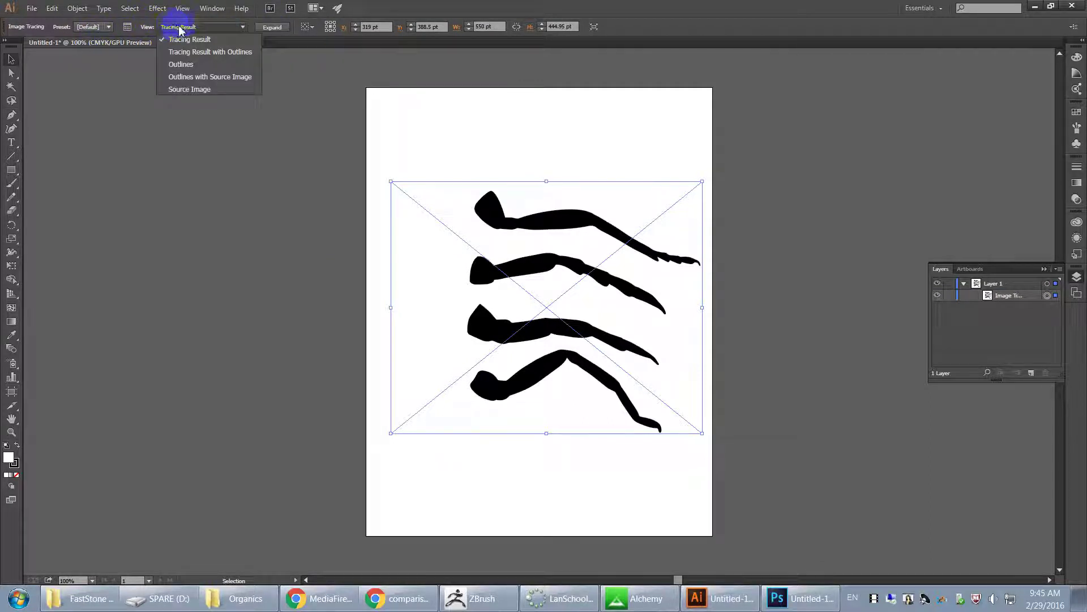
left_click(194, 39)
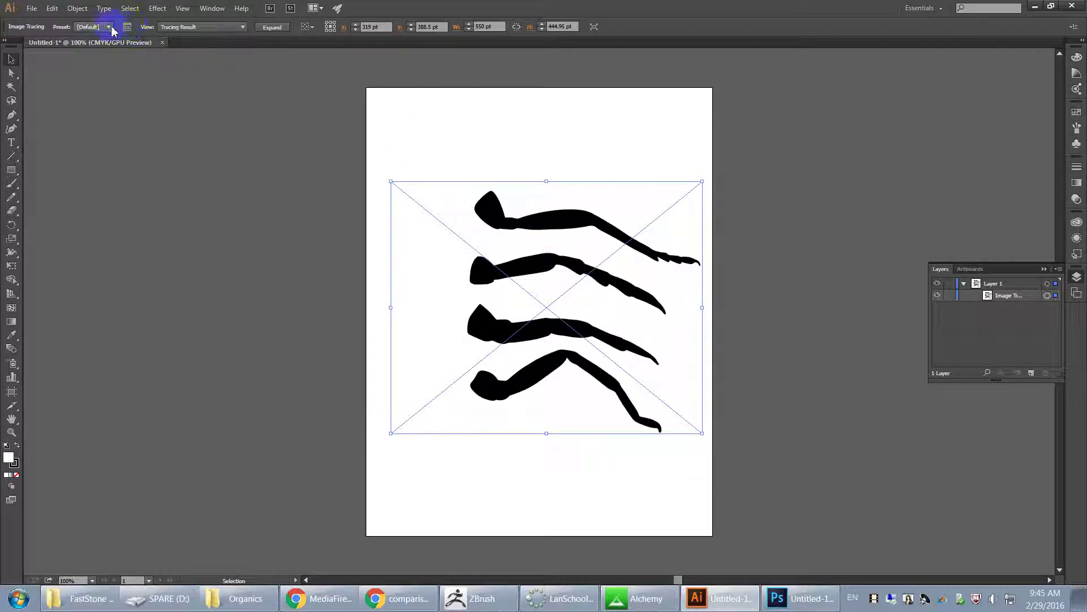
left_click(274, 28)
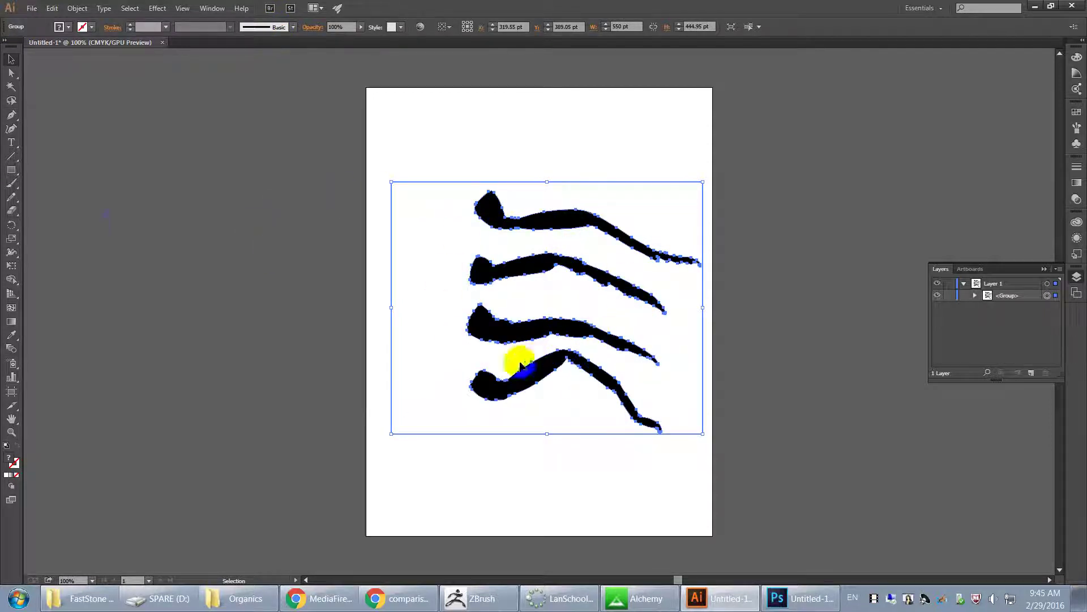
Move the expanded leg group to a horizontal position of 306 pt and reveal the group's individual paths in Layer 1.
left_click(13, 75)
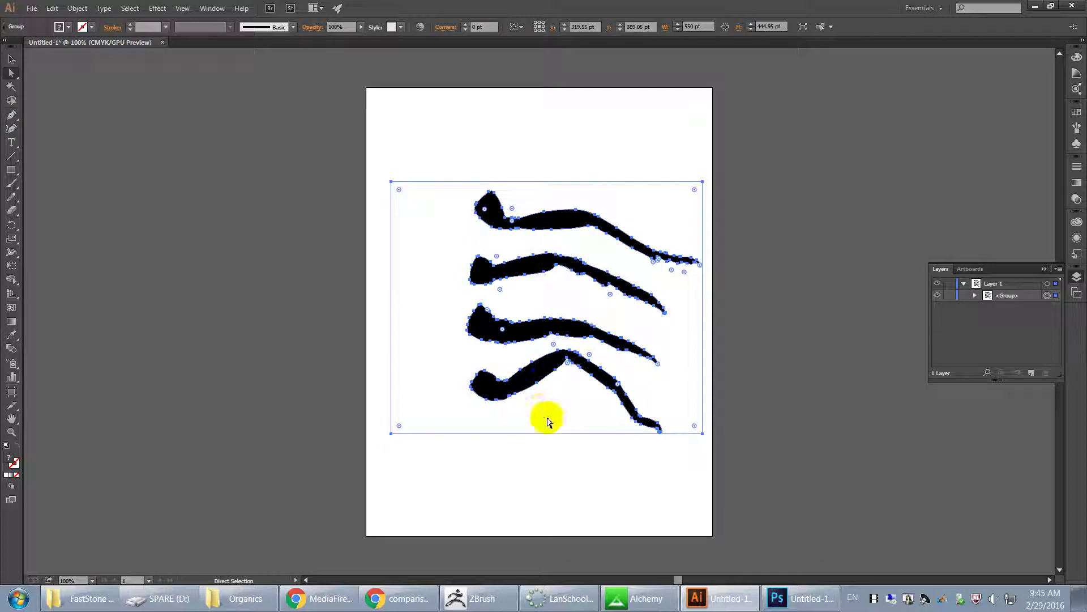
mouse_move(542, 372)
left_mouse_down()
mouse_move(532, 384)
mouse_move(535, 373)
left_mouse_up()
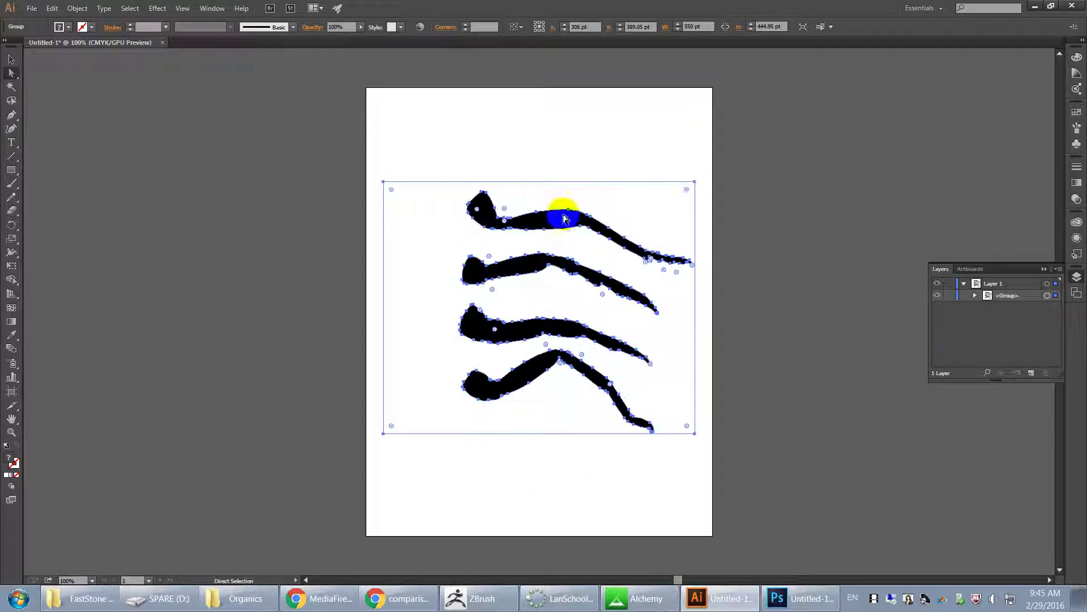
left_click(976, 296)
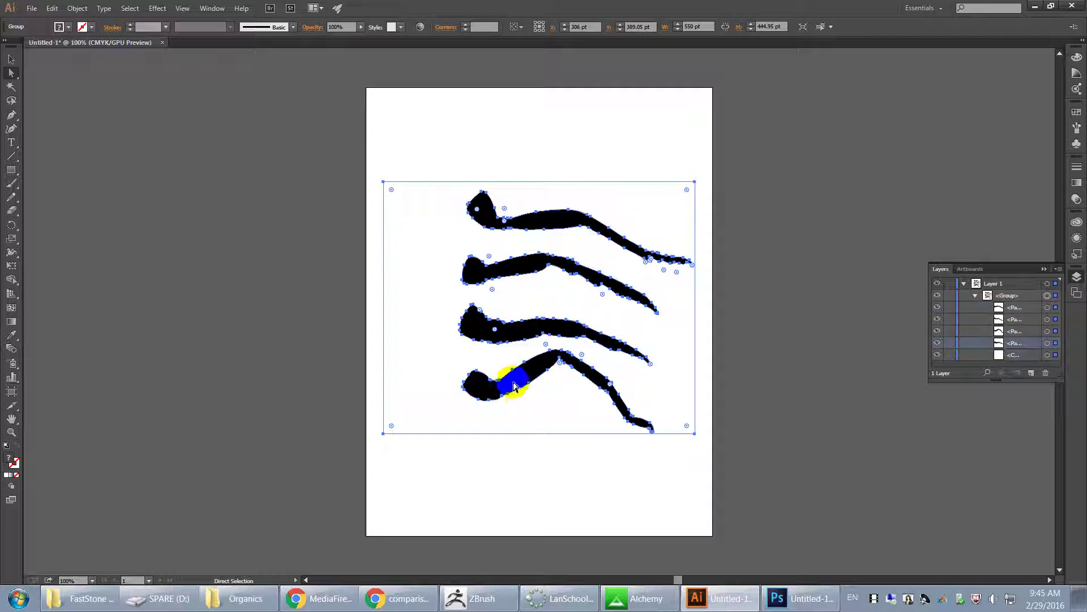
Try to move the bottom leg separately from the other traced legs using Direct Selection.
left_click(518, 378)
left_click_drag(517, 378, 509, 388)
key("ctrl+z")
left_click_drag(23, 81, 53, 76)
left_click(525, 520)
mouse_move(584, 370)
left_mouse_down()
mouse_move(580, 421)
mouse_move(563, 427)
mouse_move(512, 384)
mouse_move(589, 393)
left_mouse_up()
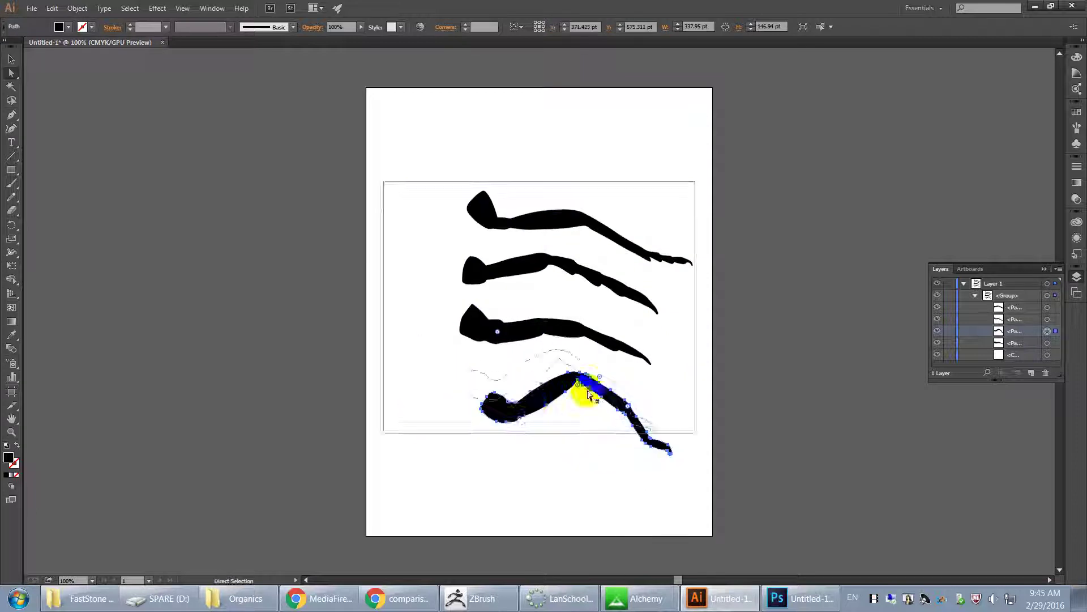
key("ctrl+z")
key("ctrl+z")
key("ctrl+z")
key("a")
Delete the white background shape from the group and move the four leg paths out of the group directly into Layer 1.
left_click(1014, 356)
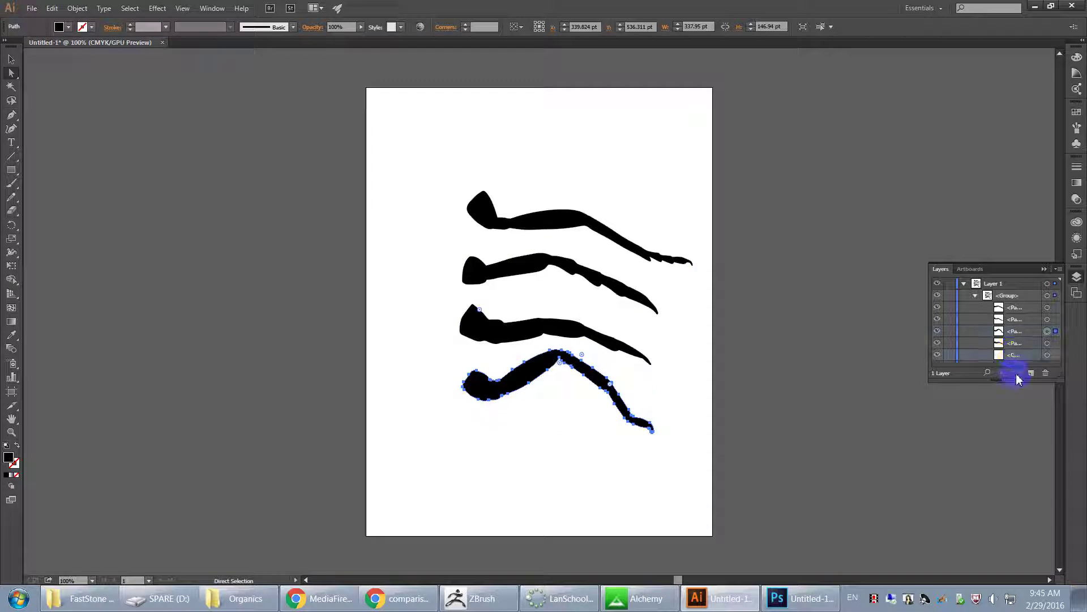
left_click(1047, 373)
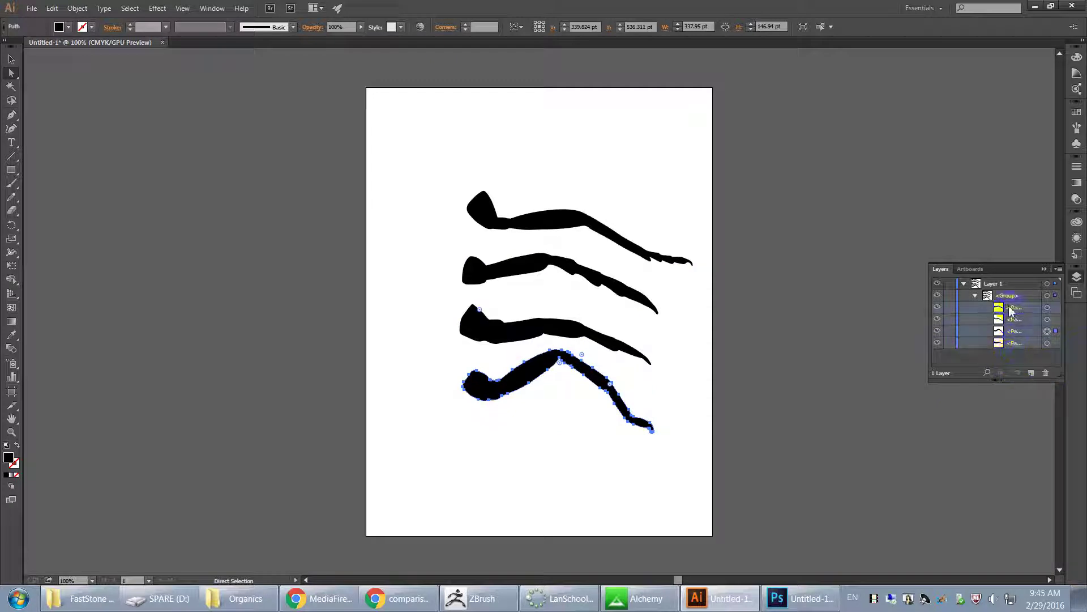
left_click_drag(1010, 308, 1000, 284)
Reposition the leg paths individually so that the four legs are spaced apart on the artboard.
left_click(775, 414)
left_click(560, 329)
mouse_move(521, 374)
left_mouse_down()
mouse_move(500, 380)
mouse_move(515, 384)
left_mouse_up()
left_click_drag(516, 340, 506, 333)
left_click_drag(525, 269, 497, 215)
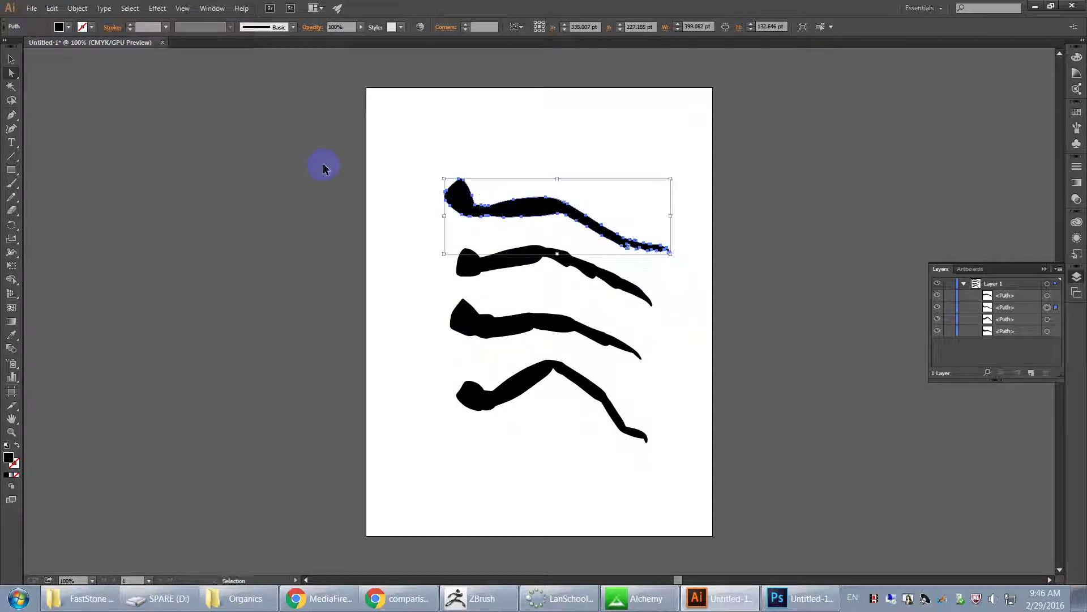
Start saving a copy of the document and browse to the Organics folder under Alchemy 008 > shapes on the C: drive.
key("ctrl+alt+s")
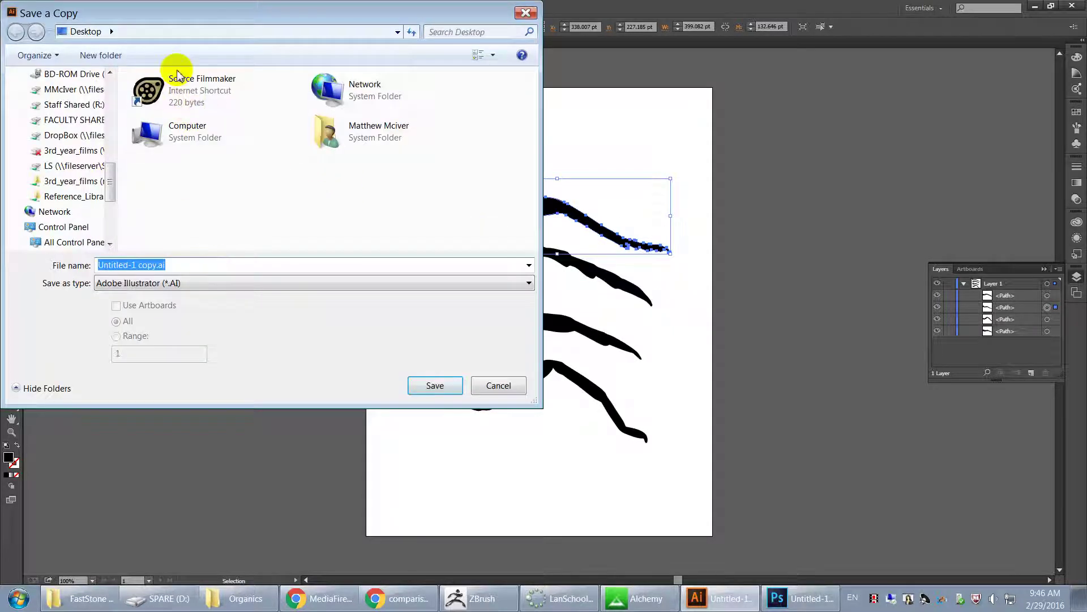
left_click_drag(111, 185, 103, 90)
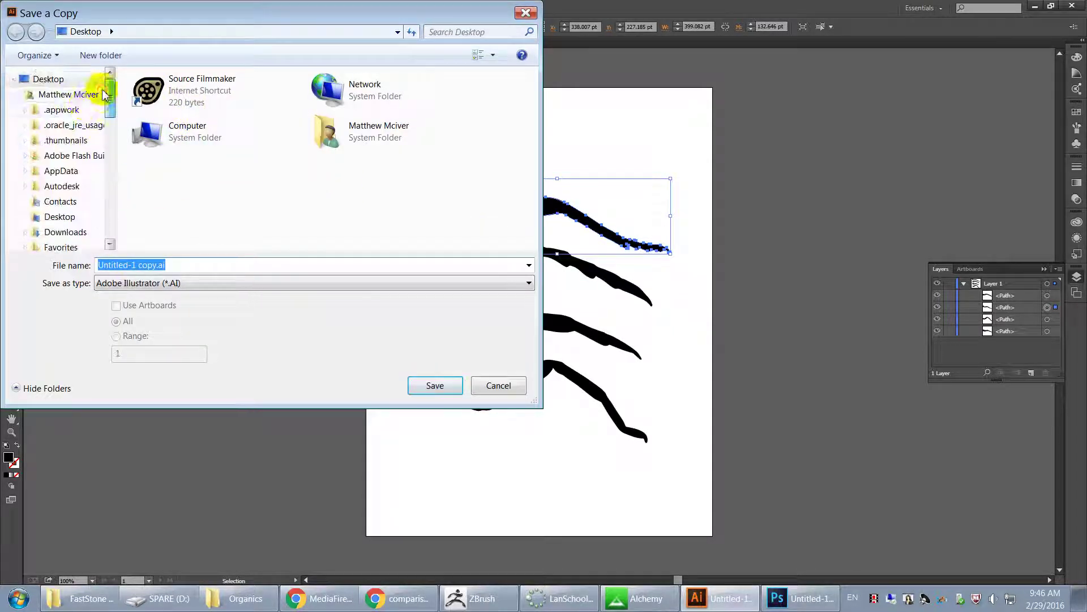
left_click(18, 93)
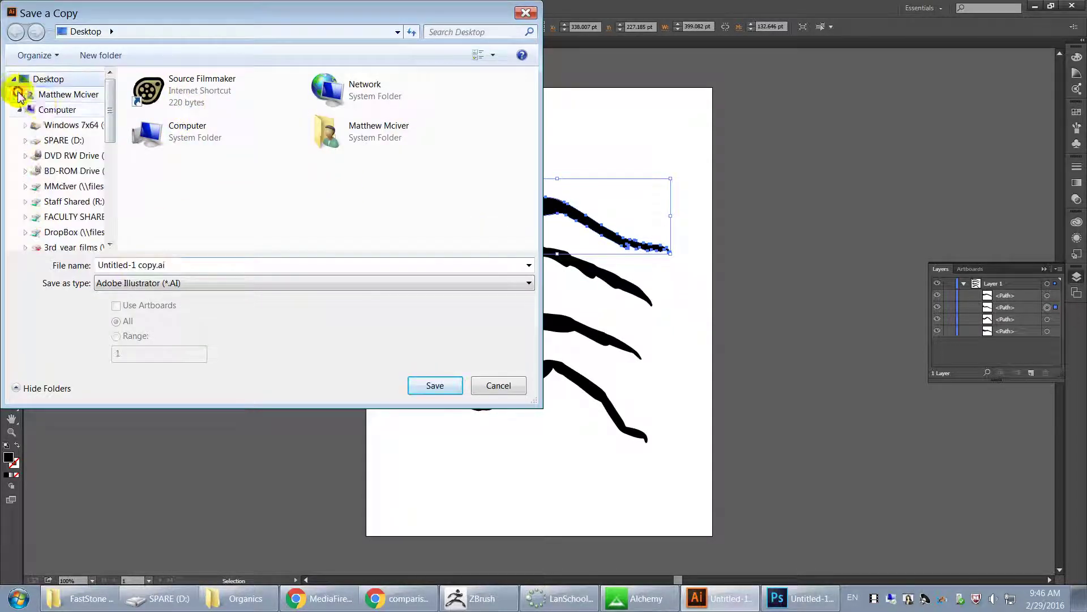
left_click(55, 123)
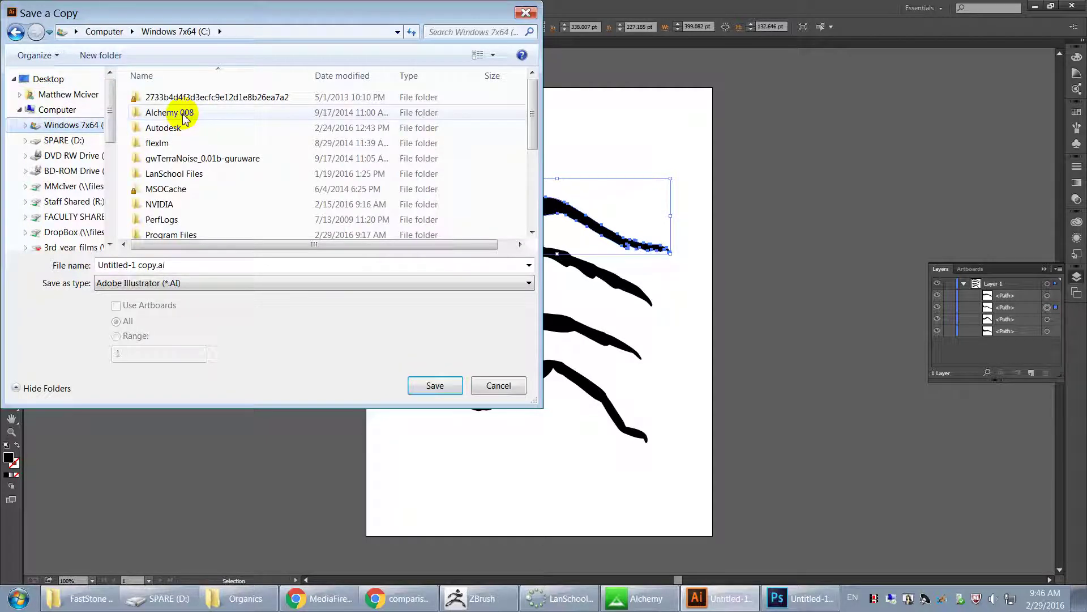
double_click(184, 113)
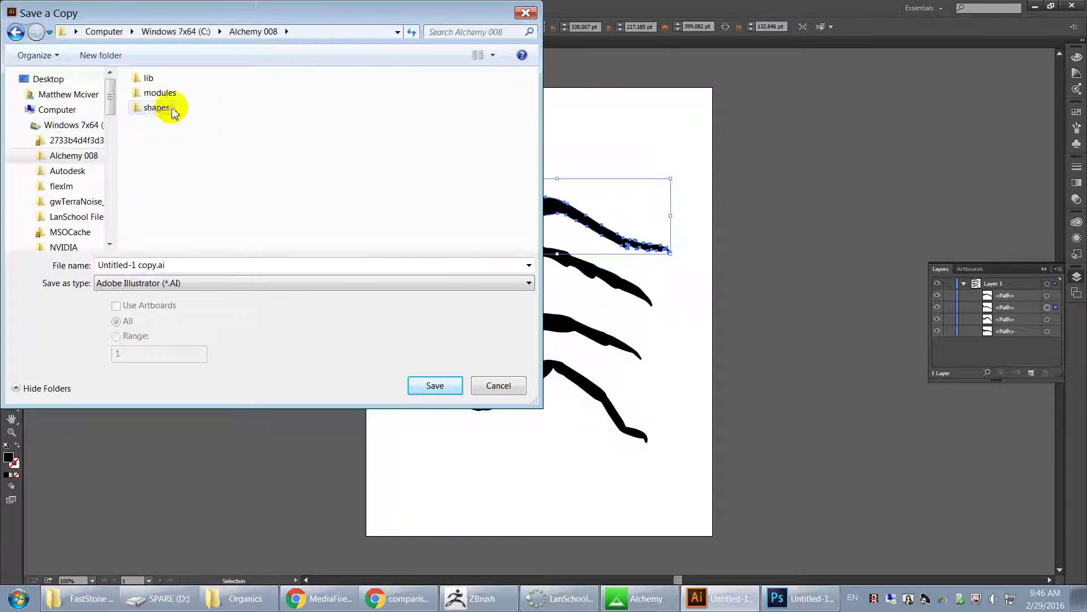
double_click(164, 107)
double_click(170, 108)
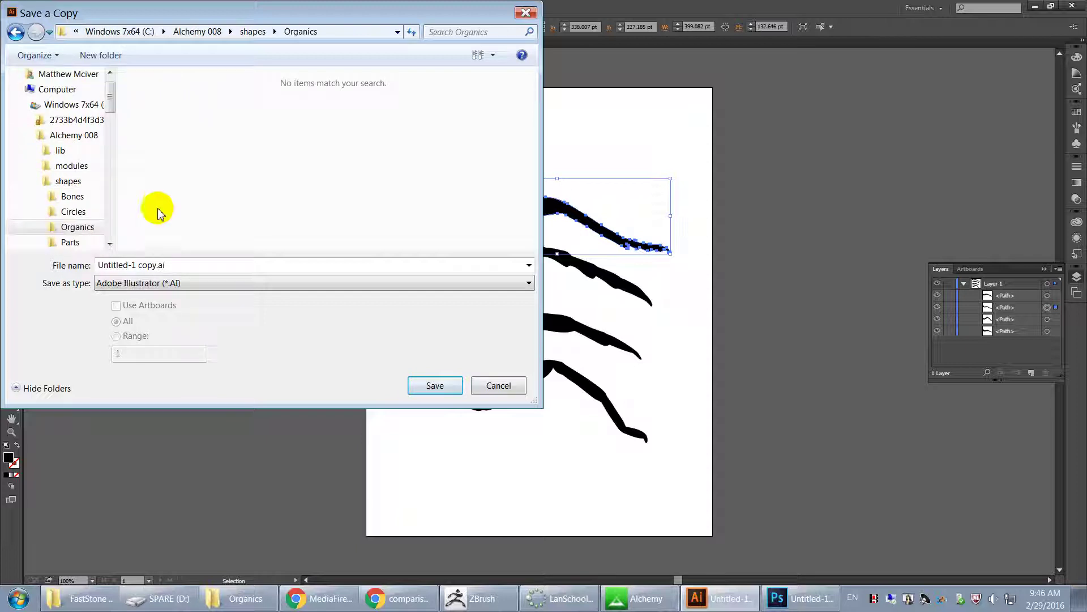
left_click(176, 267)
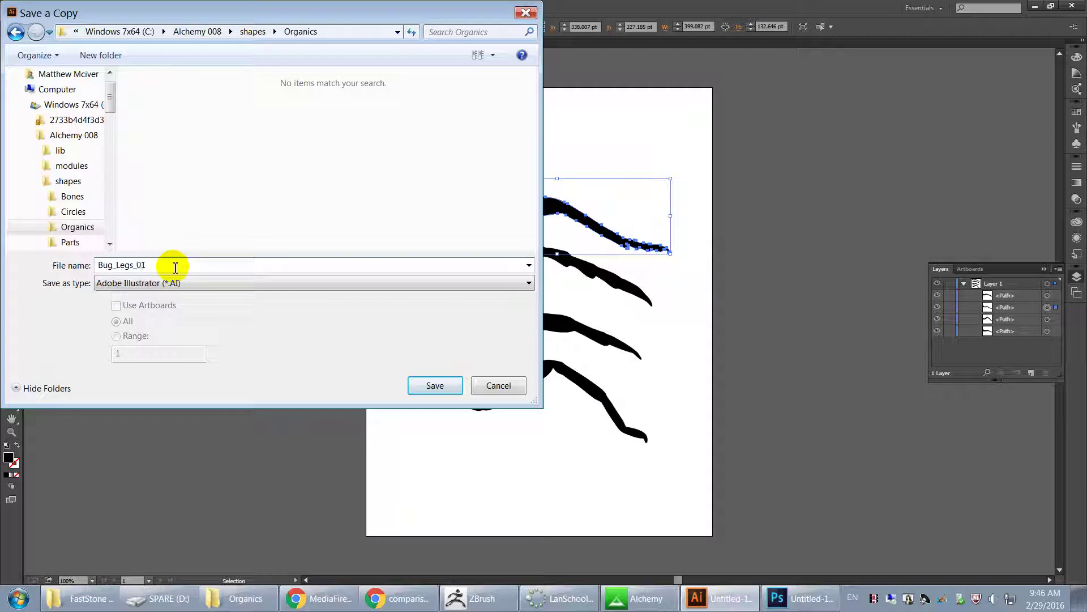
left_click(434, 387)
left_click(584, 450)
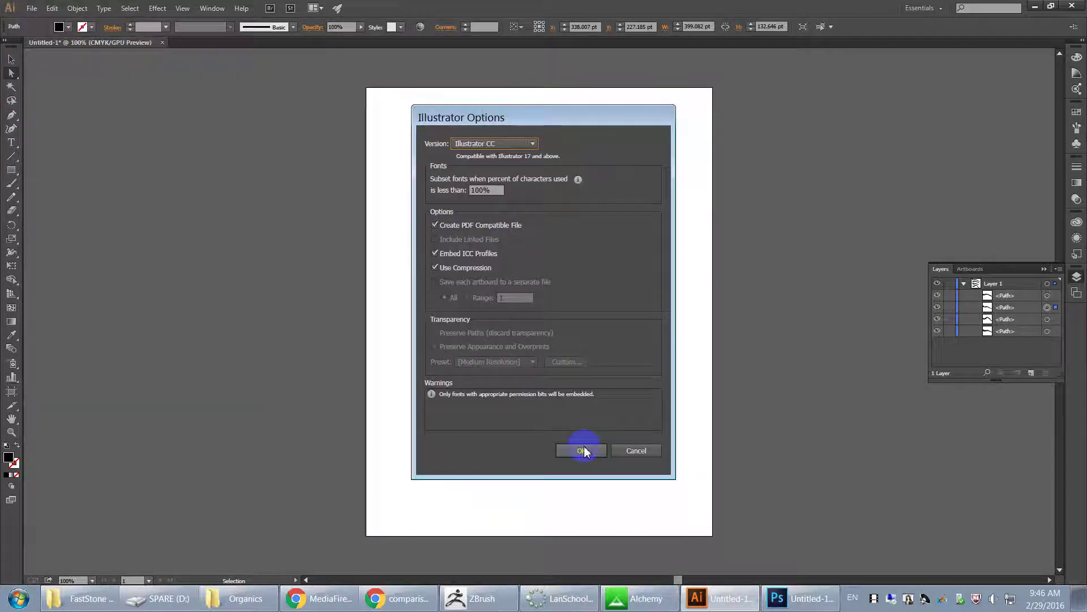
left_click(530, 143)
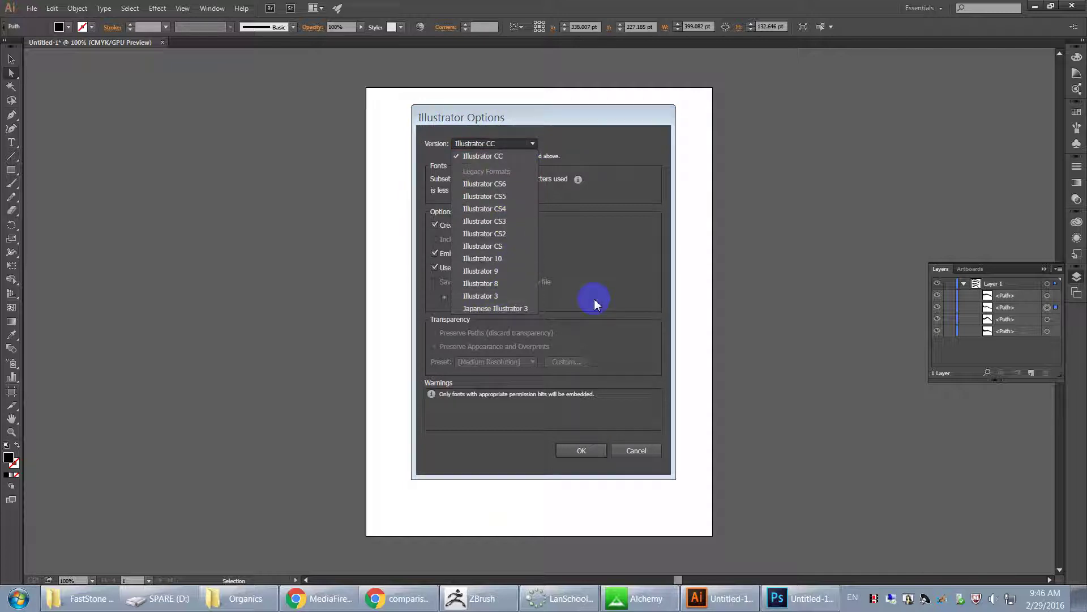
left_click(622, 235)
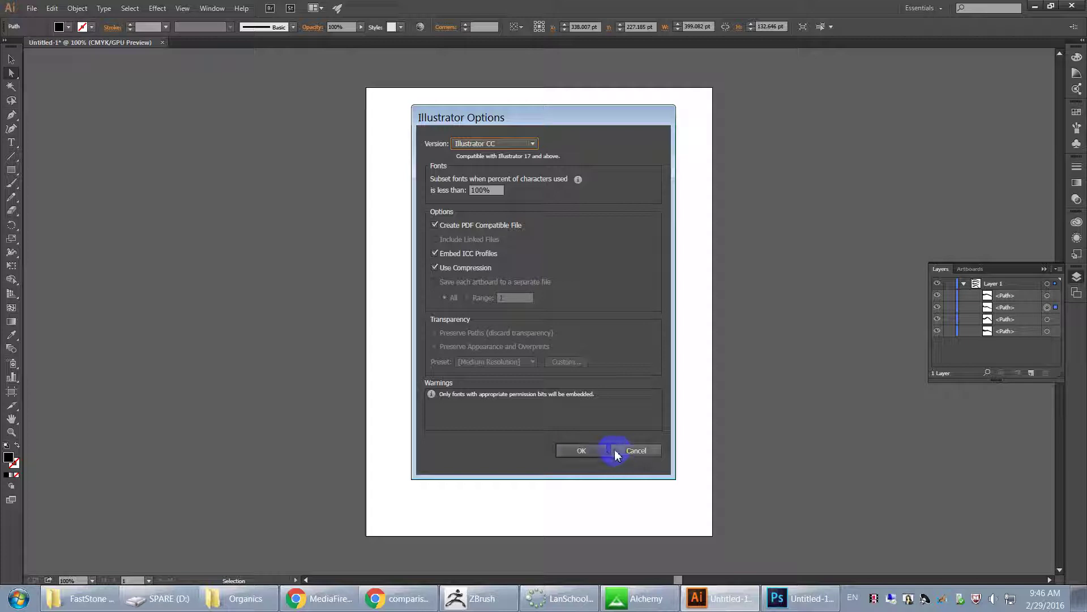
left_click(637, 450)
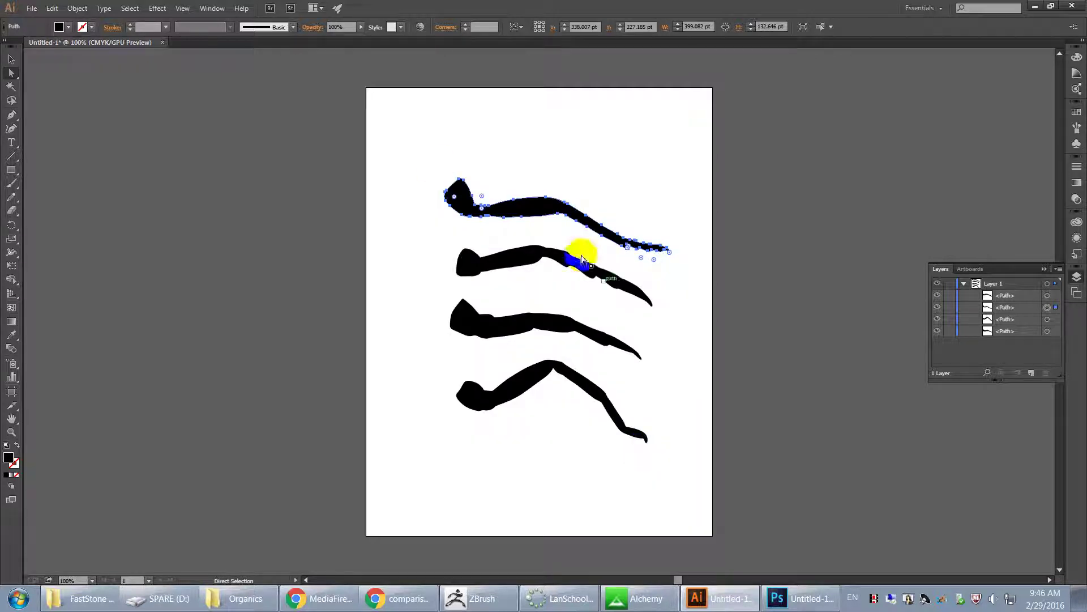
Save the leg paths as Bug_Legs_01 in Adobe PDF format in the Organics folder, using the Illustrator Default preset.
left_click(31, 9)
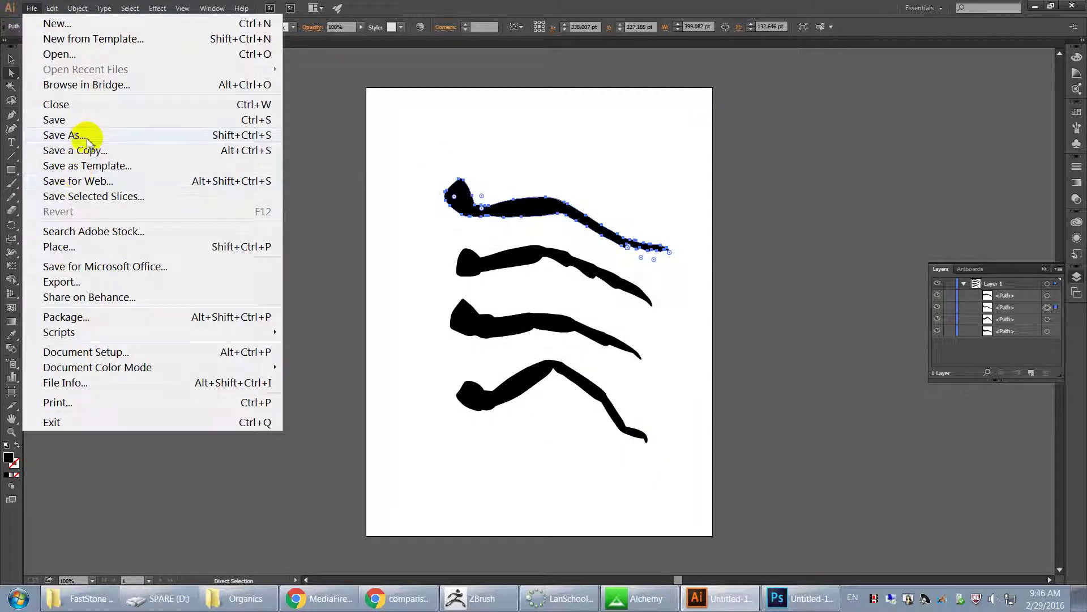
left_click(85, 135)
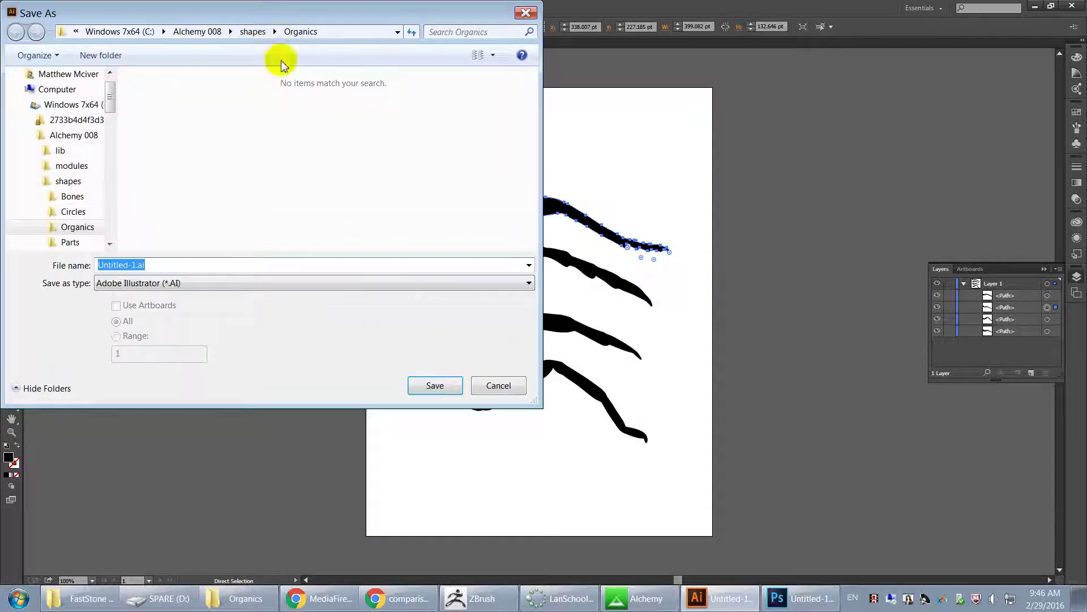
left_click(148, 283)
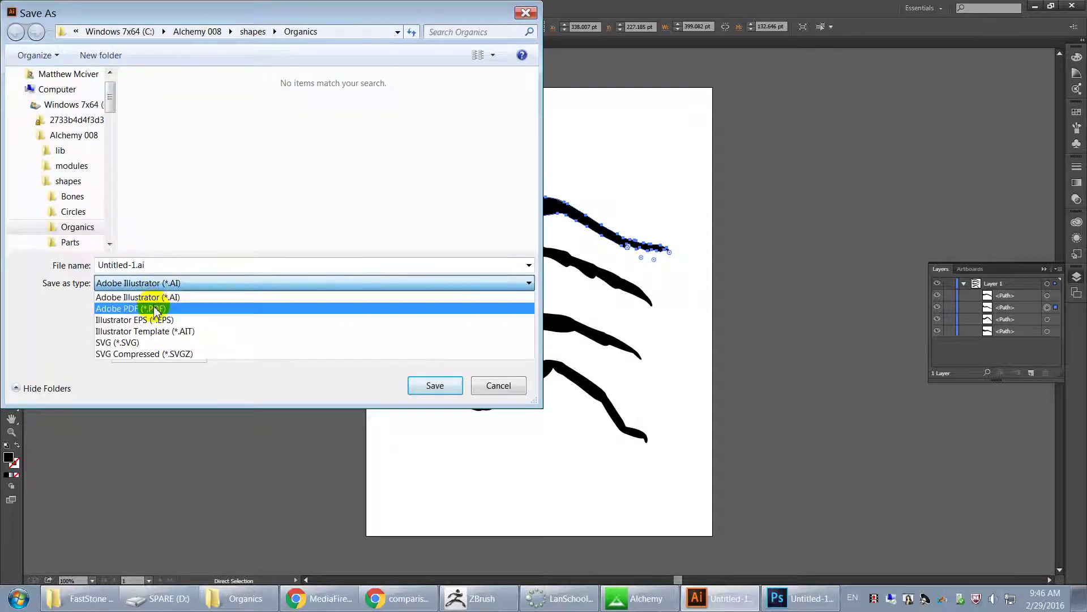
left_click(150, 303)
left_click(137, 265)
left_click_drag(137, 265, 46, 252)
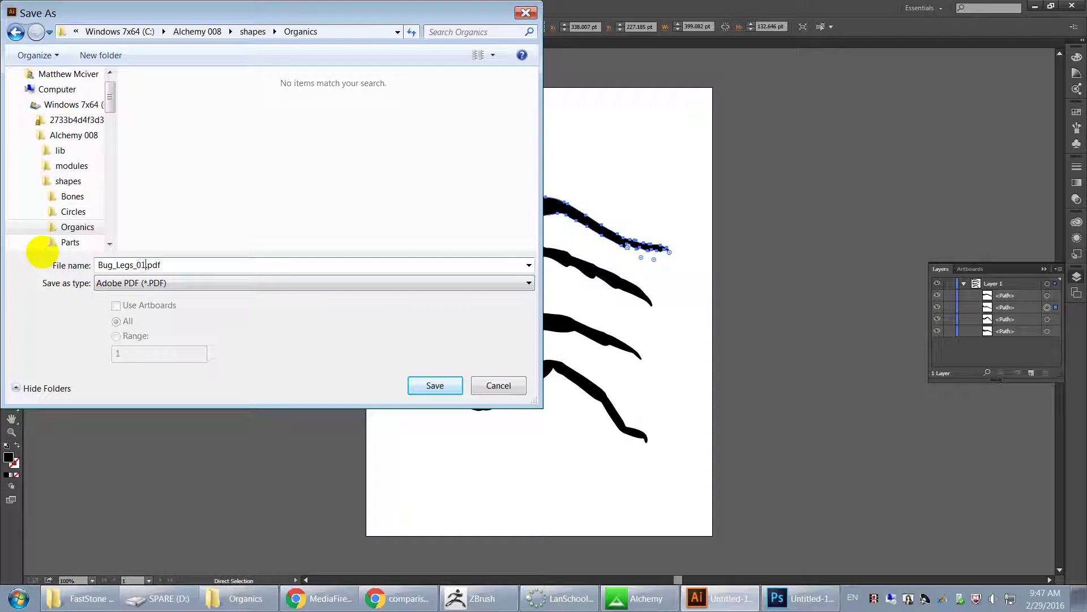
key("Return")
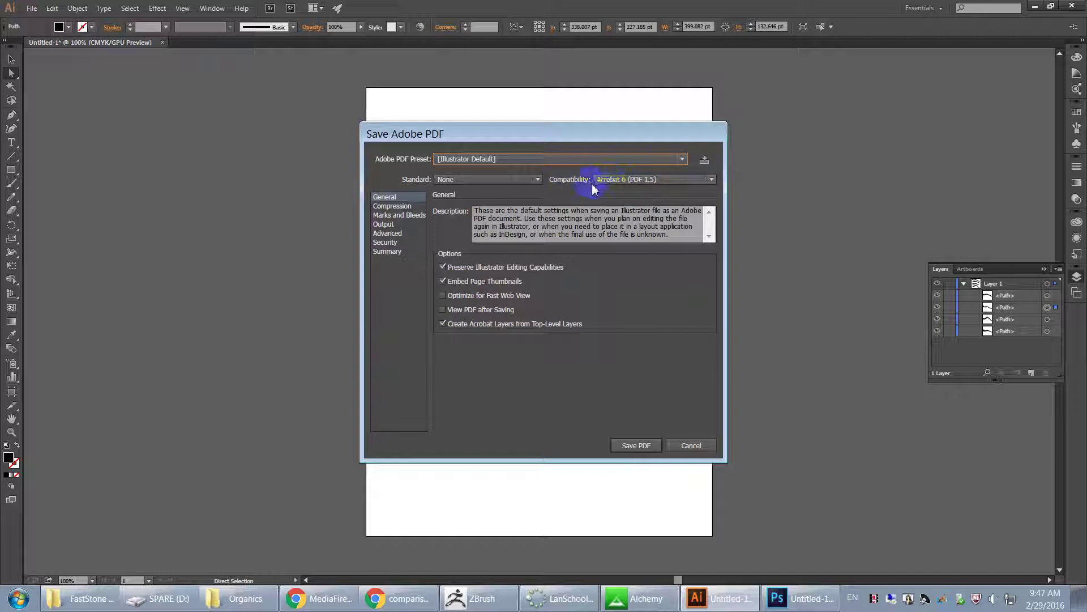
left_click(634, 445)
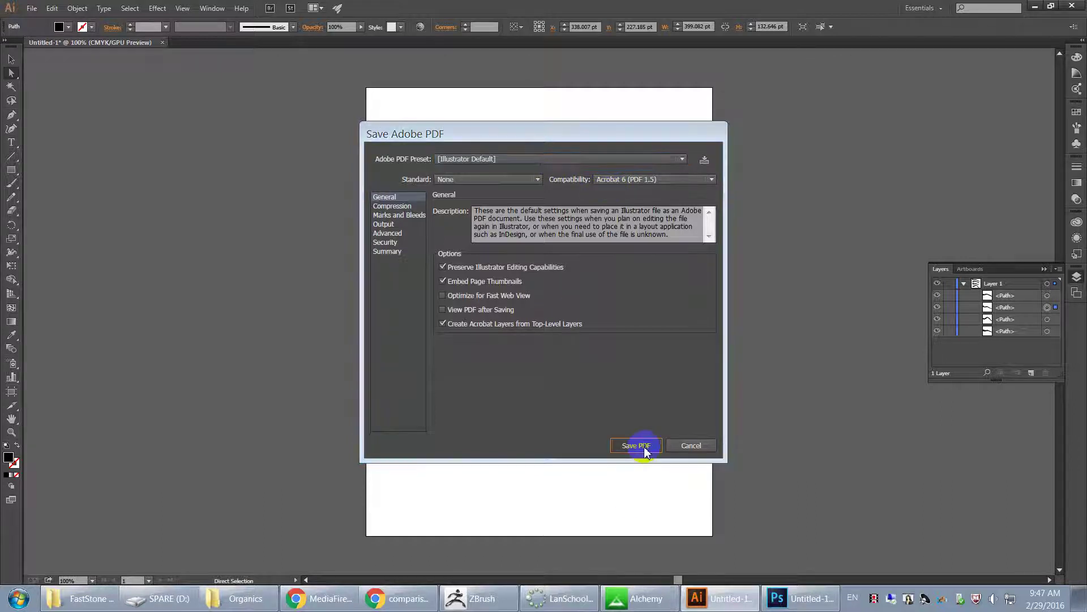
Switch to Alchemy and clear the existing drawing from the canvas.
left_click(798, 598)
left_click(719, 598)
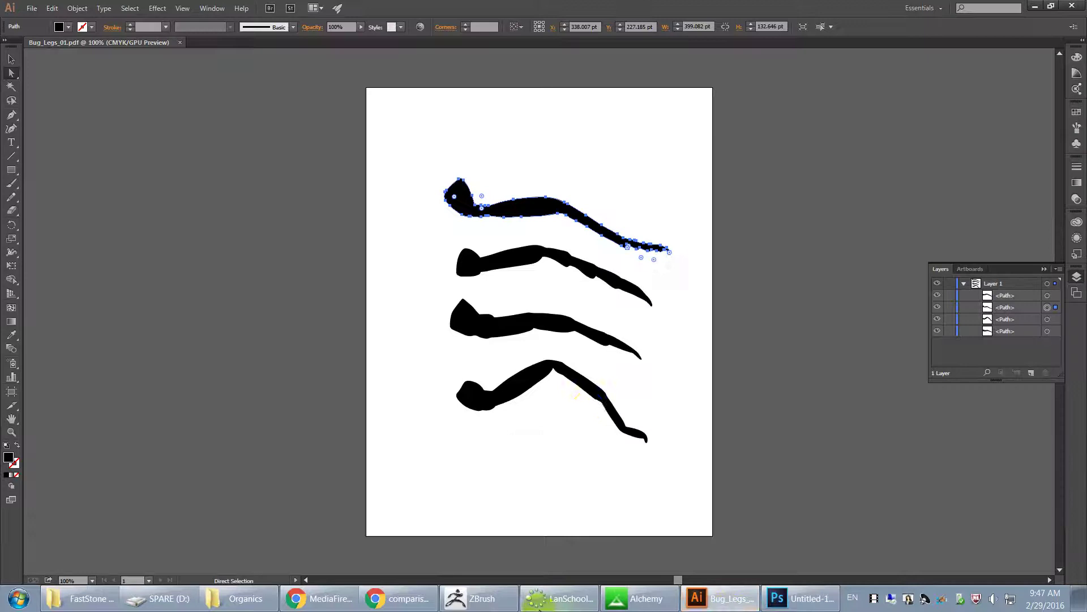
left_click(640, 598)
mouse_move(344, 6)
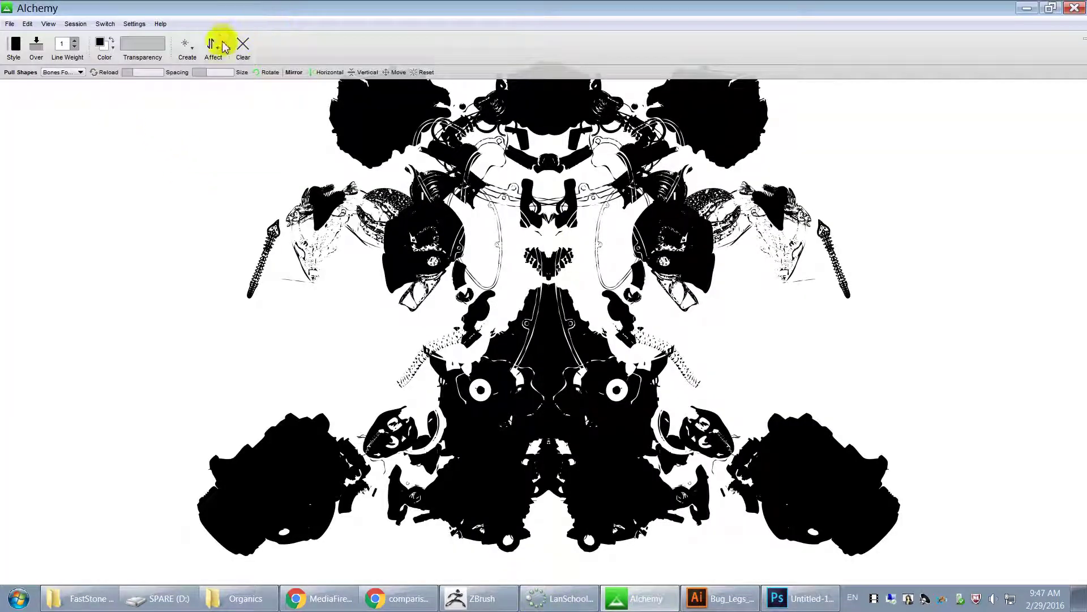
left_click(243, 45)
Set Pull Shapes to the Tanagram Folder and draw several mirrored geometric shapes on the canvas.
mouse_move(43, 40)
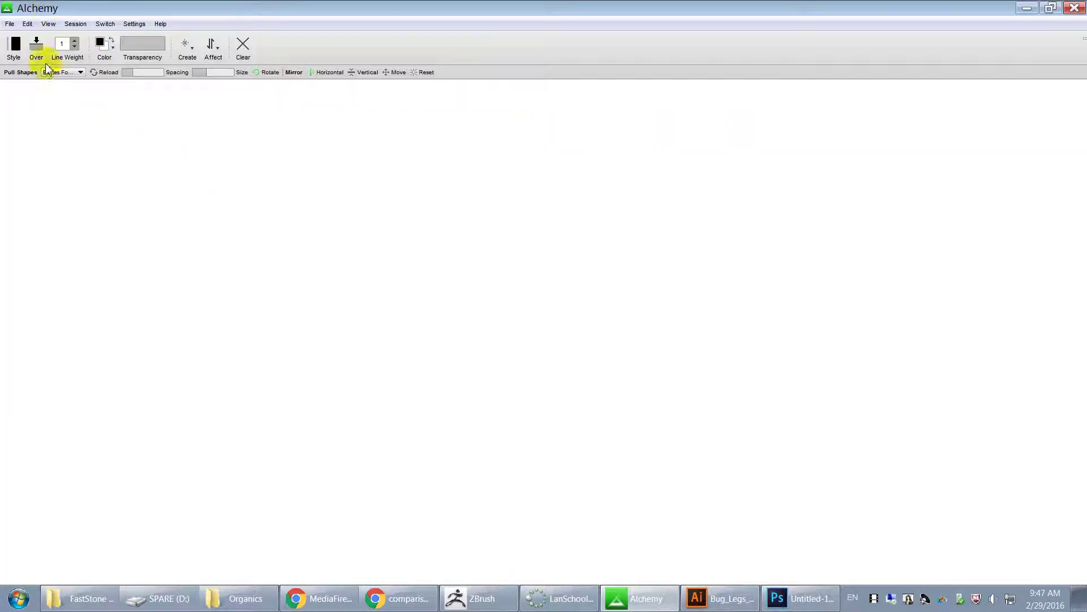
left_click(61, 73)
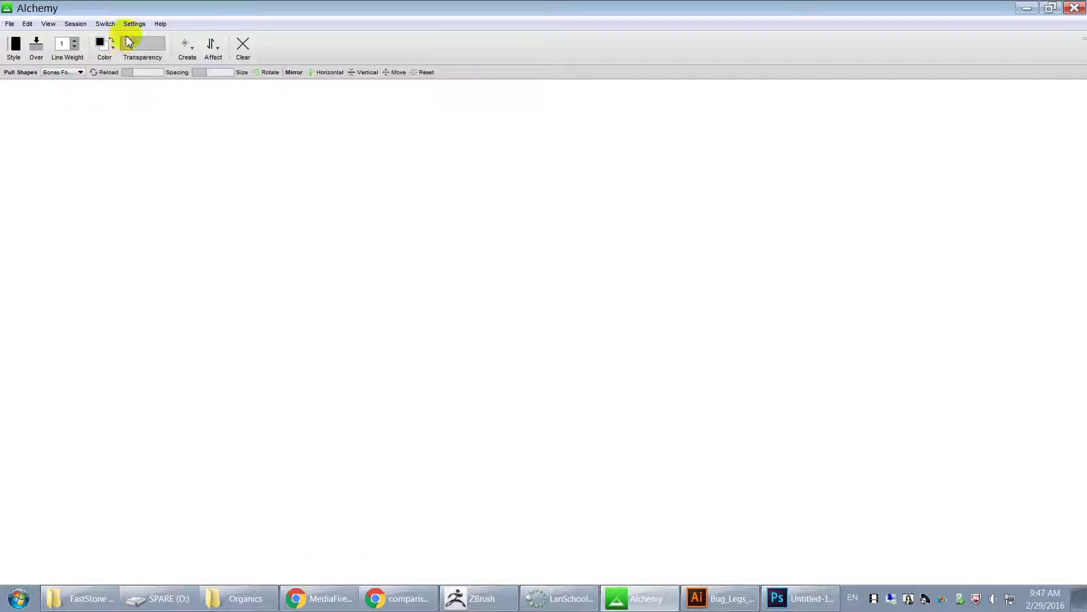
left_click(64, 73)
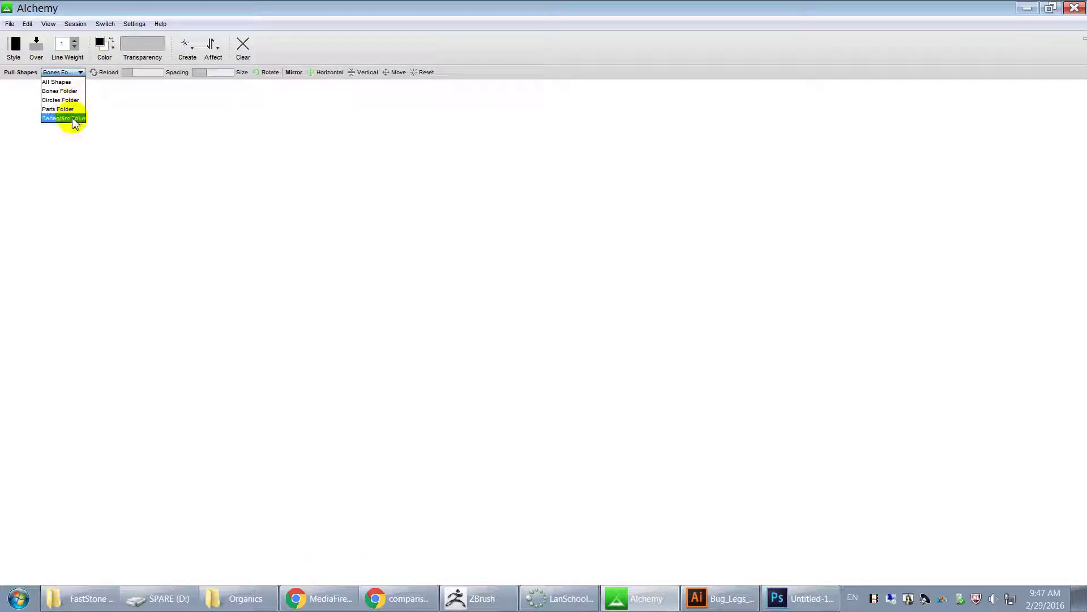
left_click(72, 119)
left_click_drag(367, 227, 409, 346)
left_click_drag(505, 439, 548, 469)
left_click_drag(549, 283, 525, 313)
left_click_drag(464, 224, 492, 226)
left_click_drag(412, 133, 423, 152)
left_click(431, 324)
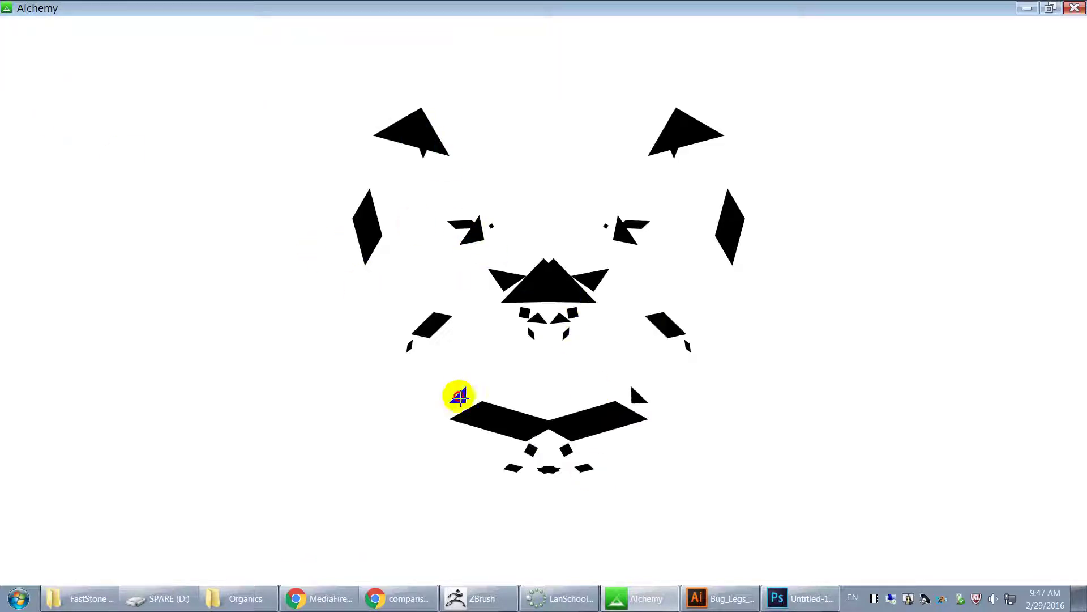
left_click(459, 394)
Close Alchemy, Photoshop and the browser tab with the leg comparison diagram, and minimize the browser.
left_click(1074, 8)
left_click(517, 308)
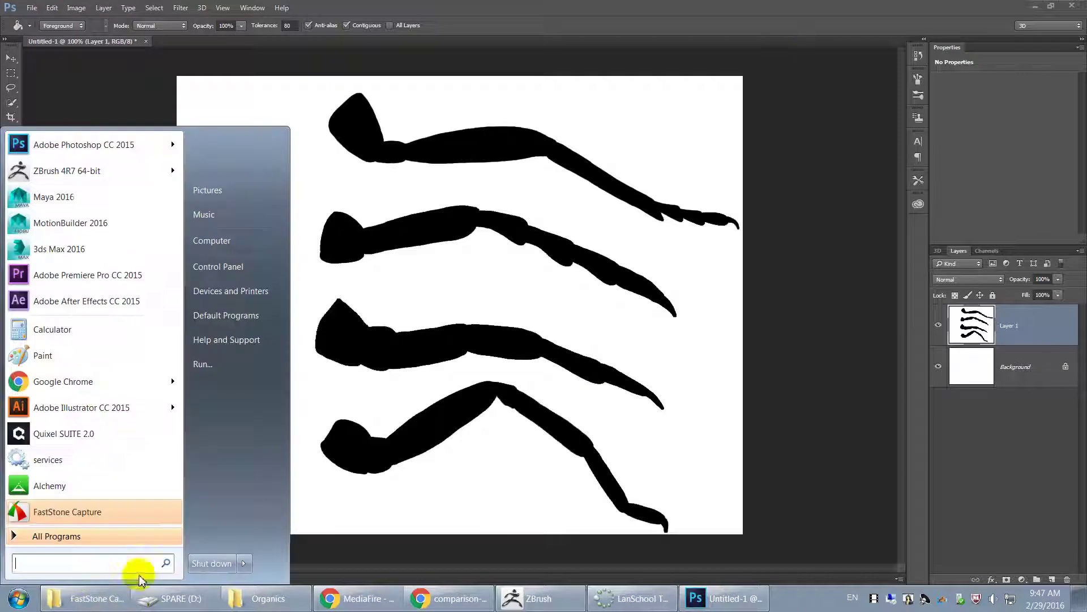
left_click(1072, 5)
left_click(551, 225)
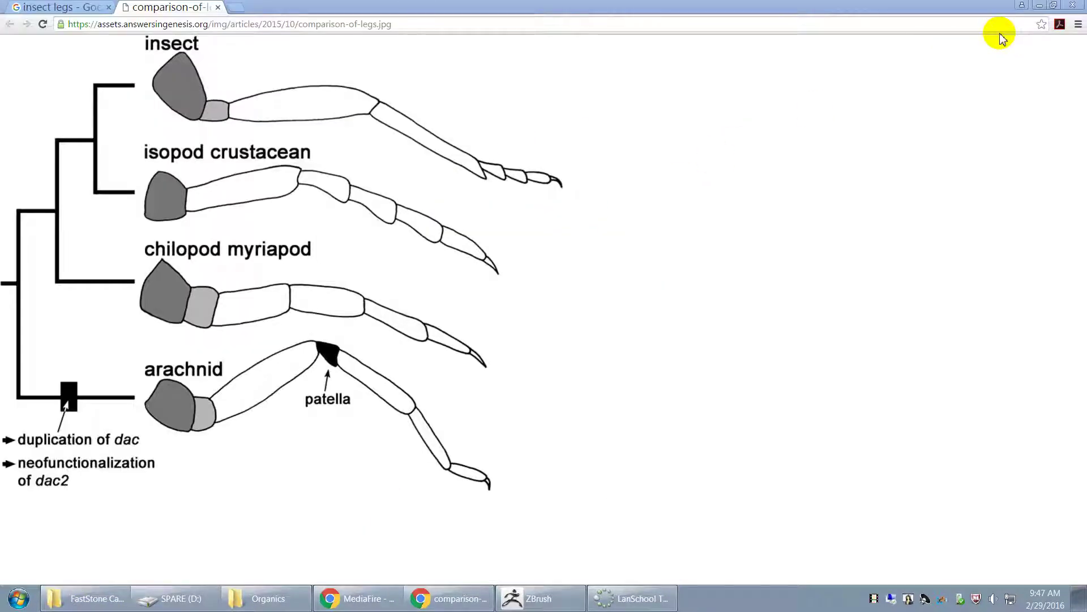
left_click(217, 7)
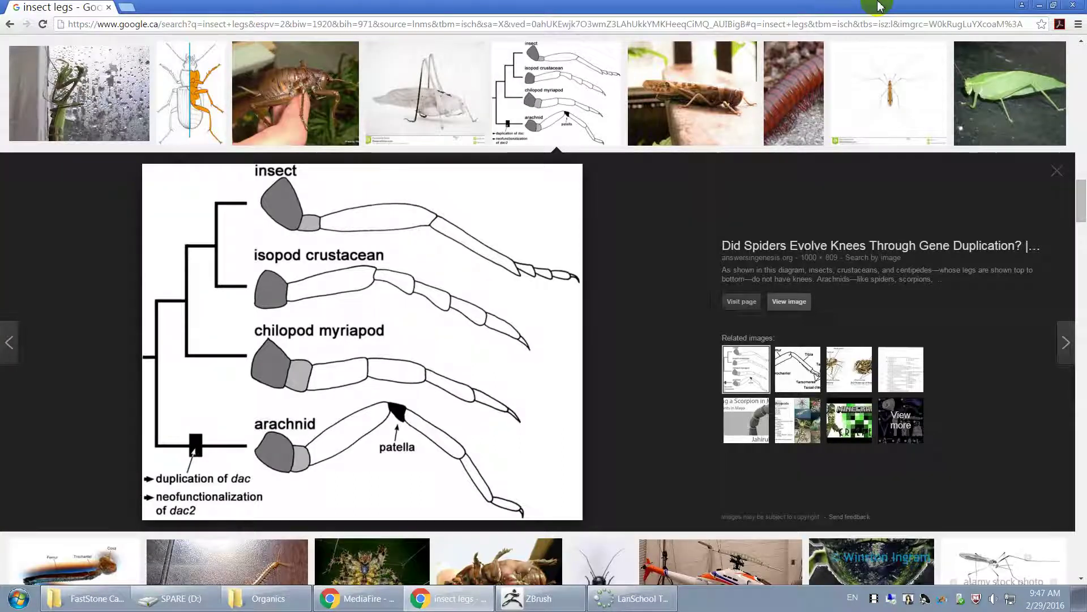
left_click(1039, 5)
In a freshly started Alchemy, choose Pull Shapes as the create module and load the Organics Folder.
left_click(597, 14)
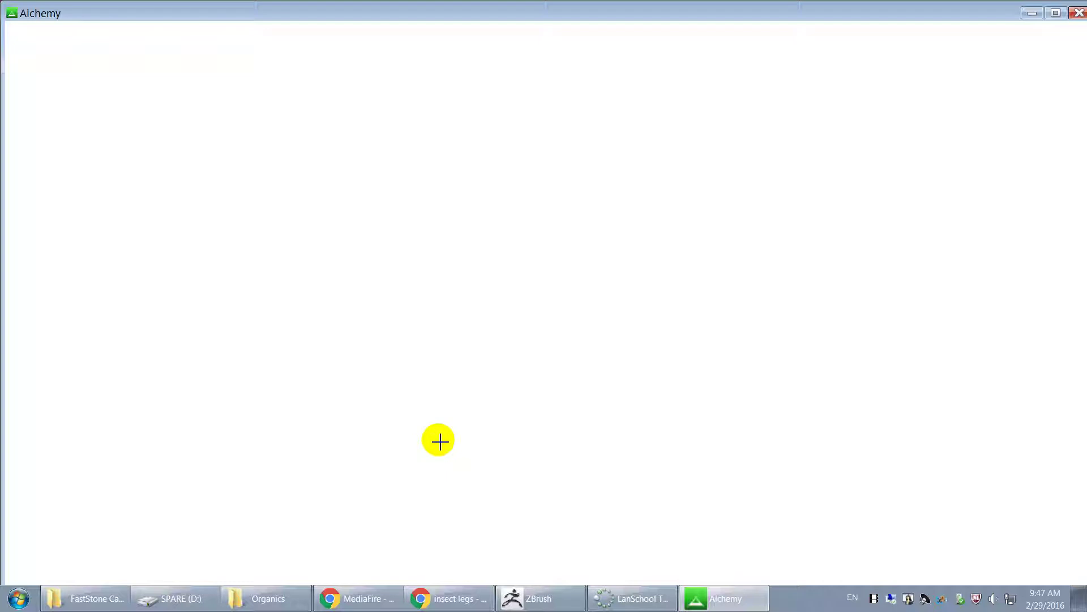
mouse_move(138, 12)
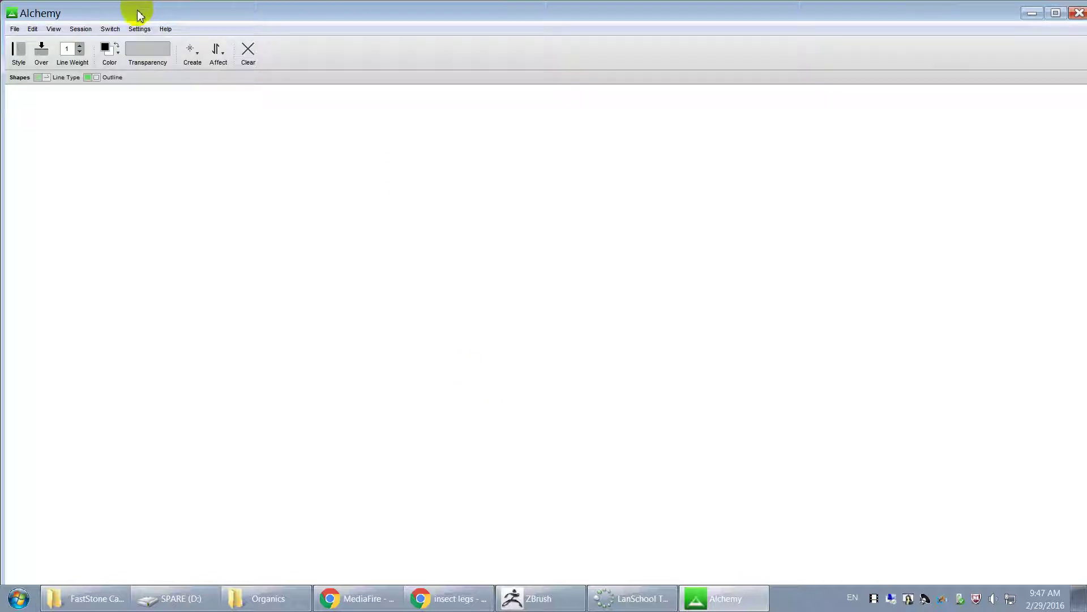
left_click(192, 48)
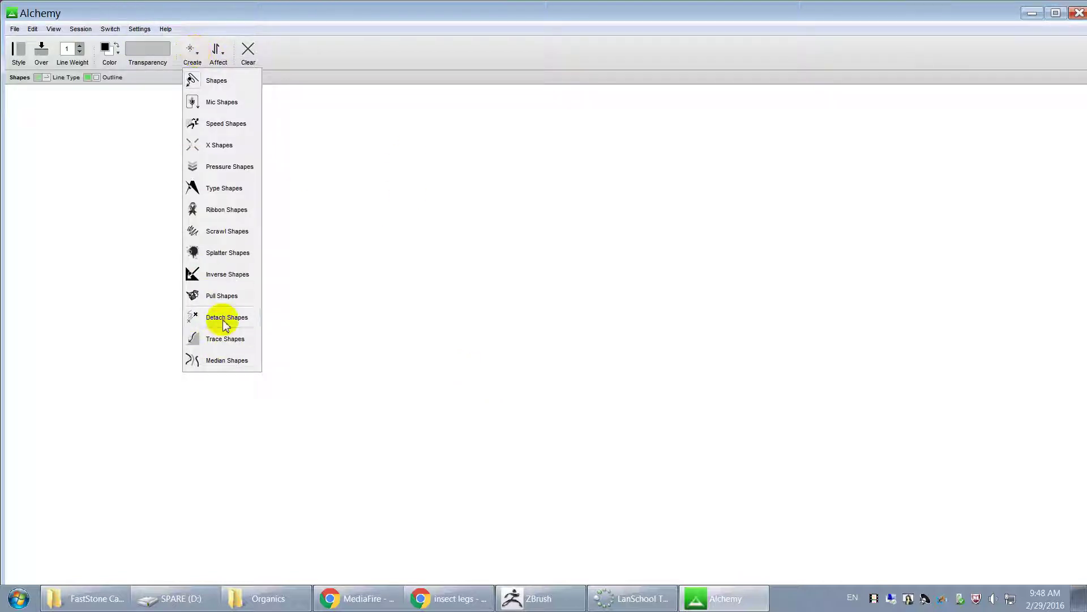
left_click(222, 296)
left_click(71, 77)
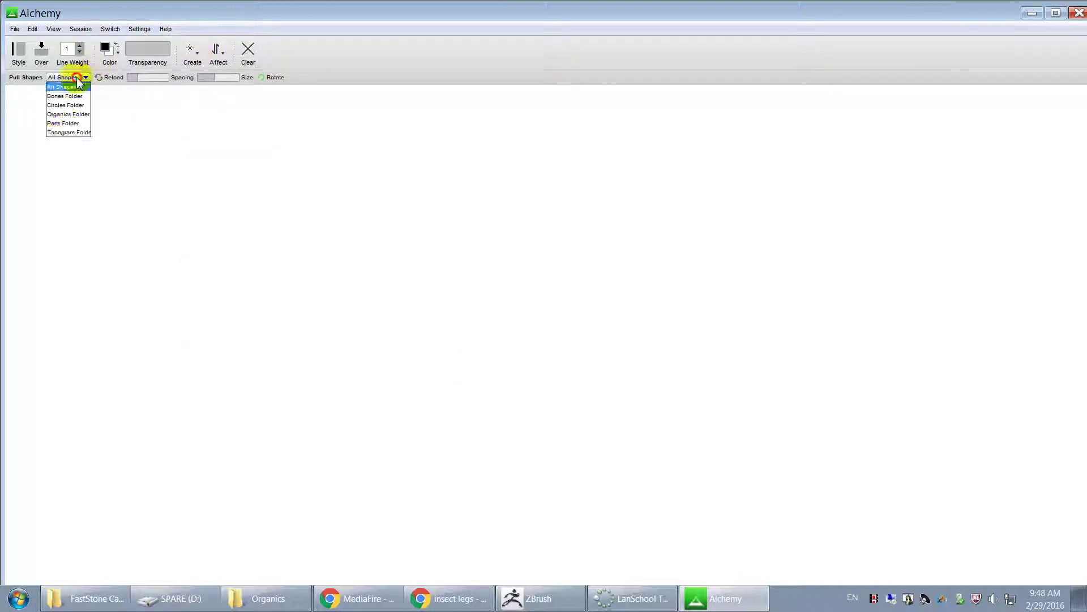
left_click(69, 114)
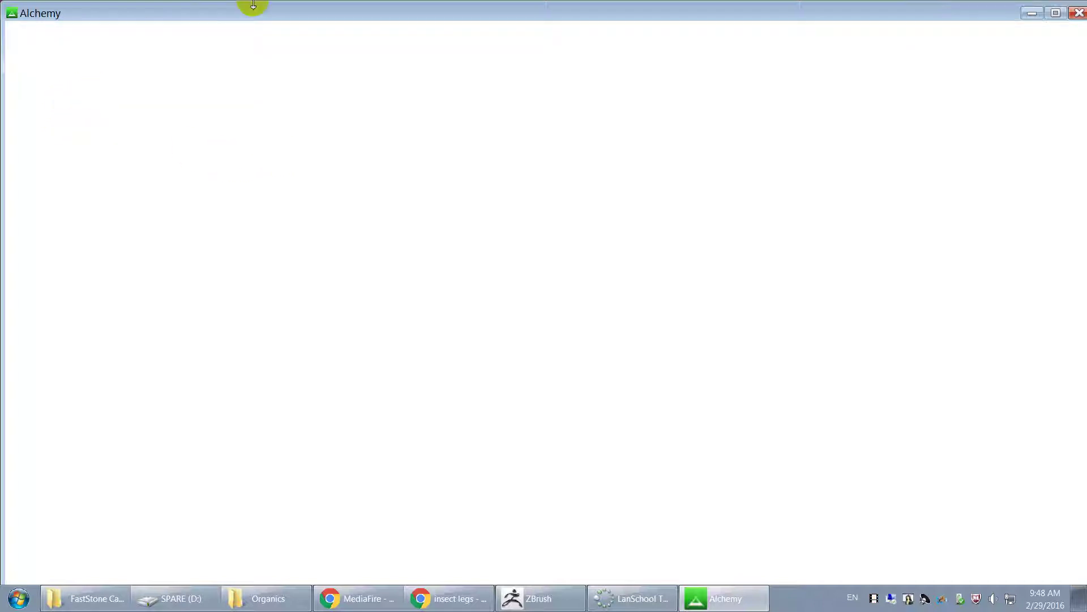
Turn on the Mirror affect module and draw a symmetrical trial sketch of outlined insect legs around the canvas centre.
mouse_move(219, 10)
left_click(217, 54)
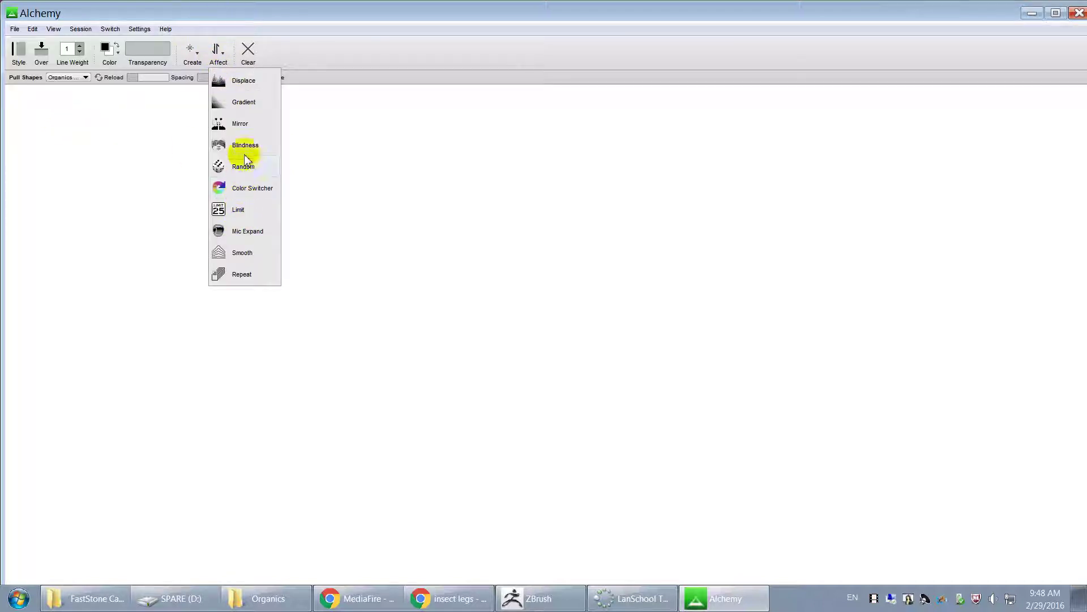
left_click(240, 125)
mouse_move(448, 260)
left_mouse_down()
mouse_move(536, 376)
mouse_move(517, 242)
left_mouse_up()
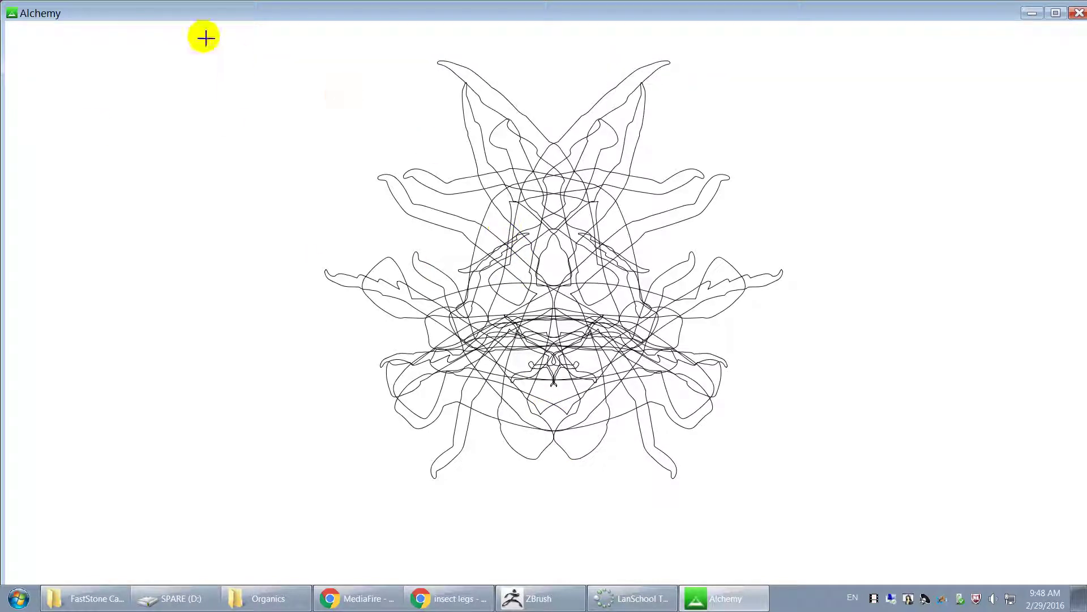
Clear the canvas and build a mirrored creature silhouette from solid leg shapes, alternating between black and white.
left_click(248, 50)
mouse_move(405, 184)
left_mouse_down()
mouse_move(482, 256)
mouse_move(551, 400)
mouse_move(542, 464)
mouse_move(515, 256)
mouse_move(323, 102)
mouse_move(461, 266)
mouse_move(551, 515)
mouse_move(560, 240)
mouse_move(469, 173)
left_mouse_up()
key("x")
mouse_move(303, 110)
left_mouse_down()
mouse_move(302, 211)
mouse_move(349, 348)
mouse_move(298, 436)
left_mouse_up()
key("x")
left_click_drag(273, 340, 331, 462)
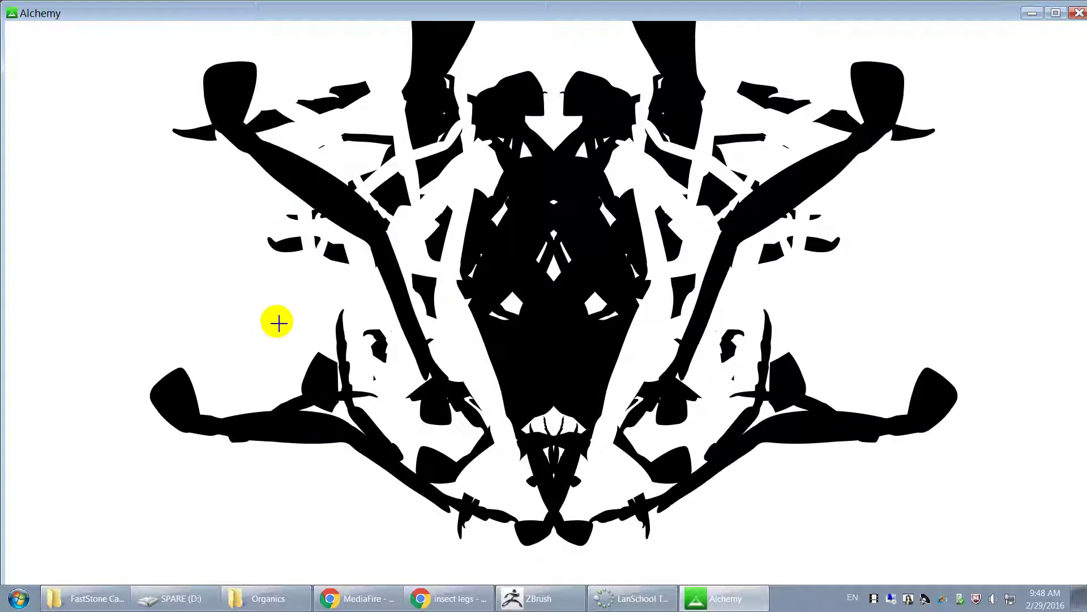
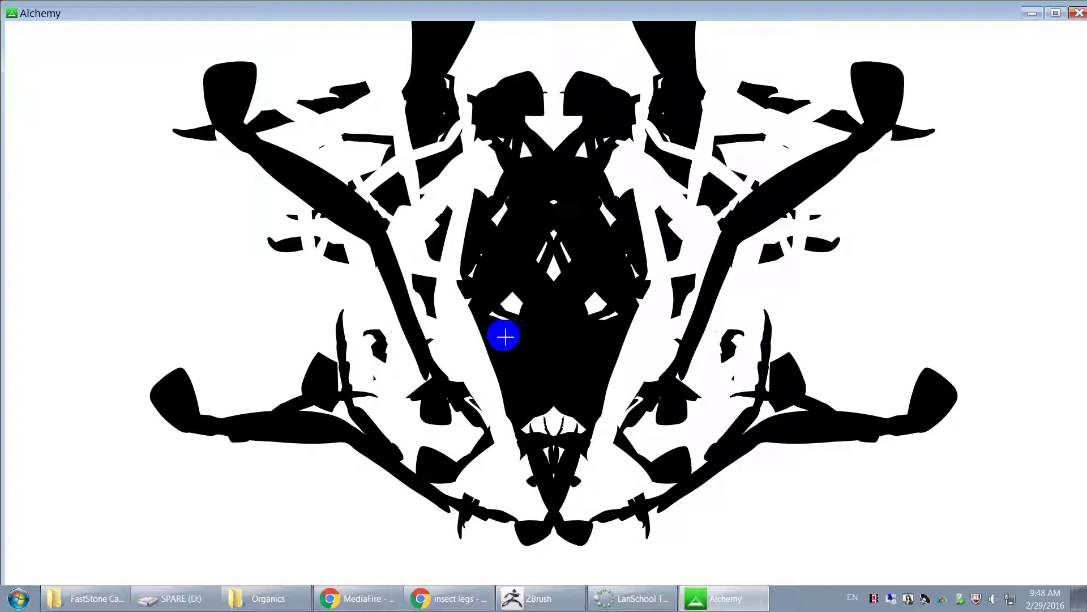
Add more mirrored leg shapes around the upper sides and lower part of the creature silhouette.
left_click(231, 172)
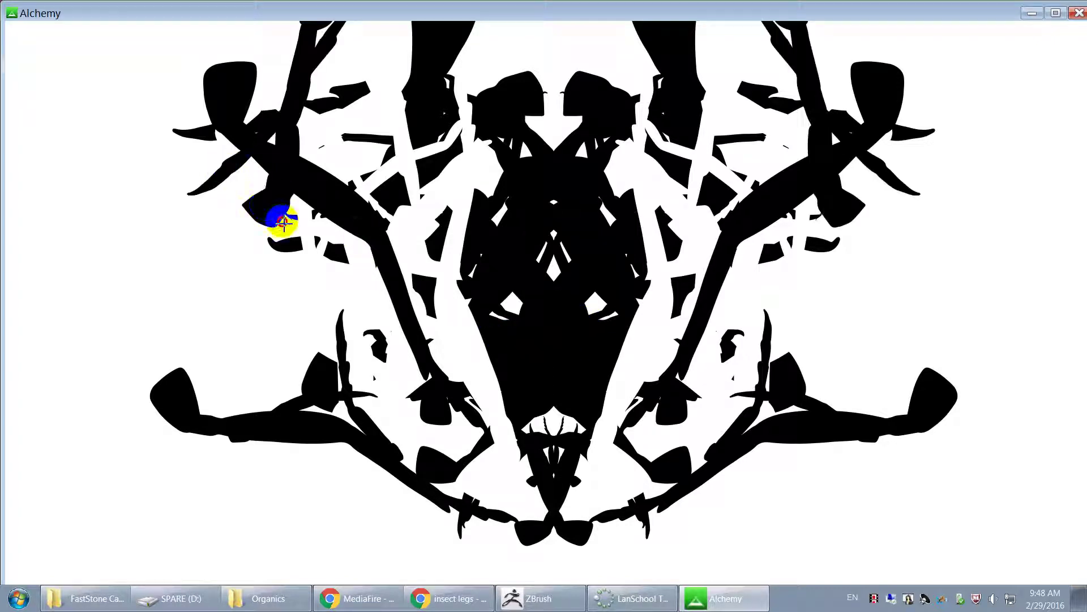
left_click(283, 218)
left_click(265, 144)
left_click(328, 235)
left_click(247, 138)
left_click(281, 240)
left_click(303, 217)
left_click(501, 527)
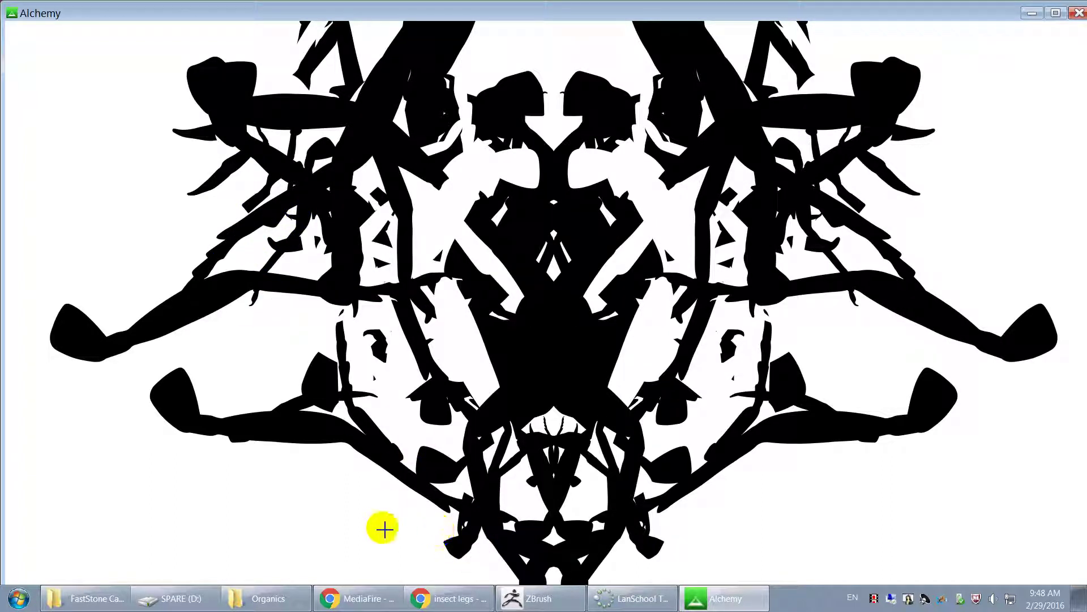
left_click(296, 552)
left_click(297, 552)
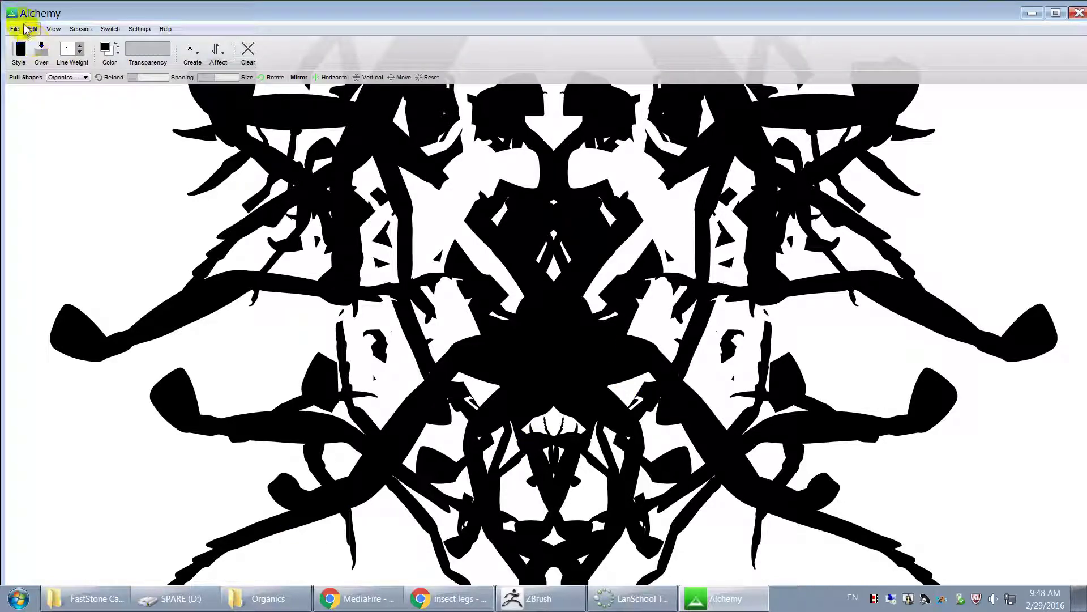
Show where the drawing can be exported without exporting it, and close Alchemy.
left_click(15, 29)
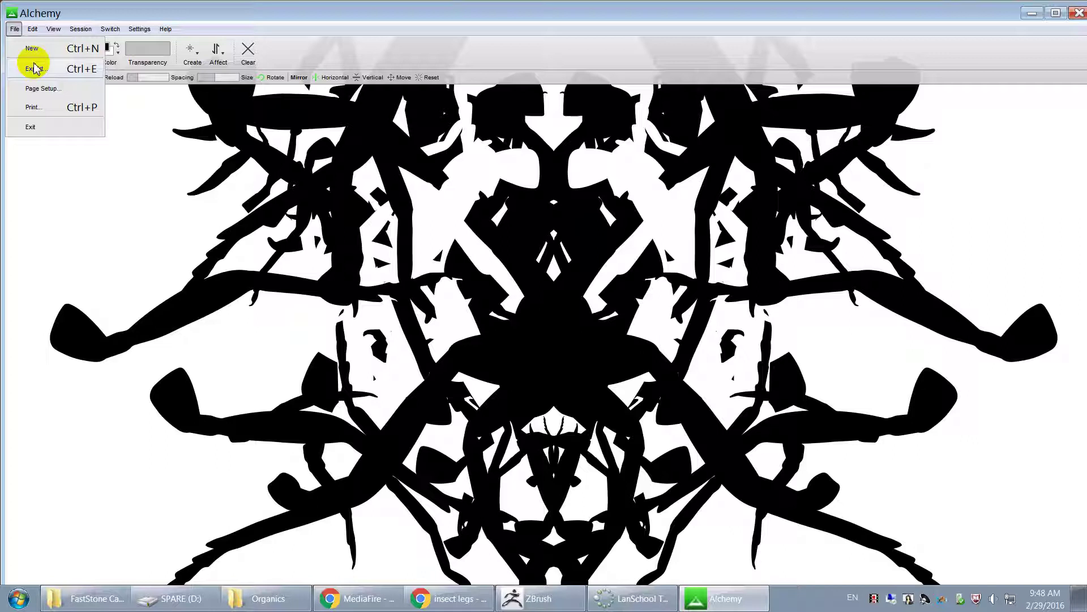
left_click(318, 14)
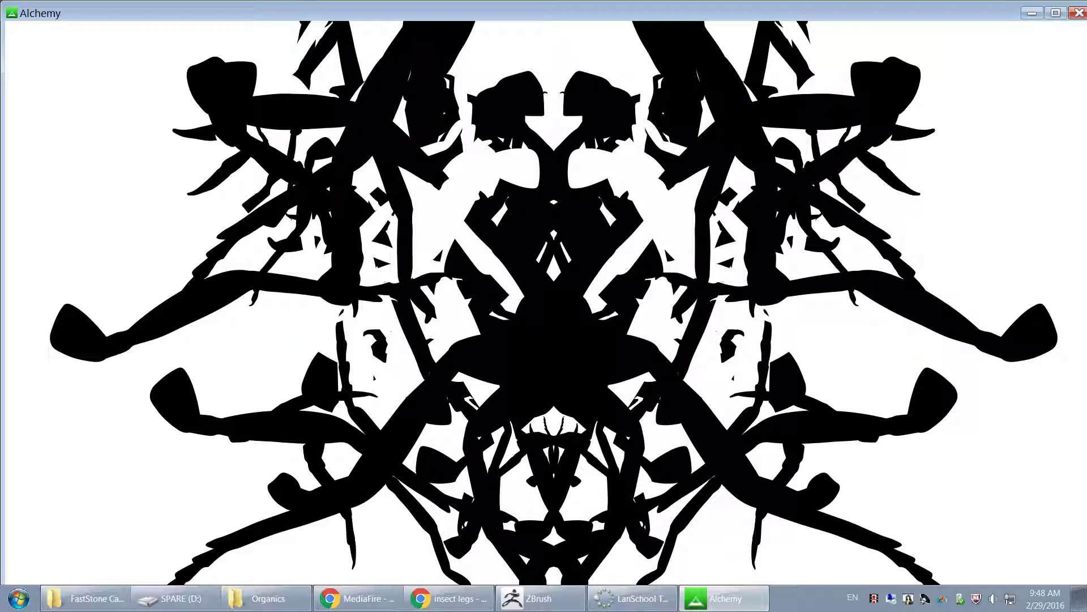
left_click(1058, 15)
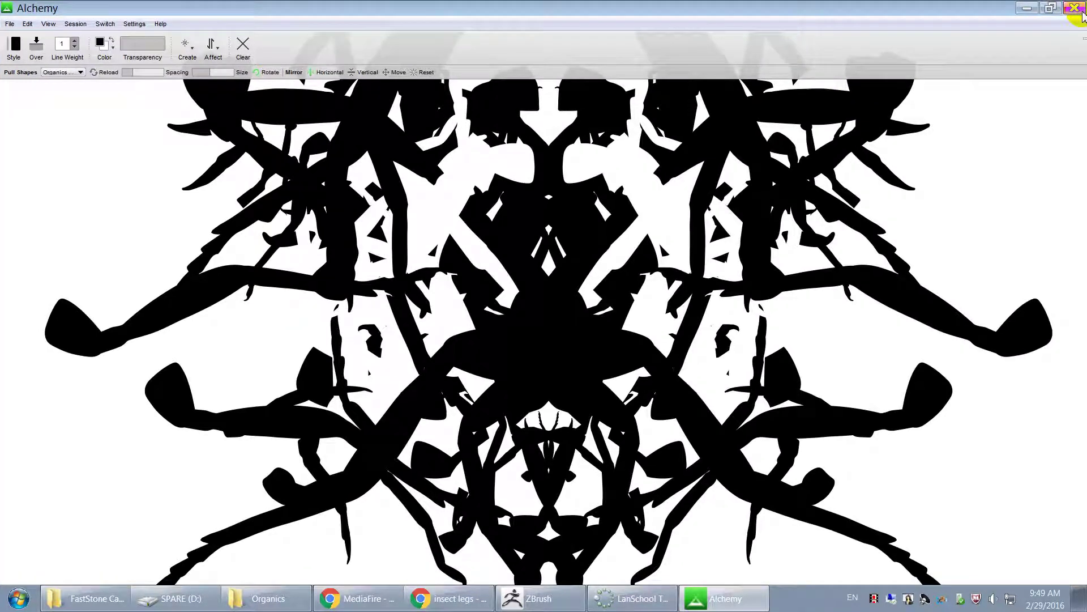
left_click(1074, 8)
left_click(517, 310)
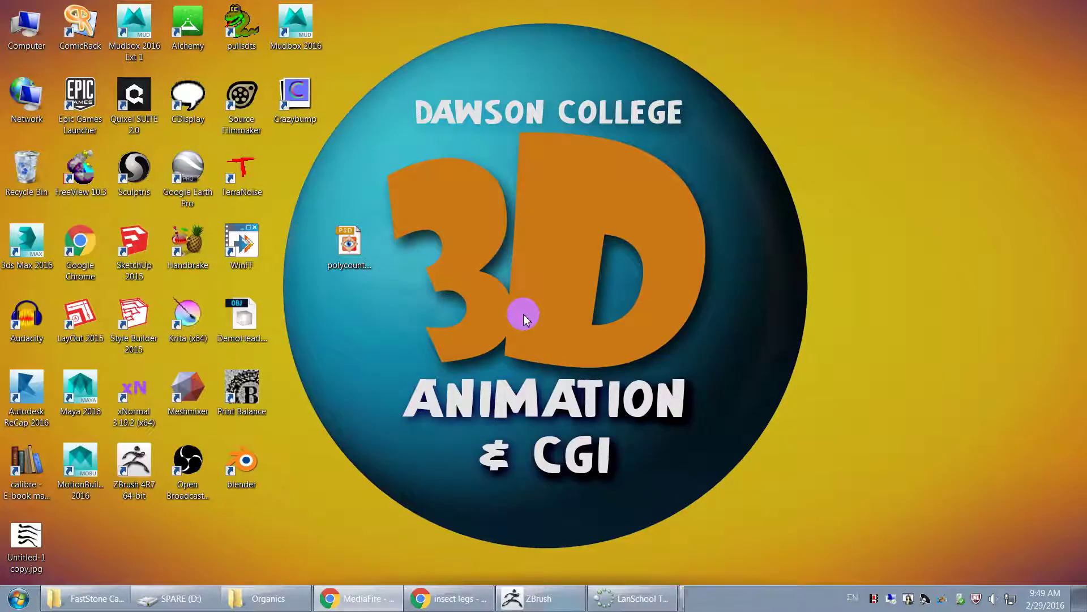
Switch to ZBrush, clear the brush palette from the tray, and replace the cylinder with a Sphere3D primitive.
left_click(530, 598)
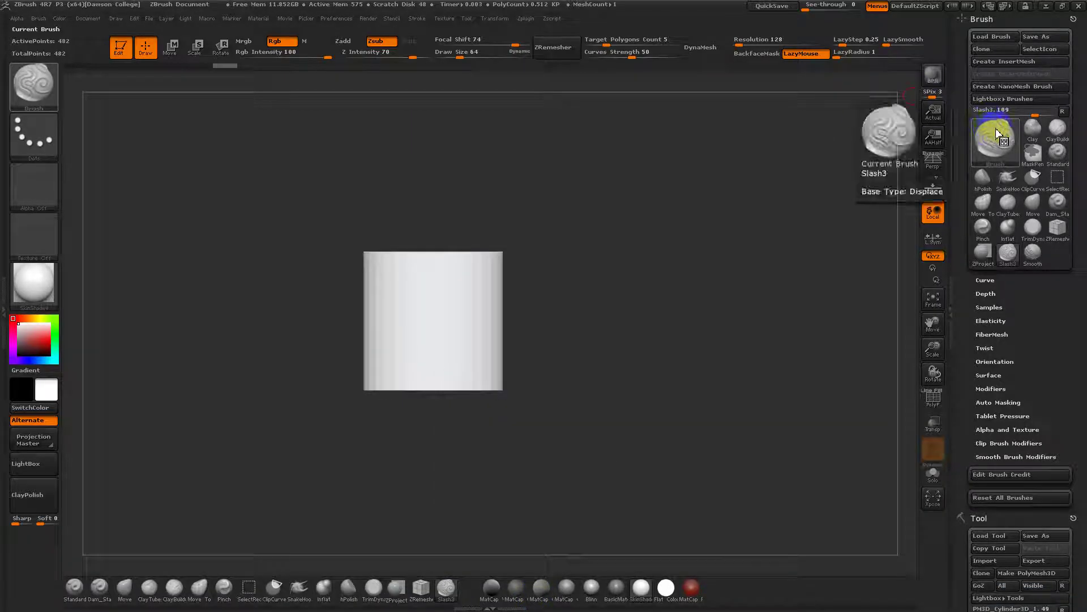
left_click(1072, 22)
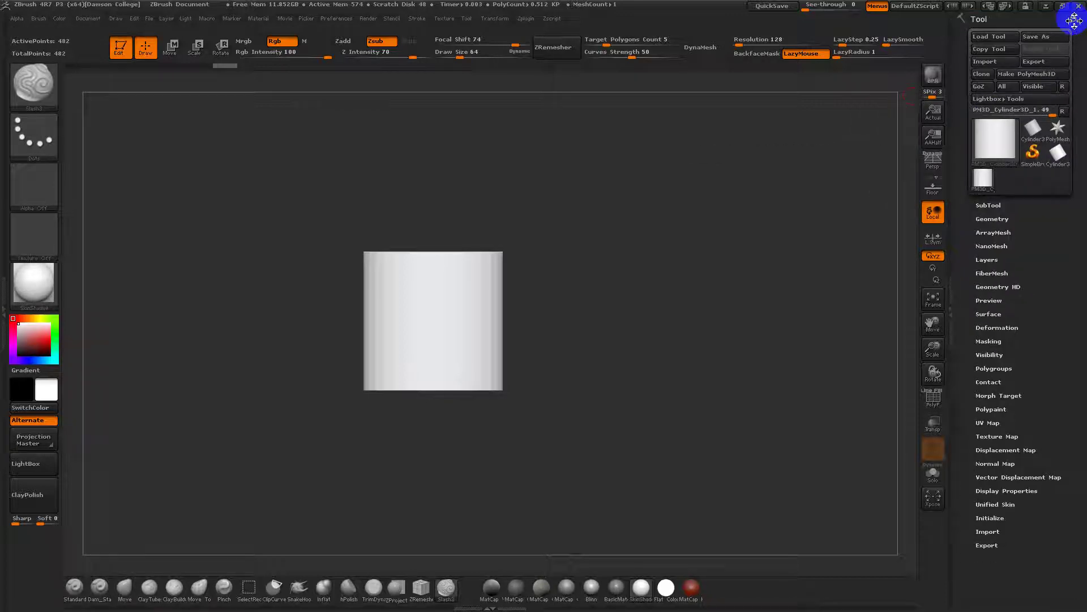
left_click_drag(531, 293, 722, 347)
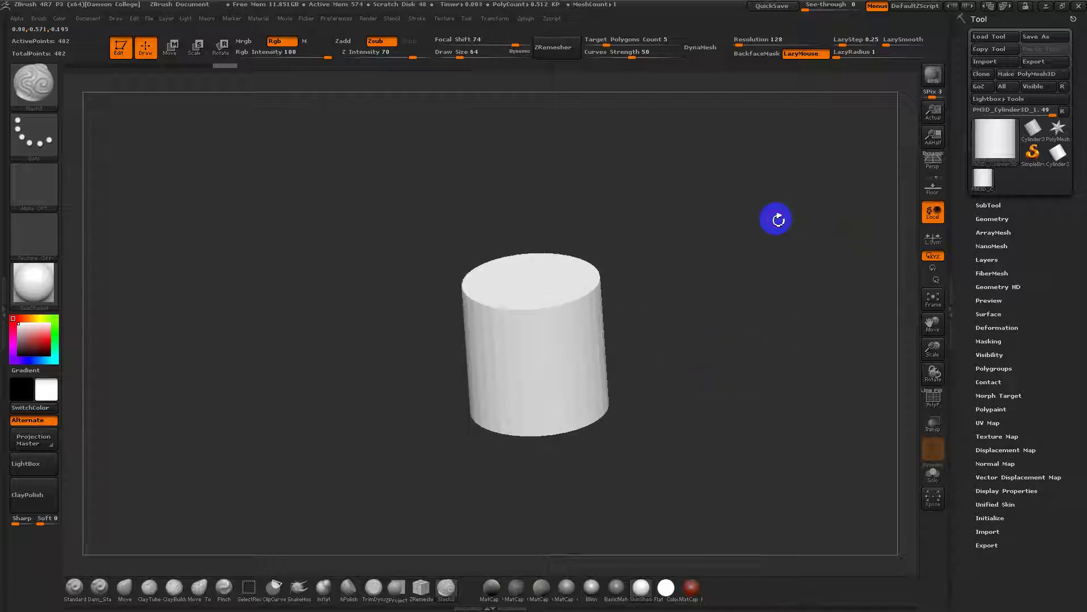
left_click(994, 139)
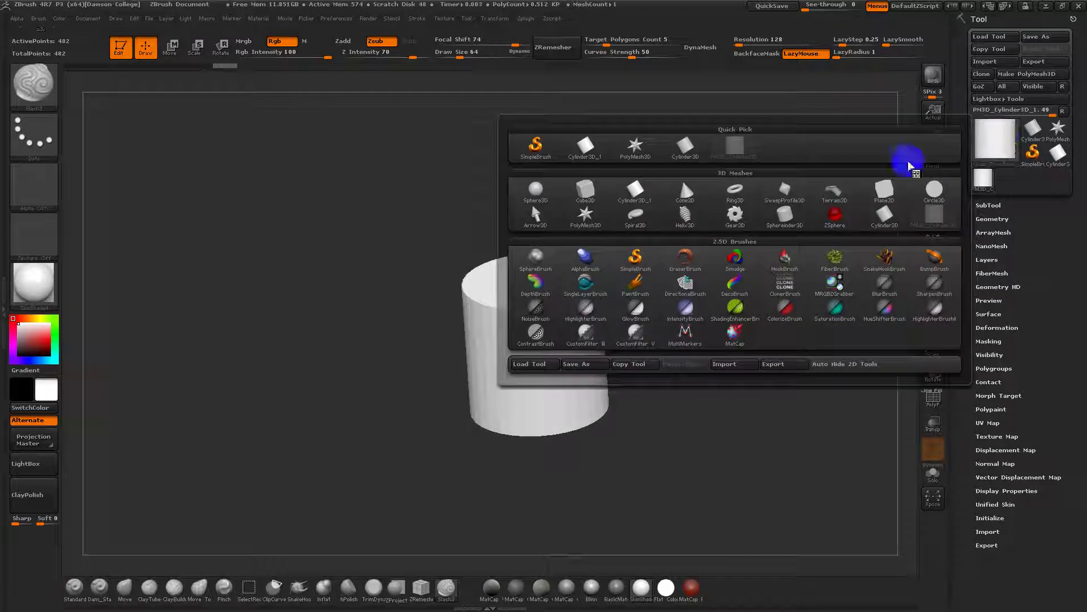
left_click(536, 190)
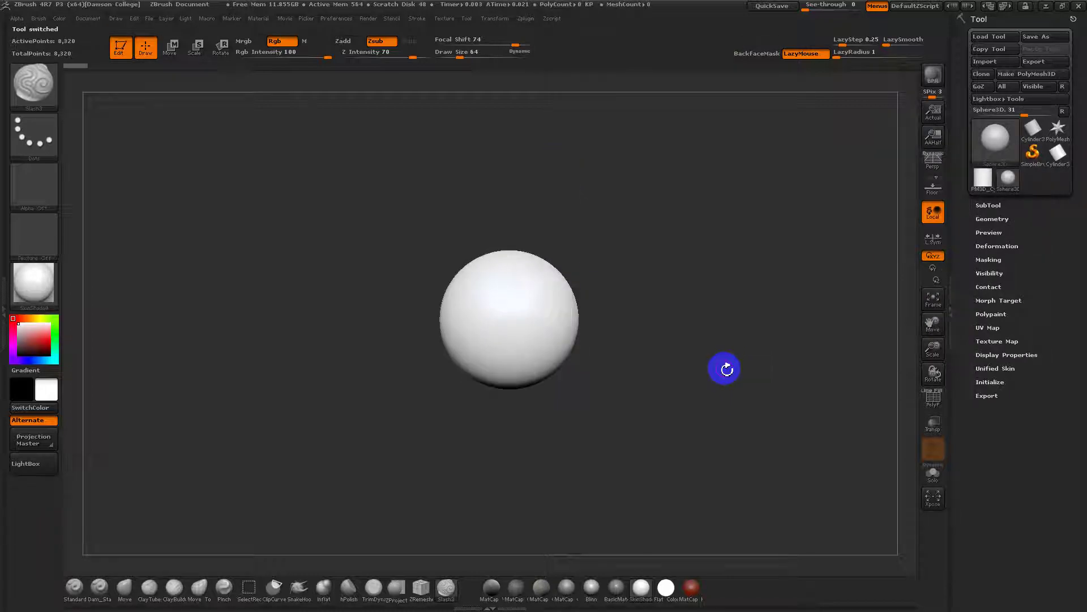
Display the sphere's wireframe and examine its polygon layout, including the pole, from different angles.
key("shift+f")
left_click_drag(680, 349, 681, 335)
mouse_move(728, 301)
left_mouse_down()
mouse_move(681, 340)
mouse_move(697, 318)
mouse_move(694, 338)
left_mouse_up()
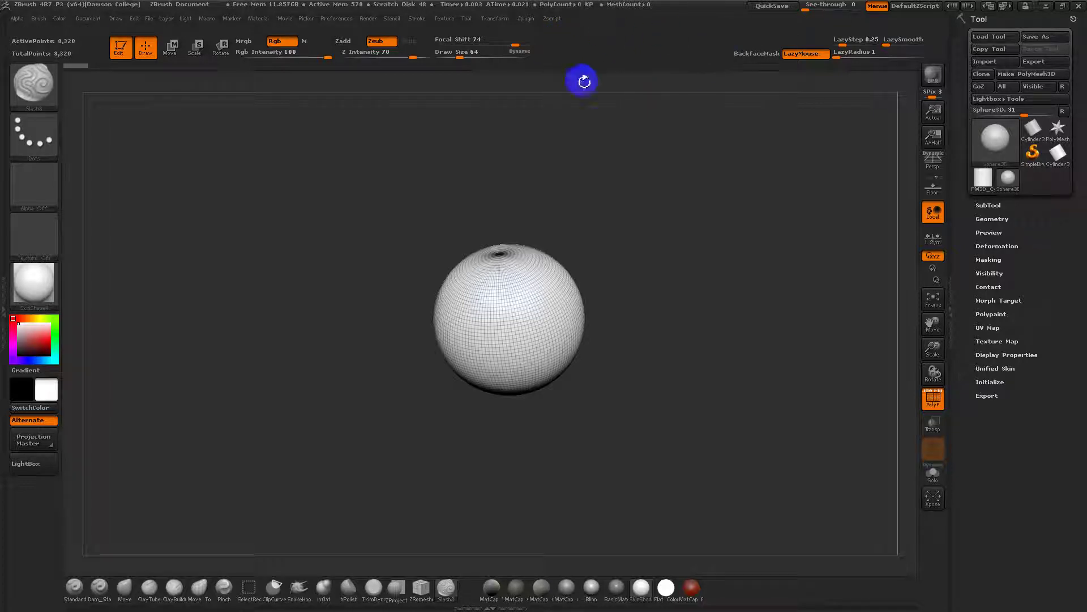
mouse_move(675, 229)
left_mouse_down("alt")
mouse_move(681, 272)
mouse_move(680, 248)
left_mouse_up("alt")
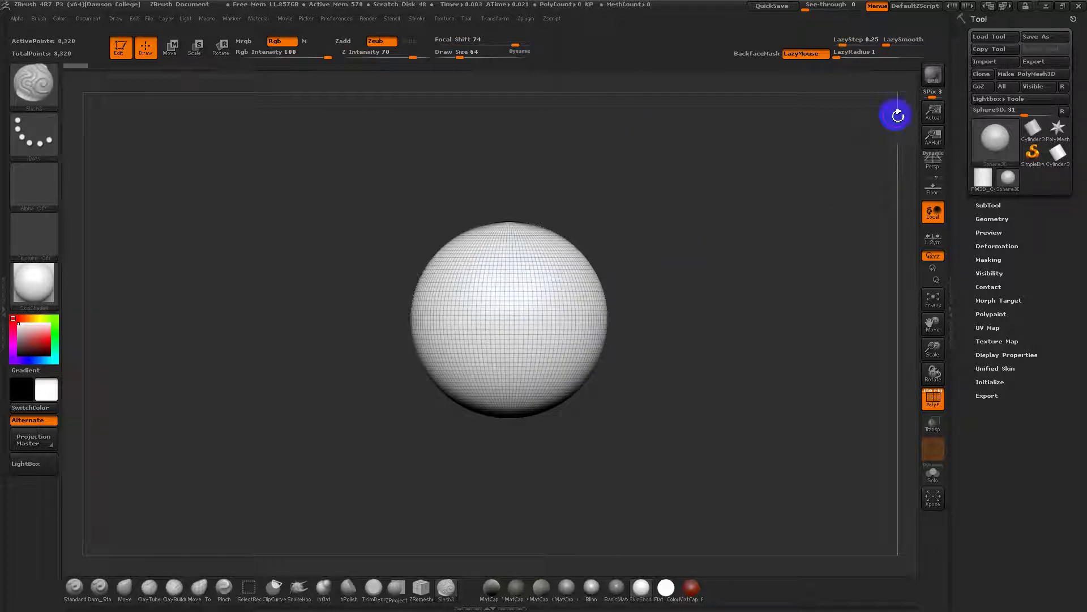
Show the floor grid, try sculpting directly on the unconverted sphere primitive from several angles, and hide the grid.
left_click(933, 187)
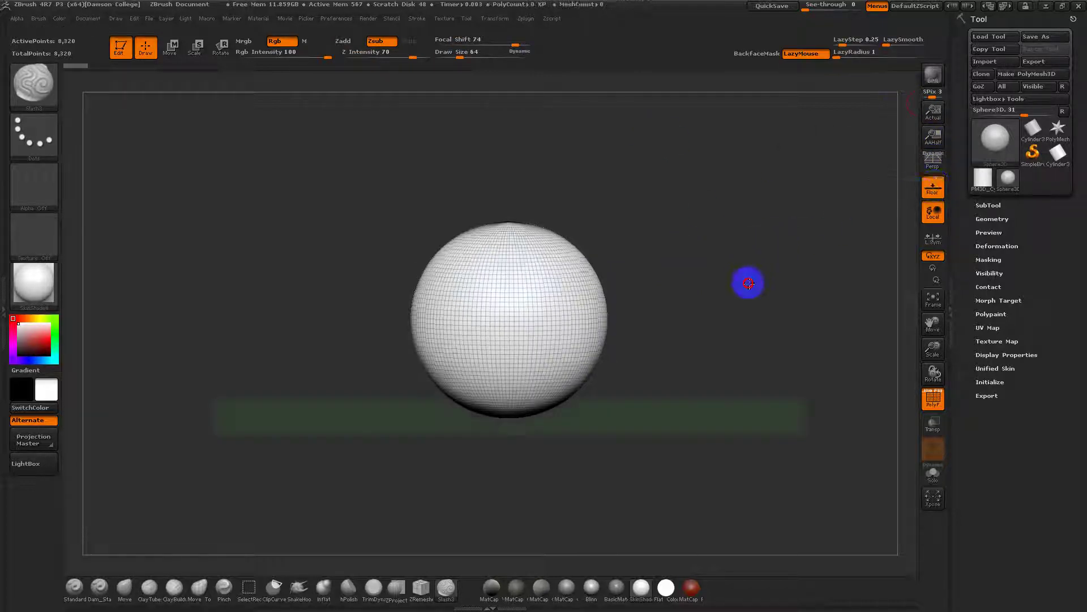
left_click_drag(747, 276, 574, 364)
left_click_drag(649, 308, 719, 283)
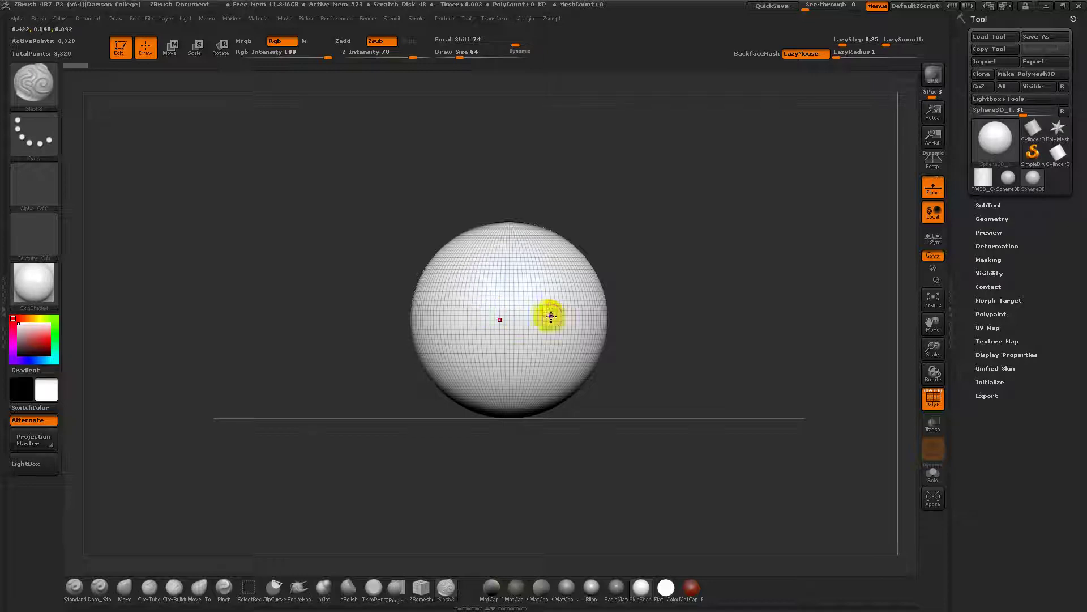
left_click_drag(697, 335, 539, 334)
left_click_drag(633, 306, 652, 335)
left_click(552, 309)
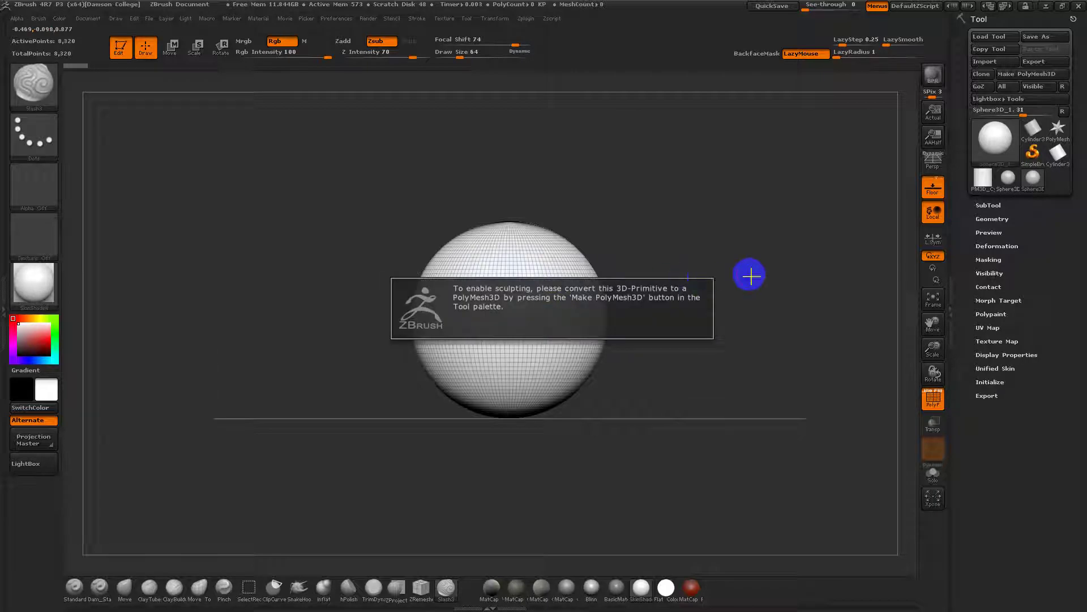
left_click_drag(733, 274, 528, 296)
left_click(528, 320)
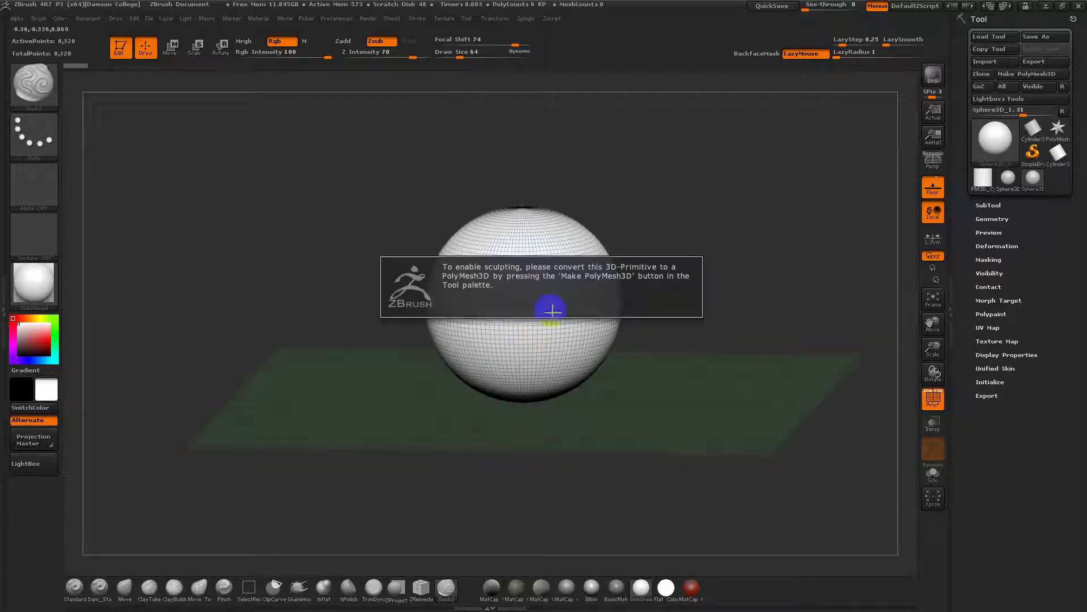
left_click(937, 192)
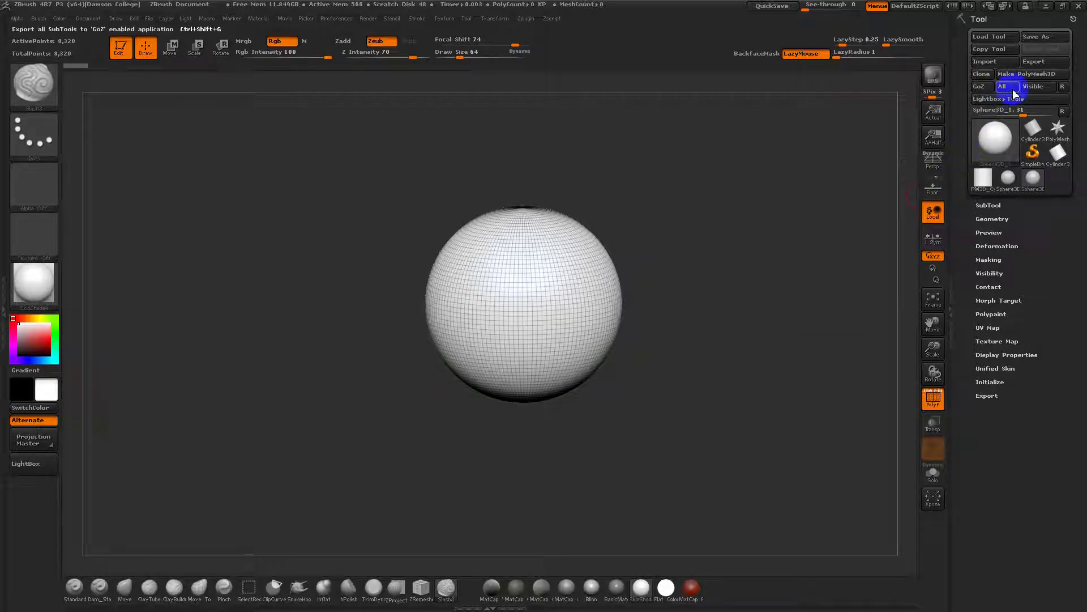
Convert the sphere to a PolyMesh3D and enable DynaMesh at resolution 128, leaving the wireframe hidden.
left_click(994, 136)
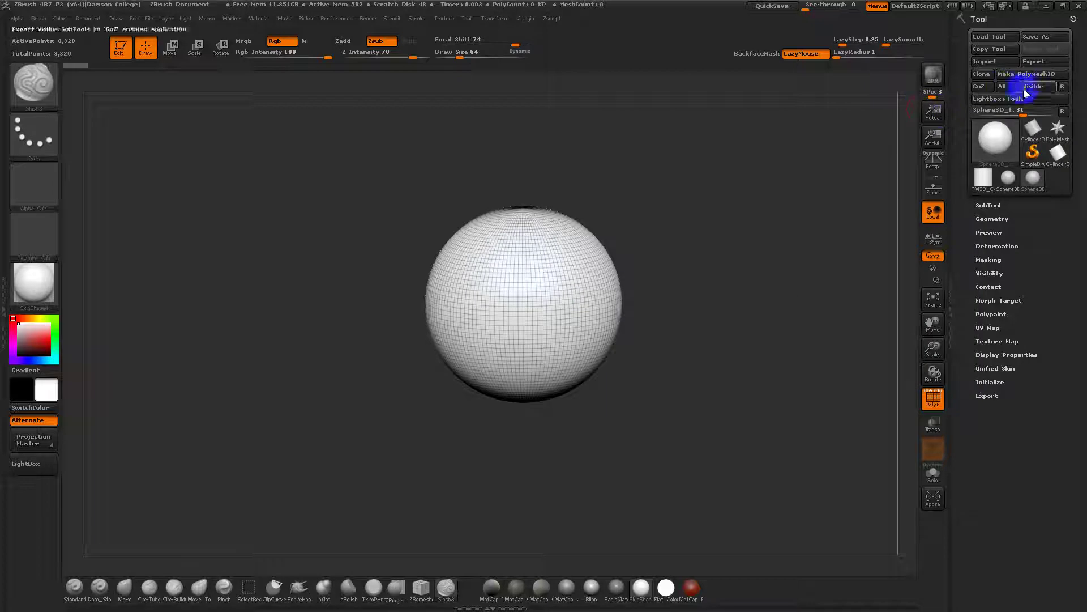
left_click(1044, 79)
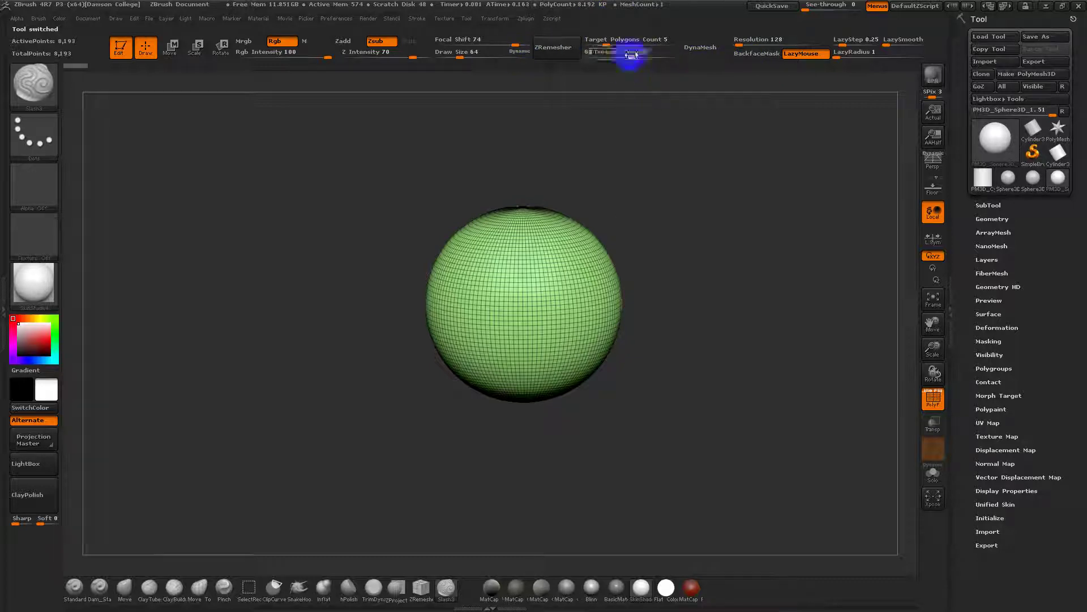
key("shift+f")
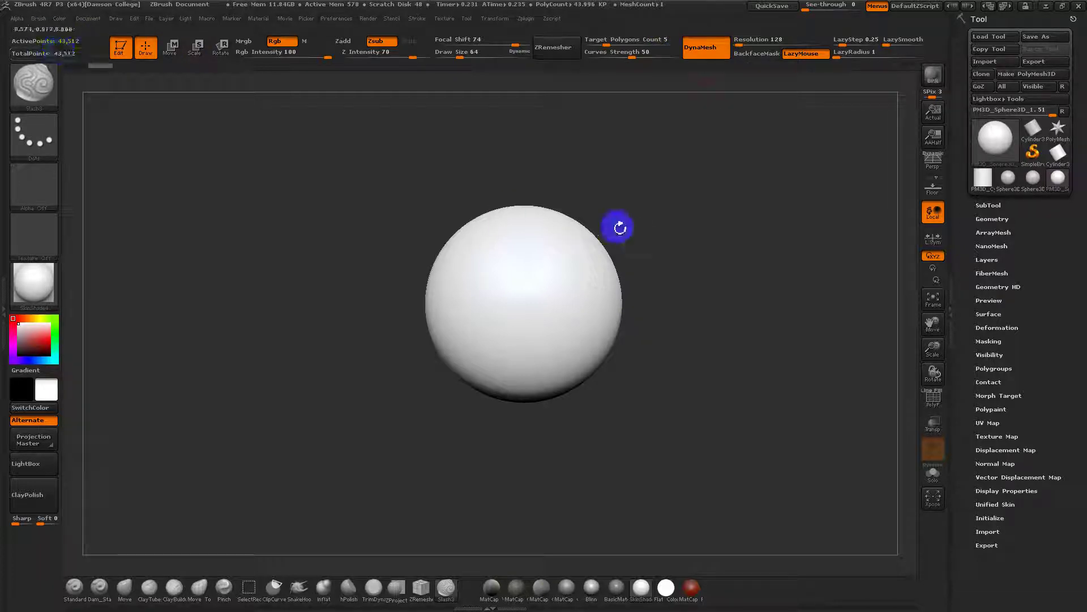
key("shift")
key("shift+f")
key("shift+f")
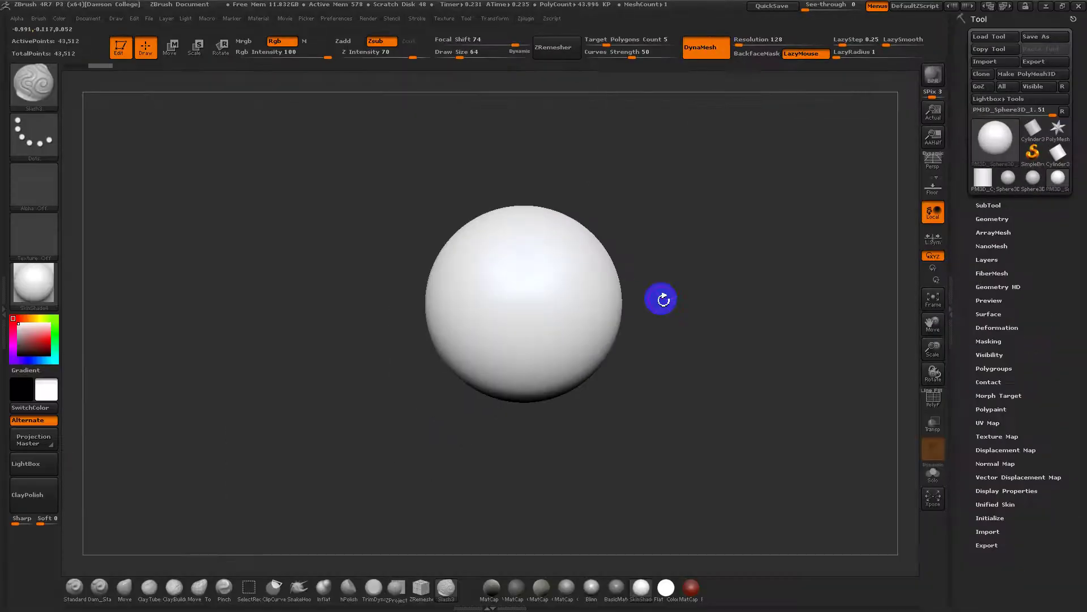
Give the sphere the Flat Color material and a near-black colour to make it a solid silhouette.
left_click_drag(22, 342, 14, 356)
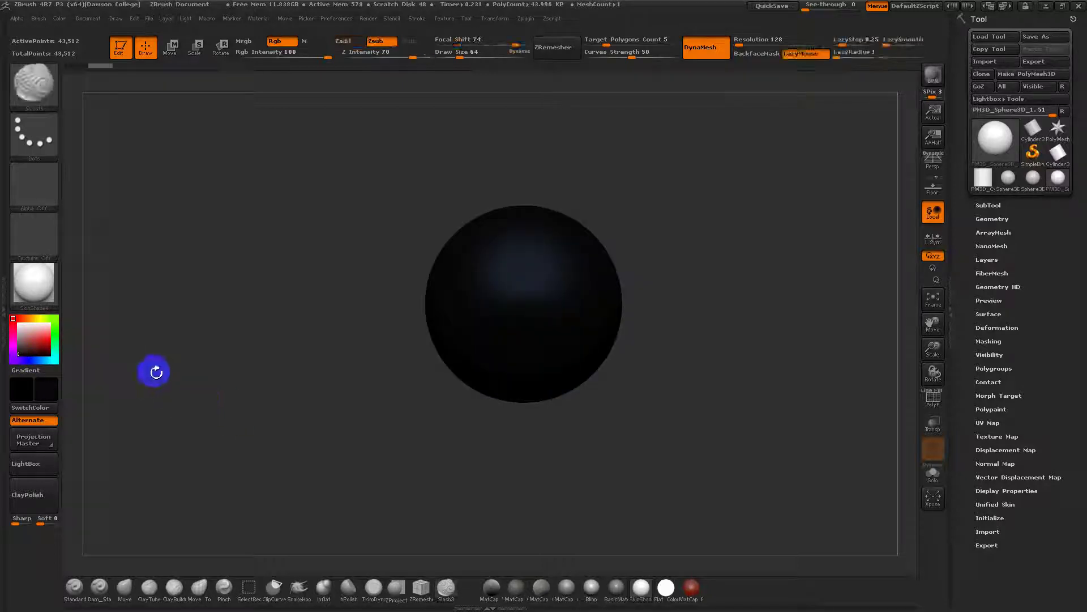
left_click(667, 589)
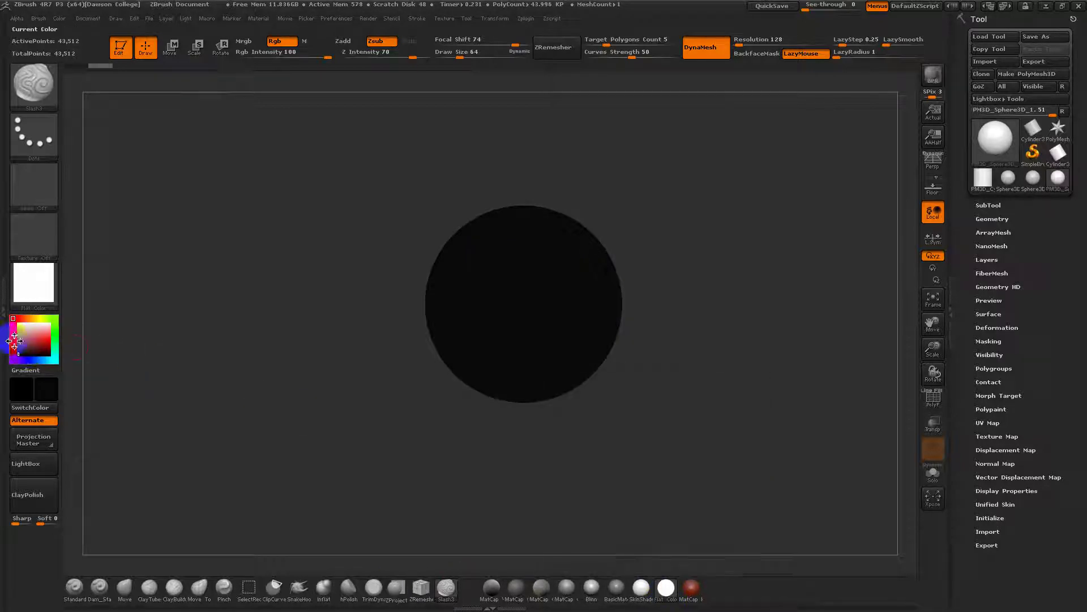
left_click_drag(22, 355, 16, 367)
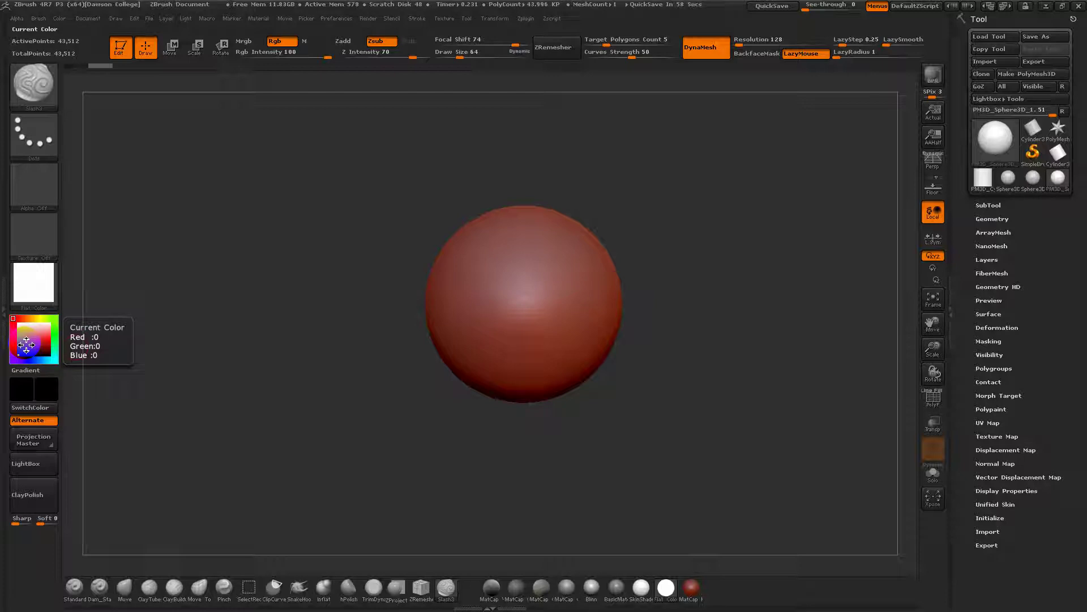
left_click_drag(21, 347, 14, 358)
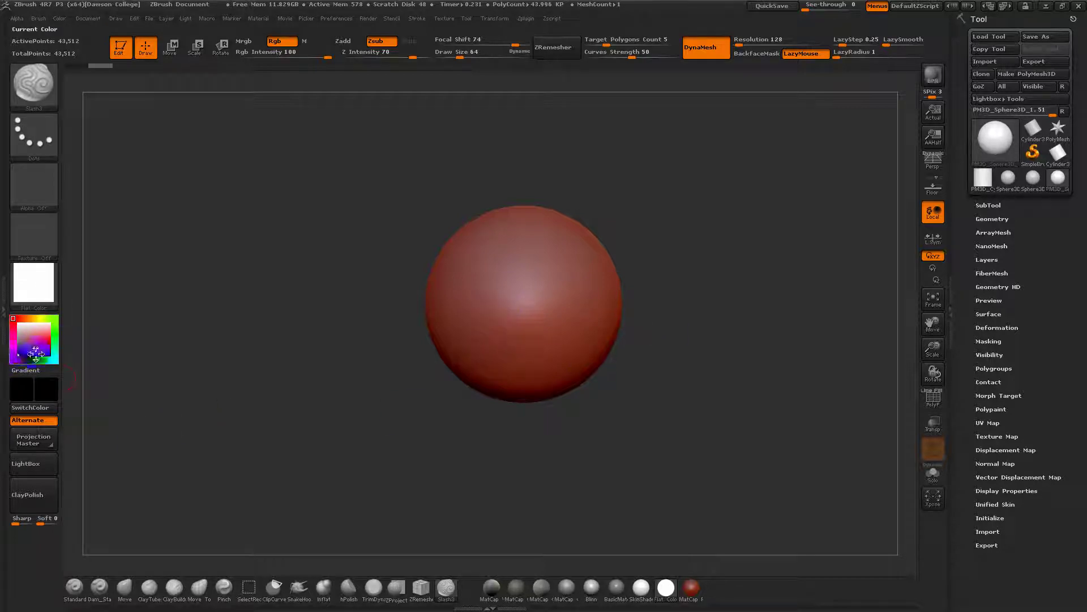
left_click(20, 358)
left_click(24, 354)
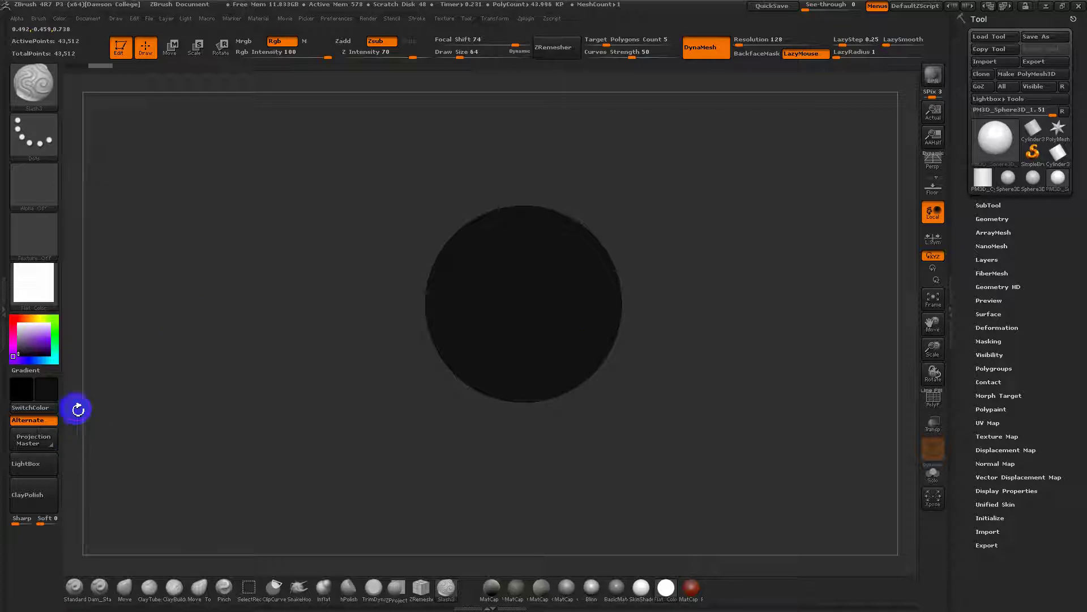
Set the document background to light grey, and return the sphere's colour to near-black with RGB values of 9.
left_click(52, 391)
left_click_drag(34, 370, 26, 362)
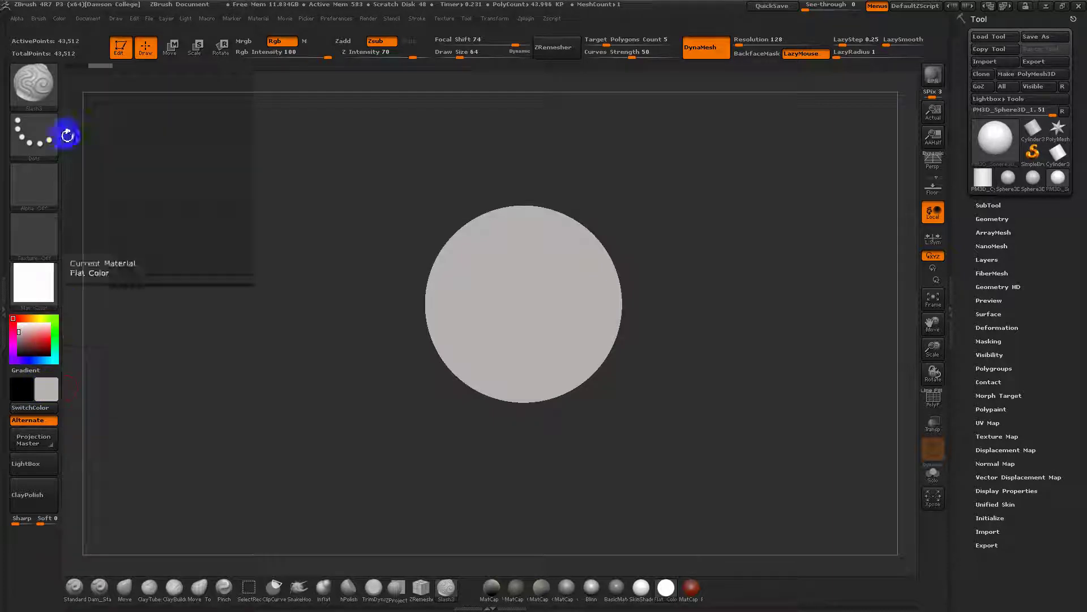
left_click(90, 17)
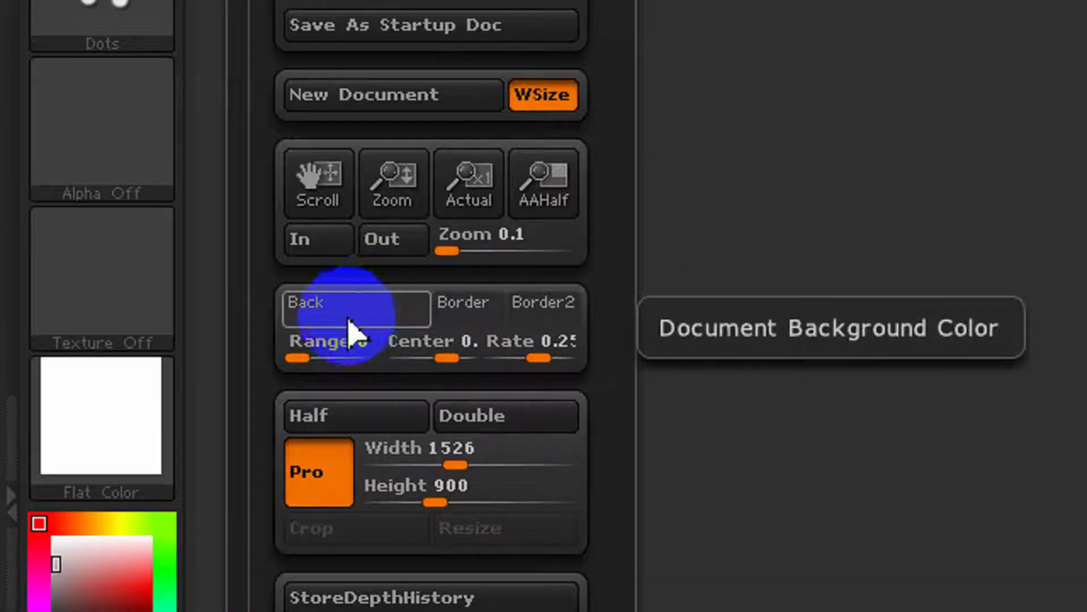
left_click(358, 318)
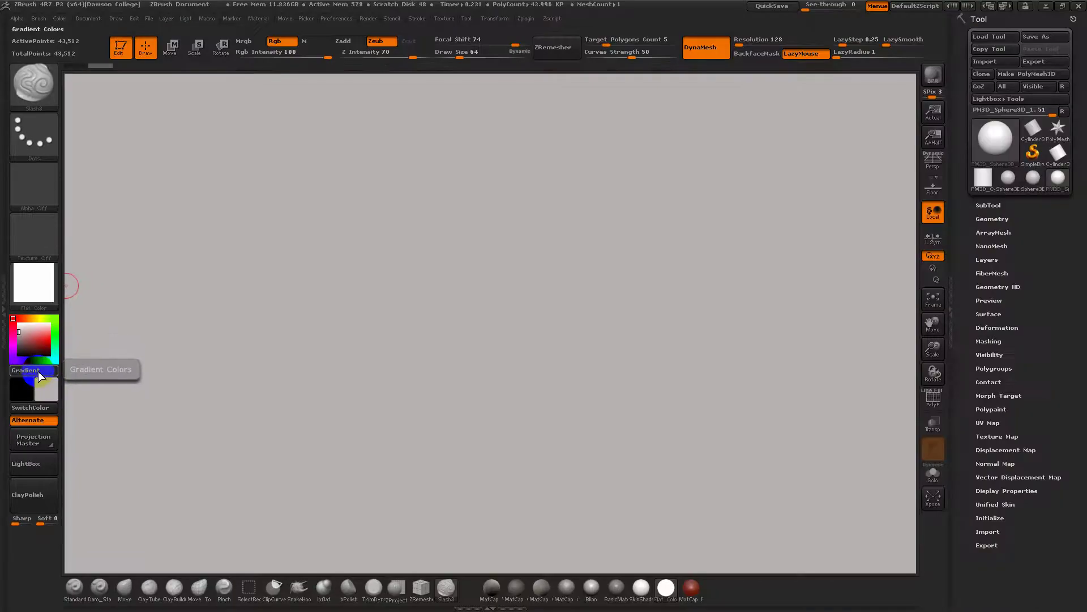
left_click_drag(23, 352, 14, 356)
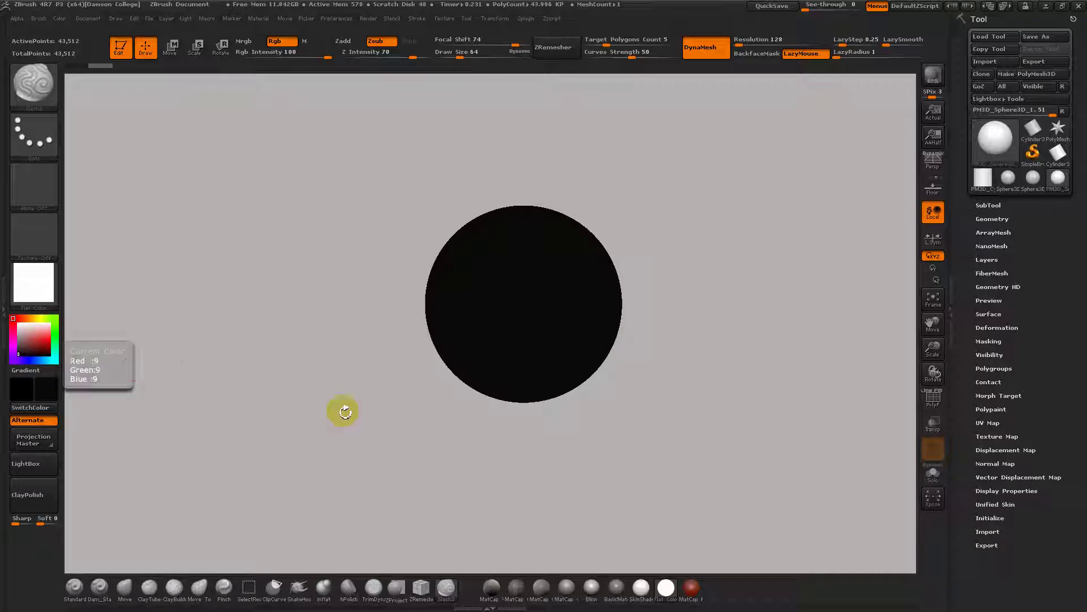
Enlarge the brush for working on the silhouette sphere by setting its draw size to 325.
left_click_drag(659, 311, 630, 345, "alt")
left_click_drag(703, 359, 744, 370, "alt")
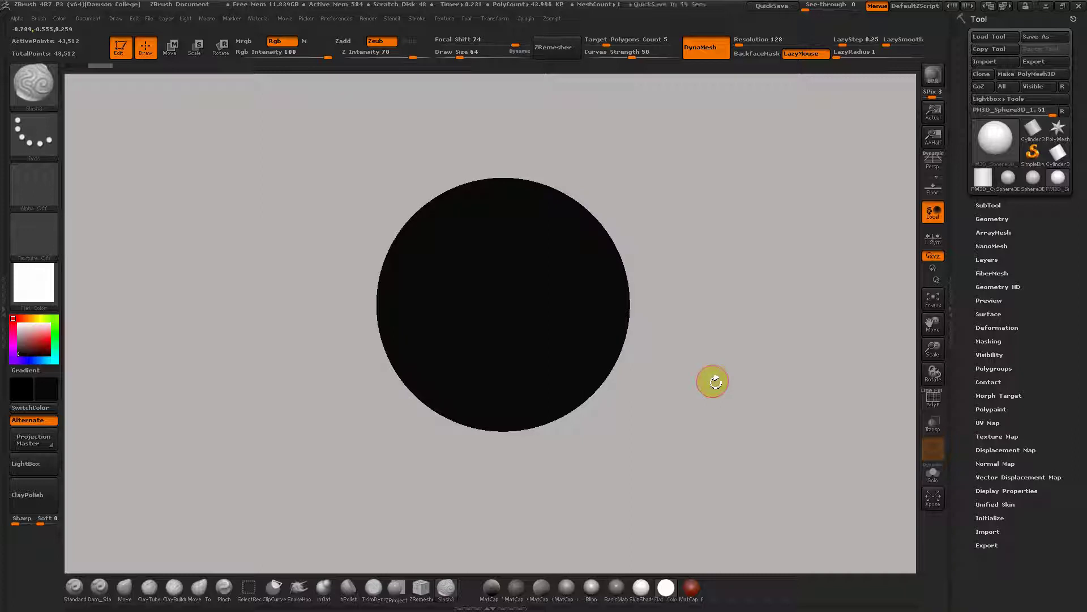
key("s")
left_click_drag(610, 276, 629, 276)
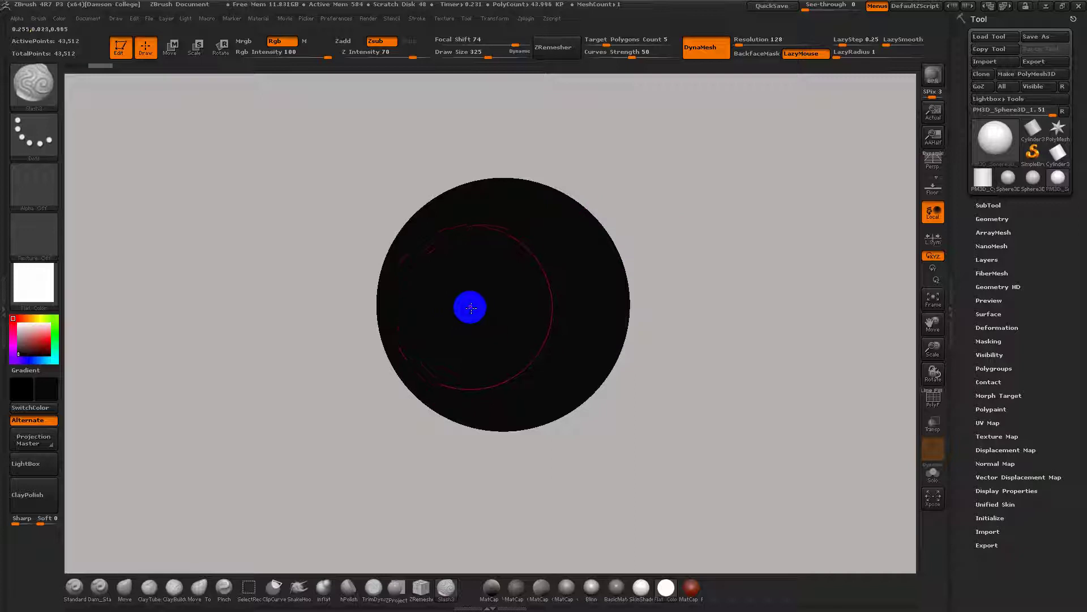
Frame the black sphere comfortably in the canvas and set the brush's focal shift to 20.
key("f")
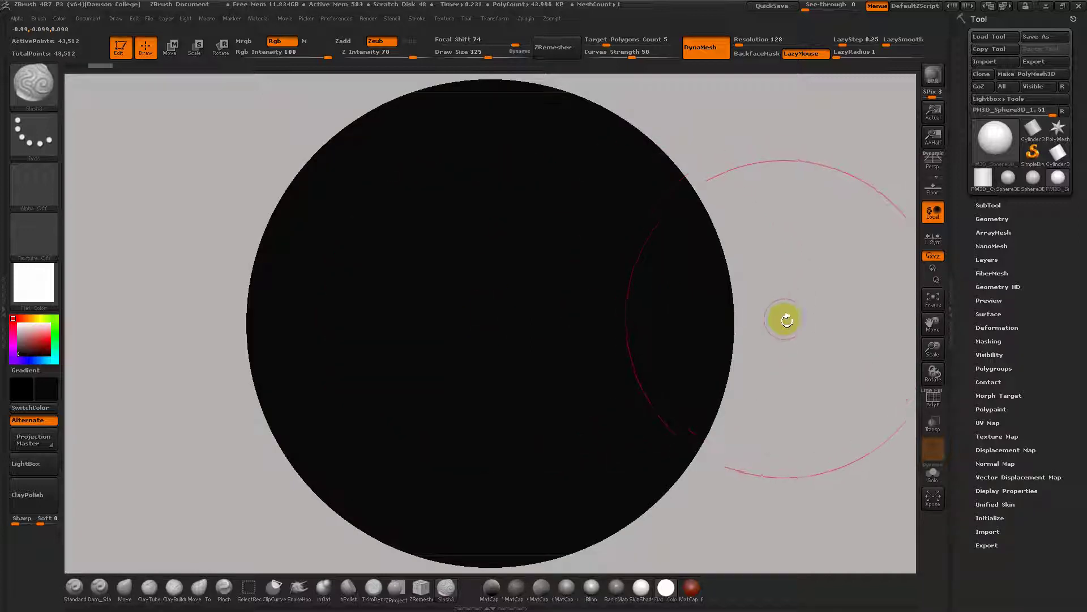
left_click_drag(799, 327, 744, 267, "alt")
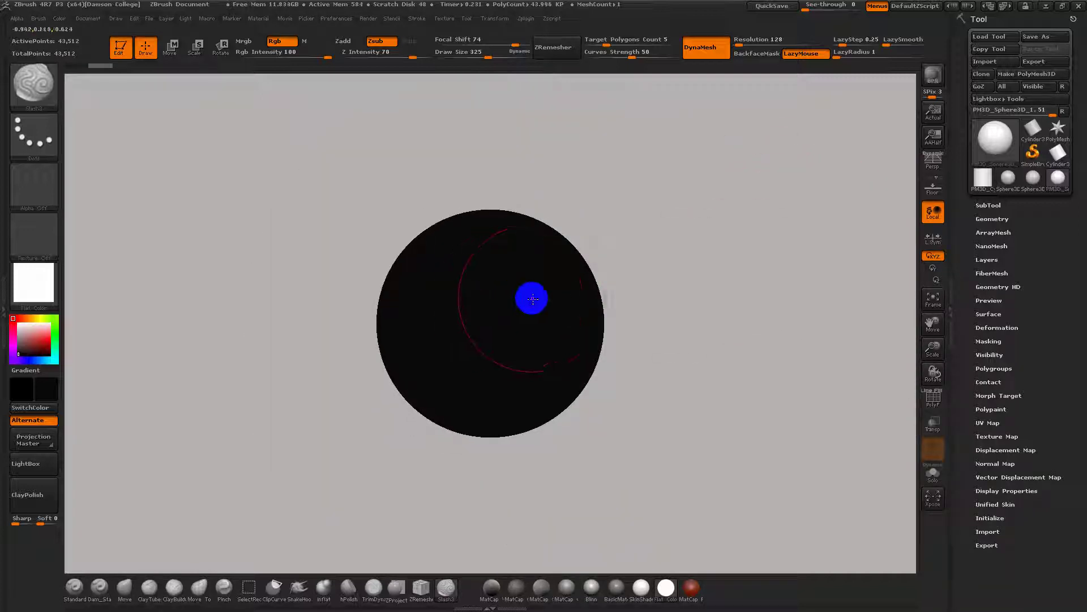
key("f")
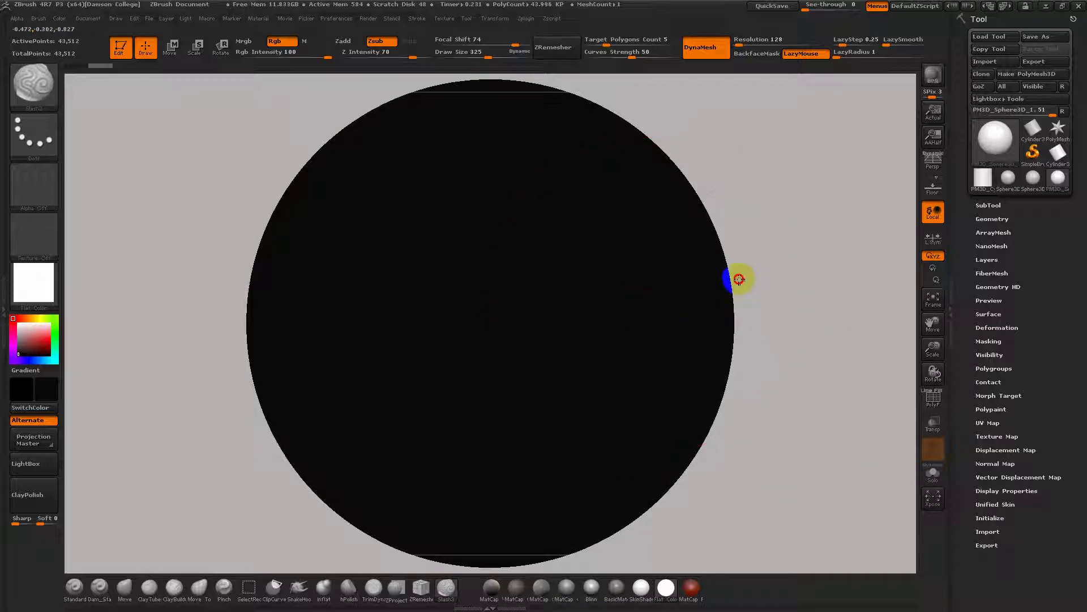
left_click_drag(779, 318, 743, 275, "alt")
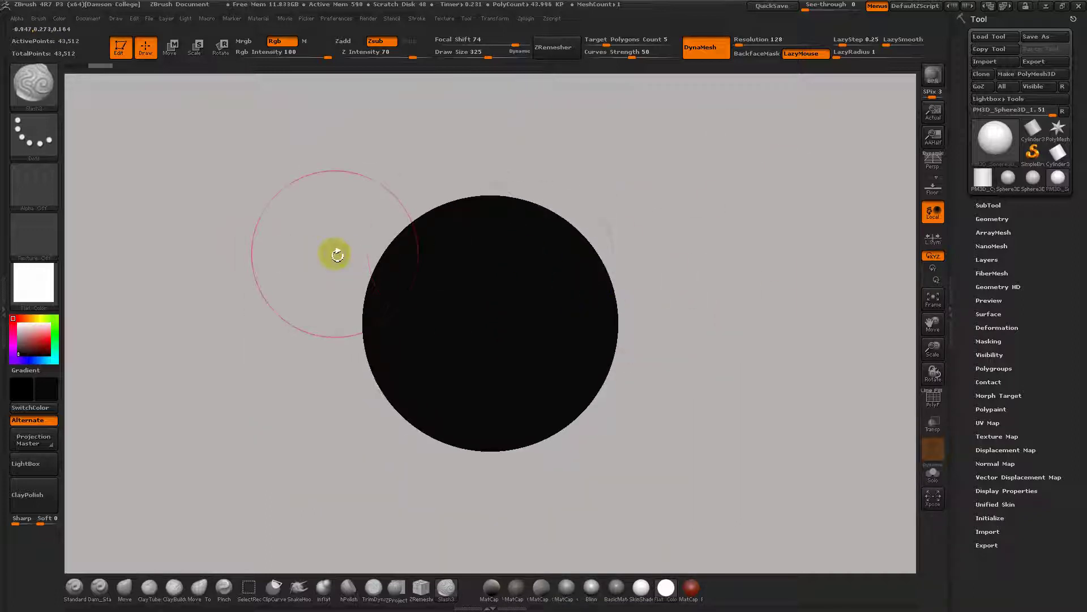
left_click_drag(337, 255, 671, 268)
key("space")
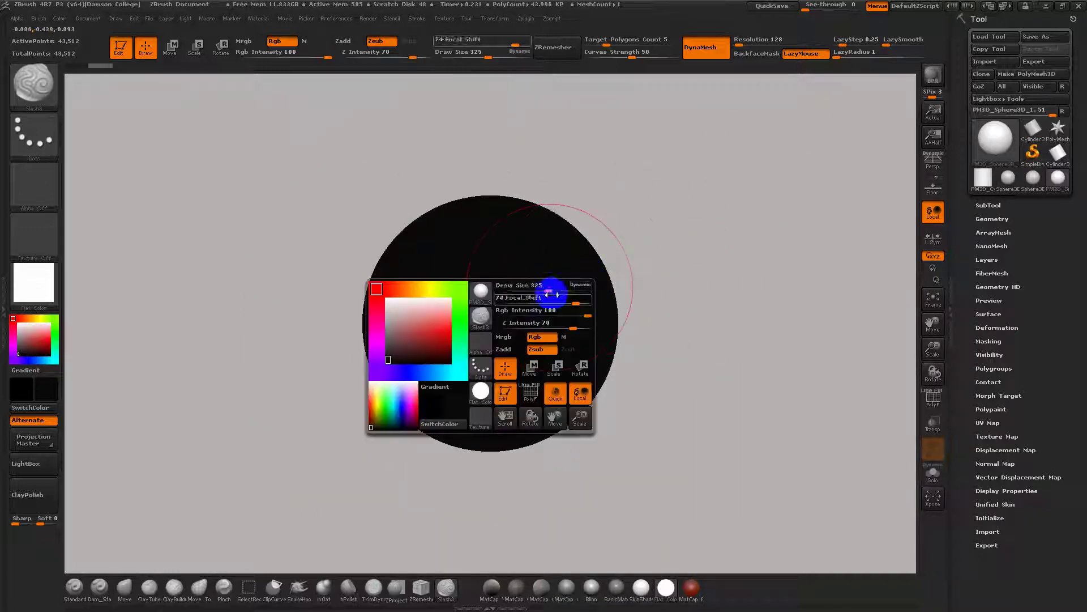
left_click_drag(555, 300, 549, 302)
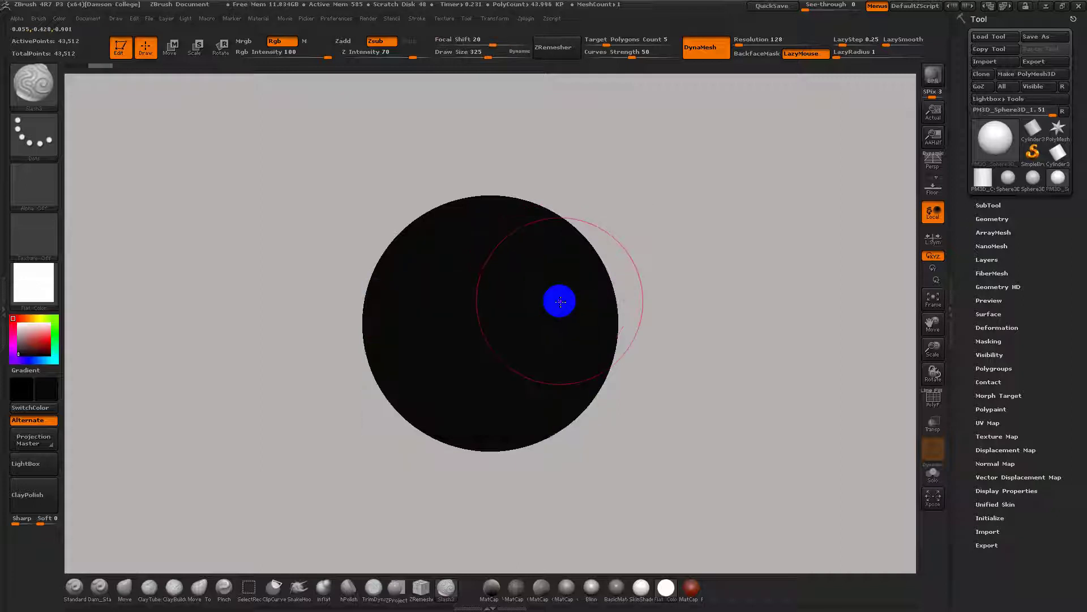
right_click_drag(568, 300, 557, 302)
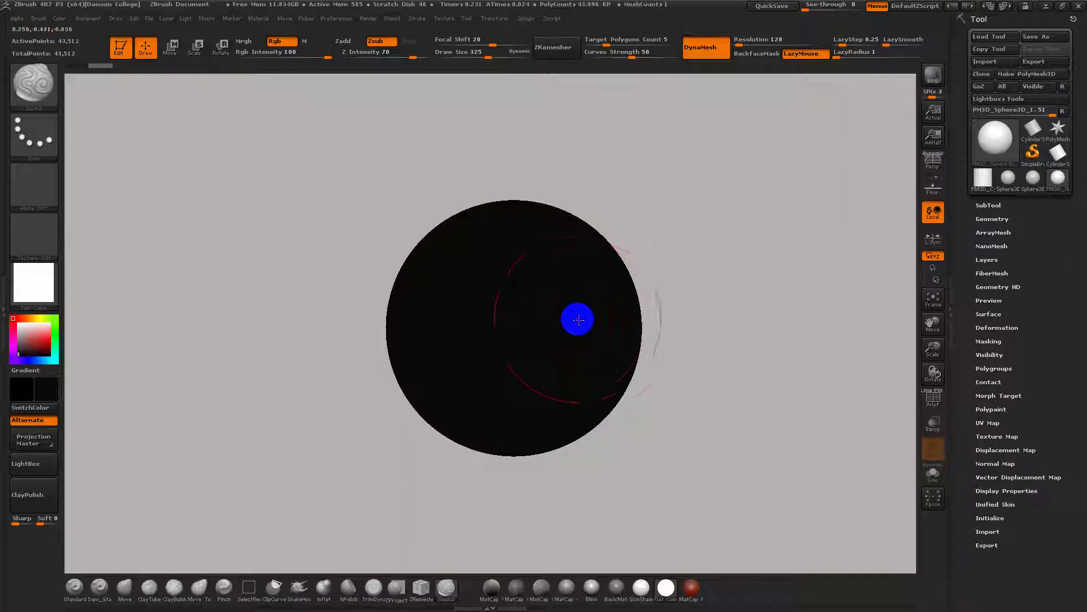
left_click_drag(693, 348, 655, 325, "alt")
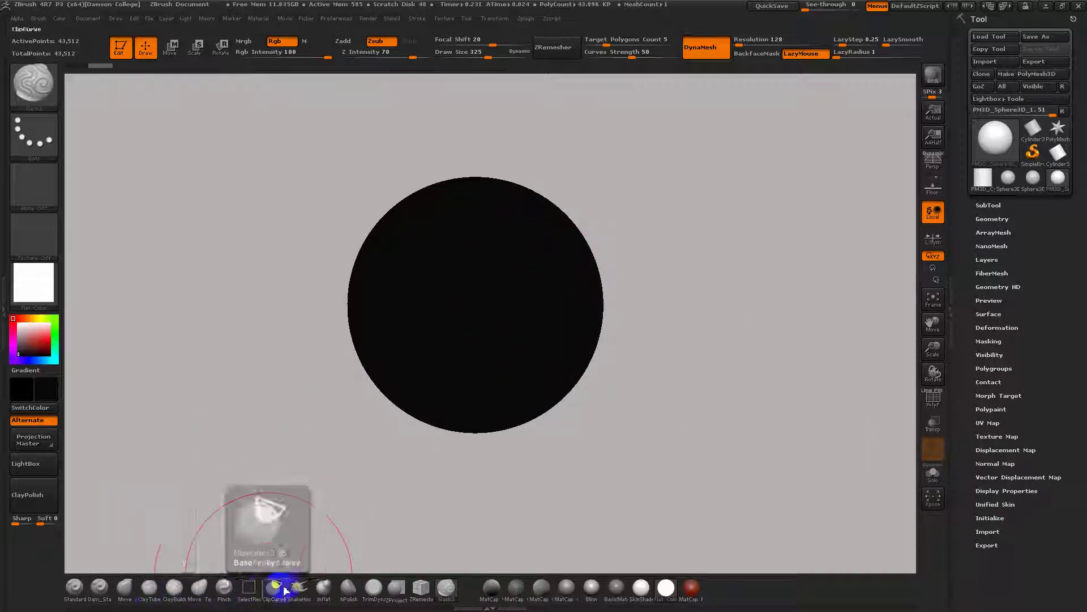
Switch to the Move brush with a draw size of 797 and try a pull on the sphere's edge.
left_click(133, 589)
key("s")
mouse_move(565, 332)
left_mouse_down()
mouse_move(588, 331)
mouse_move(528, 329)
left_mouse_up()
key("ctrl+z")
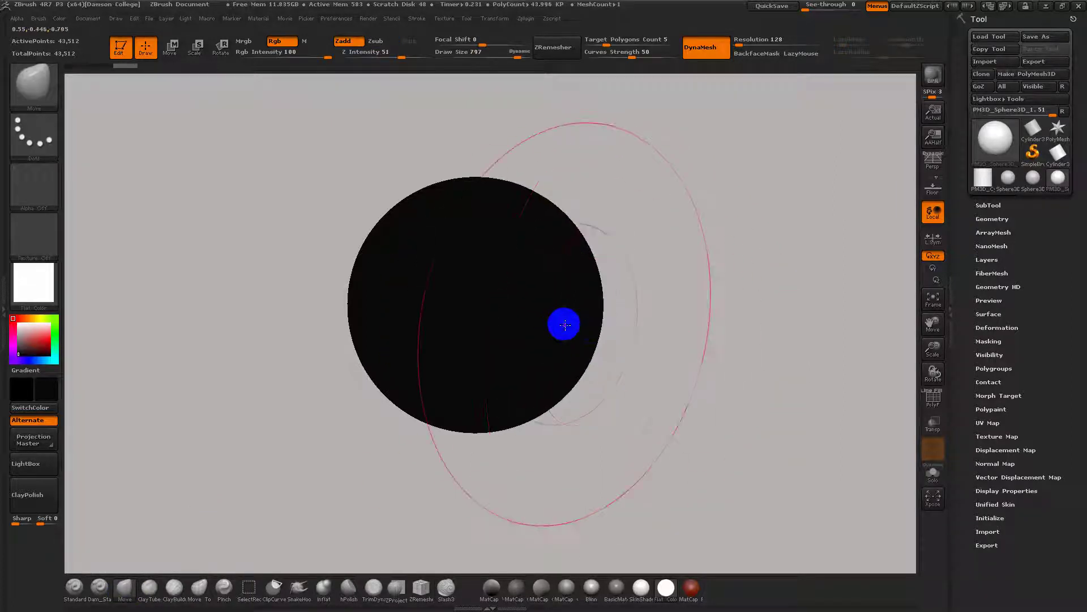
left_click_drag(653, 338, 635, 337)
key("s")
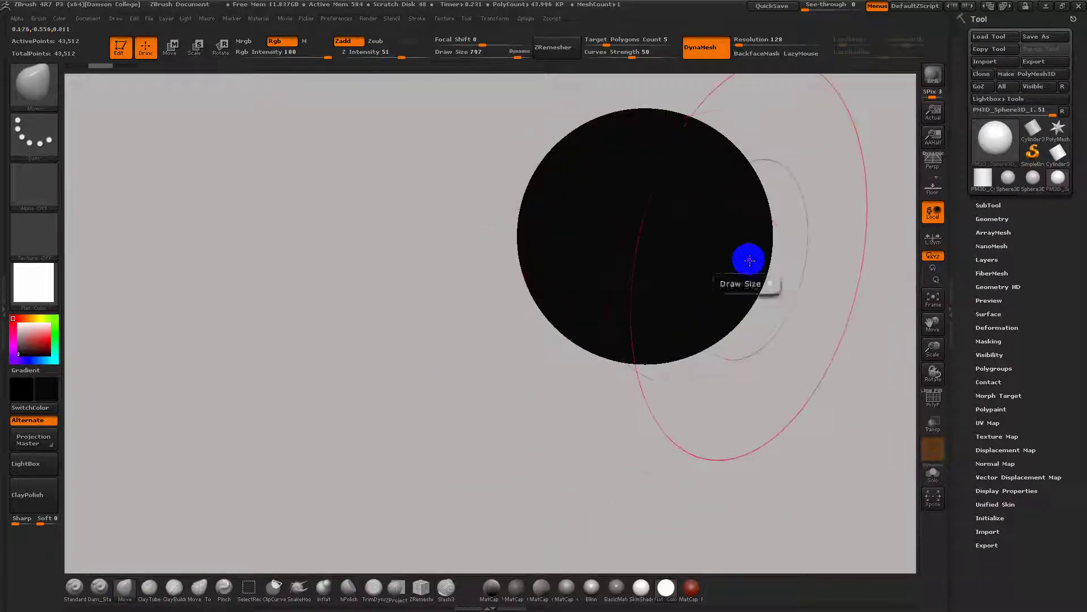
Turn on the floor grid to check how the black sphere is oriented.
left_click_drag(756, 320, 826, 308)
left_click_drag(740, 291, 626, 280)
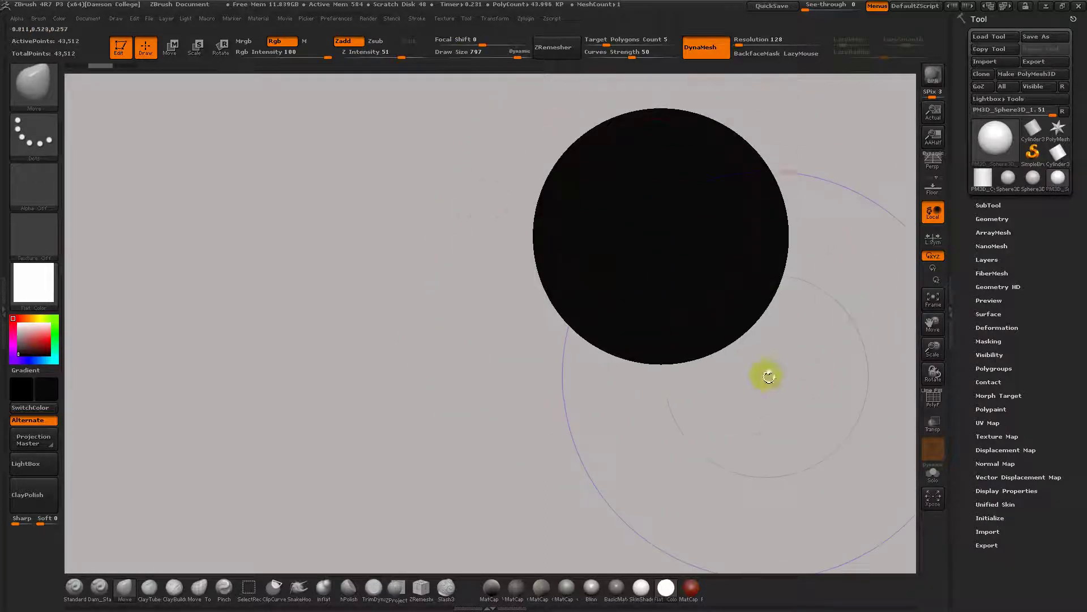
left_click_drag(735, 372, 843, 323)
left_click(932, 188)
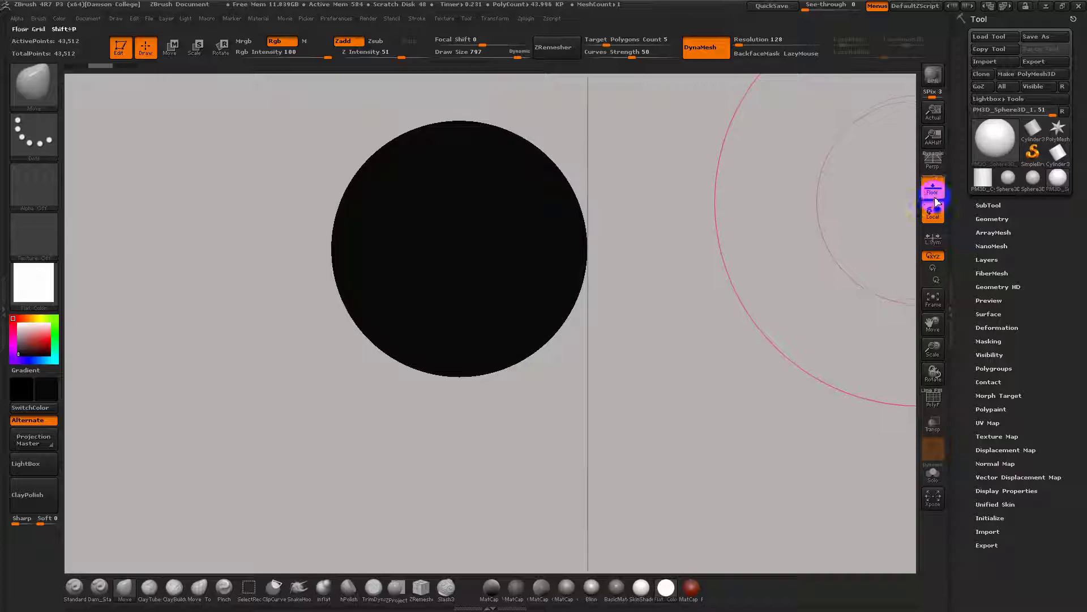
left_click_drag(740, 245, 909, 243)
left_click_drag(814, 205, 798, 323)
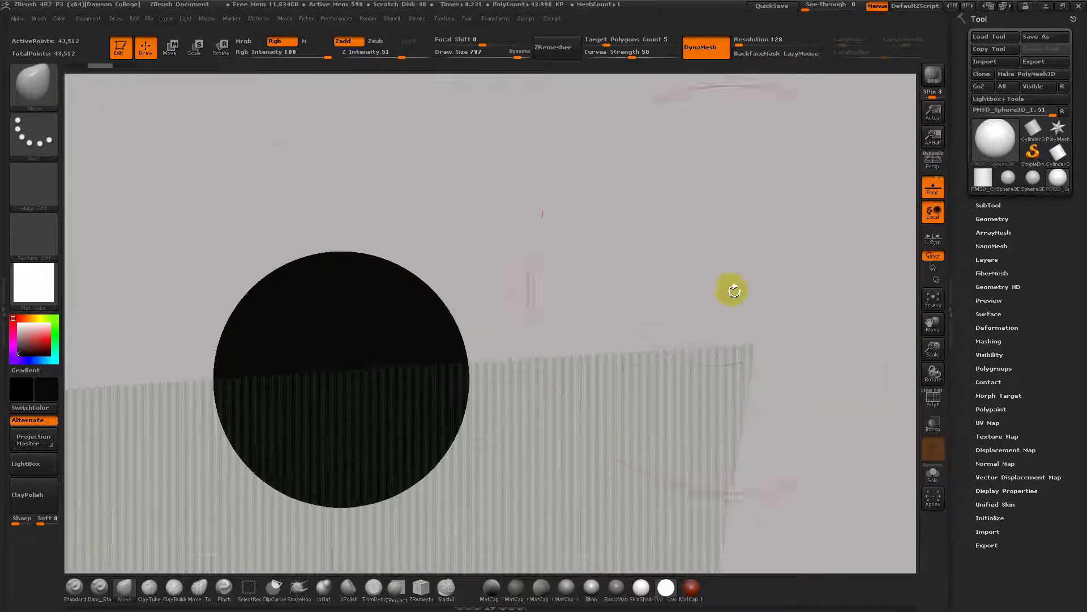
mouse_move(645, 280)
left_mouse_down()
mouse_move(673, 359)
mouse_move(721, 355)
mouse_move(743, 264)
mouse_move(672, 272)
mouse_move(723, 301)
mouse_move(629, 333)
mouse_move(776, 290)
mouse_move(699, 298)
left_mouse_up()
Set the Move brush's draw size to 521 and try pushing the sphere's side inward.
key("s")
left_click_drag(786, 311, 701, 316, "shift")
left_click_drag(852, 334, 661, 342)
key("ctrl+z")
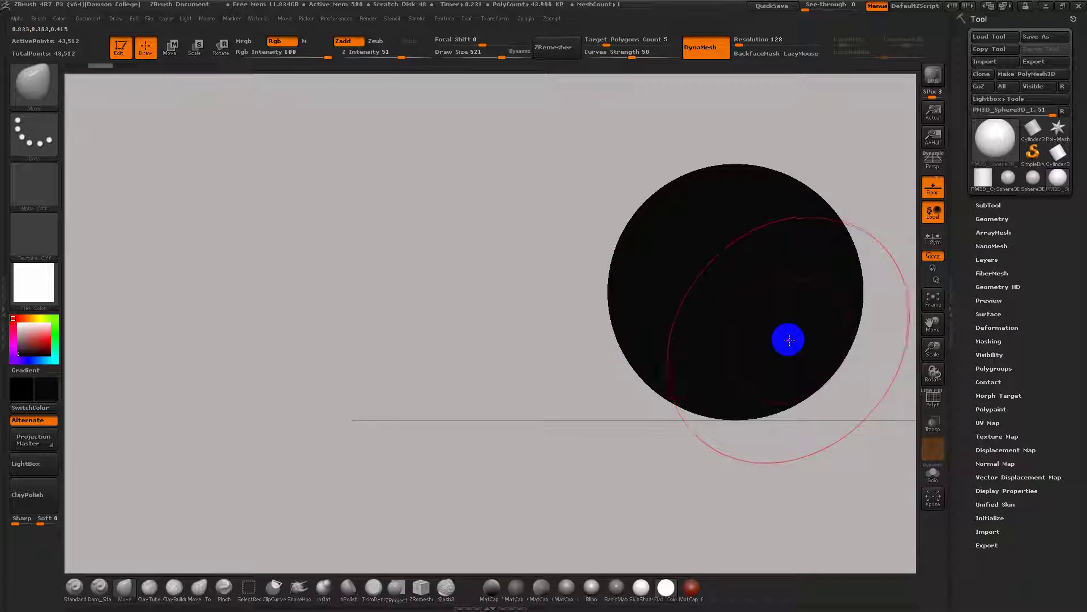
Snap the view straight onto the sphere and hide the floor grid.
left_click_drag(564, 349, 541, 338)
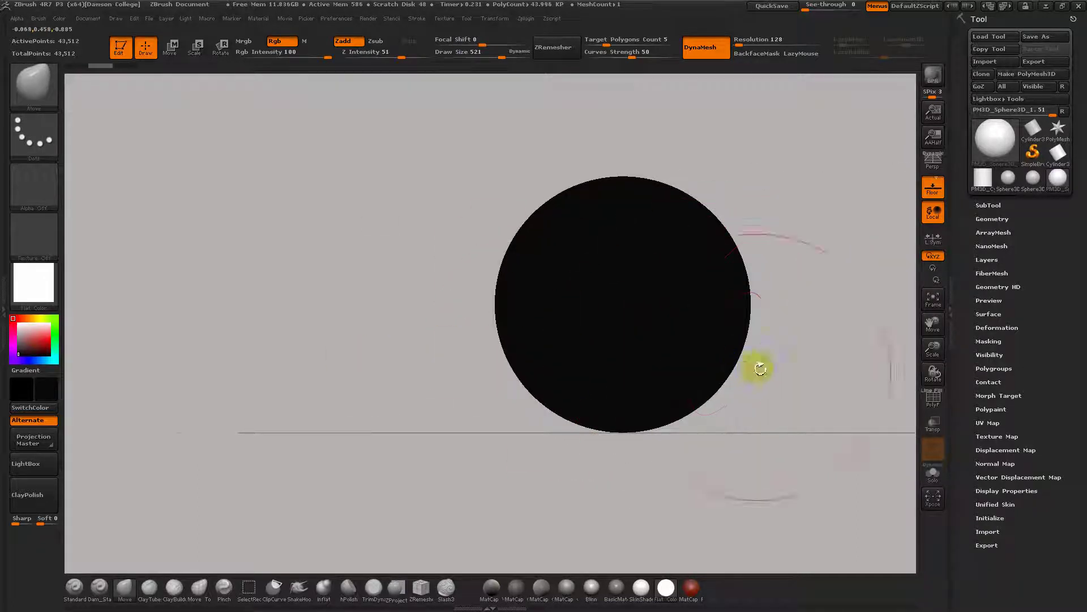
left_click_drag(761, 366, 832, 363, "shift")
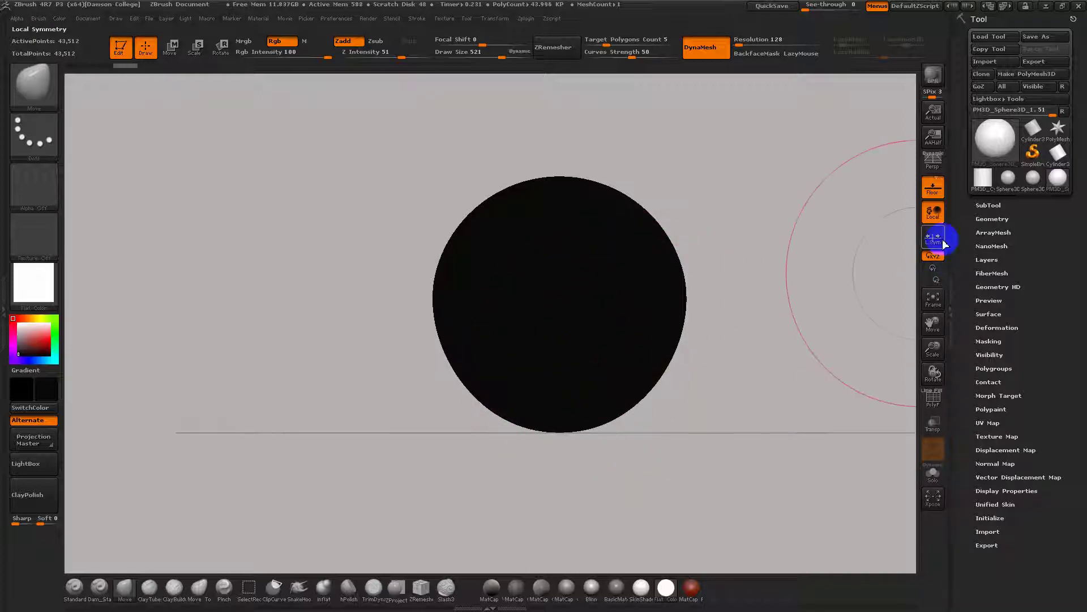
left_click(933, 191)
Search the computer's programs for "wac" and open Wacom Tablet Properties.
key("super")
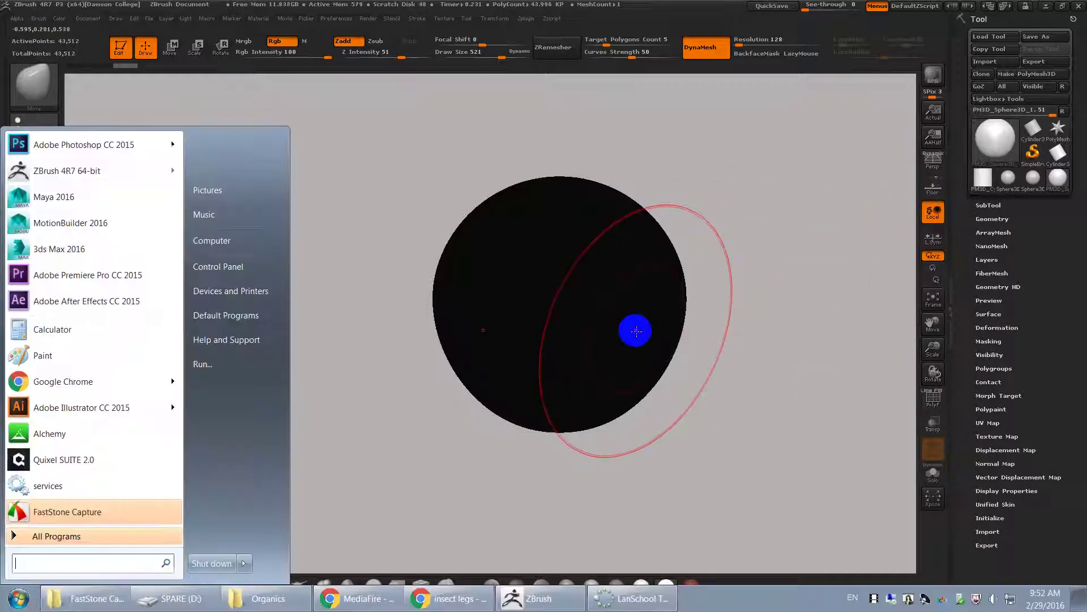
type("w")
key("BackSpace")
type("wac")
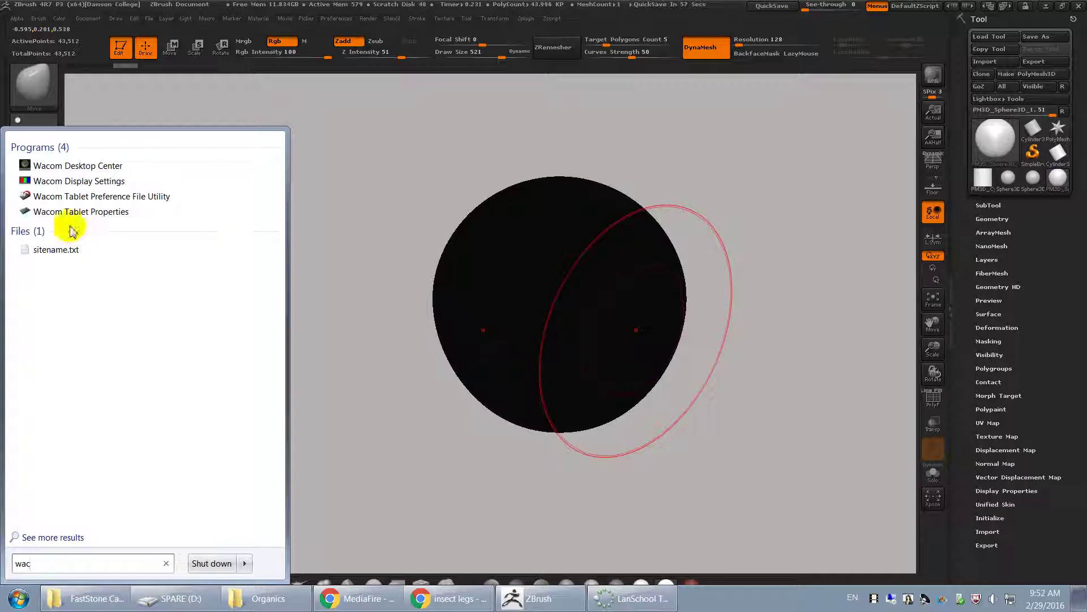
left_click(114, 212)
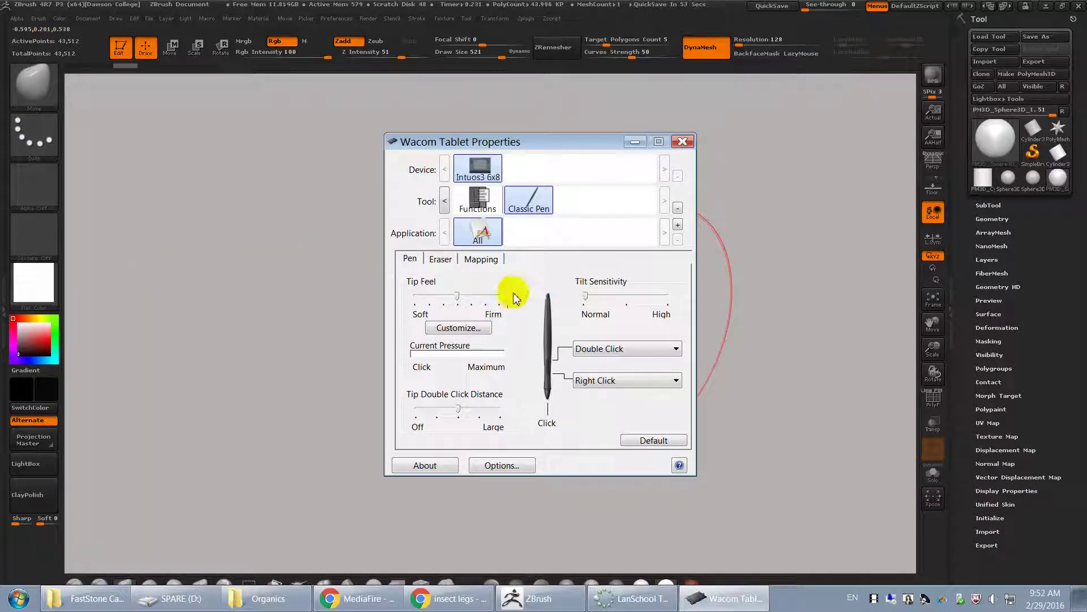
In the pen's mapping settings, enable Force Proportions and set the screen area to Monitor 1.
left_click(480, 260)
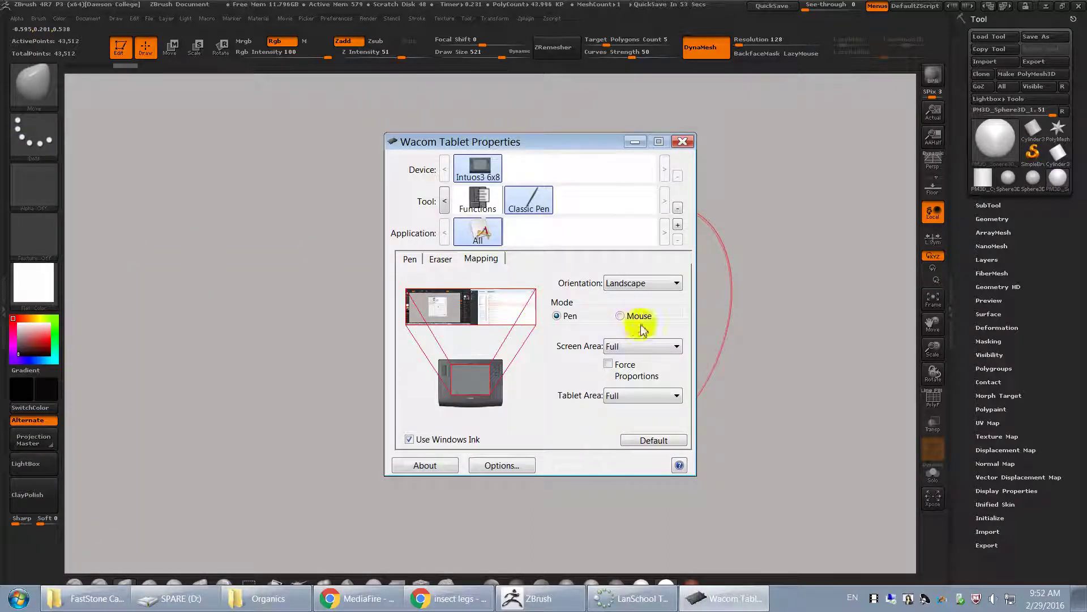
left_click(608, 365)
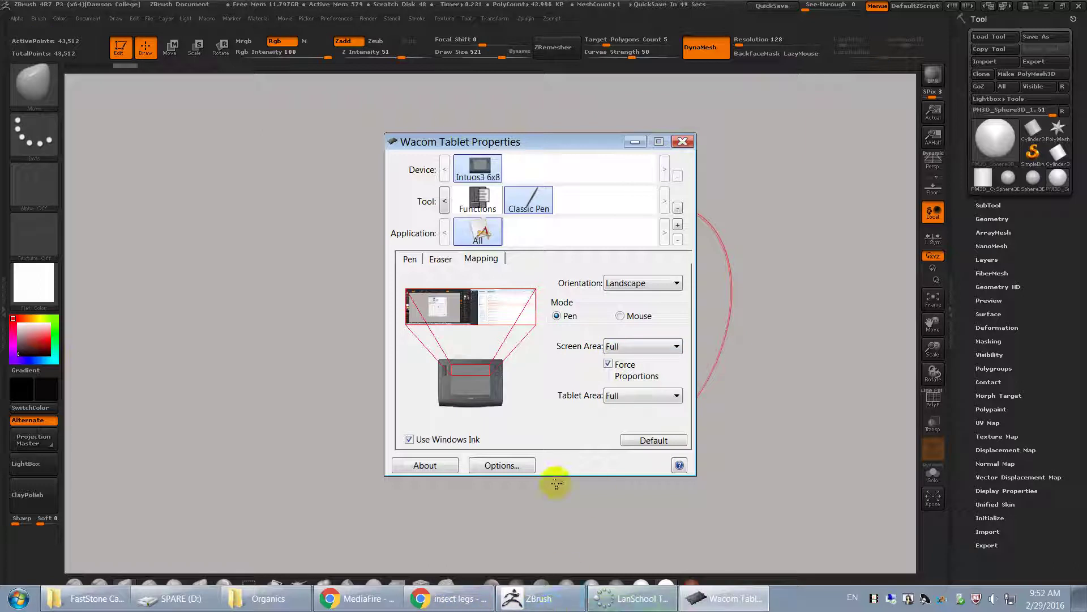
left_click(643, 346)
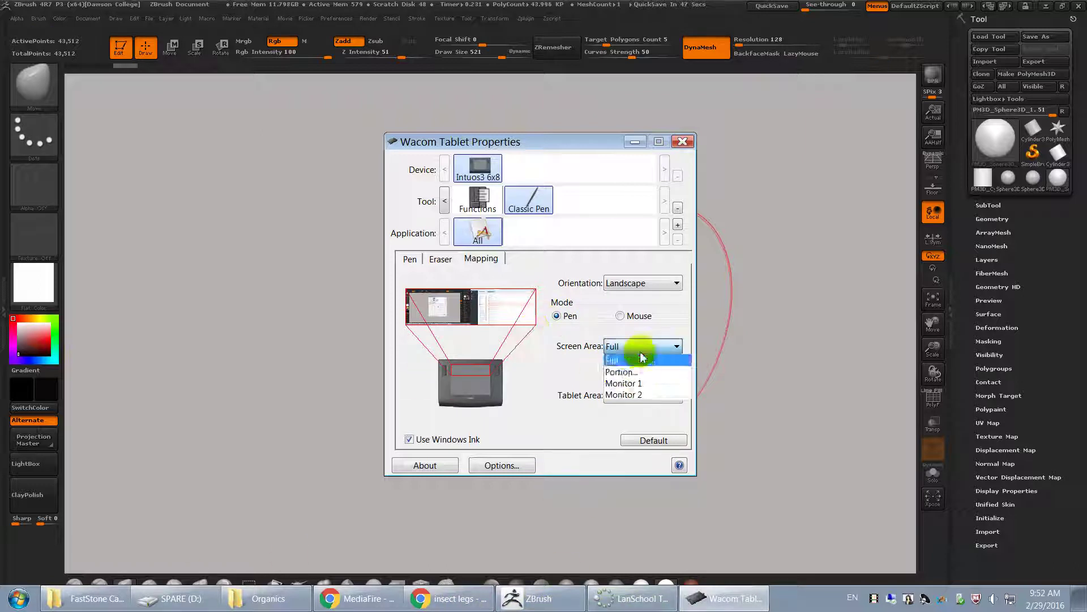
left_click(626, 369)
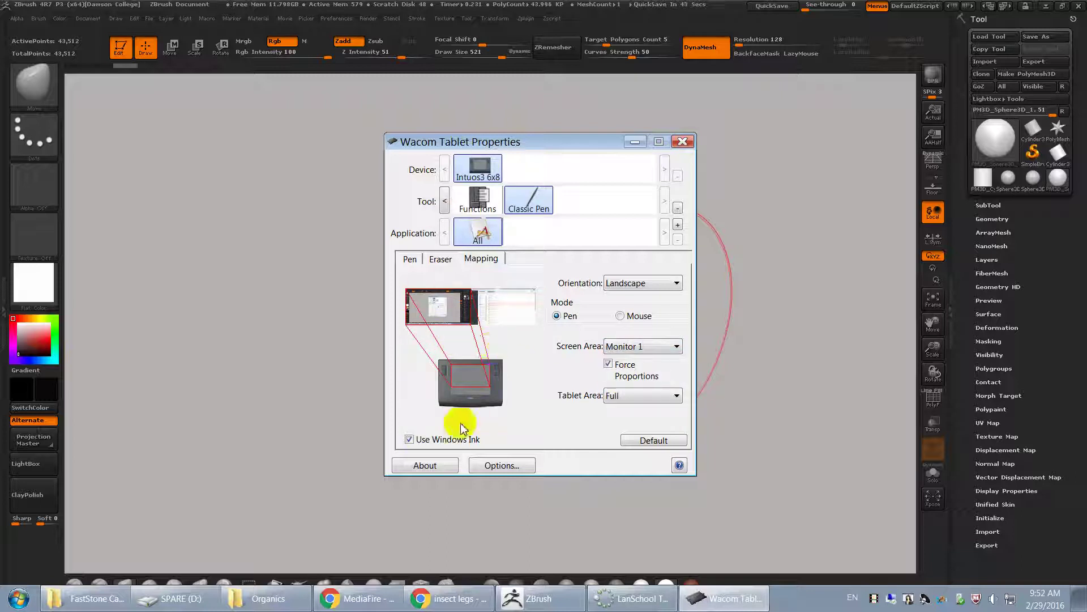
Toggle the Use Windows Ink option in the pen tablet's mapping settings and close the tablet properties.
left_click(409, 440)
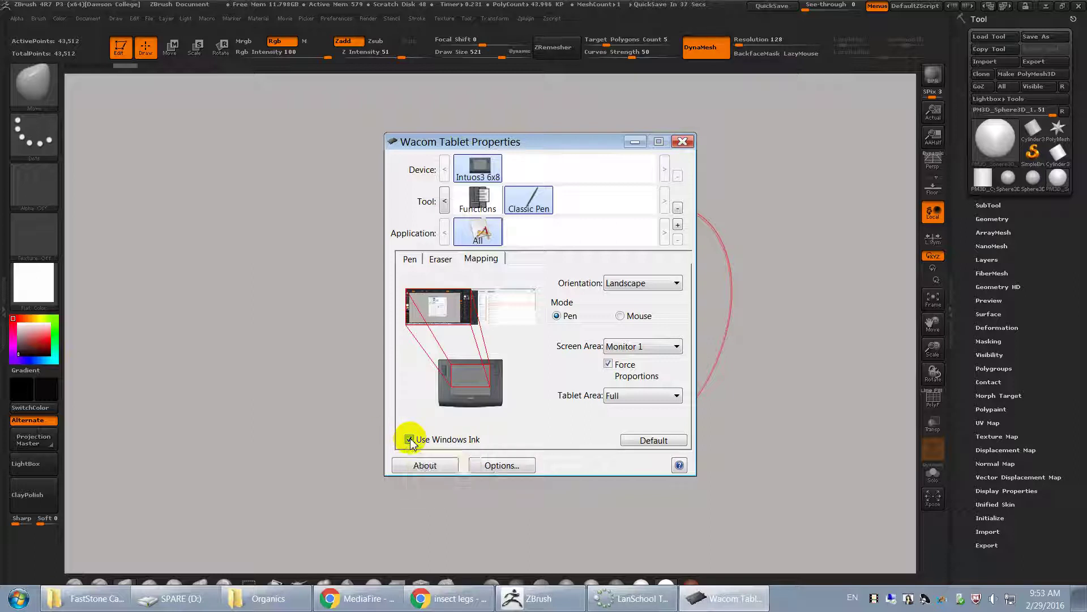
left_click(682, 141)
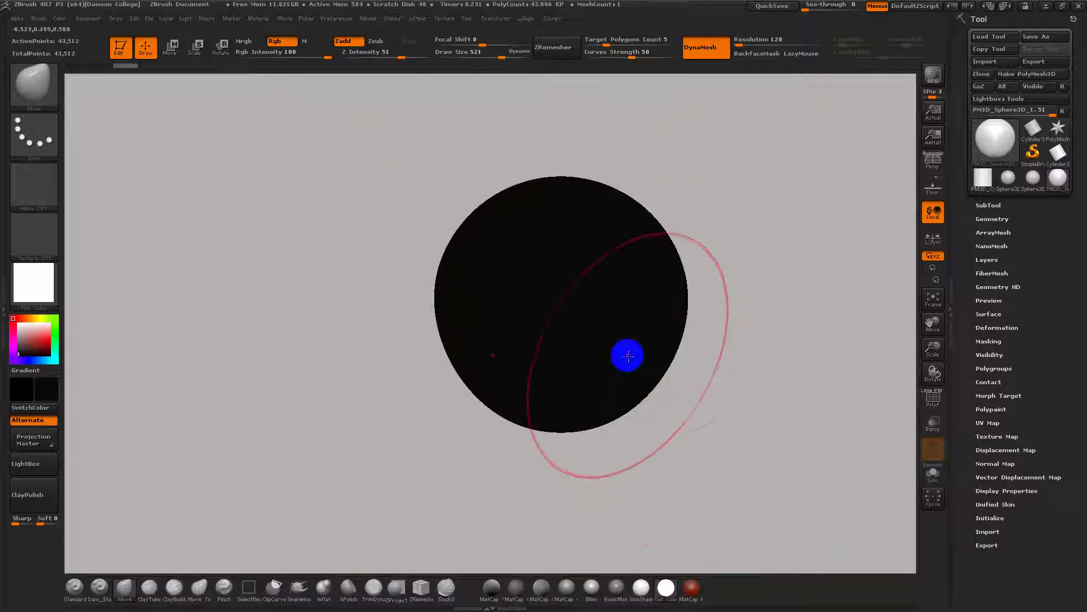
Adjust the Move brush's draw size and pull the lower end of the sphere down into a tapered point.
mouse_move(624, 374)
left_mouse_down()
mouse_move(647, 412)
mouse_move(614, 371)
mouse_move(645, 359)
mouse_move(609, 334)
mouse_move(629, 367)
left_mouse_up()
key("s")
key("s")
mouse_move(681, 407)
left_mouse_down("alt")
mouse_move(640, 423)
mouse_move(607, 361)
left_mouse_up("alt")
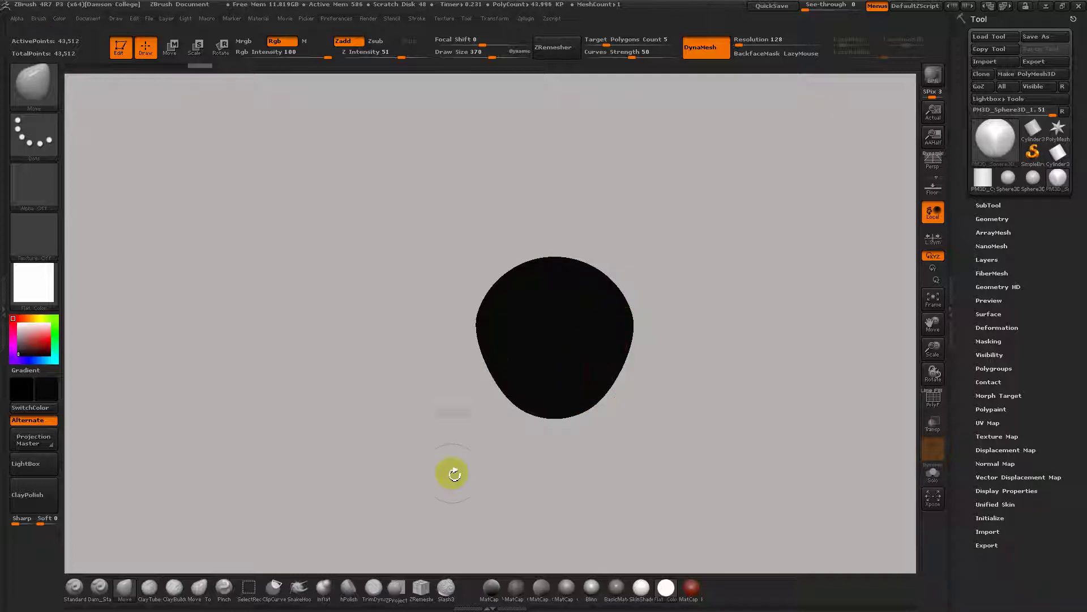
left_click_drag(650, 415, 618, 384, "alt")
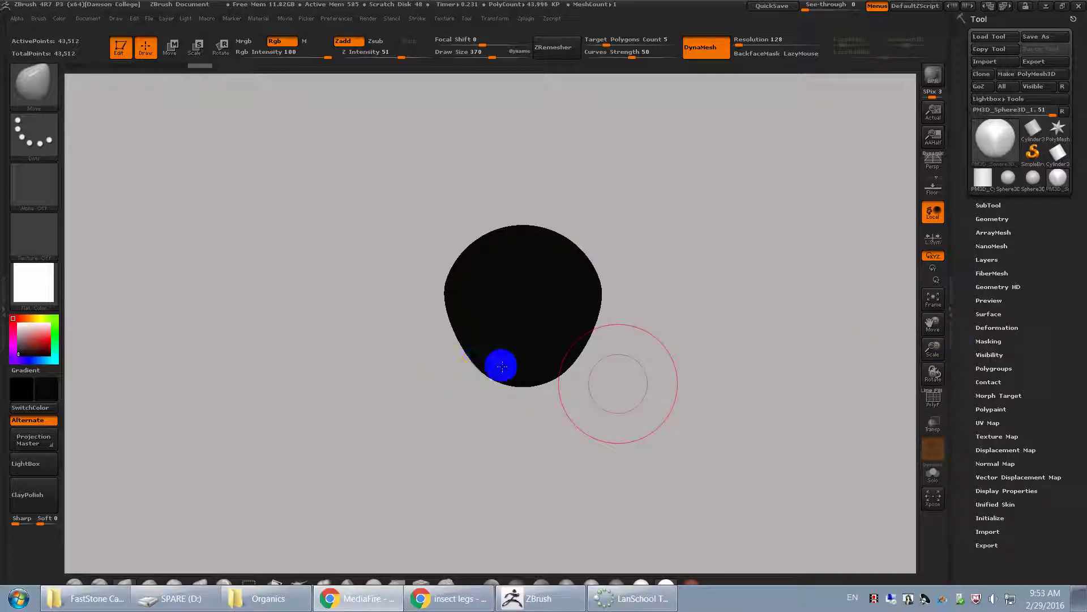
key("s")
left_click_drag(548, 361, 555, 359)
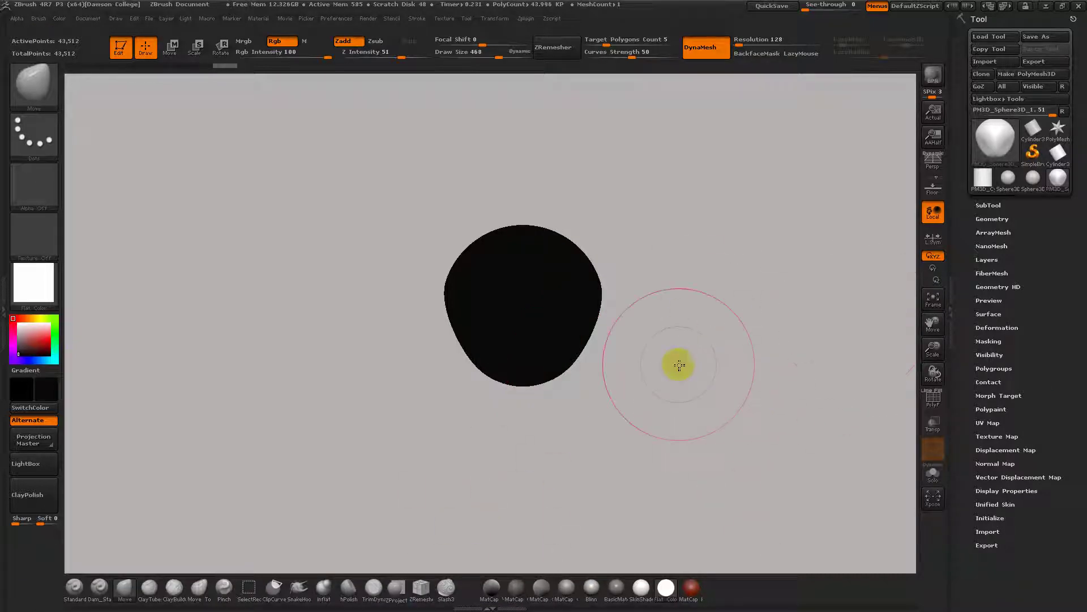
left_click_drag(534, 372, 523, 453)
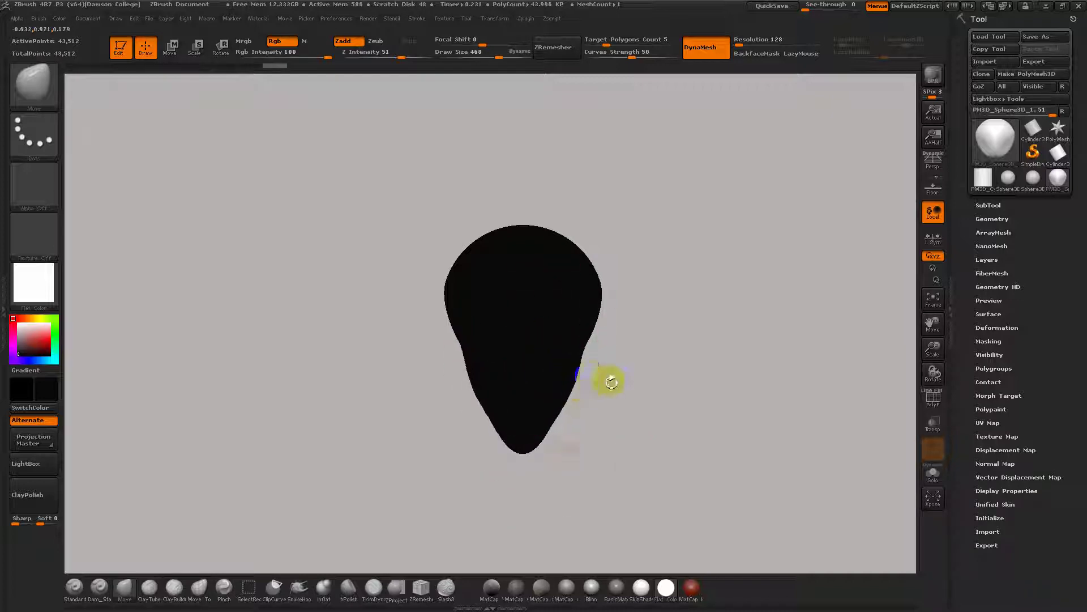
Choose the SnakeHook brush and set its draw size to 426 for the tapered head silhouette.
left_click_drag(594, 379, 570, 383, "shift")
key("]")
mouse_move(538, 333)
left_mouse_down()
mouse_move(503, 320)
mouse_move(490, 345)
mouse_move(517, 307)
left_mouse_up()
left_click_drag(638, 400, 683, 399, "shift")
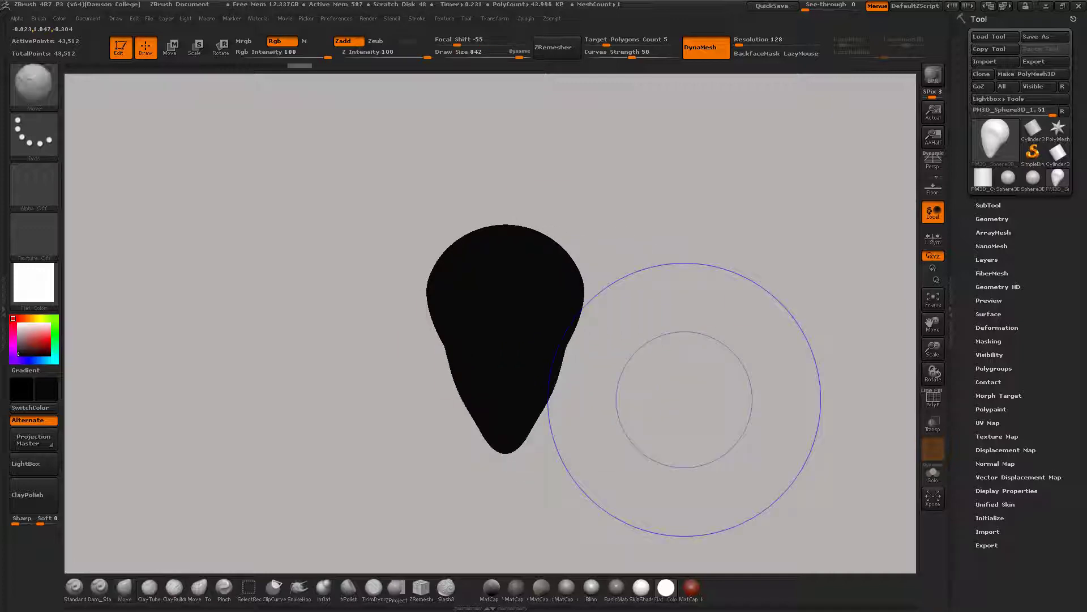
mouse_move(554, 379)
left_mouse_down("shift")
mouse_move(568, 403)
mouse_move(559, 406)
left_mouse_up("shift")
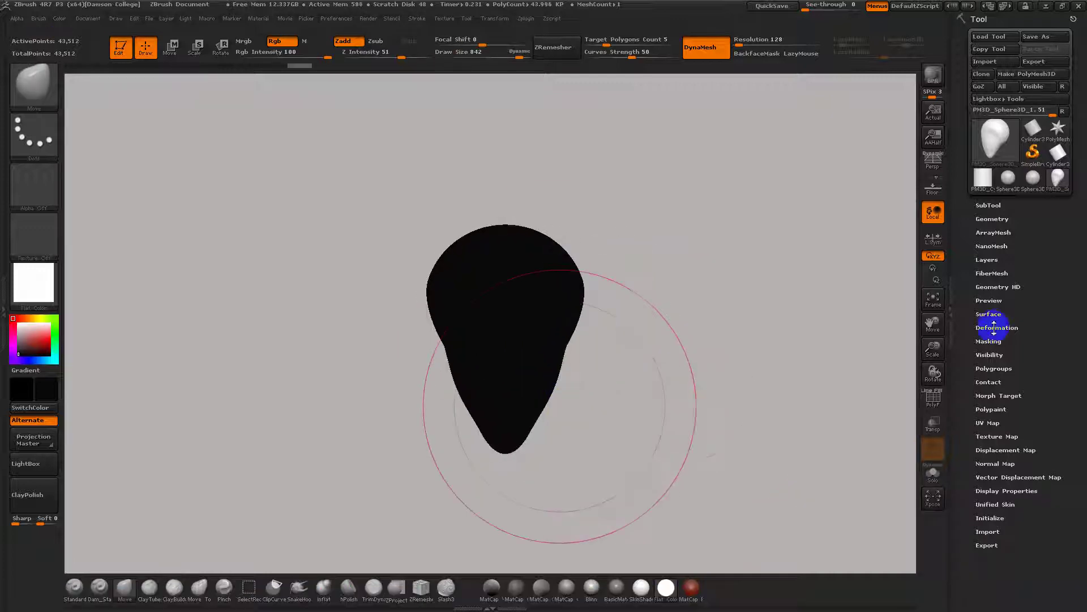
left_click(299, 589)
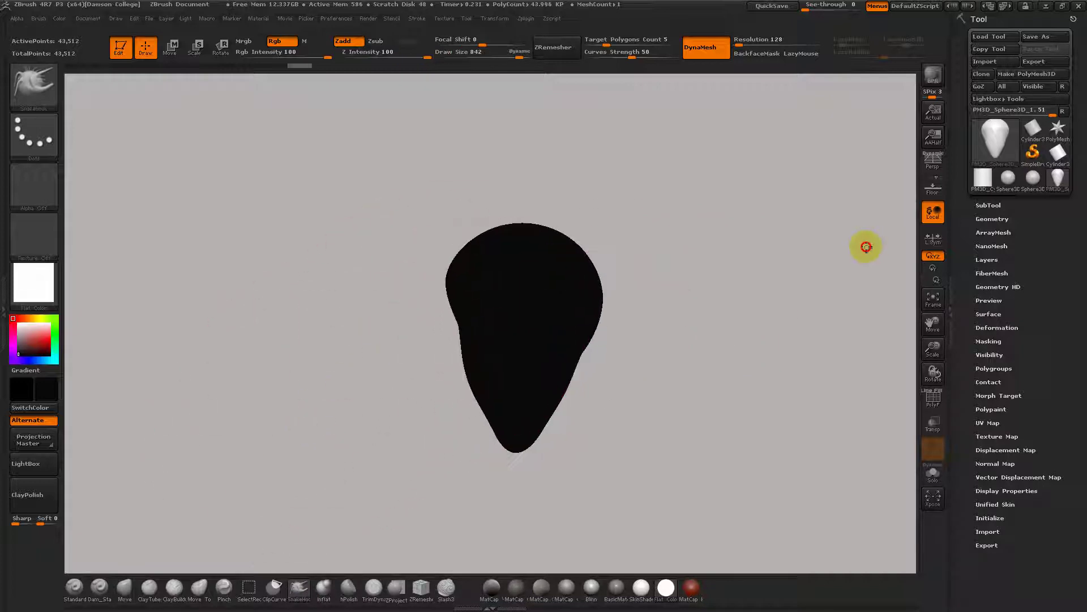
key("s")
left_click_drag(424, 321, 399, 321)
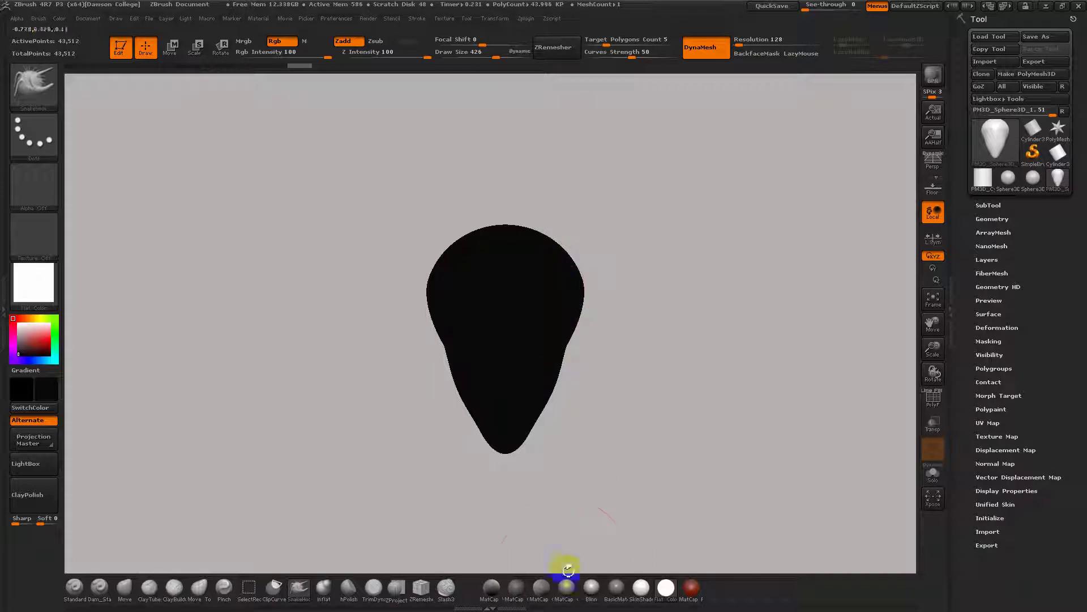
Apply the SkinShade4 material and try SnakeHook pulls on the sides of the head, undoing each attempt.
mouse_move(638, 586)
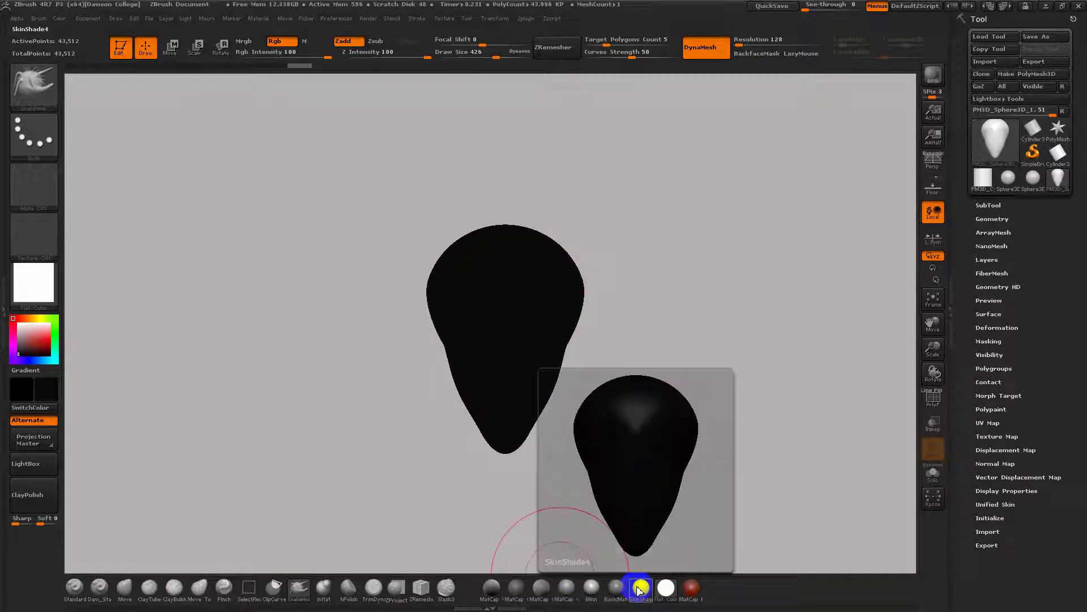
left_click(639, 588)
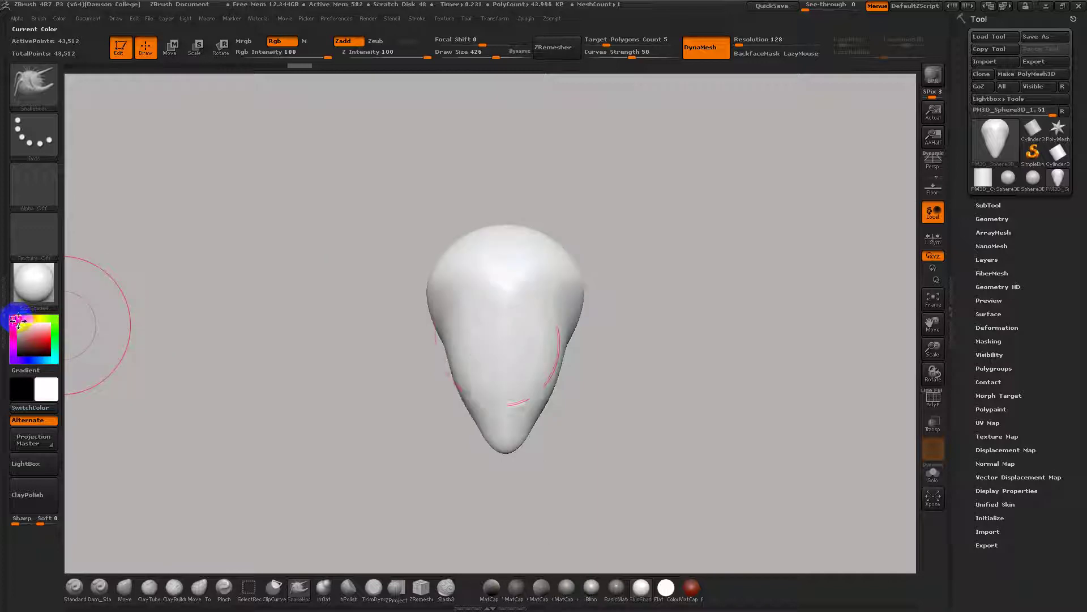
left_click_drag(526, 336, 568, 371)
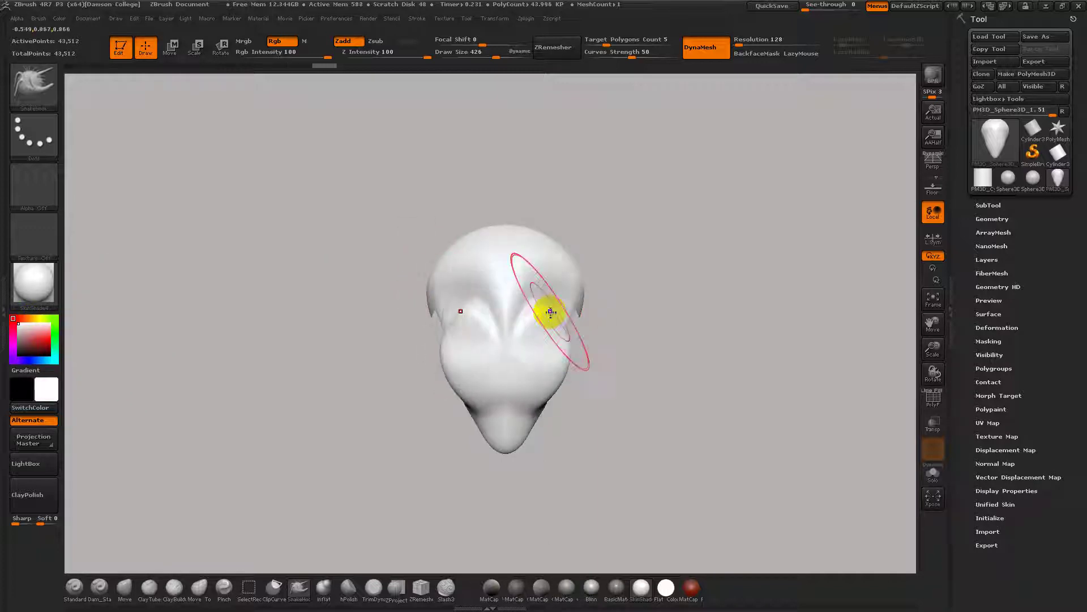
key("ctrl+z")
mouse_move(575, 250)
left_mouse_down()
mouse_move(699, 293)
mouse_move(637, 194)
mouse_move(551, 124)
mouse_move(701, 176)
mouse_move(752, 257)
left_mouse_up()
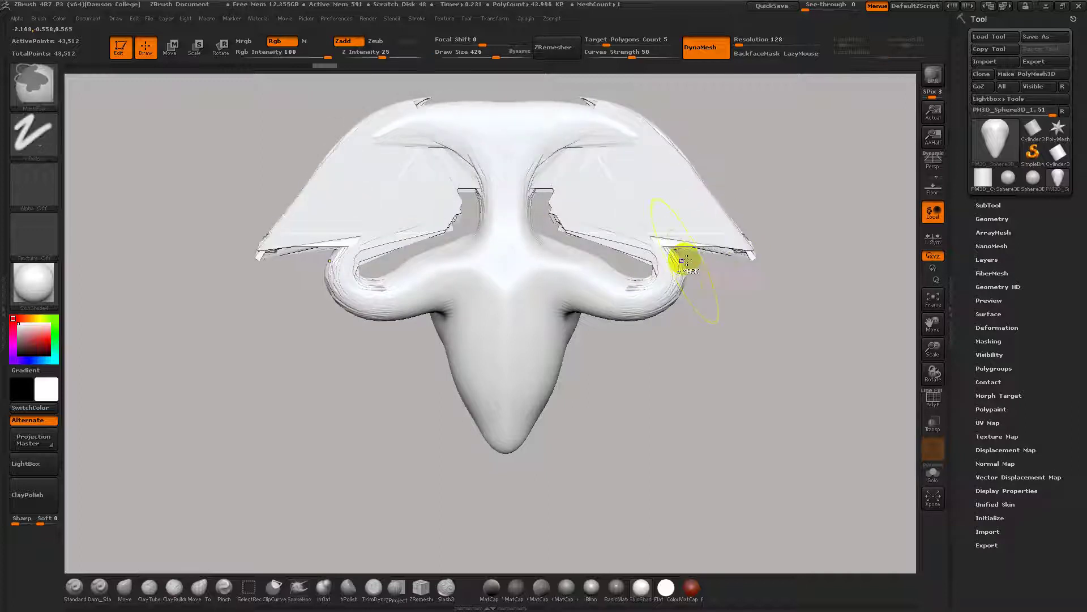
key("ctrl+z")
Try to pull wing-like shapes from the upper sides and remesh them with DynaMesh, and undo the attempt.
mouse_move(570, 272)
left_mouse_down()
mouse_move(651, 216)
mouse_move(498, 211)
mouse_move(674, 150)
mouse_move(716, 197)
mouse_move(716, 182)
left_mouse_up()
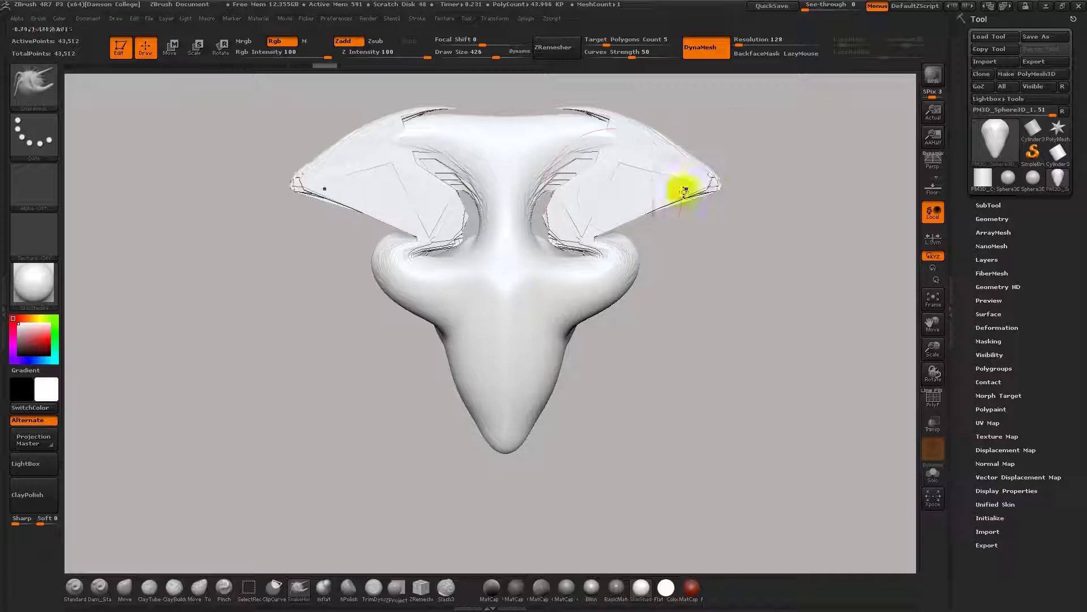
mouse_move(717, 296)
left_mouse_down()
mouse_move(652, 293)
mouse_move(690, 286)
mouse_move(706, 261)
mouse_move(715, 322)
left_mouse_up()
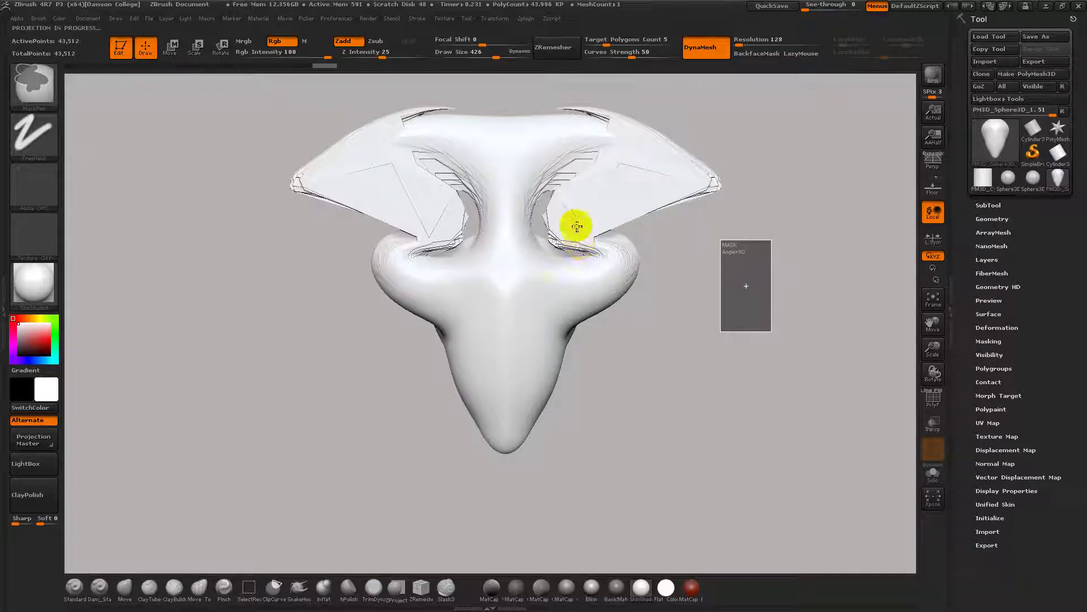
left_click_drag(667, 317, 659, 473)
key("ctrl+z")
key("ctrl+z")
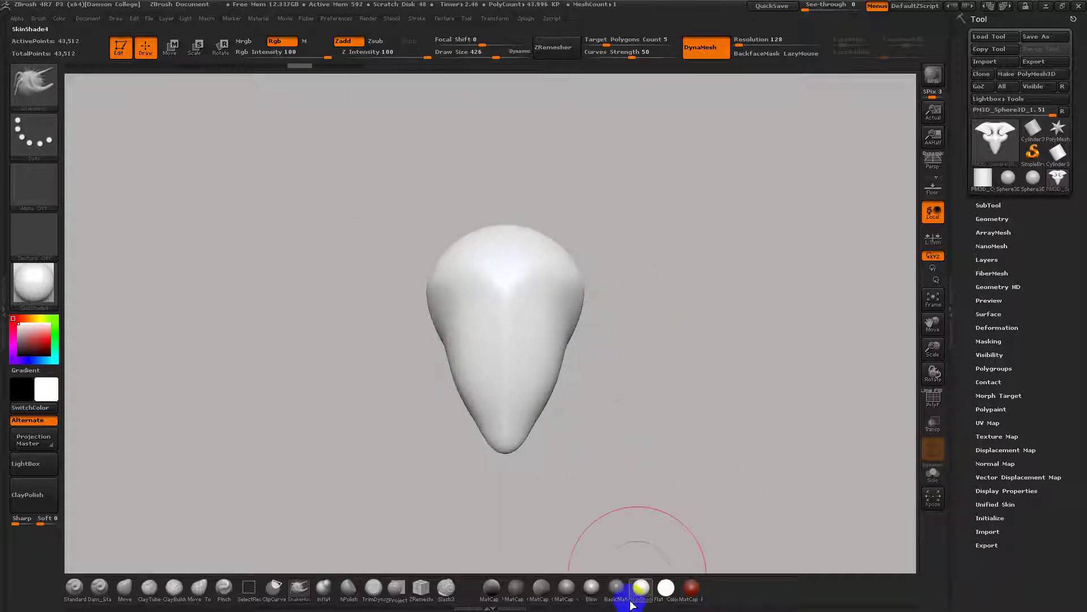
Apply the Flat Color material and set the current colour to black to show the model as a silhouette.
left_click(663, 588)
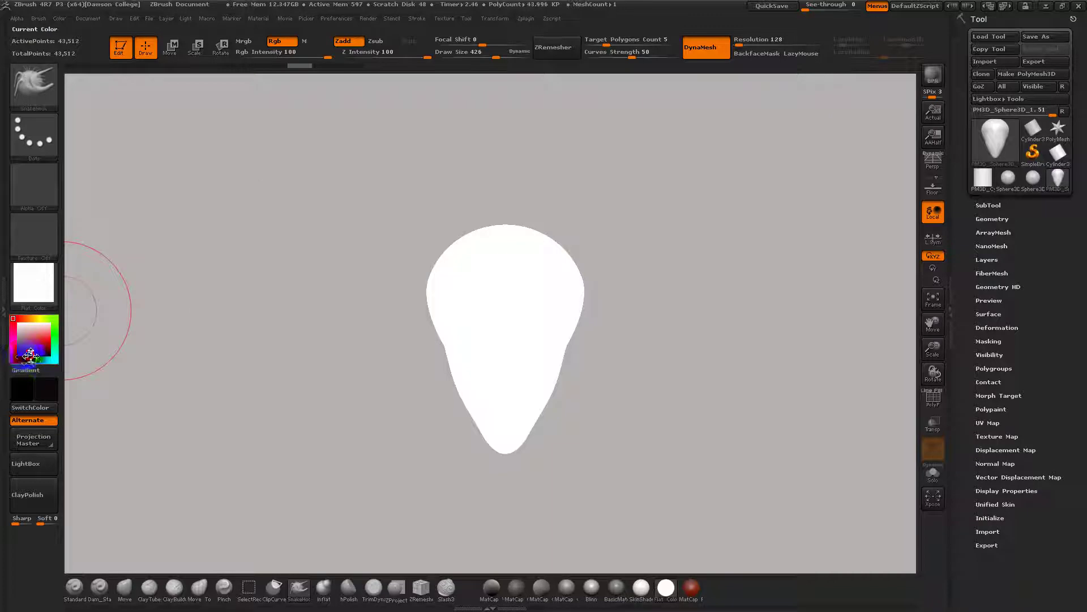
left_click_drag(20, 358, 12, 355)
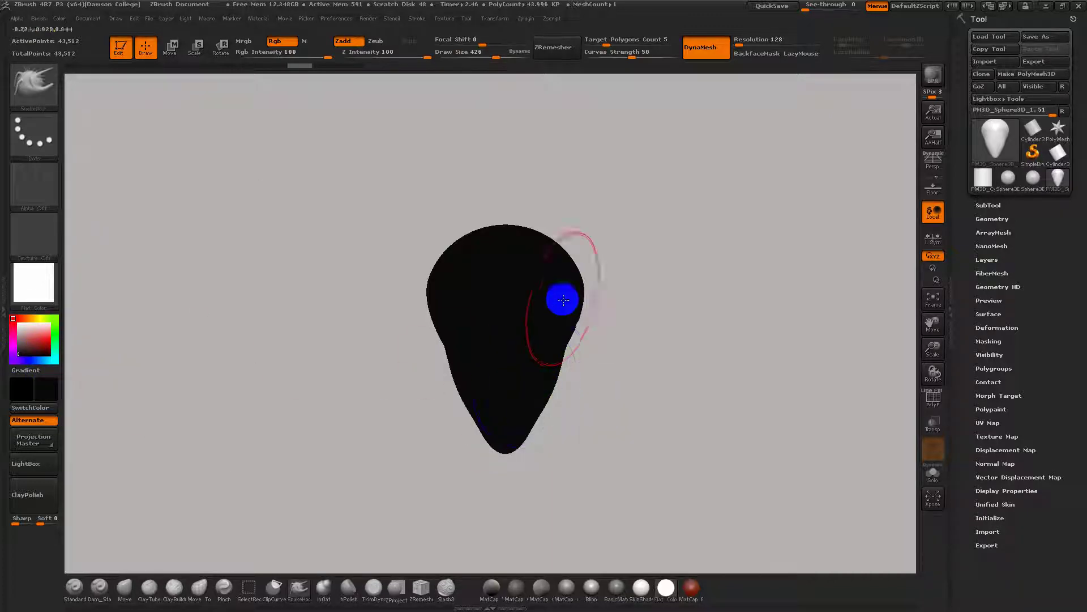
Pull protrusions out of the side and top of the head with SnakeHook, setting the draw size to 709.
mouse_move(568, 296)
left_mouse_down()
mouse_move(598, 216)
mouse_move(537, 222)
mouse_move(641, 215)
mouse_move(597, 353)
mouse_move(654, 301)
mouse_move(640, 291)
left_mouse_up()
mouse_move(596, 245)
left_mouse_down("shift")
mouse_move(633, 258)
mouse_move(636, 244)
mouse_move(600, 275)
left_mouse_up("shift")
key("s")
key("alt+Tab")
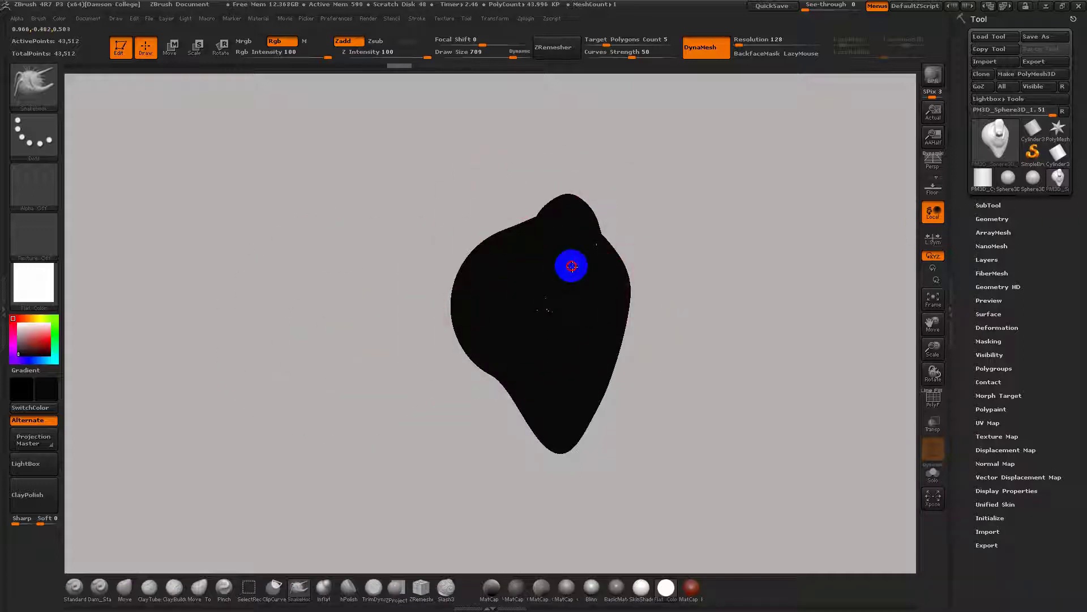
left_click_drag(569, 270, 643, 238)
left_click_drag(545, 238, 521, 233)
Pull out the jaw and front of the head with SnakeHook and remesh the stretched surface with DynaMesh.
mouse_move(494, 315)
left_mouse_down()
mouse_move(444, 364)
mouse_move(572, 430)
left_mouse_up()
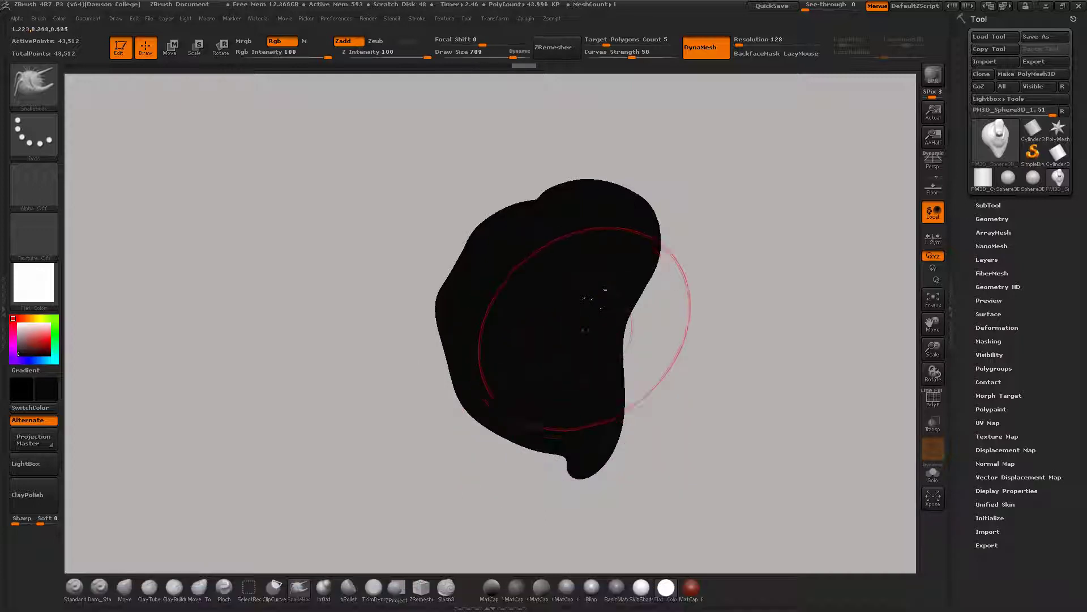
left_click_drag(601, 330, 670, 325)
left_click_drag(715, 284, 682, 281)
mouse_move(593, 256)
left_mouse_down()
mouse_move(551, 235)
mouse_move(569, 244)
left_mouse_up()
left_click_drag(453, 226, 426, 318, "ctrl")
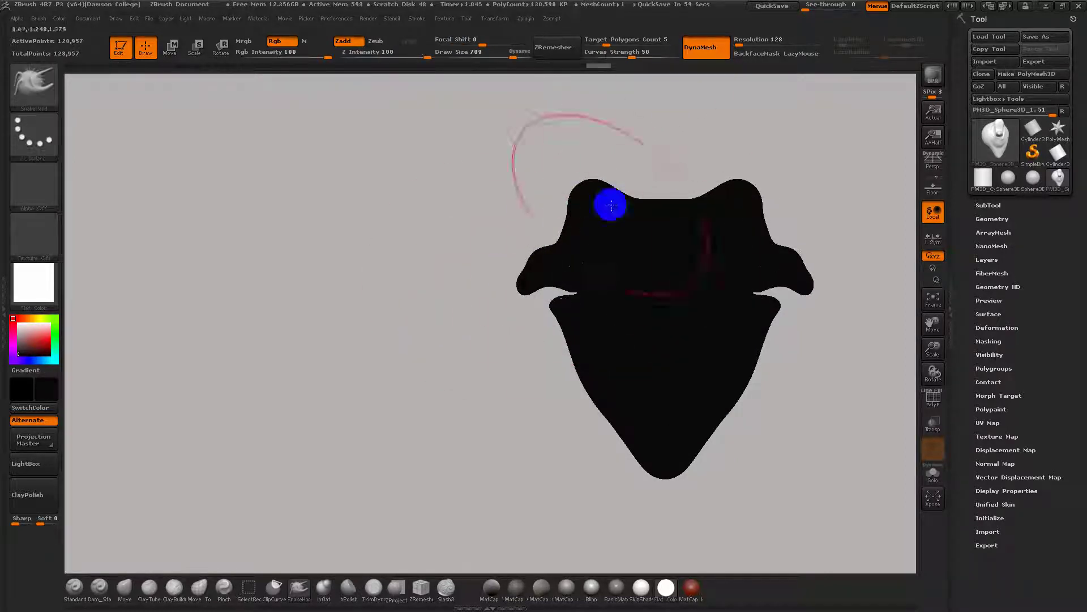
left_click_drag(575, 284, 599, 356)
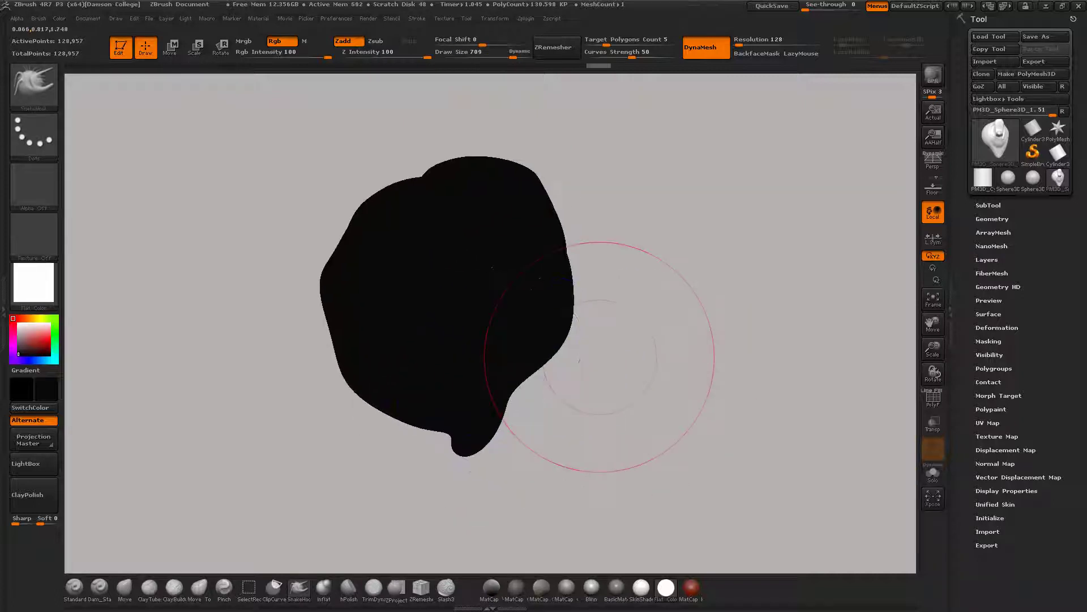
key("super")
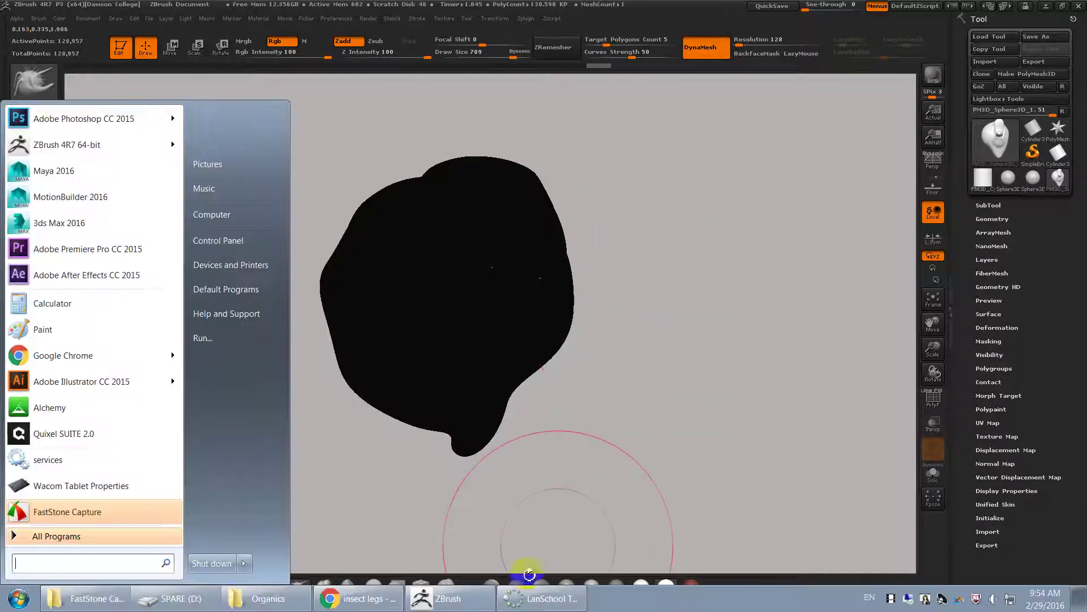
left_click(552, 470)
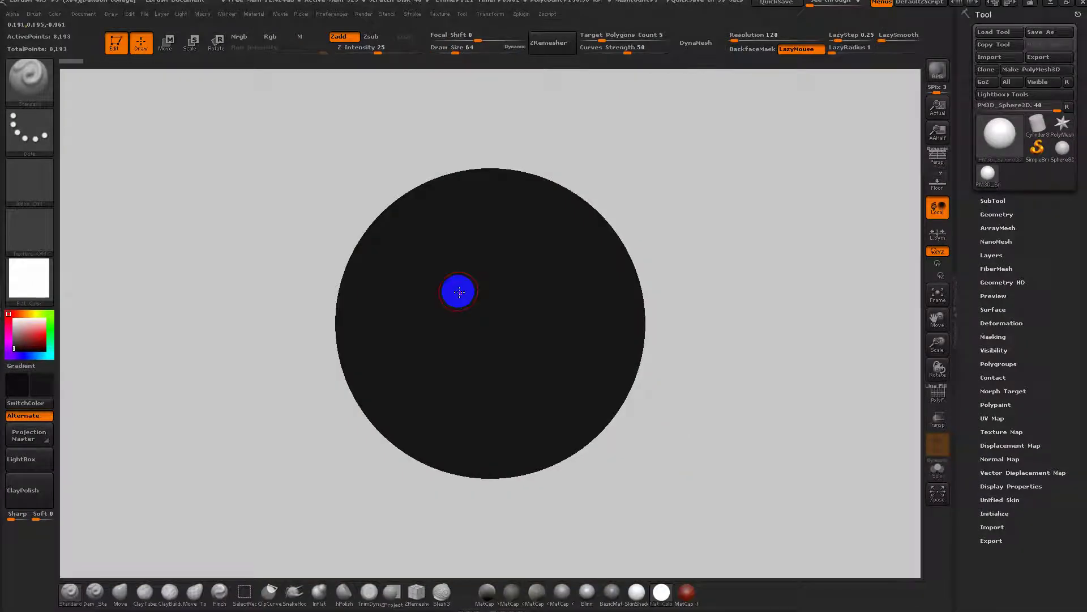
Using the Move brush at draw size 370, push in the lower sides of the new sphere to form a narrow chin.
key("s")
left_click_drag(605, 332, 638, 339)
key("s")
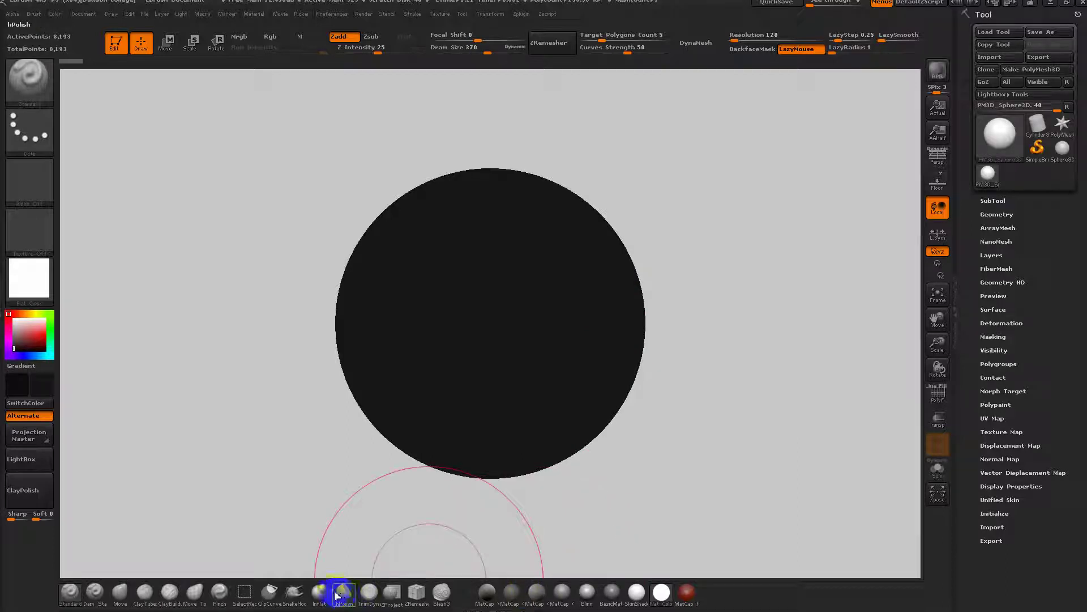
left_click(118, 591)
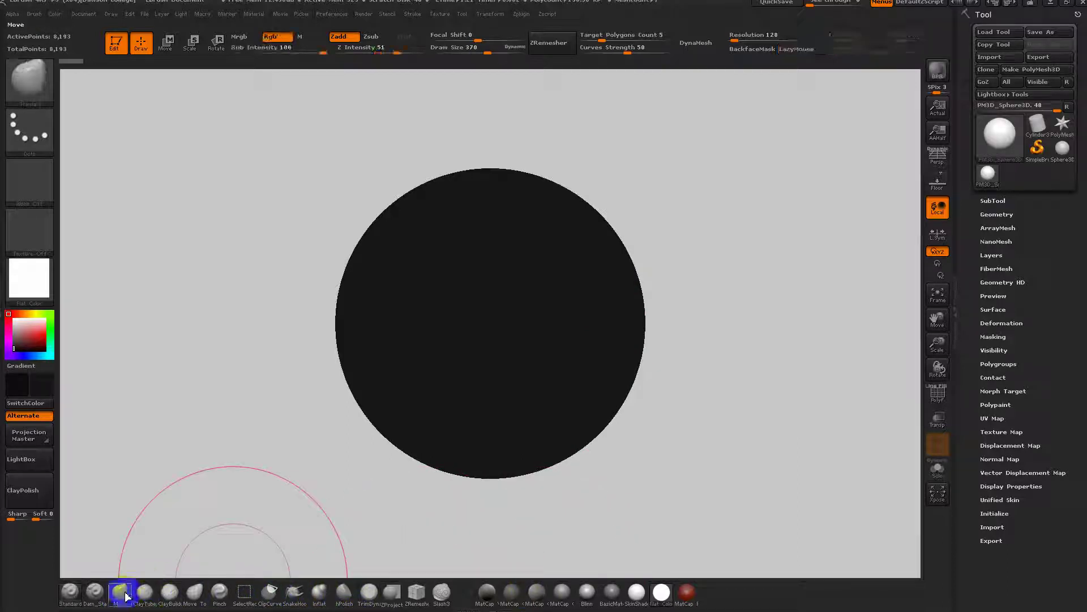
mouse_move(597, 371)
left_mouse_down()
mouse_move(561, 390)
mouse_move(519, 383)
left_mouse_up()
key("ctrl+z")
left_click_drag(585, 408, 514, 446)
mouse_move(629, 415)
left_mouse_down("alt")
mouse_move(610, 415)
mouse_move(581, 331)
left_mouse_up("alt")
mouse_move(549, 368)
left_mouse_down()
mouse_move(524, 512)
mouse_move(533, 367)
mouse_move(544, 379)
mouse_move(517, 471)
left_mouse_up()
left_click_drag(563, 411, 593, 386)
Set the Move brush's draw size to 606 and pull the top of the head up and back into a long crest.
key("s")
mouse_move(563, 270)
left_mouse_down()
mouse_move(578, 278)
mouse_move(609, 146)
mouse_move(620, 148)
left_mouse_up()
left_click_drag(516, 199, 543, 135)
left_click_drag(643, 238, 604, 317, "shift")
mouse_move(603, 176)
left_mouse_down()
mouse_move(616, 150)
mouse_move(692, 117)
left_mouse_up()
mouse_move(664, 247)
left_mouse_down()
mouse_move(704, 223)
mouse_move(656, 247)
left_mouse_up()
left_click_drag(687, 150, 737, 164)
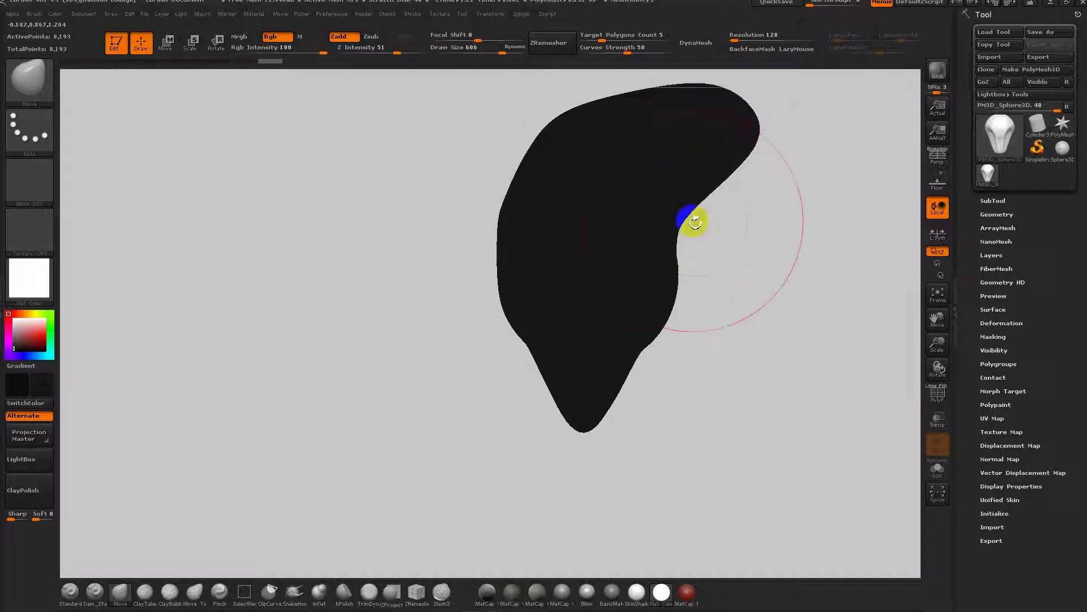
Lengthen the chin and reshape the sides with the Move brush into a slim, tapering head silhouette.
left_click_drag(571, 416, 558, 495)
left_click_drag(535, 339, 497, 335)
left_click_drag(529, 406, 502, 451)
left_click_drag(529, 238, 493, 233)
left_click_drag(680, 363, 724, 375, "shift")
left_click_drag(506, 323, 519, 342)
left_click_drag(496, 397, 510, 403)
mouse_move(598, 393)
left_mouse_down("alt")
mouse_move(586, 321)
mouse_move(603, 325)
left_mouse_up("alt")
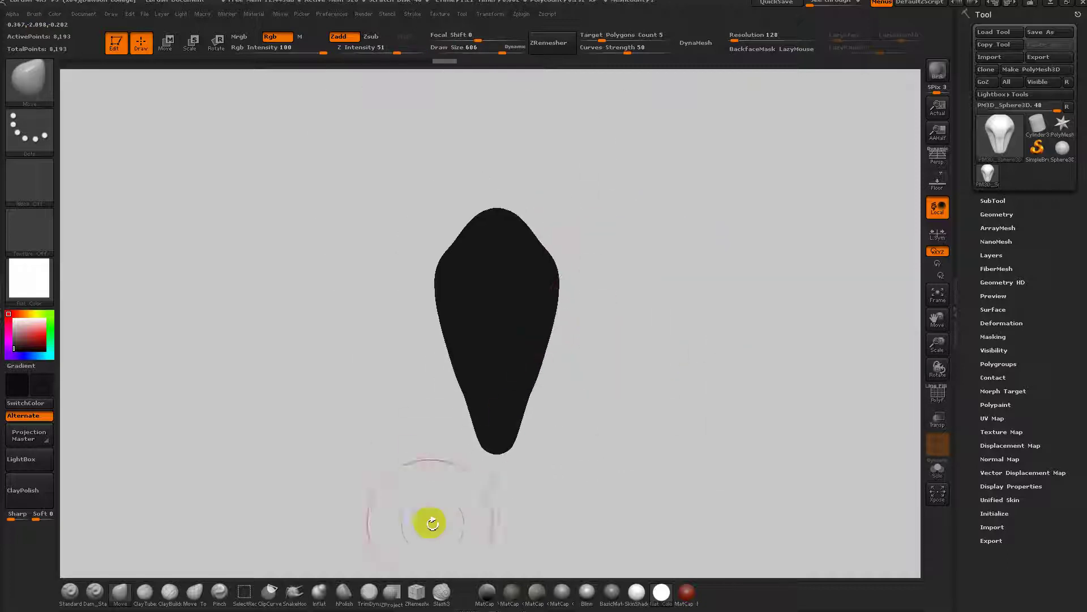
Pull out thin side horns, top bumps, cheeks and a jaw bulge symmetrically with the SnakeHook brush at draw size 426.
mouse_move(543, 193)
left_mouse_down()
mouse_move(526, 196)
mouse_move(542, 199)
left_mouse_up()
key("s")
left_click(529, 240)
mouse_move(529, 241)
left_mouse_down()
mouse_move(520, 237)
mouse_move(545, 205)
mouse_move(616, 172)
left_mouse_up()
left_click_drag(508, 209, 549, 162)
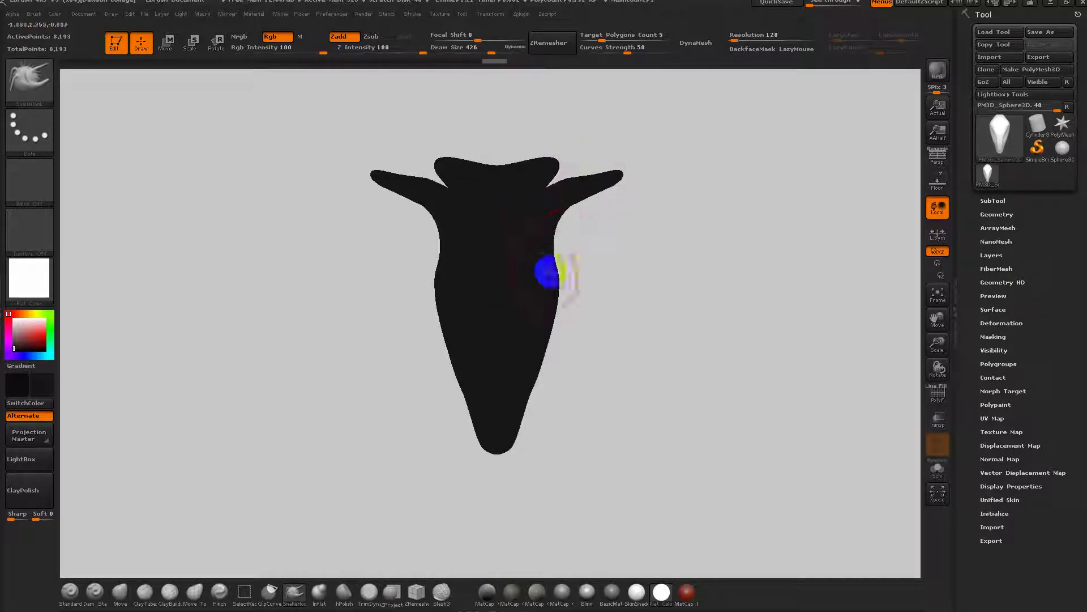
left_click_drag(548, 267, 584, 246)
mouse_move(520, 350)
left_mouse_down()
mouse_move(534, 308)
mouse_move(531, 379)
left_mouse_up()
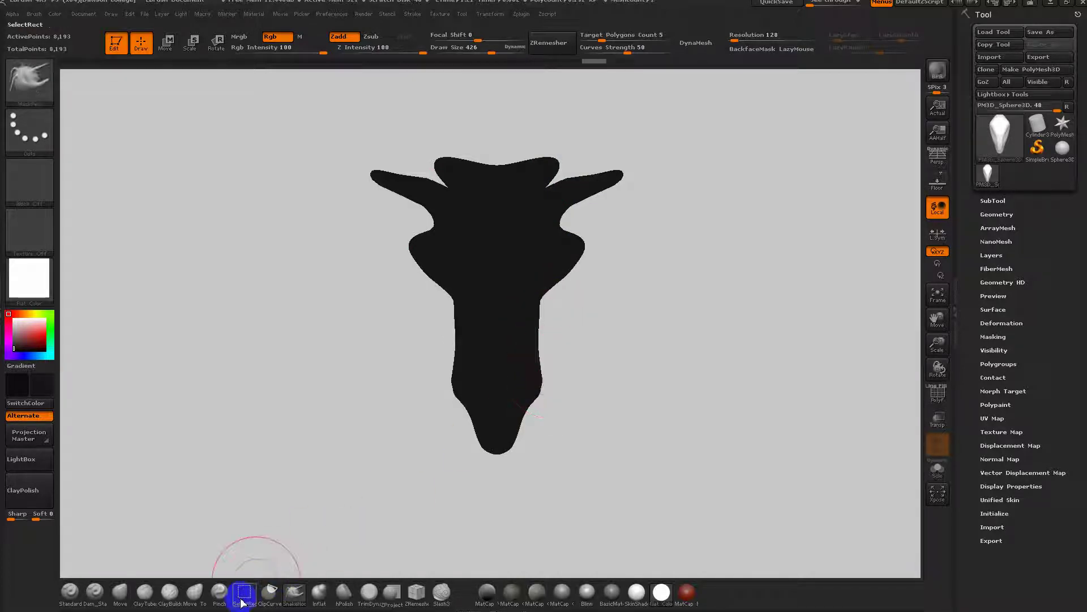
Make ClipCurve the active selection brush, skip its note until the next restart, and try a clip line beside the horn tip.
left_click(268, 594)
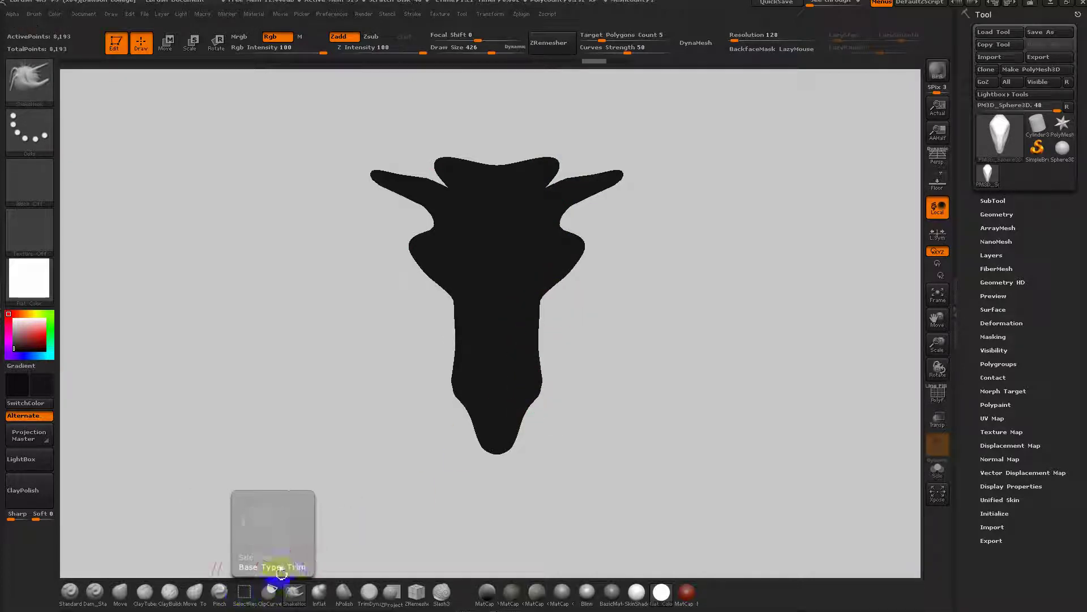
left_click(345, 481)
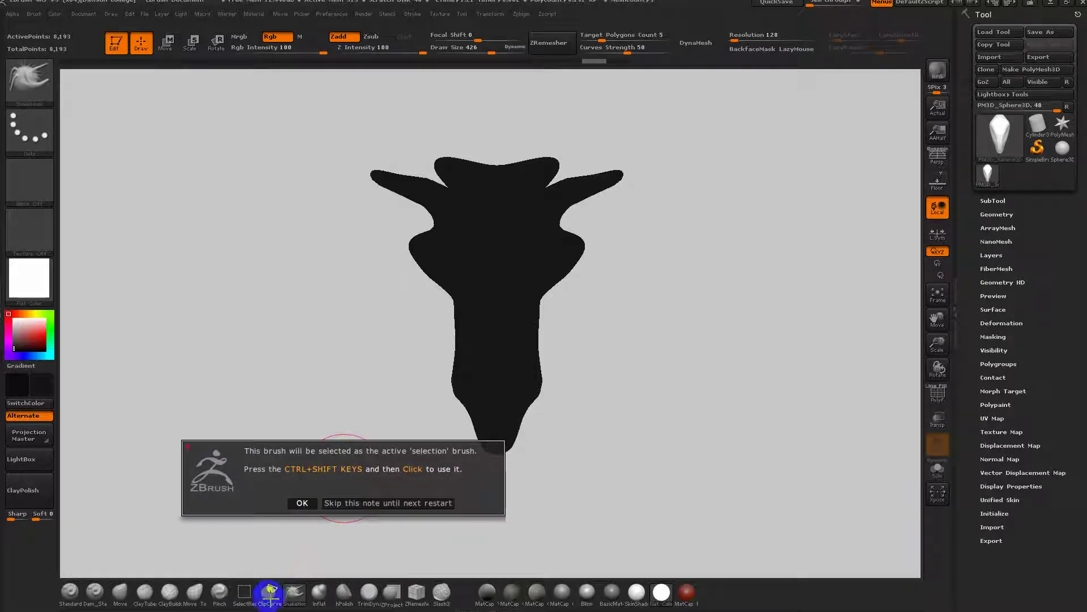
left_click(338, 504)
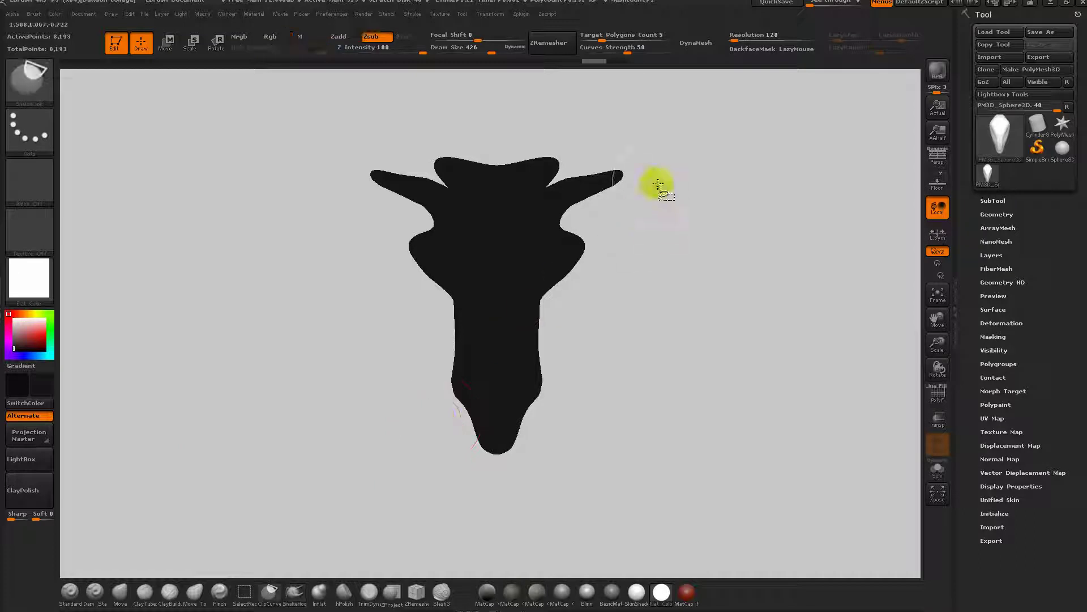
left_click_drag(704, 128, 633, 194, "ctrl+shift")
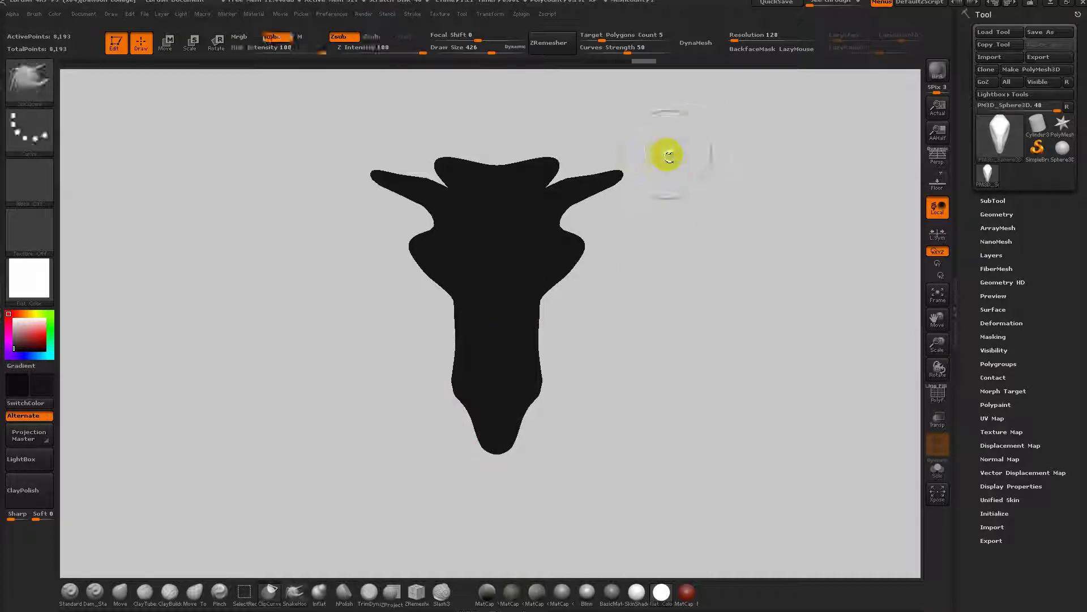
Trim the horn undersides, cheeks and jaw sides symmetrically in the front view with curved ClipCurve cuts.
mouse_move(711, 158)
left_mouse_down("ctrl+shift")
mouse_move(622, 253)
mouse_move(664, 213)
mouse_move(627, 234)
left_mouse_up("ctrl+shift")
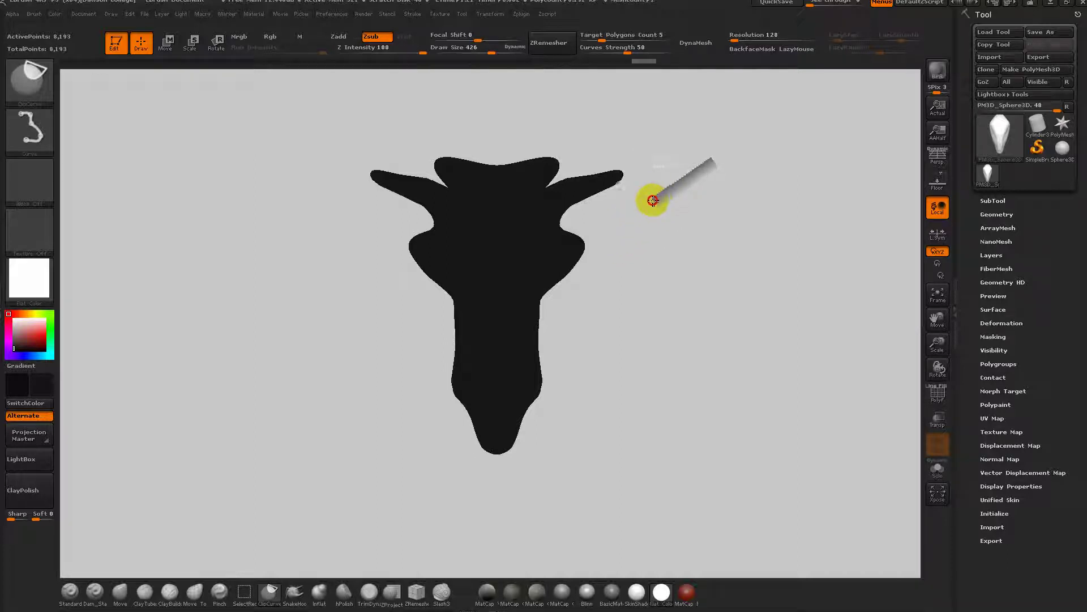
mouse_move(606, 180)
left_mouse_down("ctrl+shift")
mouse_move(556, 236)
mouse_move(539, 323)
mouse_move(603, 391)
left_mouse_up("ctrl+shift")
mouse_move(696, 174)
left_mouse_down("ctrl+shift")
mouse_move(609, 218)
mouse_move(524, 291)
mouse_move(519, 359)
mouse_move(590, 470)
left_mouse_up("ctrl+shift")
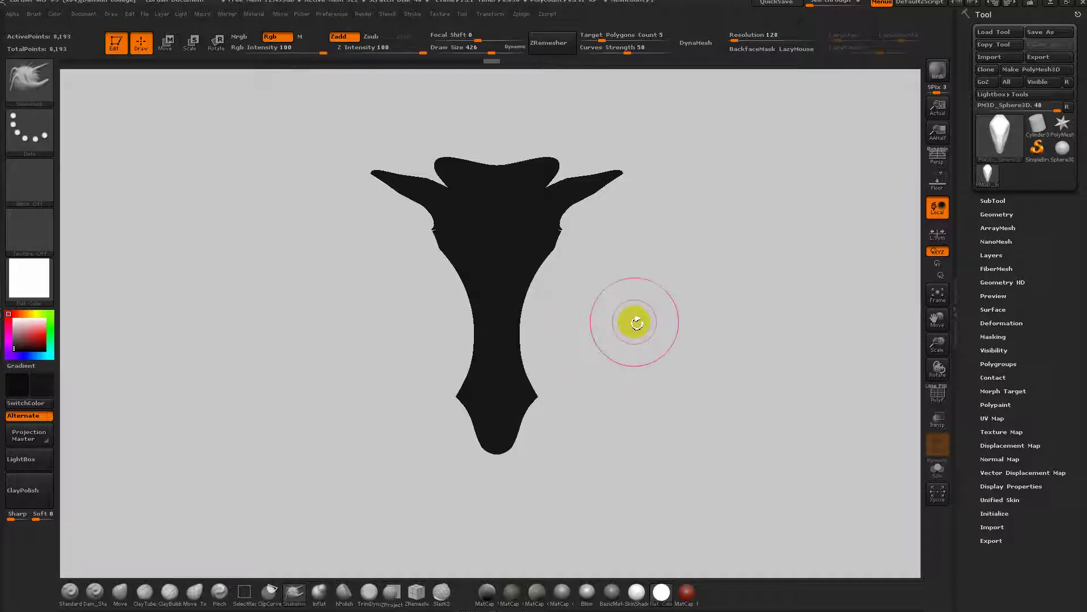
In the side view, cut a concave slope into the top of the head with ClipCurve, sharpening the upper tip.
left_click_drag(600, 302, 598, 334, "shift")
left_click(581, 109, "ctrl+shift")
key("ctrl+z")
left_click_drag(552, 102, 559, 179, "ctrl+shift")
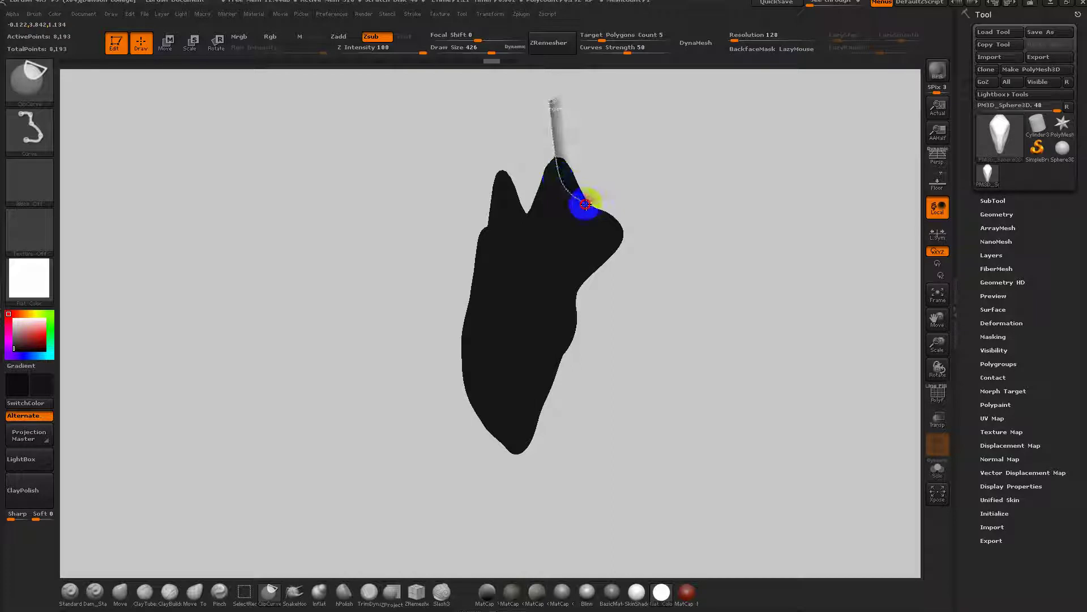
left_click_drag(632, 202, 634, 201, "ctrl+shift")
left_click_drag(503, 126, 496, 175, "ctrl+shift")
left_click_drag(524, 213, 559, 88, "ctrl+shift")
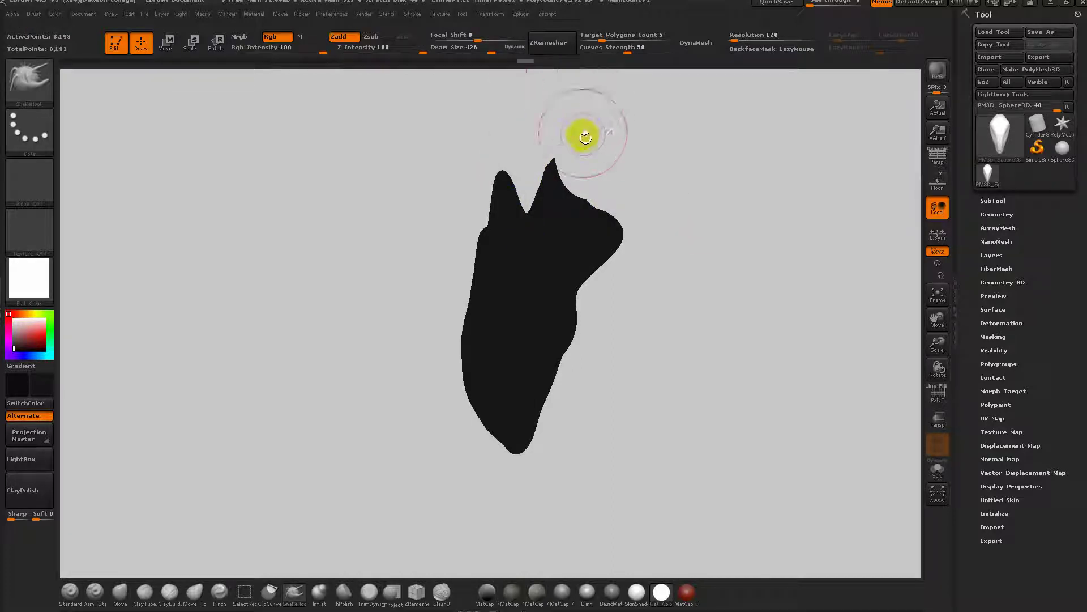
left_click_drag(499, 135, 497, 154, "ctrl+shift")
left_click_drag(512, 205, 543, 125, "ctrl+shift")
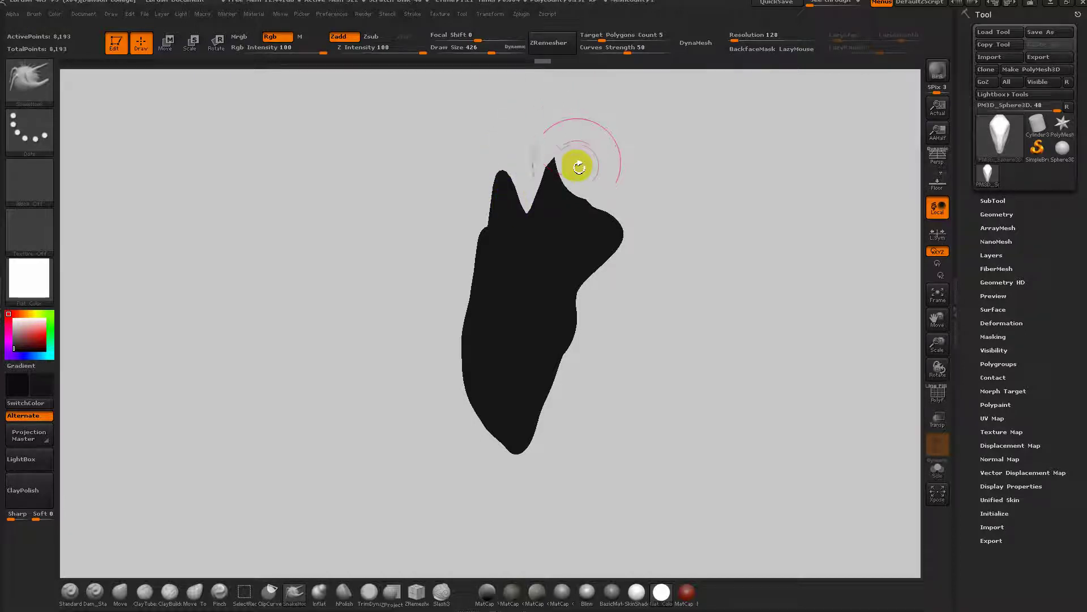
Switch to the Move brush at draw size 819 and widen the sides of the face in the front view.
left_click_drag(624, 215, 683, 212, "shift")
key("s")
left_click_drag(622, 283, 642, 282)
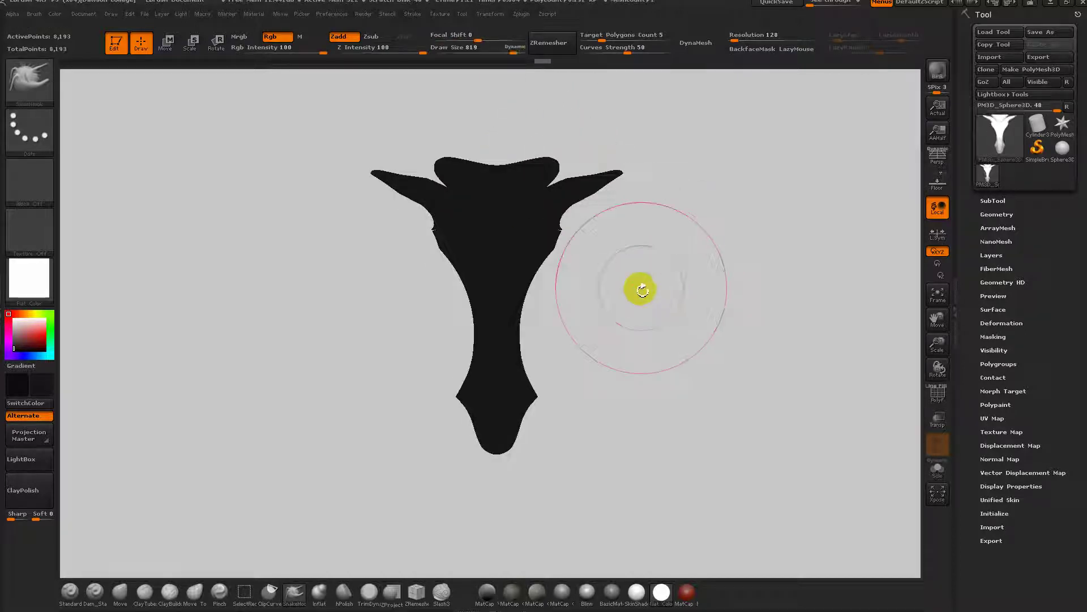
key("b")
key("m")
key("v")
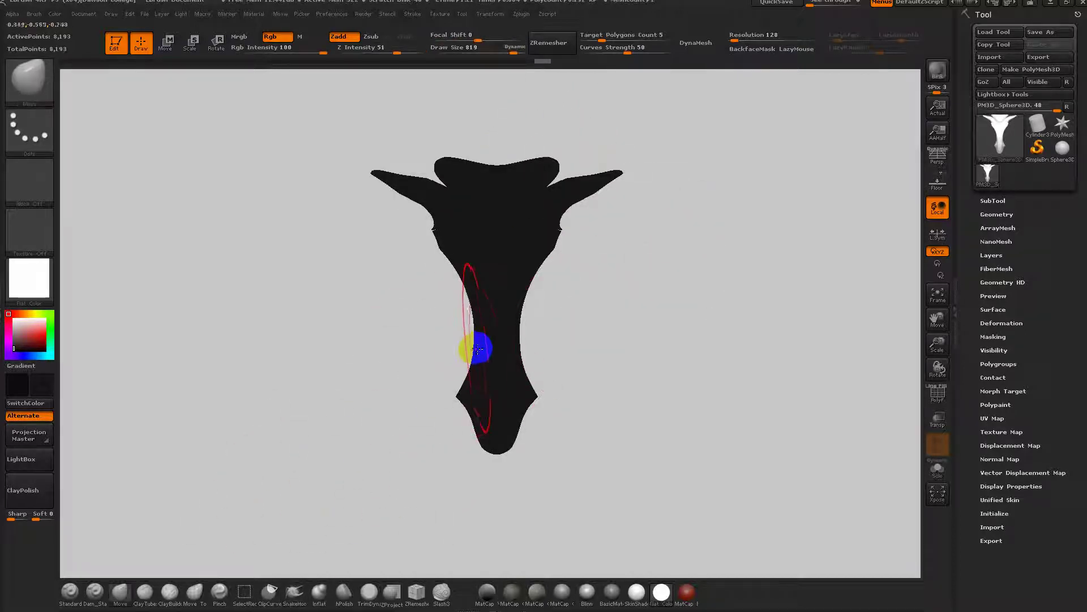
mouse_move(547, 259)
left_mouse_down()
mouse_move(576, 256)
mouse_move(578, 267)
left_mouse_up()
left_click_drag(520, 323, 533, 337)
mouse_move(562, 259)
left_mouse_down()
mouse_move(575, 251)
mouse_move(566, 206)
left_mouse_up()
Bend the horns upward with the Move brush, lengthen and narrow the chin, and fill out the middle of the face.
mouse_move(531, 169)
right_mouse_down()
mouse_move(531, 149)
mouse_move(520, 150)
right_mouse_up()
mouse_move(577, 179)
left_mouse_down()
mouse_move(566, 156)
mouse_move(603, 130)
left_mouse_up()
left_click_drag(560, 223, 551, 238)
mouse_move(541, 398)
left_mouse_down()
mouse_move(537, 430)
mouse_move(517, 448)
mouse_move(490, 436)
left_mouse_up()
left_click_drag(540, 341, 574, 334)
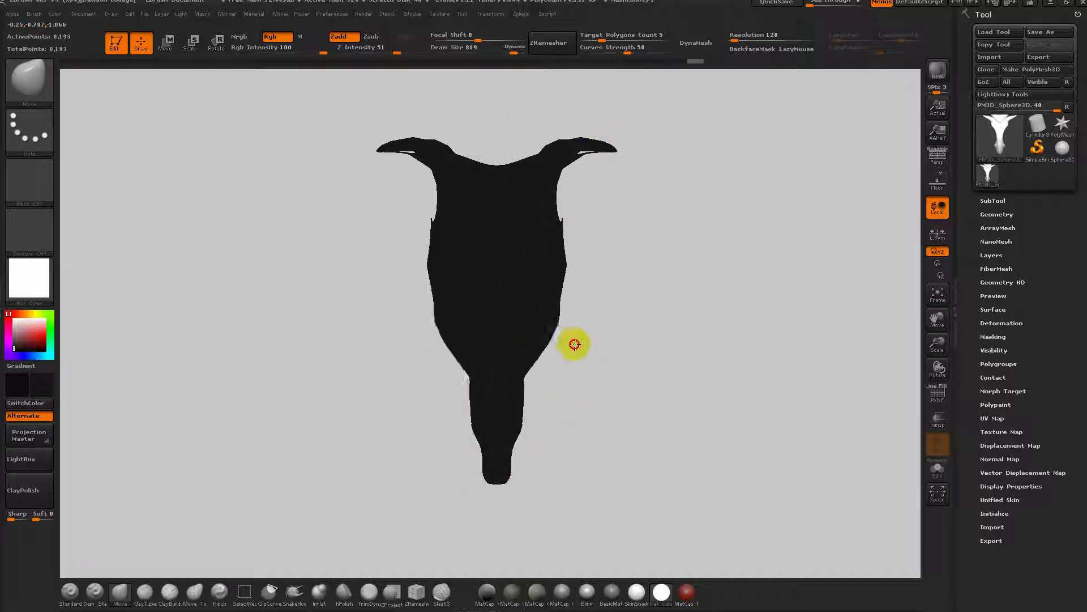
left_click_drag(527, 365, 525, 359)
left_click_drag(546, 216, 559, 218)
Raise the Move brush's draw size to 1000 and adjust the cheeks and lower face.
mouse_move(592, 272)
left_mouse_down()
mouse_move(585, 299)
mouse_move(600, 278)
mouse_move(651, 316)
left_mouse_up()
left_click_drag(712, 331, 655, 321)
key("s")
left_click(655, 253)
key("s")
mouse_move(633, 253)
left_mouse_down()
mouse_move(622, 255)
mouse_move(665, 256)
mouse_move(693, 240)
left_mouse_up()
key("s")
left_click_drag(617, 346, 647, 366)
left_click_drag(598, 425, 618, 440)
left_click_drag(563, 359, 550, 351)
Reshape the side profile with the Move brush and bend the upper horn tip.
mouse_move(583, 175)
left_mouse_down()
mouse_move(656, 206)
mouse_move(704, 263)
left_mouse_up()
left_click_drag(738, 341, 656, 276, "alt")
left_click_drag(598, 243, 617, 252)
left_click_drag(555, 213, 550, 158)
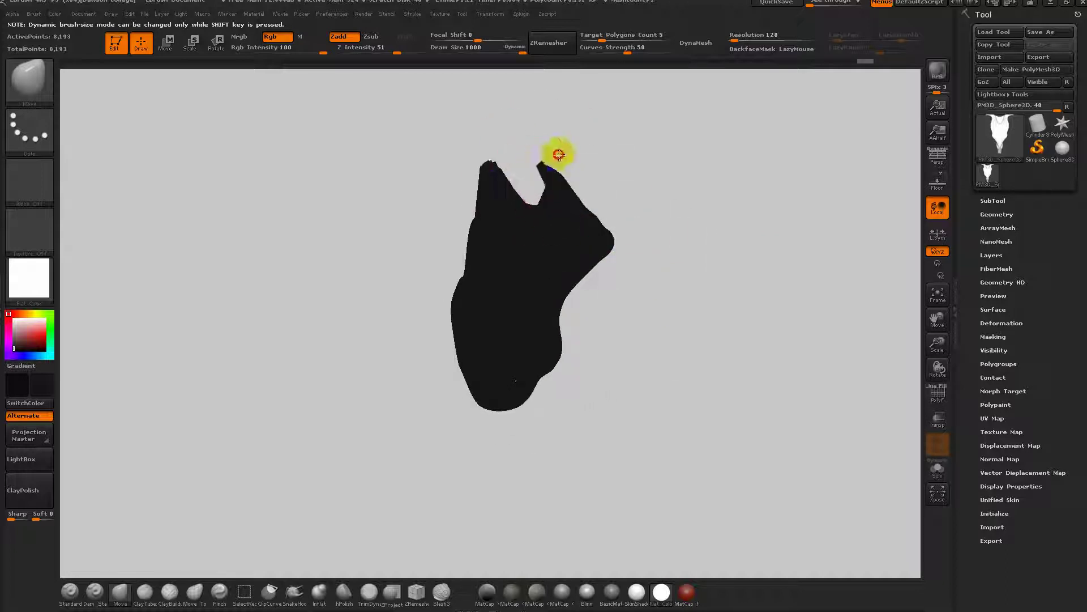
Extend the side profile's protruding point far outward with the Move brush and build a squared bulge beneath it.
left_click_drag(626, 278, 681, 311, "shift")
mouse_move(572, 289)
left_mouse_down("shift")
mouse_move(517, 293)
mouse_move(641, 351)
mouse_move(532, 336)
mouse_move(553, 325)
left_mouse_up("shift")
key("s")
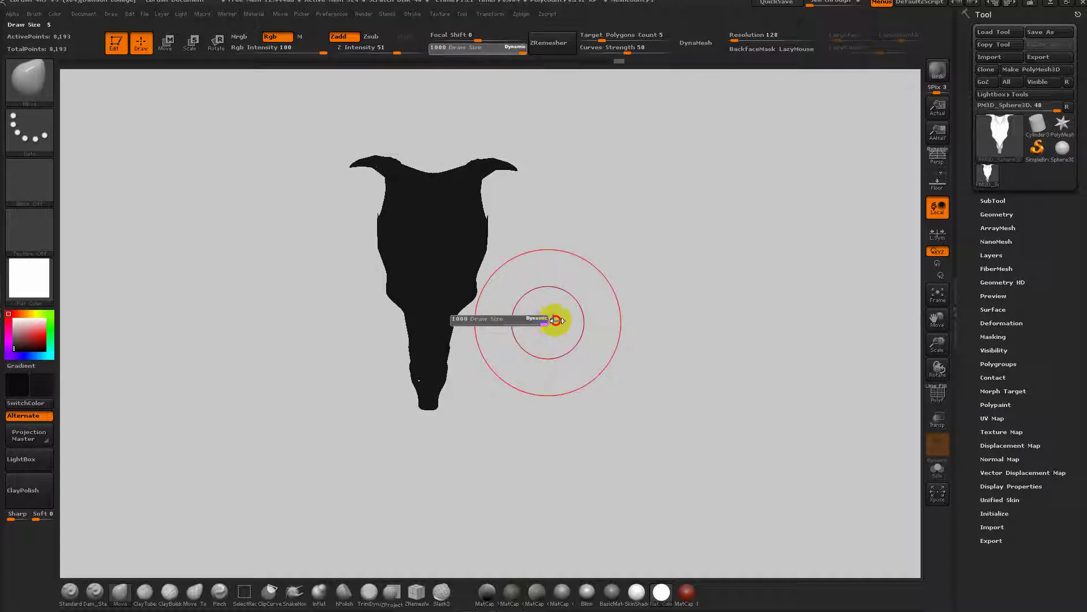
mouse_move(501, 364)
left_mouse_down("shift")
mouse_move(542, 363)
mouse_move(552, 357)
mouse_move(544, 344)
mouse_move(613, 334)
left_mouse_up("shift")
left_click_drag(567, 300, 582, 308)
left_click_drag(559, 346, 595, 337)
left_click_drag(588, 271, 634, 282)
left_click_drag(632, 229, 652, 232)
left_click_drag(629, 197, 658, 192)
left_click_drag(640, 260, 669, 289)
left_click_drag(660, 193, 695, 213)
left_click_drag(572, 157, 587, 144)
Turn the head into a DynaMesh and remesh it with the resolution set to 88.
left_click_drag(792, 154, 748, 276, "ctrl")
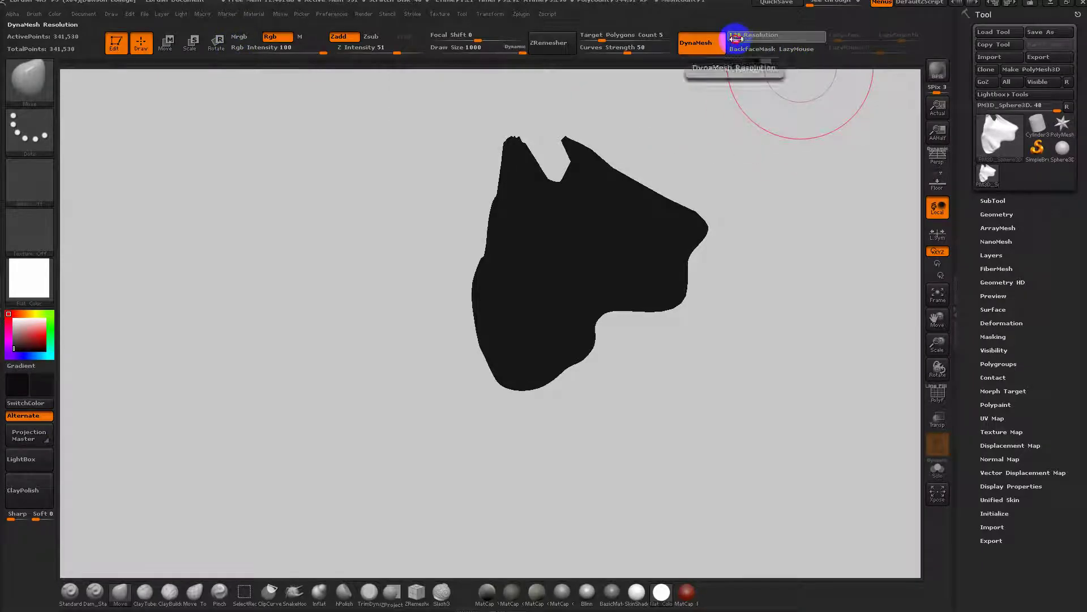
left_click_drag(819, 186, 751, 401, "ctrl")
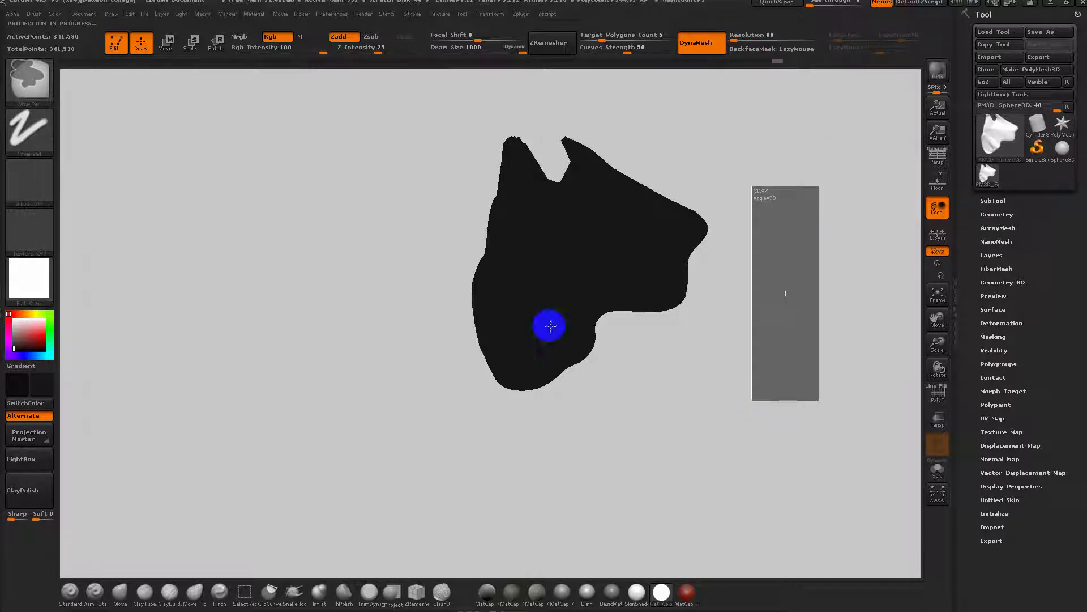
Place the front-facing head in the canvas's upper-left corner, snapshot it there, and move the live model aside.
mouse_move(692, 381)
left_mouse_down("shift")
mouse_move(727, 377)
mouse_move(696, 286)
mouse_move(679, 308)
mouse_move(661, 262)
mouse_move(693, 267)
left_mouse_up("shift")
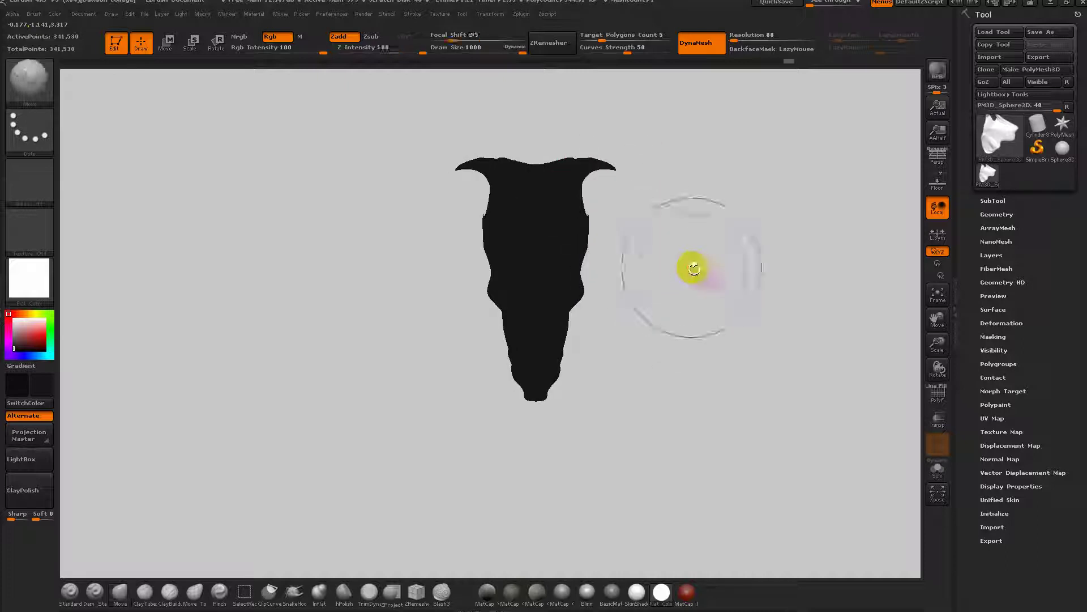
mouse_move(783, 296)
left_mouse_down("alt")
mouse_move(697, 274)
mouse_move(605, 306)
mouse_move(453, 252)
mouse_move(701, 293)
left_mouse_up("alt")
key("shift+s")
left_click_drag(636, 273, 681, 281, "alt")
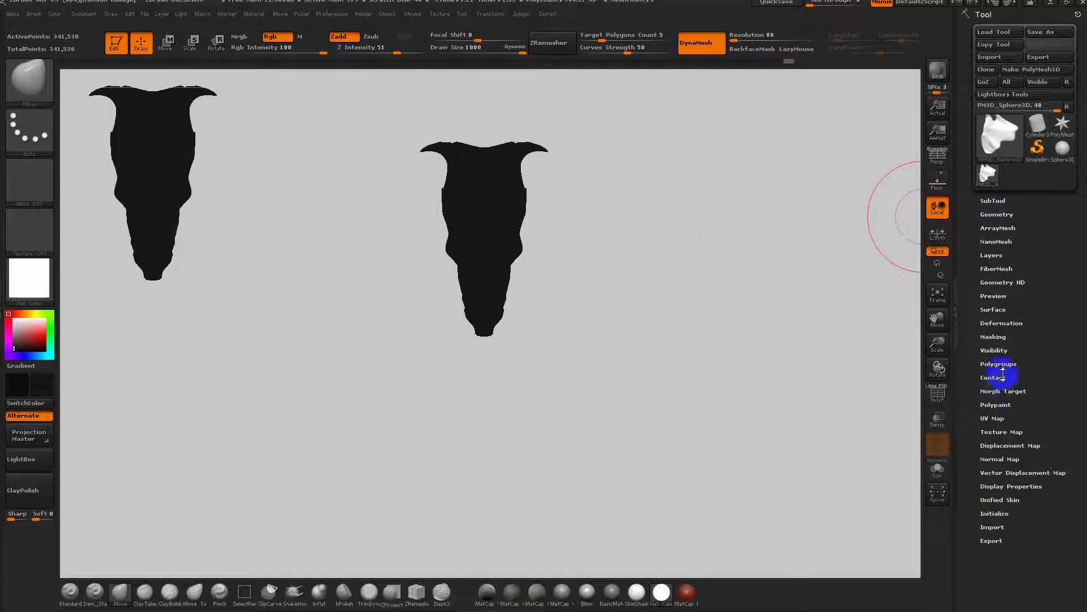
Add a new recording layer to the head for a shape variation.
left_click(992, 255)
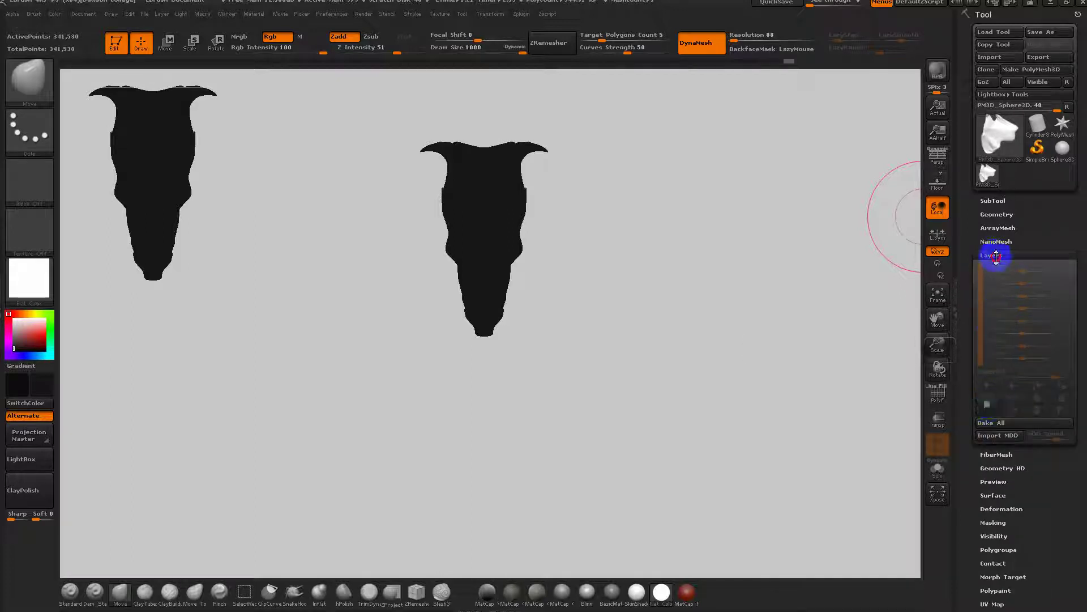
left_click(997, 256)
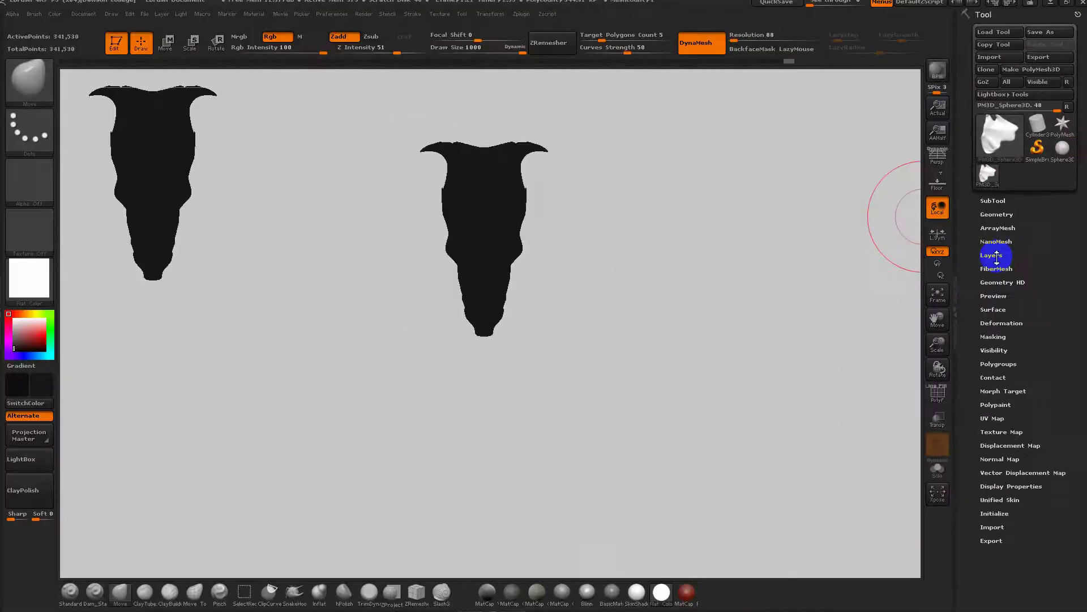
left_click(810, 315)
left_click(987, 406)
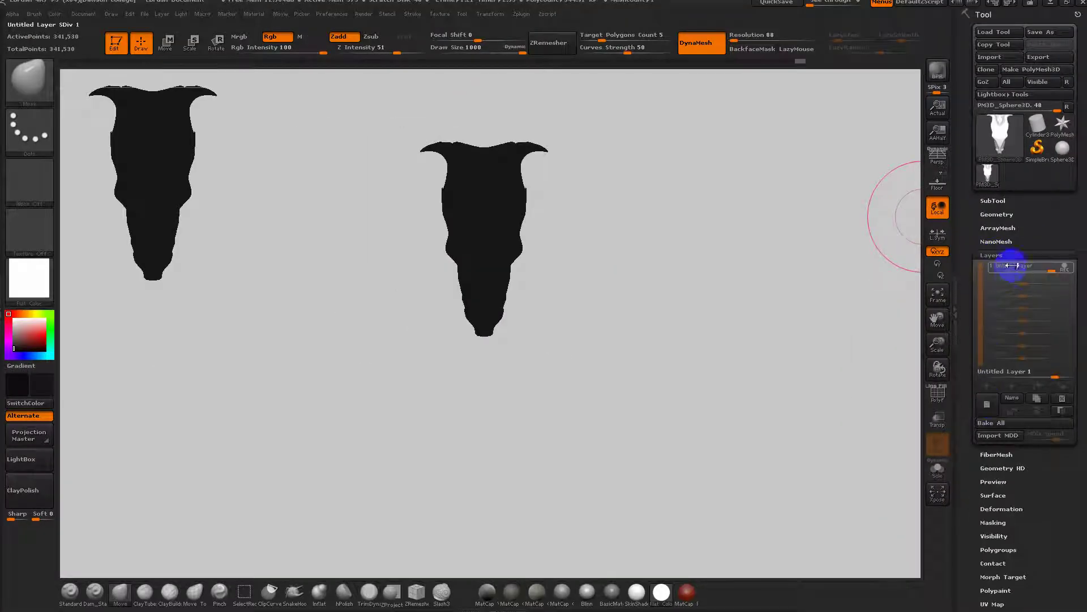
left_click_drag(659, 263, 655, 260, "shift")
key("s")
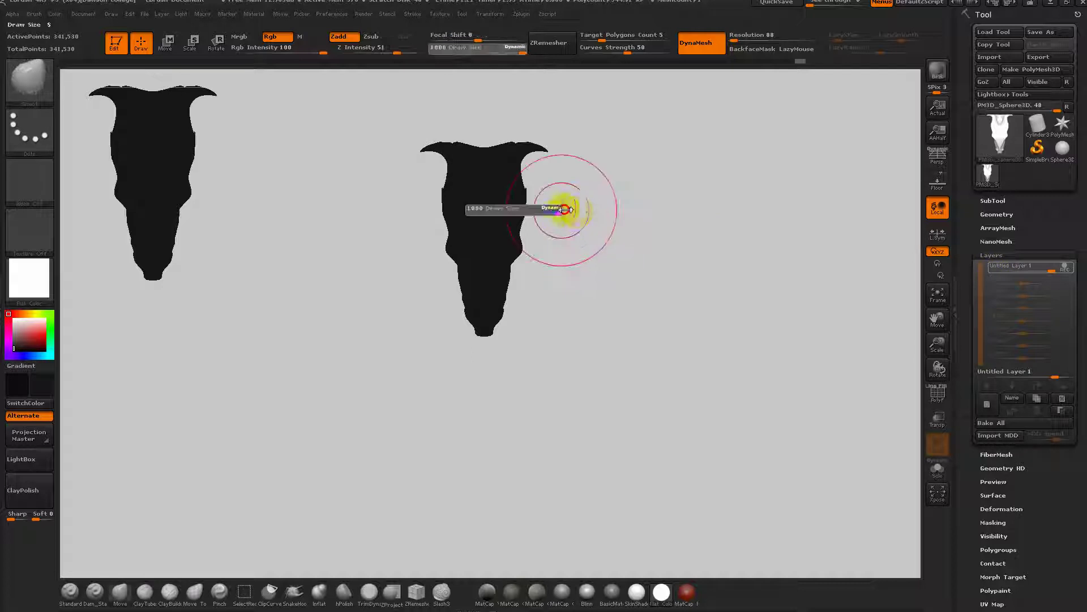
left_click_drag(605, 235, 617, 273, "alt")
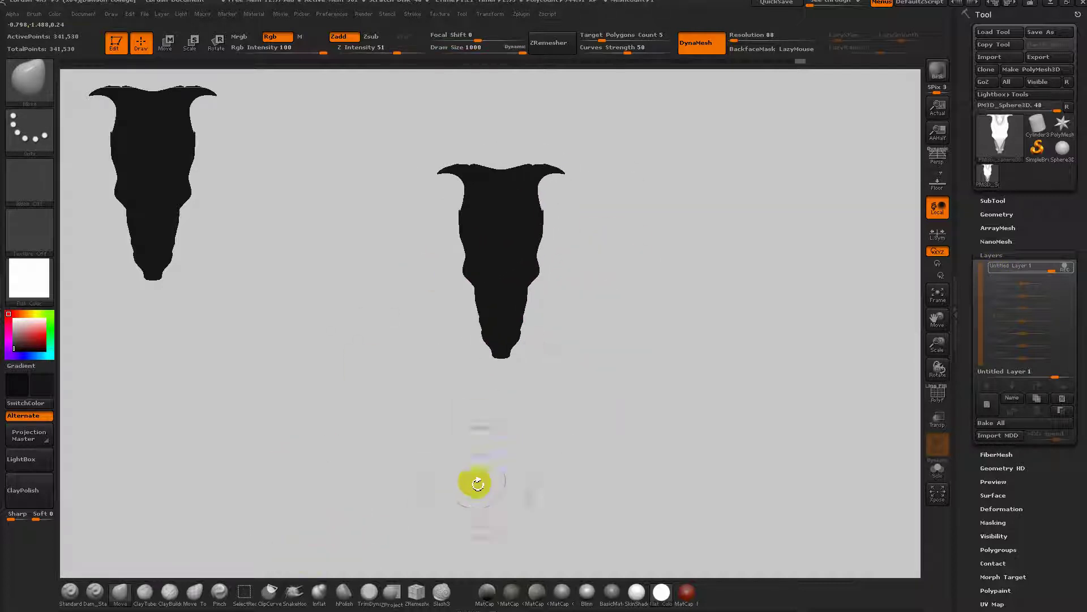
Try inflating the side of the head with the Inflat brush, and undo the strokes.
left_click(321, 593)
mouse_move(553, 182)
left_mouse_down()
mouse_move(532, 295)
mouse_move(538, 235)
mouse_move(534, 294)
mouse_move(514, 269)
mouse_move(560, 303)
left_mouse_up()
key("ctrl+z")
key("ctrl+z")
key("ctrl+z")
key("ctrl+z")
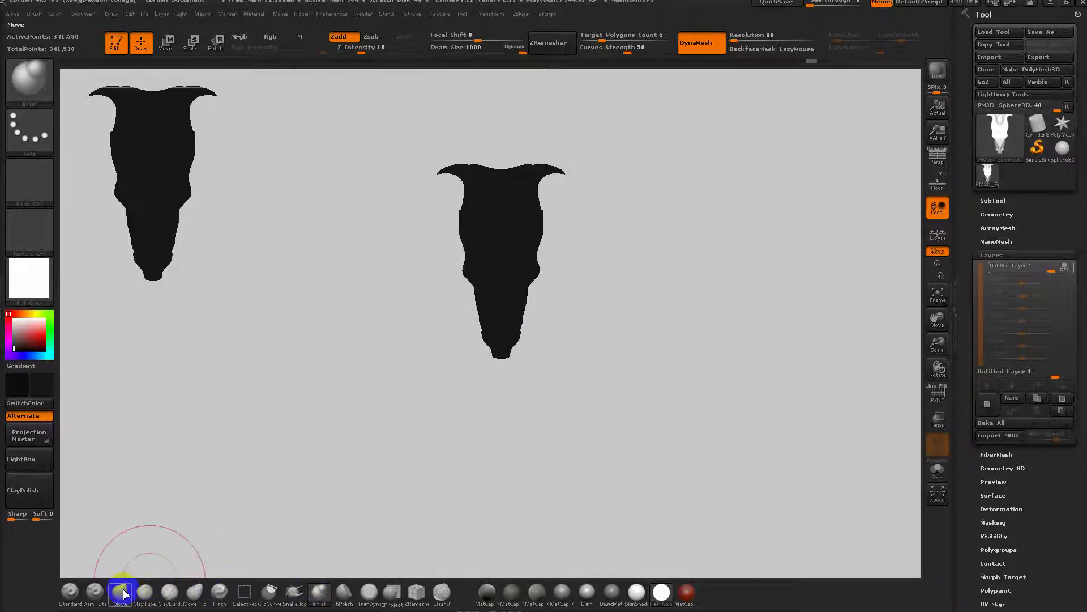
On the new layer, spread the horns, widen the cheeks and muzzle, and reshape the horn tip in profile with the Move brush.
mouse_move(524, 251)
left_mouse_down()
mouse_move(536, 248)
mouse_move(522, 253)
left_mouse_up()
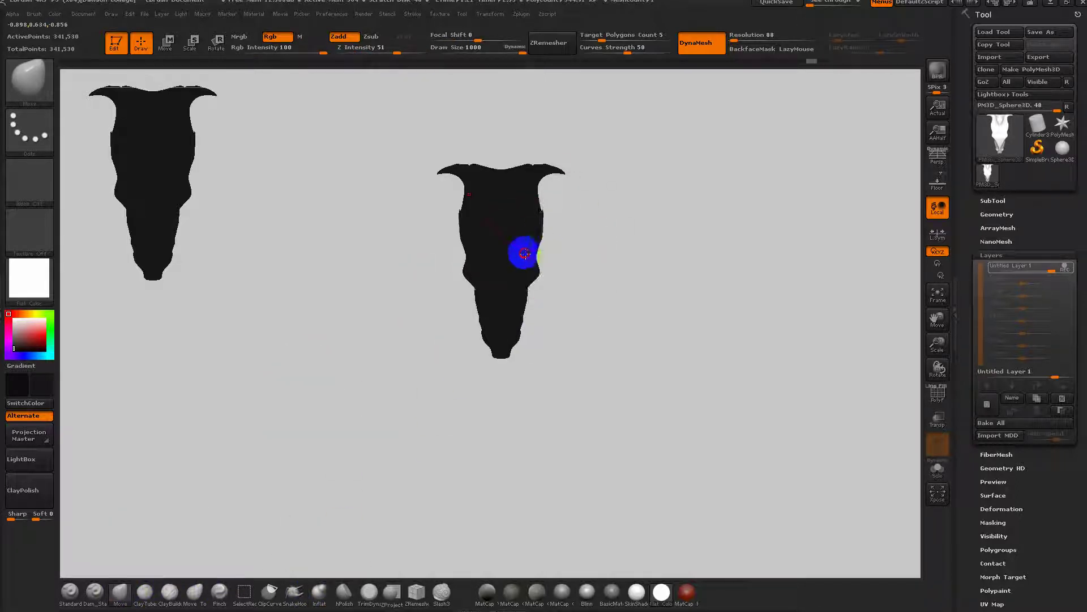
mouse_move(557, 180)
left_mouse_down()
mouse_move(598, 188)
mouse_move(605, 177)
left_mouse_up()
left_click_drag(527, 276, 546, 268)
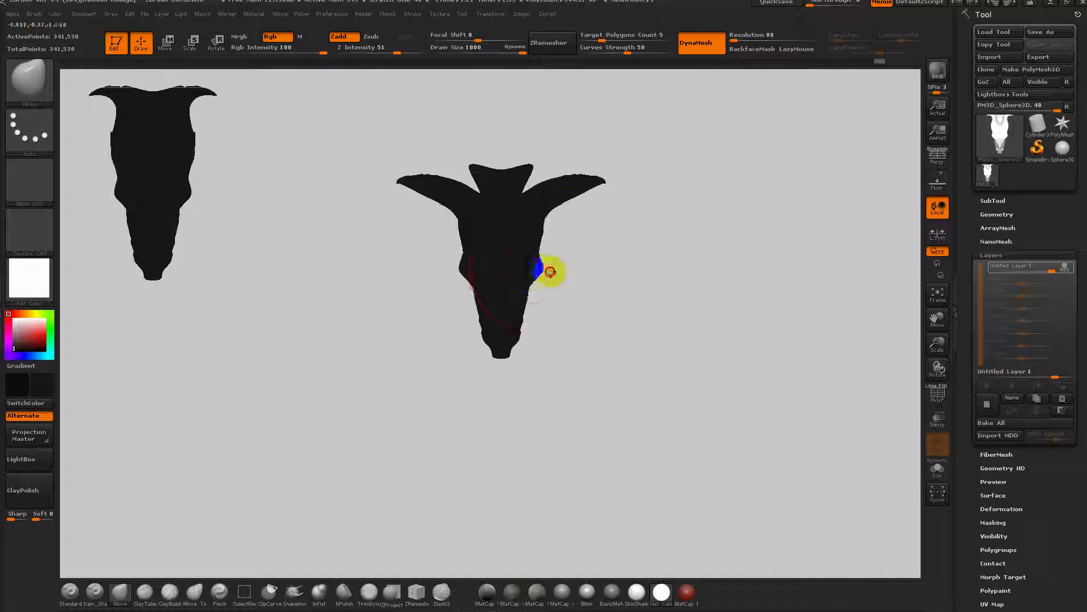
left_click_drag(510, 339, 534, 344)
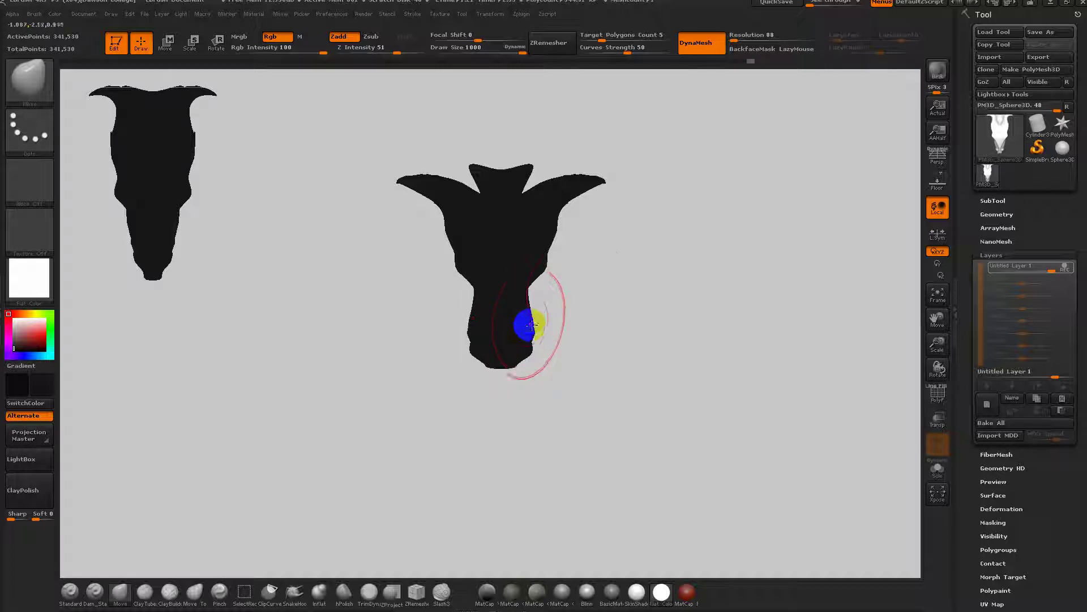
left_click_drag(611, 306, 576, 310)
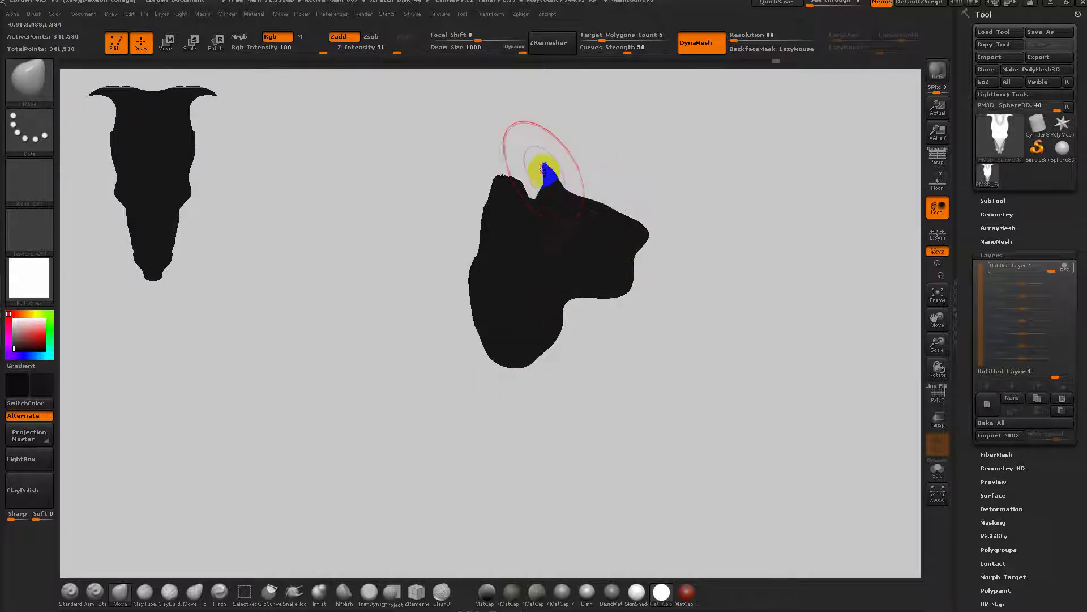
left_click_drag(553, 171, 511, 178)
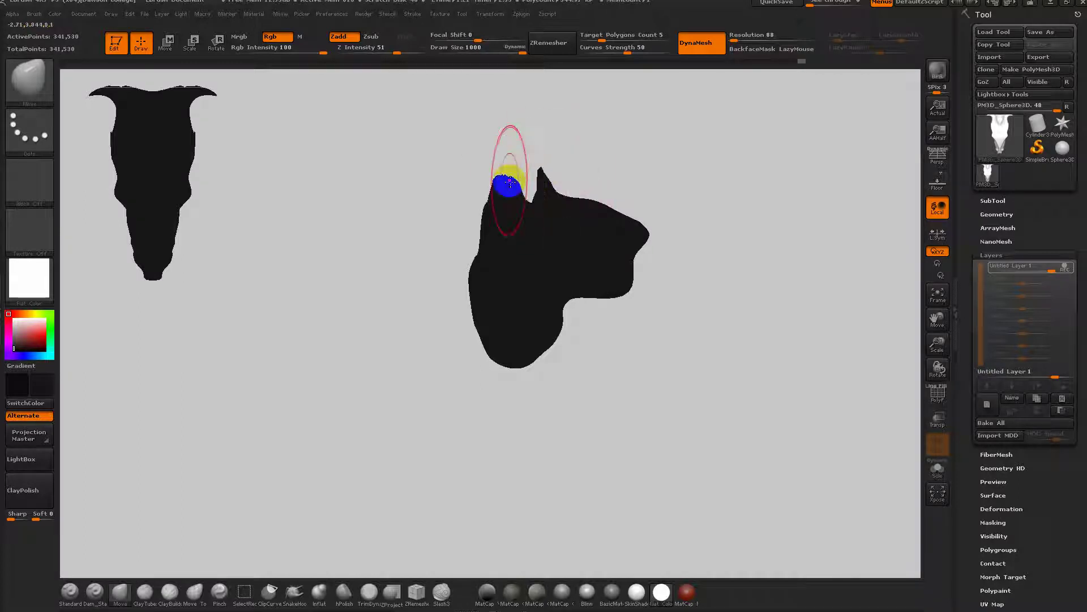
Place the front-facing variation beside the first snapshot, stop recording its layer, snapshot it in Flat Color, and move the live model aside.
left_click_drag(708, 168, 574, 242)
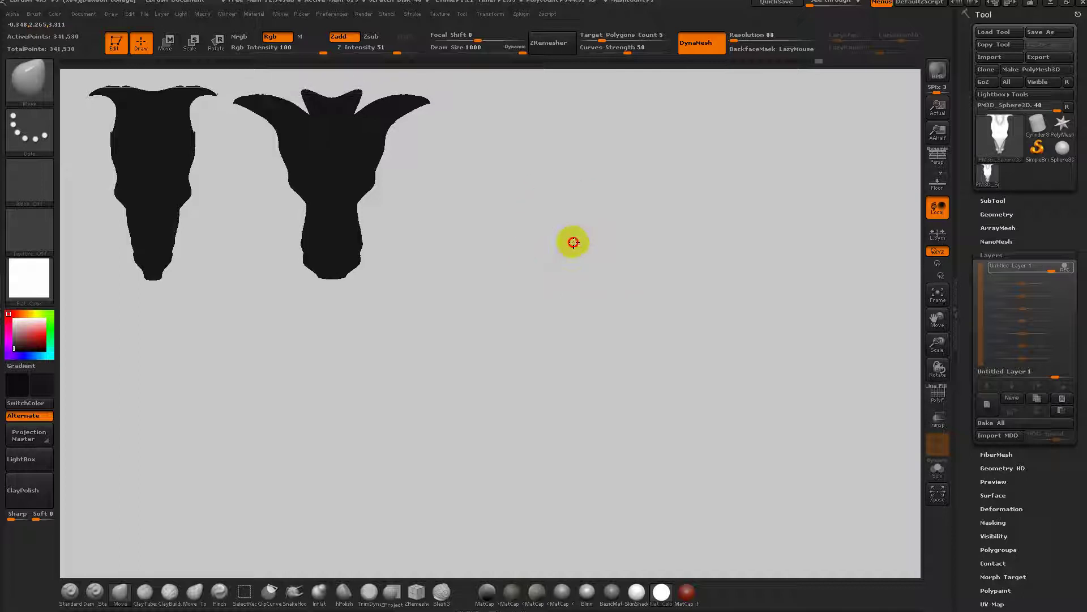
left_click(1063, 265)
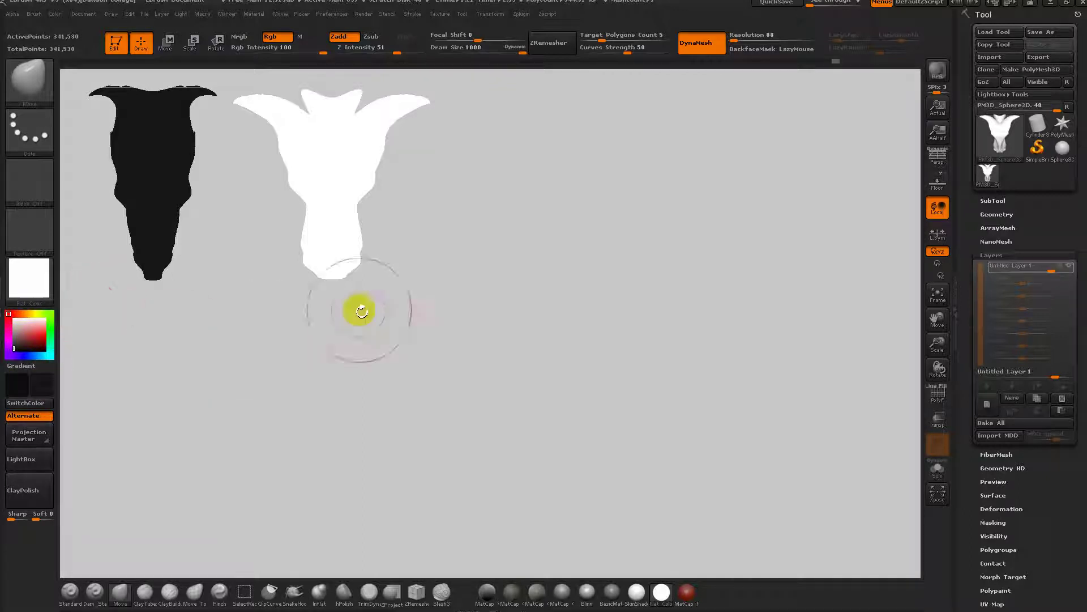
left_click(45, 286)
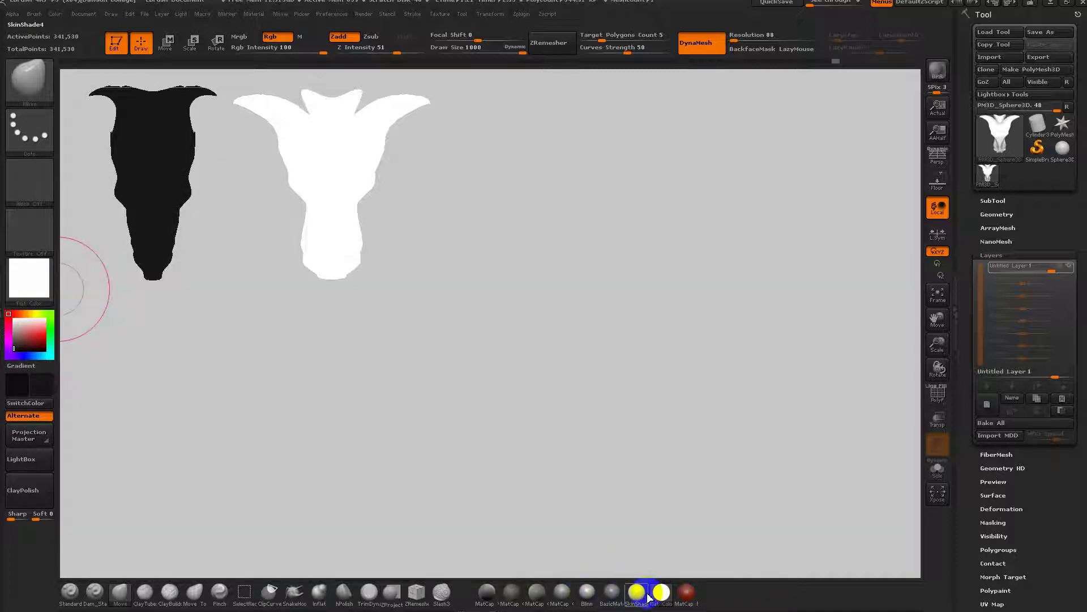
left_click(645, 594)
left_click(661, 593)
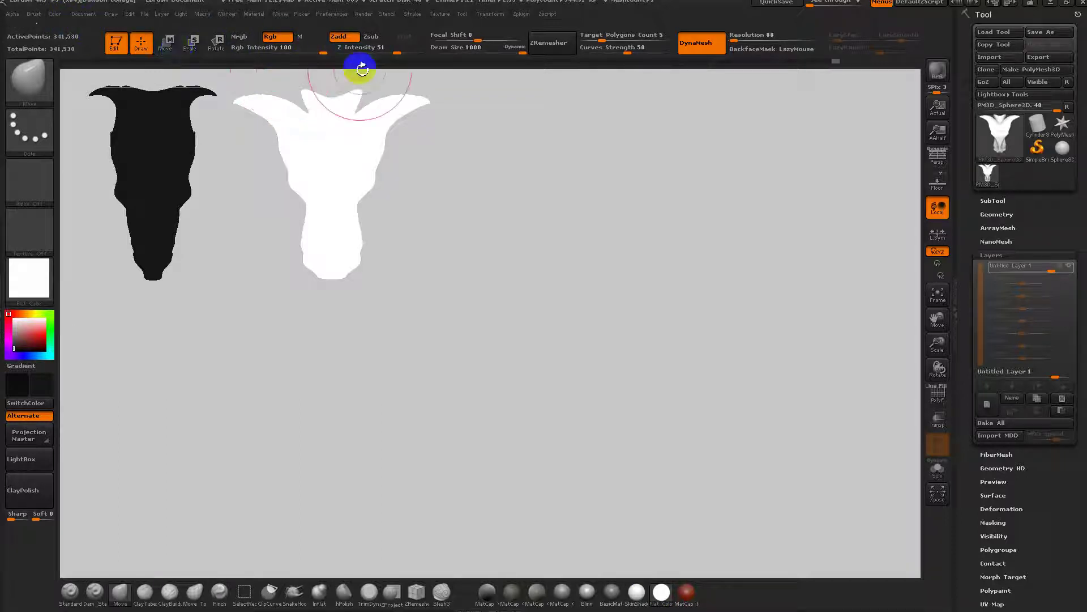
key("shift+s")
mouse_move(482, 237)
left_mouse_down("alt")
mouse_move(575, 258)
mouse_move(792, 275)
mouse_move(727, 270)
left_mouse_up("alt")
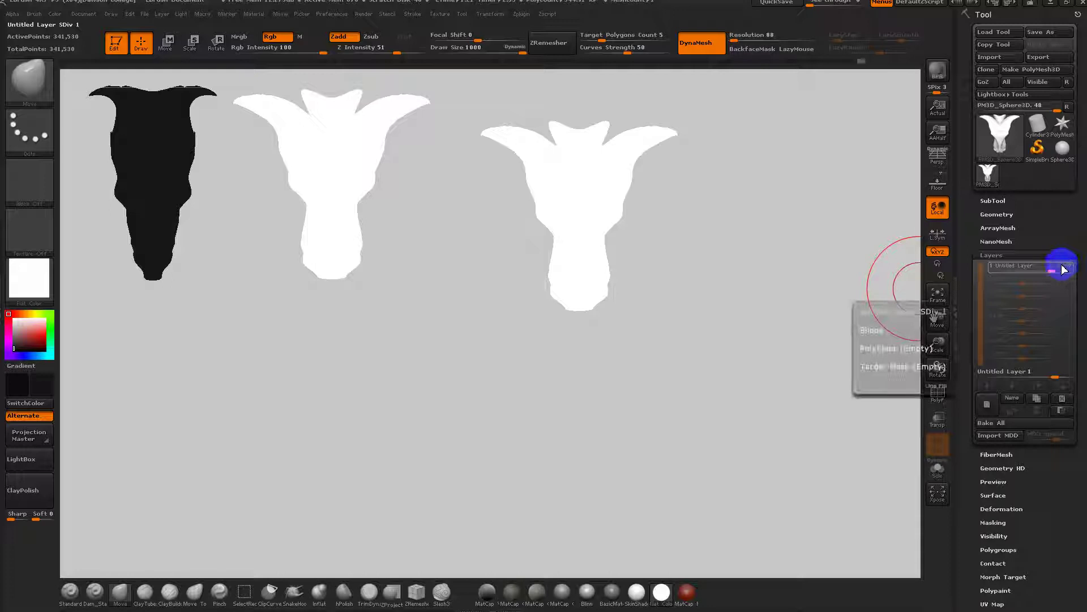
Set the first layer's intensity to 0 and add a second recording layer.
left_click_drag(1065, 271, 1022, 273)
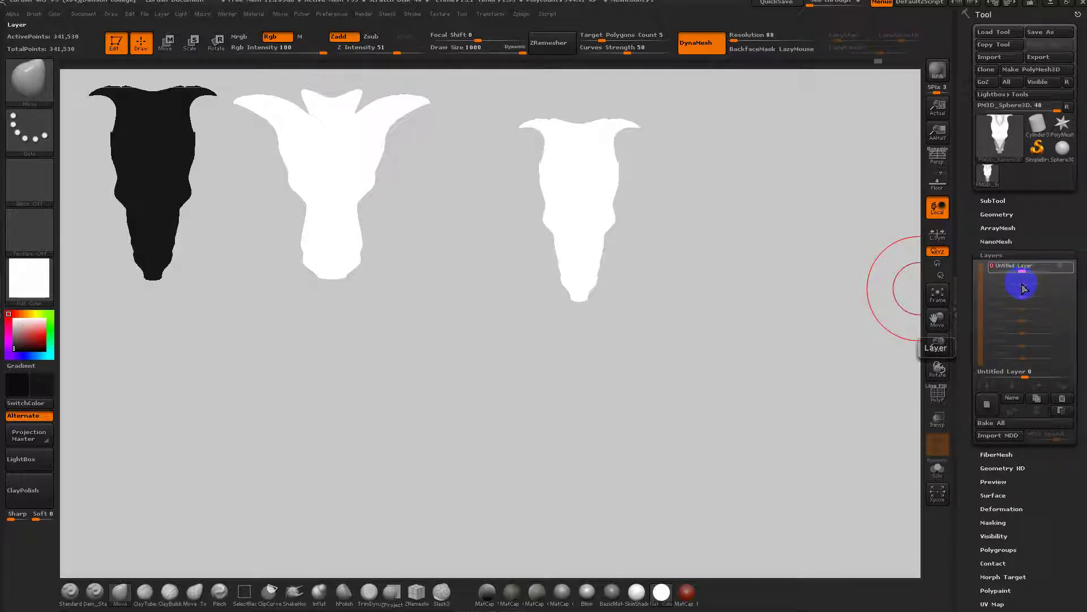
left_click(988, 404)
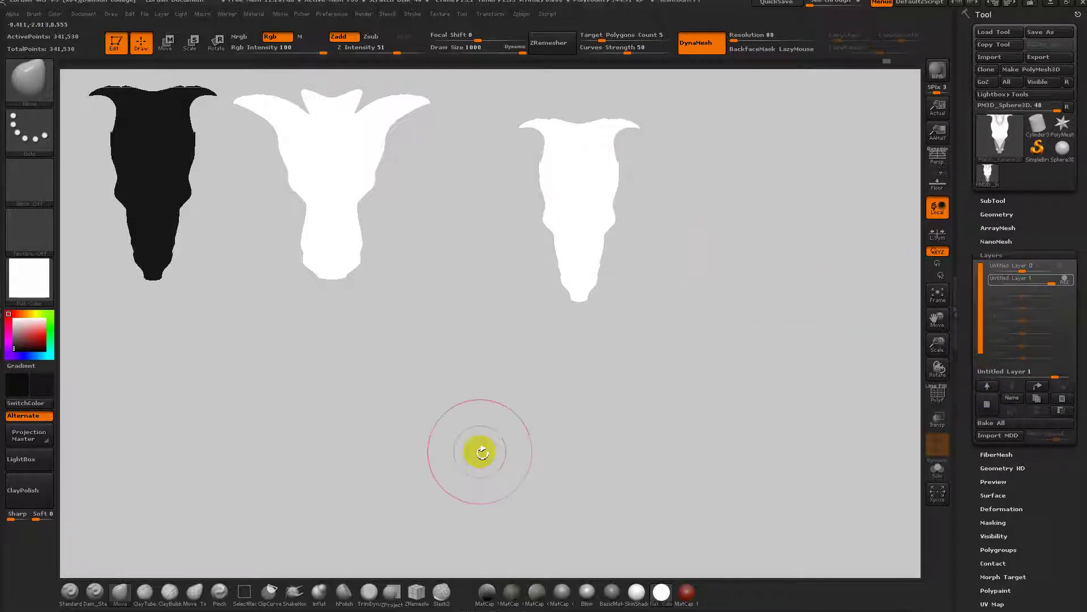
Pull large side lobes out of the head with the SnakeHook brush, raise them into ear shapes, and open the color options.
left_click(295, 602)
mouse_move(669, 178)
left_mouse_down()
mouse_move(635, 199)
mouse_move(670, 192)
mouse_move(721, 262)
left_mouse_up()
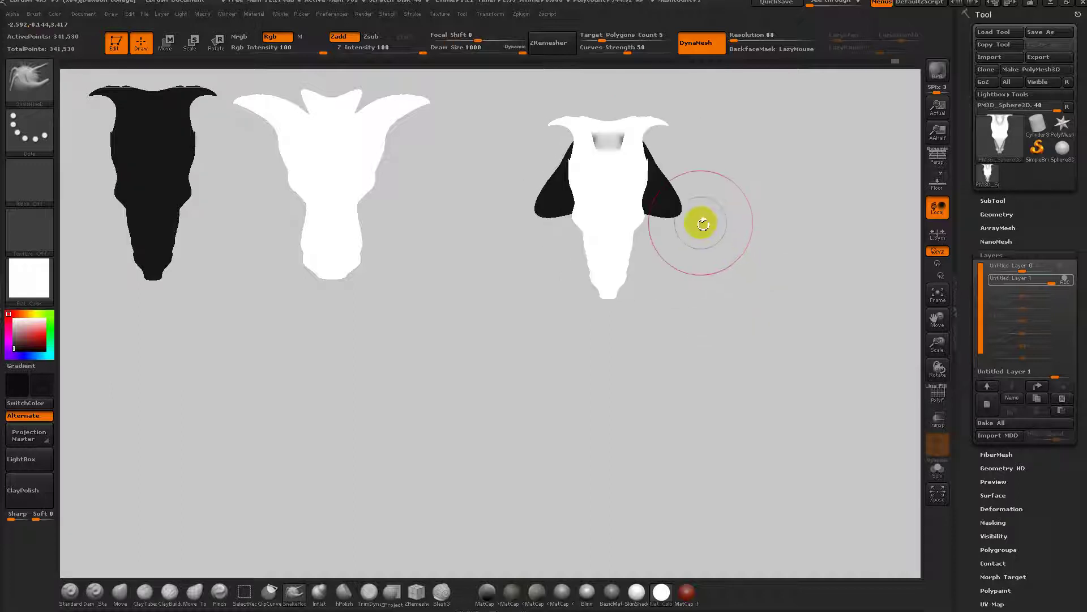
mouse_move(666, 200)
left_mouse_down()
mouse_move(668, 183)
mouse_move(689, 172)
left_mouse_up()
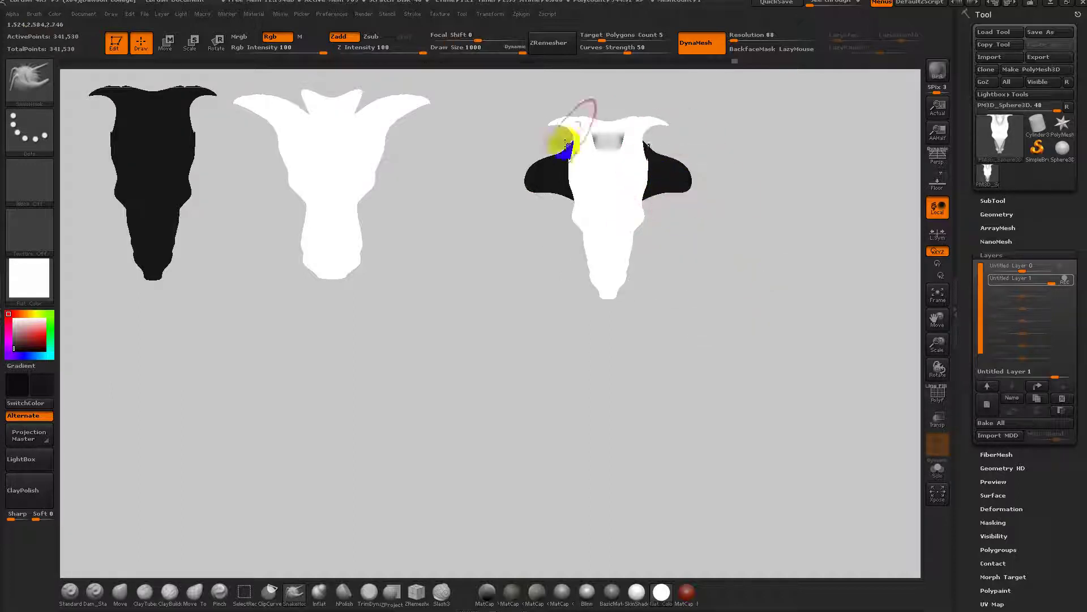
left_click(58, 14)
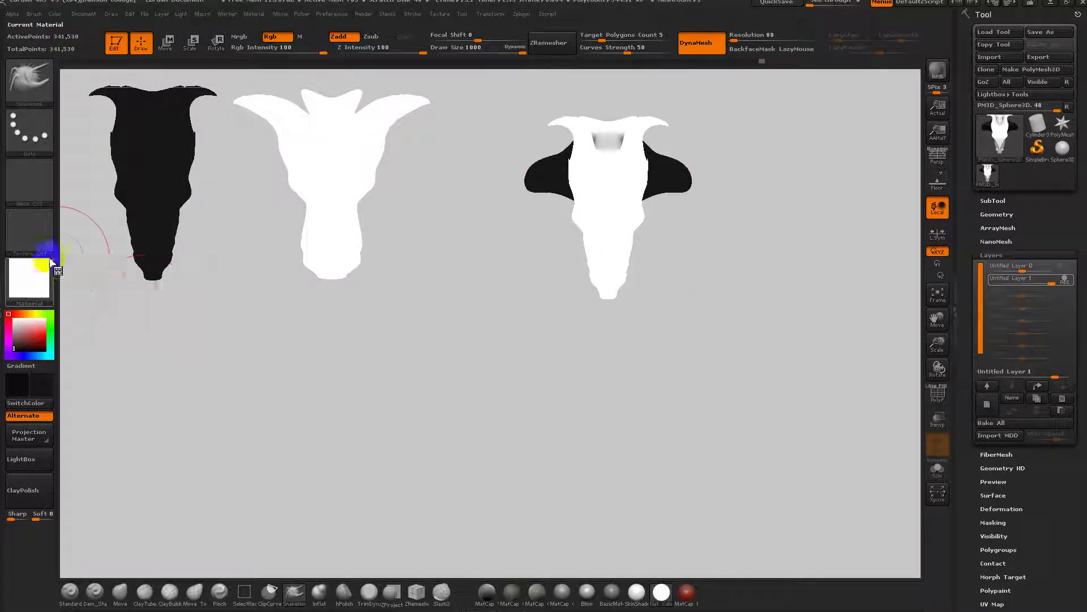
Undo the large side lobes on the head and cancel the project save dialog.
left_click(30, 274)
mouse_move(629, 195)
left_mouse_down()
mouse_move(655, 209)
mouse_move(634, 198)
mouse_move(650, 175)
mouse_move(663, 191)
left_mouse_up()
key("ctrl+z")
key("s")
left_click(646, 198)
key("ctrl+s")
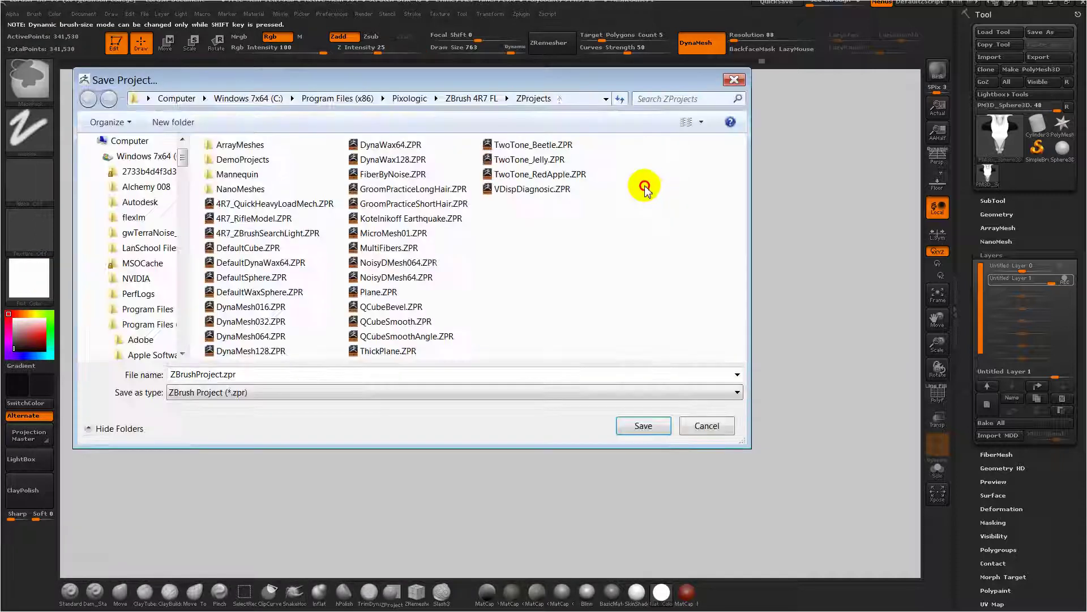
left_click(693, 426)
key("ctrl+z")
Pull three pairs of curved tentacles out of the sides of the head and muzzle with the SnakeHook brush.
key("s")
left_click_drag(649, 172, 632, 177)
mouse_move(637, 164)
left_mouse_down()
mouse_move(650, 153)
mouse_move(755, 204)
mouse_move(733, 240)
mouse_move(684, 243)
left_mouse_up()
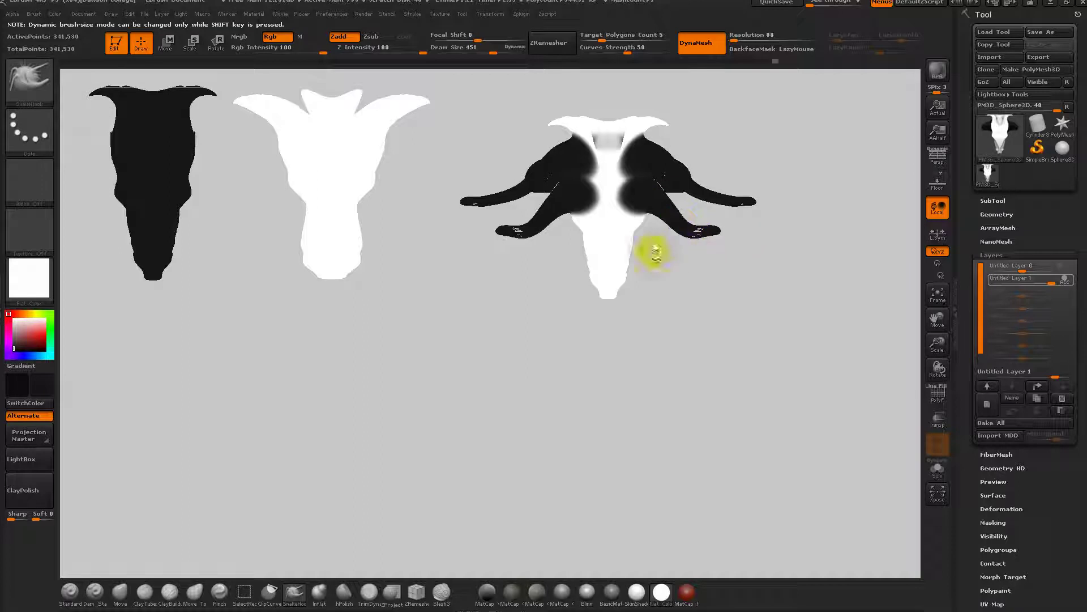
mouse_move(665, 284)
left_mouse_down()
mouse_move(723, 301)
mouse_move(683, 309)
left_mouse_up()
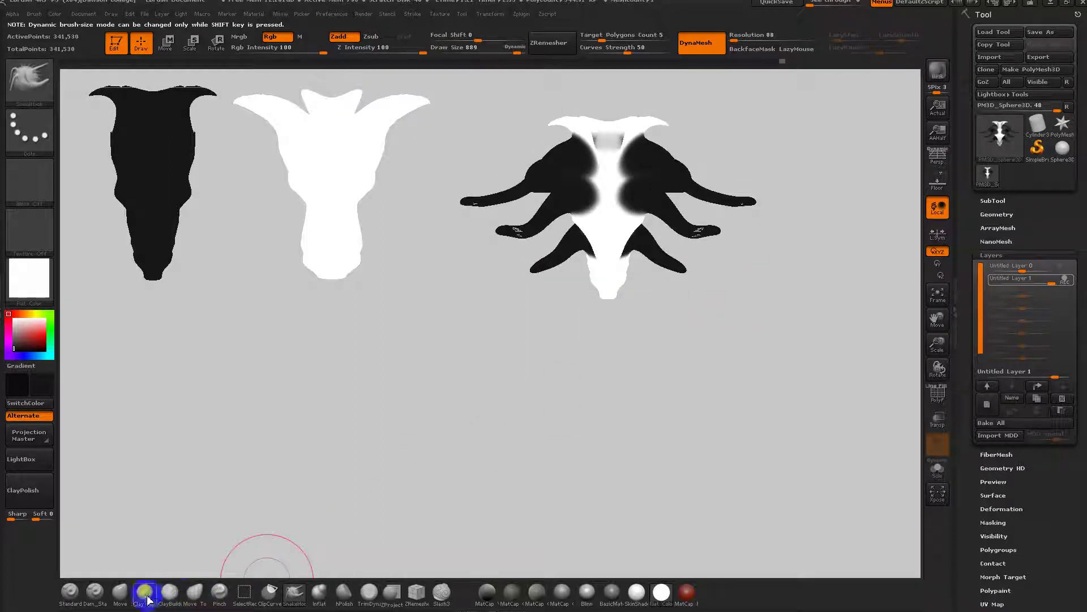
With the Move brush at draw size 1000, reshape the head in profile and raise the crown to fill the notch behind the horns.
key("b")
key("m")
key("v")
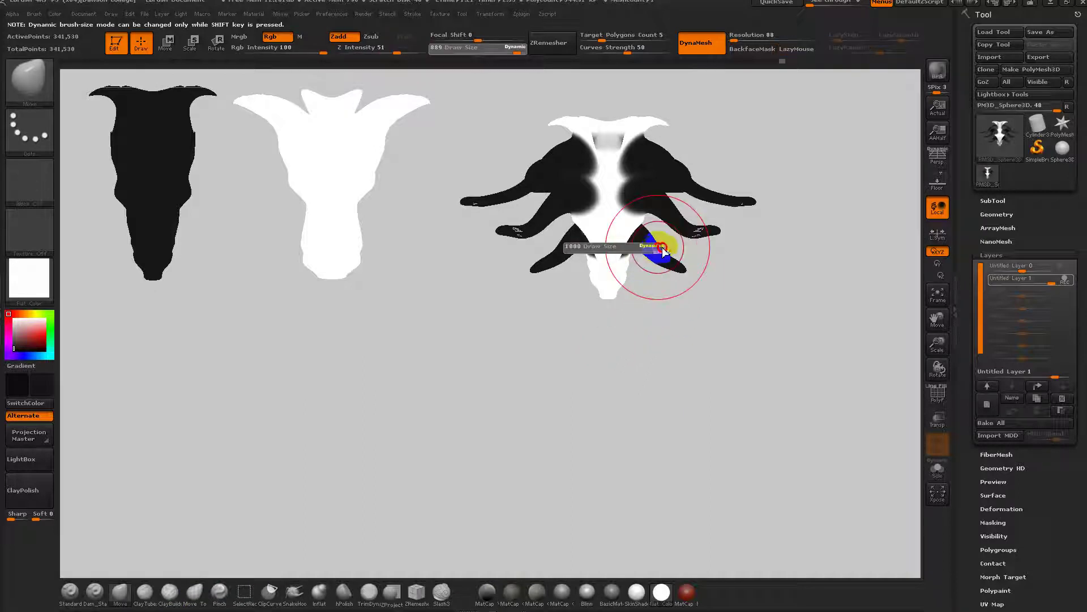
left_click_drag(671, 330, 772, 193)
left_click_drag(794, 309, 789, 357)
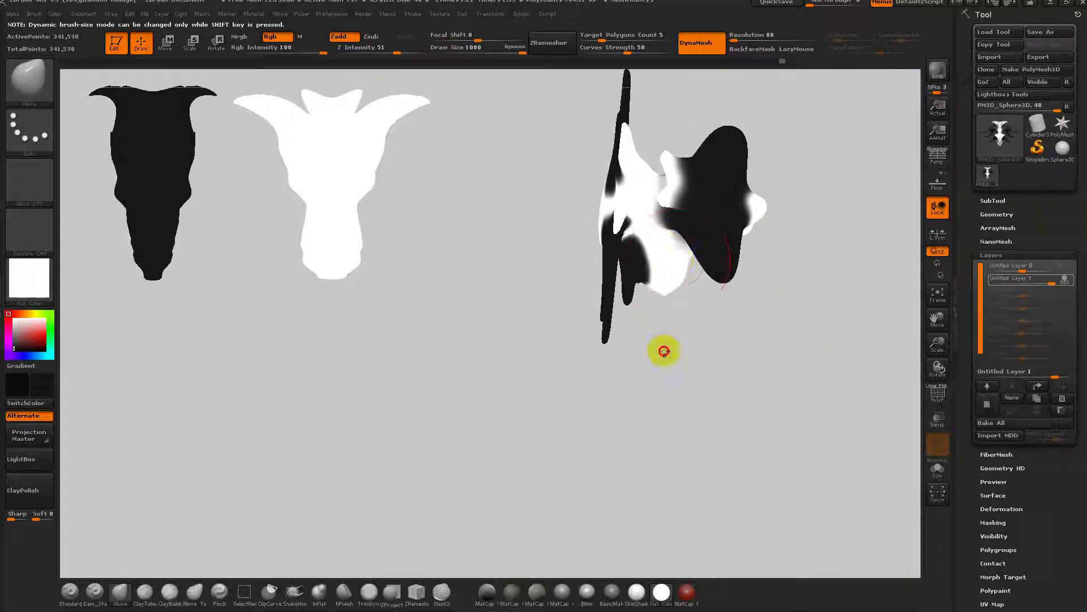
mouse_move(657, 300)
left_mouse_down()
mouse_move(702, 376)
mouse_move(677, 243)
mouse_move(689, 300)
mouse_move(679, 292)
mouse_move(713, 257)
mouse_move(757, 318)
mouse_move(798, 277)
mouse_move(805, 306)
mouse_move(725, 264)
left_mouse_up()
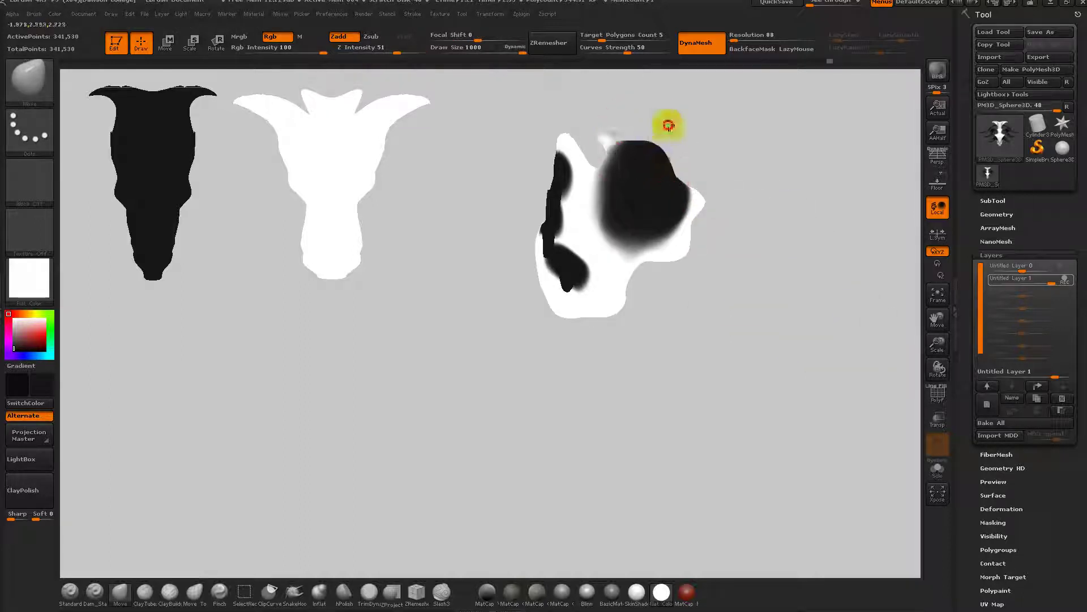
left_click_drag(624, 142, 627, 121)
mouse_move(591, 160)
left_mouse_down()
mouse_move(578, 141)
mouse_move(626, 117)
left_mouse_up()
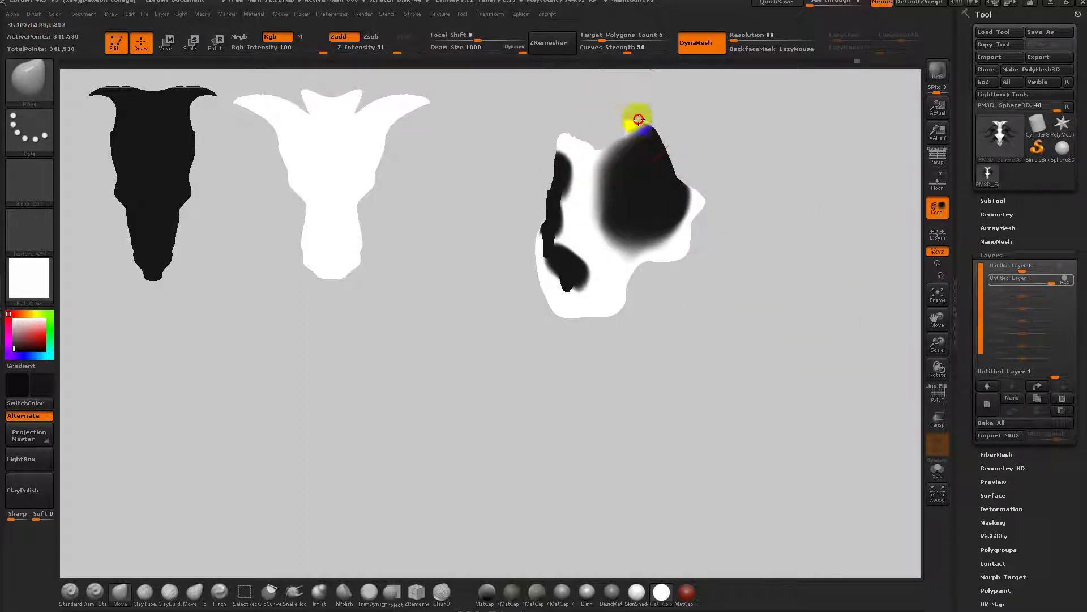
From the front view, draw the bases of the middle and lower tentacles in toward the face with the Move brush.
left_click_drag(609, 322, 644, 308, "alt")
left_click_drag(651, 334, 689, 339)
left_click_drag(743, 317, 700, 322, "alt")
mouse_move(609, 308)
left_mouse_down()
mouse_move(593, 307)
mouse_move(603, 304)
left_mouse_up()
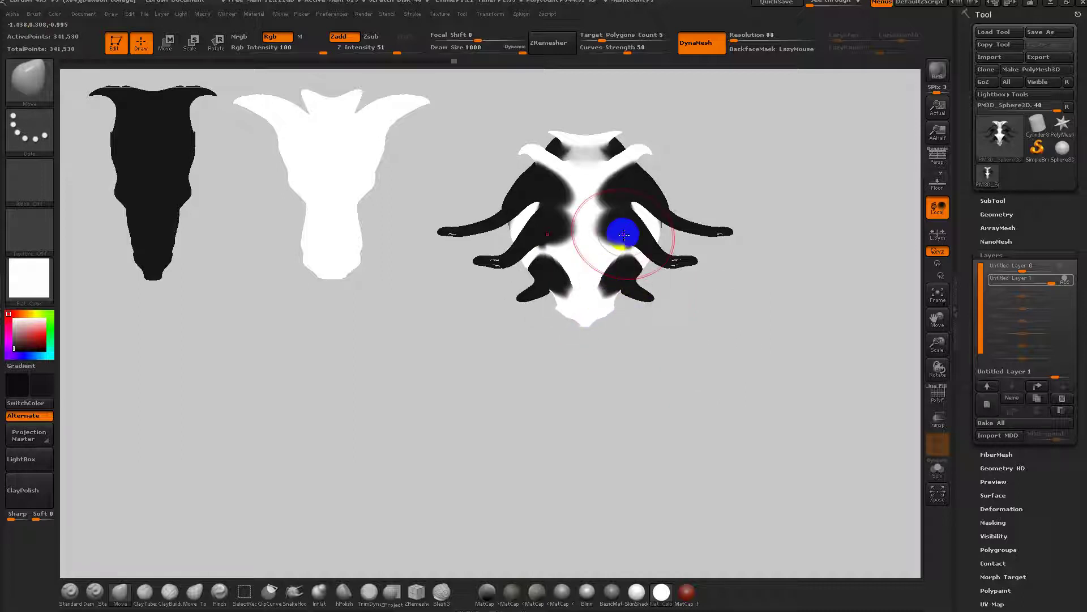
left_click_drag(623, 236, 602, 228)
left_click_drag(626, 266, 633, 254)
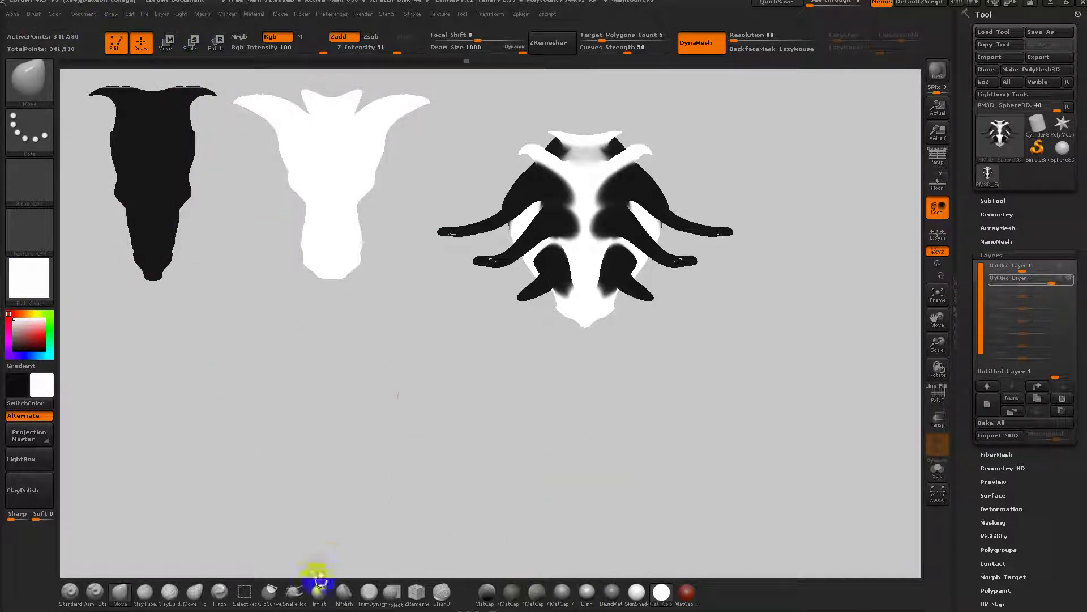
Switch to the Standard brush with Mrgb enabled and fill the whole tentacled head with white.
key("b")
key("s")
key("t")
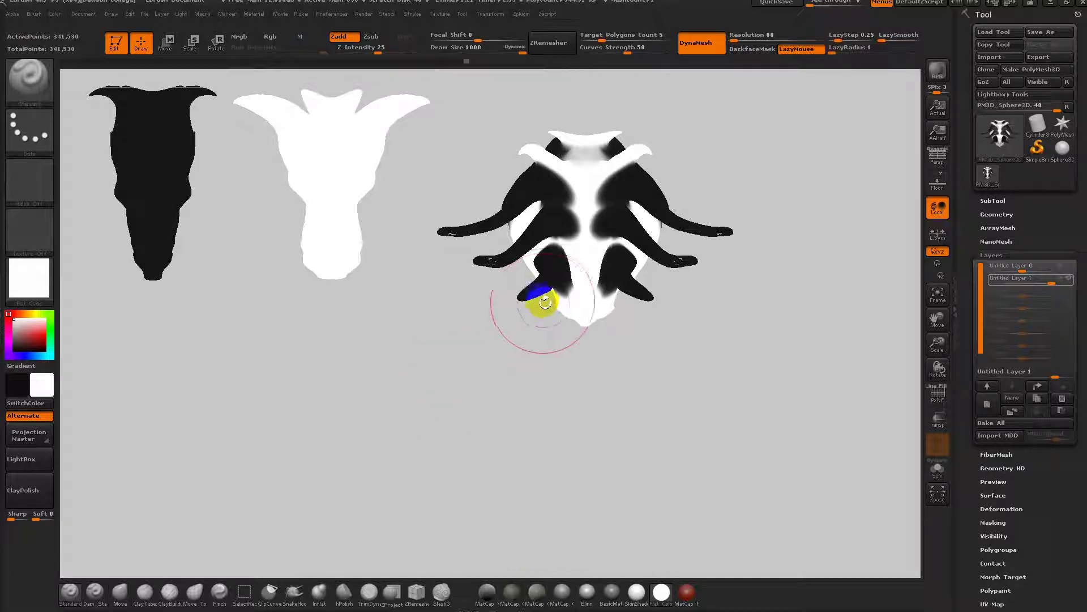
left_click_drag(772, 329, 697, 440, "ctrl")
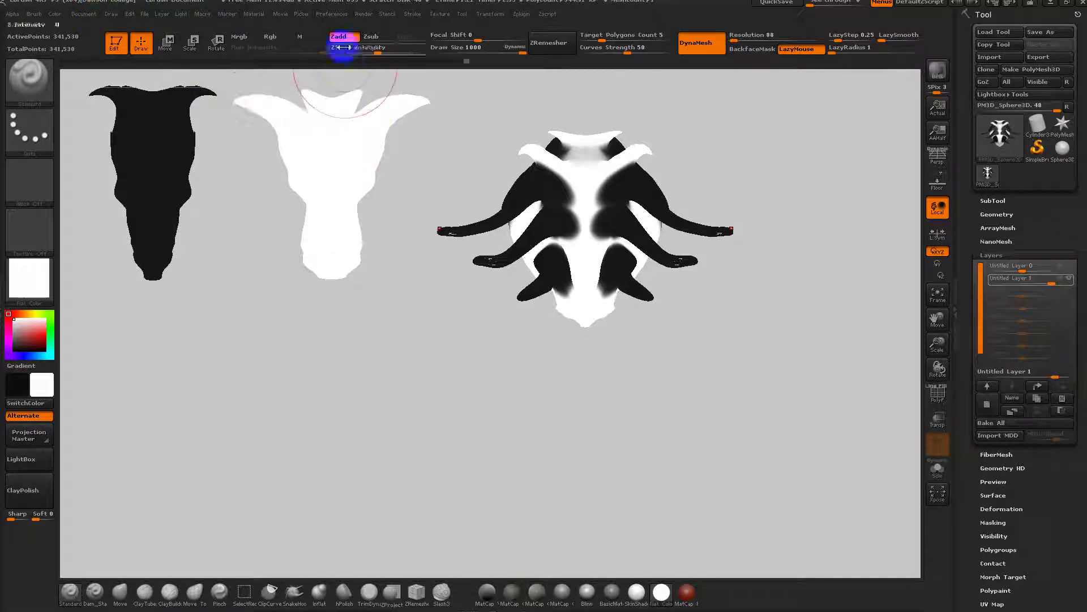
left_click(251, 38)
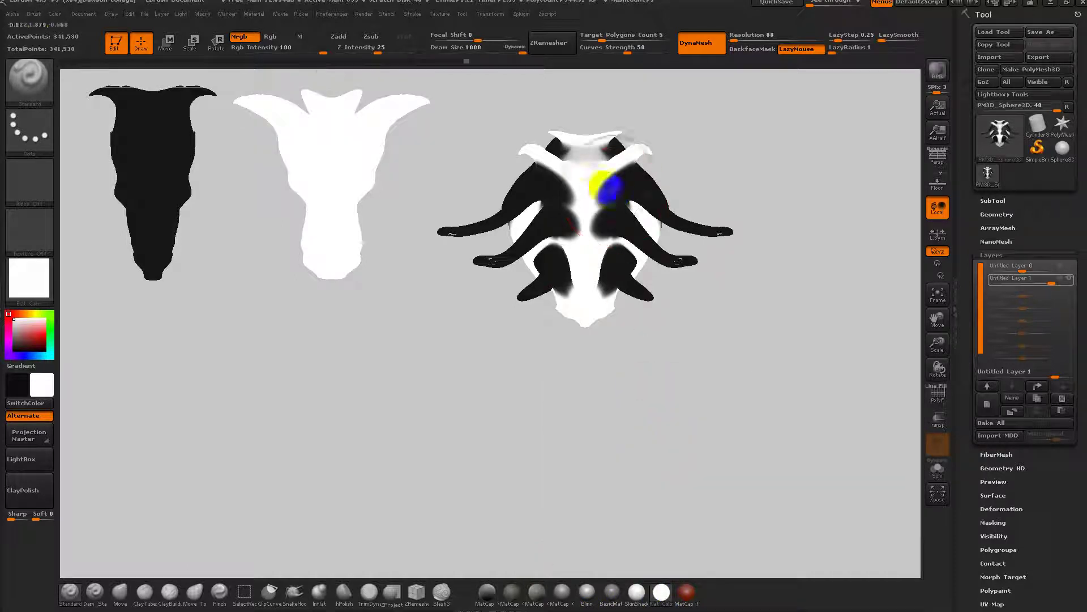
left_click(55, 14)
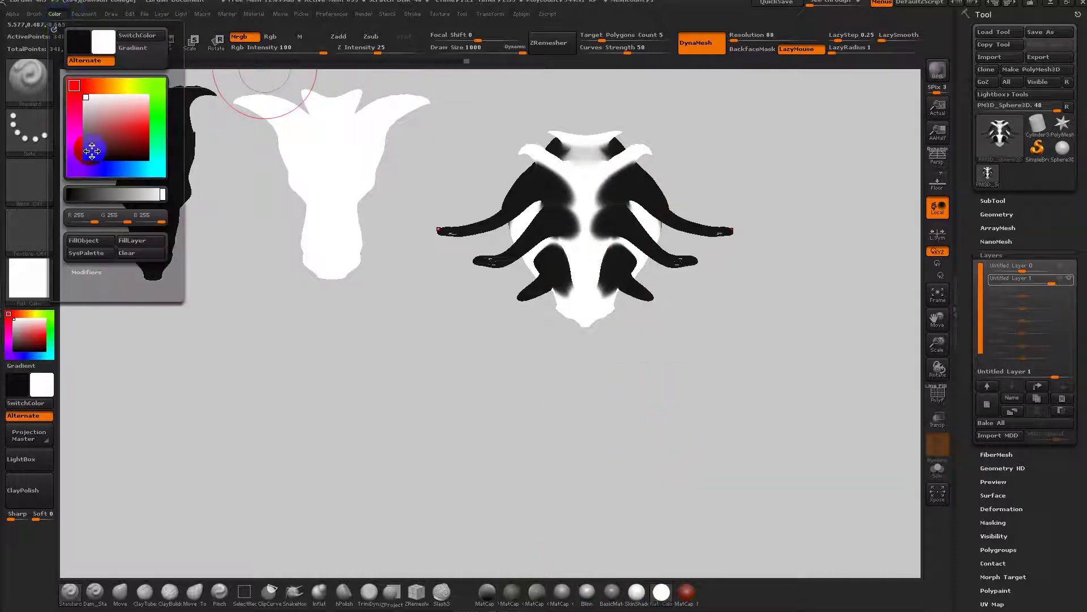
left_click(95, 242)
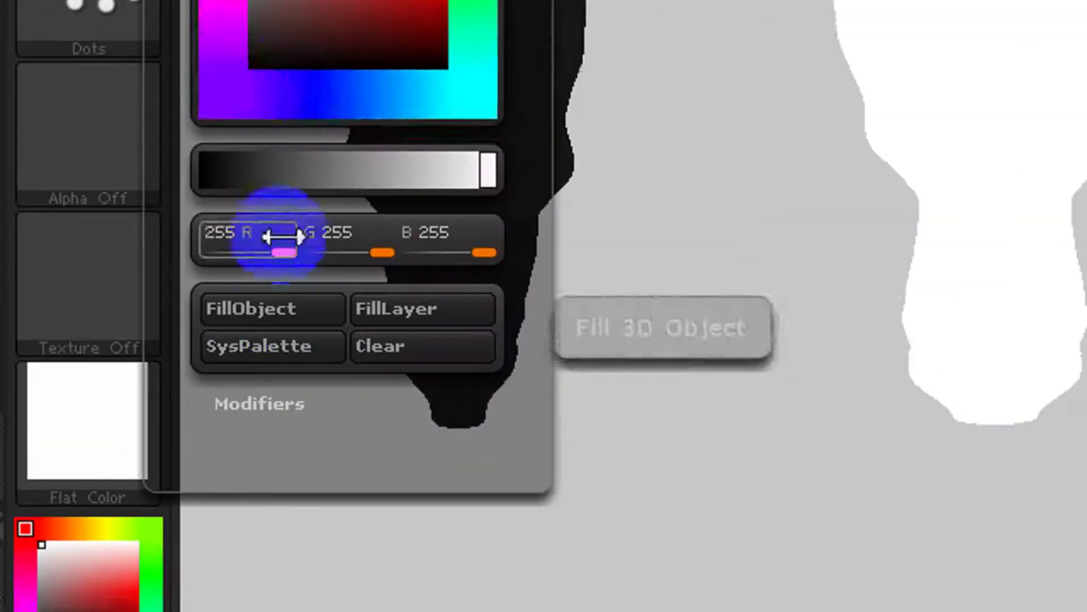
left_click(75, 15)
mouse_move(173, 45)
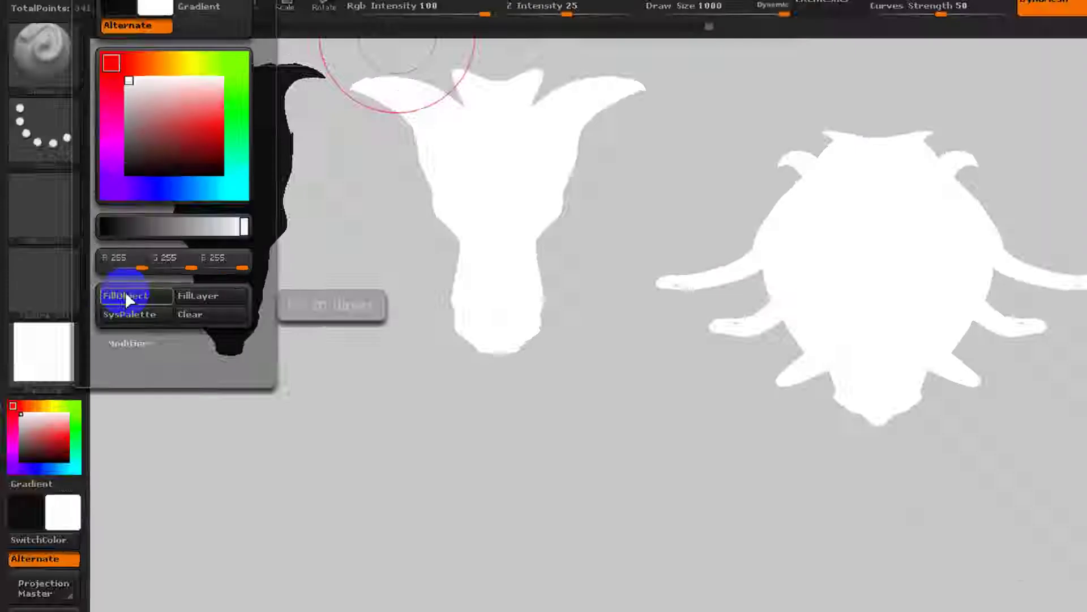
mouse_move(102, 601)
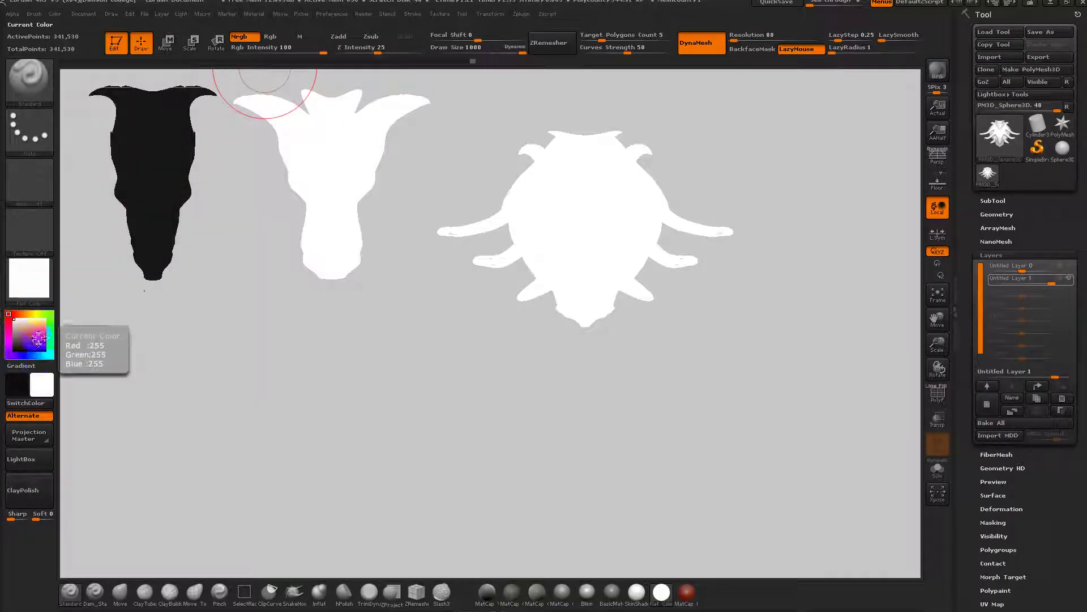
Preview the head's shading in the SkinShade4 material, return to Flat Color, and set the active color to black.
left_click(635, 593)
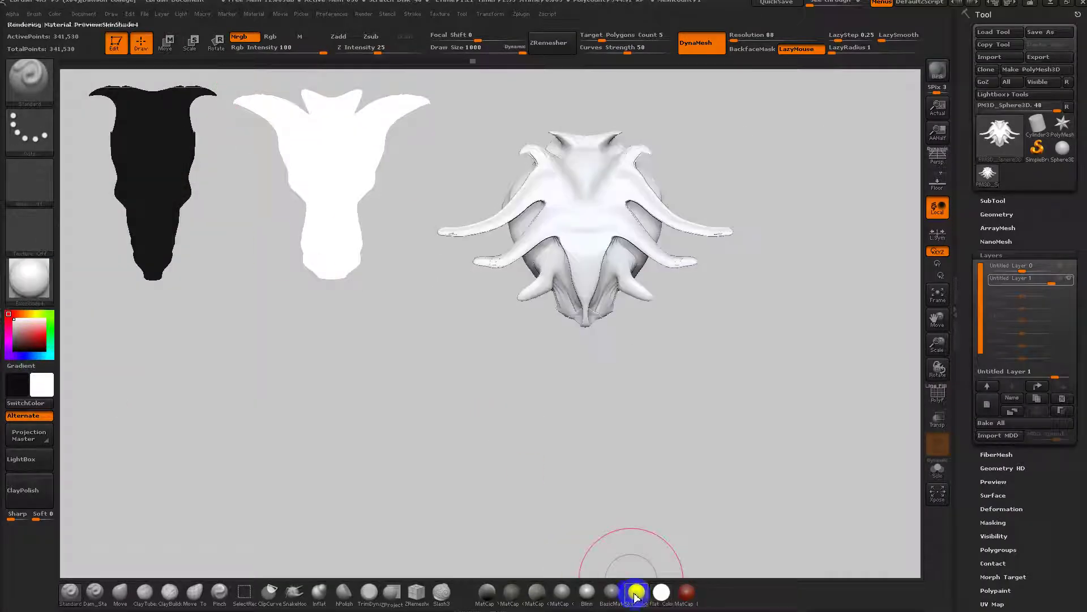
left_click(660, 592)
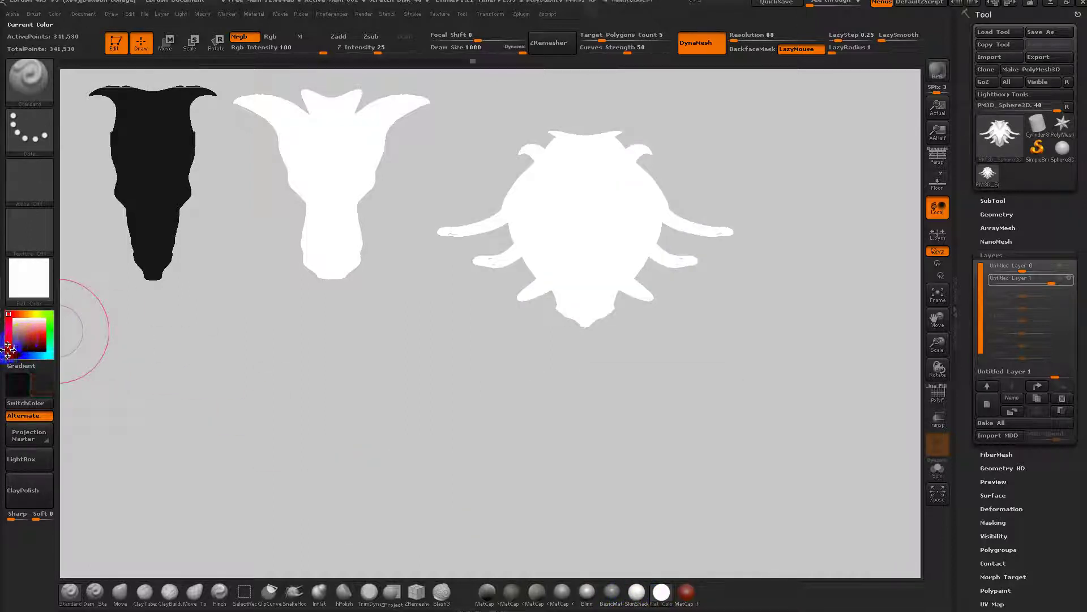
mouse_move(620, 380)
left_mouse_down()
mouse_move(655, 378)
mouse_move(615, 389)
left_mouse_up()
mouse_move(658, 347)
left_mouse_down()
mouse_move(653, 331)
mouse_move(551, 367)
left_mouse_up()
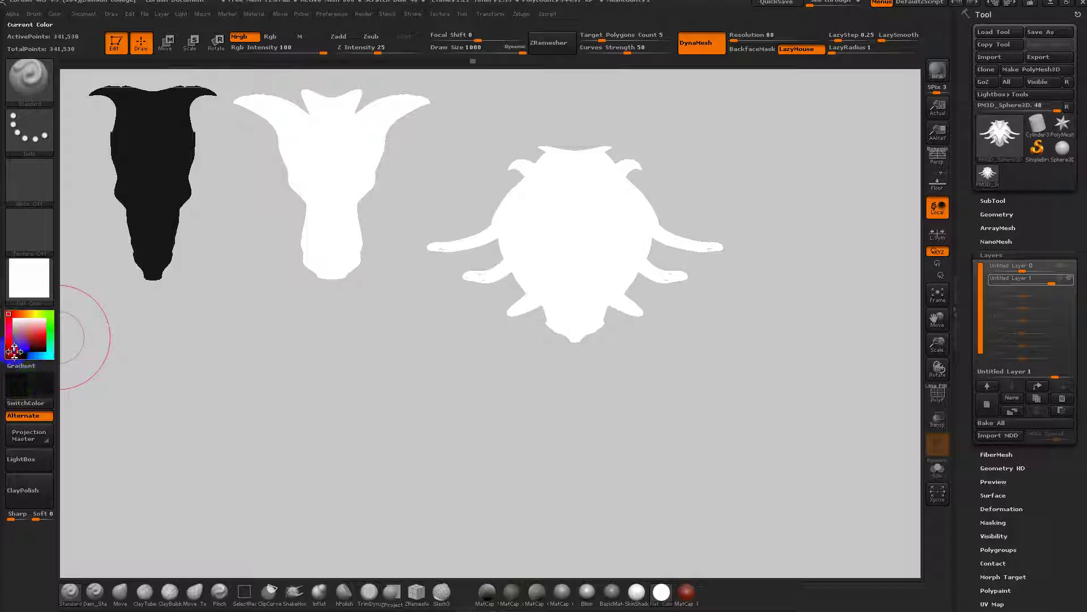
left_click(30, 385)
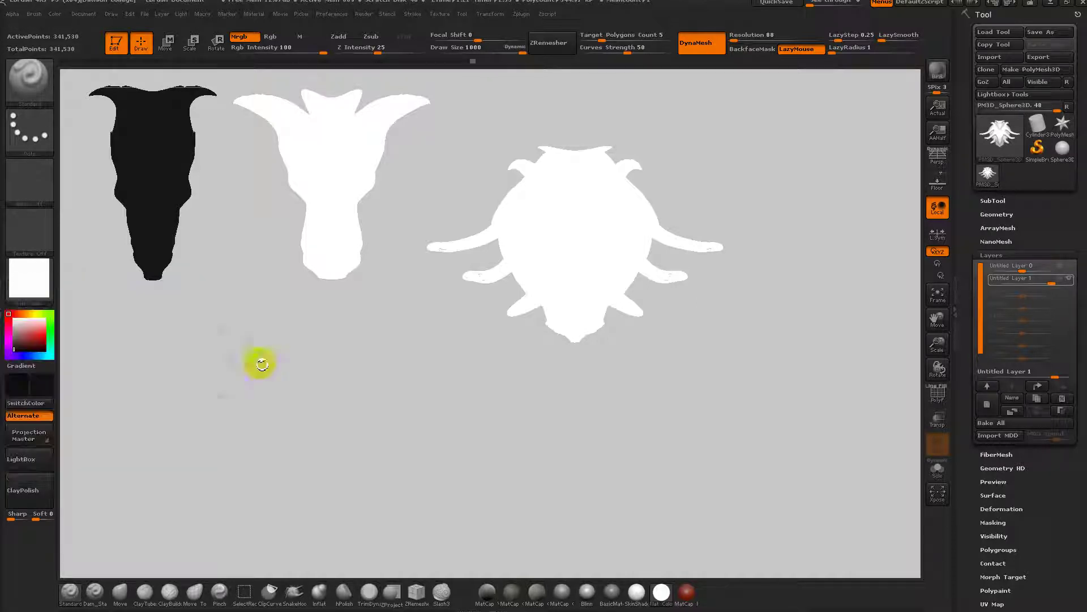
Place the tentacled variation beside the second silhouette, snapshot it, and move the live model aside.
left_click_drag(501, 403, 524, 378, "alt")
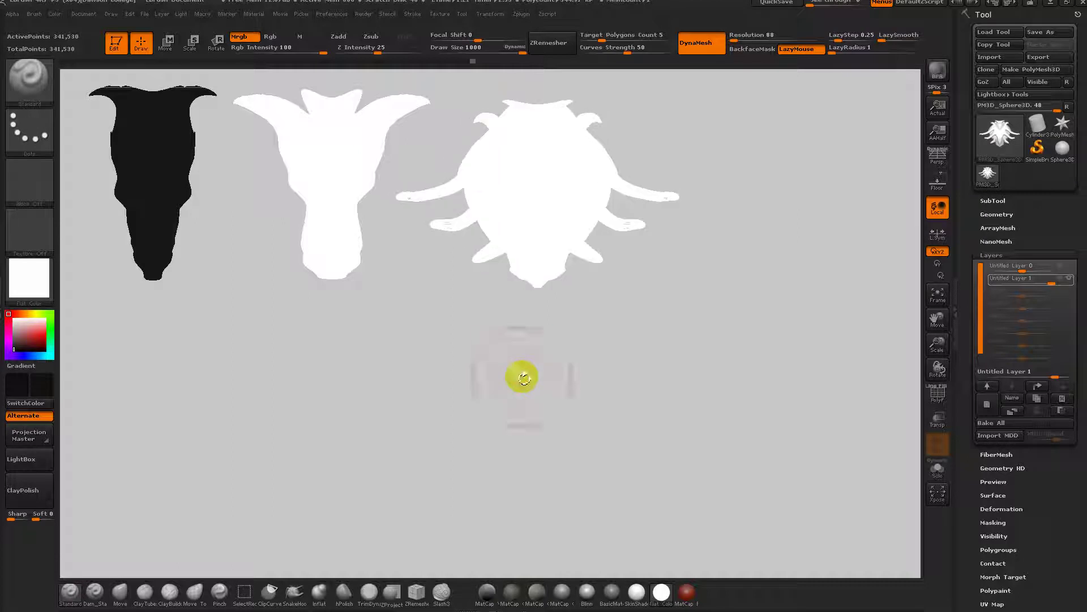
key("shift+s")
left_click_drag(712, 339, 835, 429, "alt")
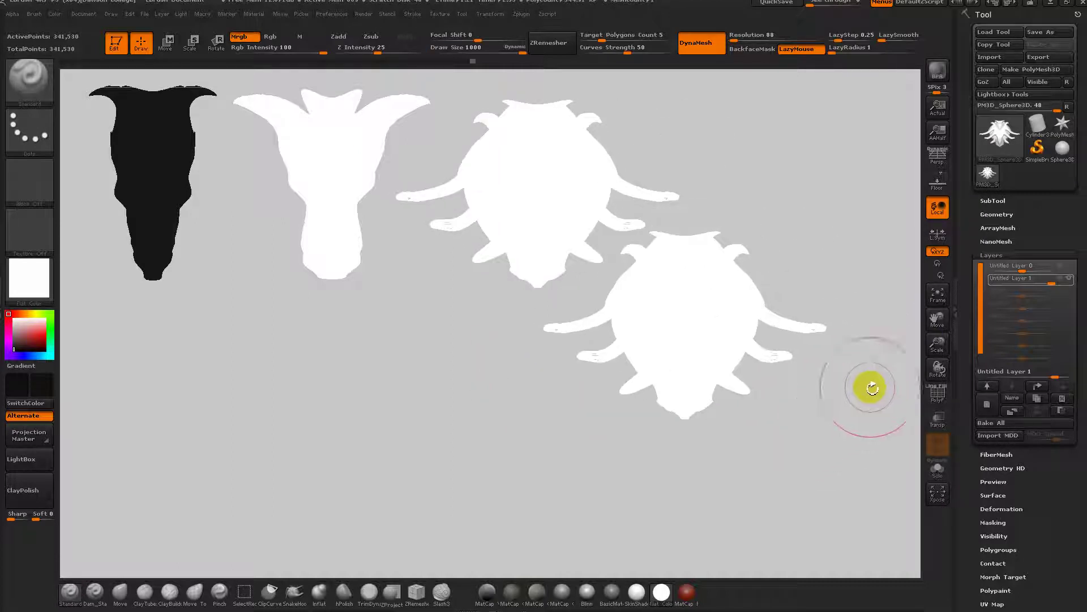
Set the second layer's intensity to 0 and add a third recording layer.
left_click_drag(1050, 283, 1024, 284)
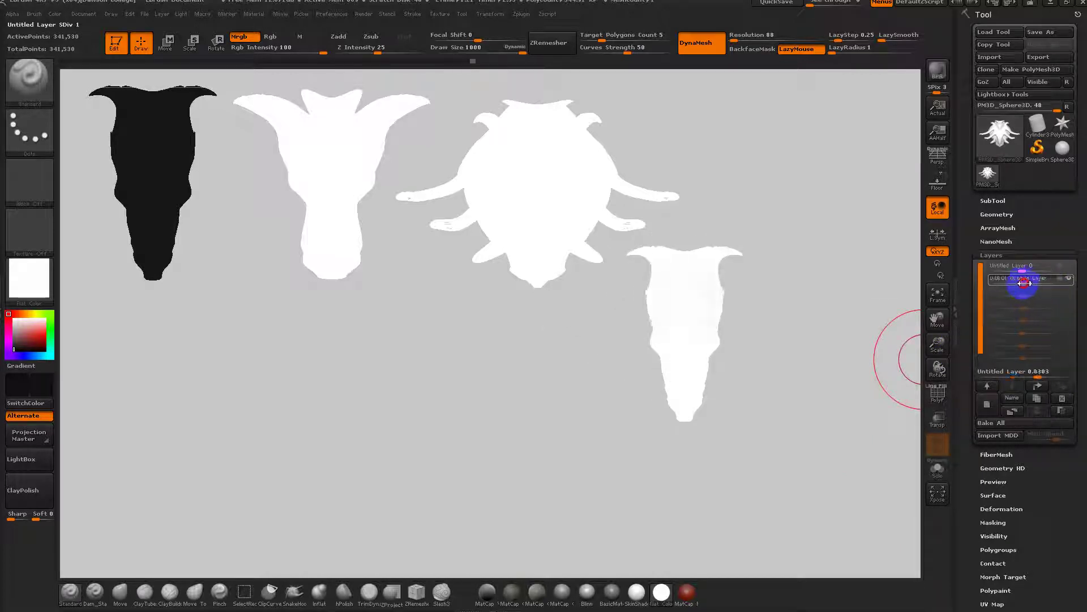
left_click(989, 402)
left_click_drag(787, 397, 861, 404, "alt")
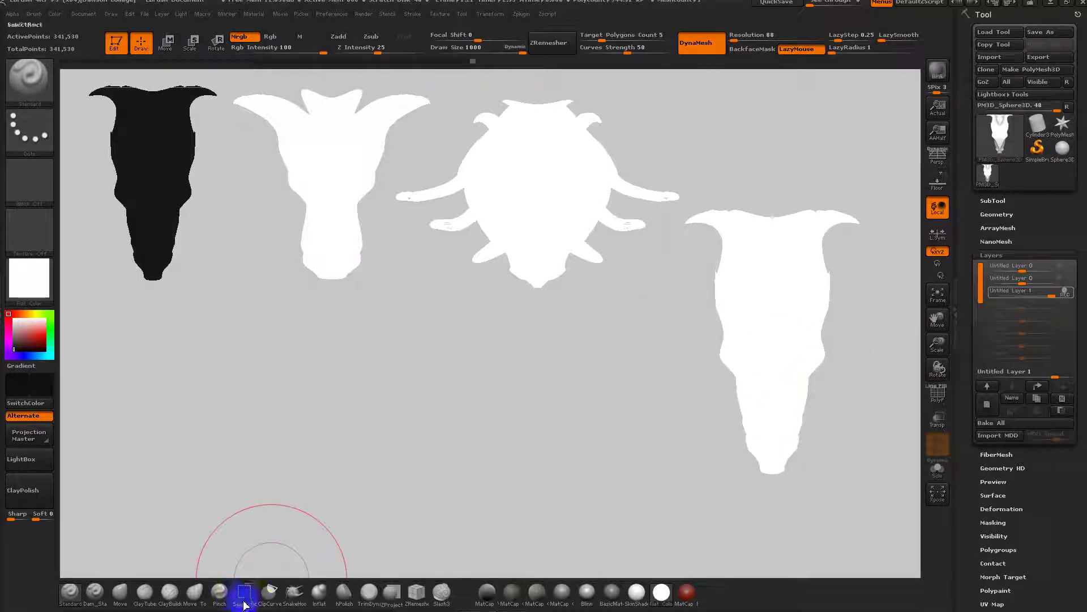
Pull four pairs of curved black spikes out of the muzzle sides with the SnakeHook brush at draw size 244.
left_click(286, 601)
key("s")
left_click_drag(793, 325, 746, 338)
left_click_drag(799, 442, 841, 479)
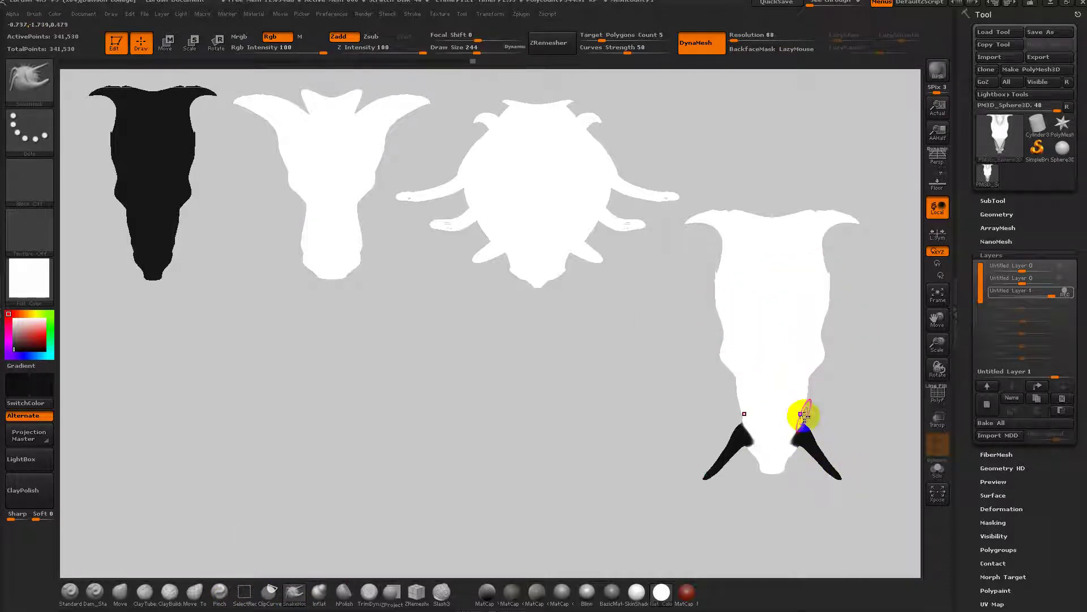
left_click_drag(809, 411, 844, 450)
left_click_drag(805, 387, 859, 420)
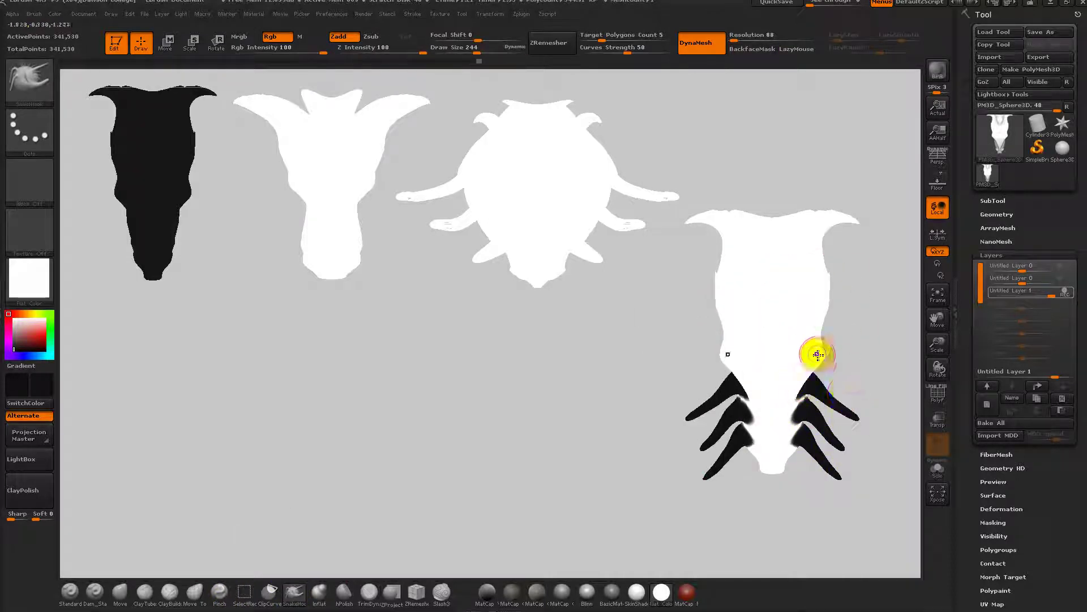
left_click_drag(876, 361, 827, 366, "shift")
left_click_drag(745, 478, 794, 474, "shift")
key("ctrl+z")
mouse_move(825, 355)
left_mouse_down()
mouse_move(825, 368)
mouse_move(864, 364)
mouse_move(823, 359)
mouse_move(861, 375)
left_mouse_up()
Try to insert a cylinder on the side of the head with the InsertCylinder brush.
left_click_drag(721, 357, 601, 425)
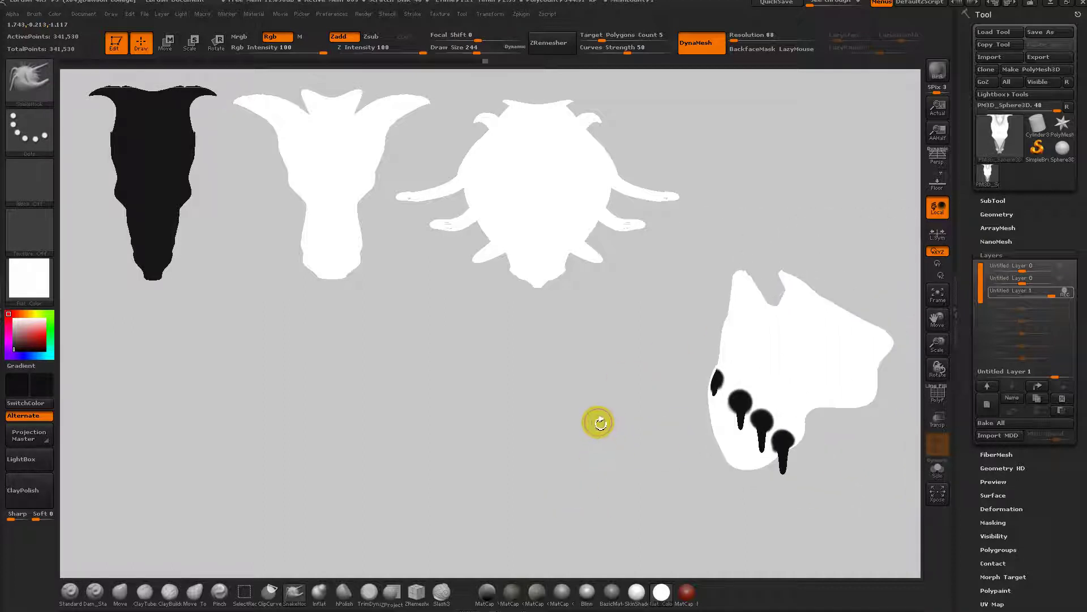
key("b")
key("i")
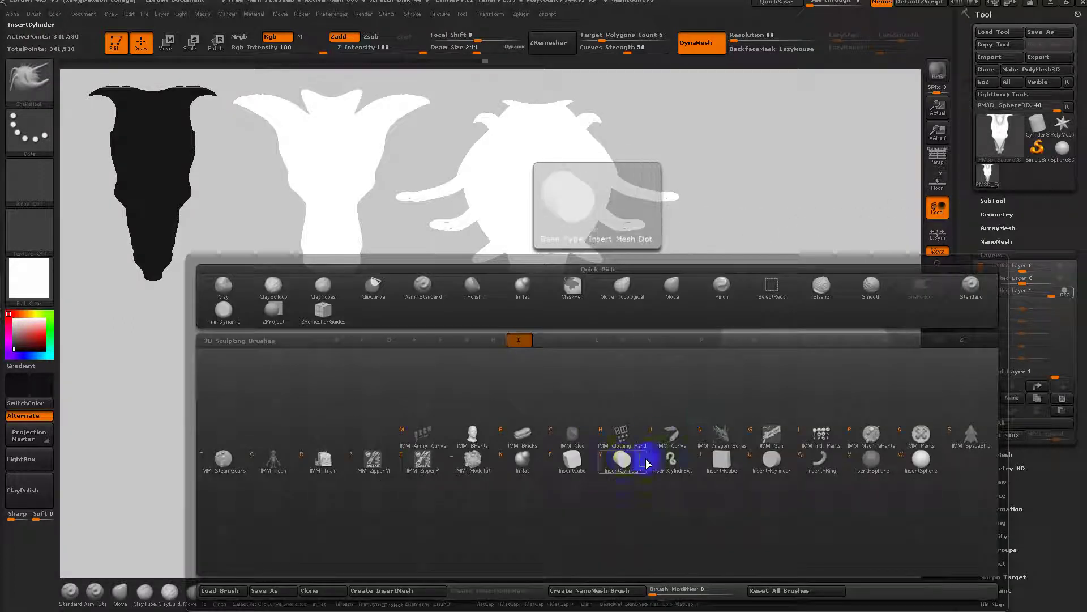
left_click(623, 460)
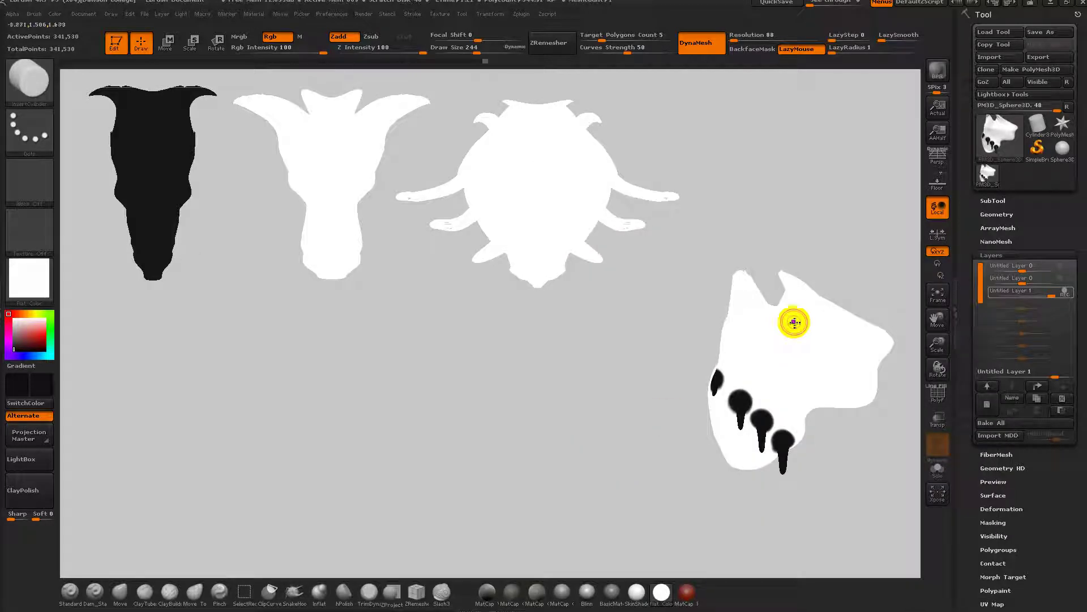
left_click_drag(665, 343, 704, 344, "shift")
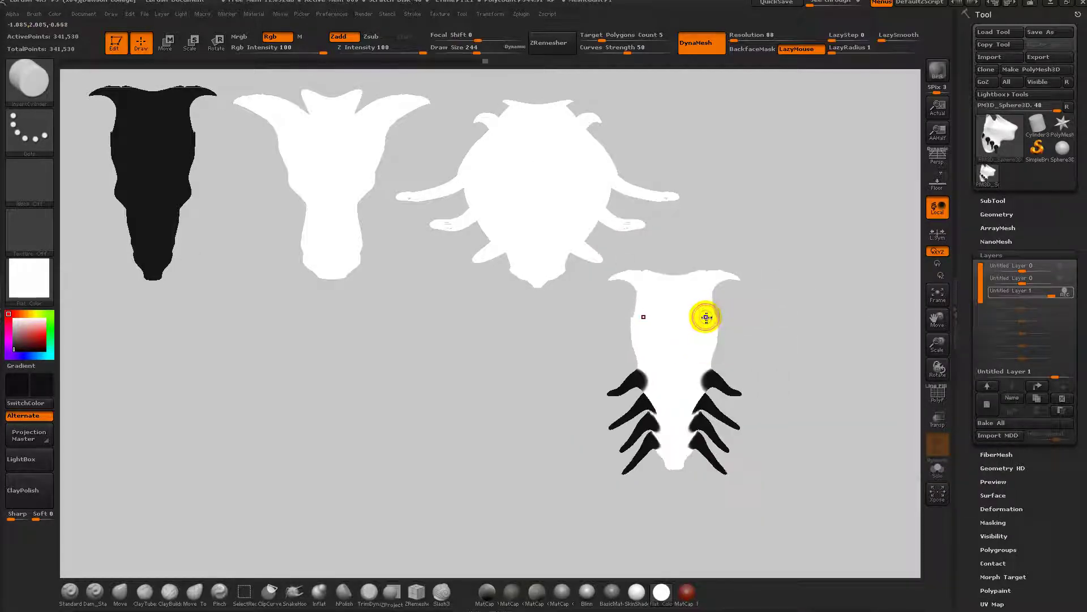
left_click(707, 323)
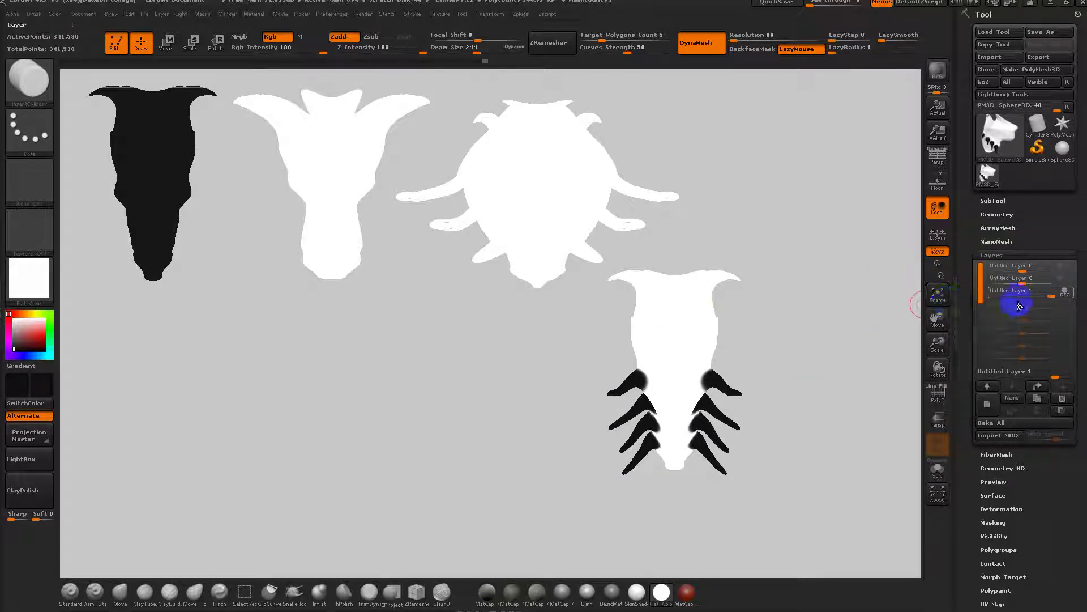
left_click_drag(815, 372, 774, 364, "shift")
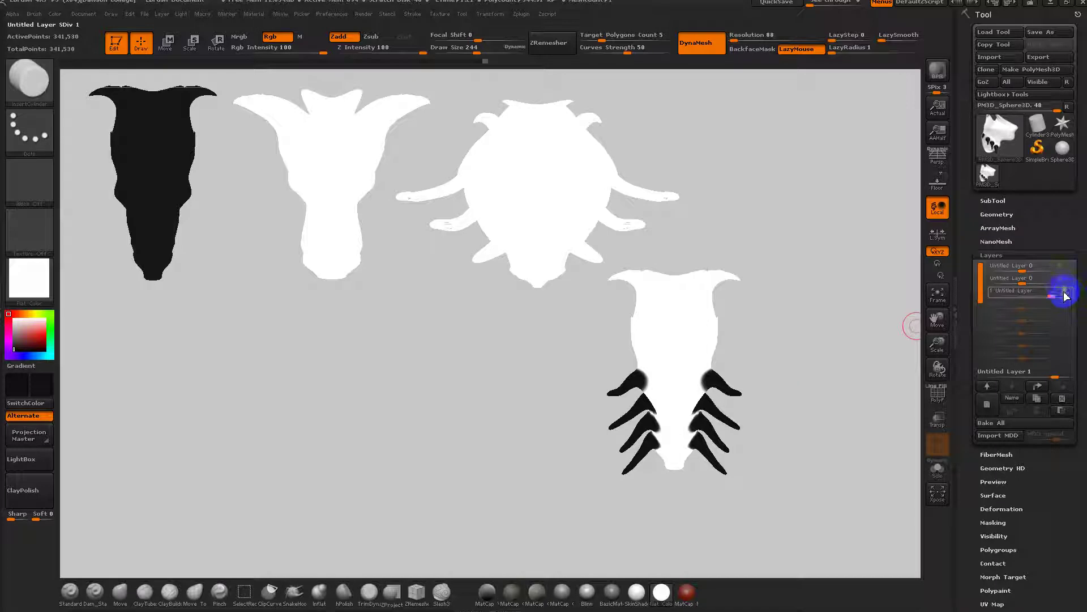
Toggle the third layer off and back to intensity 1, then snapshot the spiked variation at the end of the silhouette row.
left_click_drag(1048, 295, 1029, 295)
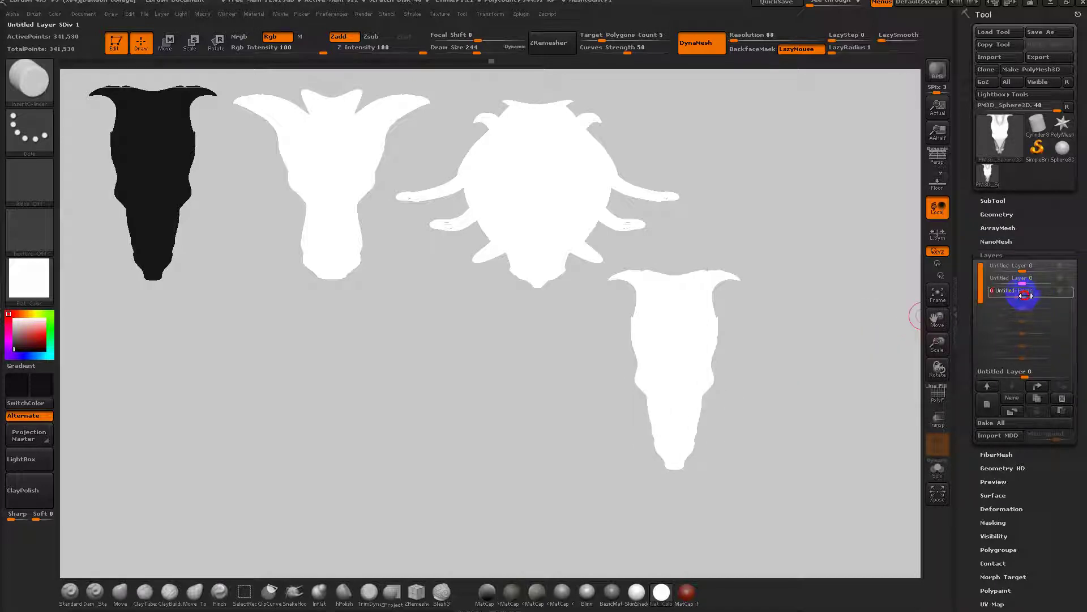
left_click_drag(1024, 295, 1058, 295)
left_click_drag(810, 373, 880, 313, "alt")
left_click_drag(875, 355, 748, 520, "alt")
key("shift+s")
left_click_drag(821, 422, 675, 496, "alt")
left_click_drag(785, 454, 689, 446, "alt")
Set the third layer's intensity to 0, snapshot the plain head below the first silhouette, and move the live model aside.
left_click_drag(1040, 293, 1026, 300)
left_click_drag(684, 429, 420, 459, "alt")
key("shift+s")
left_click_drag(527, 426, 827, 433, "alt")
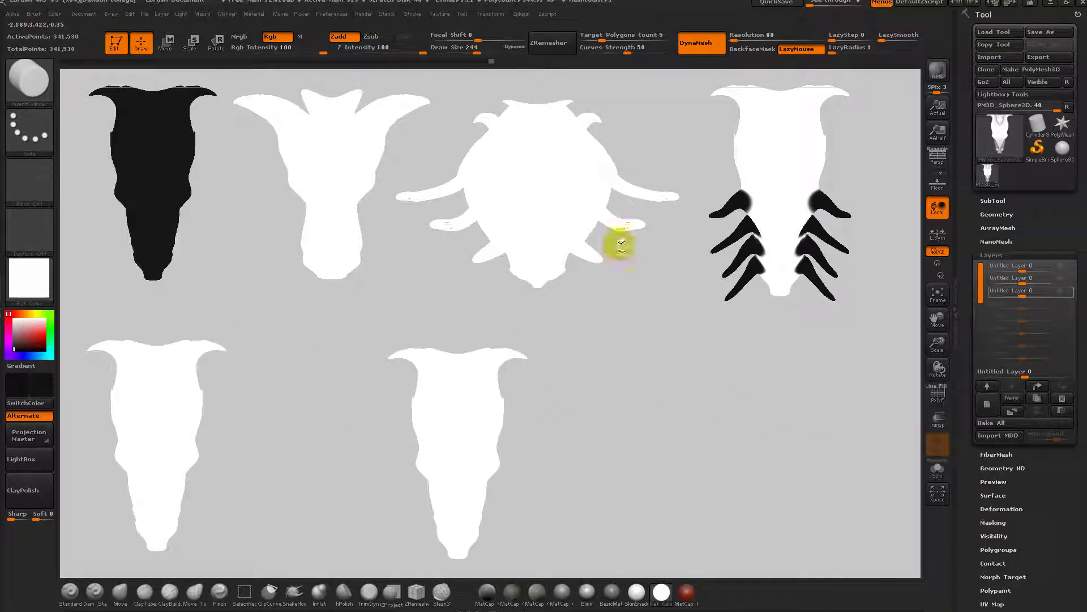
Raise the second layer's intensity on the plain head to bring back the black-horned variation, and reposition the live model.
left_click_drag(1023, 281, 1057, 282)
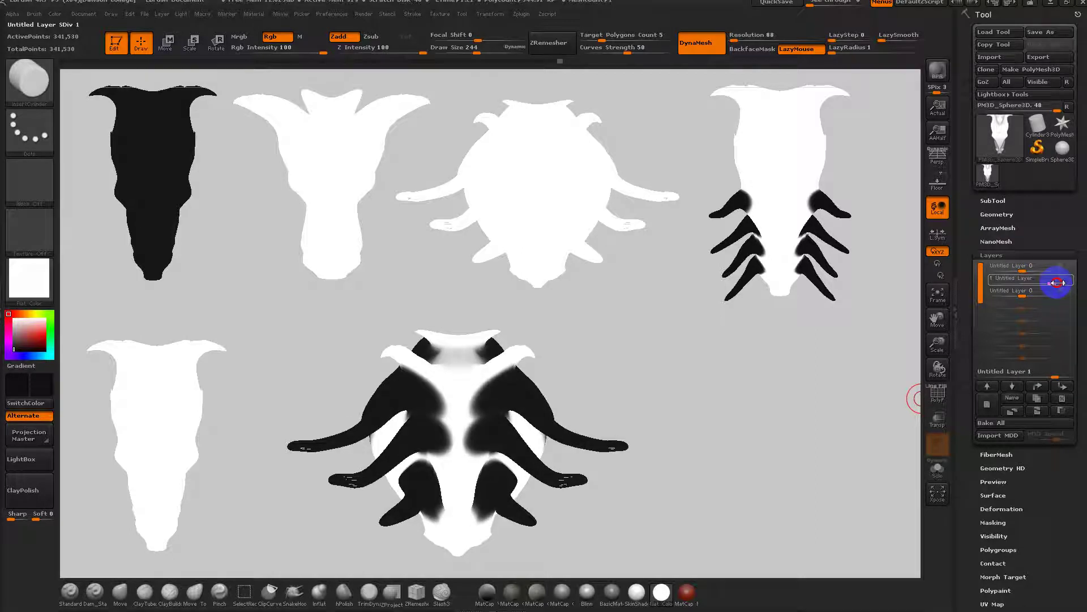
left_click_drag(759, 422, 774, 400, "alt")
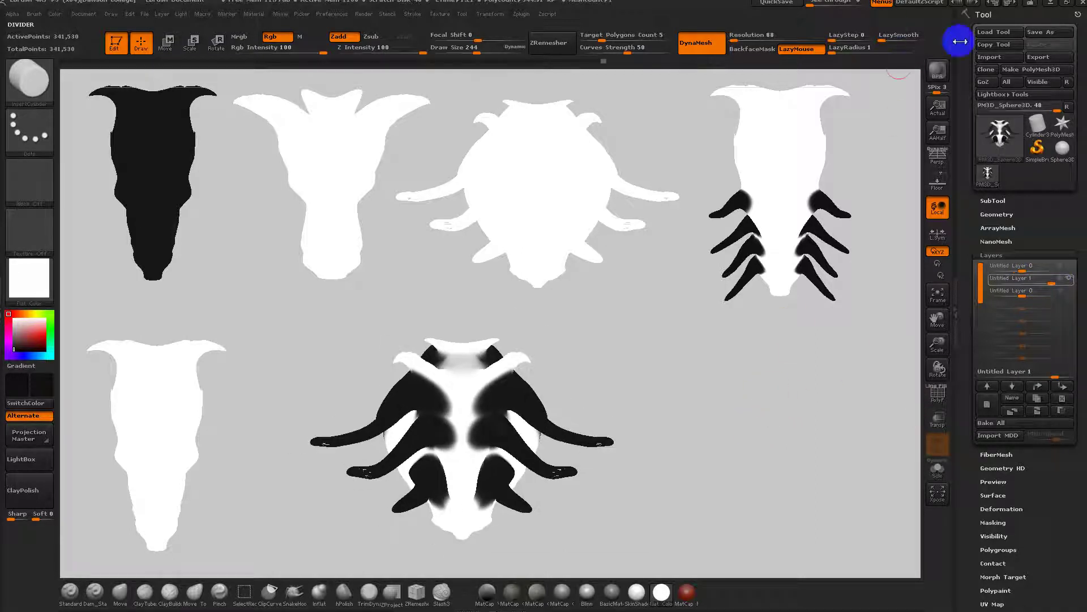
Start saving the tool, browse to the personal folder on the SPARE (D:) drive, and create and open a folder named Creature Concept.
left_click(1032, 34)
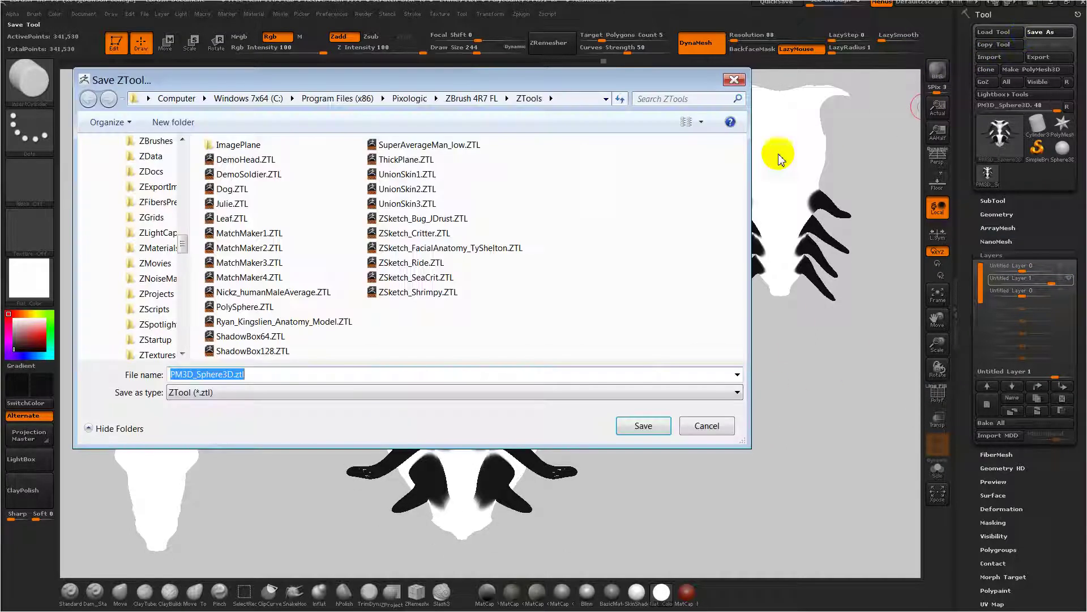
left_click(180, 100)
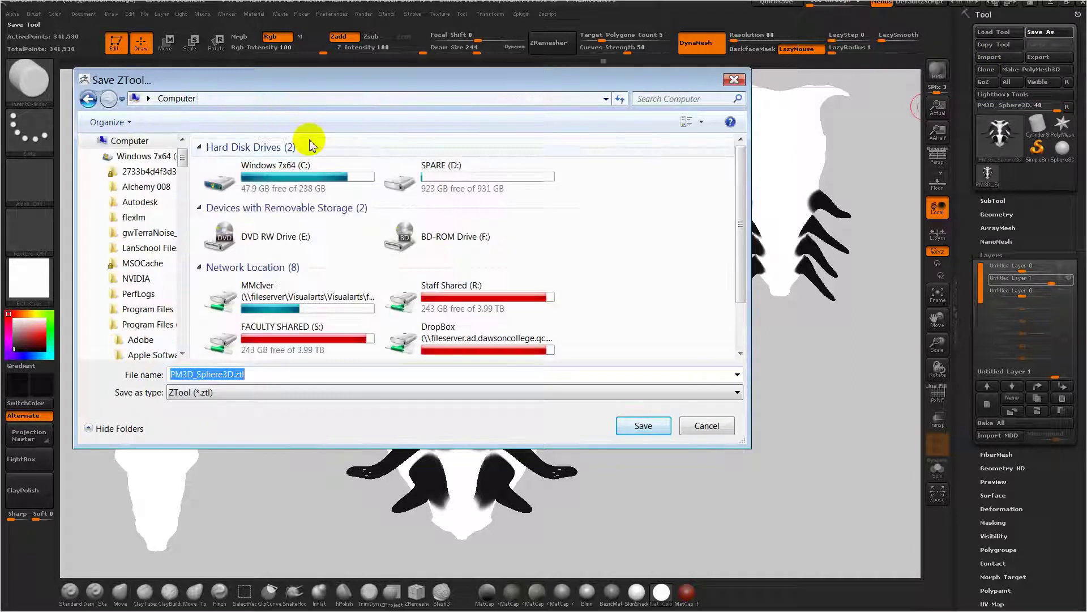
left_click(435, 187)
double_click(435, 187)
double_click(544, 173)
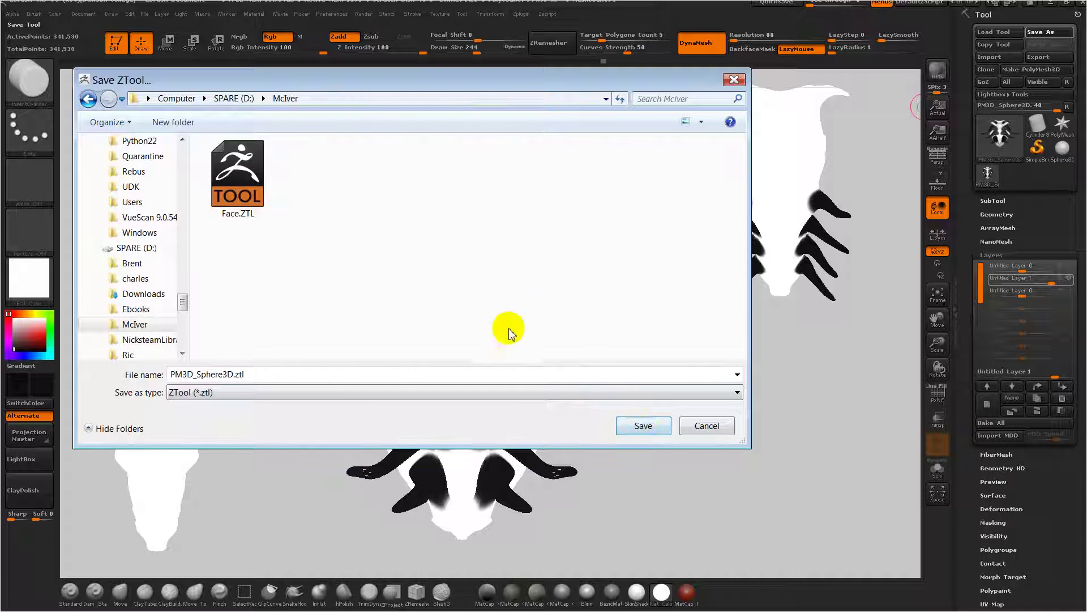
left_click(176, 123)
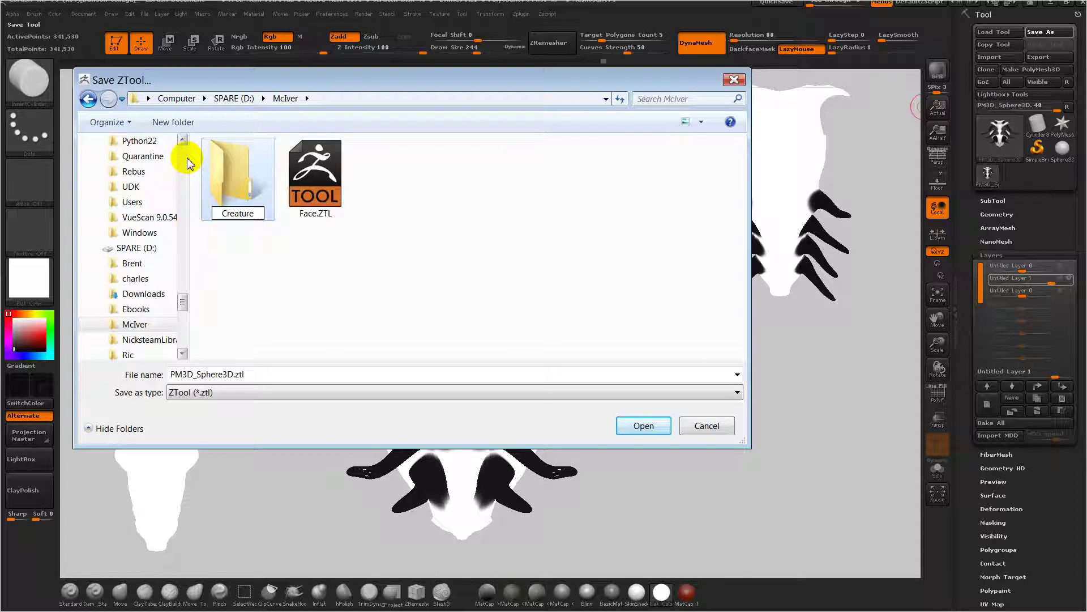
type("Creature Concept")
key("Return")
key("Return")
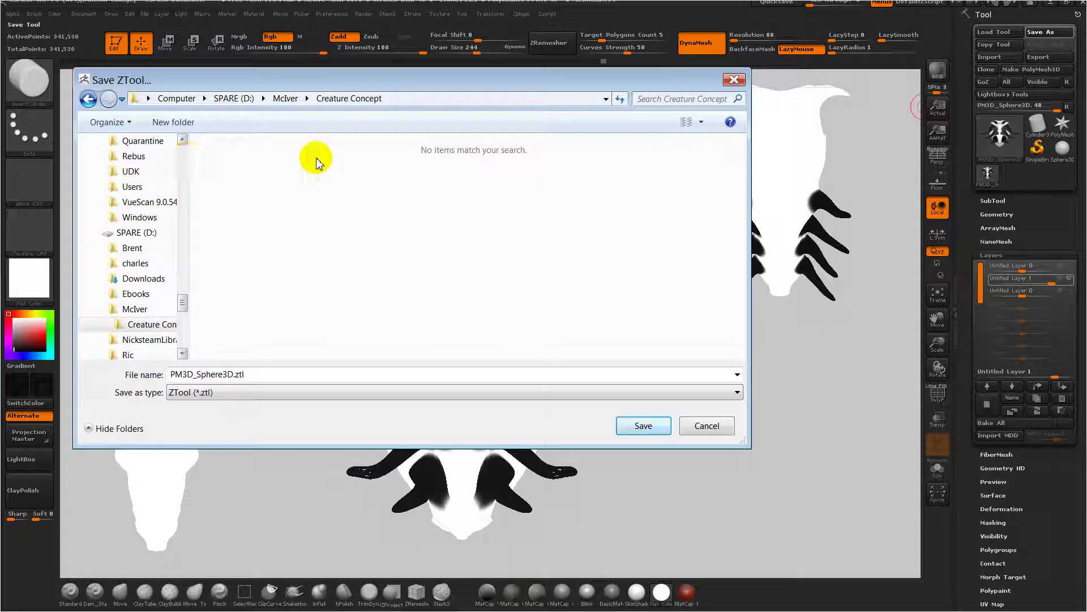
Save the tool as Gross_Face_01 in the Creature Concept folder.
left_click_drag(343, 84, 281, 134)
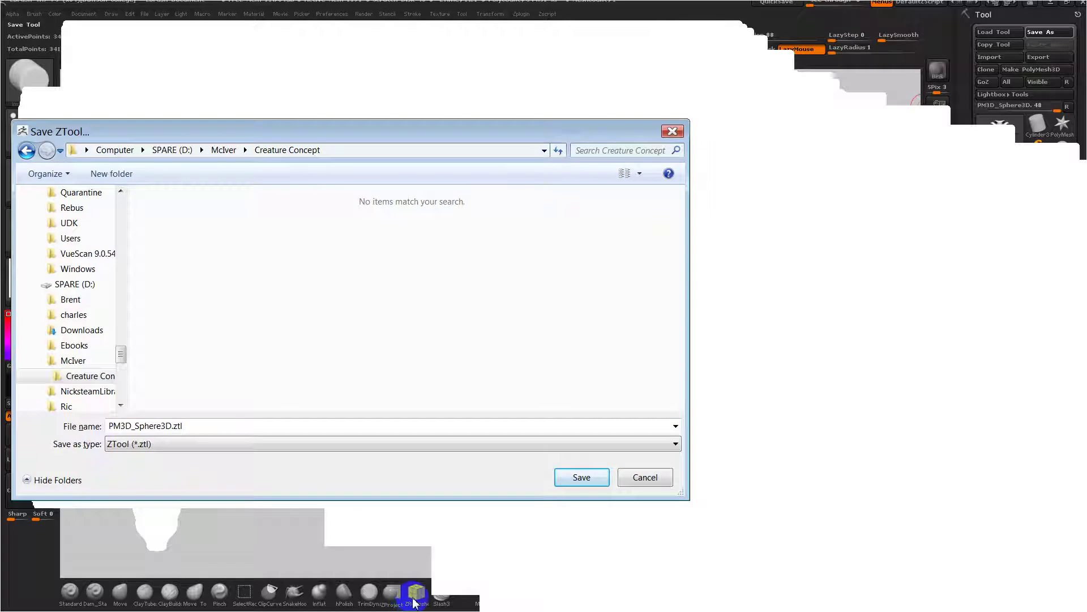
key("alt+Tab")
key("alt+Tab")
key("alt+Tab")
key("alt+Tab")
key("alt+Tab")
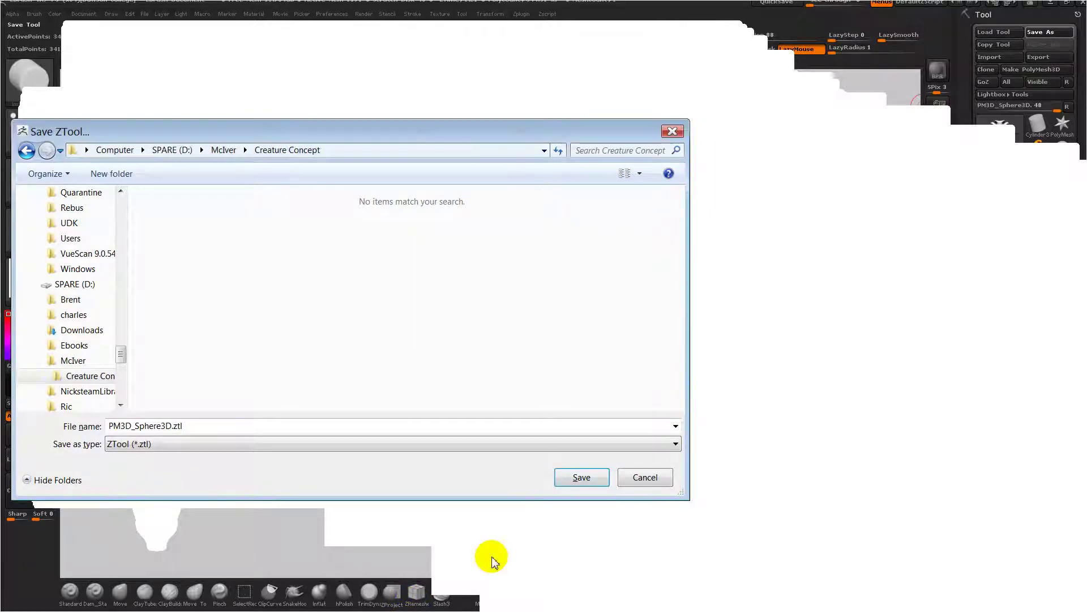
left_click(247, 428)
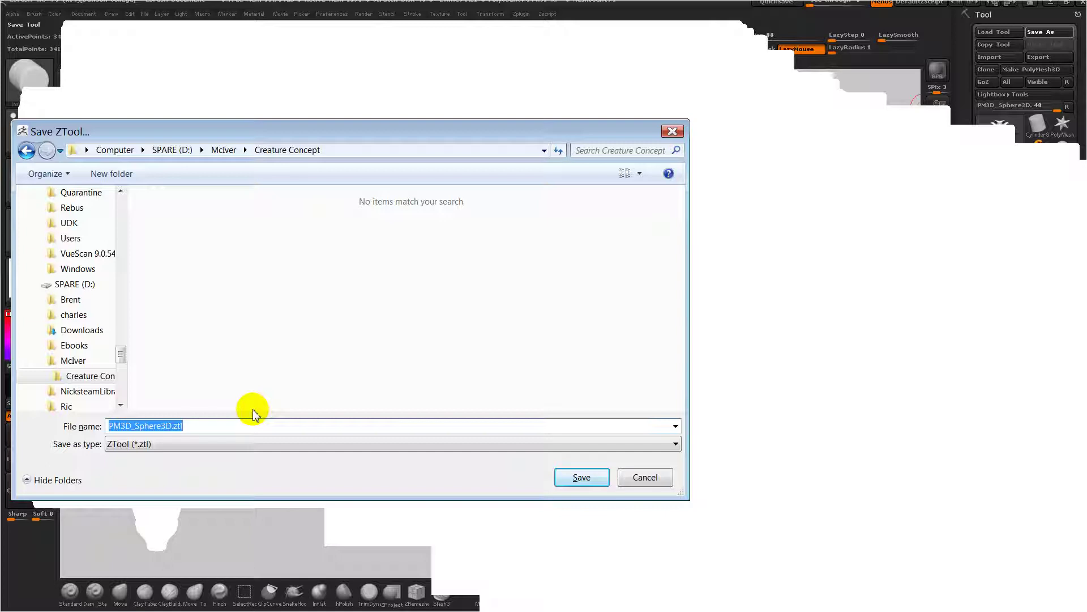
type("Gross_Face_01")
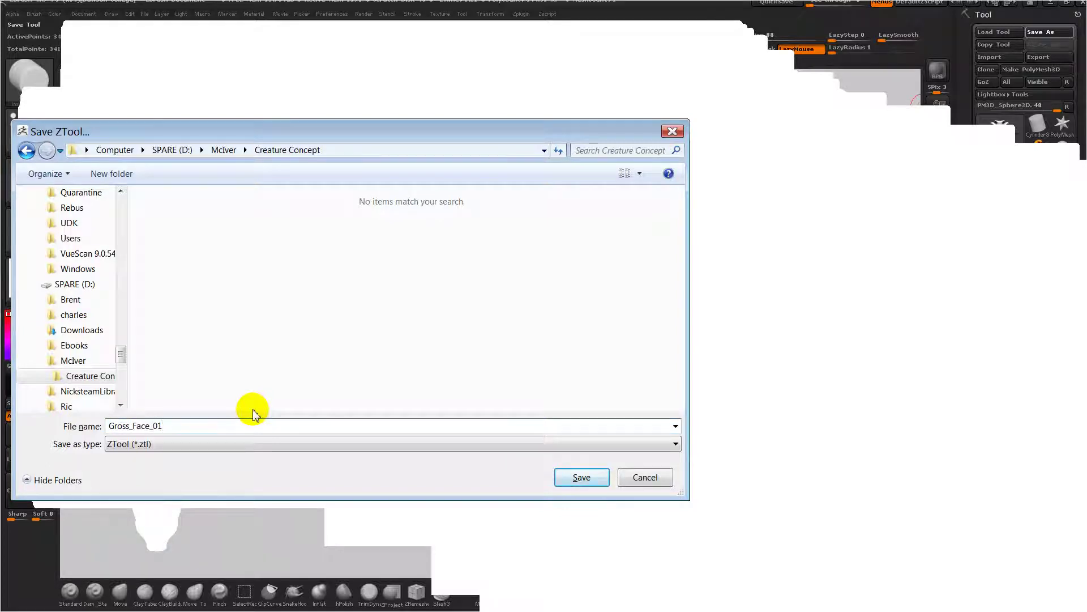
key("Return")
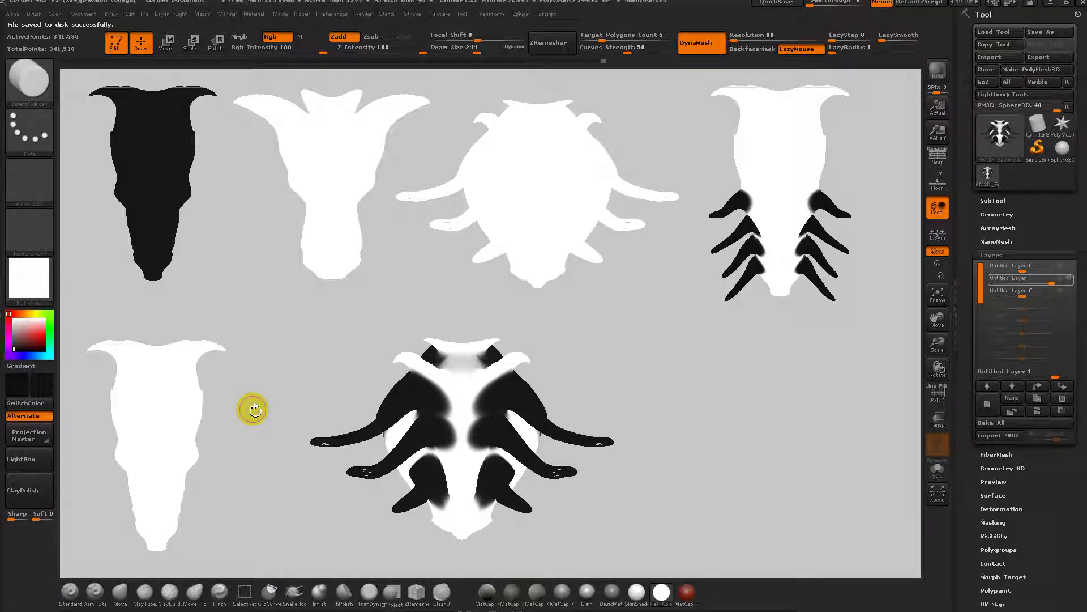
Set the second layer to full intensity on the horned head and bake all layers into the mesh.
mouse_move(606, 396)
left_mouse_down("alt")
mouse_move(647, 371)
mouse_move(634, 346)
left_mouse_up("alt")
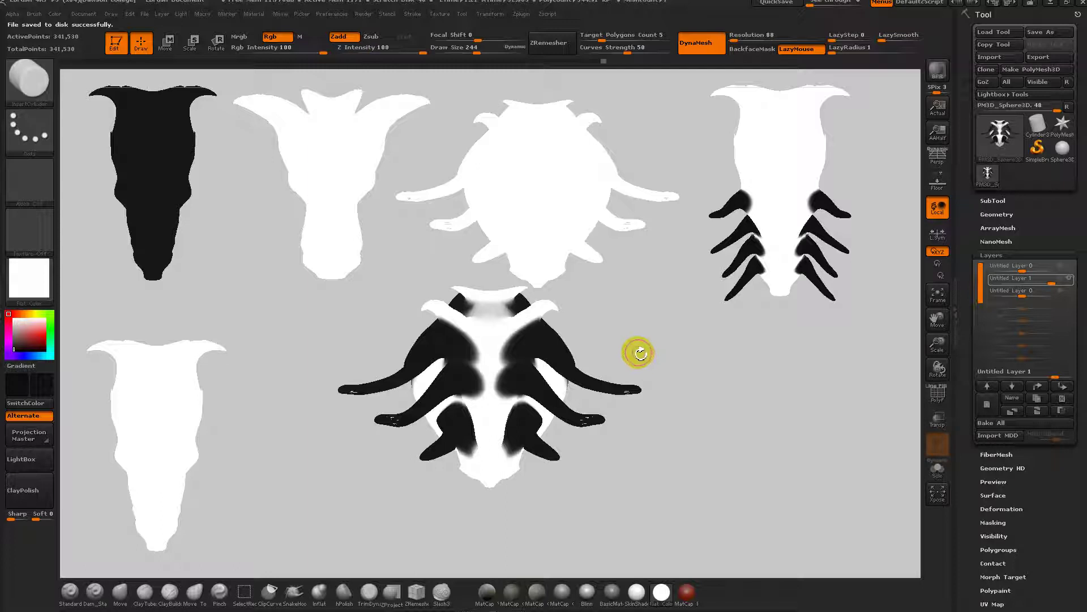
left_click(1014, 283)
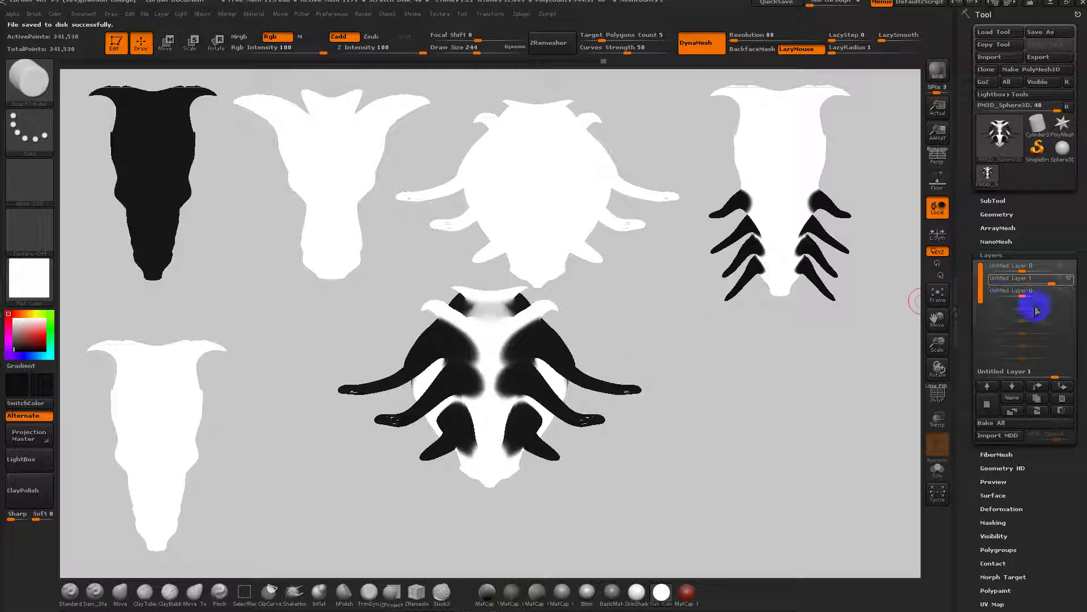
mouse_move(612, 336)
left_mouse_down()
mouse_move(631, 325)
mouse_move(624, 330)
mouse_move(621, 314)
left_mouse_up()
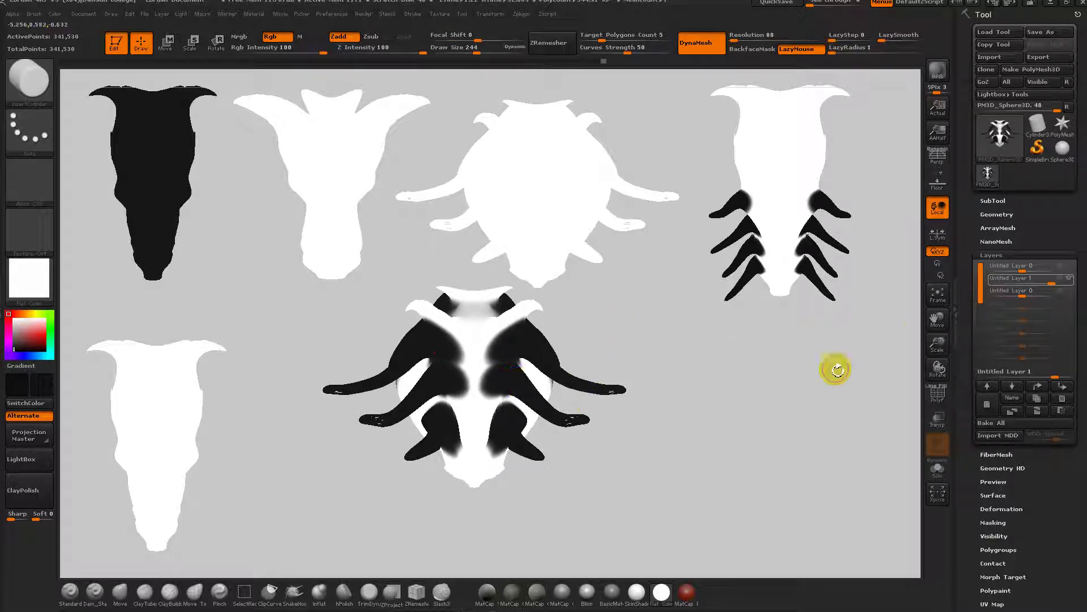
left_click(1006, 423)
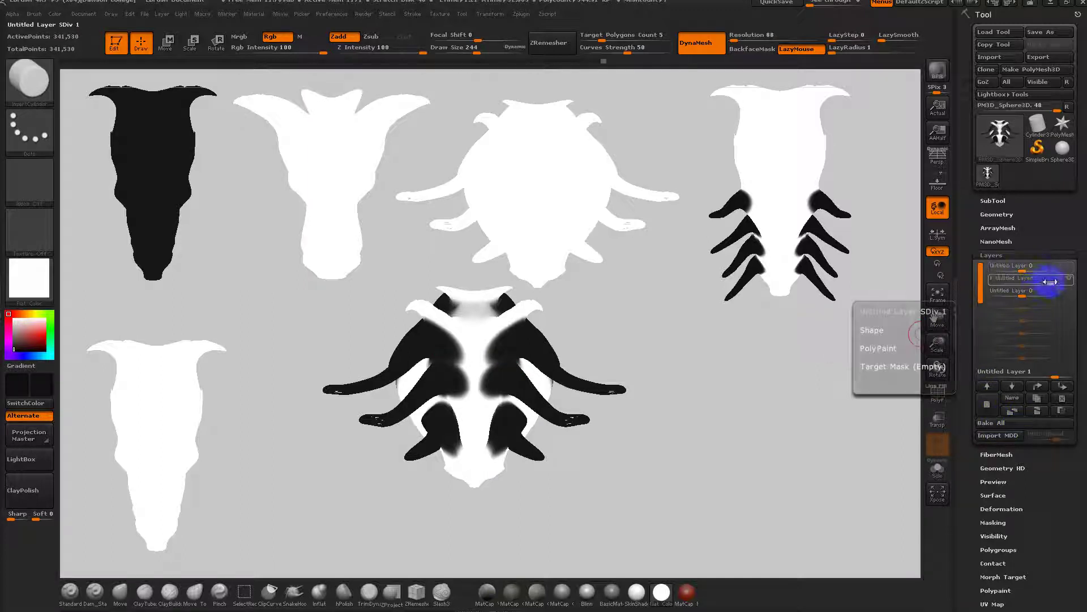
mouse_move(1042, 284)
left_mouse_down()
mouse_move(1019, 285)
mouse_move(1062, 285)
left_mouse_up()
left_click(1011, 423)
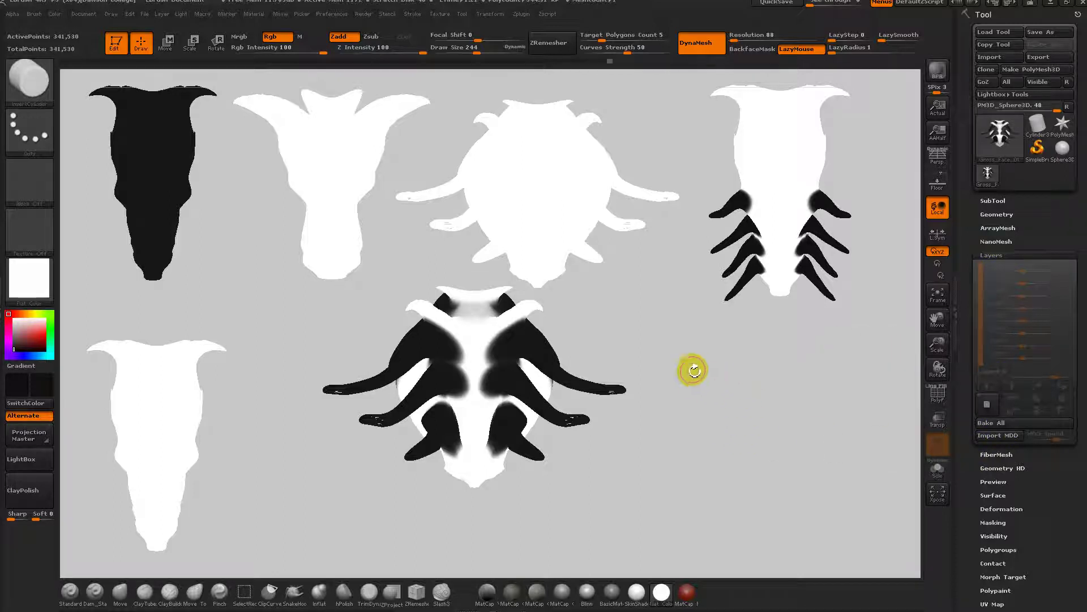
Clear the silhouette snapshots from the canvas, frame the horned head, and preview it in the Blinn material before returning to Flat Color.
left_click(550, 305, "ctrl+shift")
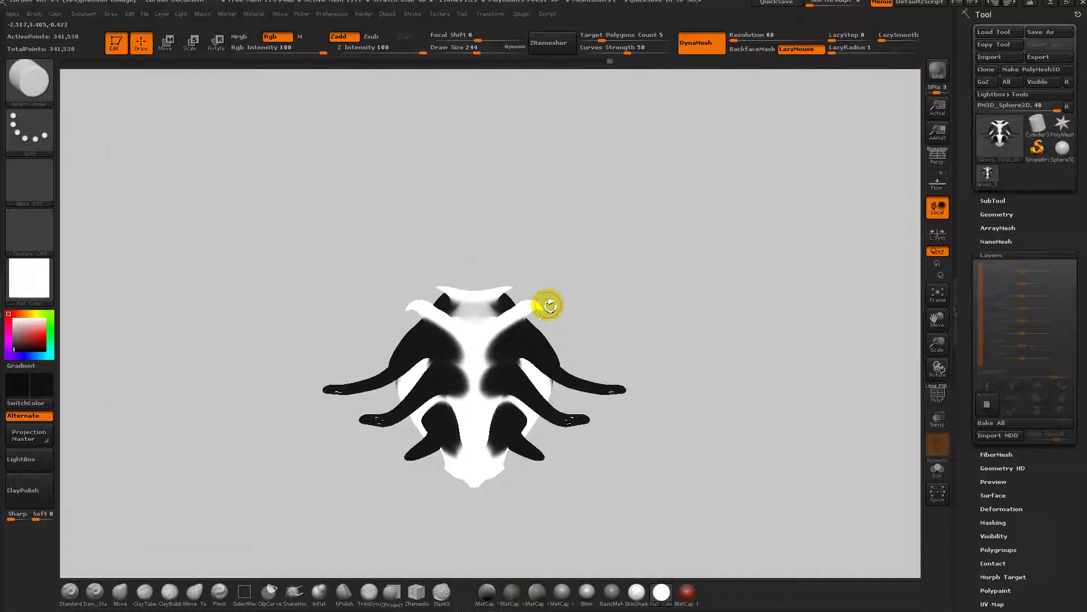
key("f")
left_click_drag(743, 425, 728, 402, "alt")
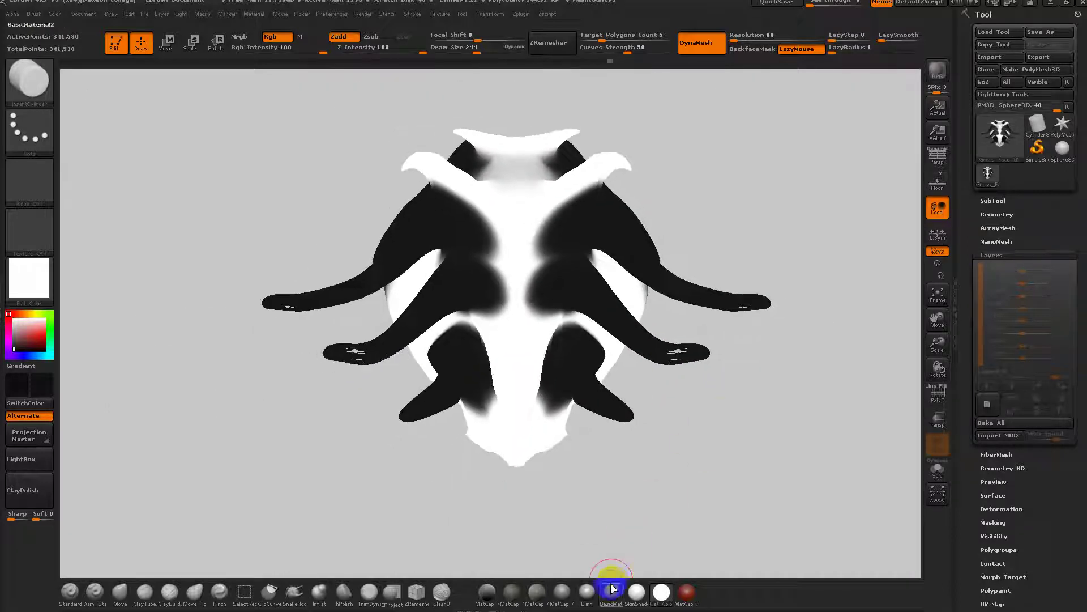
left_click(589, 592)
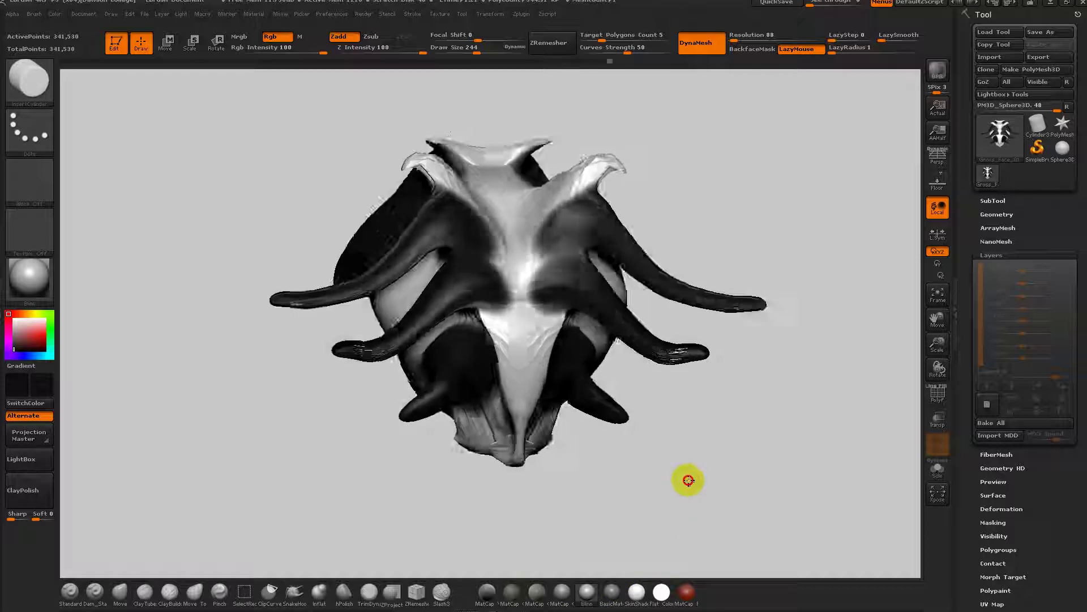
mouse_move(672, 450)
left_mouse_down()
mouse_move(712, 445)
mouse_move(672, 442)
left_mouse_up()
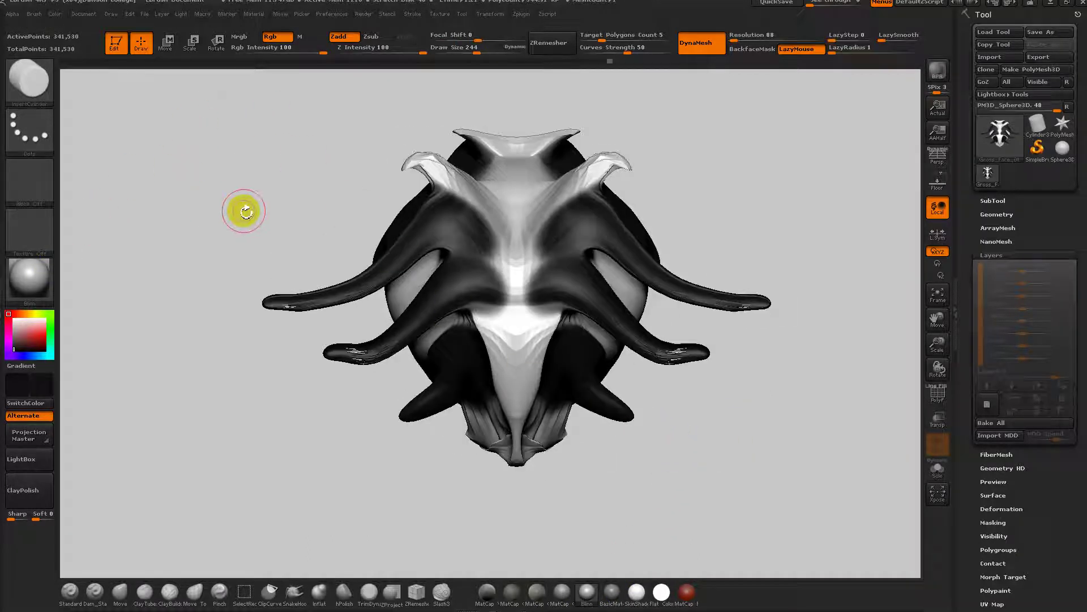
left_click(662, 592)
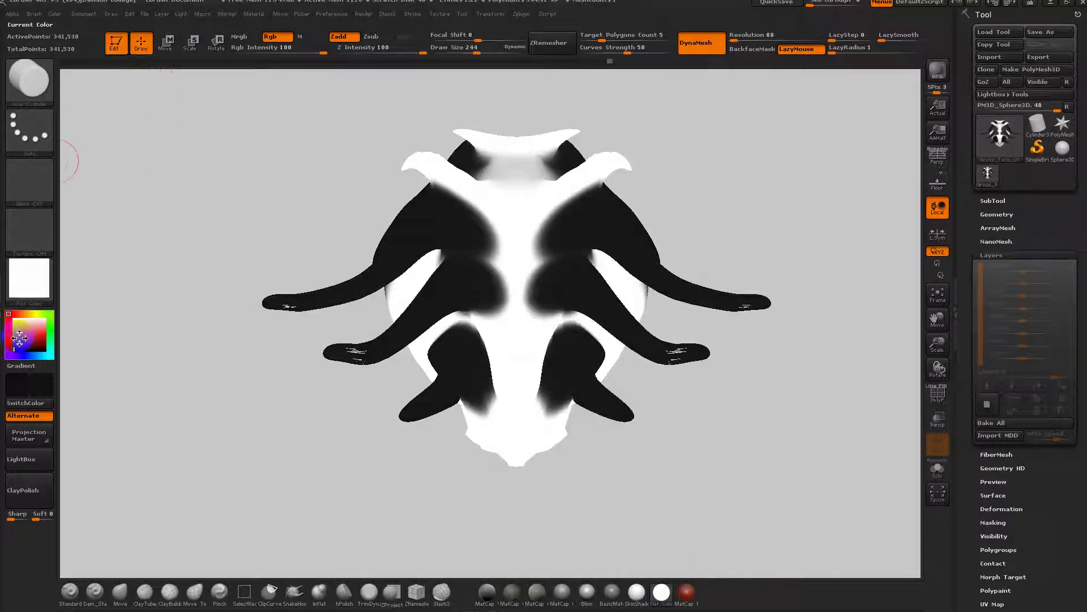
Fill the whole head object with white to cover the black markings.
left_click(41, 380)
left_click(30, 294)
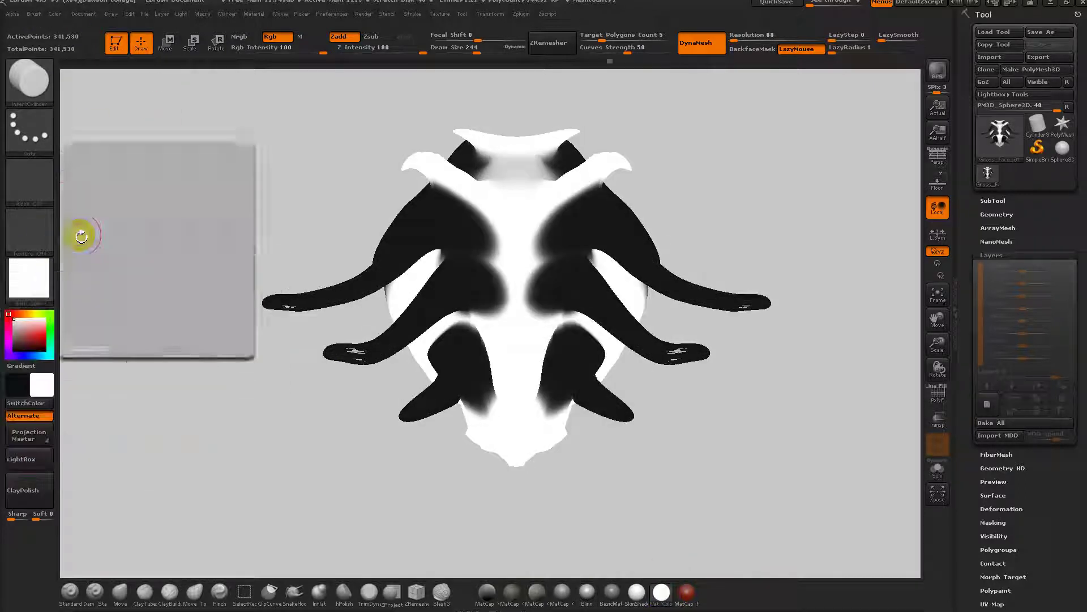
left_click(54, 16)
left_click(82, 245)
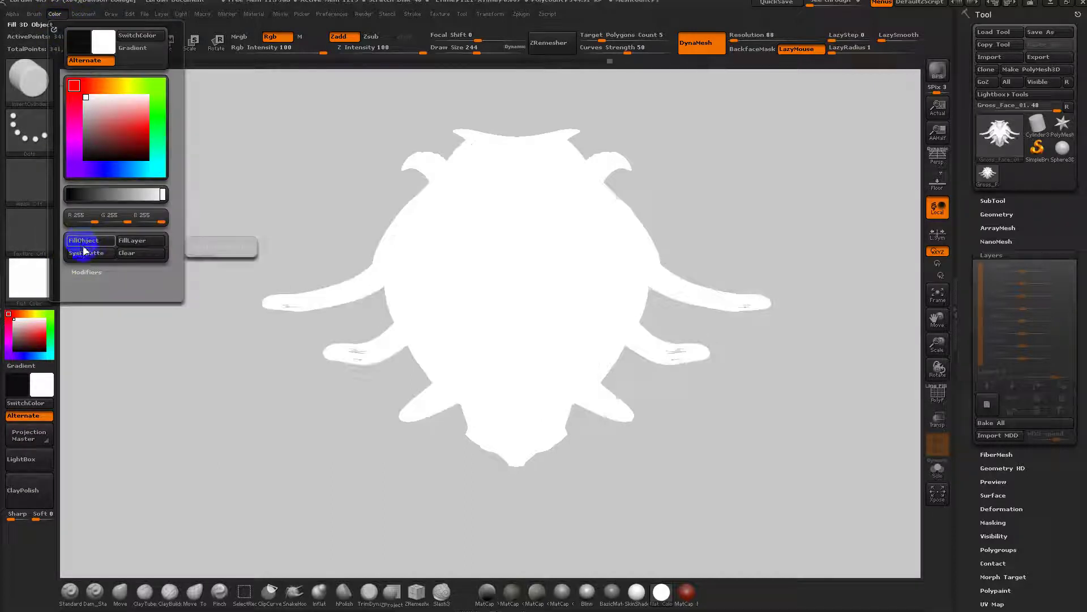
Compare shaded materials on the white head and apply MatCap Gray.
left_click(601, 593)
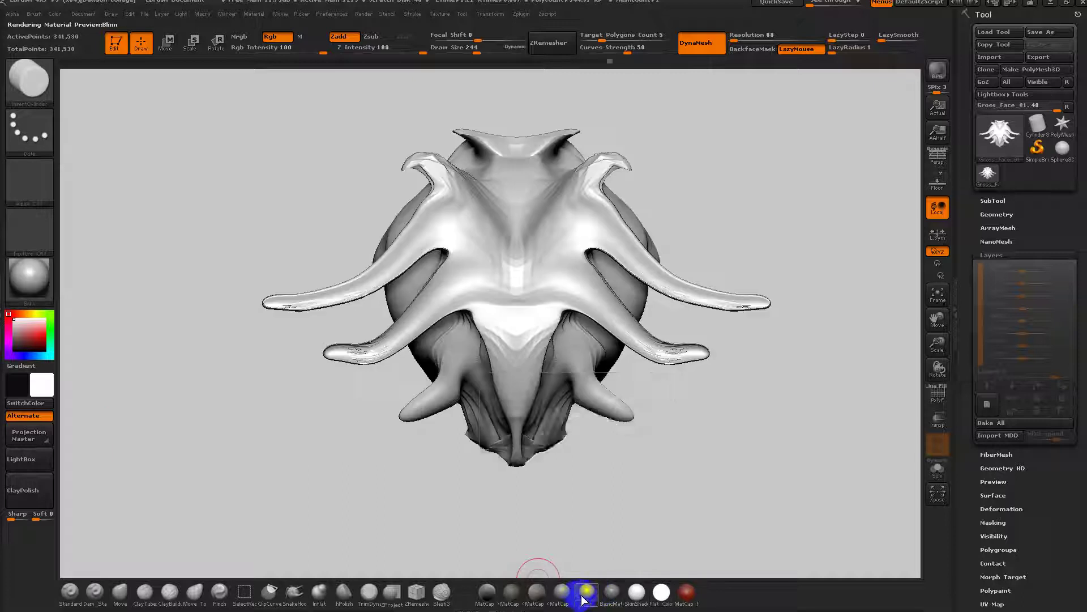
left_click(538, 593)
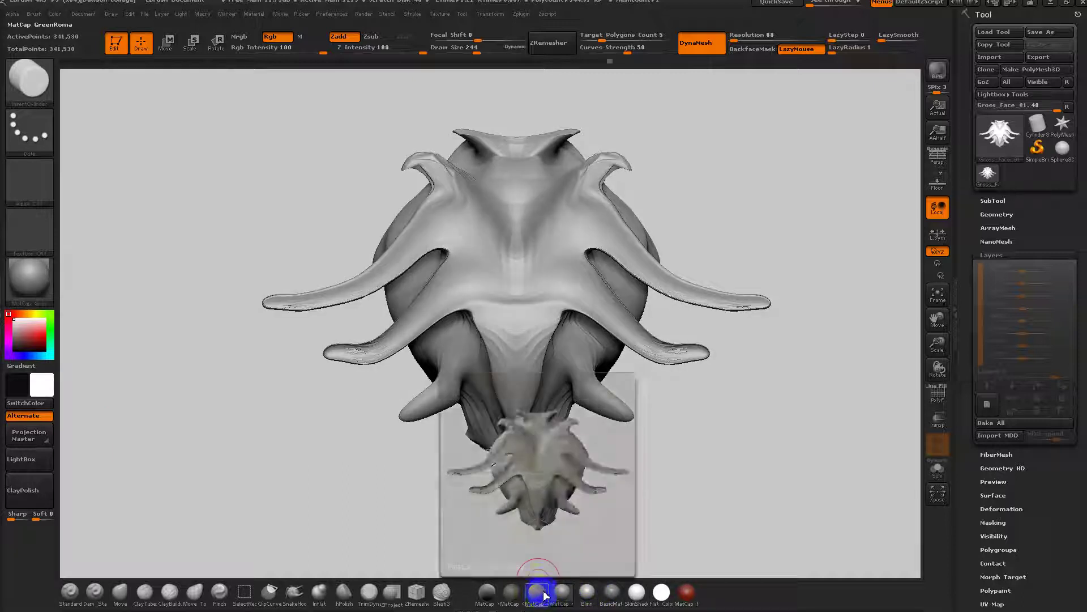
left_click(560, 591)
mouse_move(691, 480)
left_mouse_down()
mouse_move(750, 478)
mouse_move(678, 471)
mouse_move(697, 442)
mouse_move(705, 475)
left_mouse_up()
left_click_drag(737, 443, 720, 420, "alt")
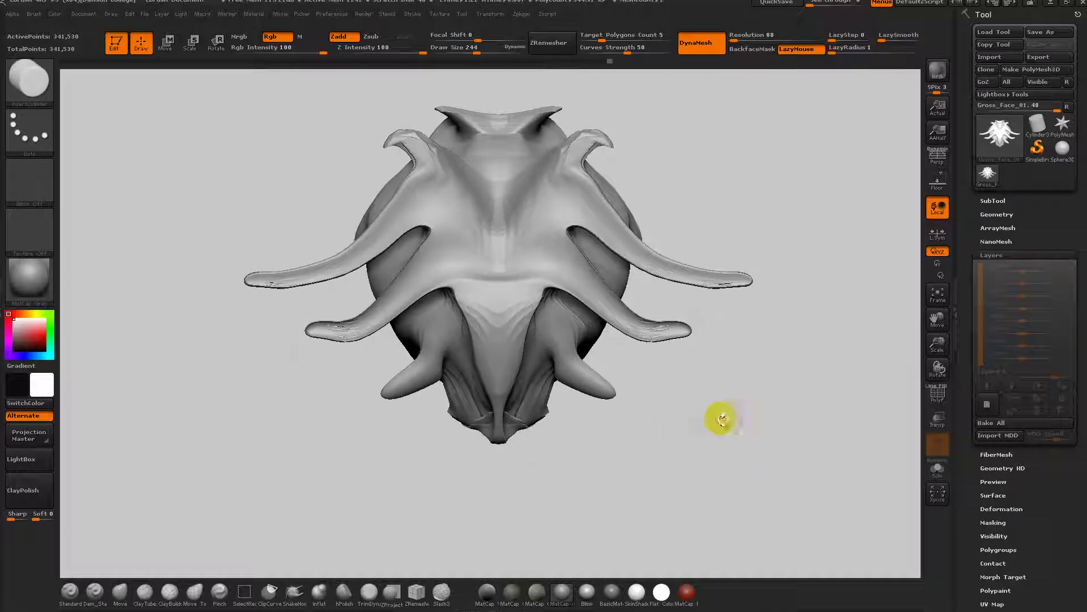
Remesh the horned head with DynaMesh and set up the Inflat brush with a draw size of 987.
mouse_move(852, 227)
left_mouse_down("ctrl")
mouse_move(799, 381)
mouse_move(831, 277)
mouse_move(796, 445)
left_mouse_up("ctrl")
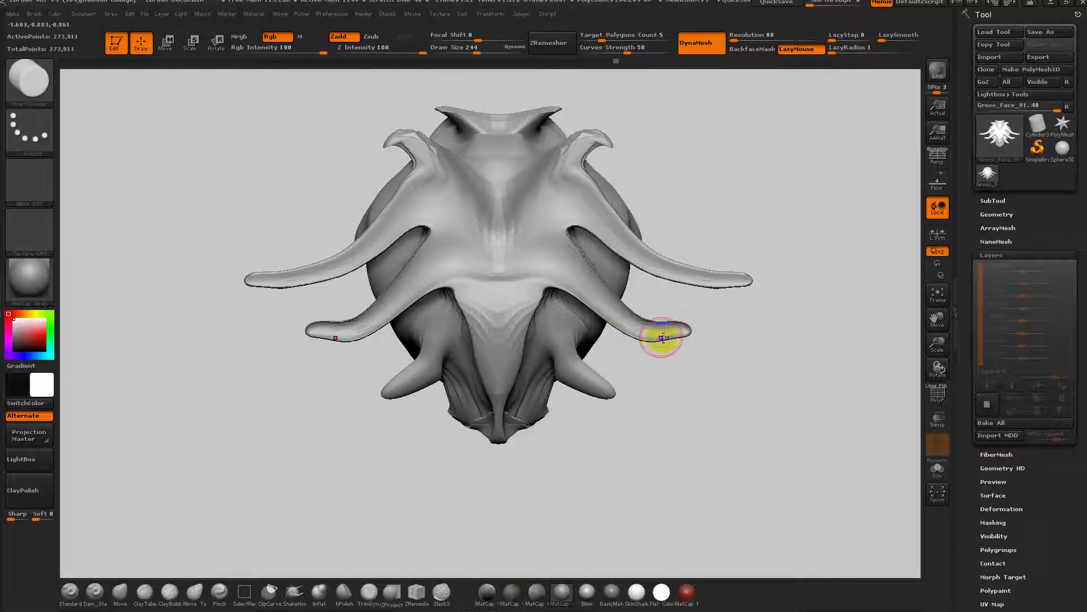
left_click_drag(657, 352, 682, 335)
key("s")
mouse_move(660, 299)
left_mouse_down()
mouse_move(709, 315)
mouse_move(691, 329)
left_mouse_up()
left_click_drag(692, 399, 719, 382)
left_click_drag(659, 496, 620, 290)
left_click(285, 590)
left_click(321, 592)
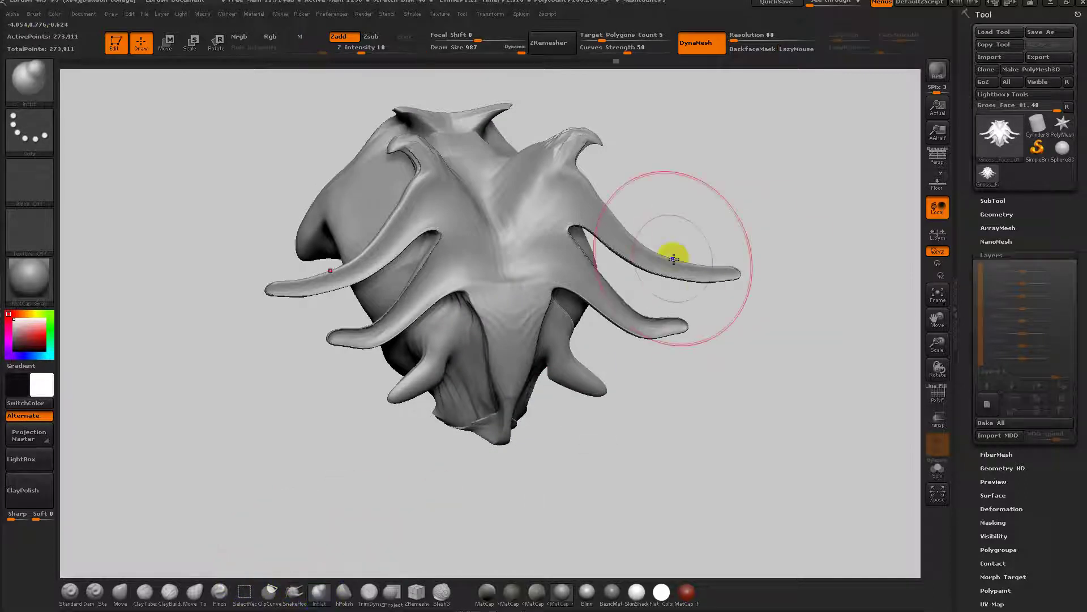
Remesh the head, undo a trial inflate stroke, and thicken the upper and middle side horns with the Inflat brush at draw size 512.
mouse_move(705, 308)
left_mouse_down()
mouse_move(757, 325)
mouse_move(774, 281)
mouse_move(746, 401)
left_mouse_up()
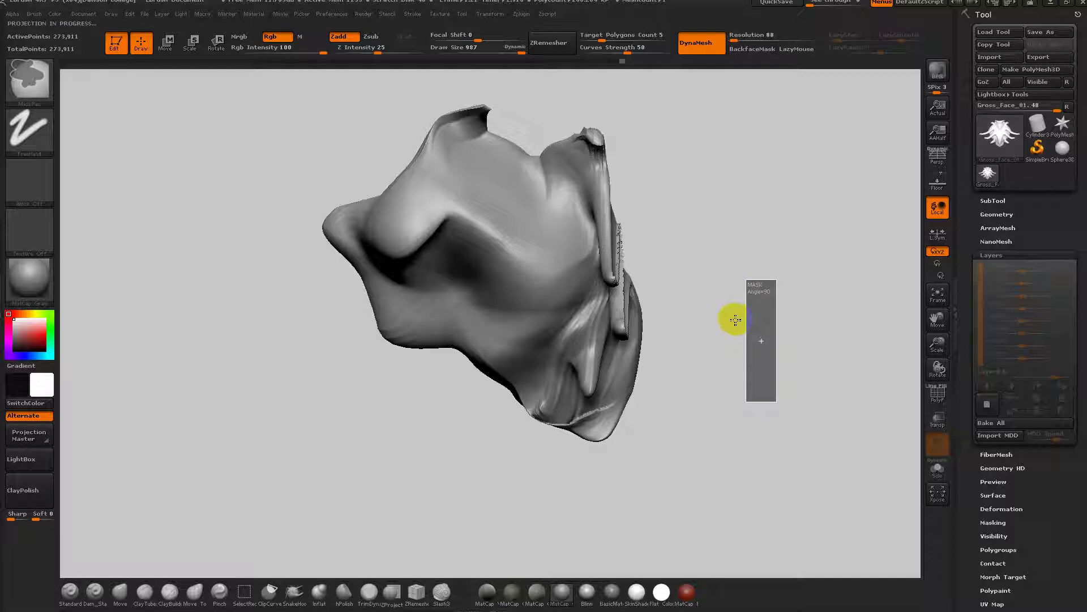
left_click_drag(734, 298, 684, 319)
mouse_move(624, 255)
left_mouse_down()
mouse_move(700, 263)
mouse_move(635, 243)
left_mouse_up()
key("ctrl+z")
key("s")
left_click_drag(603, 229, 712, 260)
left_click_drag(633, 300, 649, 319)
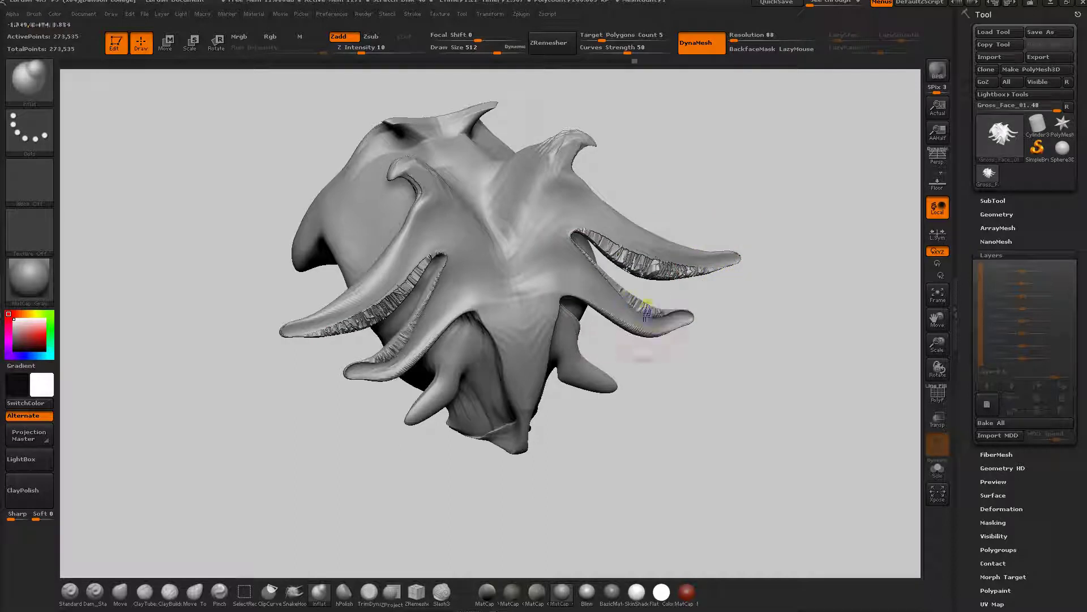
left_click_drag(602, 286, 674, 321)
Remesh the head with DynaMesh, smooth the rough inflated surfaces of the side horns, and return to a front view.
left_click_drag(777, 286, 724, 405, "ctrl")
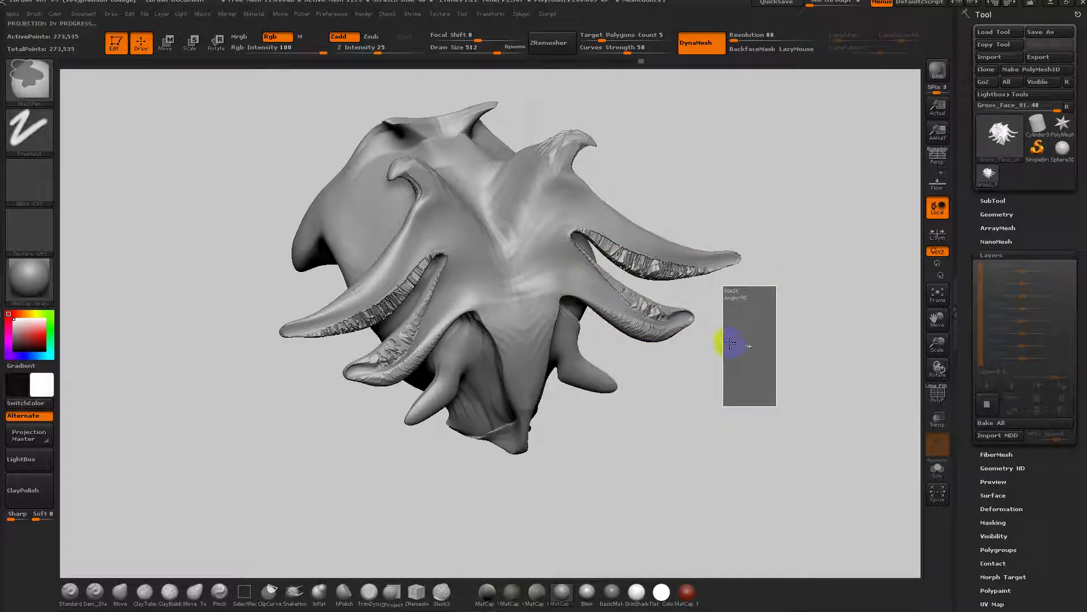
mouse_move(646, 267)
left_mouse_down("shift")
mouse_move(681, 277)
mouse_move(616, 243)
left_mouse_up("shift")
left_click_drag(671, 324, 636, 298, "shift")
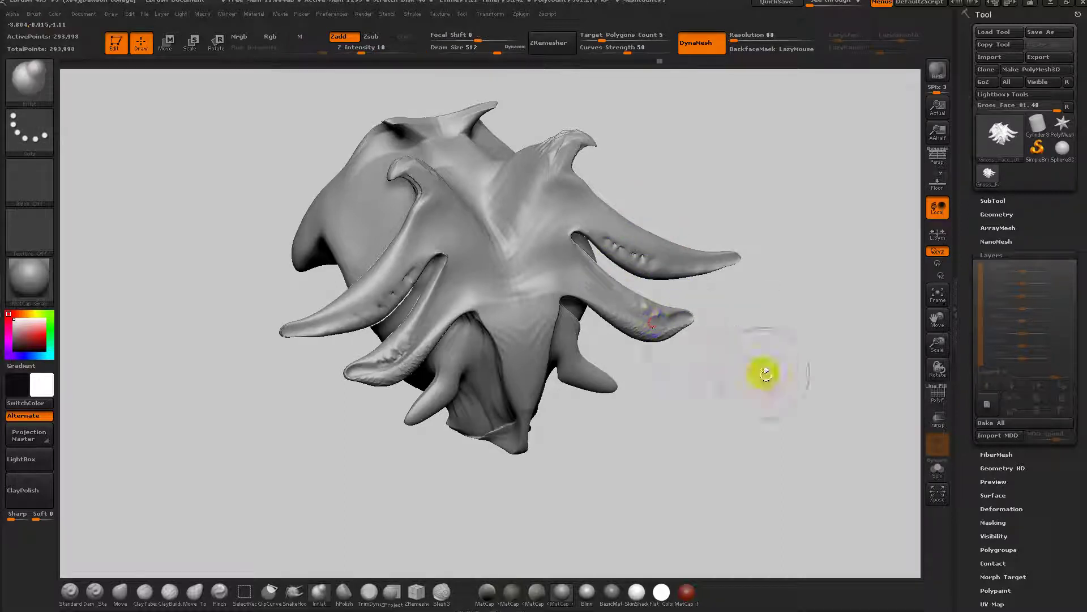
left_click_drag(753, 364, 558, 235, "shift")
mouse_move(517, 322)
left_mouse_down()
mouse_move(539, 361)
mouse_move(561, 364)
left_mouse_up()
left_click_drag(733, 399, 720, 376, "alt")
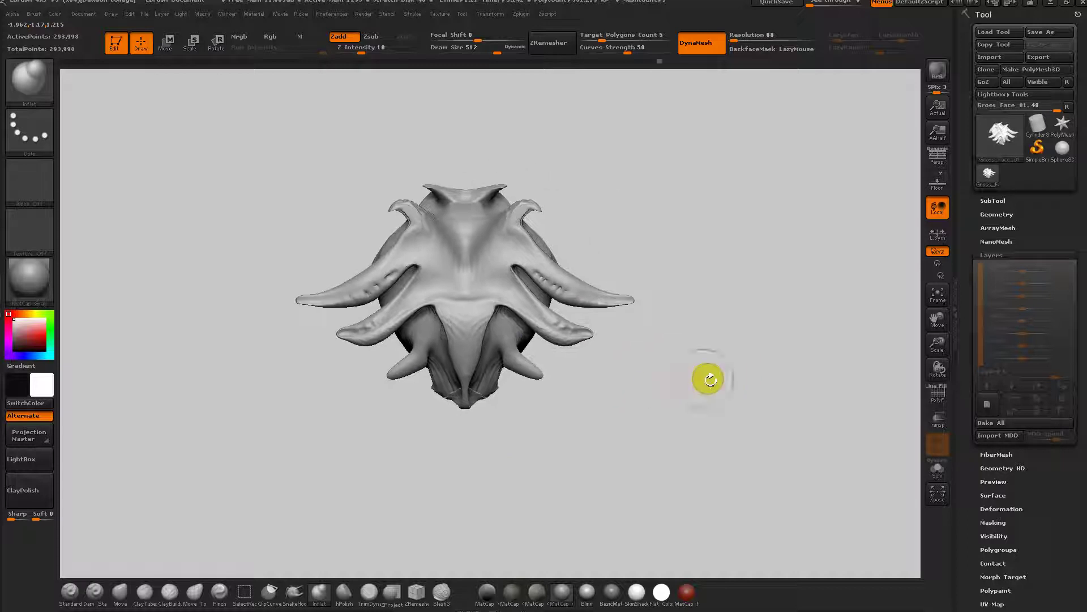
left_click(1011, 257)
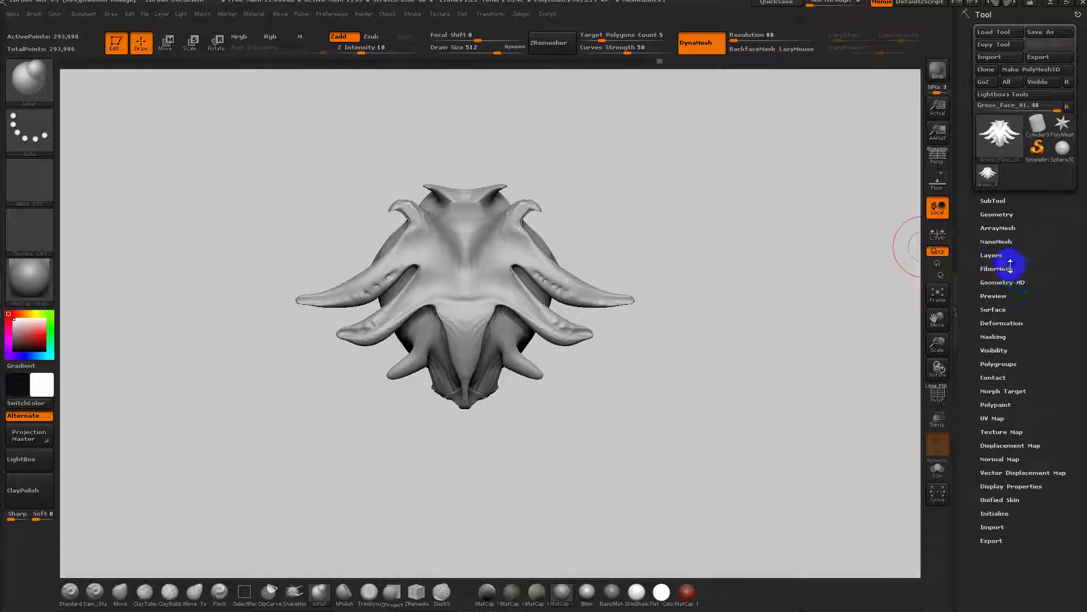
Expand the deformation settings and raise the Inflat brush's draw size to 1000.
left_click(1007, 324)
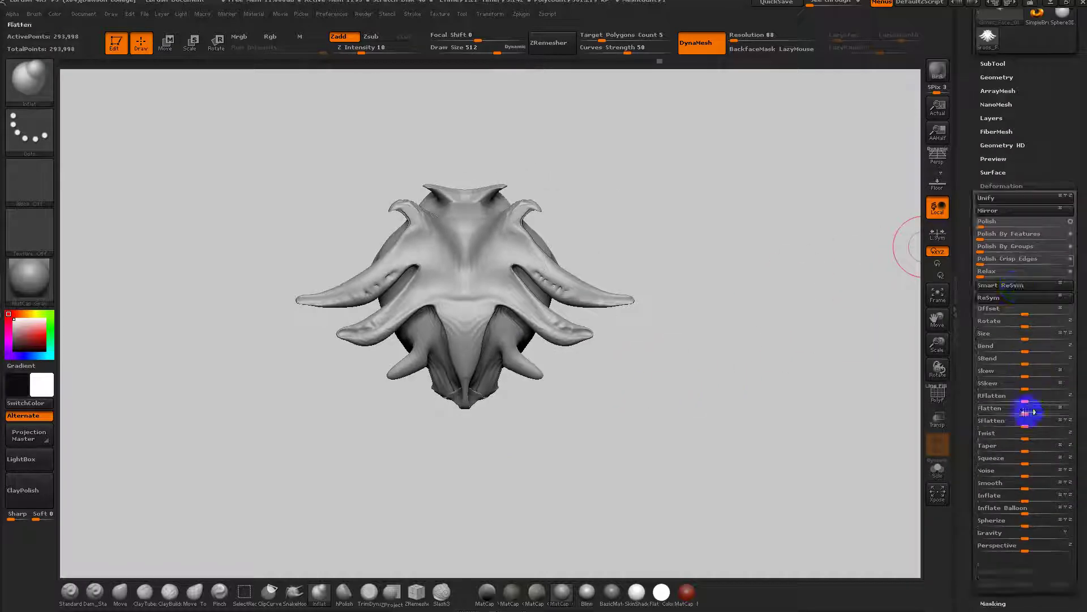
key("s")
left_click_drag(601, 258, 621, 259)
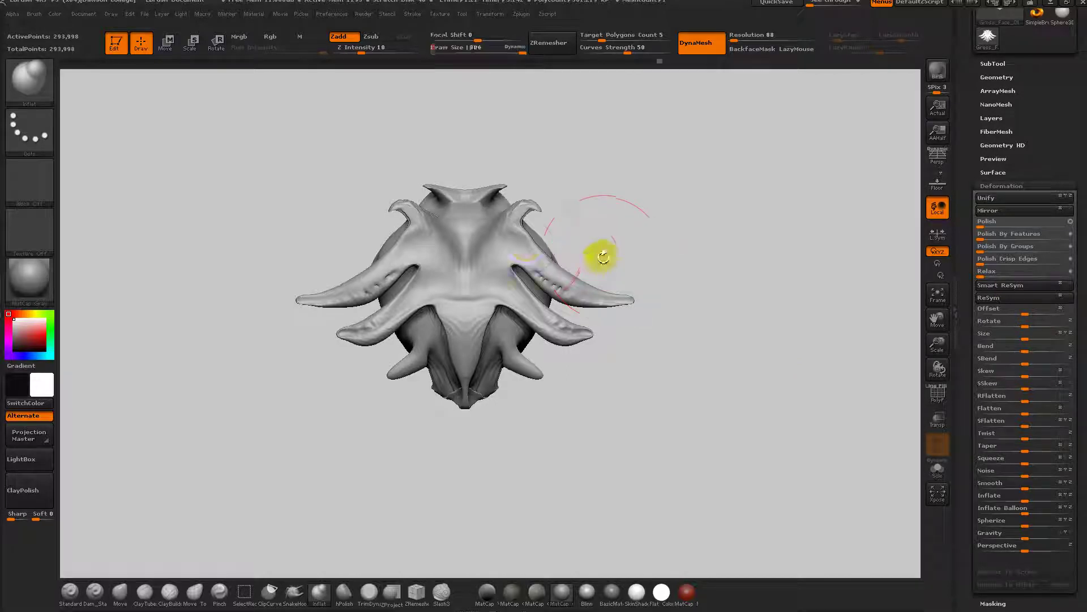
key("s")
left_click_drag(515, 266, 501, 259)
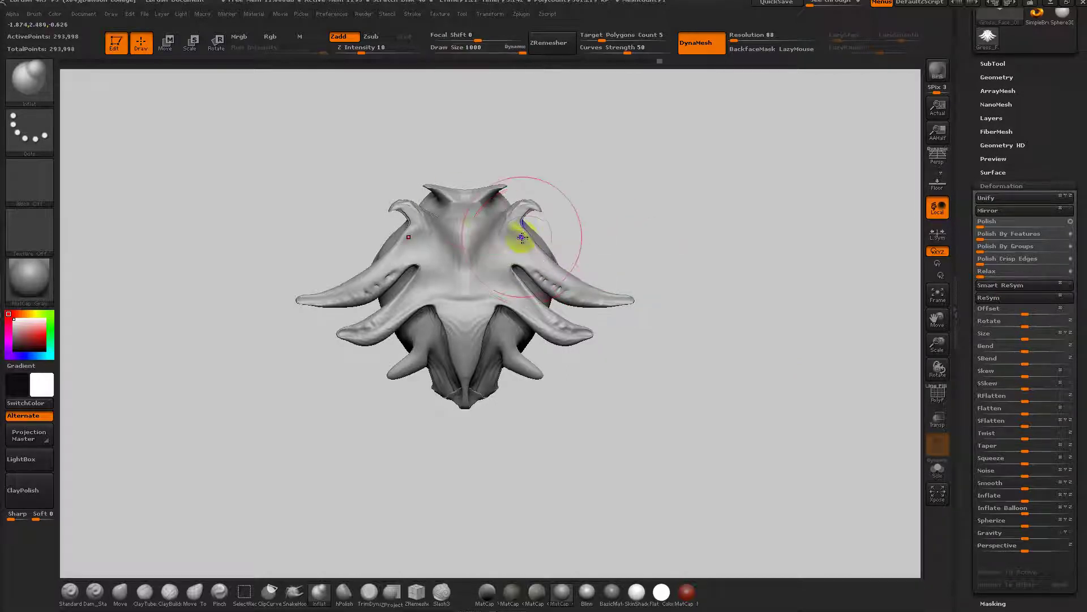
key("s")
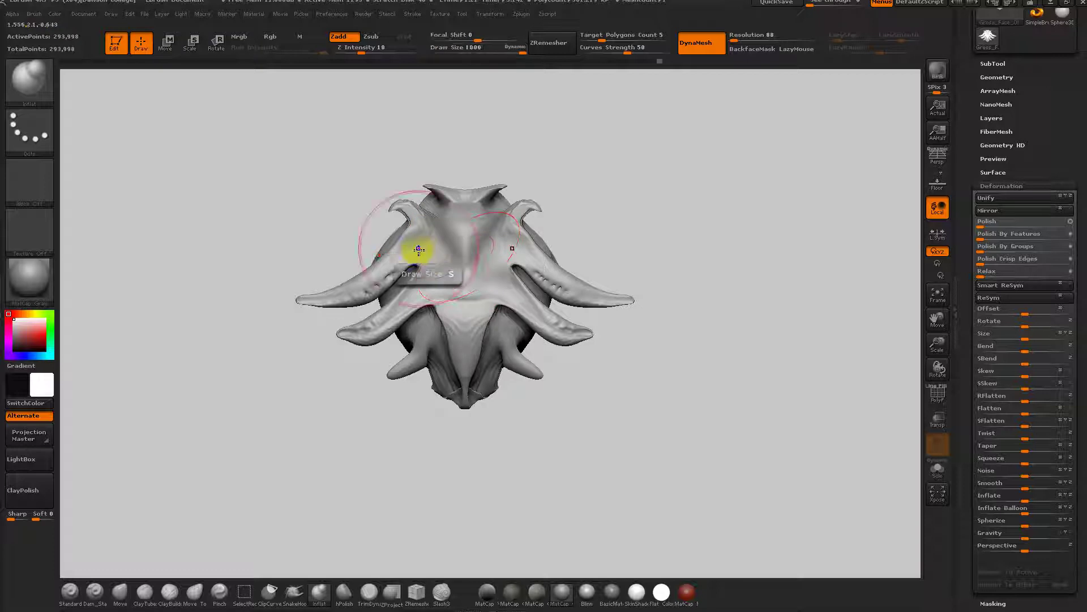
key("s")
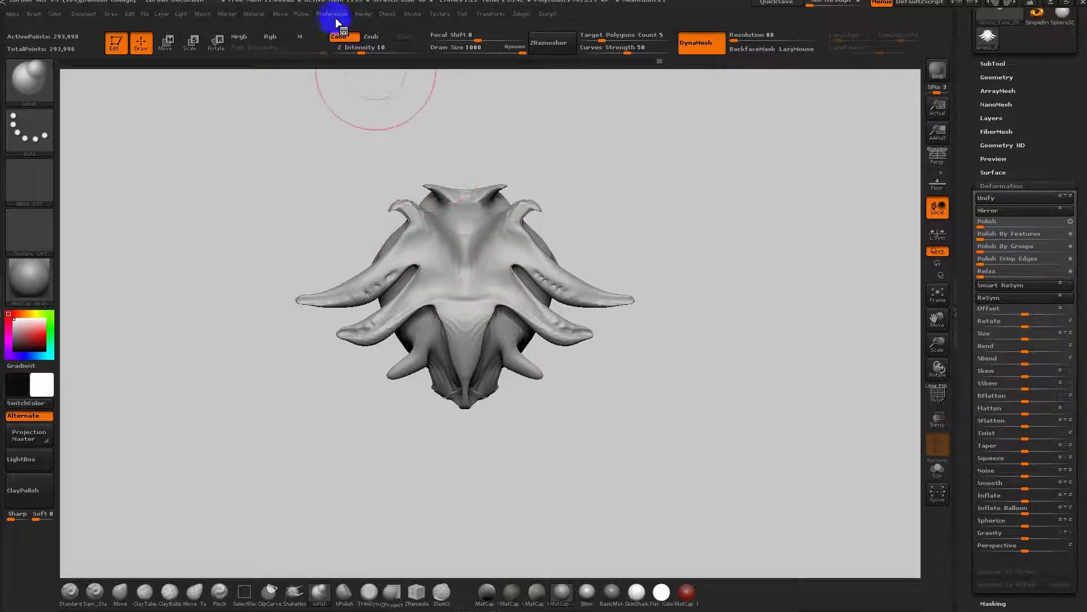
Set the Max Brush Size preference to 5000 and enlarge the brush to a draw size of 1770.
left_click(332, 16)
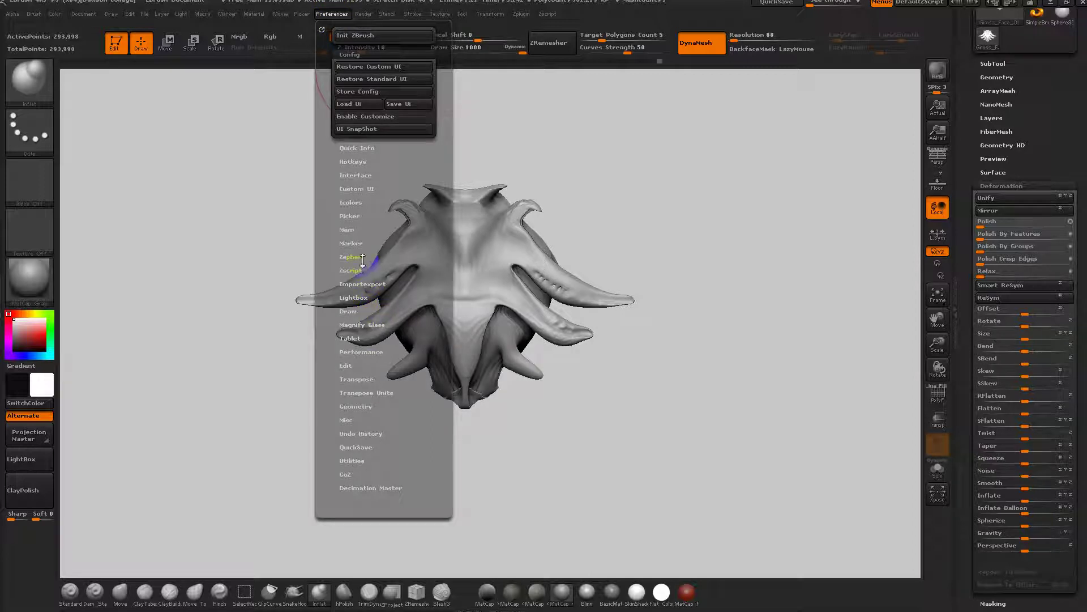
left_click(349, 311)
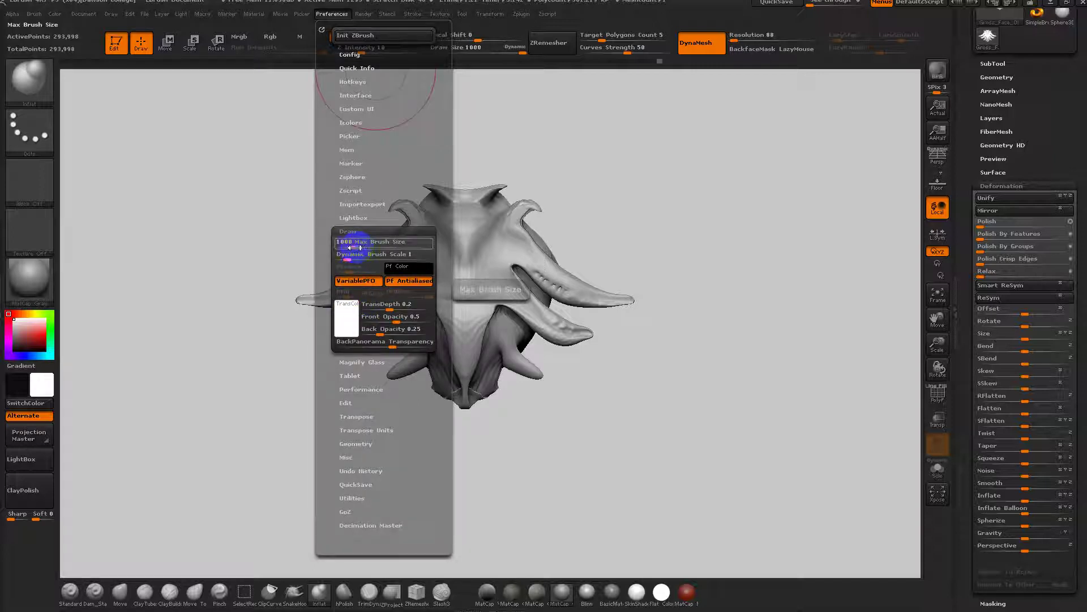
left_click_drag(355, 248, 378, 247)
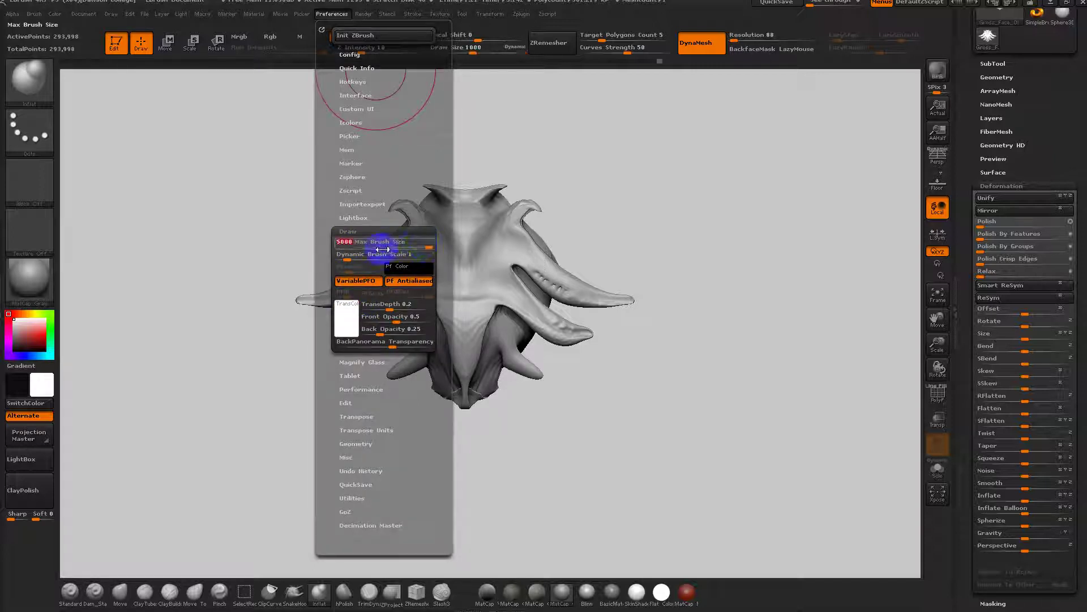
key("s")
mouse_move(548, 235)
left_mouse_down()
mouse_move(605, 232)
mouse_move(553, 243)
left_mouse_up()
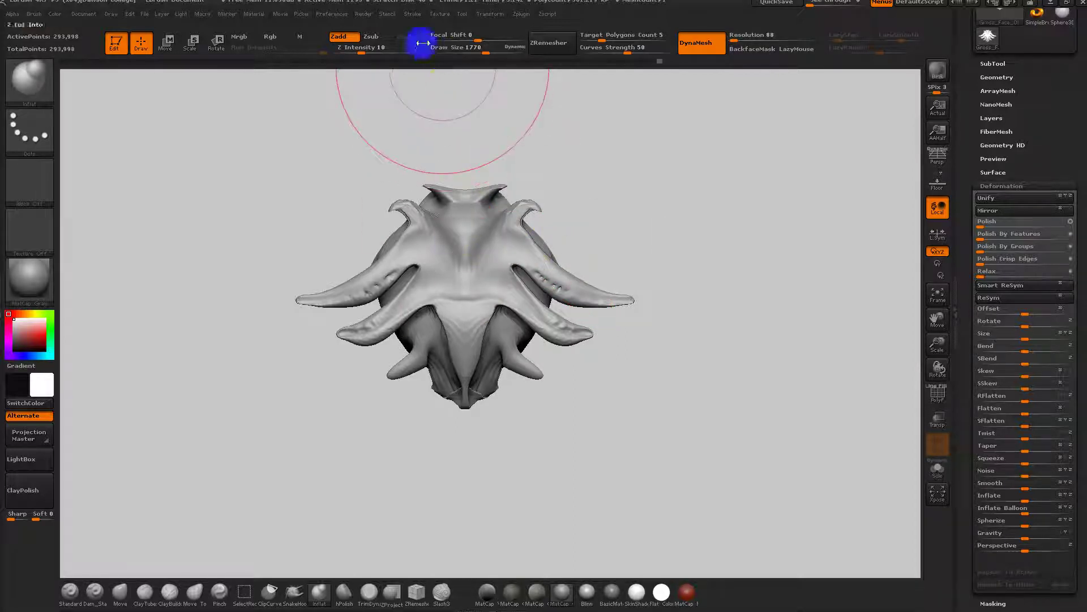
Set the Max Brush Size preference back to 1000.
left_click(335, 15)
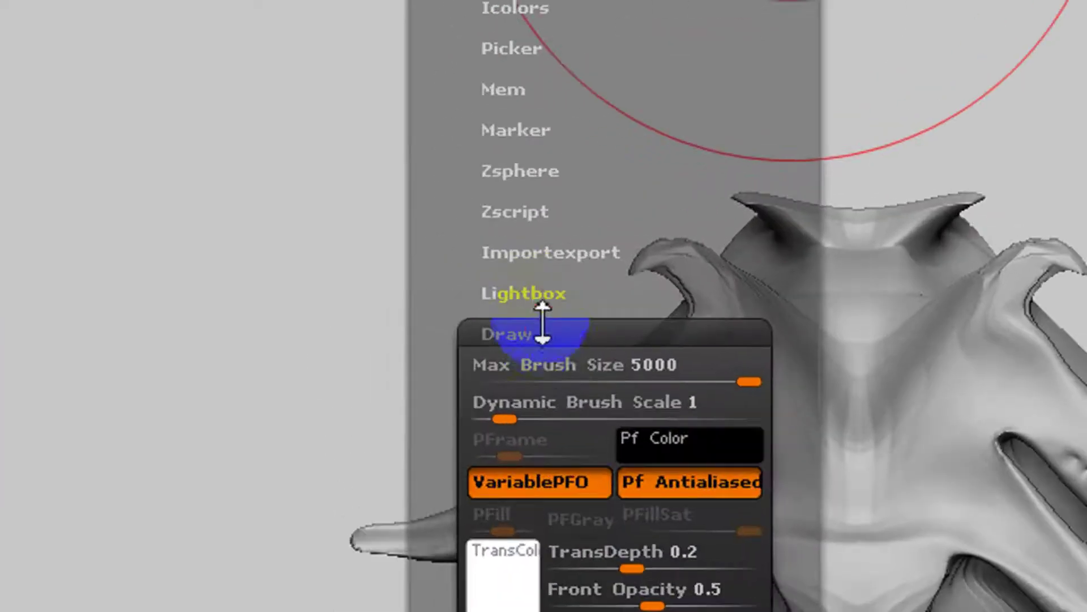
left_click(362, 229)
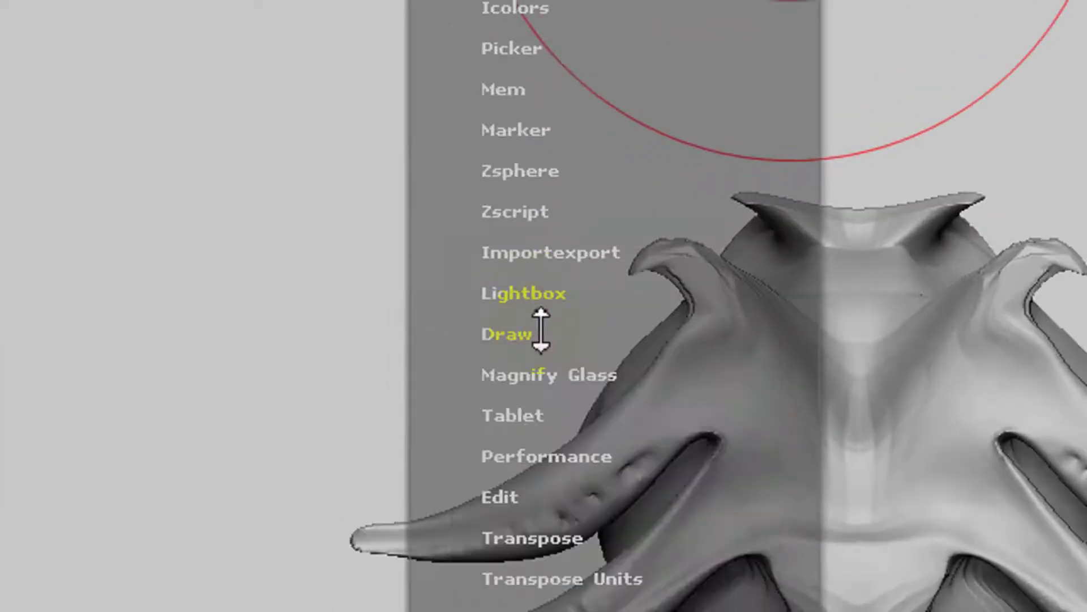
left_click(523, 343)
mouse_move(598, 378)
left_mouse_down()
mouse_move(568, 379)
mouse_move(544, 359)
mouse_move(719, 352)
mouse_move(534, 371)
left_mouse_up()
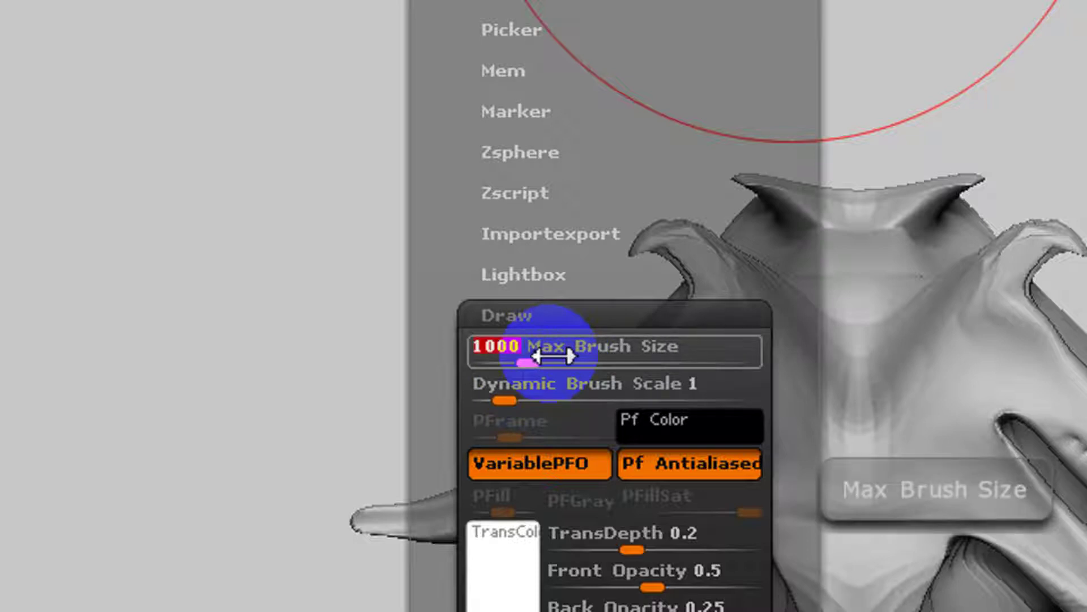
key("Return")
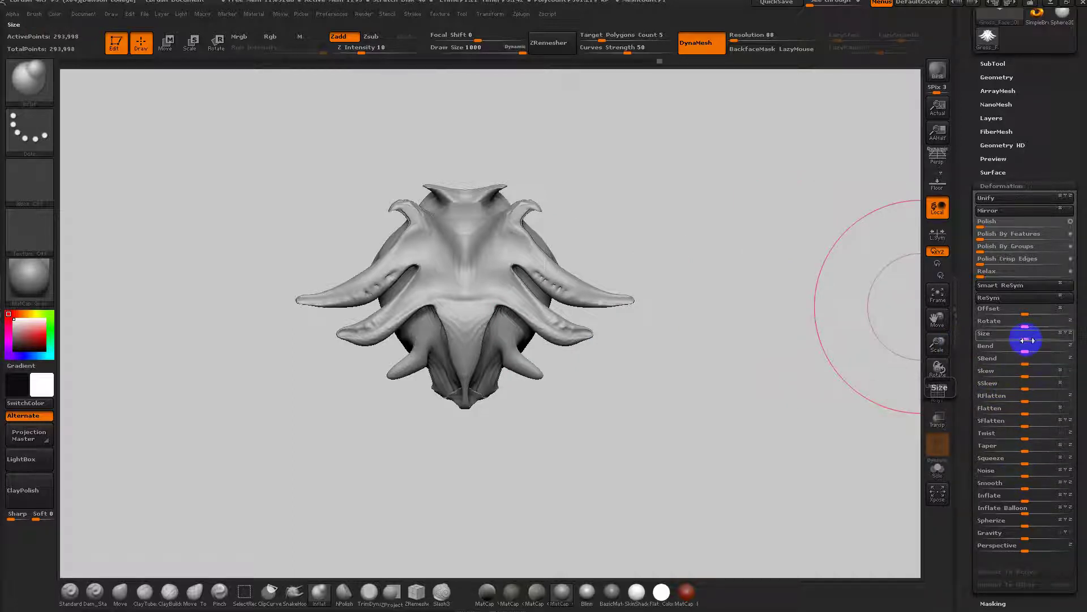
Shrink the whole head with the Size deformation, frame it in view, and set the draw size to 277.
left_click_drag(1026, 338, 961, 341)
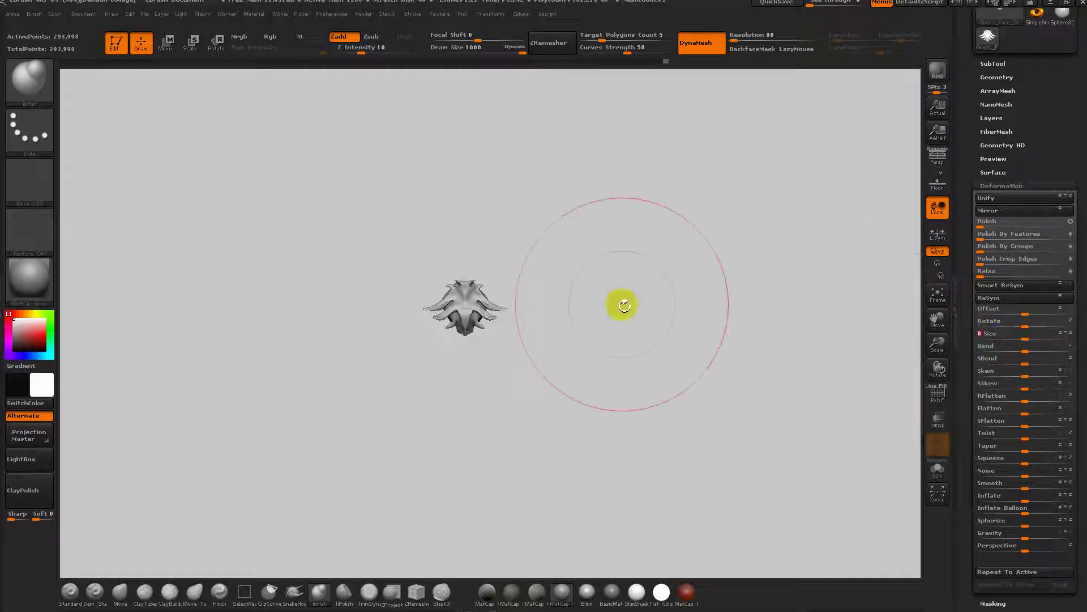
key("f")
left_click_drag(783, 397, 717, 319, "alt")
key("s")
left_click_drag(615, 307, 578, 306)
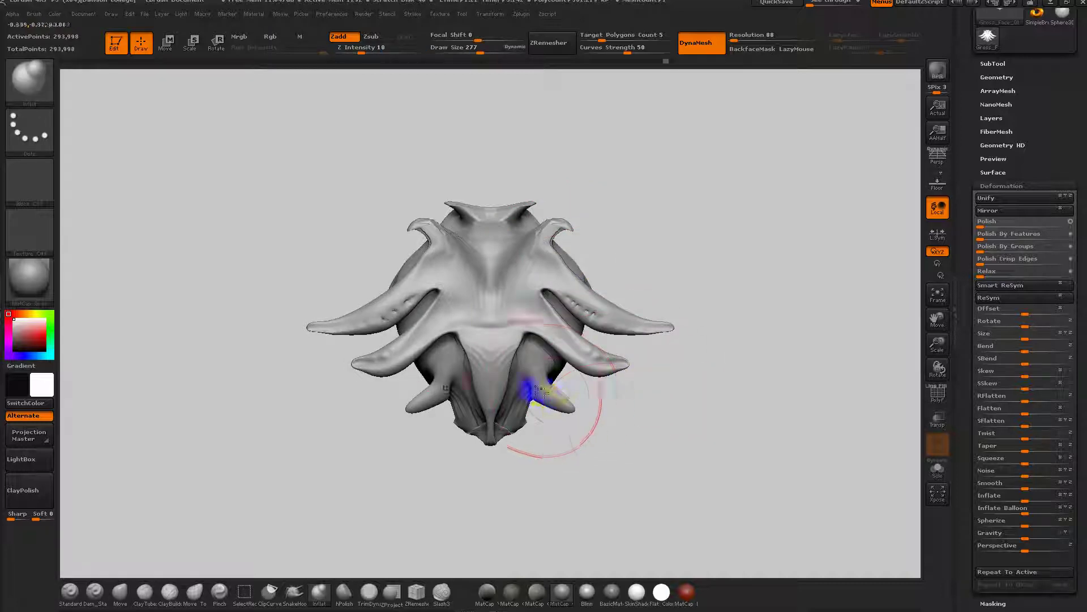
Thicken the lower side horns with the Inflat brush and smooth the centre of the face and the upper horns.
mouse_move(626, 430)
left_mouse_down()
mouse_move(643, 436)
mouse_move(619, 393)
mouse_move(557, 403)
mouse_move(608, 431)
left_mouse_up()
left_click_drag(512, 264, 512, 230, "shift")
mouse_move(708, 369)
left_mouse_down()
mouse_move(683, 328)
mouse_move(711, 391)
mouse_move(683, 309)
left_mouse_up()
left_click_drag(589, 161, 560, 186, "shift")
mouse_move(683, 154)
left_mouse_down()
mouse_move(725, 215)
mouse_move(693, 196)
left_mouse_up()
left_click_drag(544, 147, 521, 132, "shift")
mouse_move(693, 156)
left_mouse_down()
mouse_move(743, 152)
mouse_move(723, 247)
mouse_move(729, 225)
mouse_move(740, 304)
mouse_move(721, 323)
mouse_move(758, 336)
left_mouse_up()
Reshape the lower side horns into slimmer, downward-curving points with the Move brush, starting at draw size 226.
left_click(123, 594)
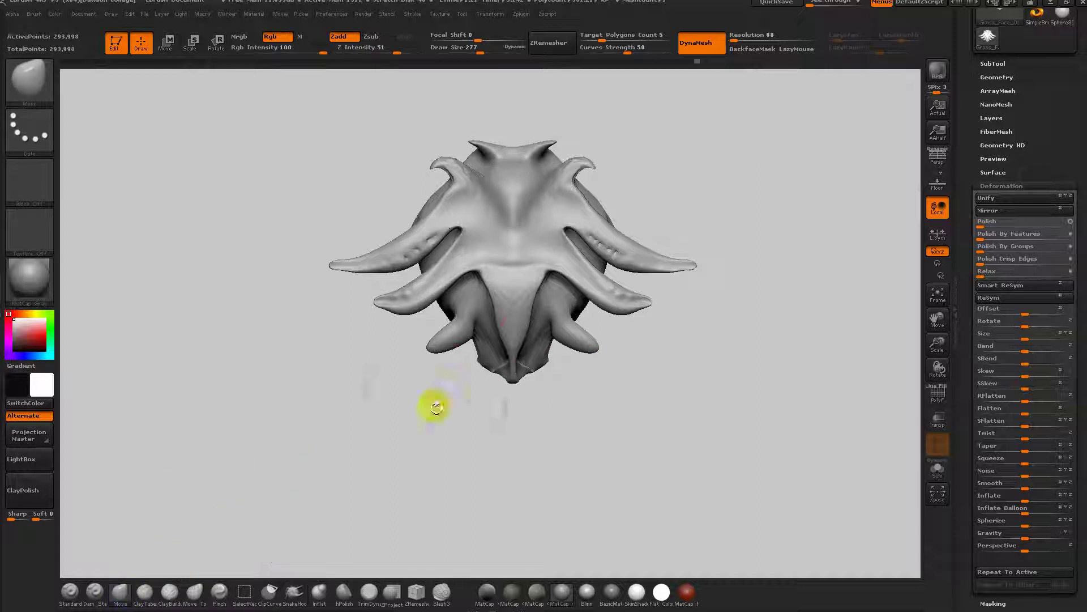
key("s")
mouse_move(554, 351)
left_mouse_down()
mouse_move(562, 353)
mouse_move(540, 368)
mouse_move(562, 345)
left_mouse_up()
key("s")
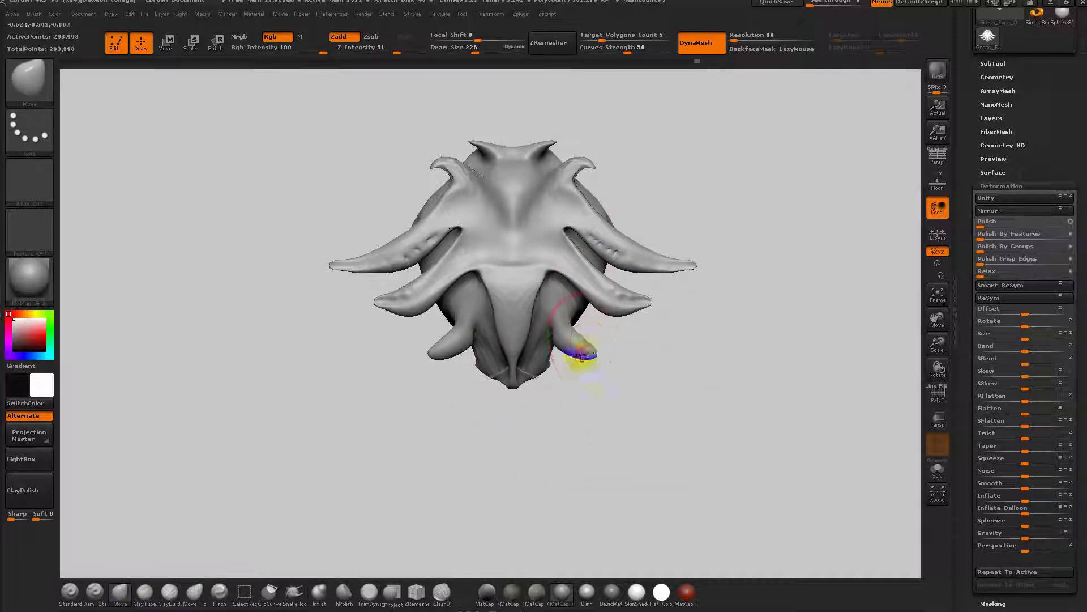
left_click_drag(601, 391, 634, 388)
left_click_drag(582, 321, 587, 317)
left_click_drag(600, 396, 598, 423, "shift")
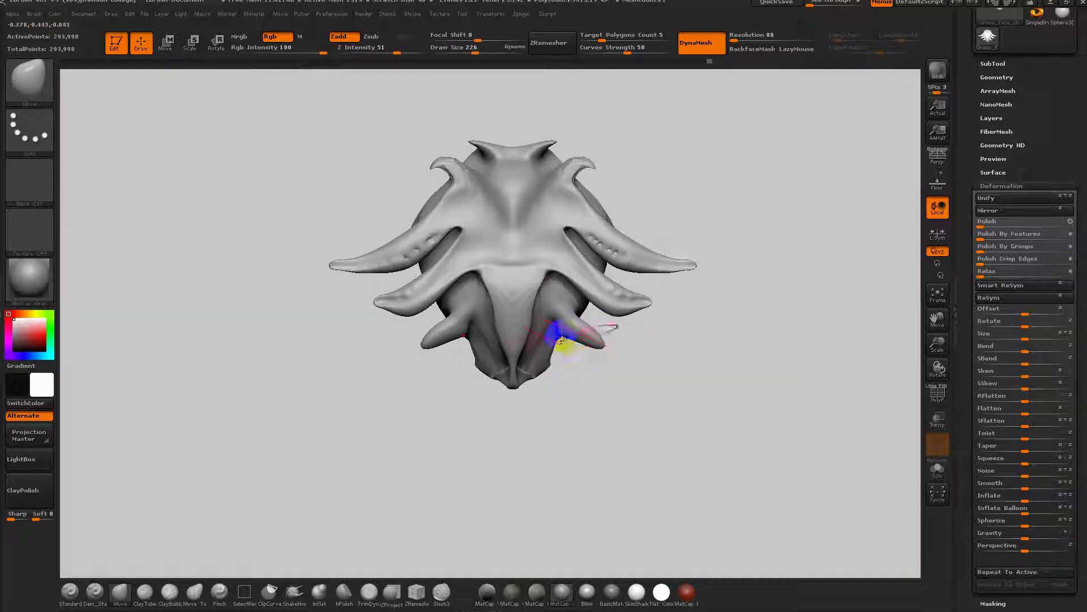
mouse_move(592, 343)
left_mouse_down()
mouse_move(632, 360)
mouse_move(583, 341)
mouse_move(587, 324)
mouse_move(607, 358)
left_mouse_up()
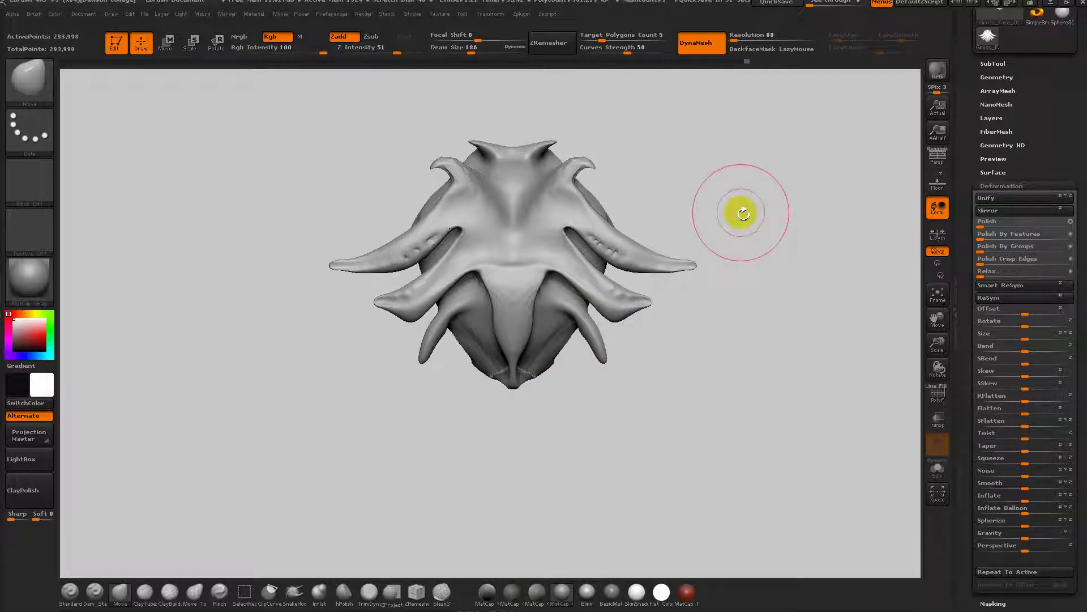
Try reshaping the front of the face from the side and narrowing the head with the Move brush at draw size 1000.
left_click_drag(793, 388, 731, 393)
mouse_move(784, 361)
left_mouse_down("alt")
mouse_move(686, 380)
mouse_move(717, 343)
left_mouse_up("alt")
key("s")
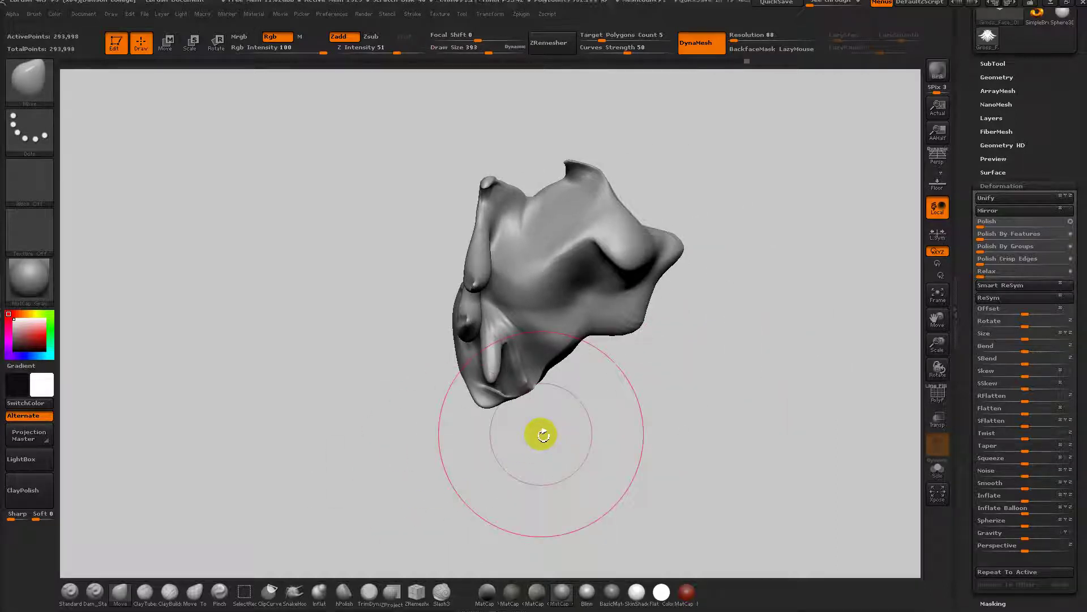
mouse_move(634, 398)
left_mouse_down()
mouse_move(655, 389)
mouse_move(626, 383)
mouse_move(578, 413)
mouse_move(633, 403)
left_mouse_up()
key("s")
mouse_move(469, 346)
left_mouse_down()
mouse_move(503, 346)
mouse_move(457, 336)
left_mouse_up()
key("ctrl+z")
left_click_drag(551, 361, 621, 340, "alt")
left_click_drag(635, 302, 614, 306)
key("s")
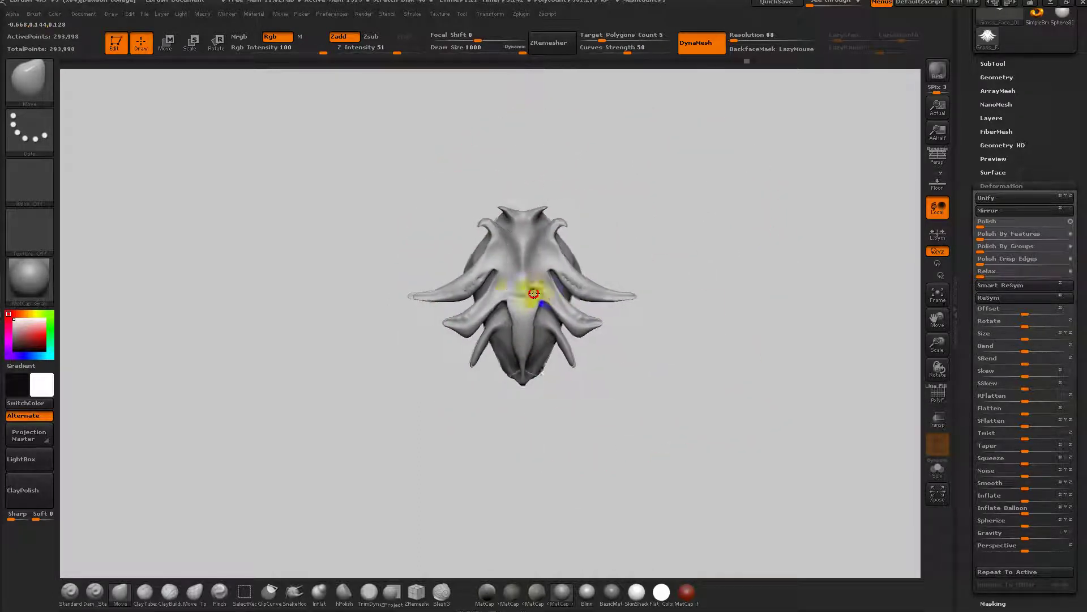
key("ctrl+z")
Set the draw size to 720 and switch the masking brush's stroke to Lasso.
right_click_drag(475, 309, 565, 265, "ctrl")
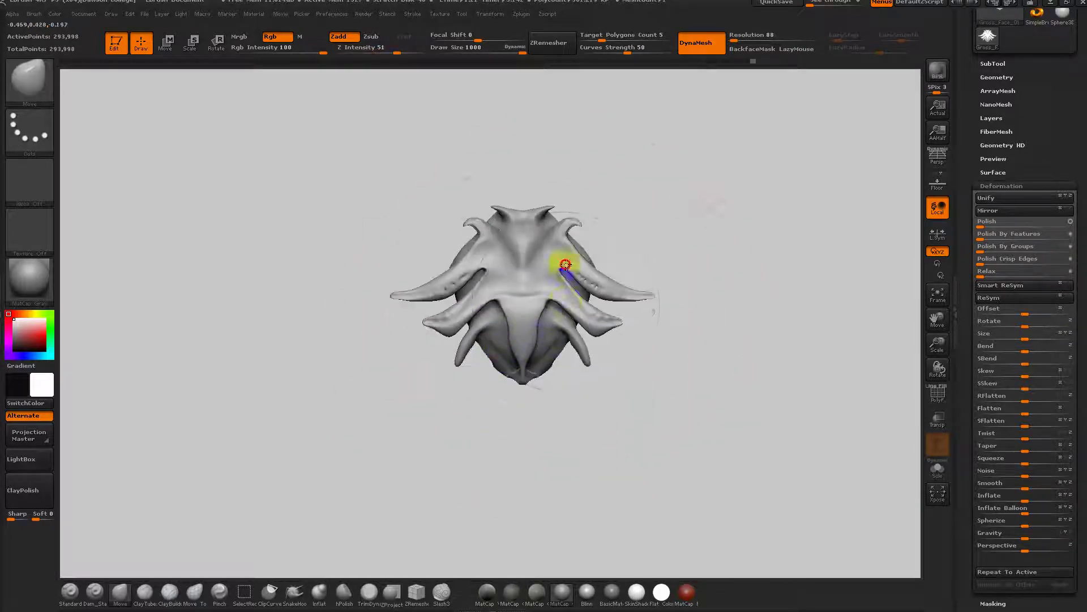
right_click_drag(577, 193, 534, 446)
right_click_drag(632, 410, 599, 345)
key("s")
left_click_drag(601, 298, 588, 297)
mouse_move(671, 332)
right_mouse_down()
mouse_move(630, 334)
mouse_move(640, 391)
right_mouse_up()
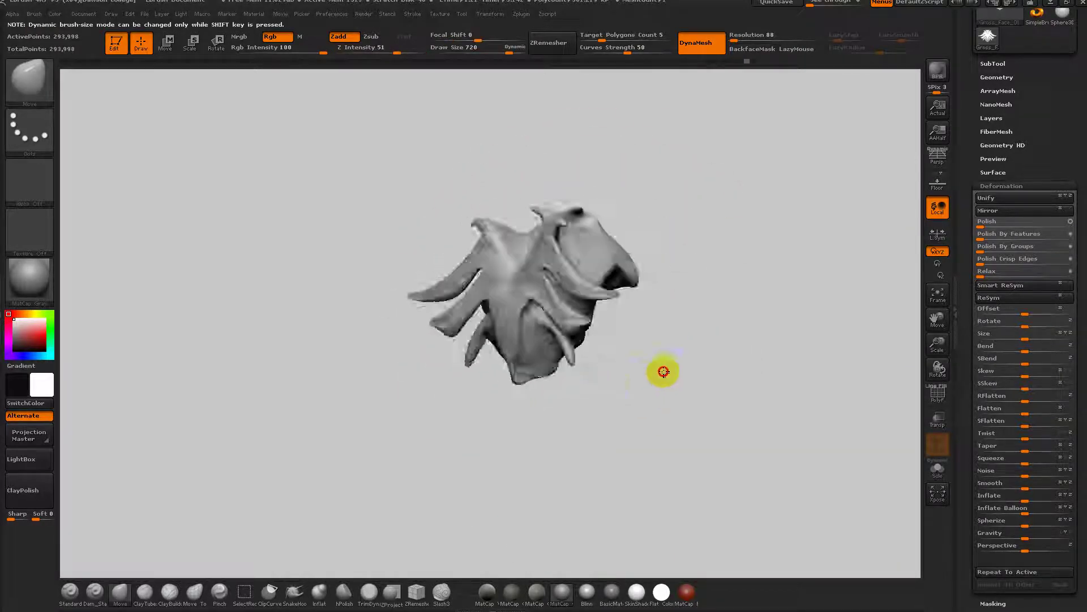
key("ctrl")
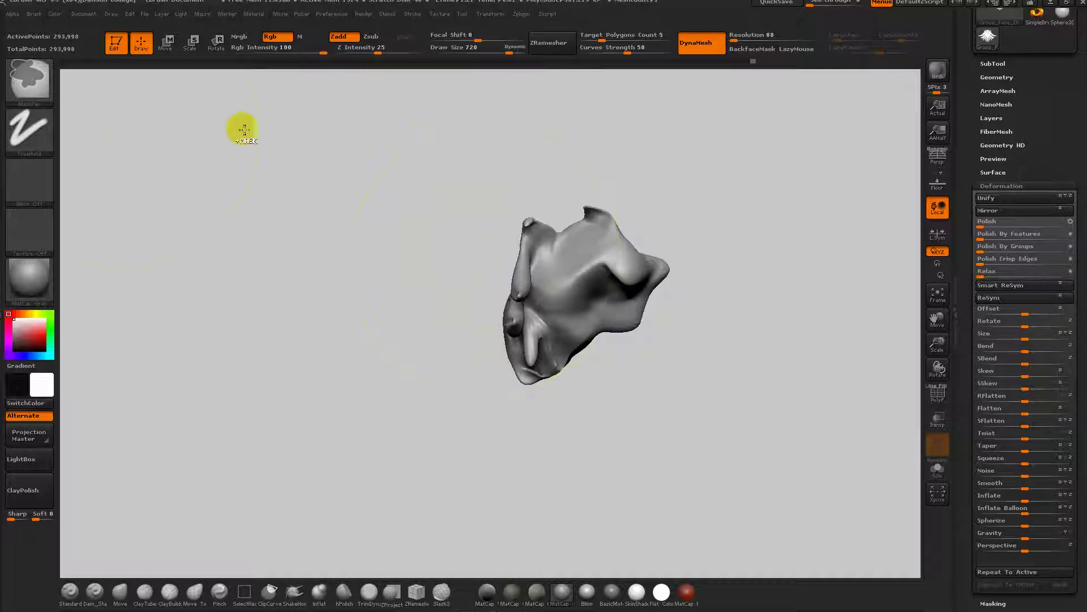
left_click(44, 140)
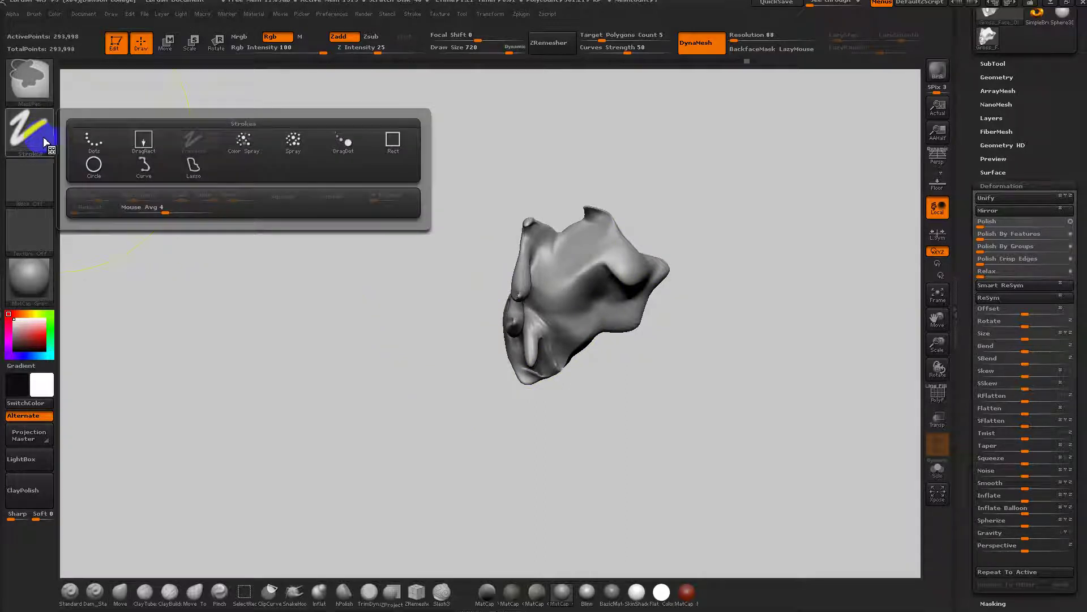
left_click(193, 176, "ctrl")
Lasso-mask the horned front of the face from the side and subtract the chin area from the mask.
mouse_move(547, 180)
left_mouse_down("ctrl")
mouse_move(529, 190)
mouse_move(485, 336)
mouse_move(529, 388)
left_mouse_up("ctrl")
left_click_drag(544, 331, 546, 294, "ctrl")
left_click_drag(592, 396, 661, 386)
mouse_move(540, 357)
left_mouse_down("ctrl+alt")
mouse_move(560, 381)
mouse_move(533, 394)
left_mouse_up("ctrl+alt")
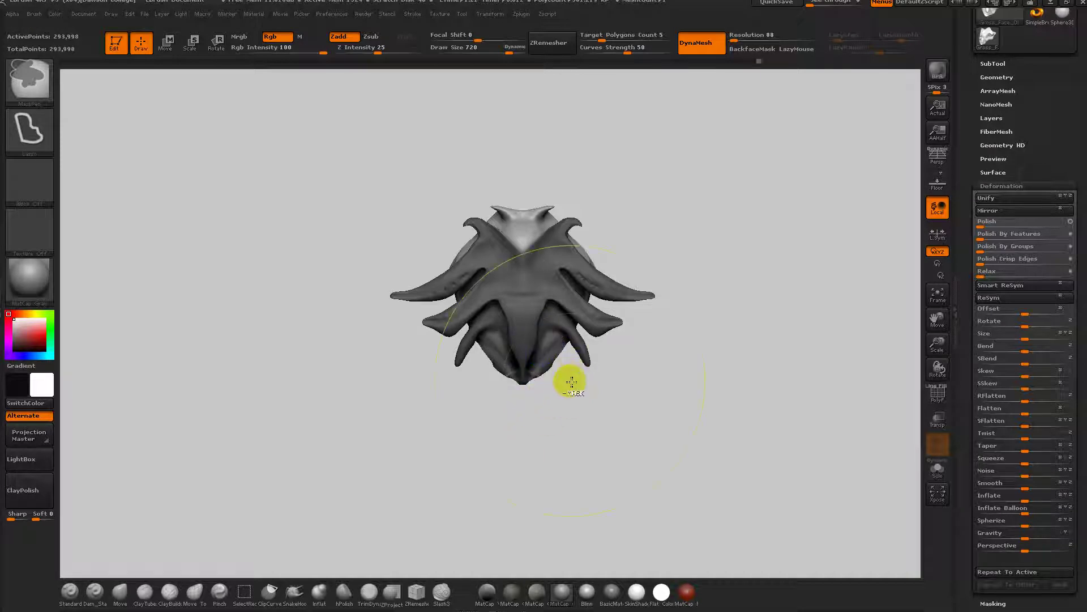
left_click_drag(540, 347, 531, 399, "ctrl+alt")
Pull the unmasked jaw downward and the back of the head outward with the Move brush, undoing a stray stroke.
left_click_drag(589, 433, 536, 436)
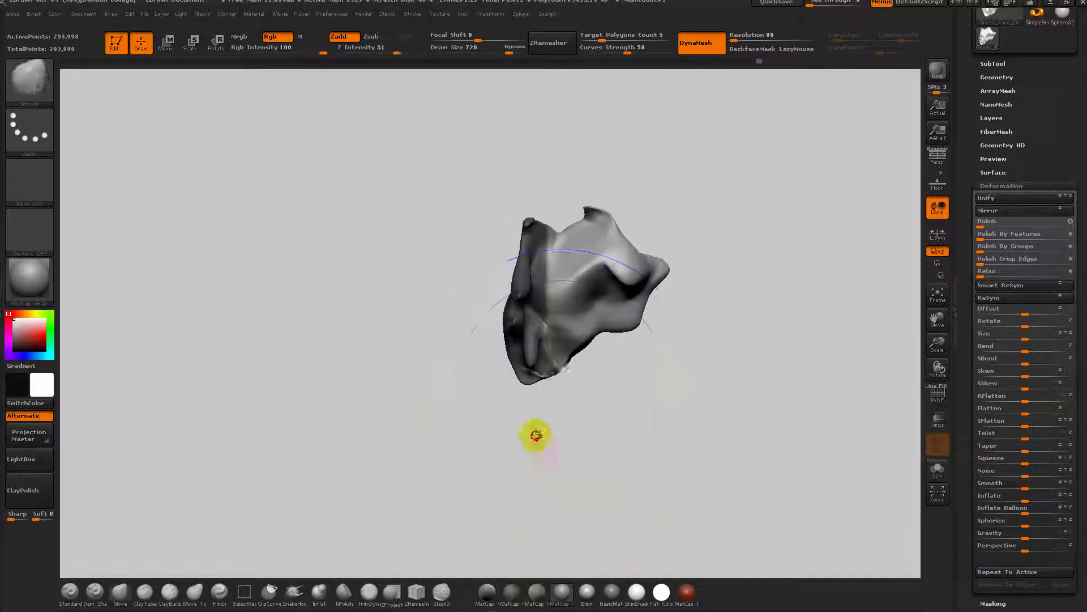
left_click_drag(672, 362, 720, 365)
mouse_move(582, 343)
left_mouse_down()
mouse_move(530, 333)
mouse_move(524, 317)
mouse_move(530, 430)
mouse_move(527, 387)
left_mouse_up()
mouse_move(531, 348)
left_mouse_down()
mouse_move(551, 340)
mouse_move(581, 406)
mouse_move(558, 359)
mouse_move(569, 311)
left_mouse_up()
mouse_move(558, 222)
left_mouse_down()
mouse_move(611, 228)
mouse_move(559, 206)
mouse_move(583, 233)
mouse_move(569, 217)
mouse_move(584, 232)
mouse_move(572, 228)
mouse_move(597, 223)
mouse_move(583, 260)
mouse_move(628, 289)
mouse_move(692, 302)
left_mouse_up()
key("s")
key("ctrl+z")
mouse_move(811, 323)
left_mouse_down()
mouse_move(762, 347)
mouse_move(734, 330)
left_mouse_up()
left_click_drag(721, 273, 745, 290)
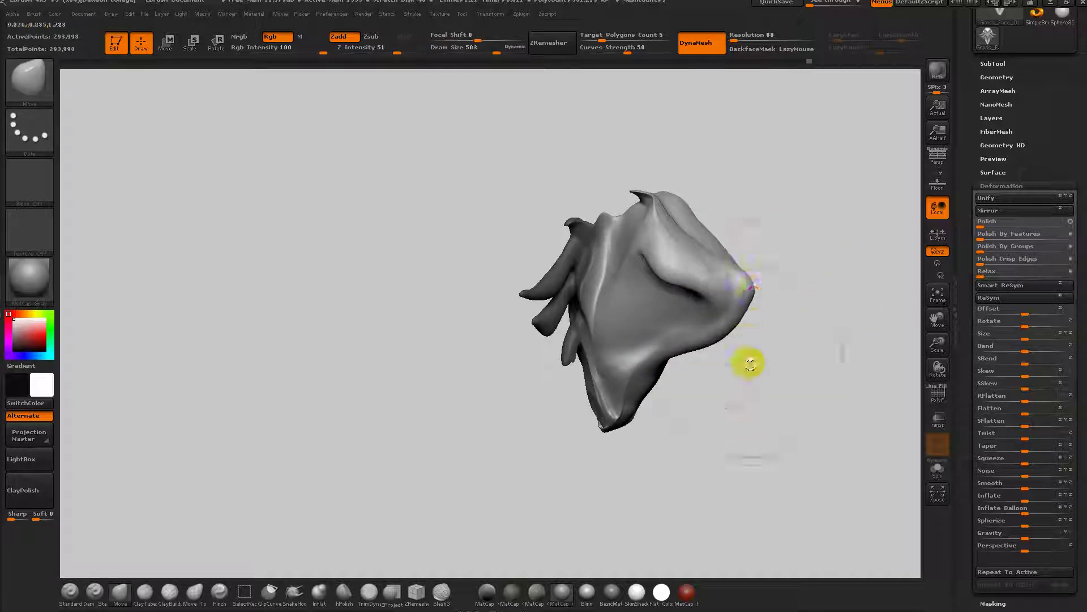
Round out the back of the skull and shape the underside of the jaw with Move brush strokes.
left_click_drag(752, 342, 786, 380)
left_click_drag(687, 298, 692, 313)
left_click_drag(674, 262, 687, 245)
mouse_move(761, 335)
left_mouse_down()
mouse_move(734, 370)
mouse_move(759, 334)
left_mouse_up()
left_click_drag(700, 234, 712, 217)
left_click_drag(716, 257, 728, 263)
left_click_drag(706, 340, 718, 351)
mouse_move(647, 356)
left_mouse_down()
mouse_move(655, 373)
mouse_move(640, 364)
mouse_move(629, 393)
left_mouse_up()
Raise the upper back of the skull at draw size 370 and pull down its lower rear edge at draw size 461.
key("s")
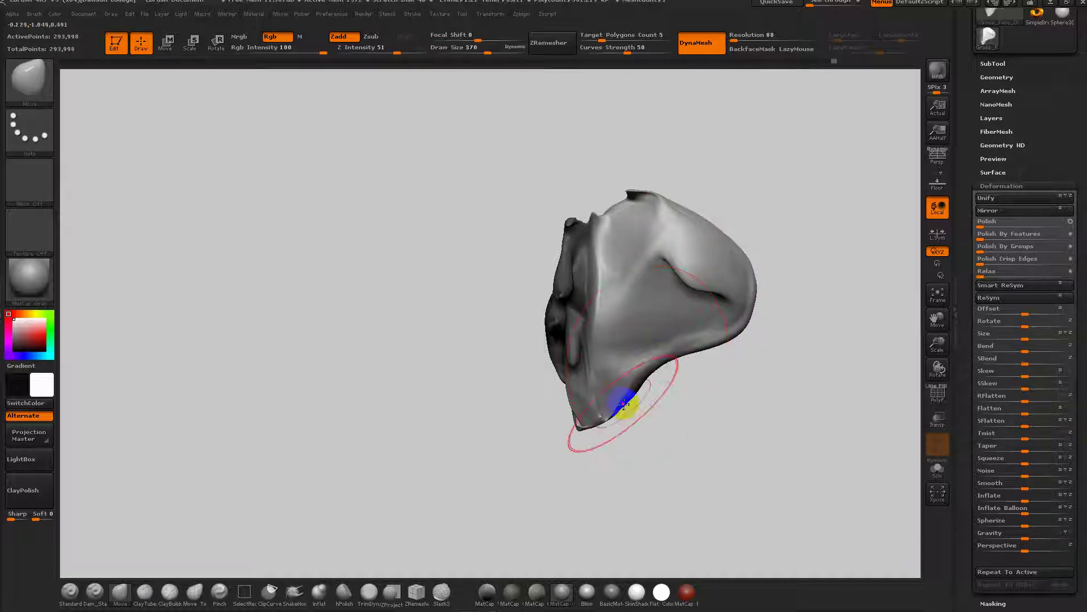
mouse_move(710, 403)
left_mouse_down()
mouse_move(769, 383)
mouse_move(745, 372)
mouse_move(692, 398)
left_mouse_up()
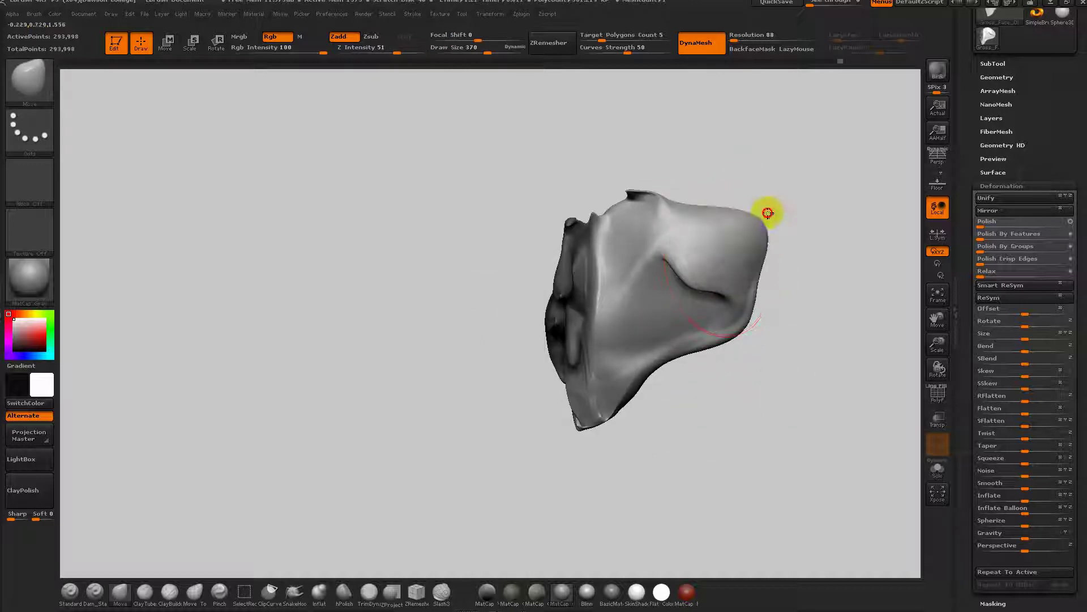
mouse_move(754, 283)
left_mouse_down()
mouse_move(702, 406)
mouse_move(710, 434)
left_mouse_up()
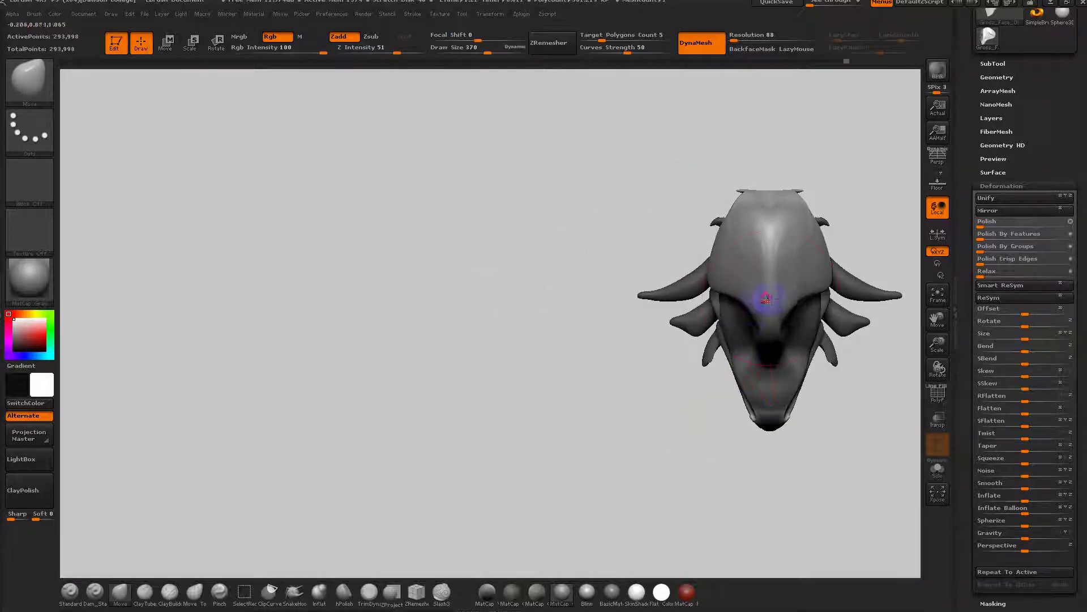
key("s")
left_click_drag(755, 305, 735, 322)
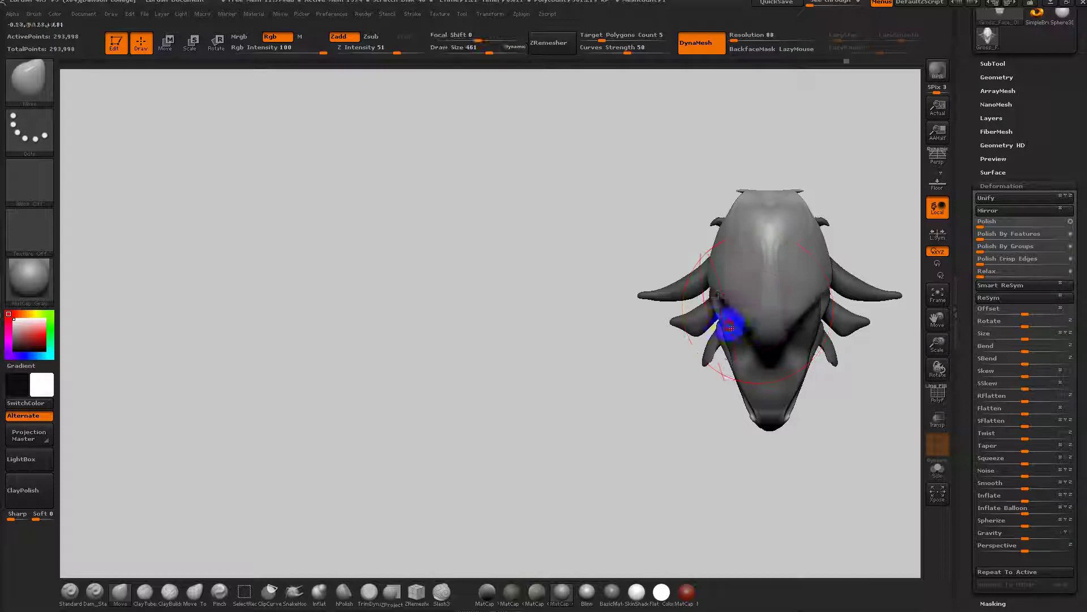
Return to the front view of the head and clear the mask.
left_click_drag(673, 218, 719, 204)
left_click_drag(643, 183, 668, 187)
left_click(772, 253, "ctrl")
Try pulling the side horns outward with the Move brush at draw size 752.
mouse_move(773, 261)
left_mouse_down()
mouse_move(764, 313)
mouse_move(743, 262)
left_mouse_up()
key("s")
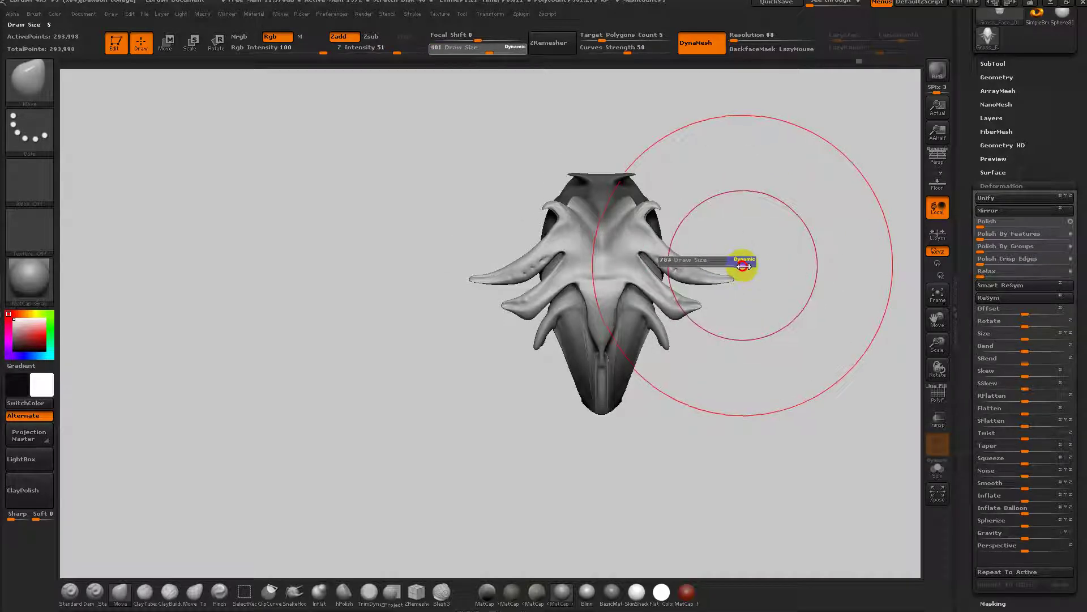
mouse_move(682, 289)
left_mouse_down()
mouse_move(708, 255)
mouse_move(708, 298)
left_mouse_up()
key("ctrl+z")
key("ctrl+z")
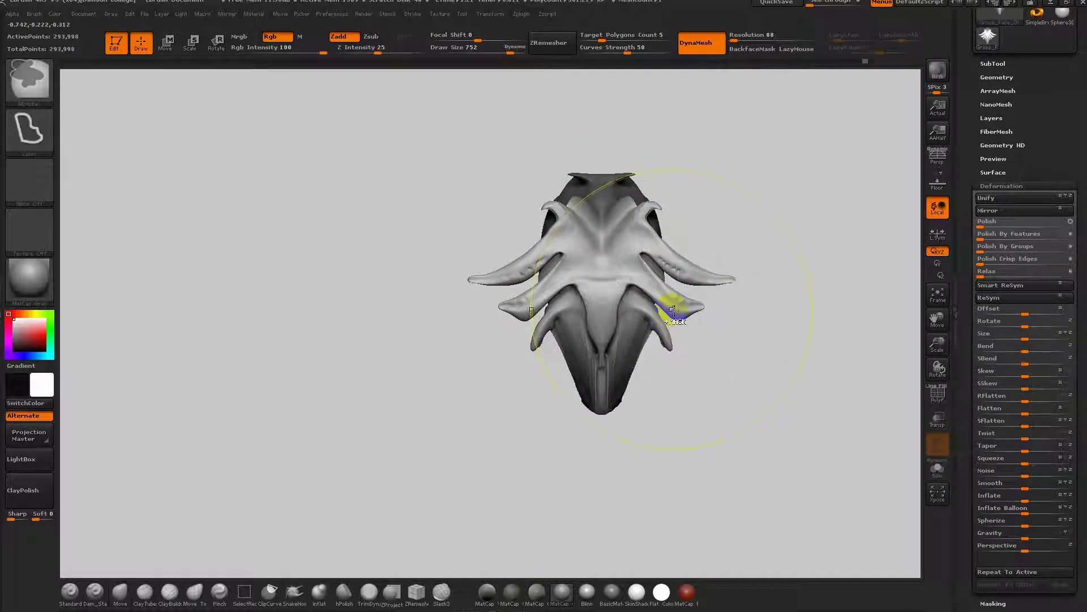
Set the draw size to 257 and lengthen the middle side horns outward with the Move brush.
key("s")
left_click_drag(678, 310, 649, 312)
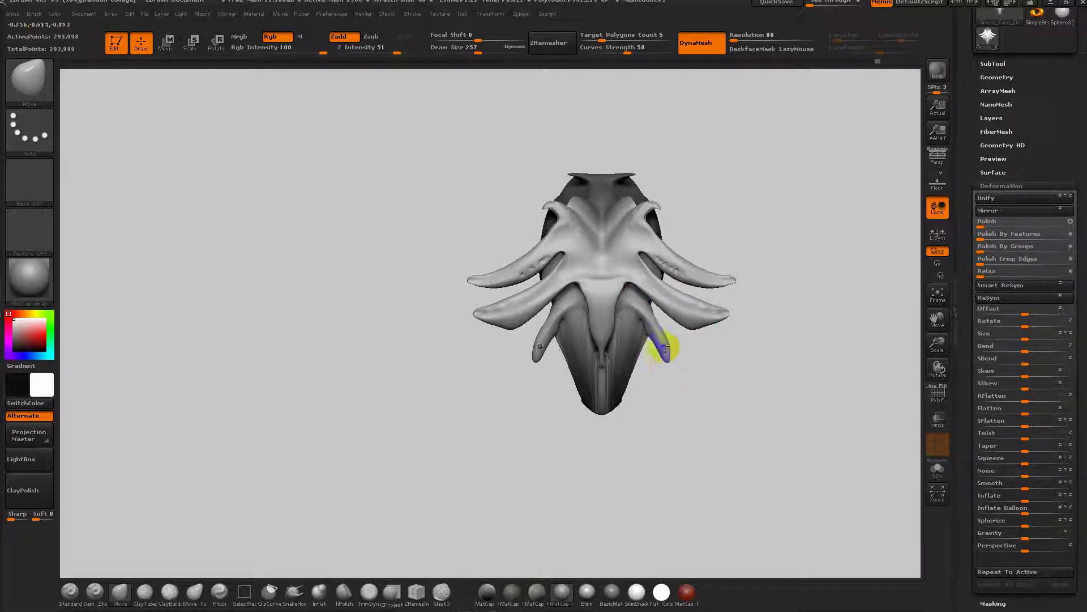
Thicken the upper side horns with the Inflat brush at draw size 181.
left_click_drag(737, 371, 700, 454, "ctrl")
mouse_move(741, 399)
left_mouse_down()
mouse_move(719, 396)
mouse_move(758, 379)
mouse_move(747, 403)
left_mouse_up()
left_click_drag(615, 396, 519, 451)
left_click(318, 592)
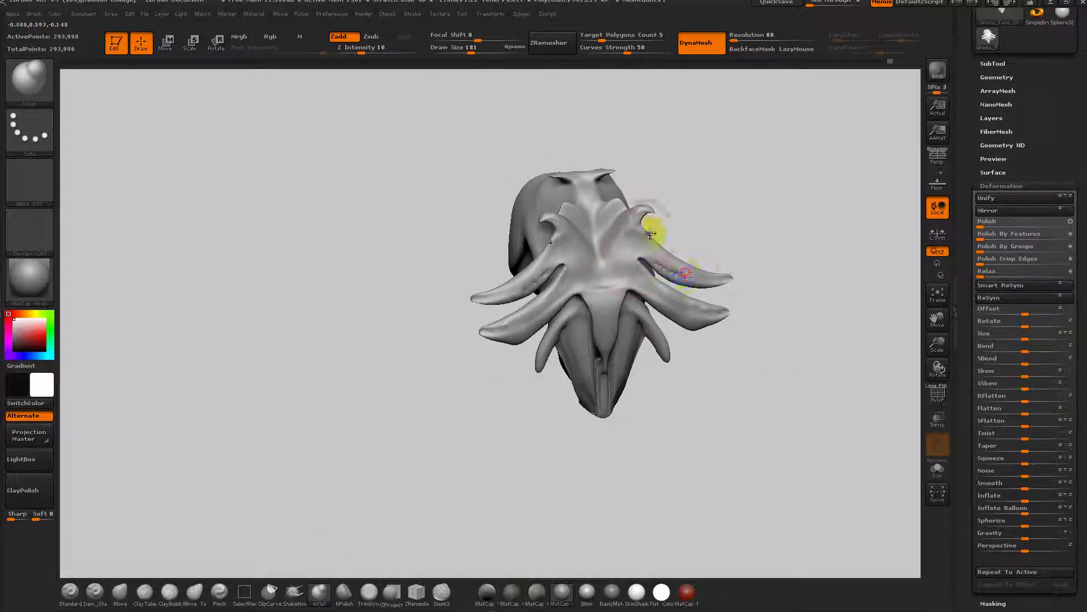
left_click_drag(686, 276, 701, 279)
Try remeshing the head at DynaMesh resolution 88 and smoothing the upper side horns, and undo the remesh.
mouse_move(782, 195)
left_mouse_down("ctrl")
mouse_move(783, 290)
mouse_move(740, 301)
mouse_move(772, 266)
mouse_move(767, 258)
left_mouse_up("ctrl")
key("ctrl+z")
mouse_move(761, 250)
left_mouse_down("alt")
mouse_move(770, 329)
mouse_move(791, 334)
left_mouse_up("alt")
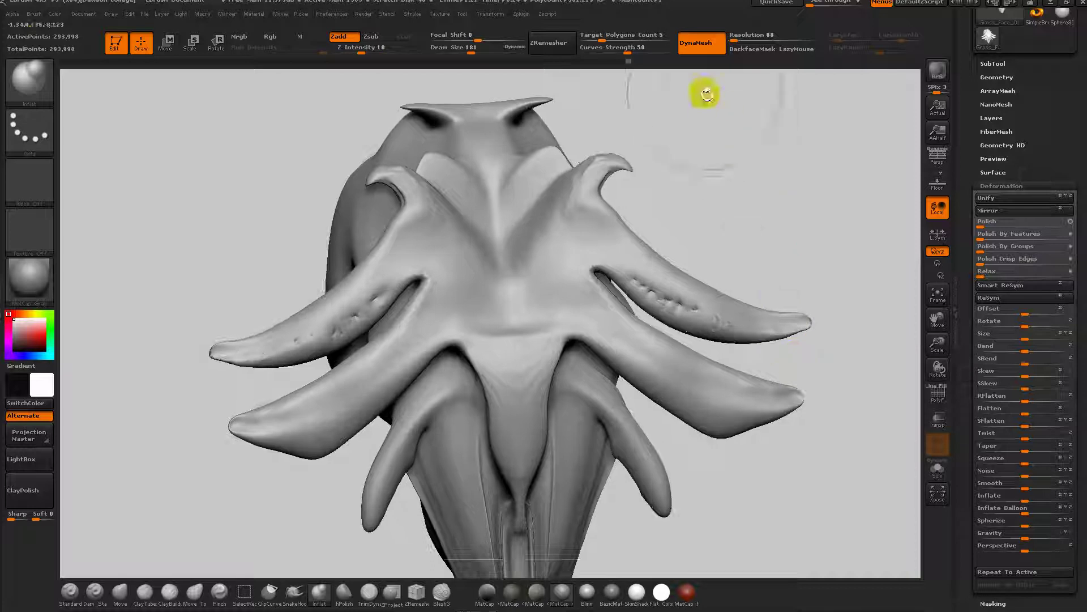
mouse_move(793, 141)
left_mouse_down("ctrl")
mouse_move(771, 209)
mouse_move(806, 241)
left_mouse_up("ctrl")
left_click_drag(648, 251, 770, 317, "shift")
key("ctrl+z")
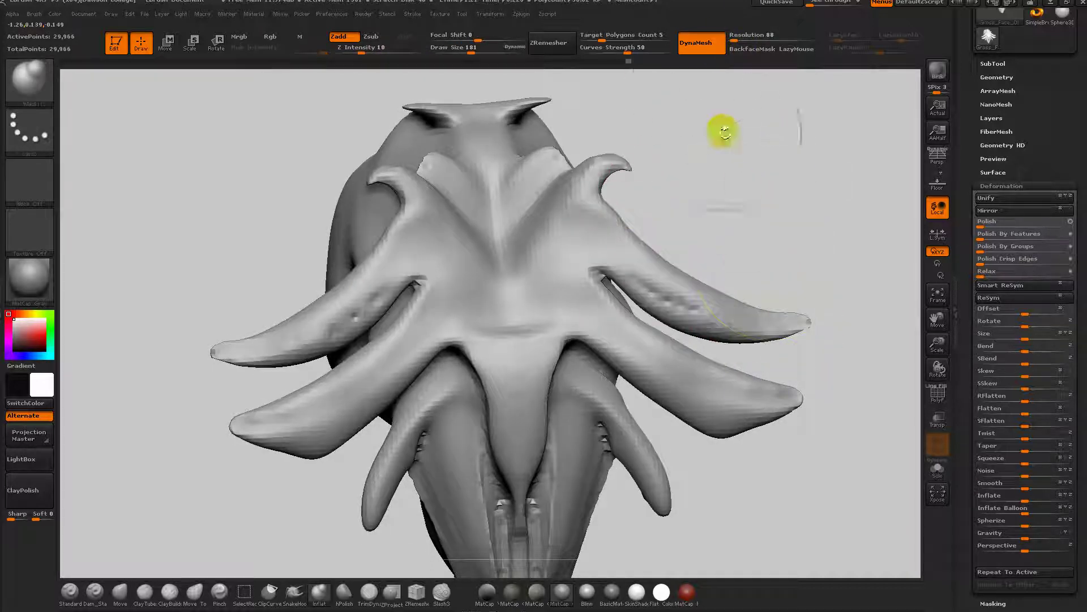
left_click(738, 40)
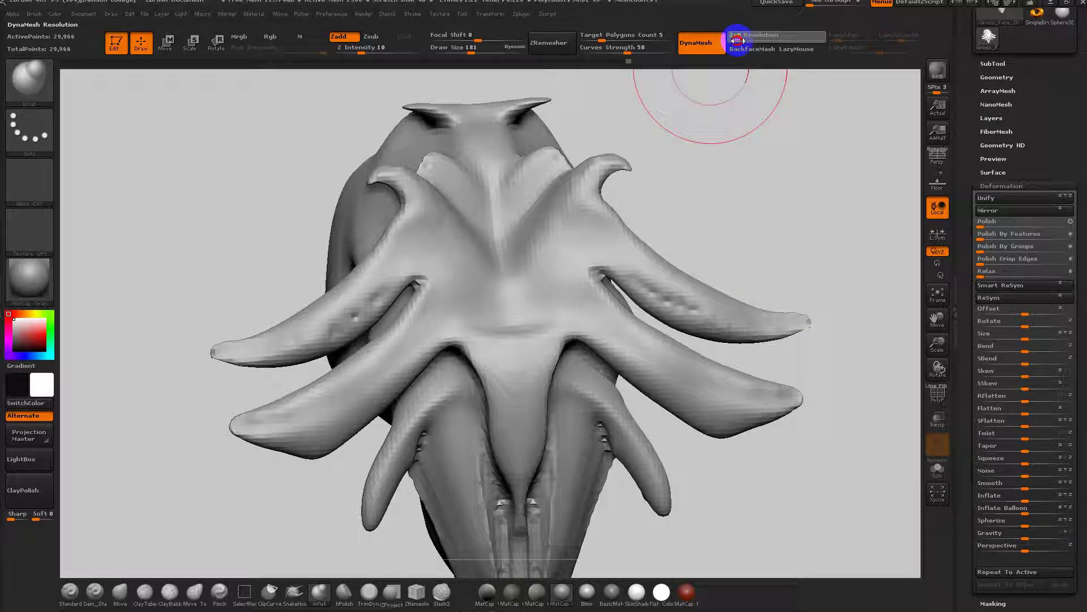
left_click_drag(737, 40, 735, 41)
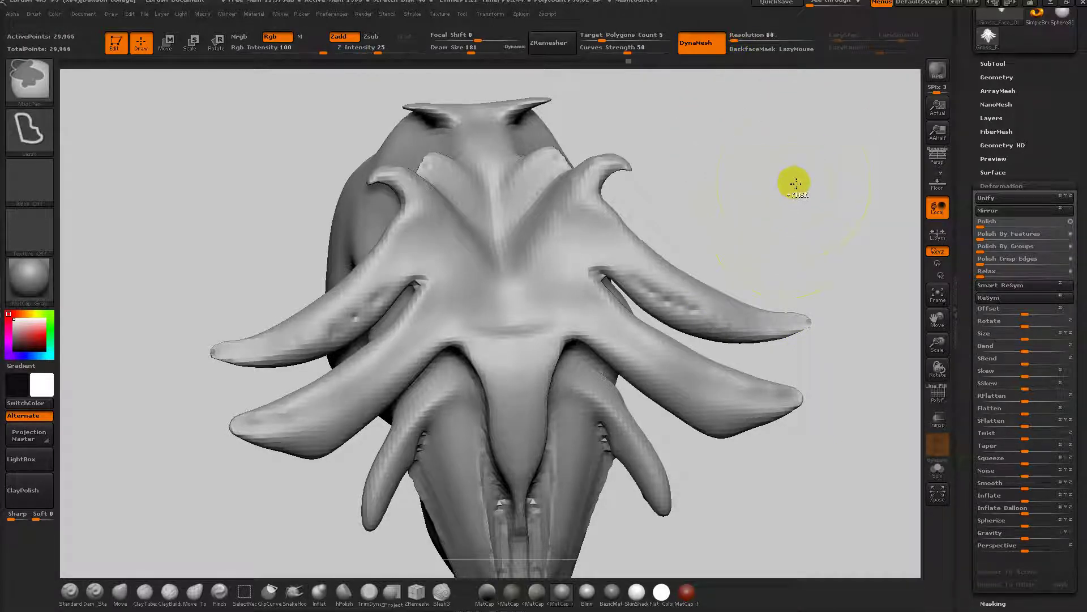
key("ctrl+z")
mouse_move(791, 145)
left_mouse_down("ctrl")
mouse_move(819, 245)
mouse_move(819, 228)
left_mouse_up("ctrl")
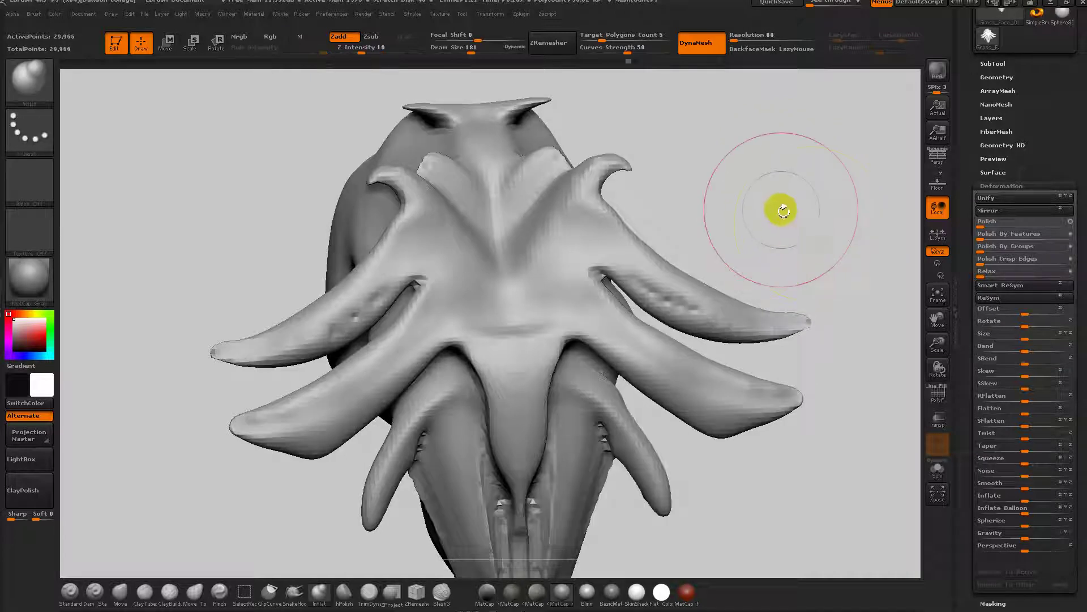
key("ctrl+z")
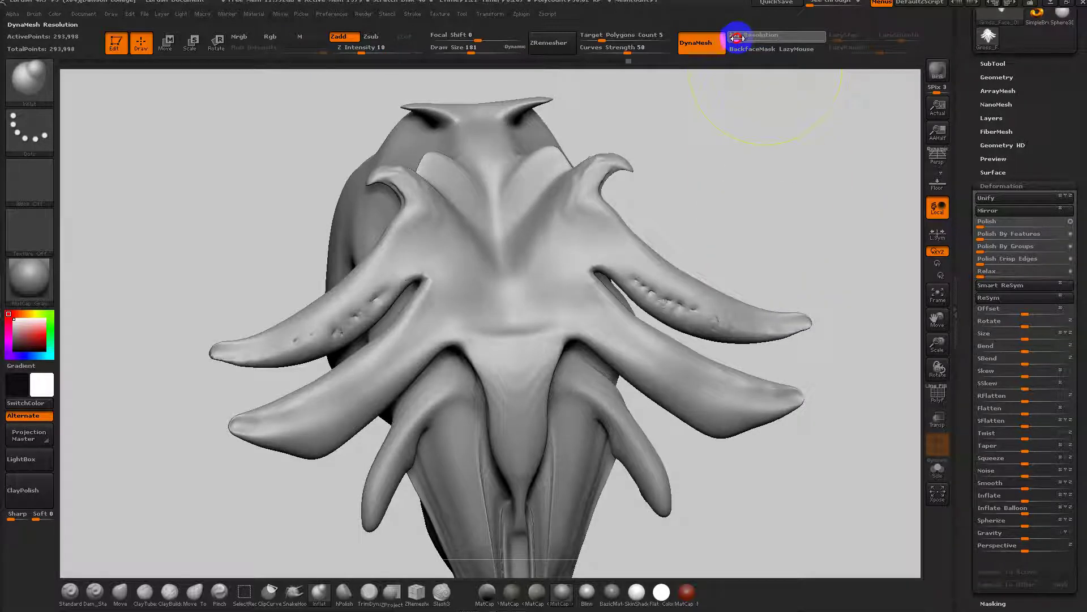
Set the DynaMesh resolution to 192, remesh the head and smooth the pitted surface of the upper side horns.
left_click_drag(737, 38, 738, 39)
mouse_move(803, 109)
left_mouse_down("ctrl")
mouse_move(776, 199)
mouse_move(802, 222)
left_mouse_up("ctrl")
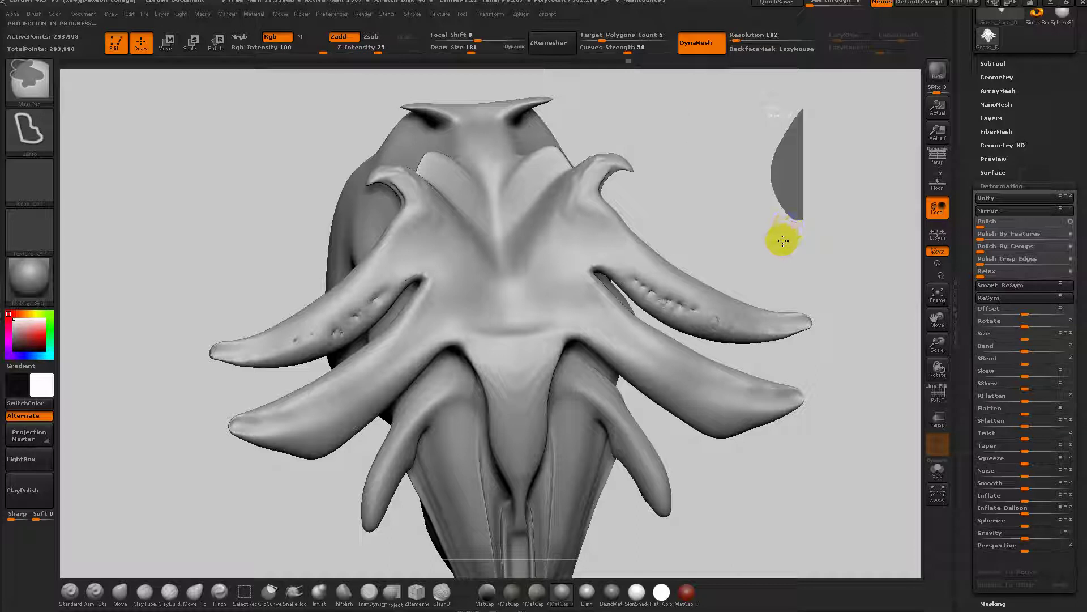
left_click_drag(664, 302, 808, 326, "shift")
left_click_drag(788, 268, 766, 232, "alt")
mouse_move(767, 232)
left_mouse_down("shift")
mouse_move(757, 218)
mouse_move(807, 255)
mouse_move(771, 212)
left_mouse_up("shift")
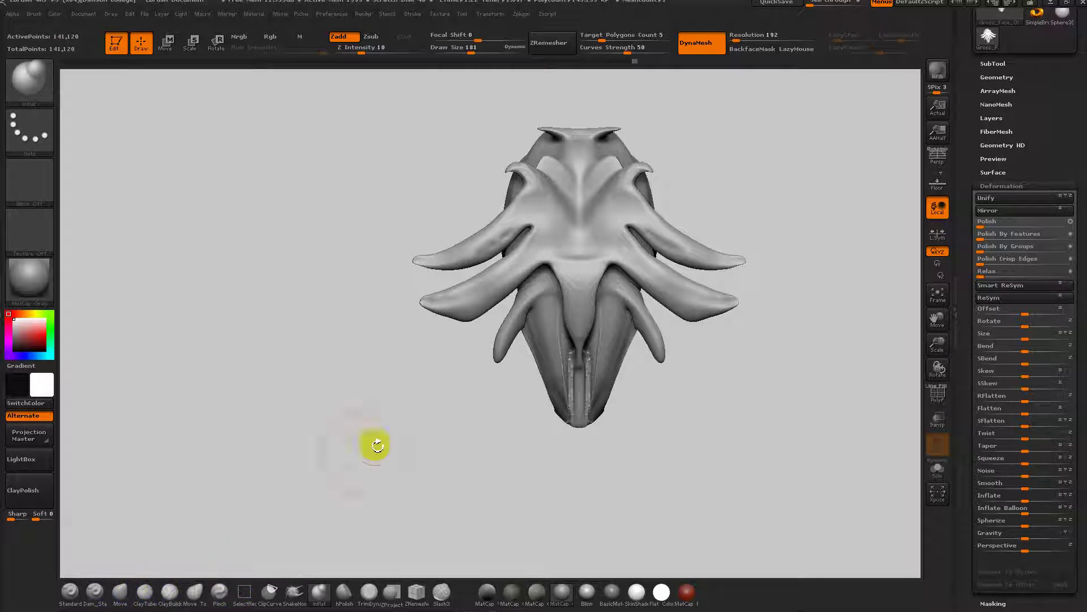
Build up the center of the face between the side horns with ClayTubes at draw size 126 and smooth the strokes.
key("b")
key("m")
key("v")
key("b")
key("c")
key("t")
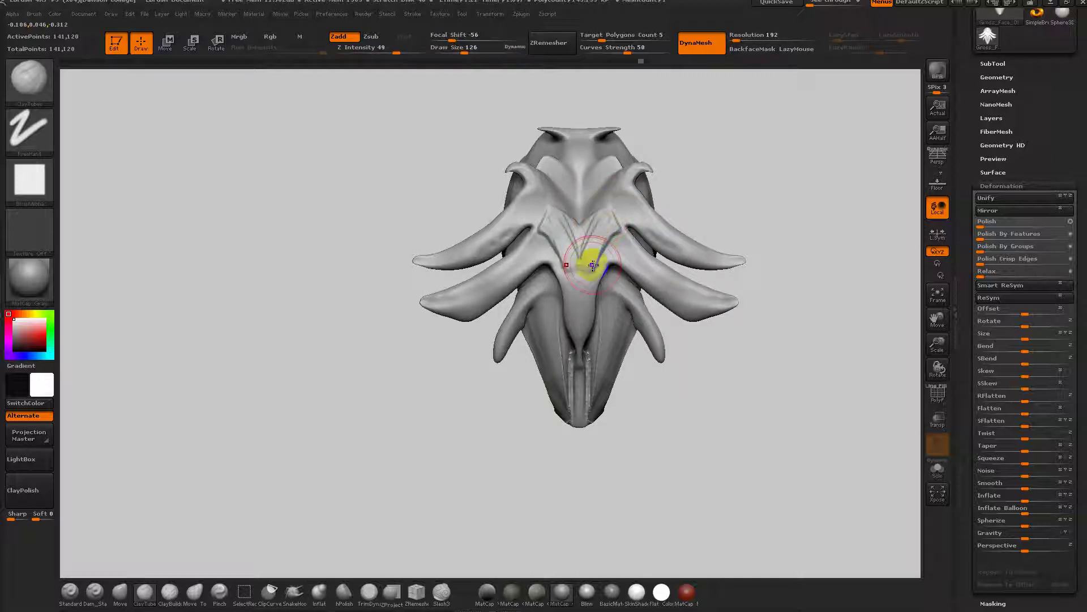
left_click_drag(639, 364, 675, 386)
left_click_drag(573, 354, 563, 376, "shift")
left_click_drag(652, 400, 619, 393)
left_click_drag(589, 324, 626, 212, "shift")
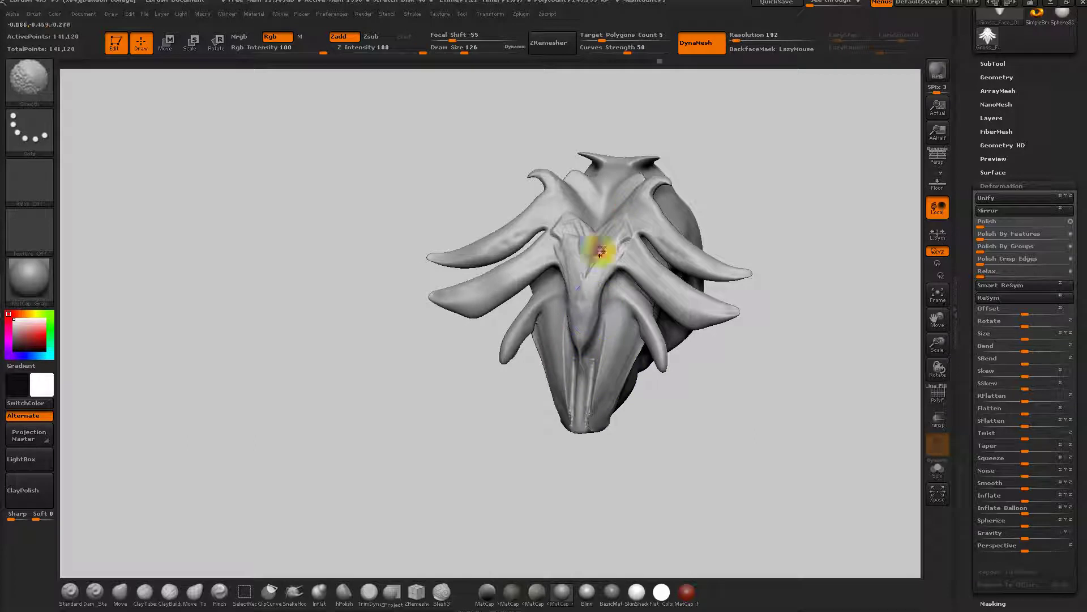
Refine the nose ridge and lower snout with further ClayTubes strokes and smoothing.
left_click_drag(714, 351, 762, 317)
mouse_move(739, 399)
left_mouse_down("alt")
mouse_move(745, 357)
mouse_move(721, 435)
mouse_move(687, 269)
left_mouse_up("alt")
left_click_drag(685, 372, 660, 374)
left_click_drag(623, 286, 648, 288)
left_click_drag(558, 259, 572, 256, "shift")
mouse_move(590, 315)
left_mouse_down()
mouse_move(626, 339)
mouse_move(595, 317)
left_mouse_up()
left_click_drag(576, 208, 578, 272)
mouse_move(614, 303)
left_mouse_down("shift")
mouse_move(632, 294)
mouse_move(642, 371)
left_mouse_up("shift")
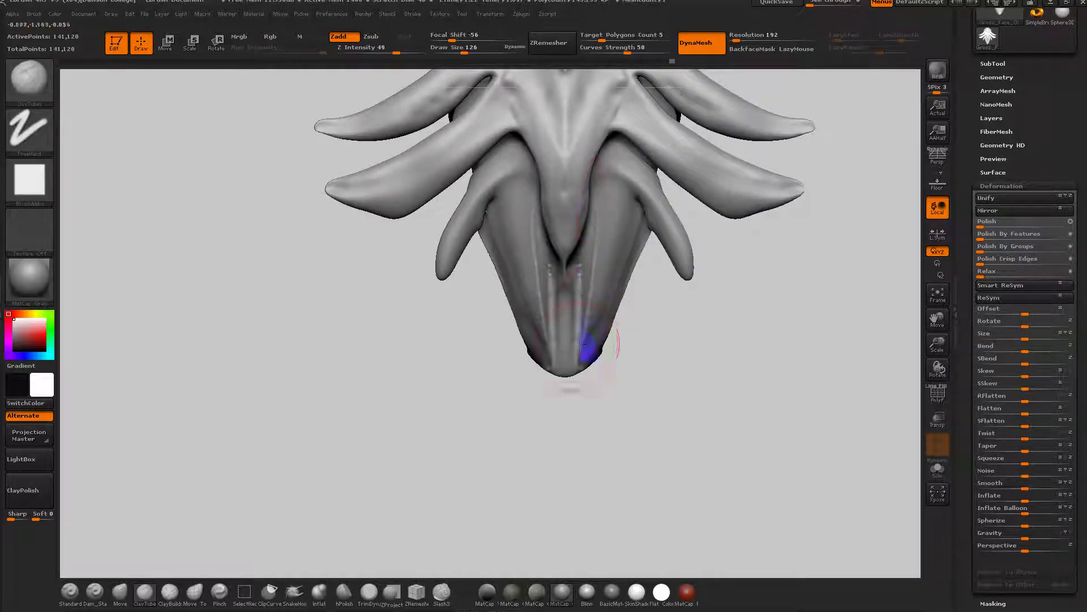
left_click_drag(593, 391, 592, 390)
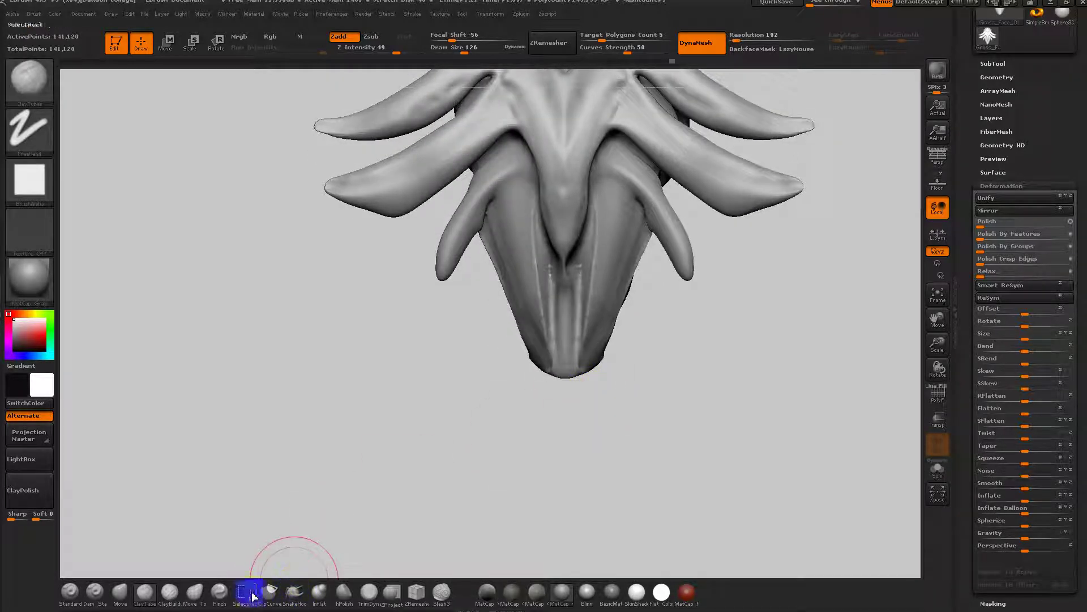
Carve grooves down both sides of the lower snout's center with Dam_Standard, reducing the draw size to 59.
left_click(95, 594)
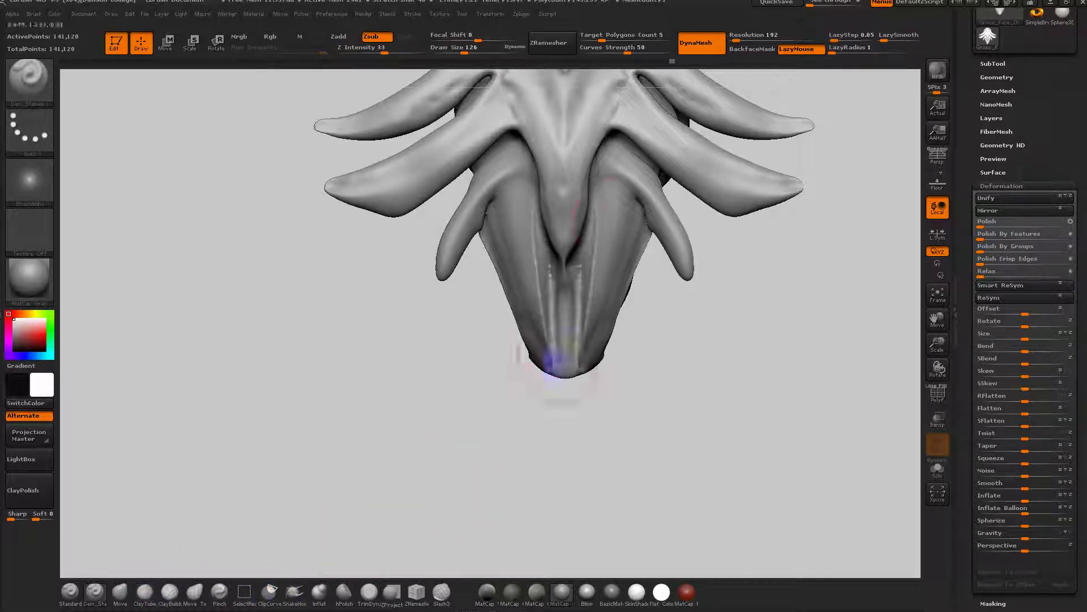
key("s")
left_click_drag(593, 212, 589, 213)
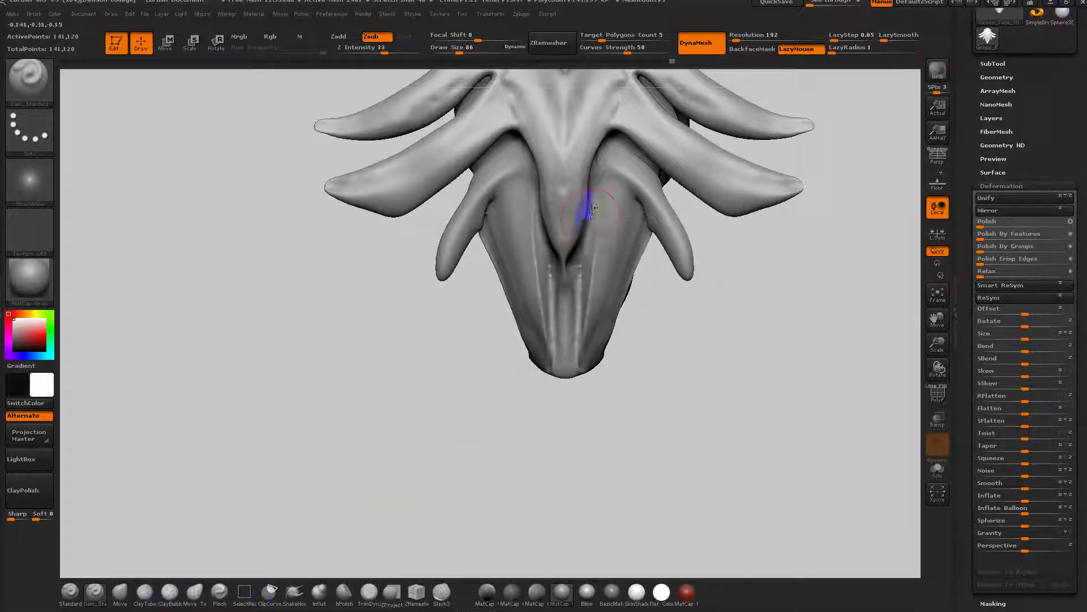
key("ctrl+z")
mouse_move(586, 276)
left_mouse_down()
mouse_move(589, 227)
mouse_move(574, 360)
left_mouse_up()
key("s")
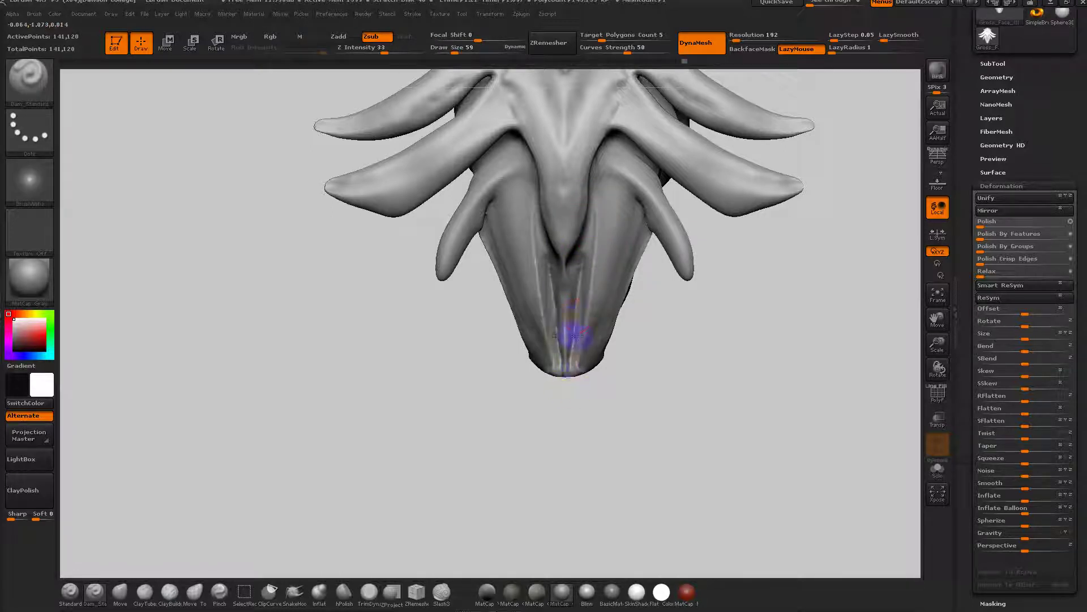
left_click_drag(580, 411, 541, 288)
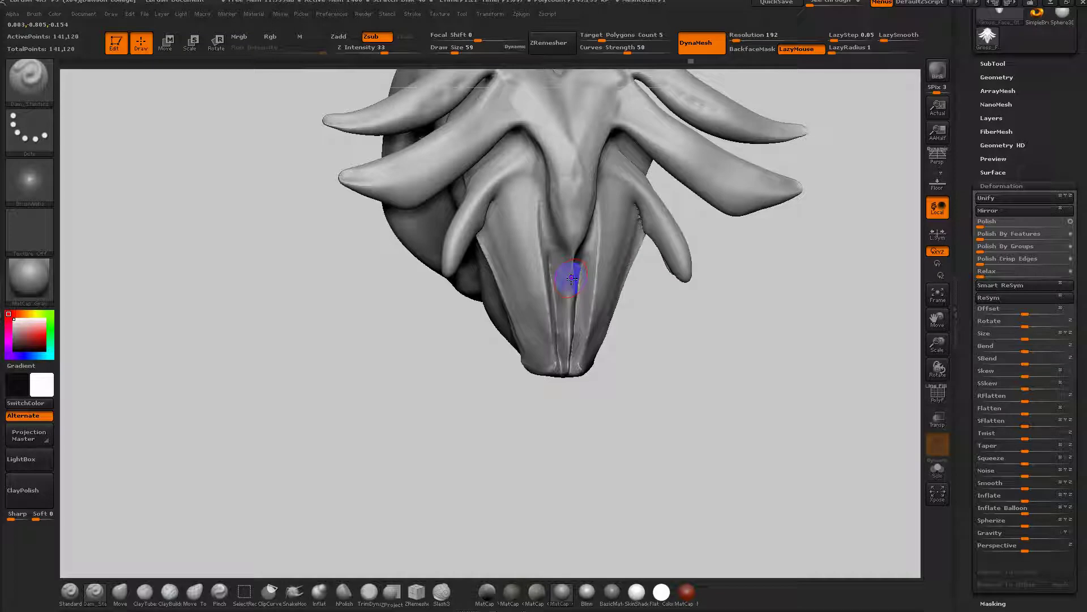
left_click_drag(608, 451, 601, 369)
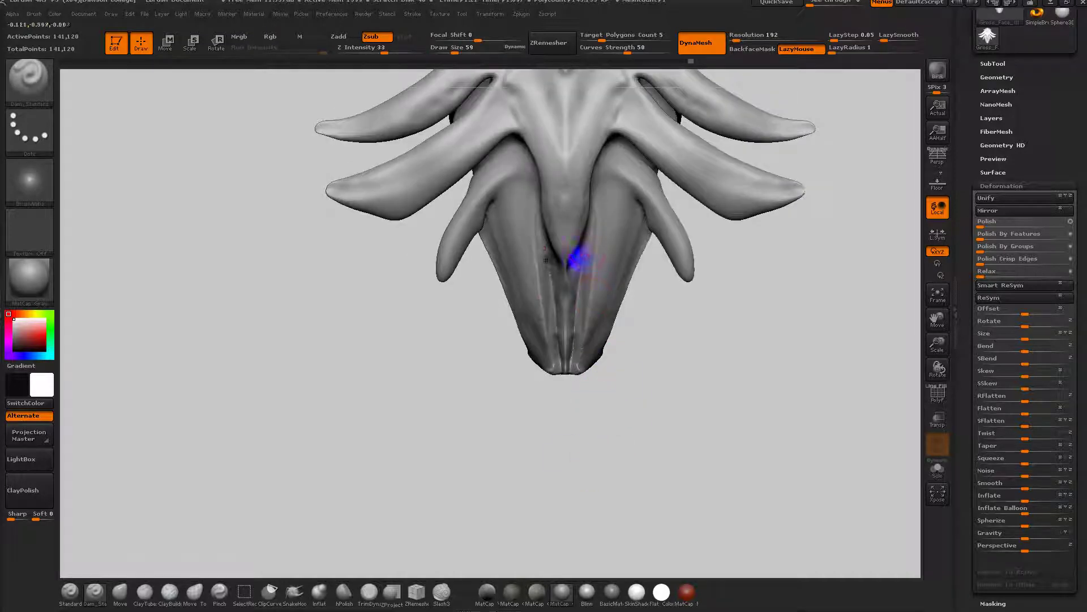
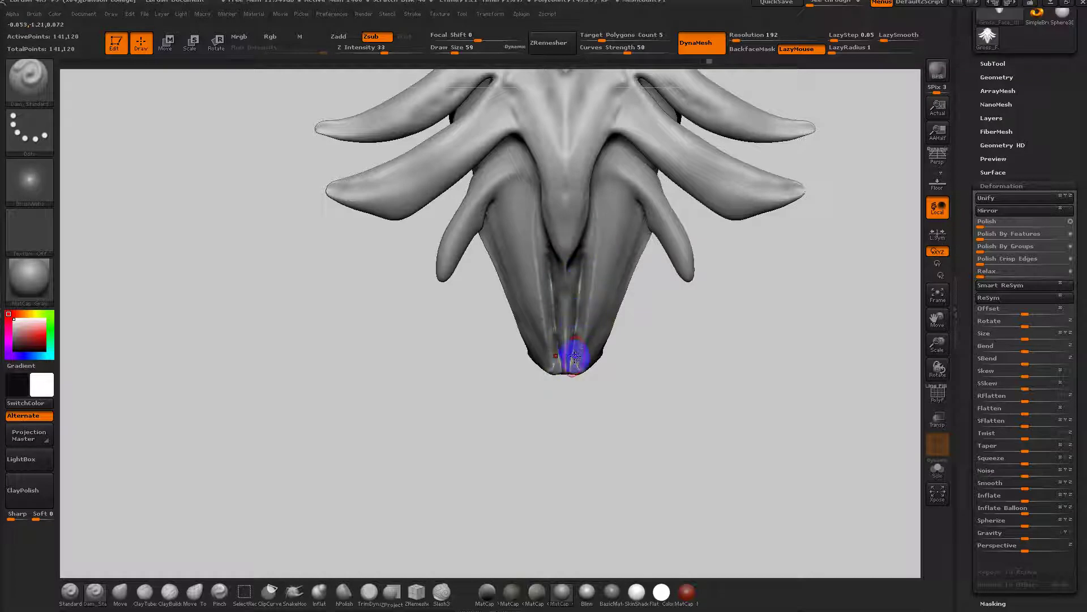
Smooth the snout tip and trim its lower edge with a clip curve from the side view.
mouse_move(577, 401)
left_mouse_down()
mouse_move(607, 393)
mouse_move(631, 362)
mouse_move(585, 359)
mouse_move(606, 358)
left_mouse_up()
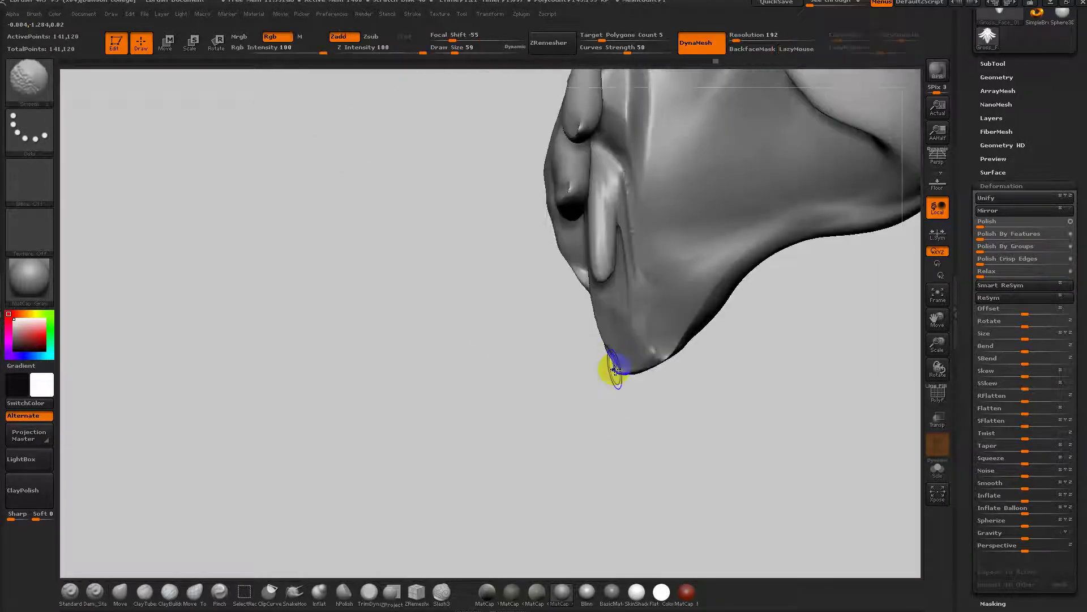
mouse_move(826, 260)
left_mouse_down("ctrl+shift")
mouse_move(712, 266)
mouse_move(634, 343)
mouse_move(619, 392)
left_mouse_up("ctrl+shift")
left_click_drag(713, 392, 657, 433, "alt")
mouse_move(686, 399)
left_mouse_down()
mouse_move(745, 357)
mouse_move(711, 348)
left_mouse_up()
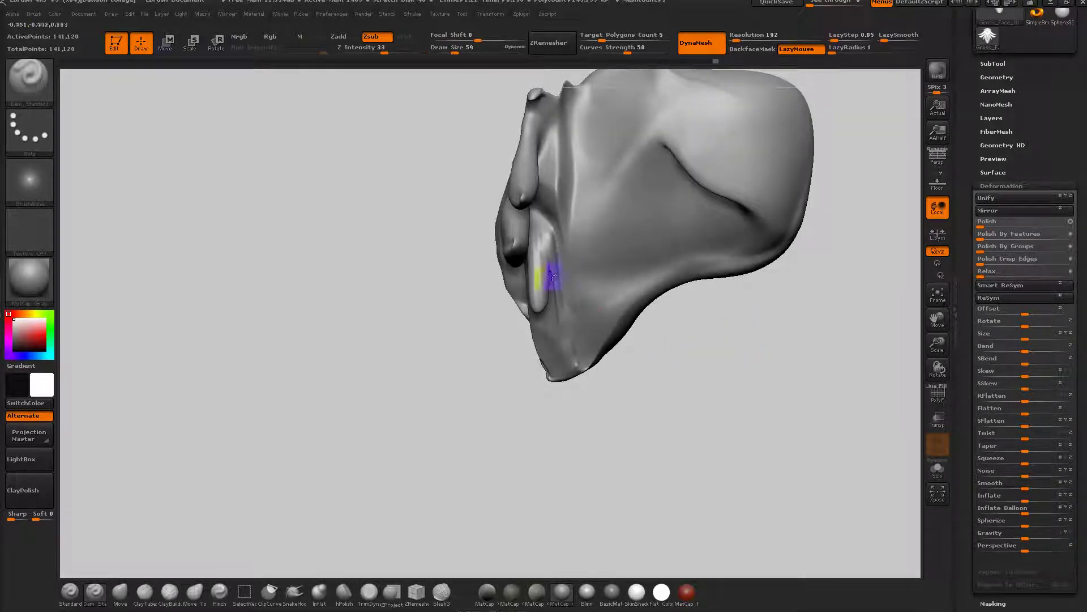
Clip a notch between the front snout plates and the jaw from the side, and remesh the head.
key("ctrl+shift")
mouse_move(589, 434)
left_mouse_down("ctrl+shift")
mouse_move(619, 335)
mouse_move(575, 437)
left_mouse_up("ctrl+shift")
mouse_move(627, 372)
left_mouse_down("ctrl+shift")
mouse_move(607, 301)
mouse_move(563, 413)
mouse_move(658, 369)
mouse_move(632, 371)
mouse_move(645, 370)
left_mouse_up("ctrl+shift")
left_click_drag(695, 338, 662, 429, "ctrl")
mouse_move(655, 390)
left_mouse_down()
mouse_move(669, 376)
mouse_move(585, 302)
left_mouse_up()
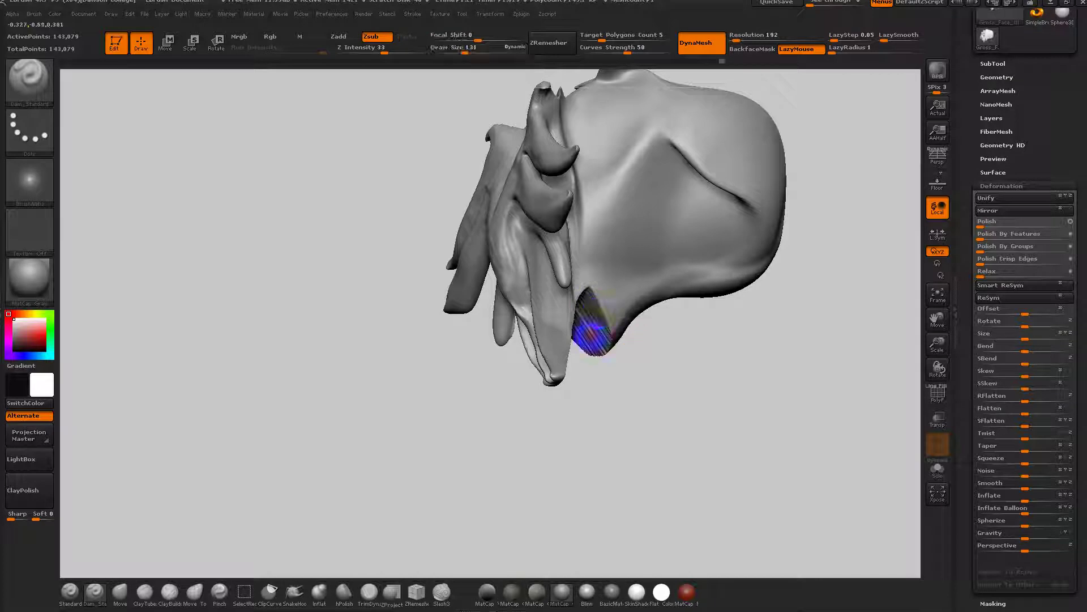
Clip the lower snout into three pointed prongs from the front, remesh the head and smooth the cuts.
left_click_drag(609, 396, 638, 418, "shift")
key("ctrl+shift")
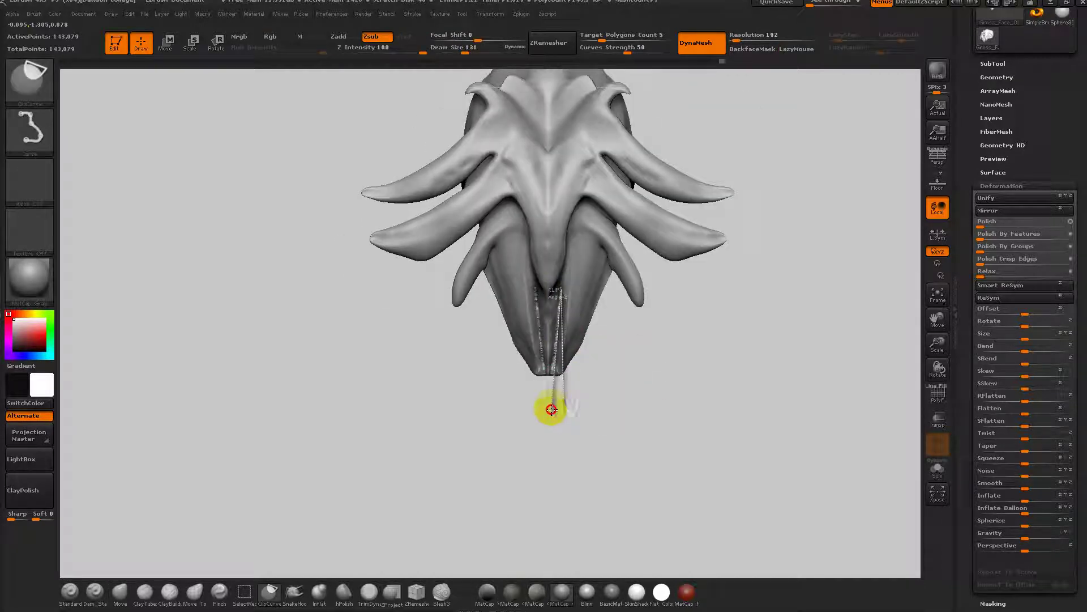
mouse_move(553, 405)
left_mouse_down("ctrl+shift")
mouse_move(595, 381)
mouse_move(589, 368)
left_mouse_up("ctrl+shift")
mouse_move(557, 334)
left_mouse_down("shift")
mouse_move(563, 376)
mouse_move(571, 352)
left_mouse_up("shift")
mouse_move(653, 345)
left_mouse_down("ctrl")
mouse_move(633, 412)
mouse_move(638, 451)
left_mouse_up("ctrl")
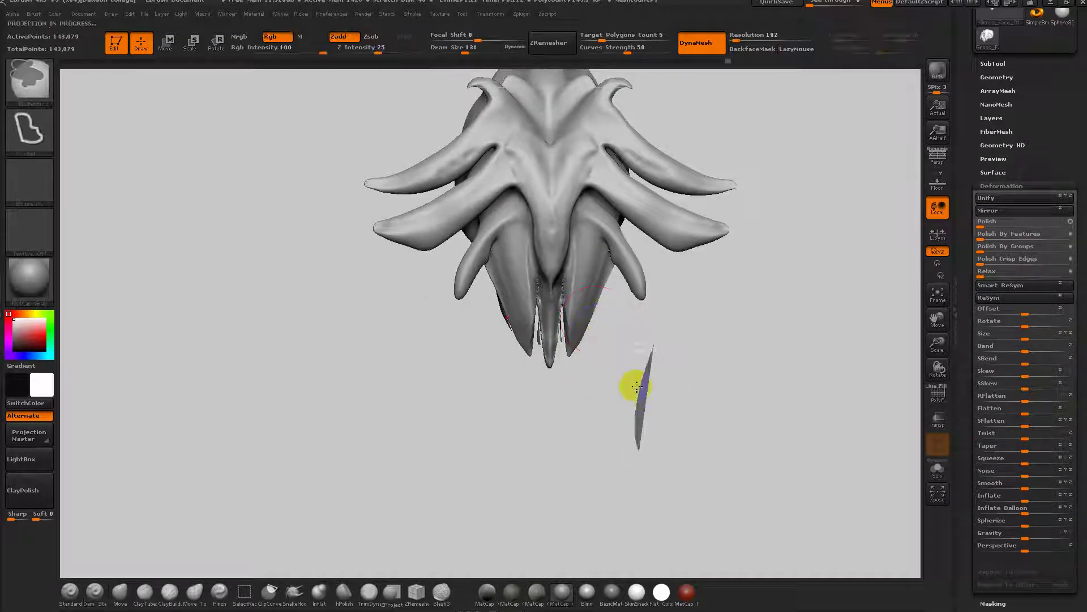
mouse_move(607, 387)
left_mouse_down()
mouse_move(689, 330)
mouse_move(598, 388)
left_mouse_up()
left_click_drag(554, 283, 562, 329, "shift")
left_click_drag(603, 378, 619, 360)
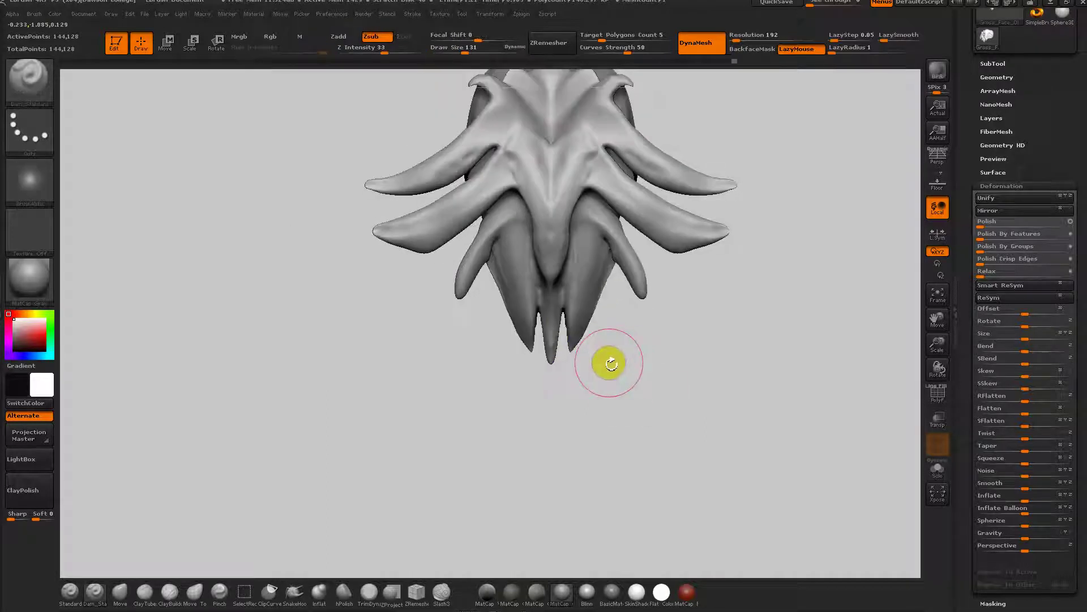
Stretch the three snout prongs downward with the SnakeHook brush at draw size 220.
left_click(294, 591)
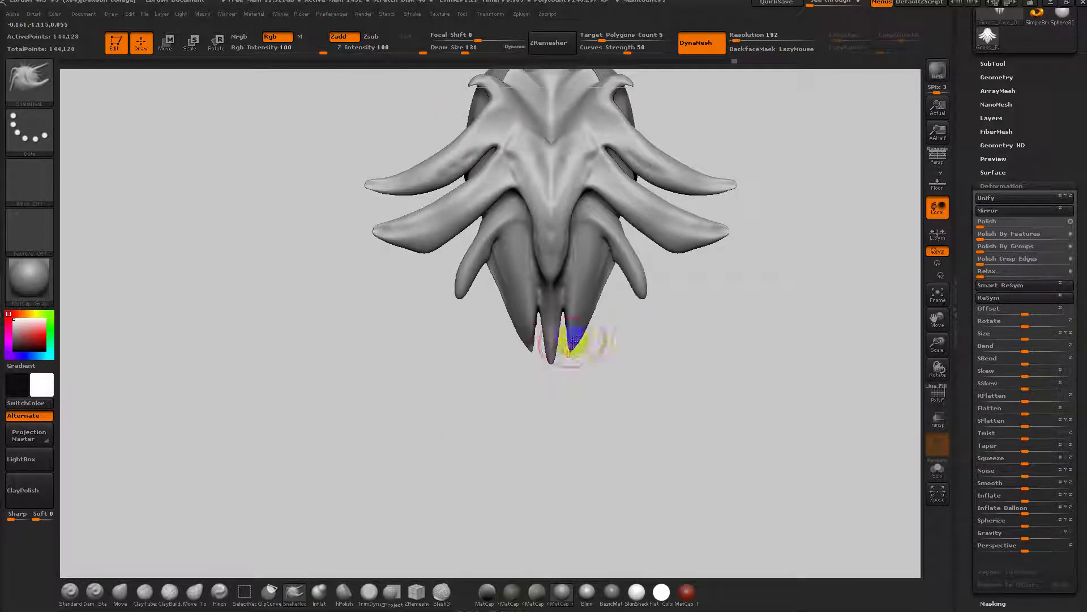
left_click_drag(574, 404, 590, 325)
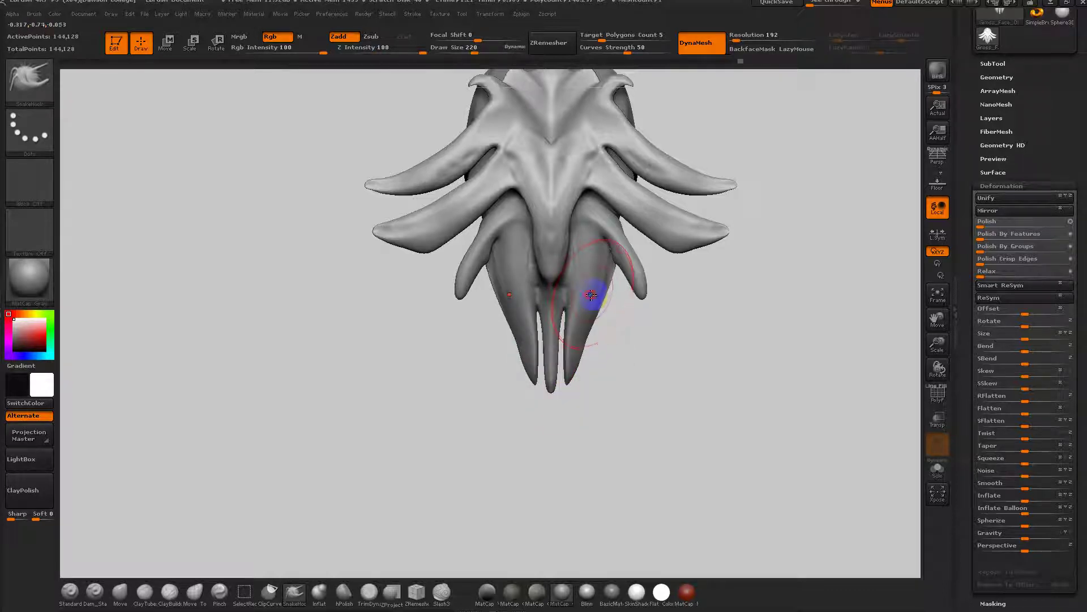
mouse_move(623, 385)
left_mouse_down()
mouse_move(660, 391)
mouse_move(675, 379)
mouse_move(608, 377)
left_mouse_up()
left_click_drag(656, 362, 675, 346, "shift")
mouse_move(463, 482)
left_mouse_down()
mouse_move(662, 386)
mouse_move(620, 397)
left_mouse_up()
mouse_move(620, 397)
left_mouse_down()
mouse_move(614, 371)
mouse_move(641, 362)
left_mouse_up()
left_click_drag(566, 256, 573, 397)
left_click_drag(640, 362, 568, 376)
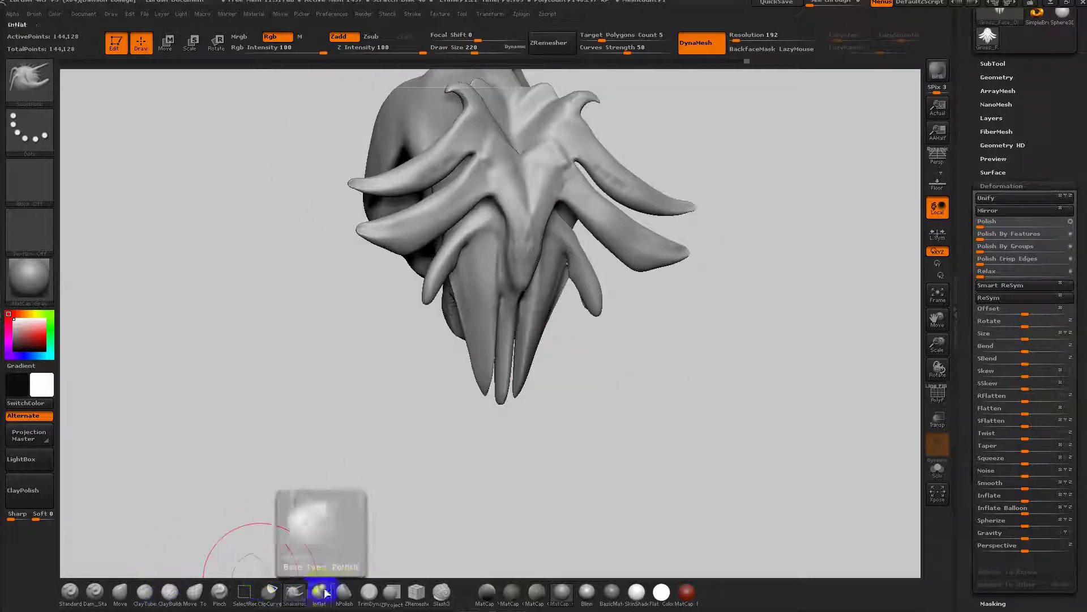
Deepen the grooves between the central prong and the side prongs with Dam_Standard at draw size 109, smoothing the result.
key("b")
key("d")
key("s")
key("s")
mouse_move(439, 380)
left_mouse_down()
mouse_move(427, 378)
mouse_move(460, 379)
left_mouse_up()
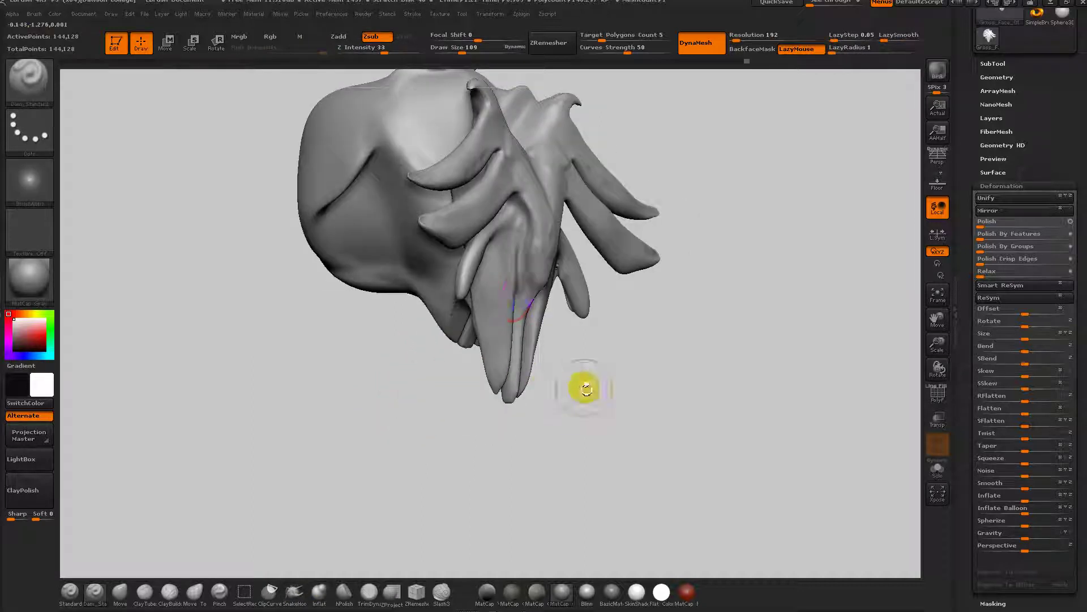
left_click_drag(550, 389, 568, 396, "shift")
left_click_drag(640, 363, 653, 361)
Lasso-mask the middle and lower side horns around the cheek plates.
left_click_drag(651, 278, 568, 199, "ctrl")
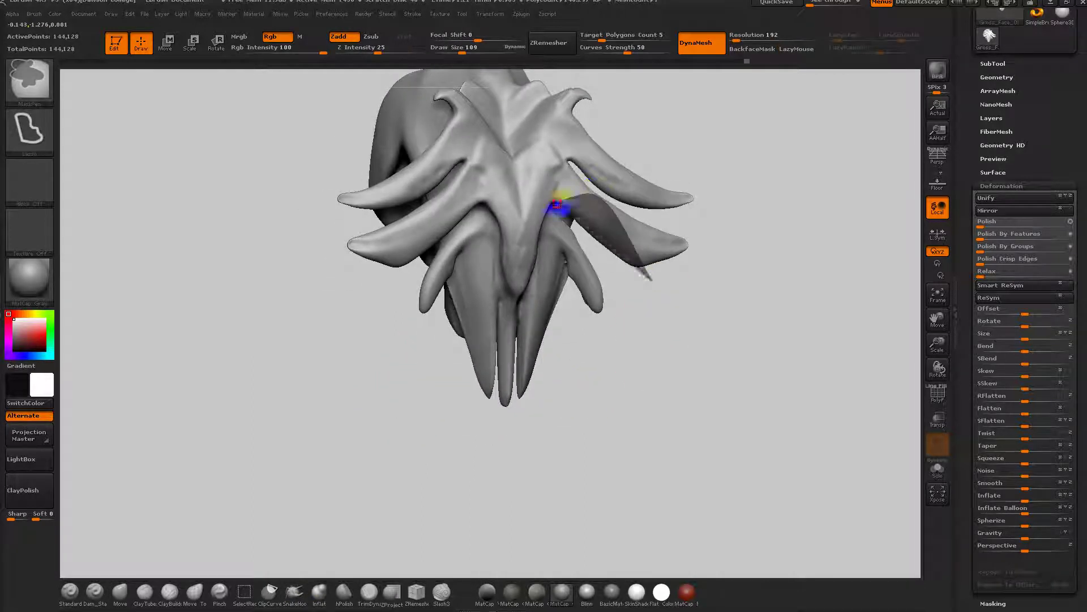
mouse_move(565, 259)
left_mouse_down("ctrl")
mouse_move(650, 323)
mouse_move(631, 340)
left_mouse_up("ctrl")
left_click_drag(611, 338, 640, 334)
left_click_drag(634, 258, 579, 229, "ctrl")
left_click_drag(582, 309, 598, 316, "ctrl")
left_click_drag(645, 334, 585, 321)
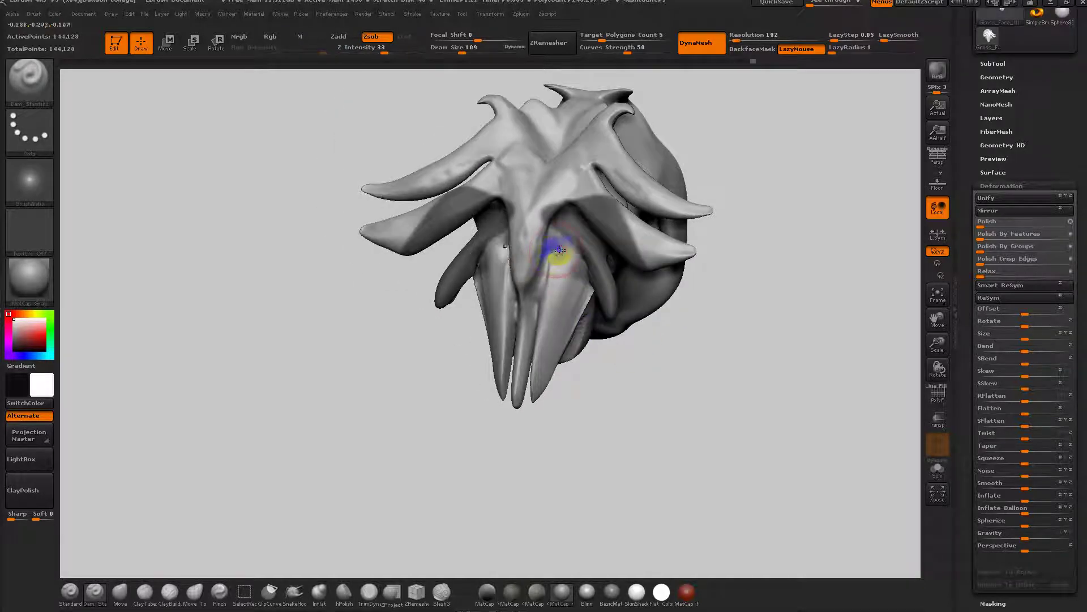
Carve and smooth the recess around the cheek plates beneath the middle side horns.
mouse_move(626, 393)
left_mouse_down()
mouse_move(582, 359)
mouse_move(558, 280)
left_mouse_up()
mouse_move(547, 407)
left_mouse_down()
mouse_move(571, 403)
mouse_move(549, 396)
mouse_move(563, 430)
left_mouse_up()
left_click_drag(563, 293, 554, 299, "shift")
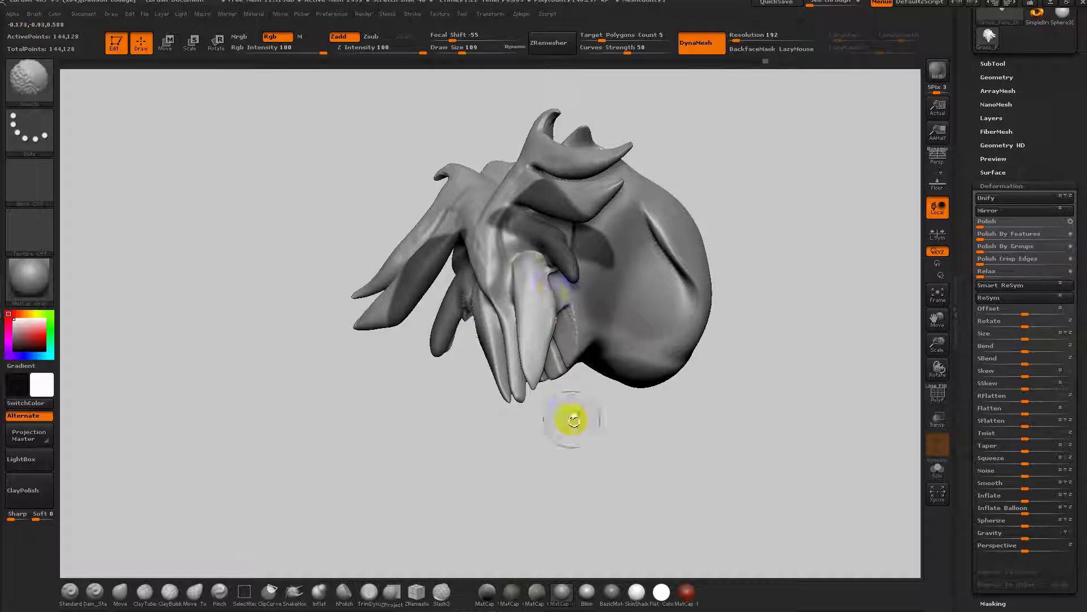
left_click_drag(552, 445, 544, 418)
left_click_drag(542, 340, 539, 355, "shift")
mouse_move(555, 426)
left_mouse_down()
mouse_move(524, 403)
mouse_move(531, 560)
mouse_move(565, 414)
left_mouse_up()
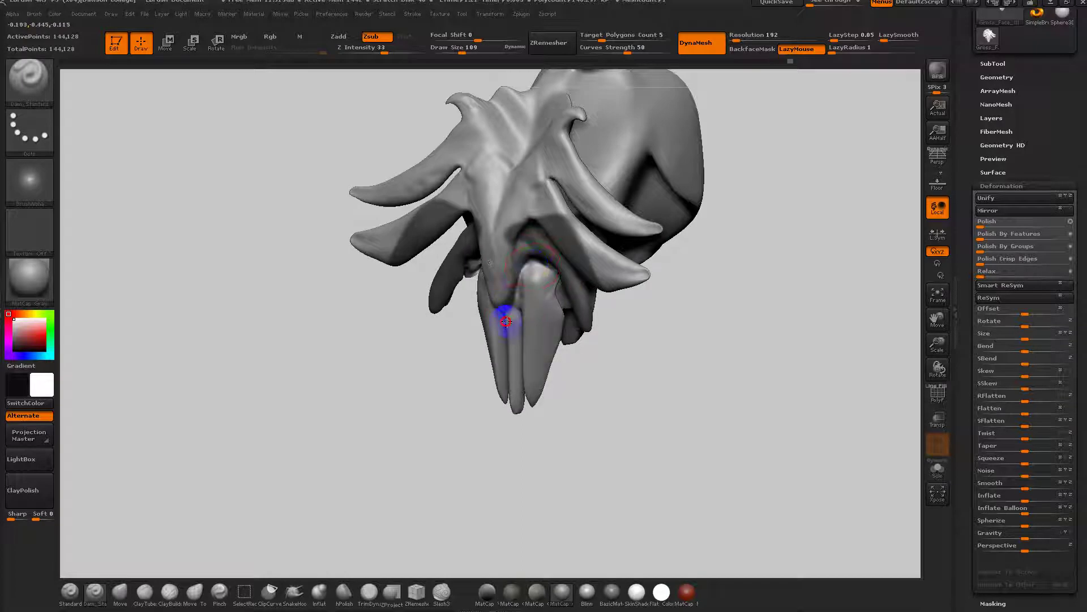
Carve the crease beneath the nose plate's tip with Dam_Standard, reducing the draw size to 56.
left_click_drag(507, 452, 545, 261)
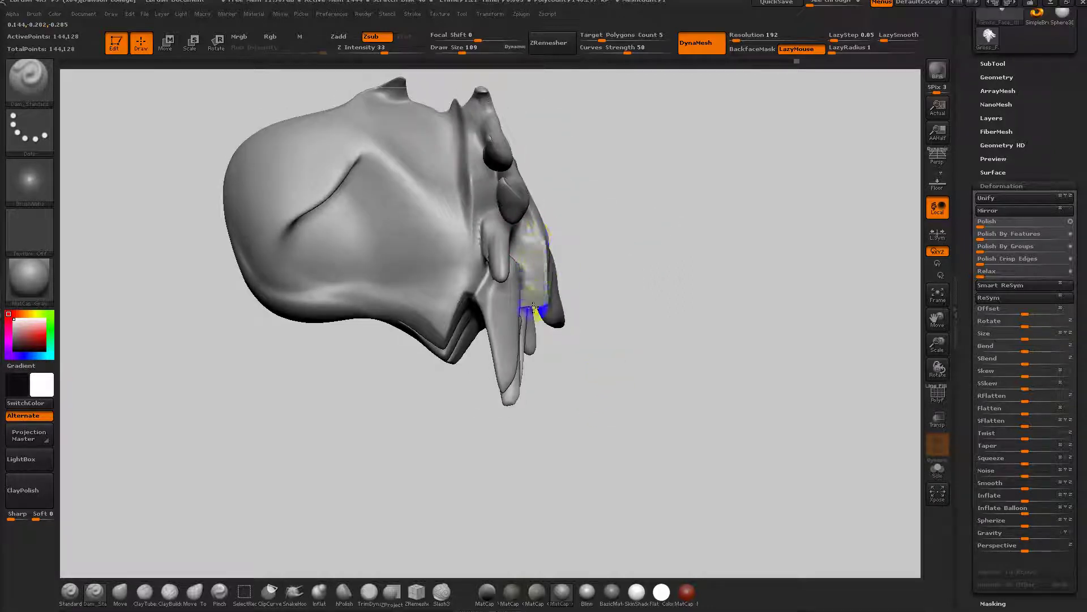
key("s")
left_click(556, 274)
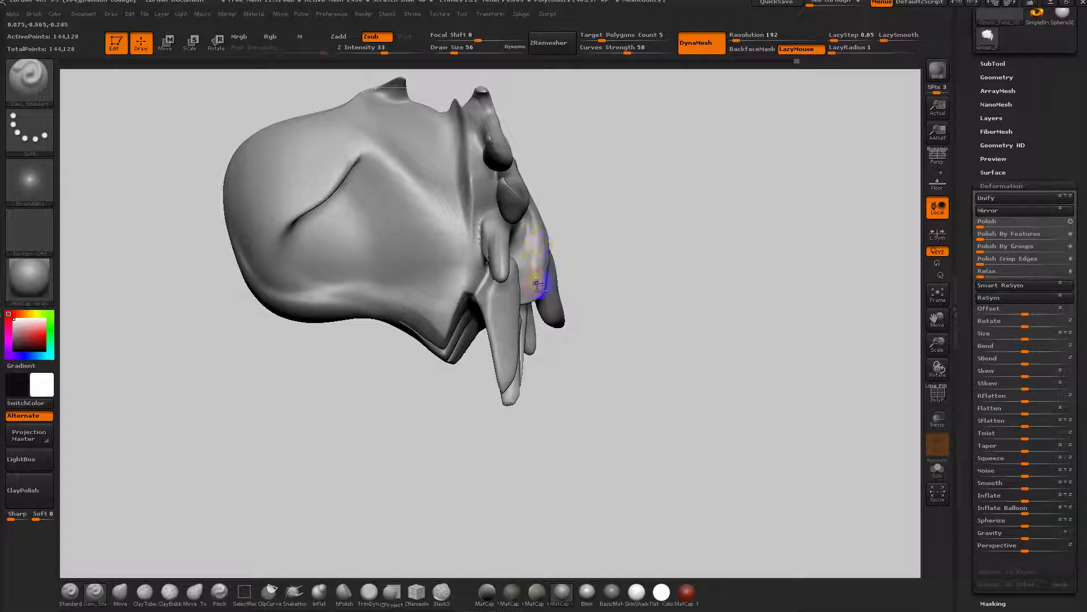
mouse_move(620, 269)
left_mouse_down()
mouse_move(580, 279)
mouse_move(602, 305)
mouse_move(558, 291)
left_mouse_up()
left_click_drag(635, 332, 597, 342)
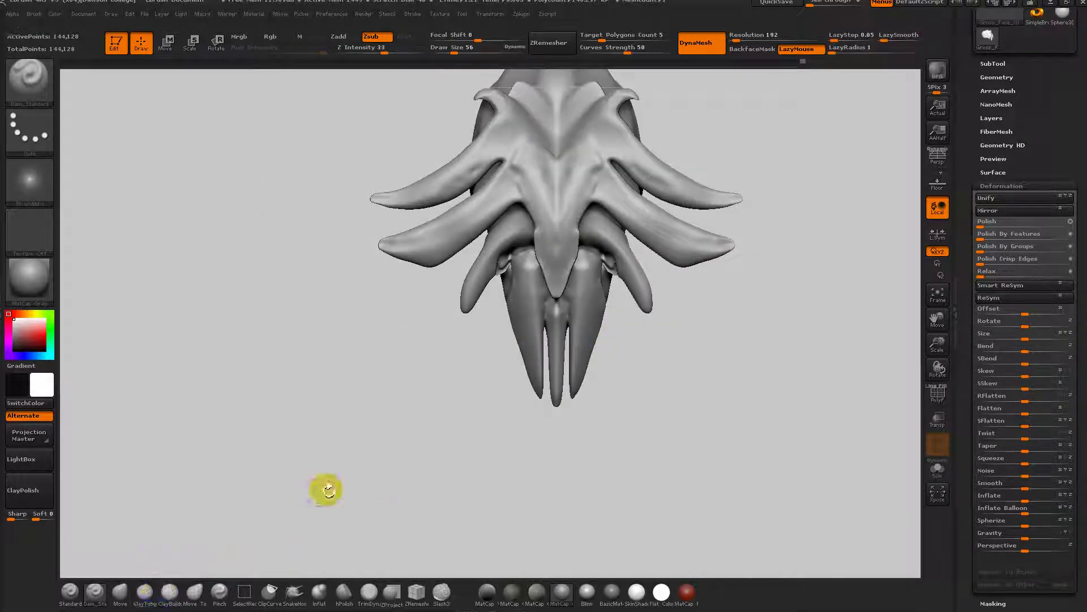
Lasso-mask the snout prongs beneath the nose plate, leaving the plate itself free to move.
key("s")
left_click(591, 374)
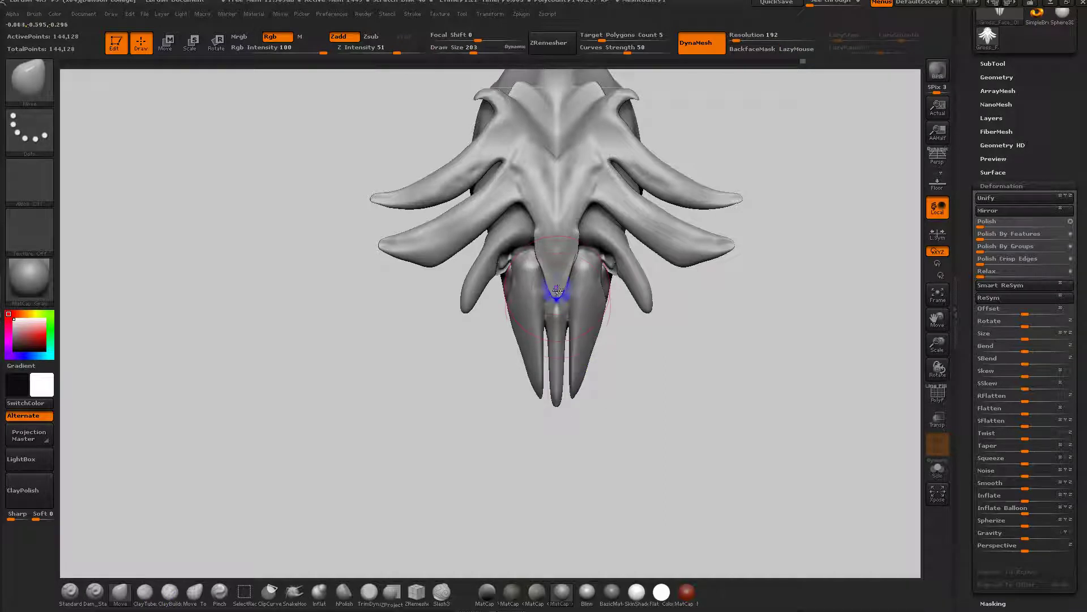
left_click_drag(617, 329, 672, 362)
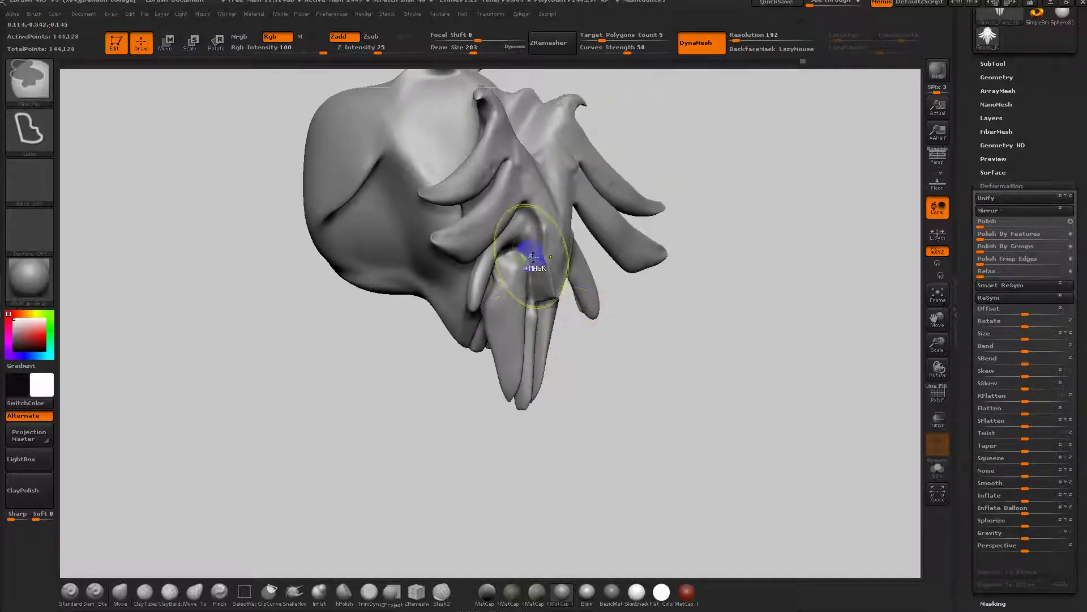
mouse_move(533, 265)
left_mouse_down("ctrl")
mouse_move(495, 389)
mouse_move(575, 396)
mouse_move(531, 317)
mouse_move(545, 501)
mouse_move(566, 414)
left_mouse_up("ctrl")
left_click_drag(595, 369, 561, 336, "shift")
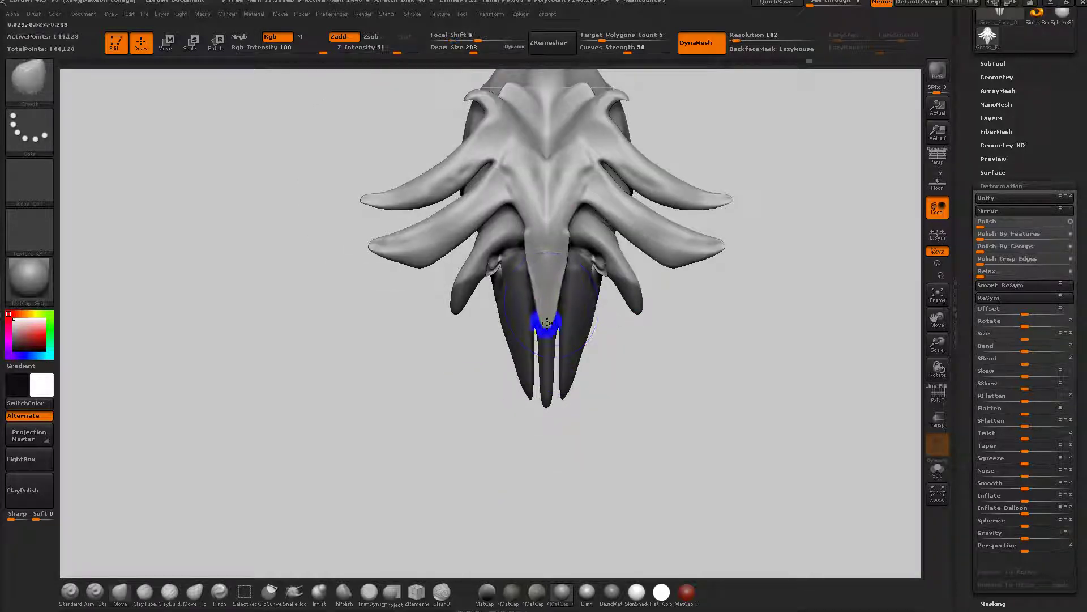
Widen the nose plate and pull its pointed tip down over the central prong with Move at draw sizes 155 and 65.
key("s")
left_click_drag(570, 277, 565, 277)
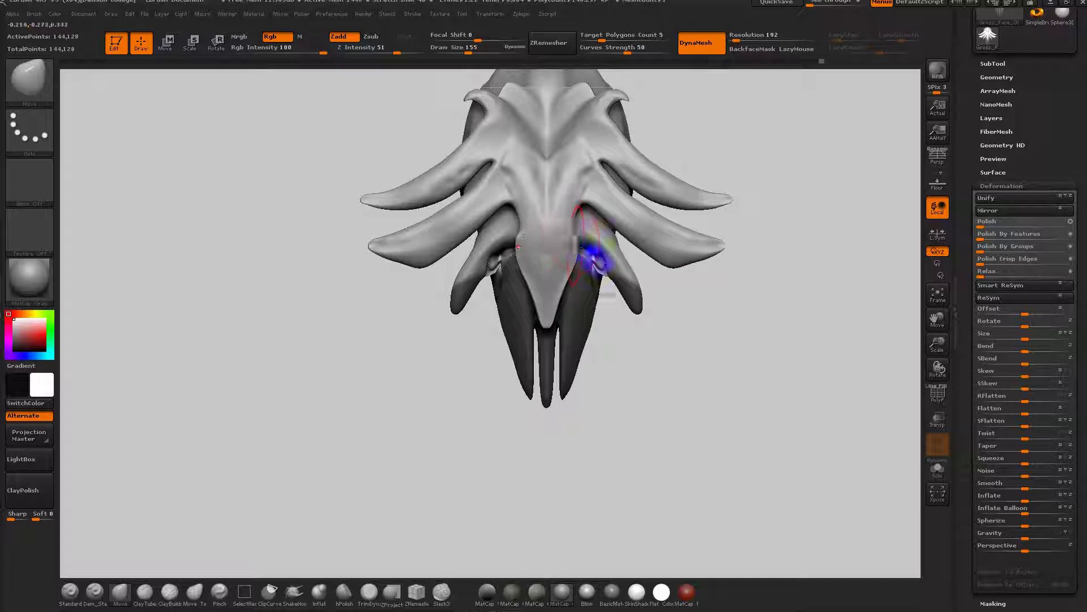
left_click_drag(579, 220, 572, 211)
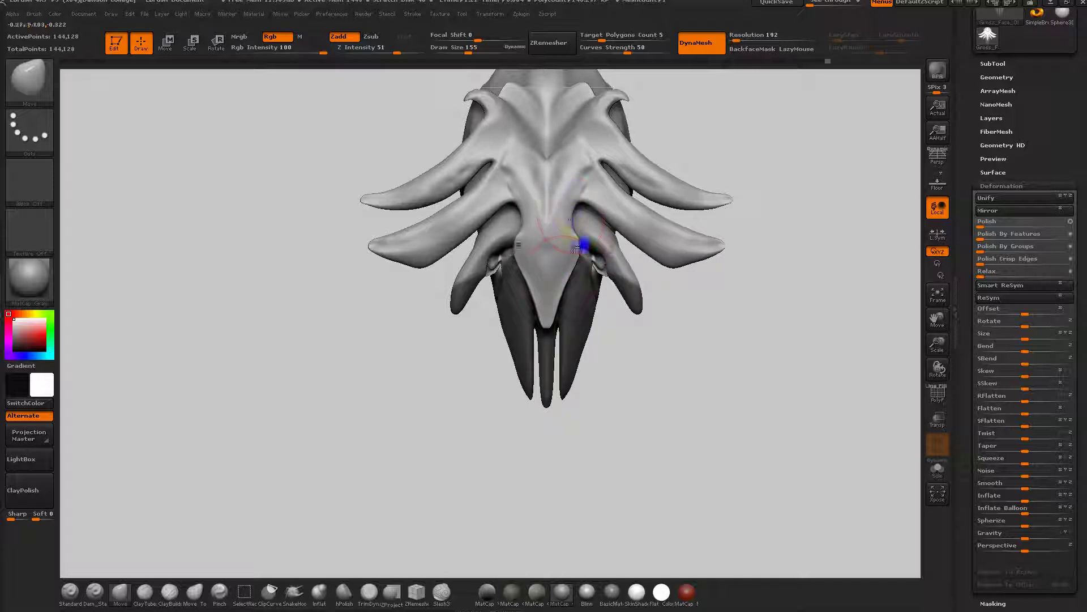
mouse_move(622, 362)
left_mouse_down()
mouse_move(665, 368)
mouse_move(619, 348)
left_mouse_up()
key("s")
left_click_drag(547, 334, 536, 335)
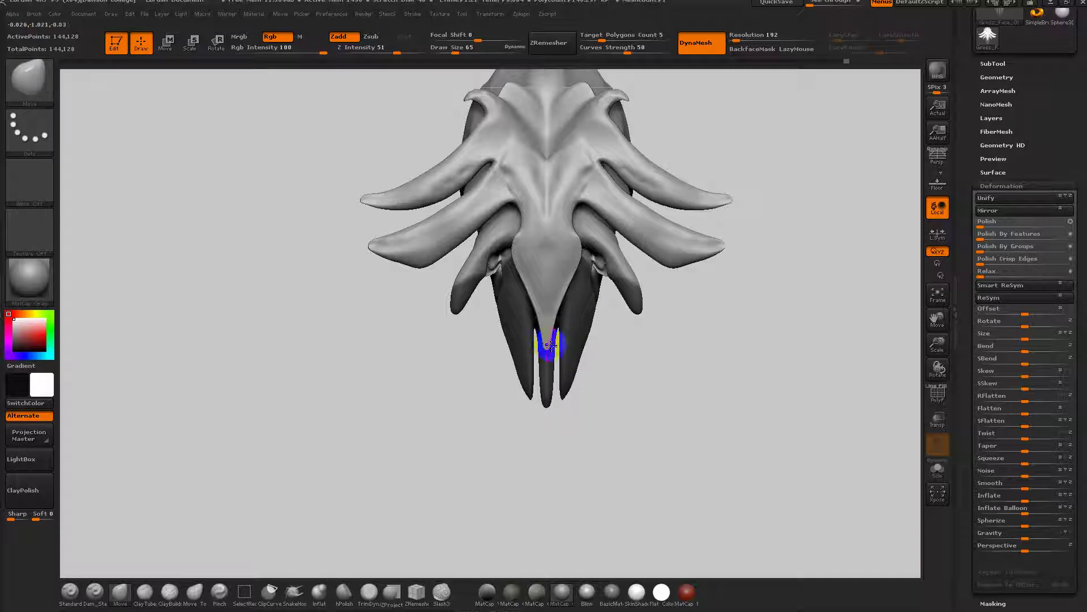
left_click_drag(649, 379, 678, 496, "alt")
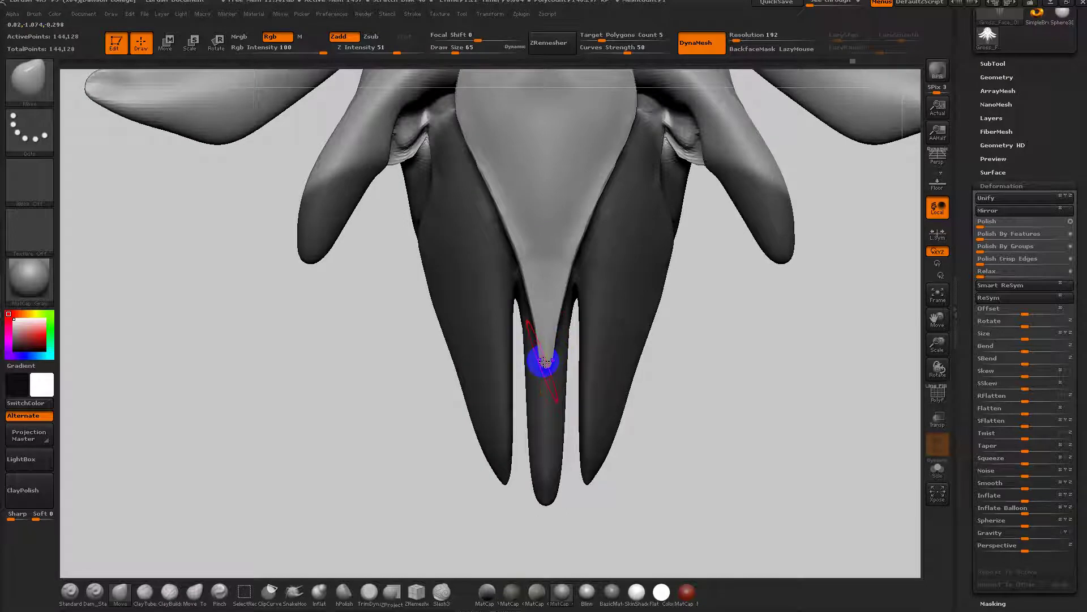
Clear the mask and remesh the head, then reshape the cheek recesses behind the lower side horns with Move at draw size 150.
left_click_drag(742, 324, 725, 448, "ctrl")
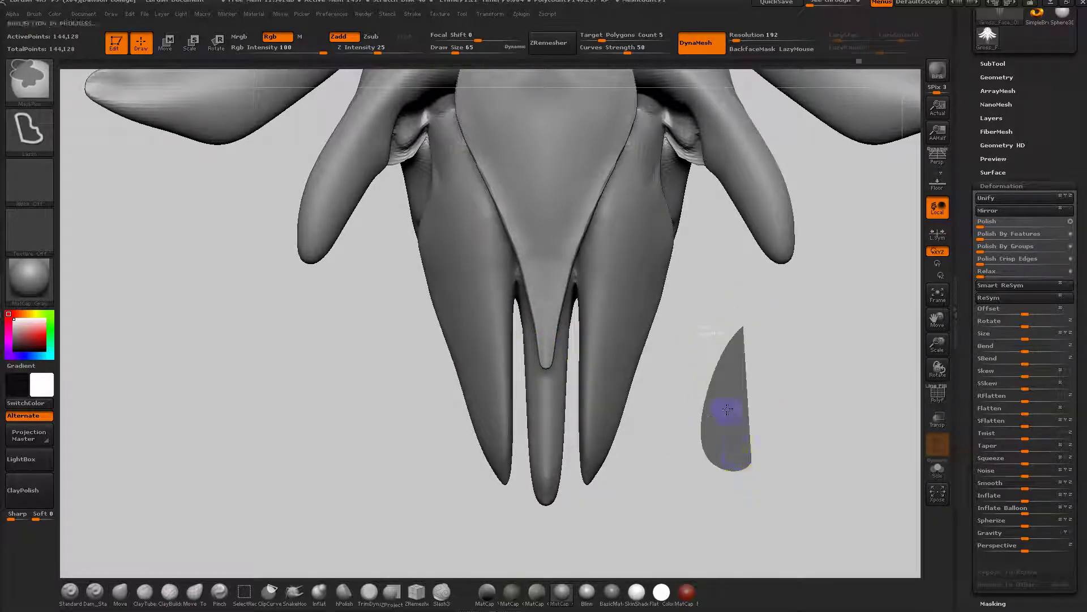
mouse_move(722, 407)
left_mouse_down("alt")
mouse_move(687, 359)
mouse_move(715, 348)
mouse_move(700, 347)
left_mouse_up("alt")
key("s")
left_click_drag(677, 285, 687, 289)
mouse_move(728, 354)
left_mouse_down()
mouse_move(706, 350)
mouse_move(739, 348)
left_mouse_up()
left_click_drag(685, 276, 678, 272, "shift")
key("s")
left_click_drag(681, 269, 677, 260)
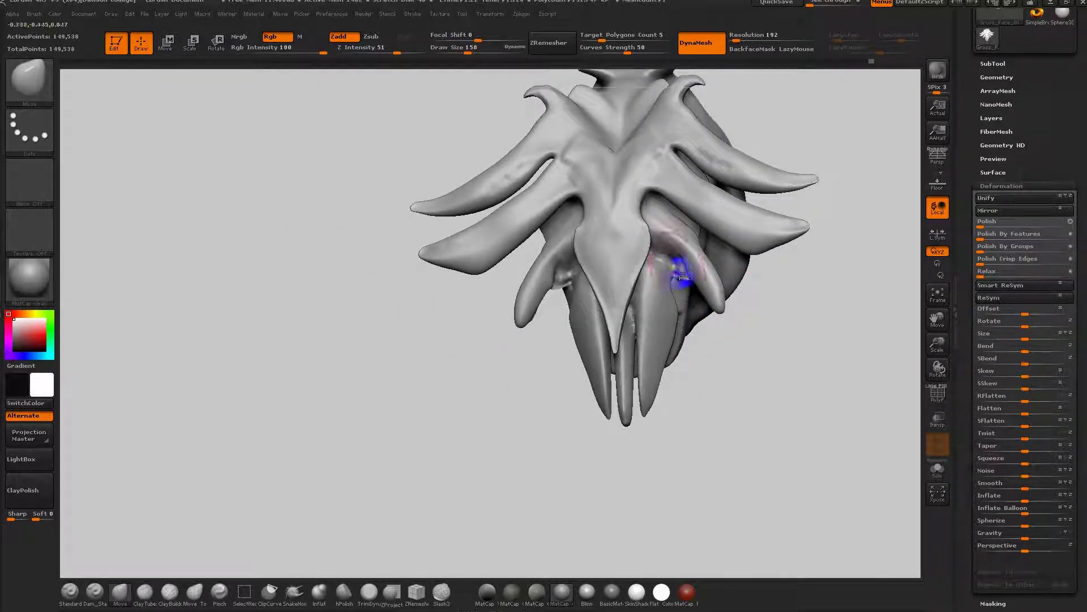
Inflate the lower side horns with the Inflat brush at draw size 109 and smooth the cheek recesses behind them.
mouse_move(737, 352)
left_mouse_down()
mouse_move(784, 365)
mouse_move(728, 389)
mouse_move(692, 372)
mouse_move(701, 437)
left_mouse_up()
left_click(320, 593)
key("s")
mouse_move(622, 278)
left_mouse_down()
mouse_move(603, 276)
mouse_move(622, 265)
mouse_move(594, 259)
left_mouse_up()
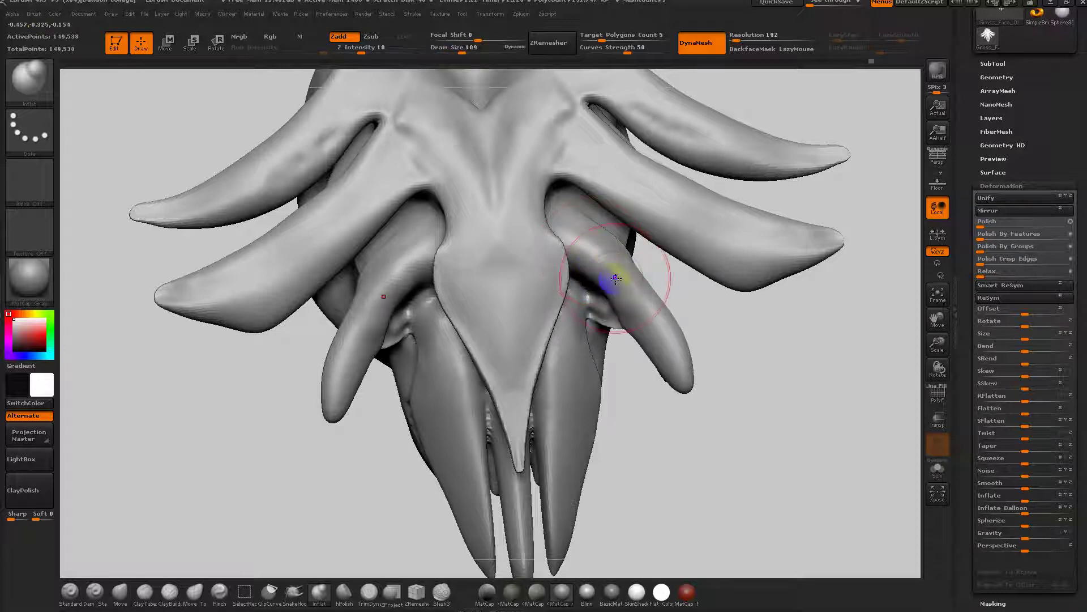
left_click_drag(720, 387, 711, 341)
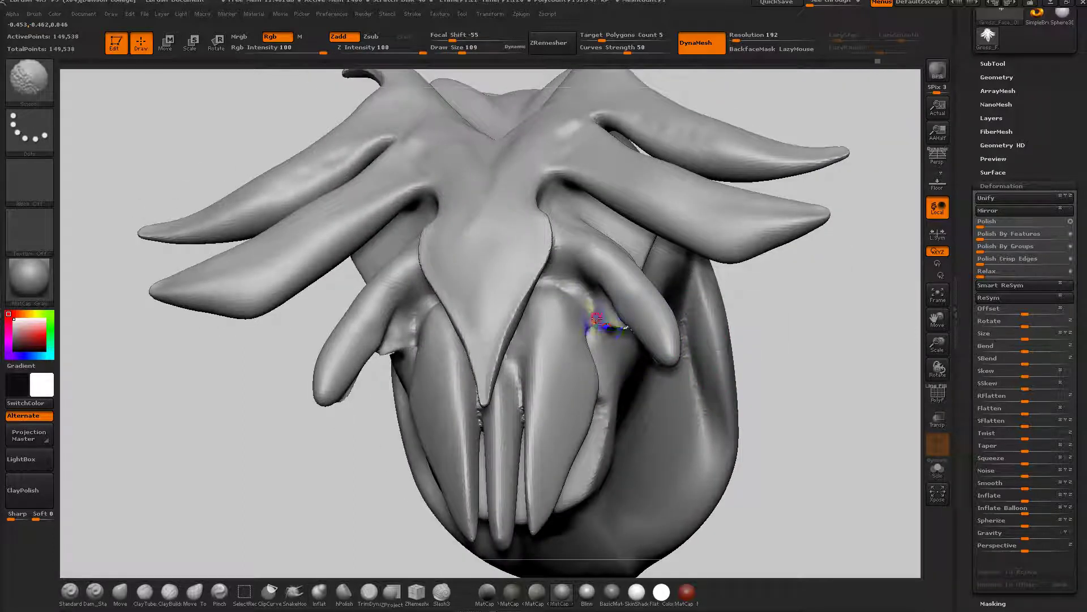
left_click_drag(608, 313, 565, 289, "shift")
Smooth the upper face beside the central crest down toward the side horns' base.
key("f")
mouse_move(759, 291)
left_mouse_down()
mouse_move(781, 361)
mouse_move(760, 340)
mouse_move(779, 371)
mouse_move(748, 345)
mouse_move(781, 342)
mouse_move(813, 362)
mouse_move(745, 335)
mouse_move(780, 361)
left_mouse_up()
mouse_move(780, 362)
left_mouse_down()
mouse_move(759, 372)
mouse_move(792, 367)
mouse_move(746, 369)
left_mouse_up()
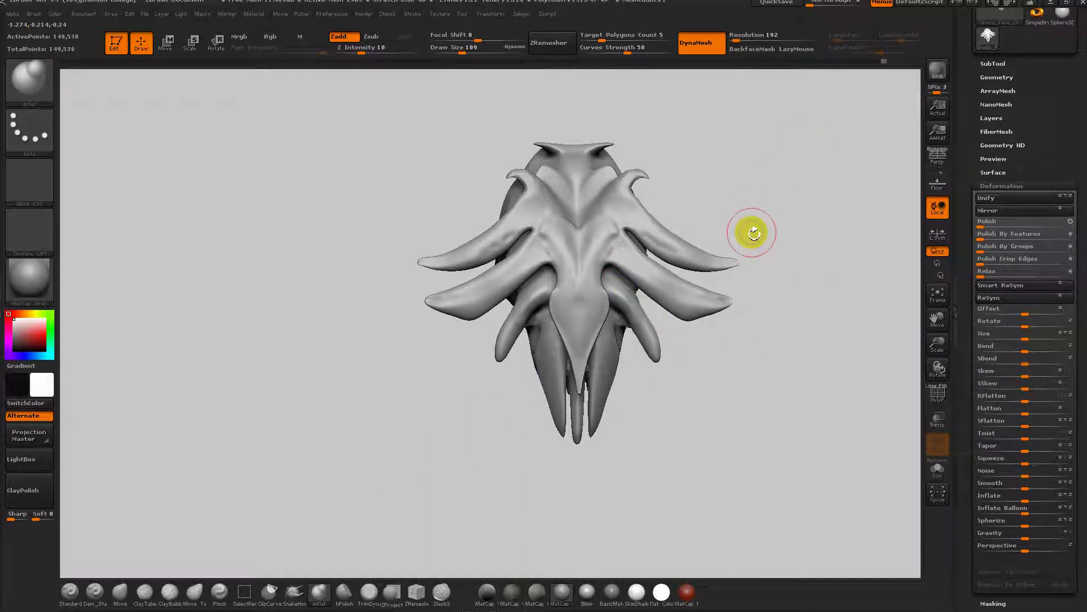
left_click_drag(782, 273, 779, 259)
mouse_move(590, 218)
left_mouse_down("shift")
mouse_move(593, 238)
mouse_move(620, 253)
left_mouse_up("shift")
mouse_move(746, 206)
left_mouse_down()
mouse_move(761, 204)
mouse_move(745, 205)
left_mouse_up()
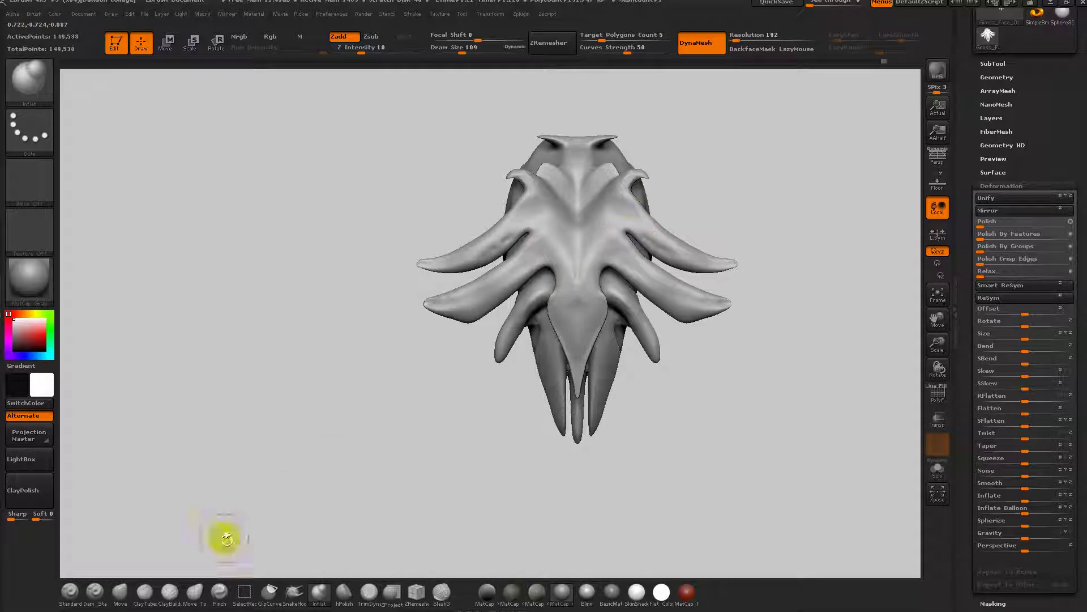
Adjust the gaps between the upper and middle side horns with Move at draw sizes 181 and 126, undoing the last adjustments.
left_click(119, 592)
left_click_drag(645, 243, 656, 242)
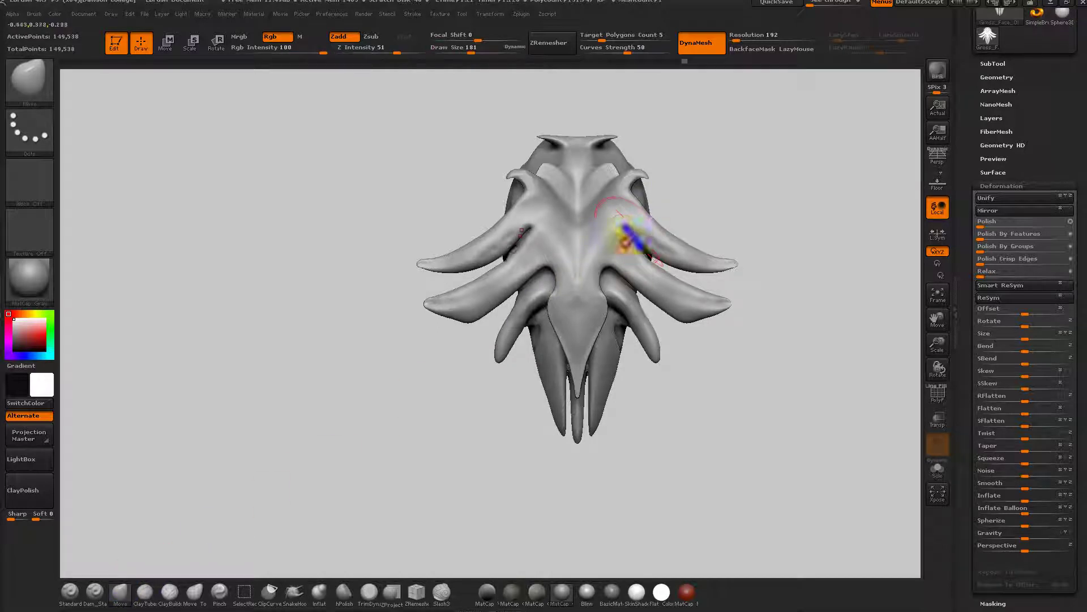
key("s")
left_click_drag(641, 239, 633, 239)
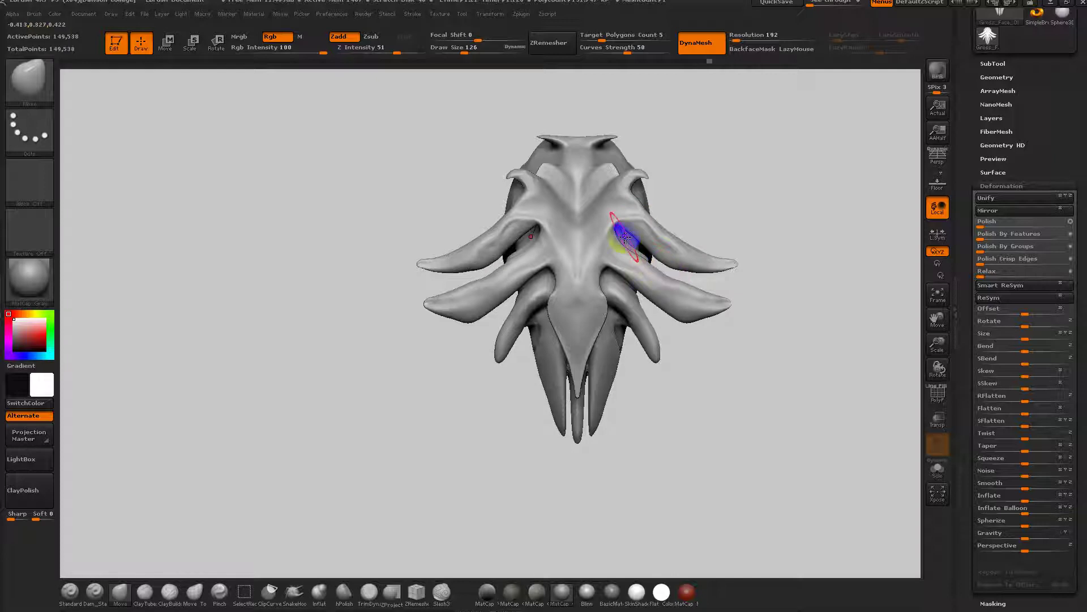
key("ctrl")
key("ctrl+z")
key("ctrl+z")
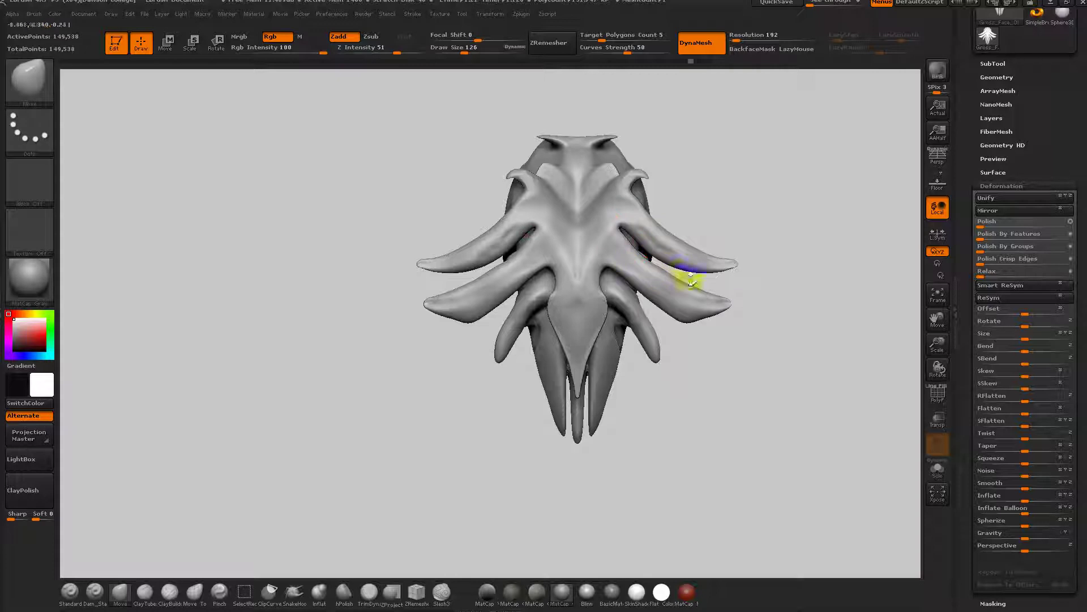
Append a Sphere3D as a new subtool to the horned head.
left_click(1000, 64)
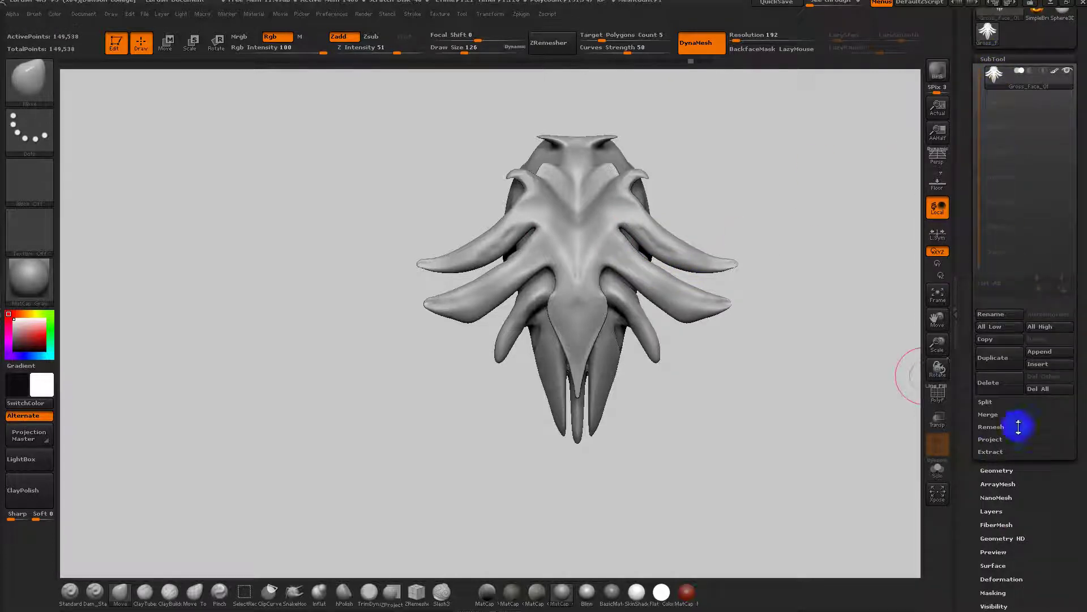
left_click_drag(840, 312, 844, 379, "alt")
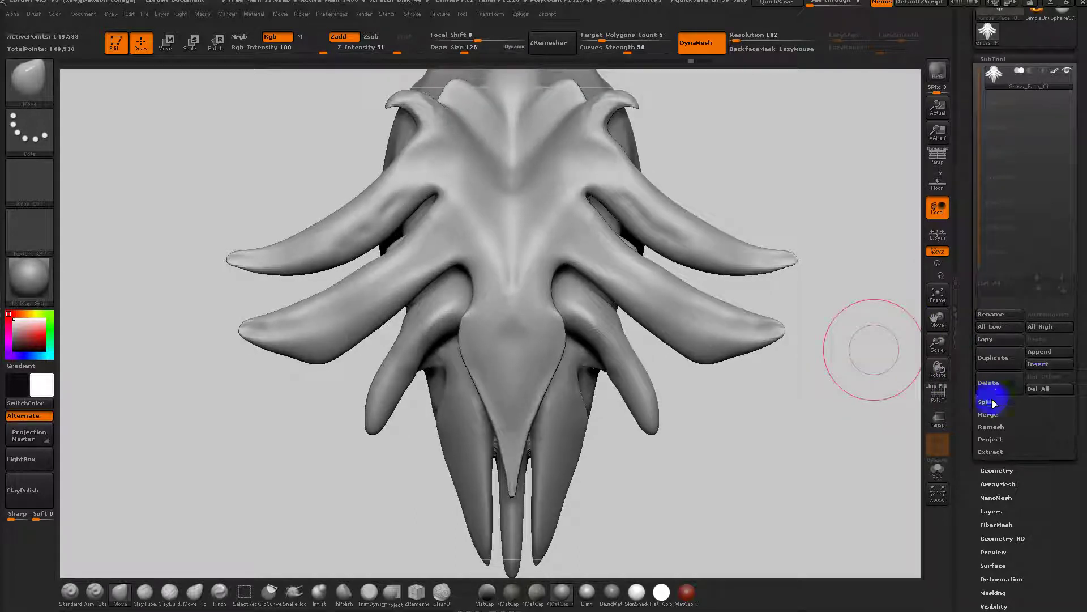
left_click(1040, 352)
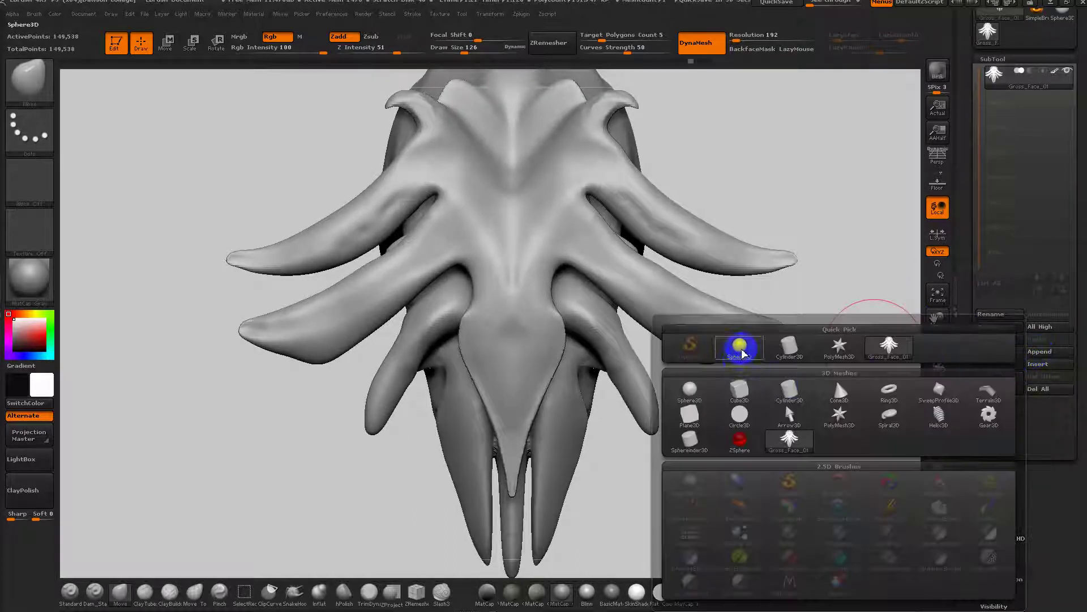
left_click(742, 348)
left_click_drag(736, 444, 650, 180, "alt")
Select the appended sphere subtool and shrink it with the Size deformation.
left_click(169, 50)
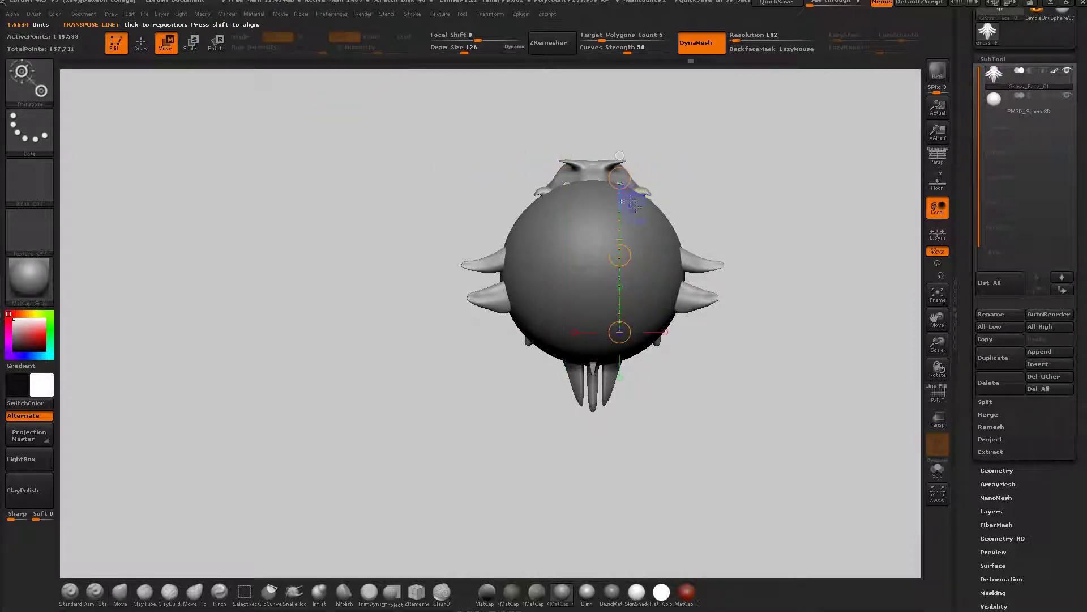
left_click(994, 59)
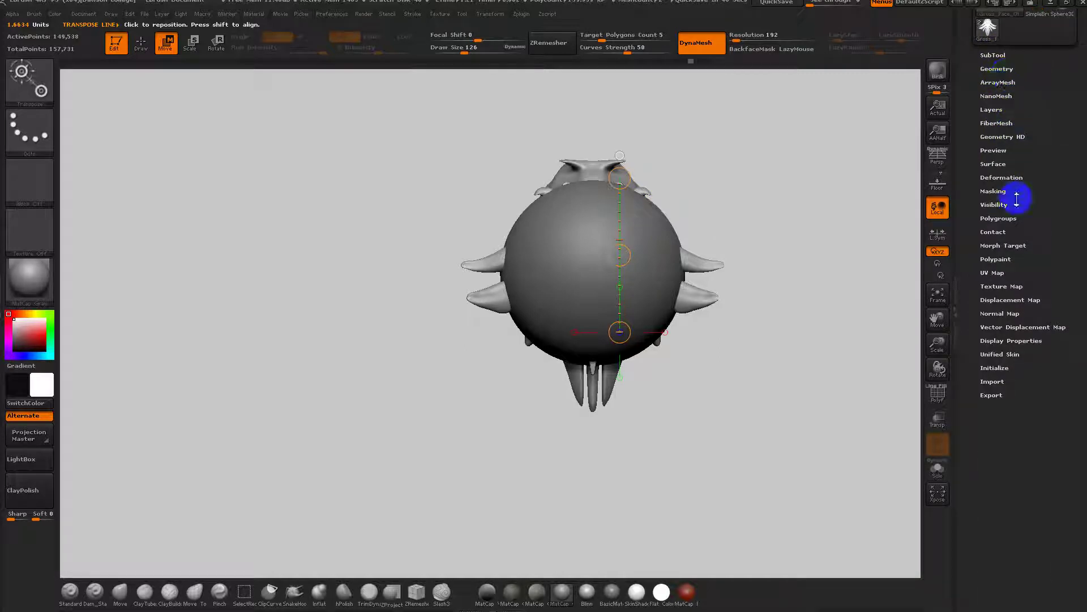
left_click(1011, 180)
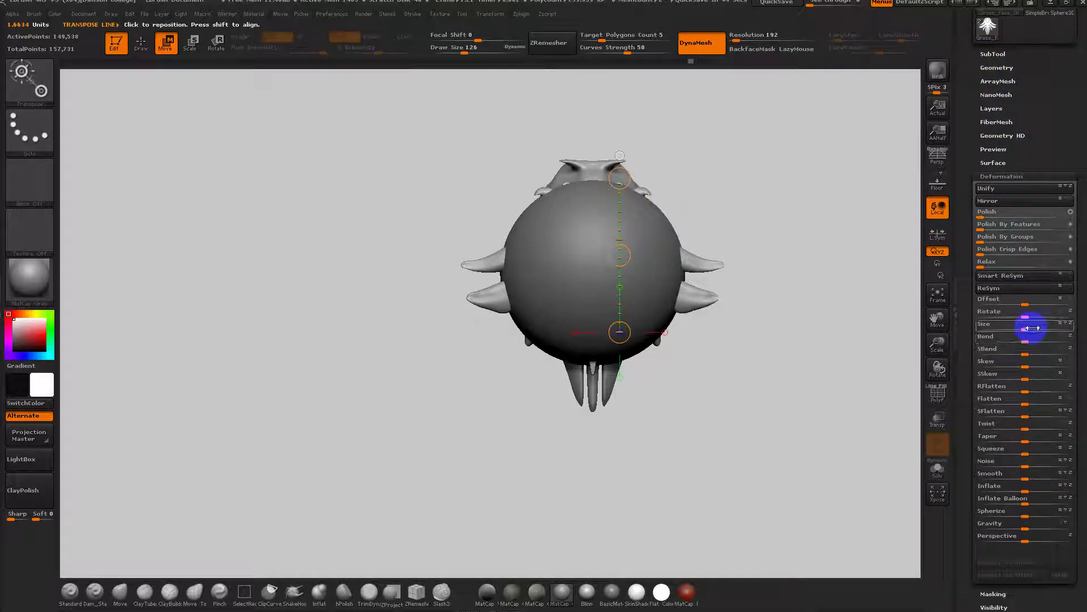
left_click(663, 280, "alt")
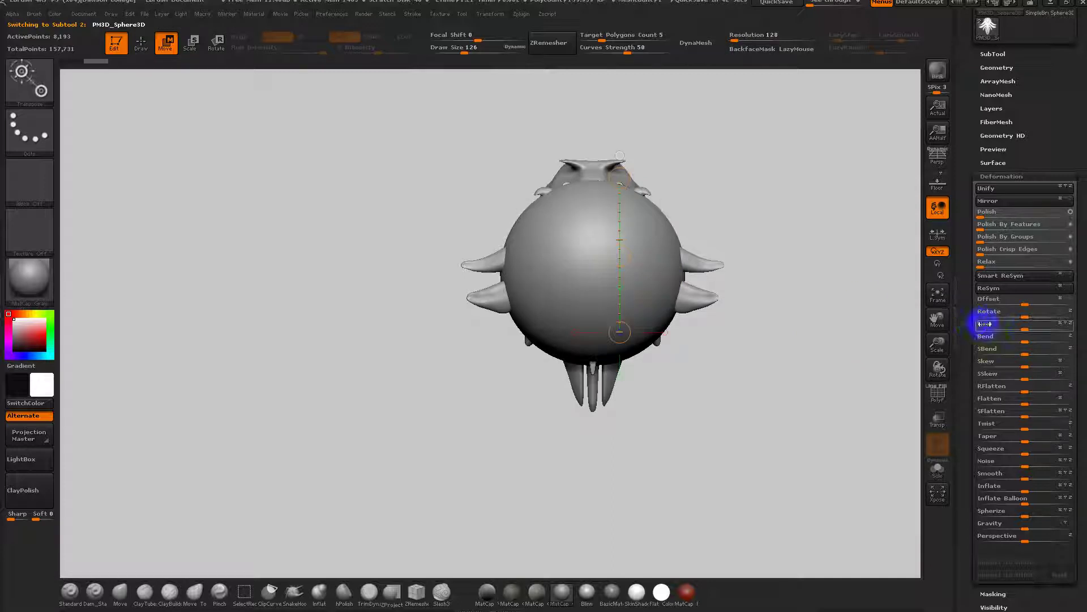
left_click_drag(1023, 328, 957, 325)
Move the sphere out in front of the face in side view and shrink it to eyeball size with the Size deformation.
right_click_drag(631, 291, 702, 338, "shift")
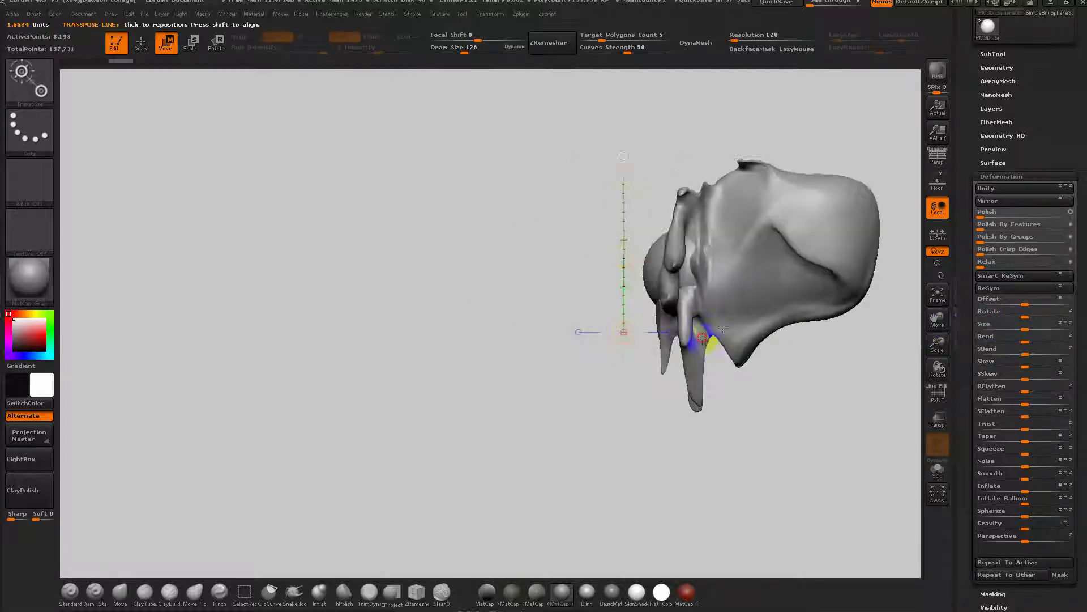
mouse_move(683, 275)
left_mouse_down("shift")
mouse_move(794, 275)
mouse_move(646, 264)
left_mouse_up("shift")
left_click_drag(1027, 328, 941, 333)
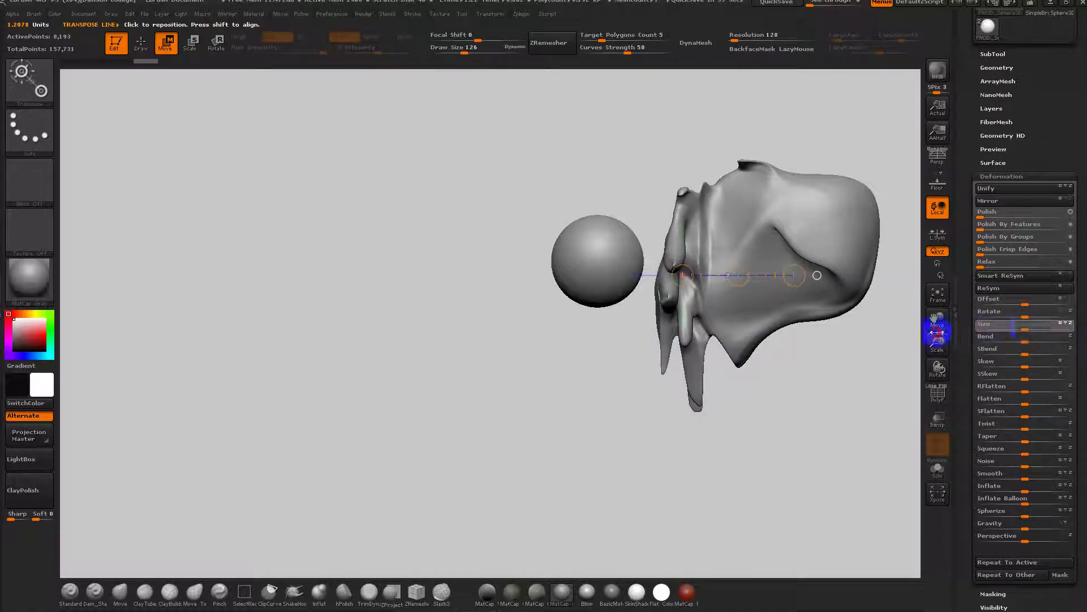
left_click_drag(1027, 328, 961, 328)
left_click_drag(738, 276, 677, 274)
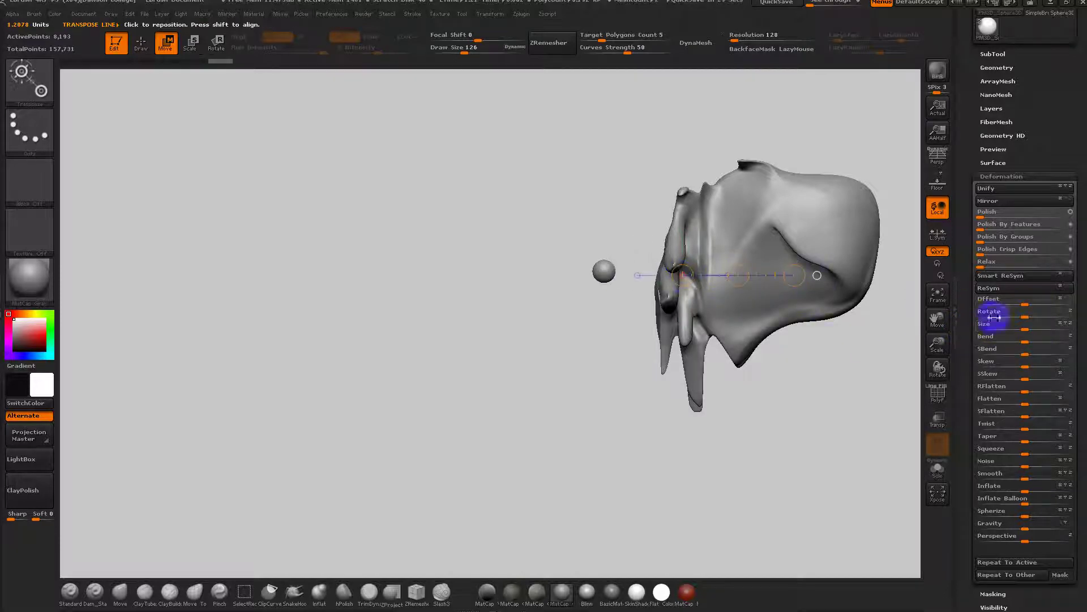
left_click_drag(1025, 327, 986, 327)
key("ctrl+z")
Move the small sphere sideways into the recess between the nose plate and the right middle side horn.
left_click_drag(843, 363, 885, 370, "shift")
left_click_drag(846, 316, 848, 441, "alt")
left_click_drag(644, 275, 731, 276)
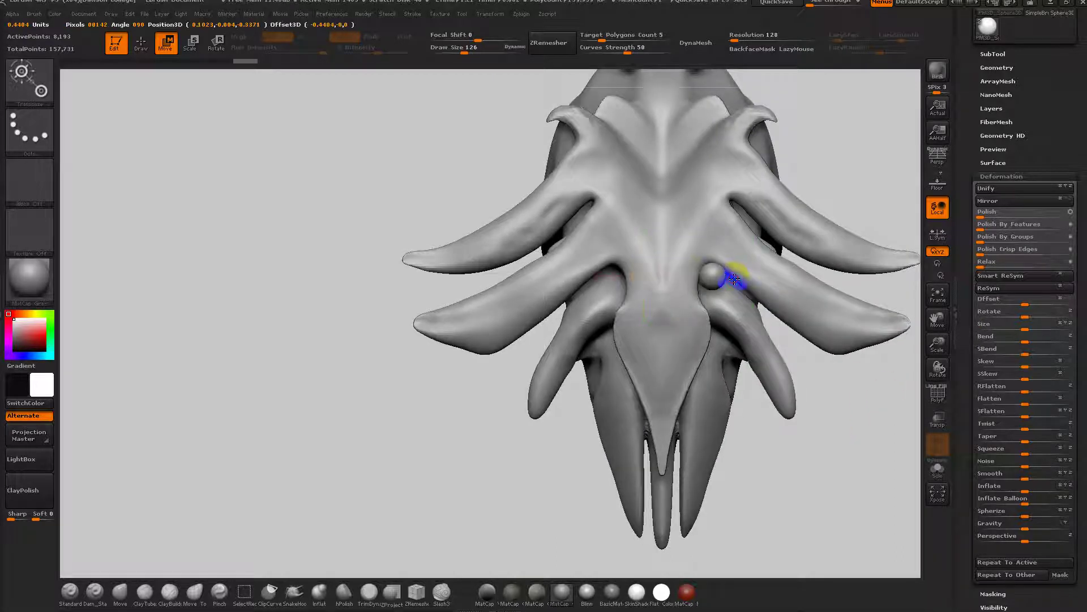
left_click_drag(819, 365, 774, 378, "shift")
left_click_drag(652, 284, 739, 282)
left_click_drag(648, 350, 755, 344, "shift")
left_click_drag(899, 430, 806, 401, "alt")
left_click_drag(814, 359, 811, 416, "alt")
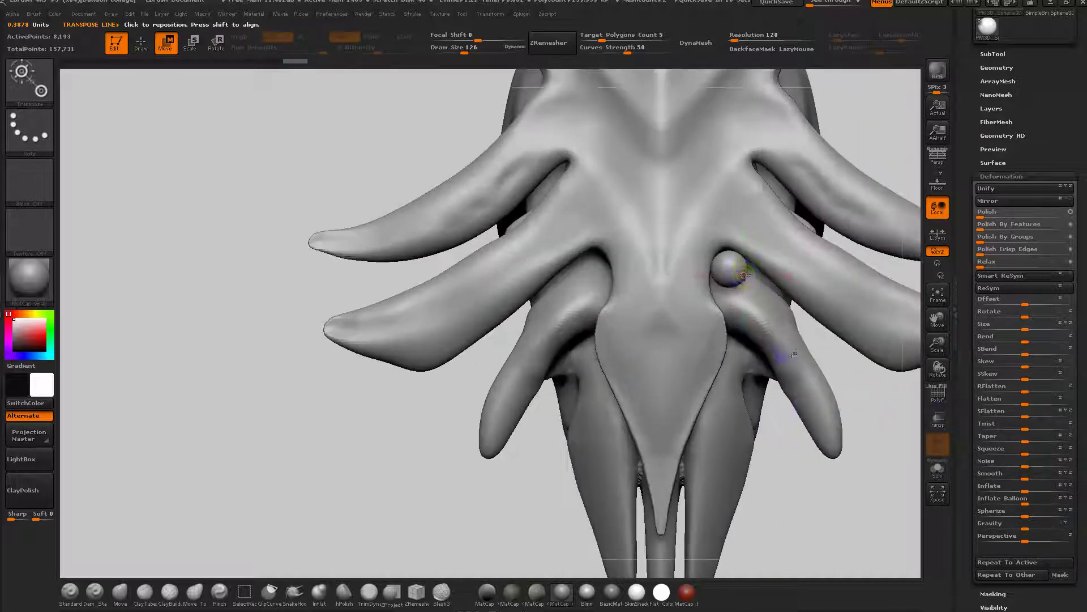
Seat the eyeball sphere at its depth in the recess from the side, using transparency while positioning it and turning it off again.
left_click_drag(724, 265, 792, 266)
left_click_drag(832, 367, 795, 367, "shift")
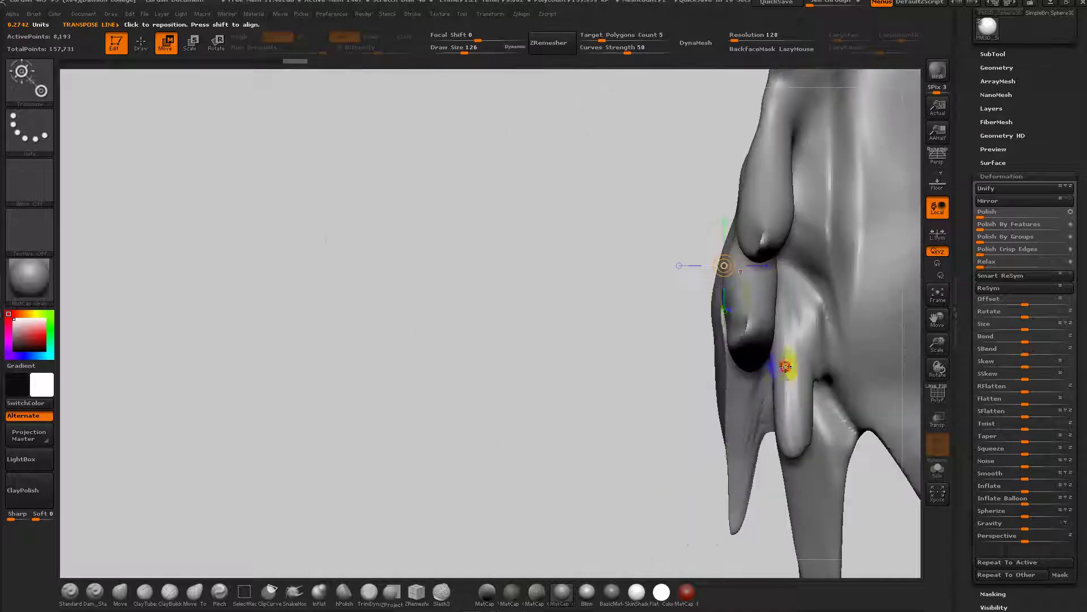
left_click(939, 417)
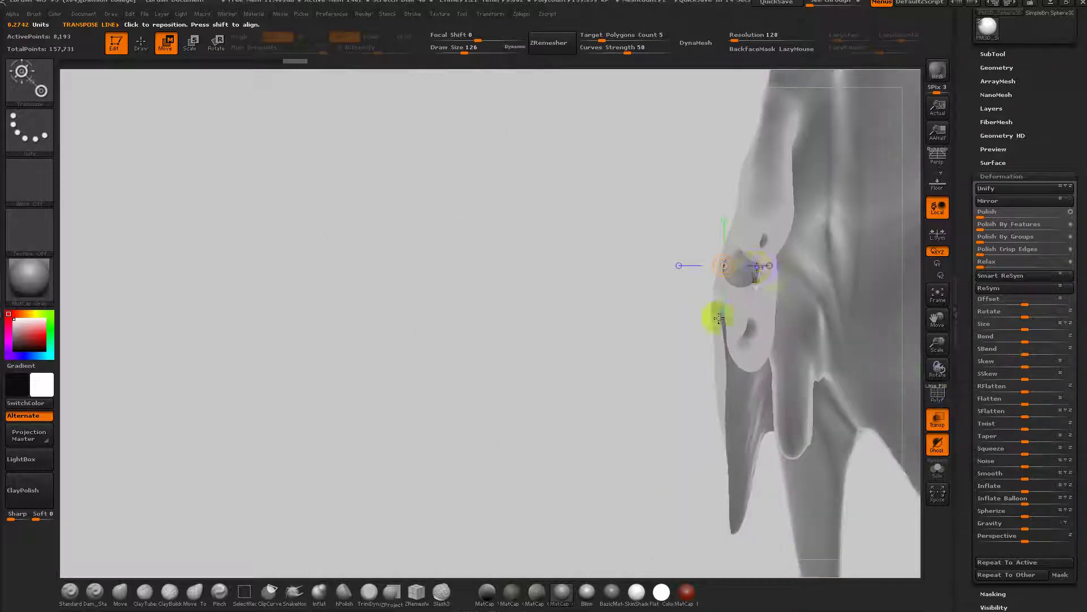
left_click_drag(748, 270, 799, 268)
left_click_drag(654, 339, 736, 347, "shift")
left_click_drag(861, 373, 903, 422, "alt")
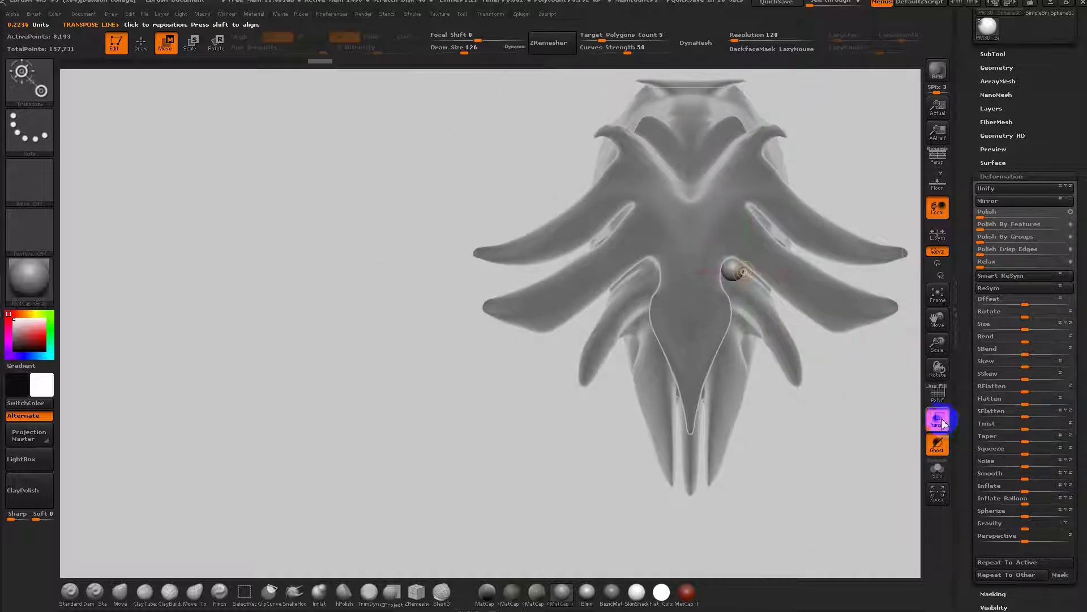
left_click(939, 420)
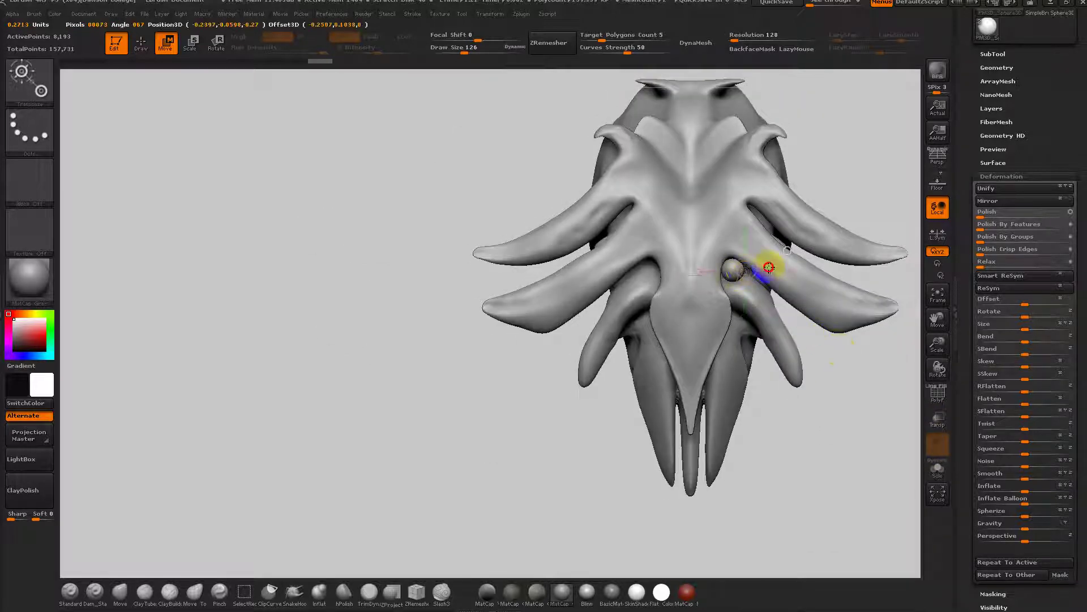
left_click_drag(830, 351, 837, 390, "alt")
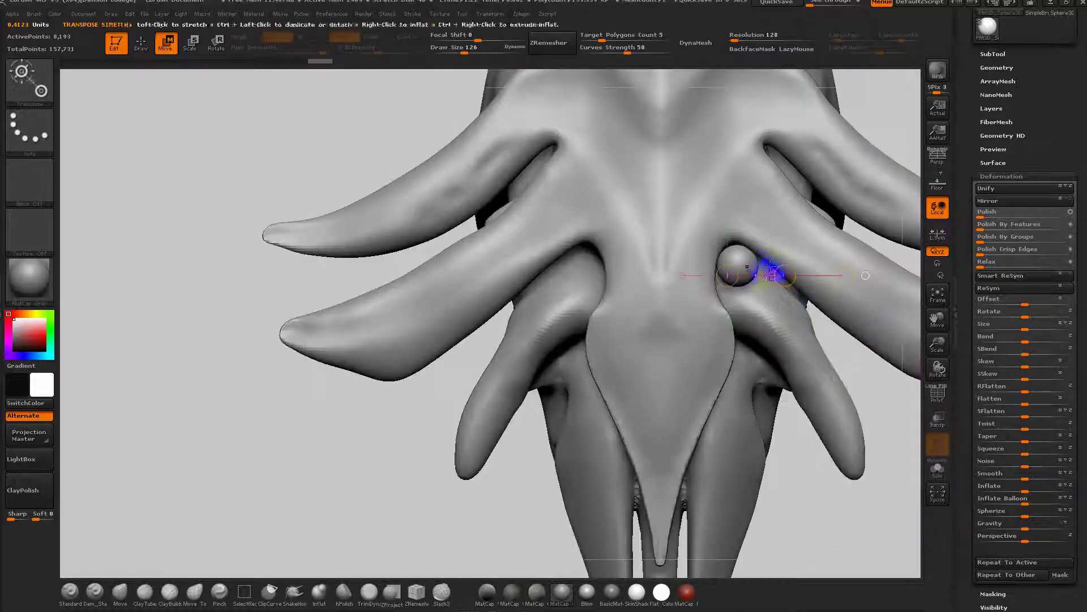
left_click_drag(746, 267, 814, 262)
key("ctrl+z")
Mirror the eyeball across the X axis with SubTool Master, merging the copy into one SubTool.
left_click_drag(870, 380, 819, 398, "alt")
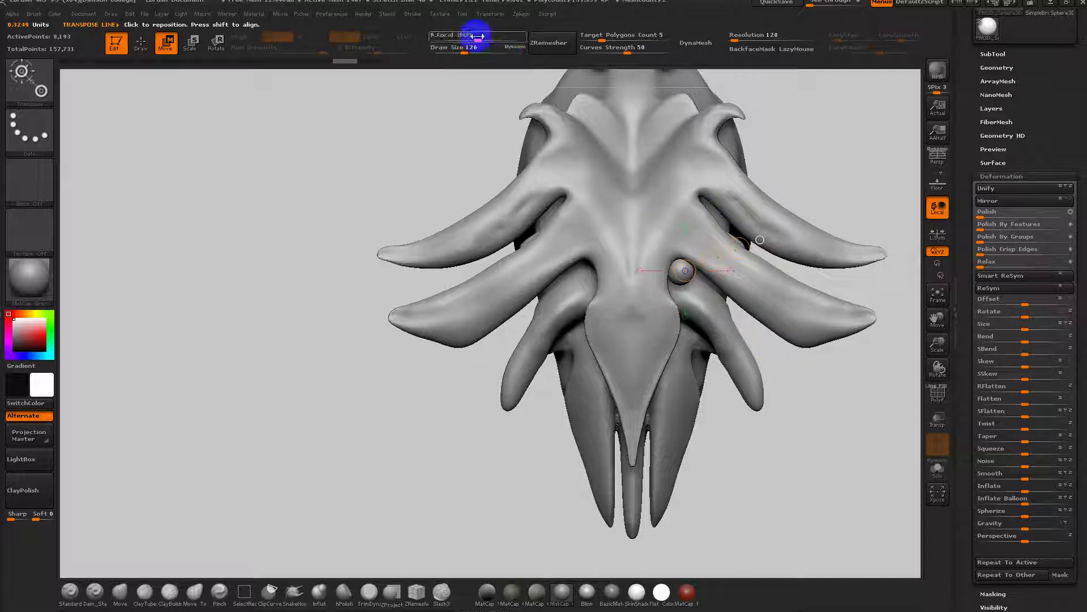
left_click(521, 15)
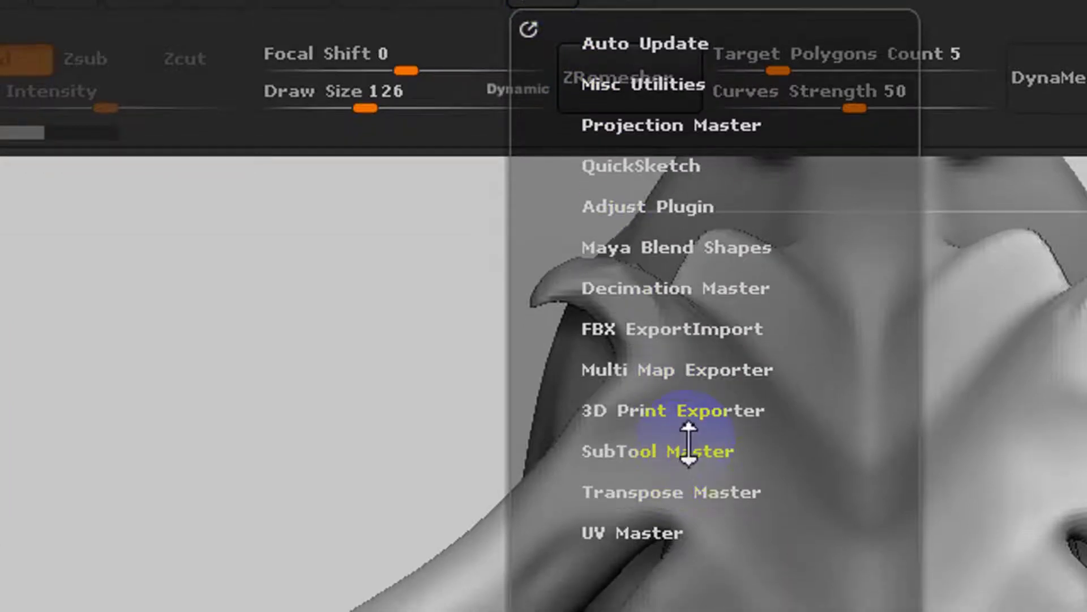
left_click(629, 459)
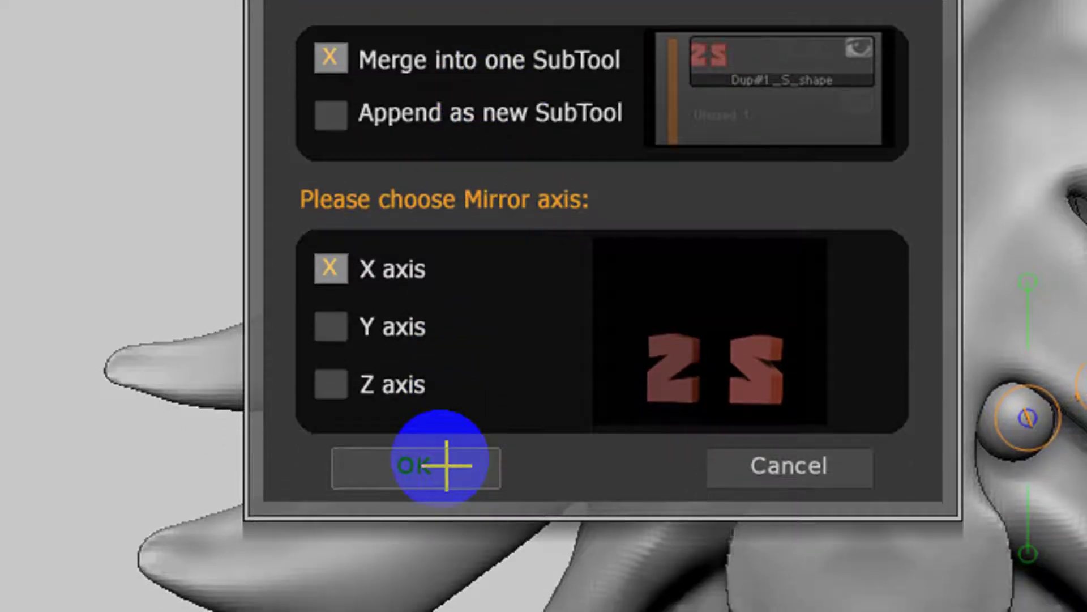
left_click(445, 462)
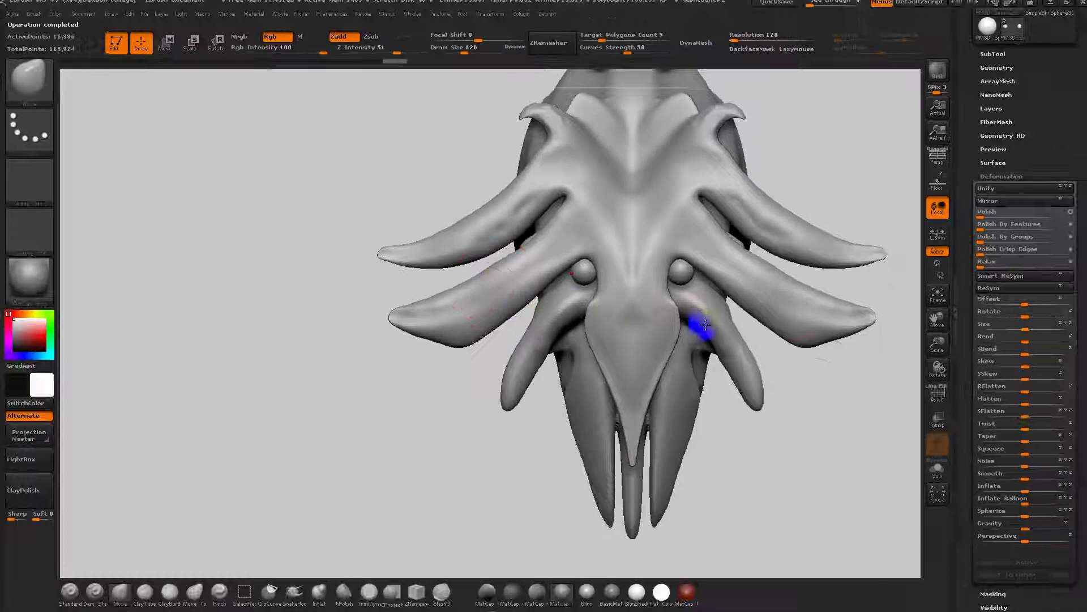
Duplicate the eyeball pair twice outward along the recesses between the nose plate and the middle side horns.
left_click_drag(790, 378, 747, 380, "alt")
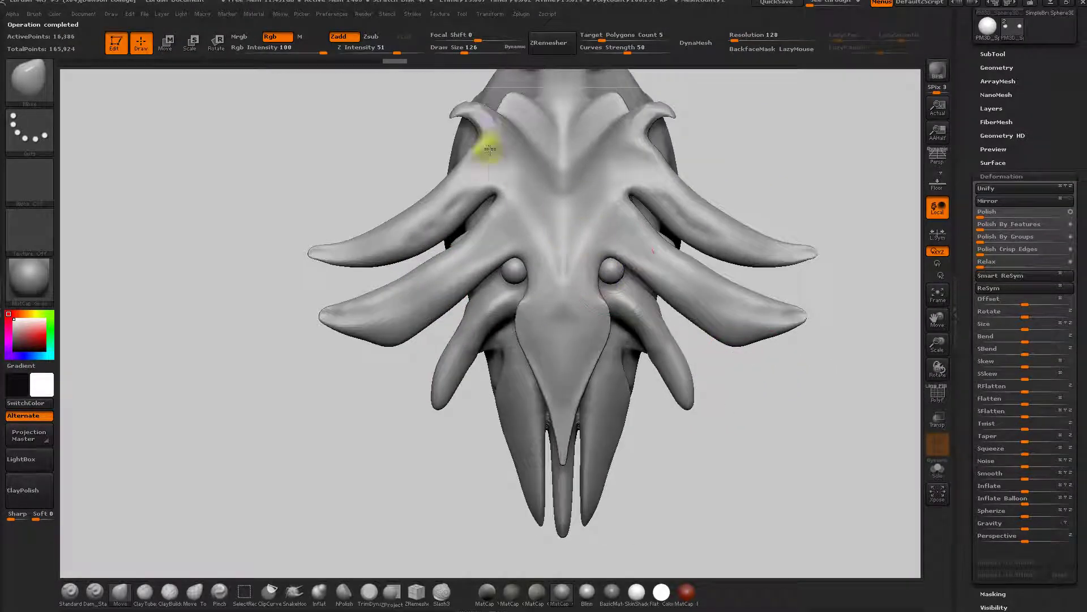
left_click(166, 42)
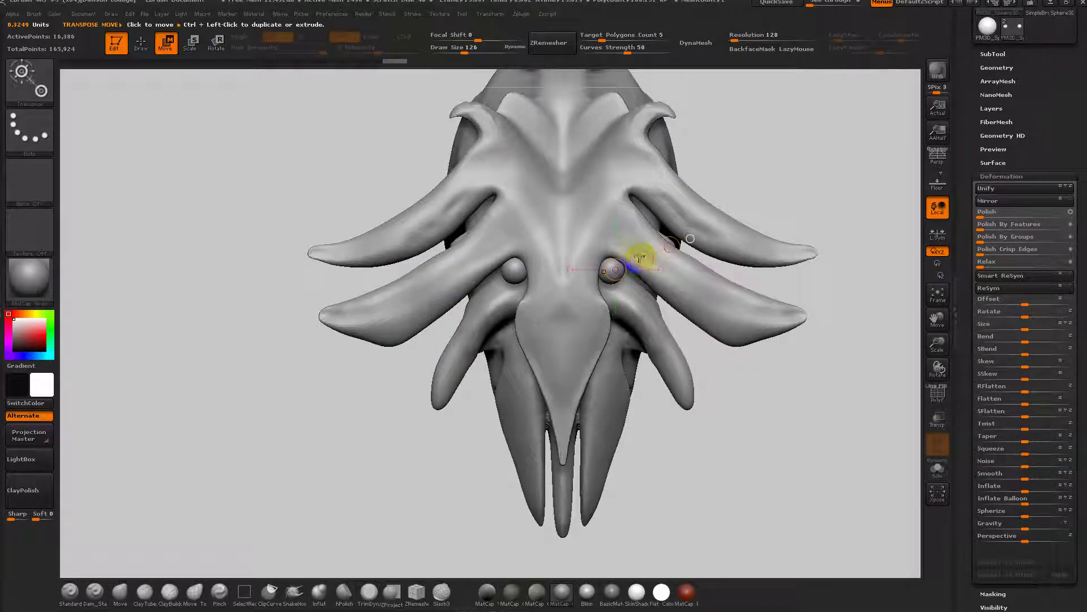
left_click_drag(642, 259, 662, 275)
key("ctrl+z")
left_click_drag(642, 259, 679, 289, "ctrl")
left_click_drag(695, 342, 701, 381)
mouse_move(591, 368)
left_mouse_down()
mouse_move(612, 369)
mouse_move(604, 359)
left_mouse_up()
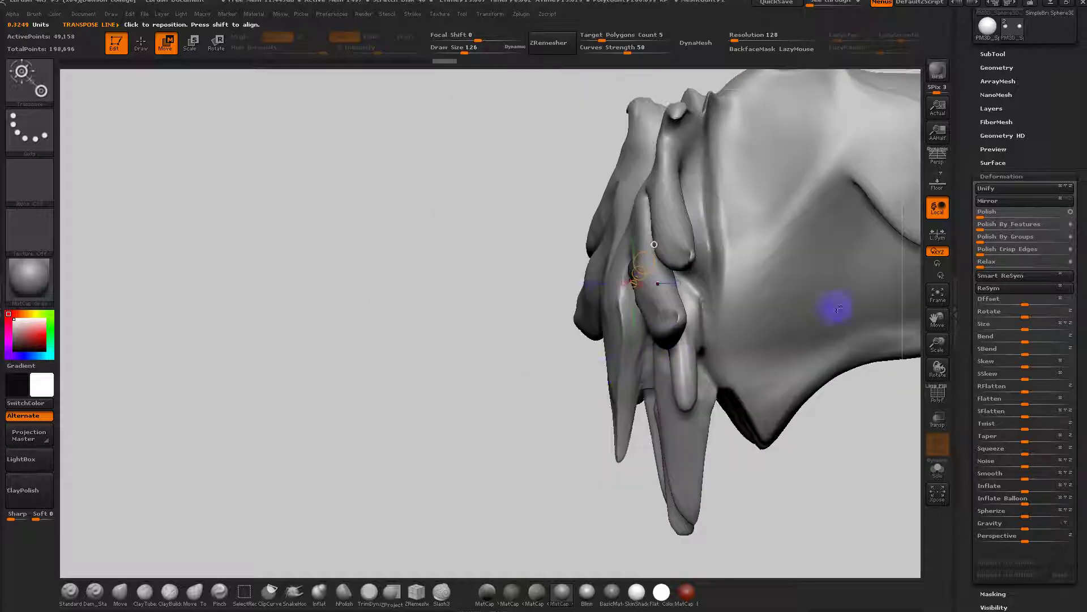
Turn on transparency and move the outermost eyeball pair back into the face in side view.
left_click(937, 418)
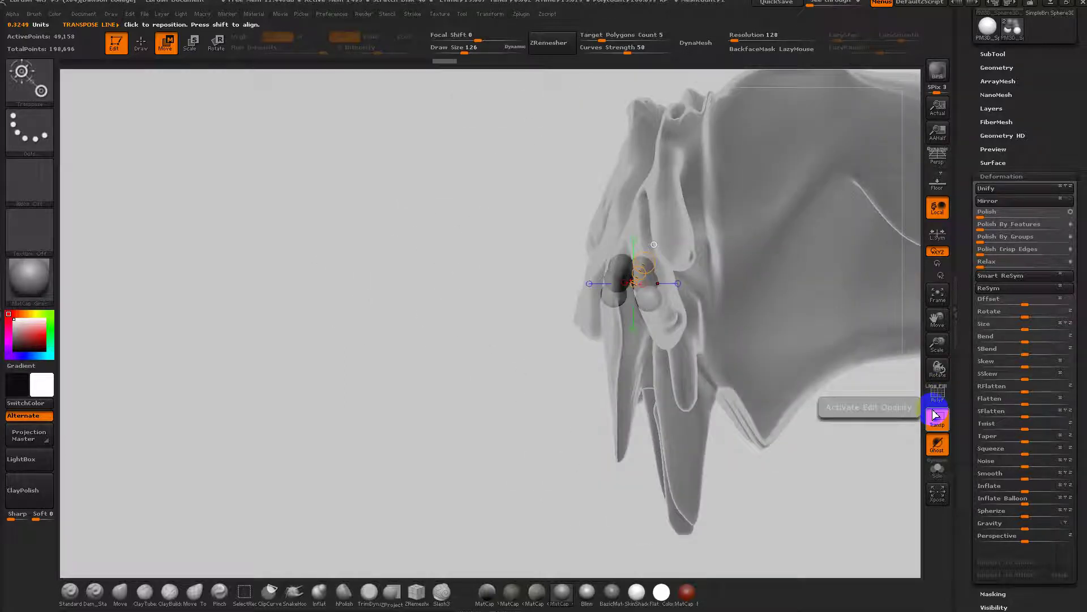
left_click_drag(440, 260, 547, 345, "shift")
mouse_move(651, 302)
left_mouse_down()
mouse_move(674, 307)
mouse_move(668, 292)
left_mouse_up()
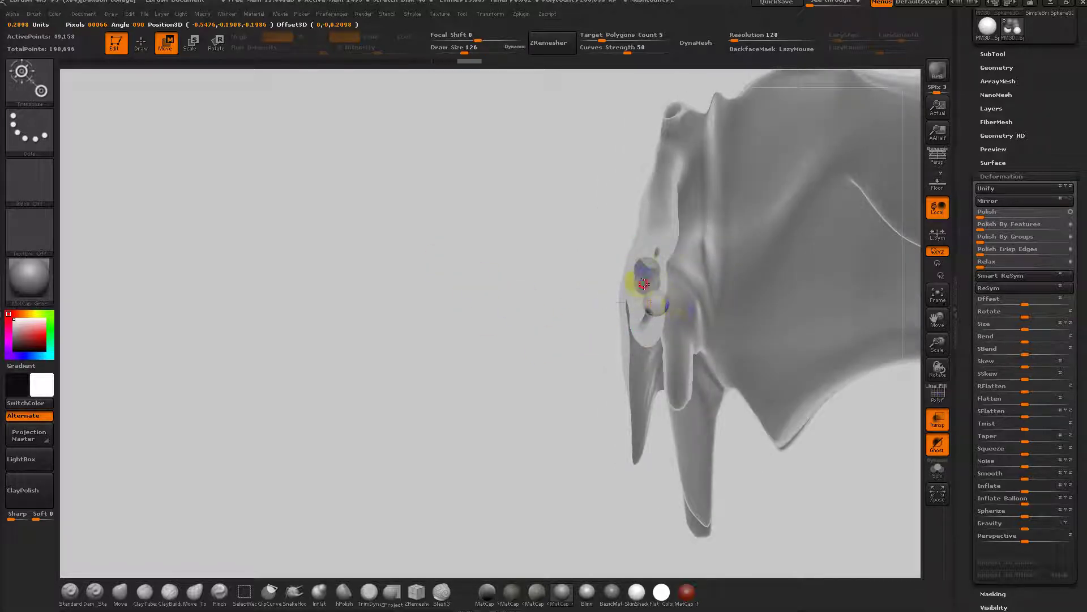
left_click_drag(564, 370, 611, 370, "shift")
left_click_drag(721, 352, 736, 371, "ctrl")
Undo the eyeball duplications back to the single mirrored pair.
left_click(995, 55)
left_click(1021, 93)
left_click(621, 283, "ctrl")
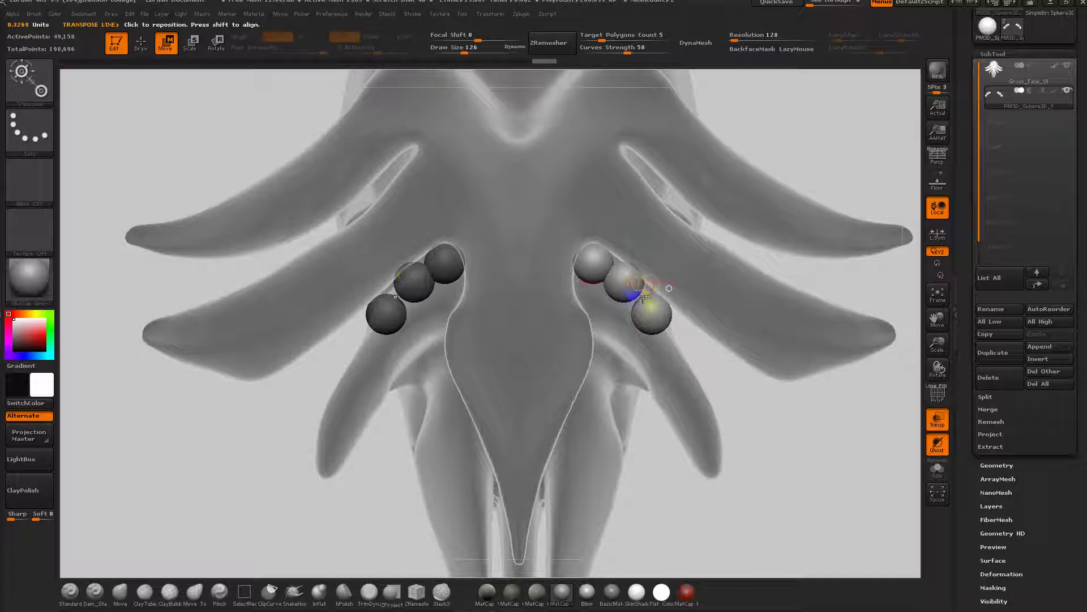
left_click_drag(677, 322, 686, 326, "ctrl")
key("ctrl+z")
key("ctrl+z")
key("ctrl+z")
key("ctrl+z")
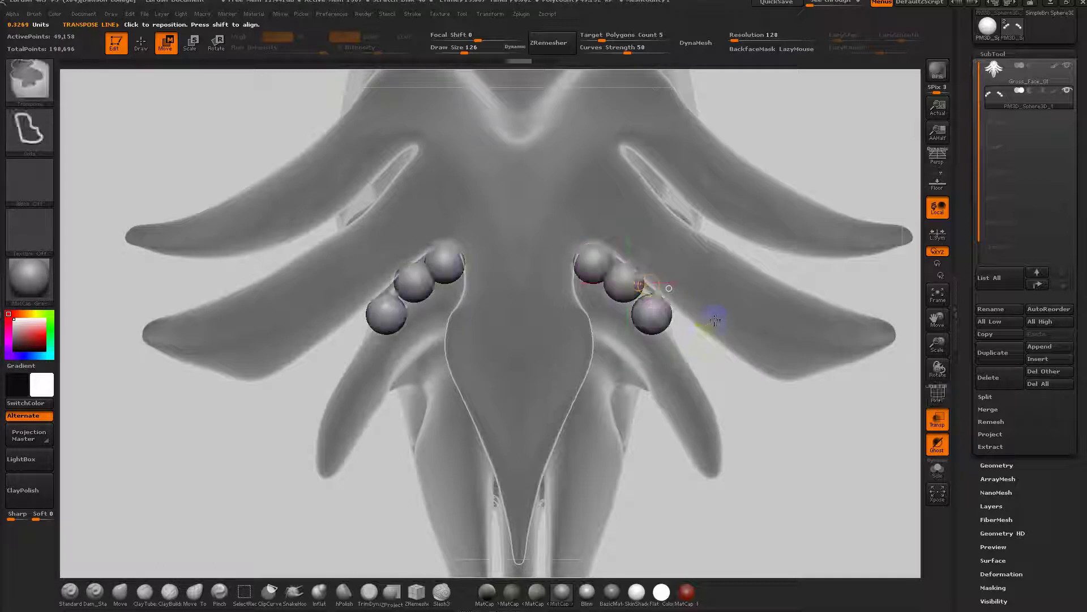
key("ctrl+z")
Frame the eyeball pair closely and display its polygroup colours without the wireframe lines.
left_click_drag(596, 263, 659, 237)
key("shift+f")
key("shift+f")
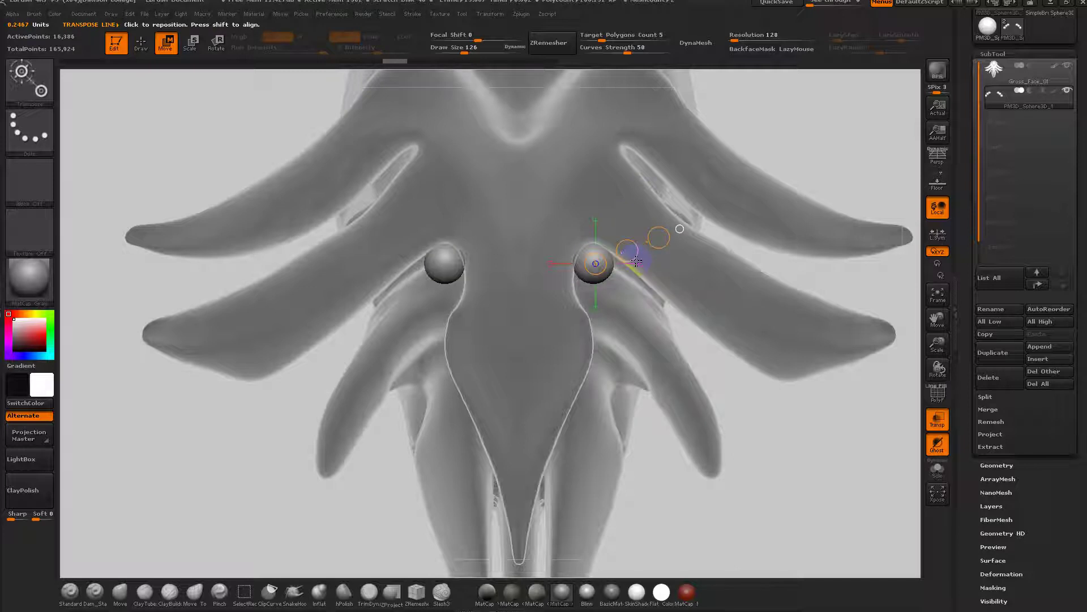
key("shift+f")
key("shift+f")
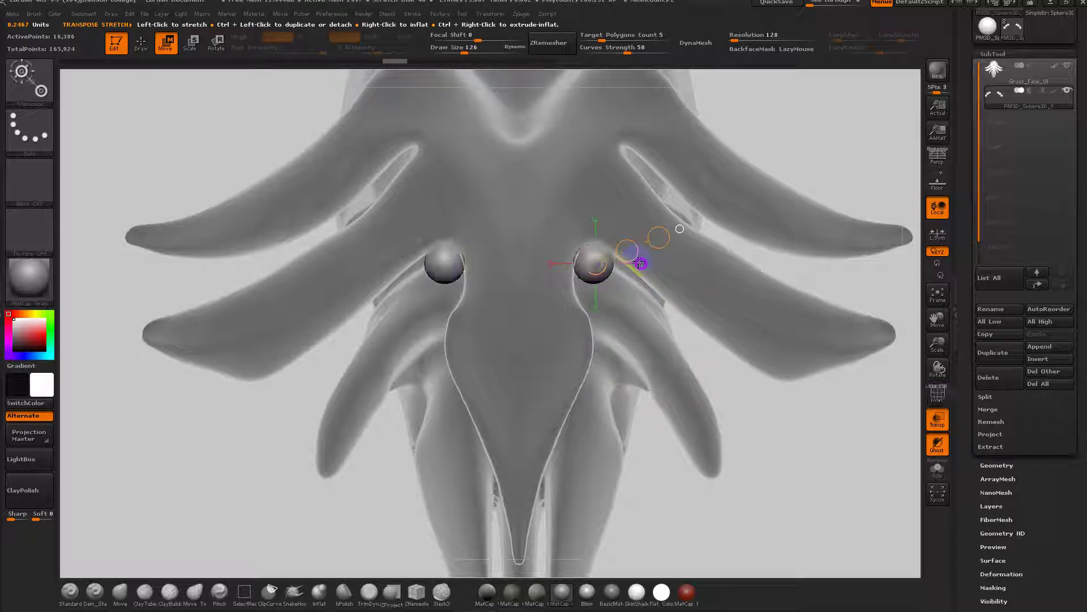
key("shift+f")
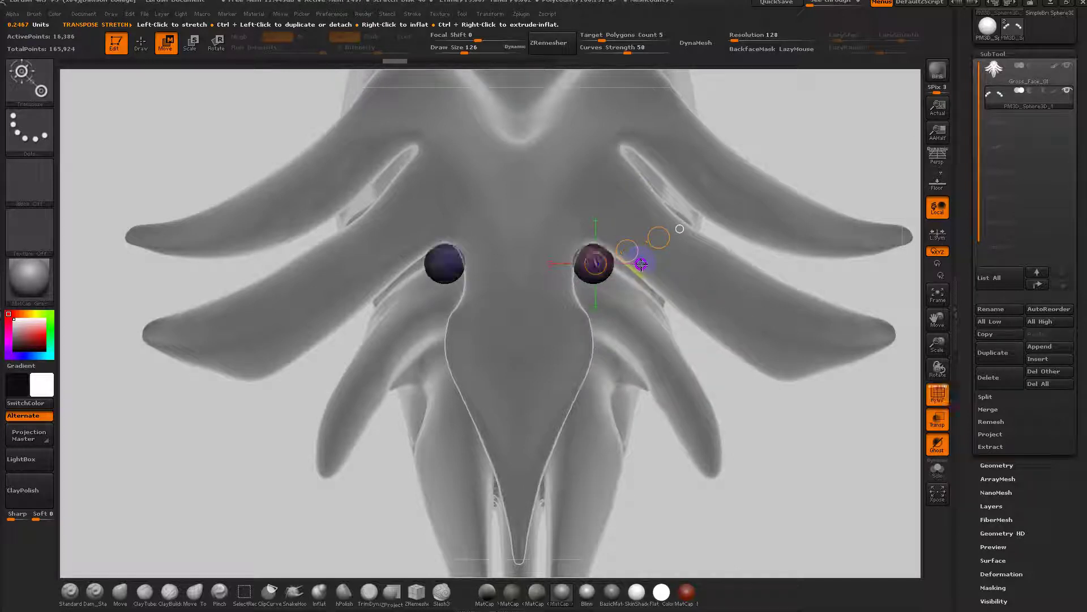
key("f")
key("f")
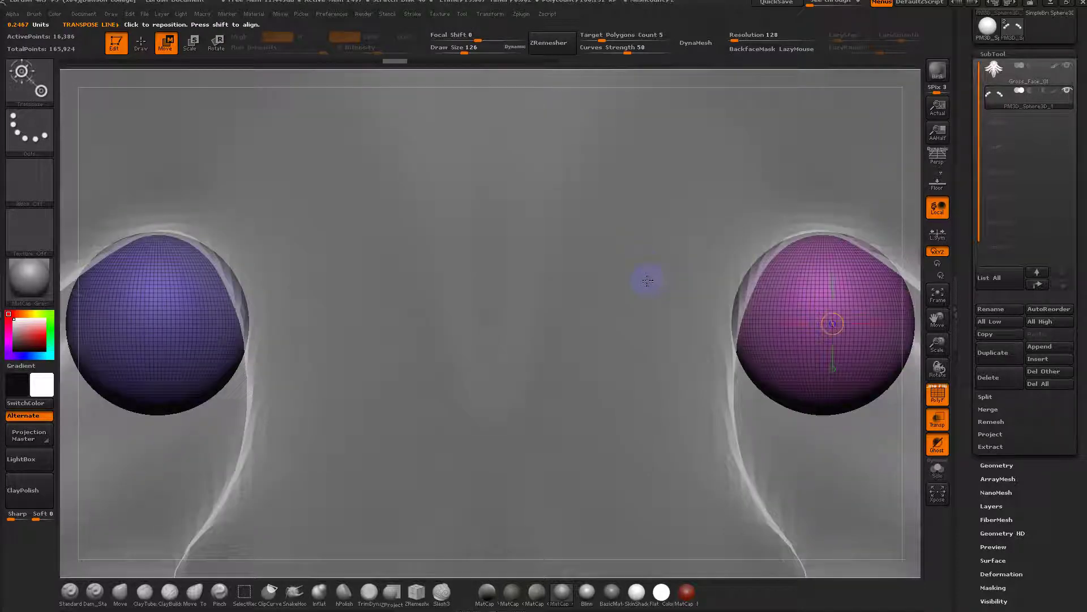
left_click(932, 386)
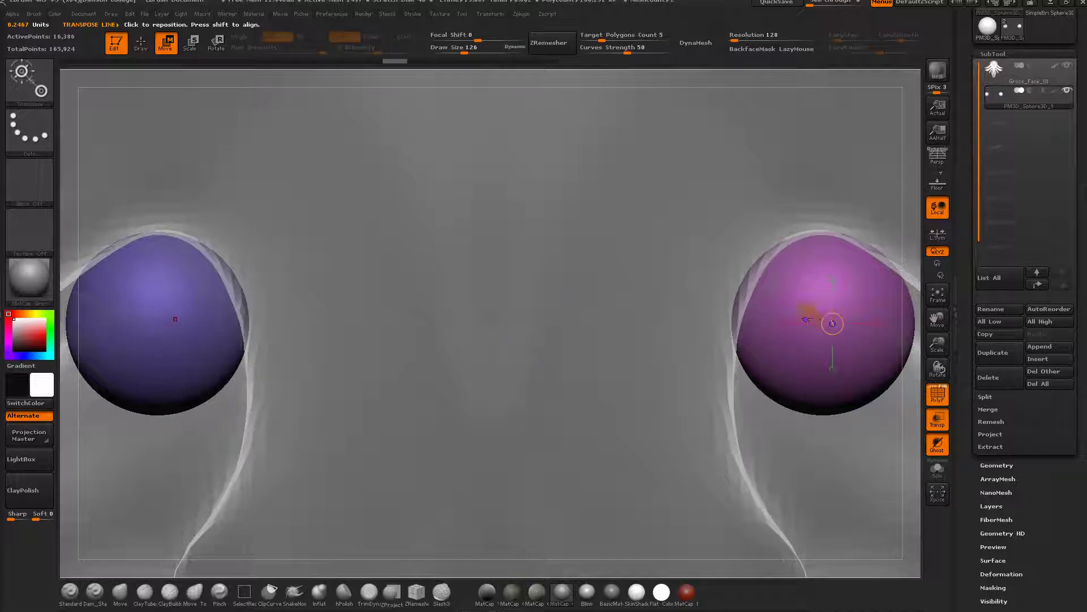
left_click(805, 287, "ctrl")
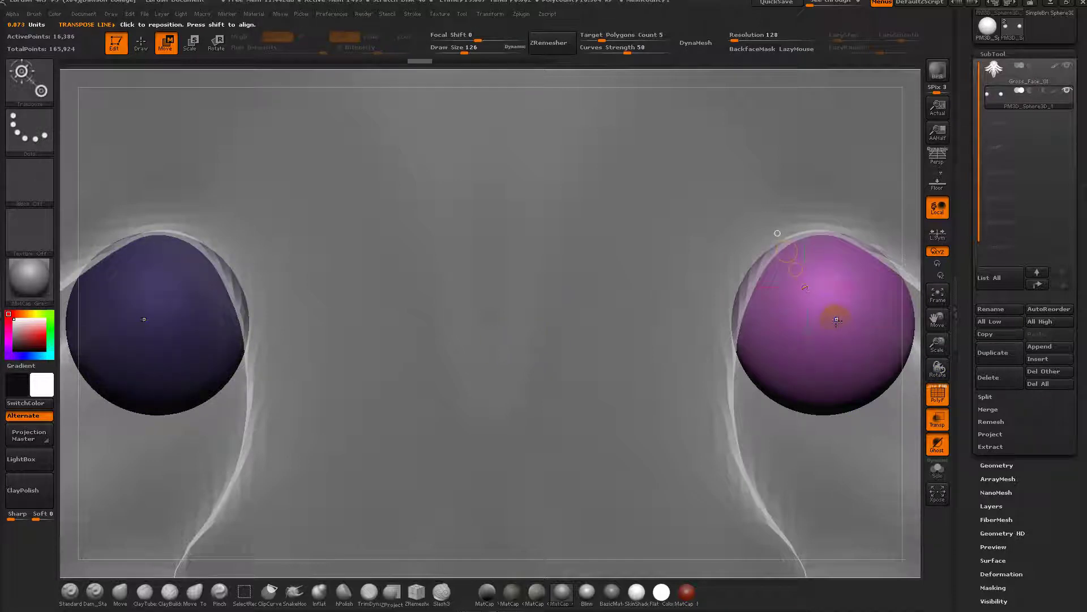
left_click_drag(833, 332, 873, 233)
left_click_drag(854, 284, 893, 307)
key("ctrl+z")
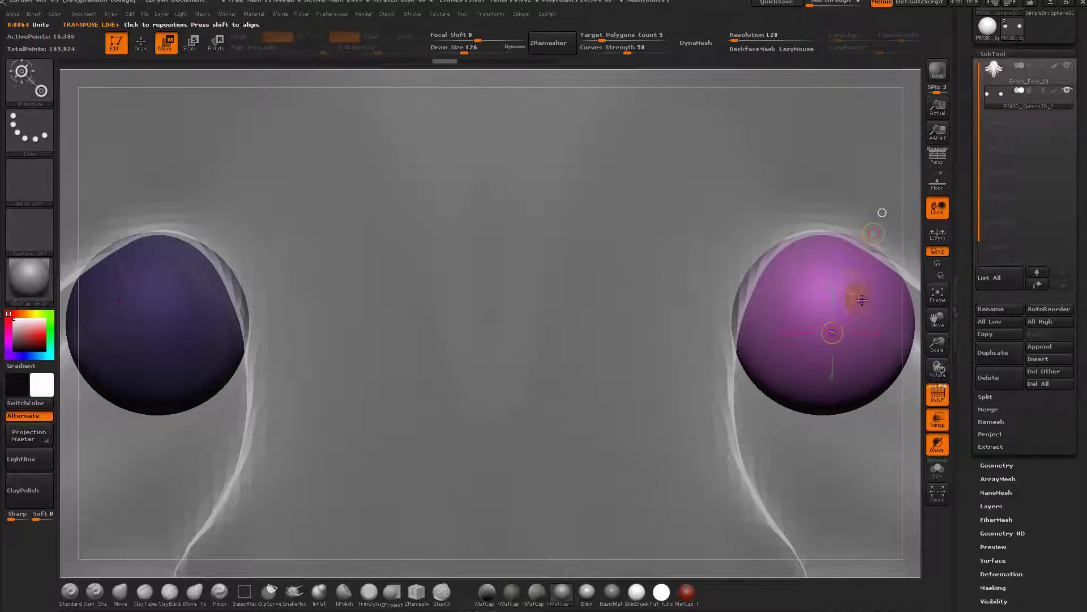
Assign both eyeballs to one shared polygroup.
right_click_drag(757, 303, 684, 254, "ctrl")
right_click_drag(723, 342, 643, 330, "alt")
key("ctrl+w")
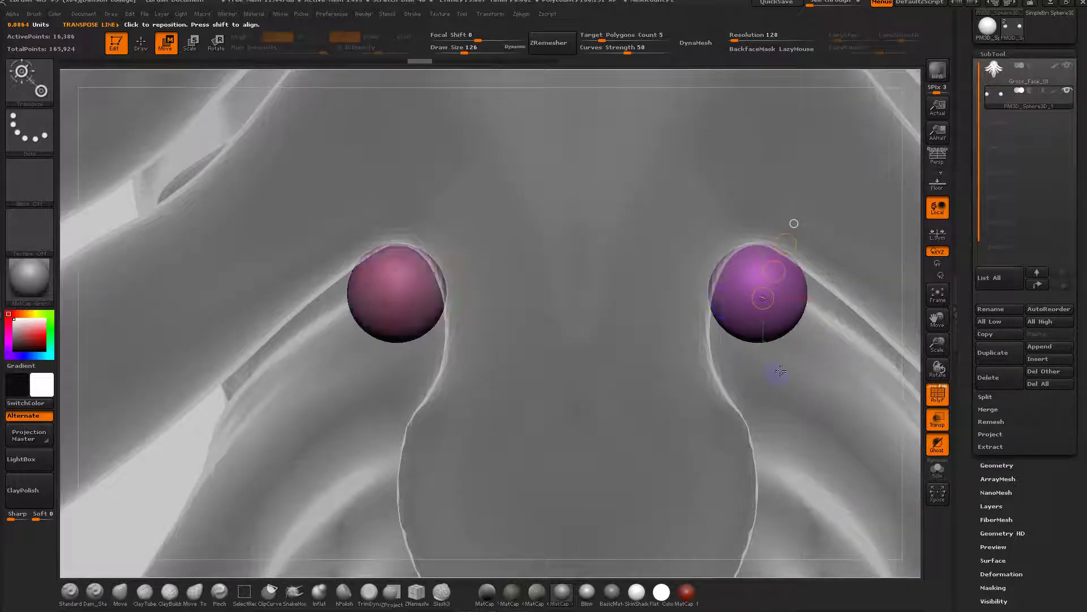
right_click_drag(768, 388, 711, 382, "alt")
key("ctrl+w")
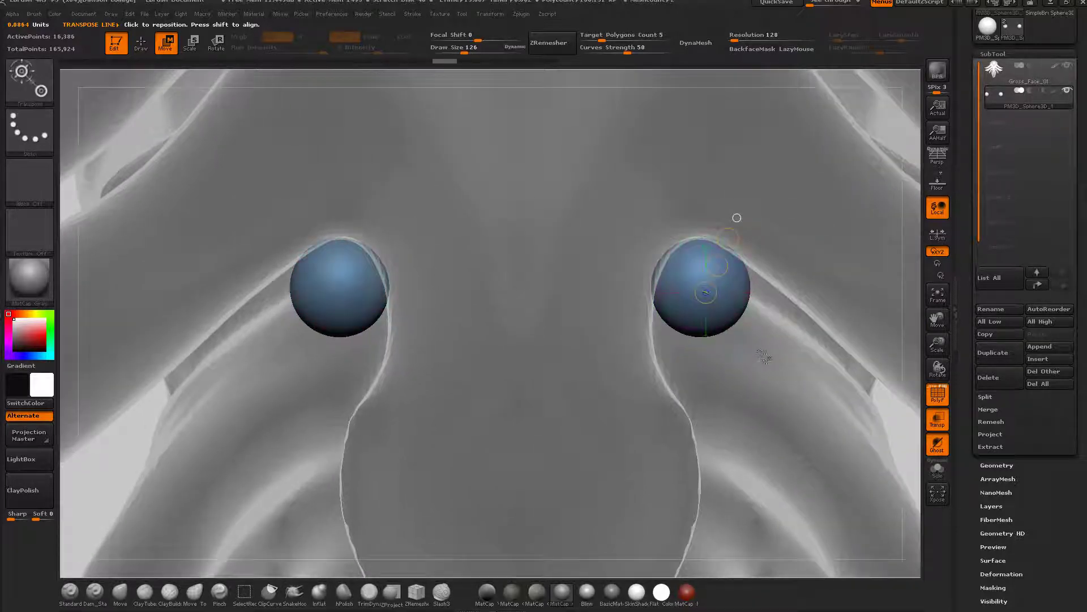
Duplicate the eyeball pair diagonally down and outward as a second pair, and give the masked originals their own polygroup.
left_click_drag(685, 318, 777, 226, "shift")
left_click_drag(731, 273, 816, 346, "ctrl")
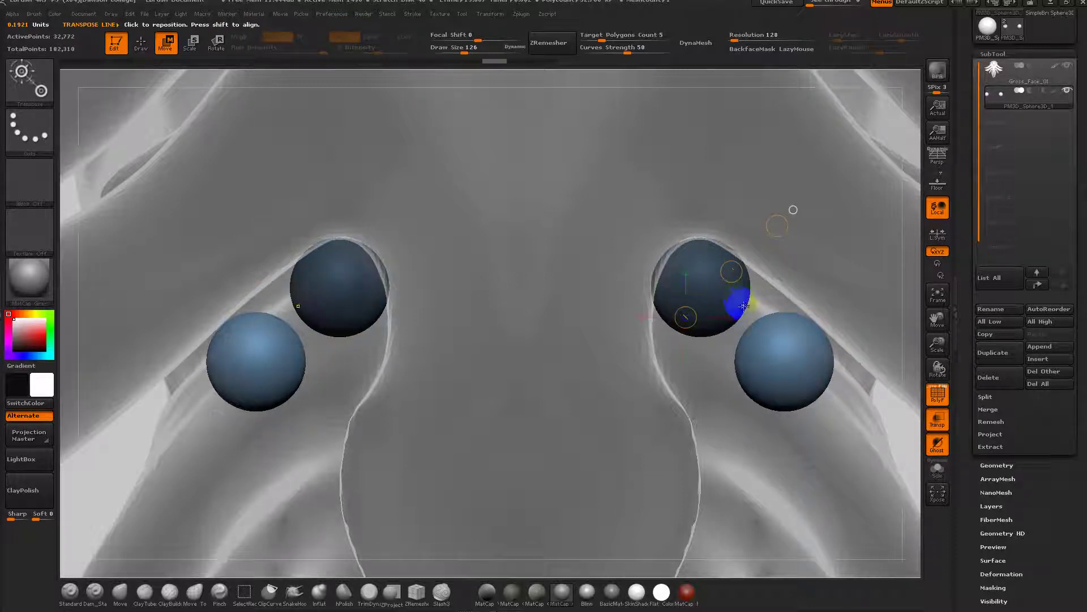
key("ctrl+w")
left_click_drag(785, 371, 856, 300, "shift")
mouse_move(820, 335)
left_mouse_down("ctrl")
mouse_move(816, 325)
mouse_move(874, 401)
mouse_move(935, 444)
mouse_move(937, 467)
left_mouse_up("ctrl")
key("ctrl+z")
Isolate the second eyeball pair with a mask and move it snugly against the inner pair, checking it from the side.
left_click_drag(874, 406, 757, 346, "alt")
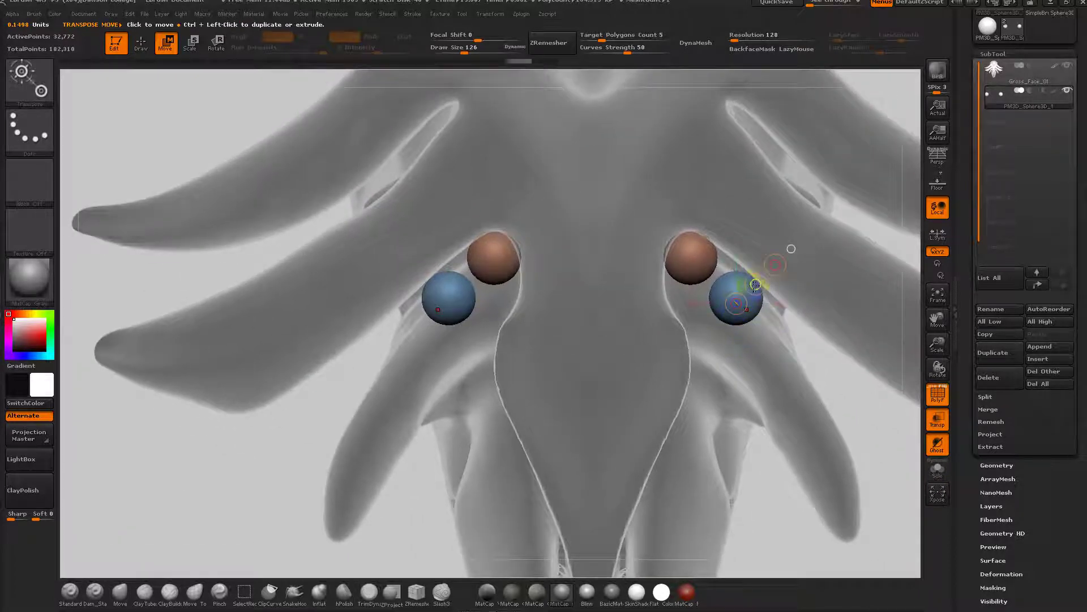
left_click(736, 288, "ctrl")
mouse_move(743, 296)
left_mouse_down()
mouse_move(788, 250)
mouse_move(764, 265)
left_mouse_up()
left_click_drag(825, 351, 786, 351)
mouse_move(763, 294)
left_mouse_down("shift")
mouse_move(821, 294)
mouse_move(796, 295)
left_mouse_up("shift")
left_click_drag(709, 351, 742, 355, "shift")
left_click_drag(764, 298, 846, 231, "ctrl")
left_click(835, 340, "ctrl")
left_click_drag(825, 342, 827, 398, "ctrl")
Duplicate the second eyeball pair diagonally outward as a third pair and assign the new pair its own polygroup.
left_click(786, 305, "ctrl")
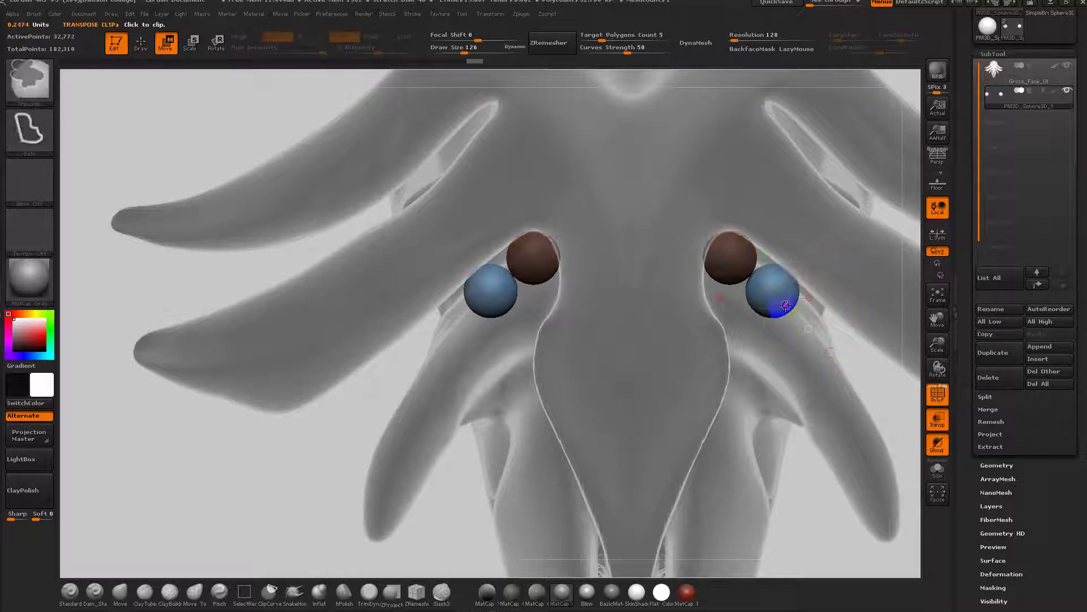
mouse_move(778, 292)
left_mouse_down()
mouse_move(832, 250)
mouse_move(817, 280)
mouse_move(842, 306)
left_mouse_up()
left_click_drag(805, 272, 811, 276)
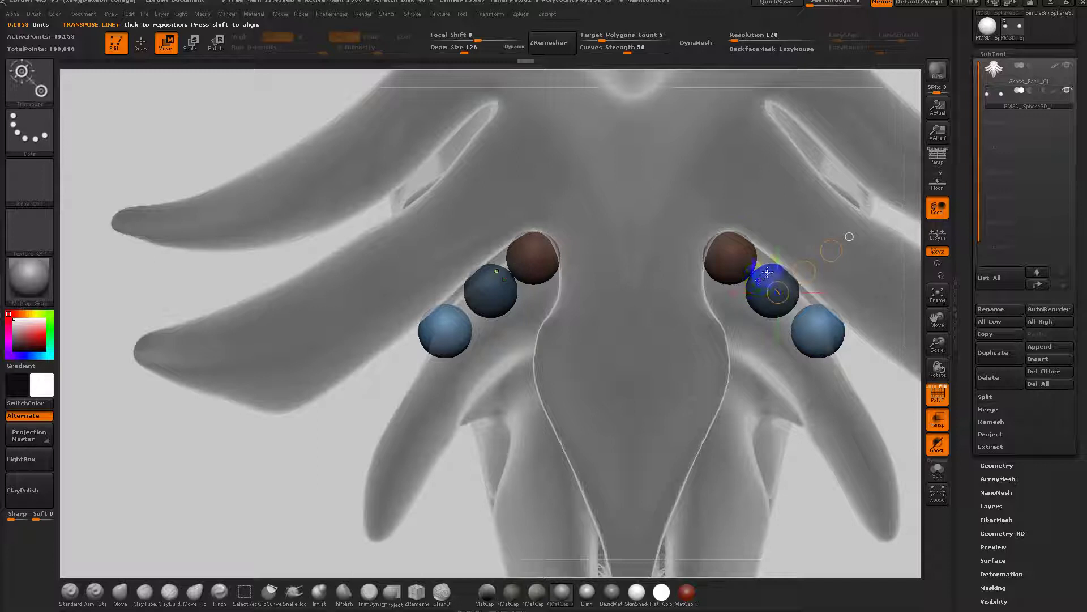
key("ctrl+w")
key("ctrl+z")
left_click(850, 372, "ctrl")
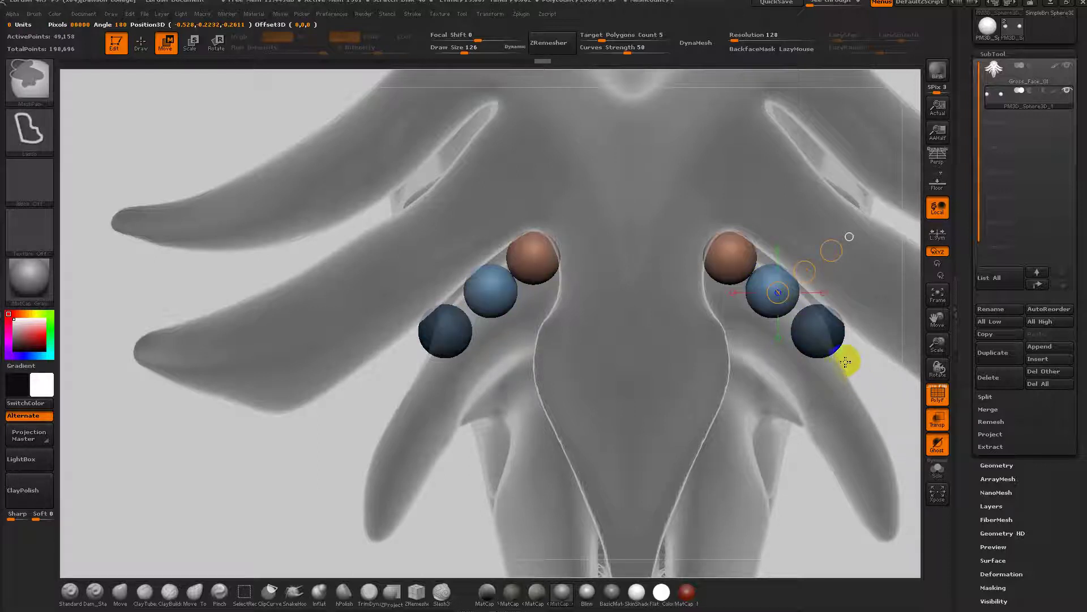
key("ctrl+w")
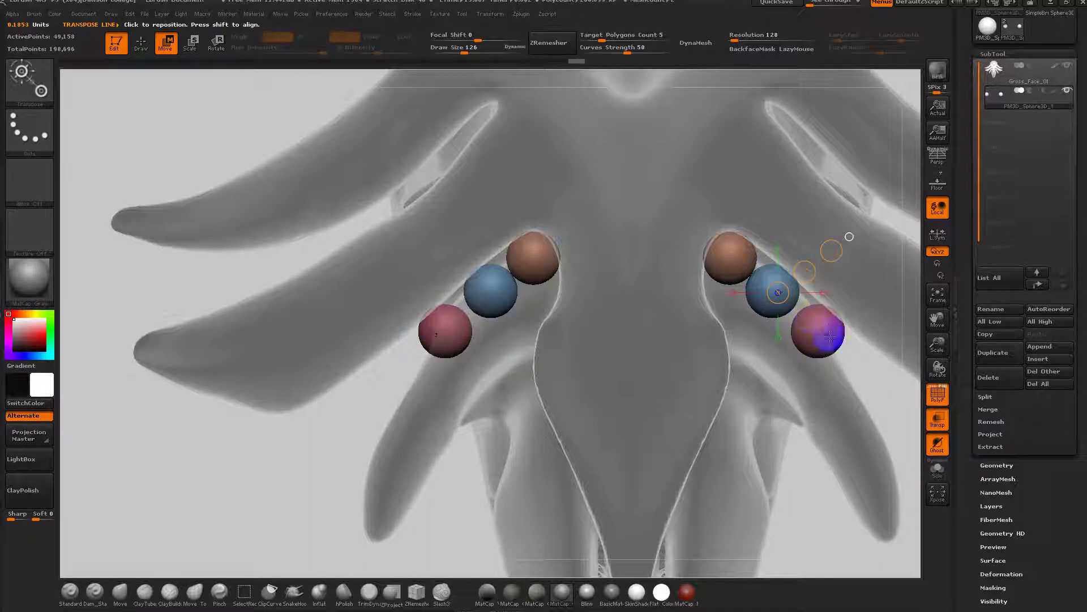
Mask the two inner eyeball pairs and push the outermost pair back into the face in side view.
left_click_drag(816, 333, 825, 323)
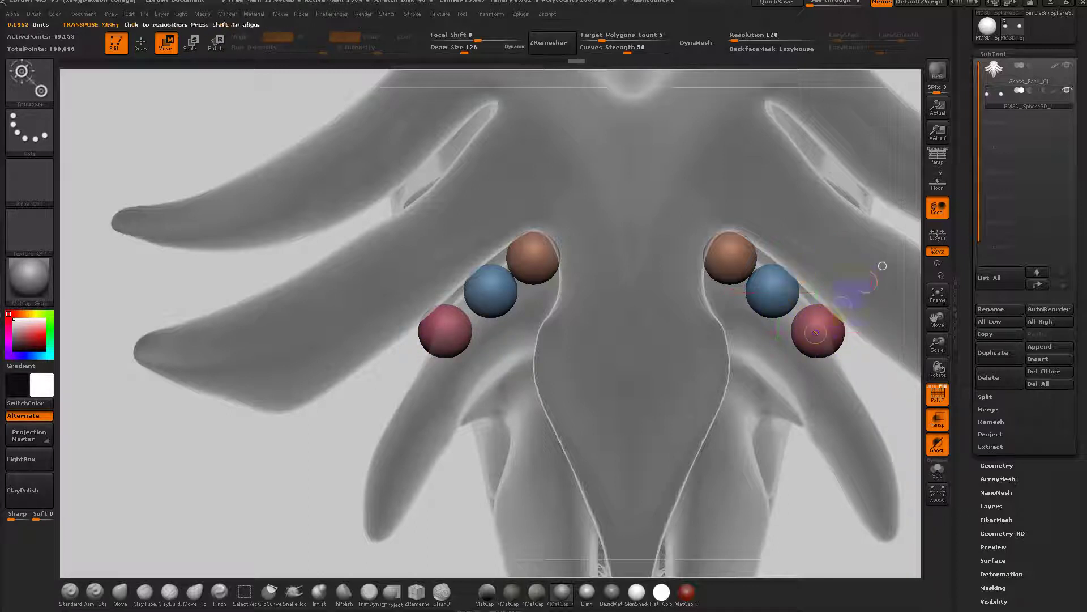
left_click(833, 325, "ctrl")
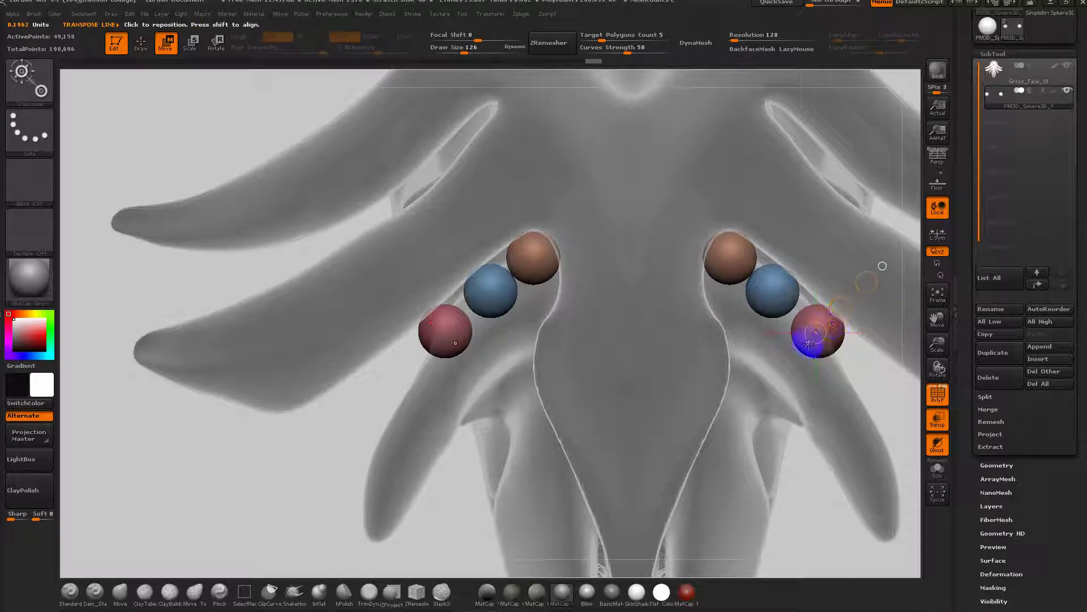
key("ctrl+z")
left_click(809, 343, "ctrl")
mouse_move(827, 327)
left_mouse_down("shift")
mouse_move(861, 293)
mouse_move(840, 302)
mouse_move(825, 367)
mouse_move(800, 356)
mouse_move(855, 335)
left_mouse_up("shift")
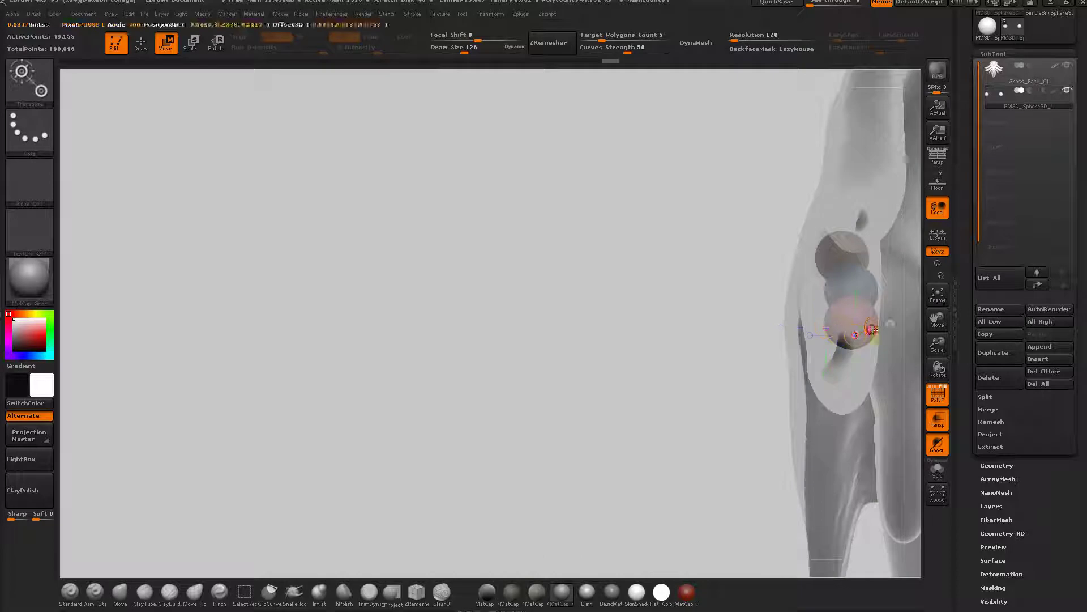
left_click_drag(739, 388, 615, 404, "alt")
left_click_drag(734, 350, 747, 349)
left_click_drag(631, 440, 692, 431)
mouse_move(838, 437)
left_mouse_down("alt")
mouse_move(832, 412)
mouse_move(833, 454)
left_mouse_up("alt")
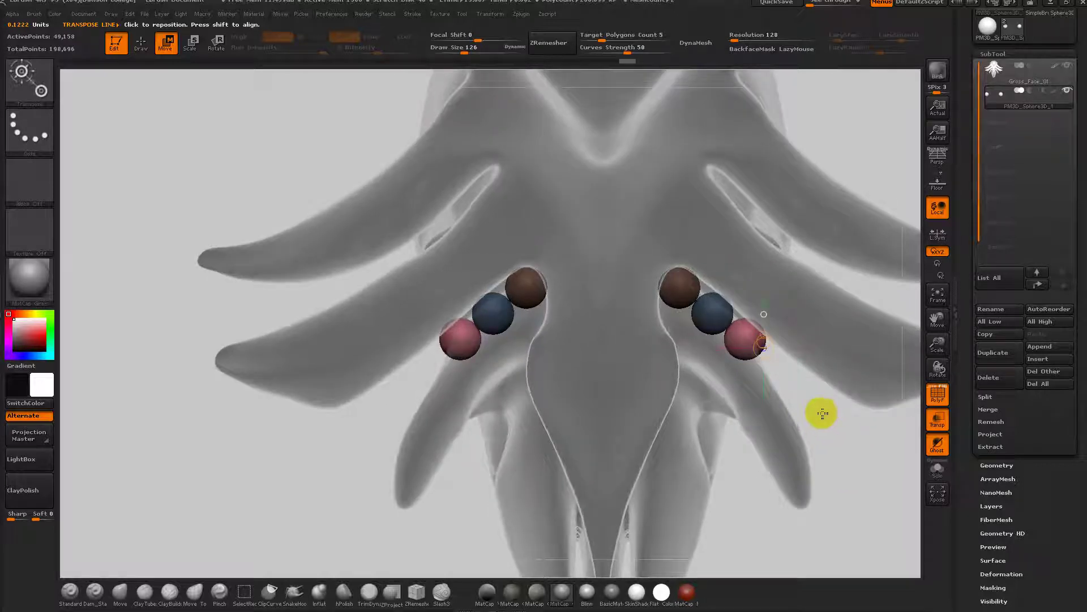
Clear the mask and isolate the eyeball pairs one after another with masks, finishing on the outermost pair.
left_click(820, 415, "ctrl")
left_click(719, 316, "ctrl")
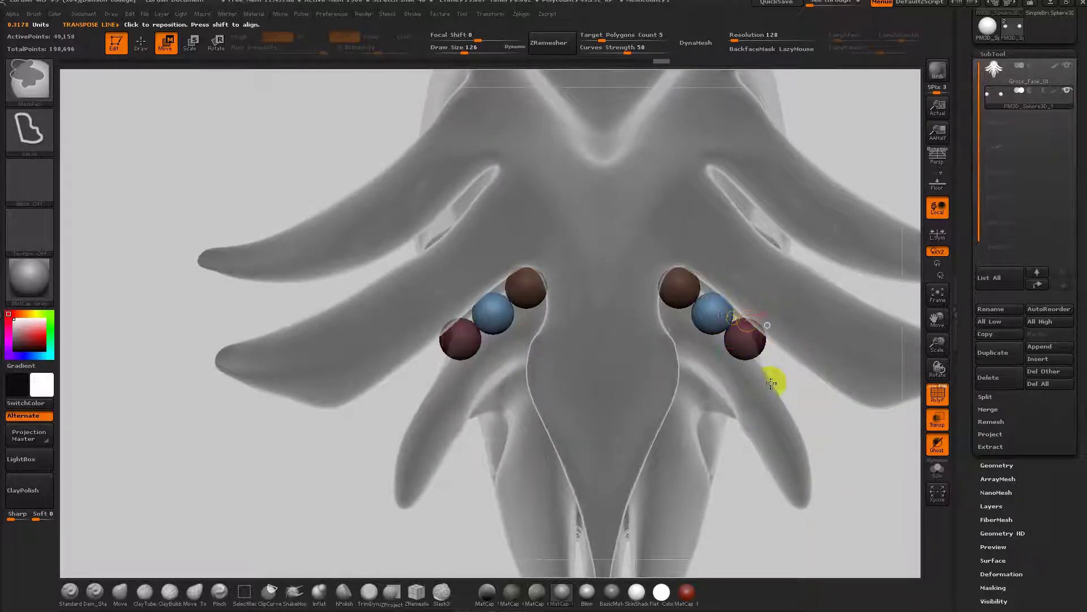
left_click(804, 408, "ctrl")
left_click(709, 316, "ctrl")
left_click(678, 280, "ctrl")
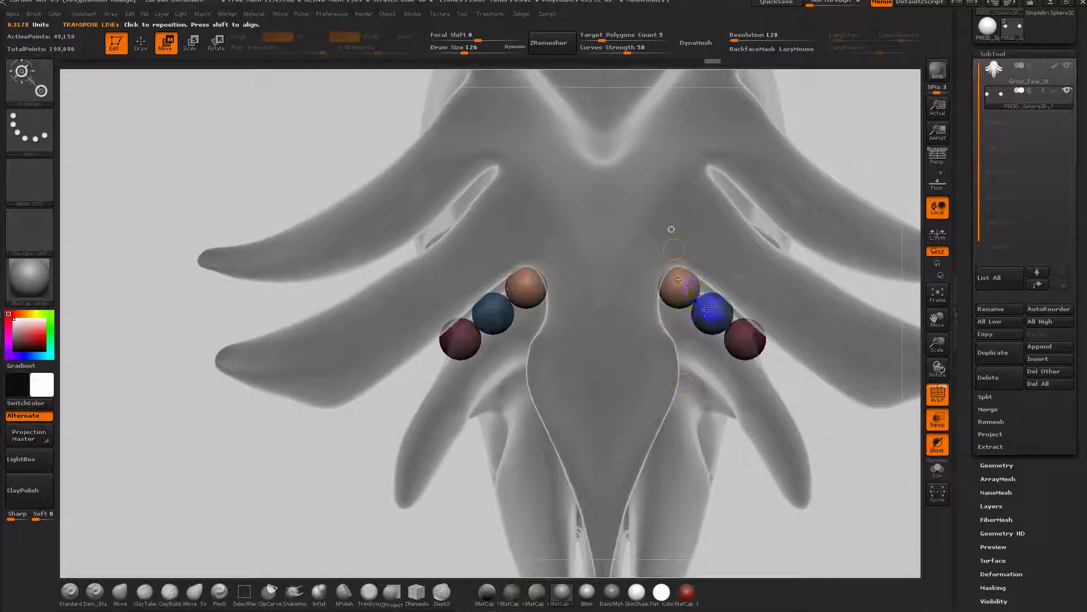
left_click(712, 312, "ctrl")
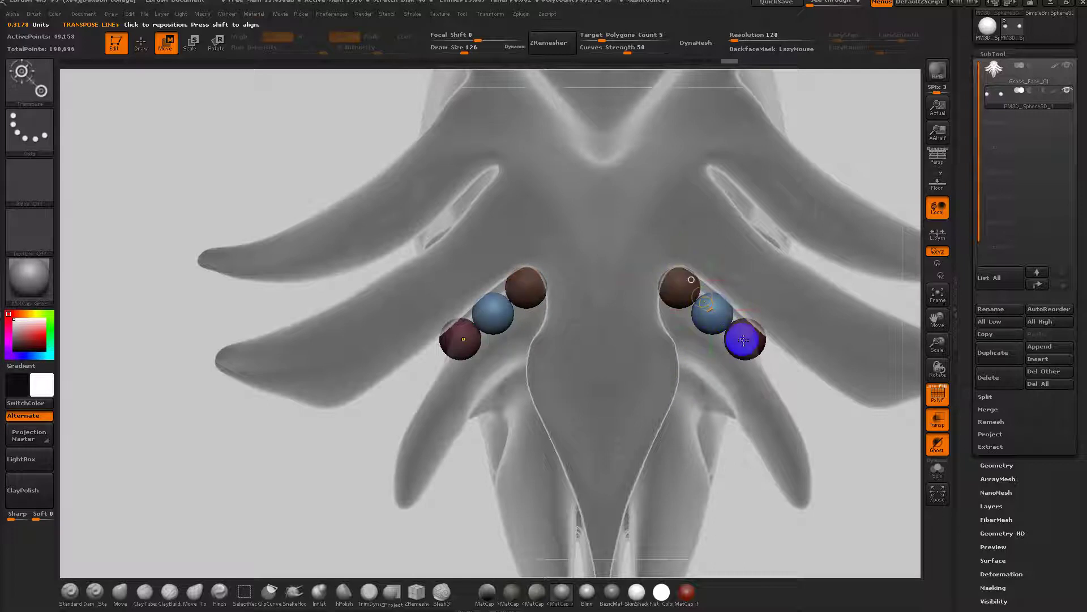
left_click(749, 342, "ctrl")
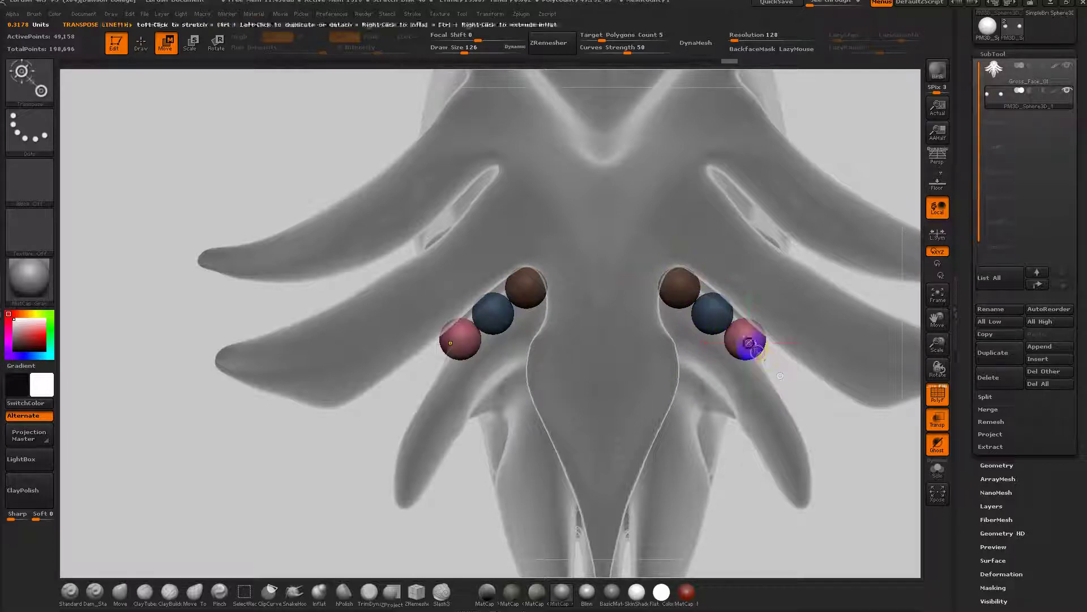
Isolate the middle eyeball pair with a mask, and clear the mask and turn off the polygroup display.
left_click(717, 315, "ctrl")
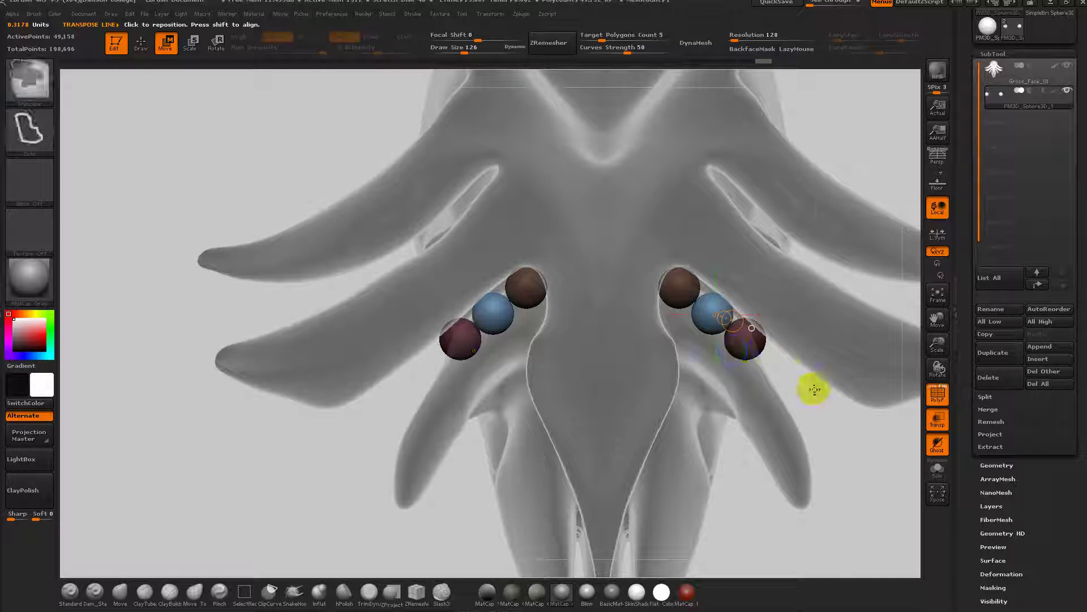
left_click(709, 327, "ctrl")
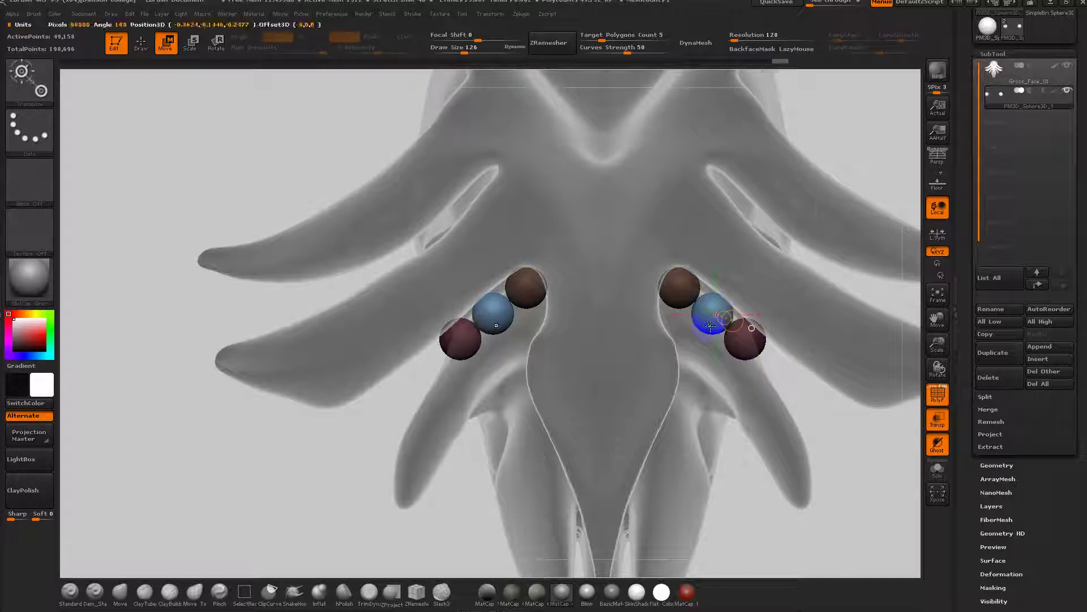
left_click(709, 324, "ctrl")
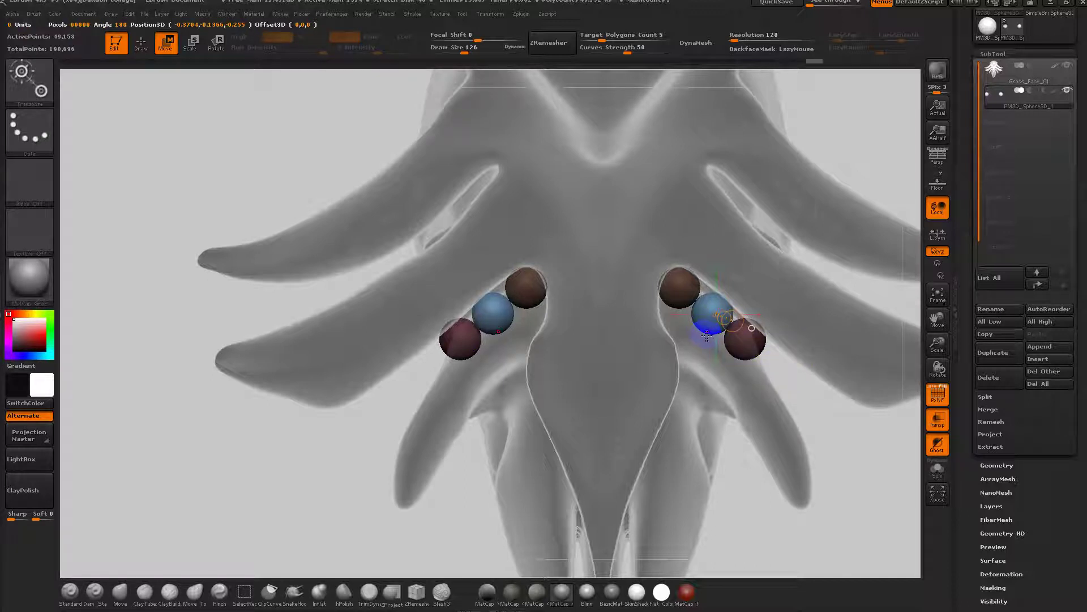
mouse_move(809, 382)
left_mouse_down("ctrl")
mouse_move(784, 422)
mouse_move(803, 381)
left_mouse_up("ctrl")
key("shift+f")
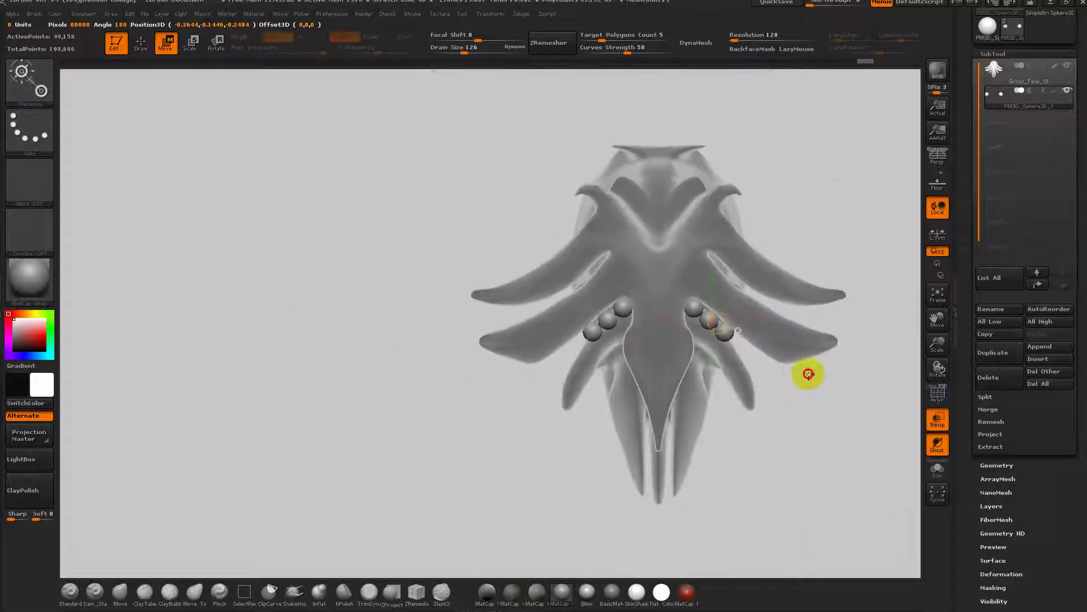
Duplicate all three eyeball pairs upward and move the copies into the gaps between the upper horns and the horns below.
left_click_drag(699, 310, 700, 264)
left_click_drag(814, 317, 789, 356, "alt")
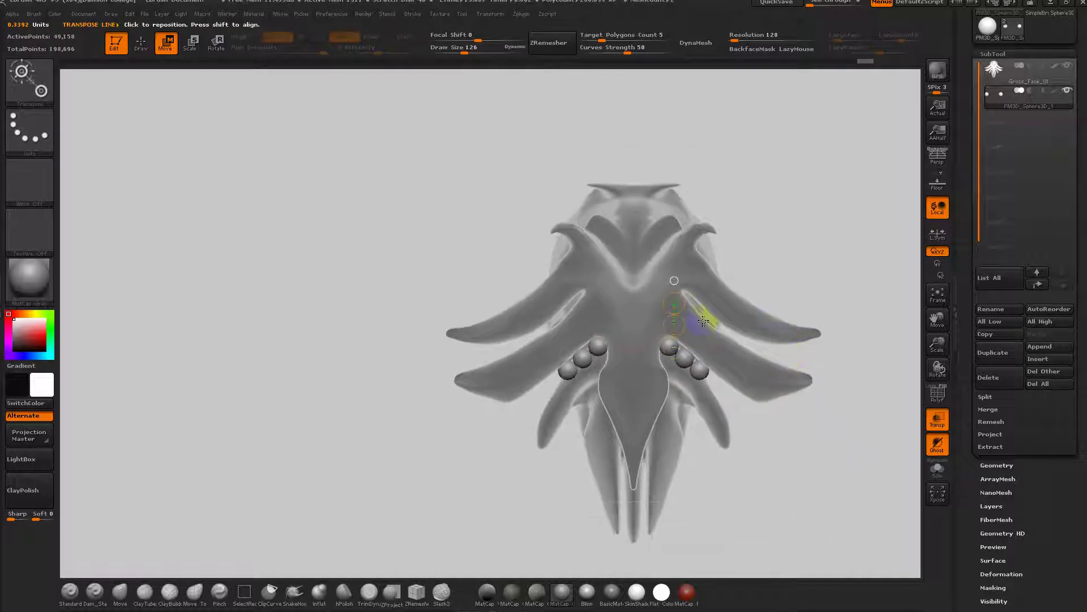
mouse_move(674, 325)
left_mouse_down("ctrl")
mouse_move(682, 267)
mouse_move(698, 308)
mouse_move(725, 329)
left_mouse_up("ctrl")
left_click_drag(801, 298, 811, 371, "alt")
mouse_move(731, 336)
left_mouse_down()
mouse_move(766, 365)
mouse_move(720, 329)
left_mouse_up()
Rotate the copied upper eyeball rows to follow the angle of the gaps between the horns.
key("r")
left_click_drag(828, 241, 807, 328)
left_click_drag(670, 358, 671, 339)
Check the upper eyeball rows from several angles, turn off the transparency display and return to the front view.
left_click_drag(810, 250, 852, 158)
left_click_drag(834, 296, 816, 170, "alt")
mouse_move(820, 223)
left_mouse_down()
mouse_move(834, 231)
mouse_move(847, 214)
mouse_move(832, 267)
left_mouse_up()
left_click(938, 415)
left_click_drag(857, 400, 763, 406, "shift")
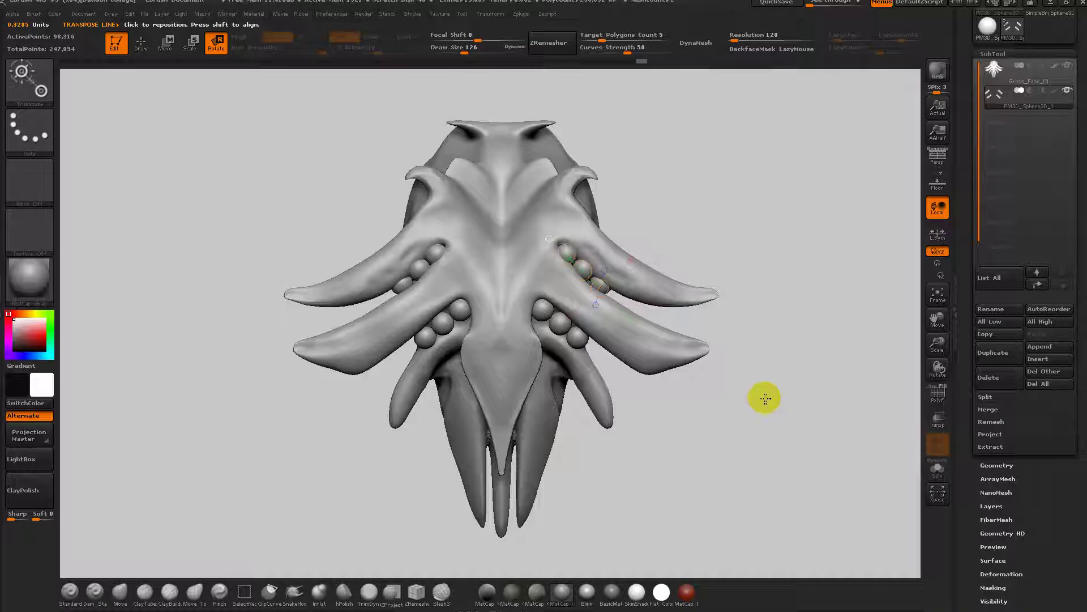